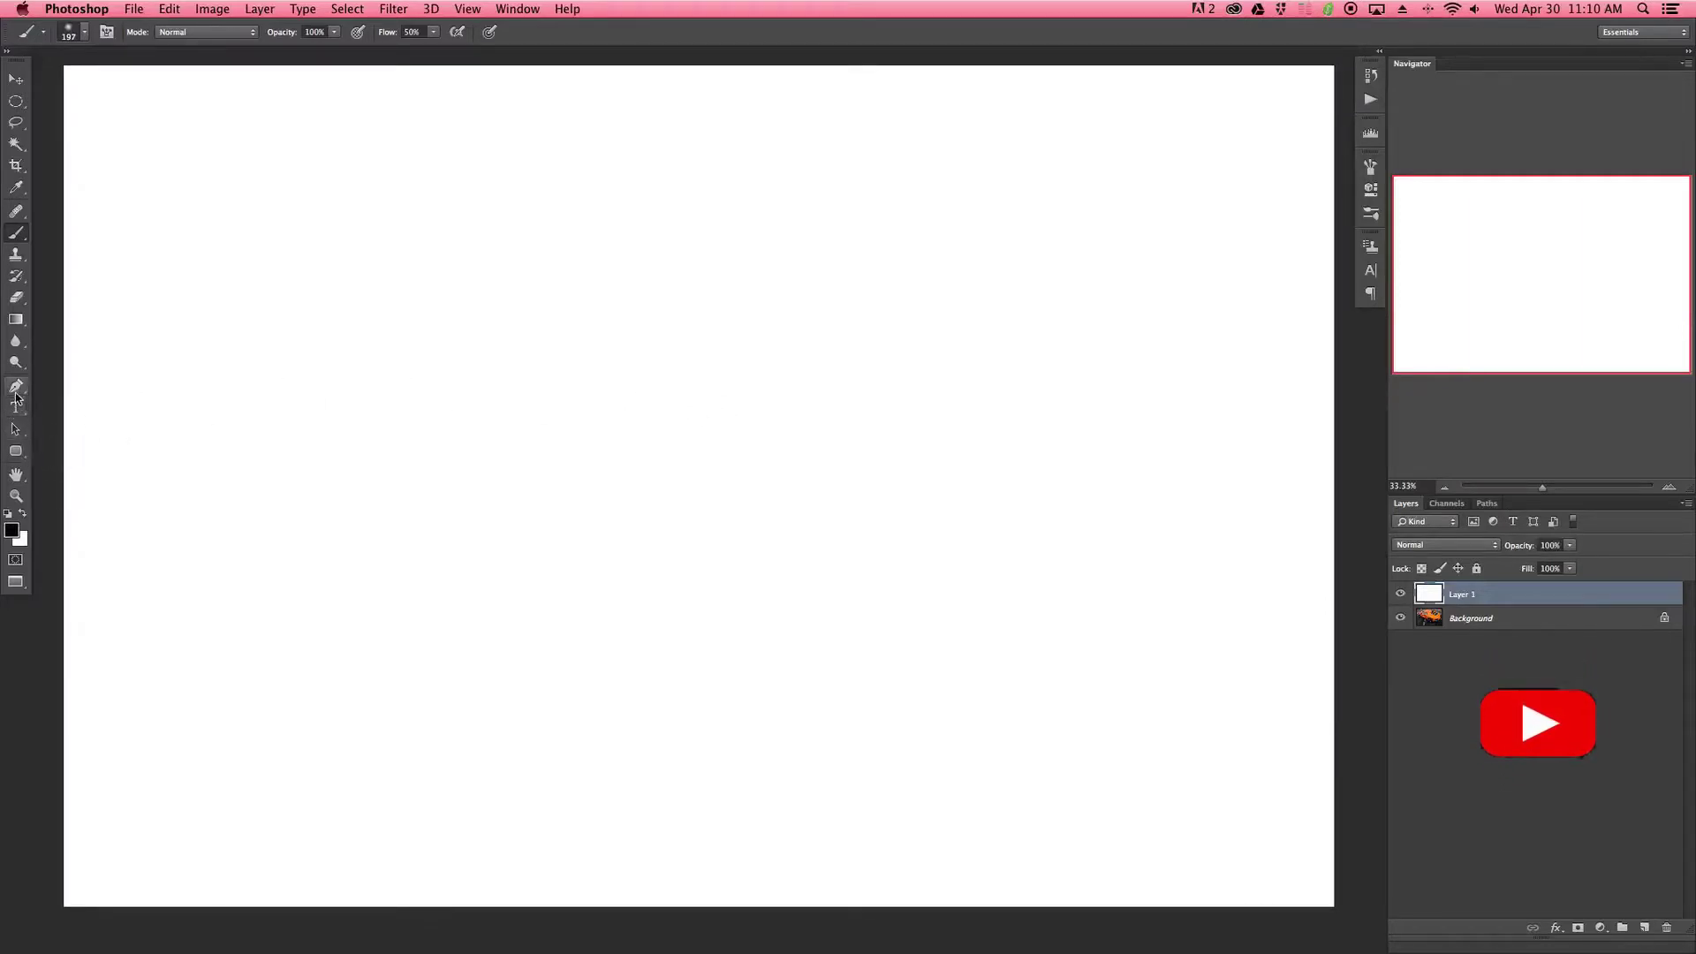
- Activate the standard Pen tool from the pen tool group
click(16, 389)
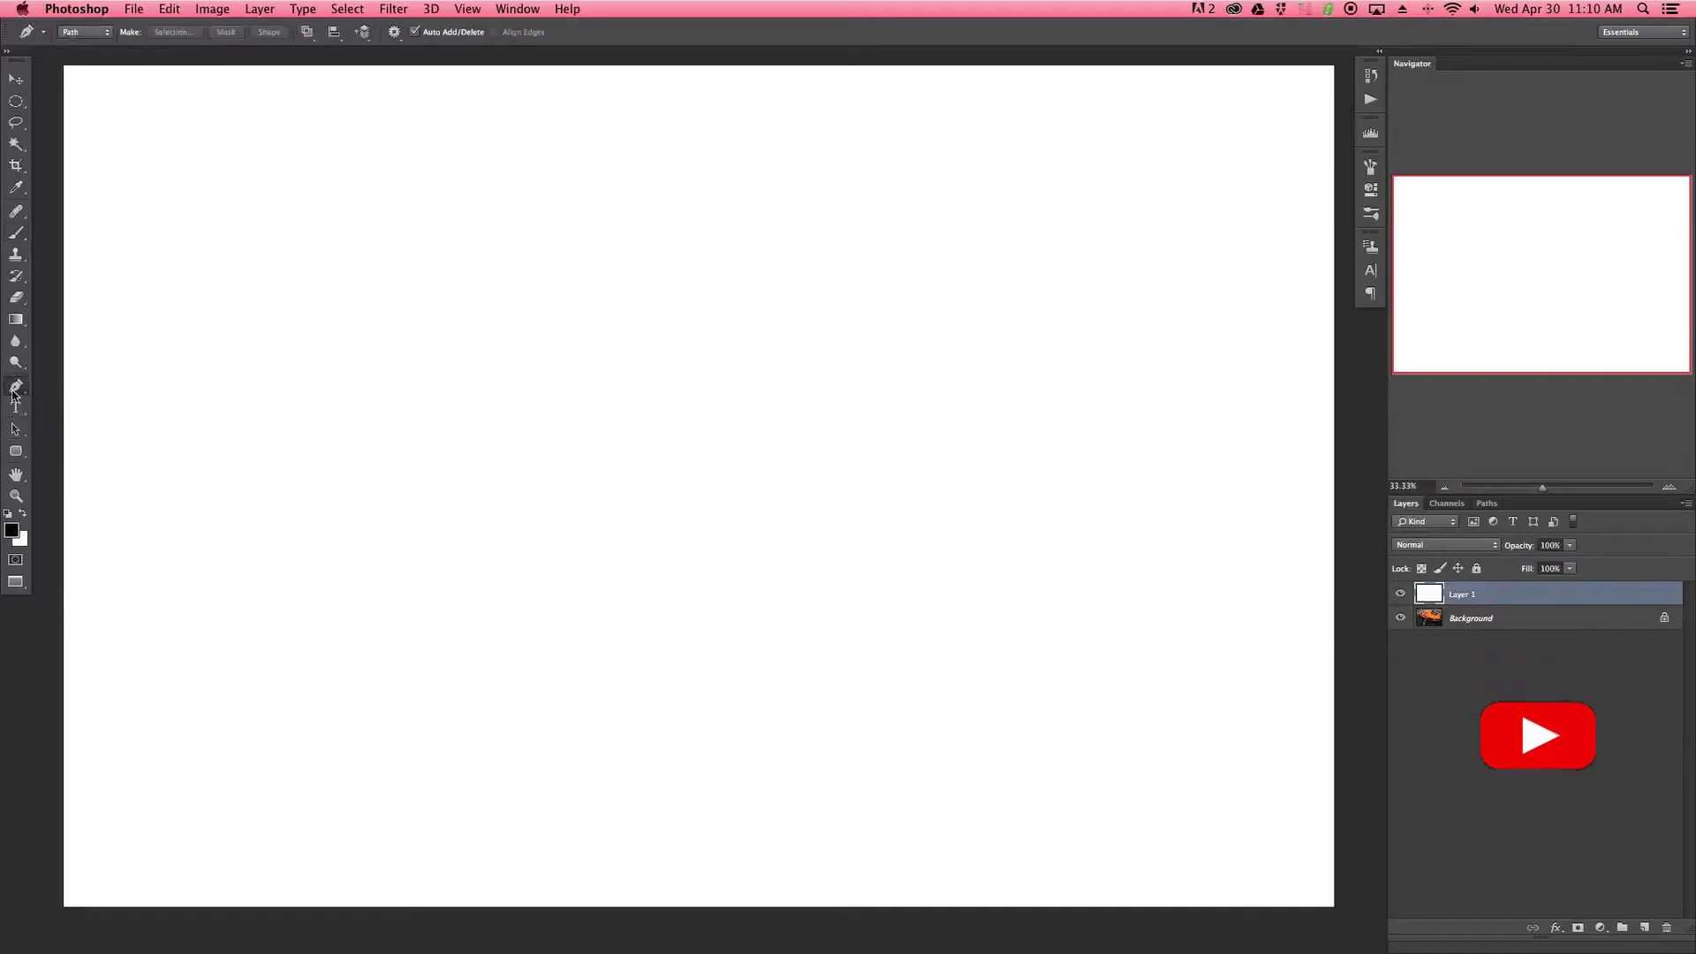
click(14, 390)
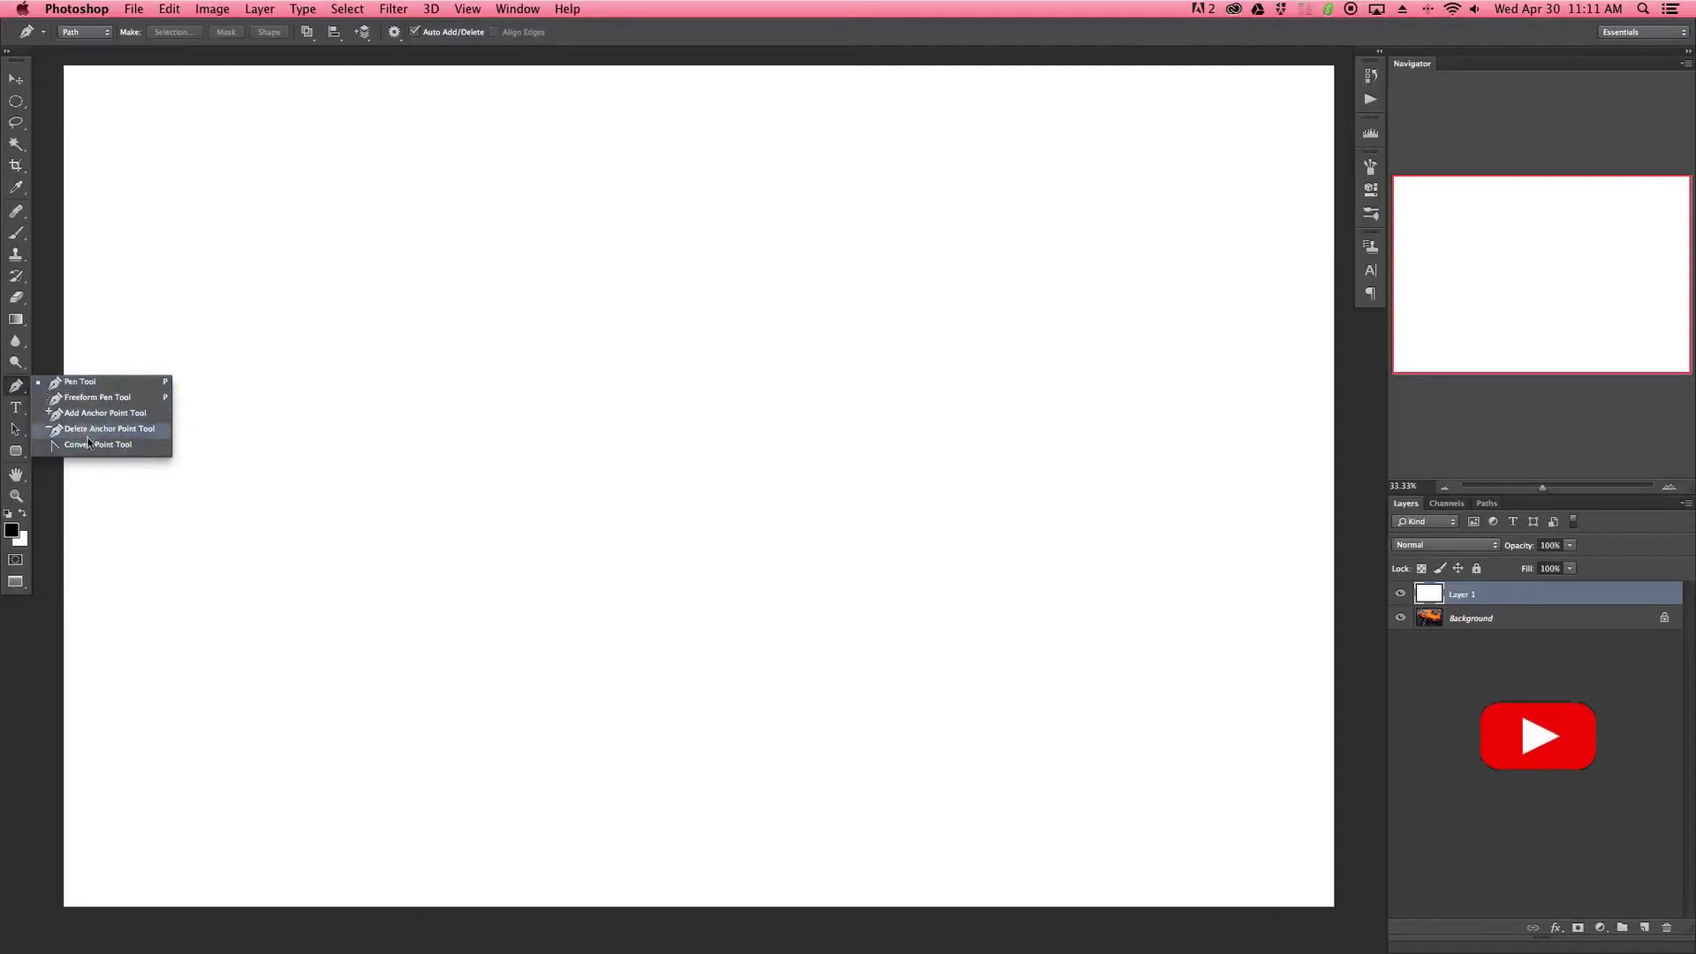
click(99, 381)
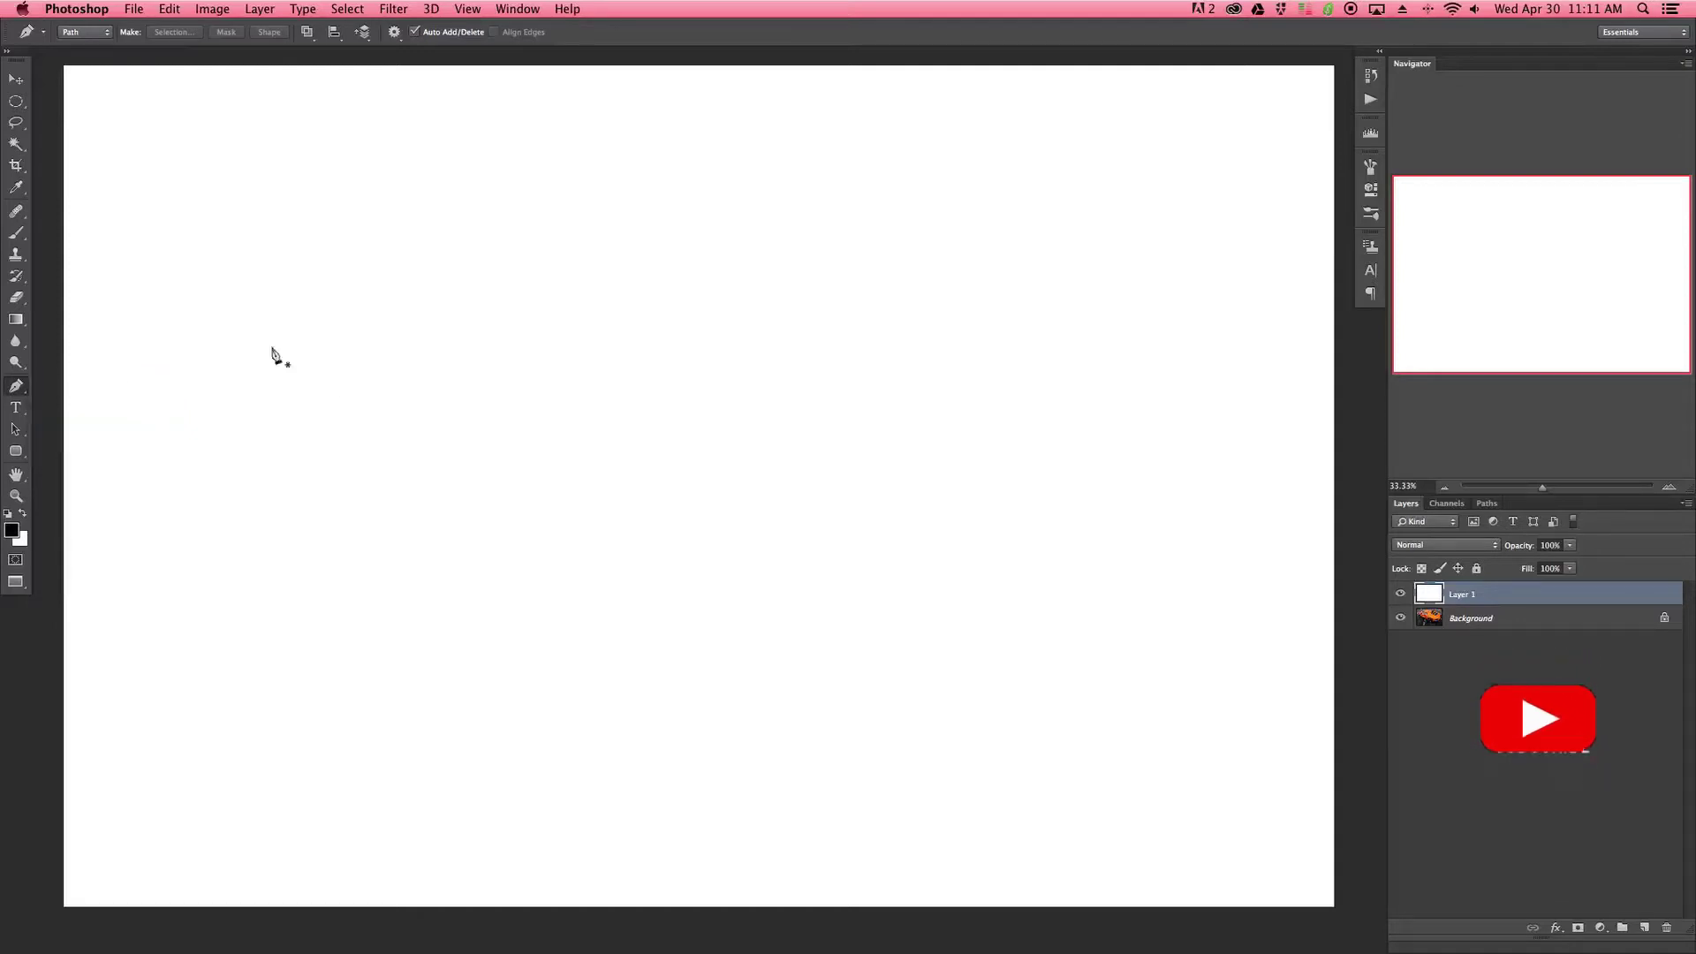
- Examine the Pen tool's presets, drawing modes, path operations, alignment, arrangement and Rubber Band options
click(45, 32)
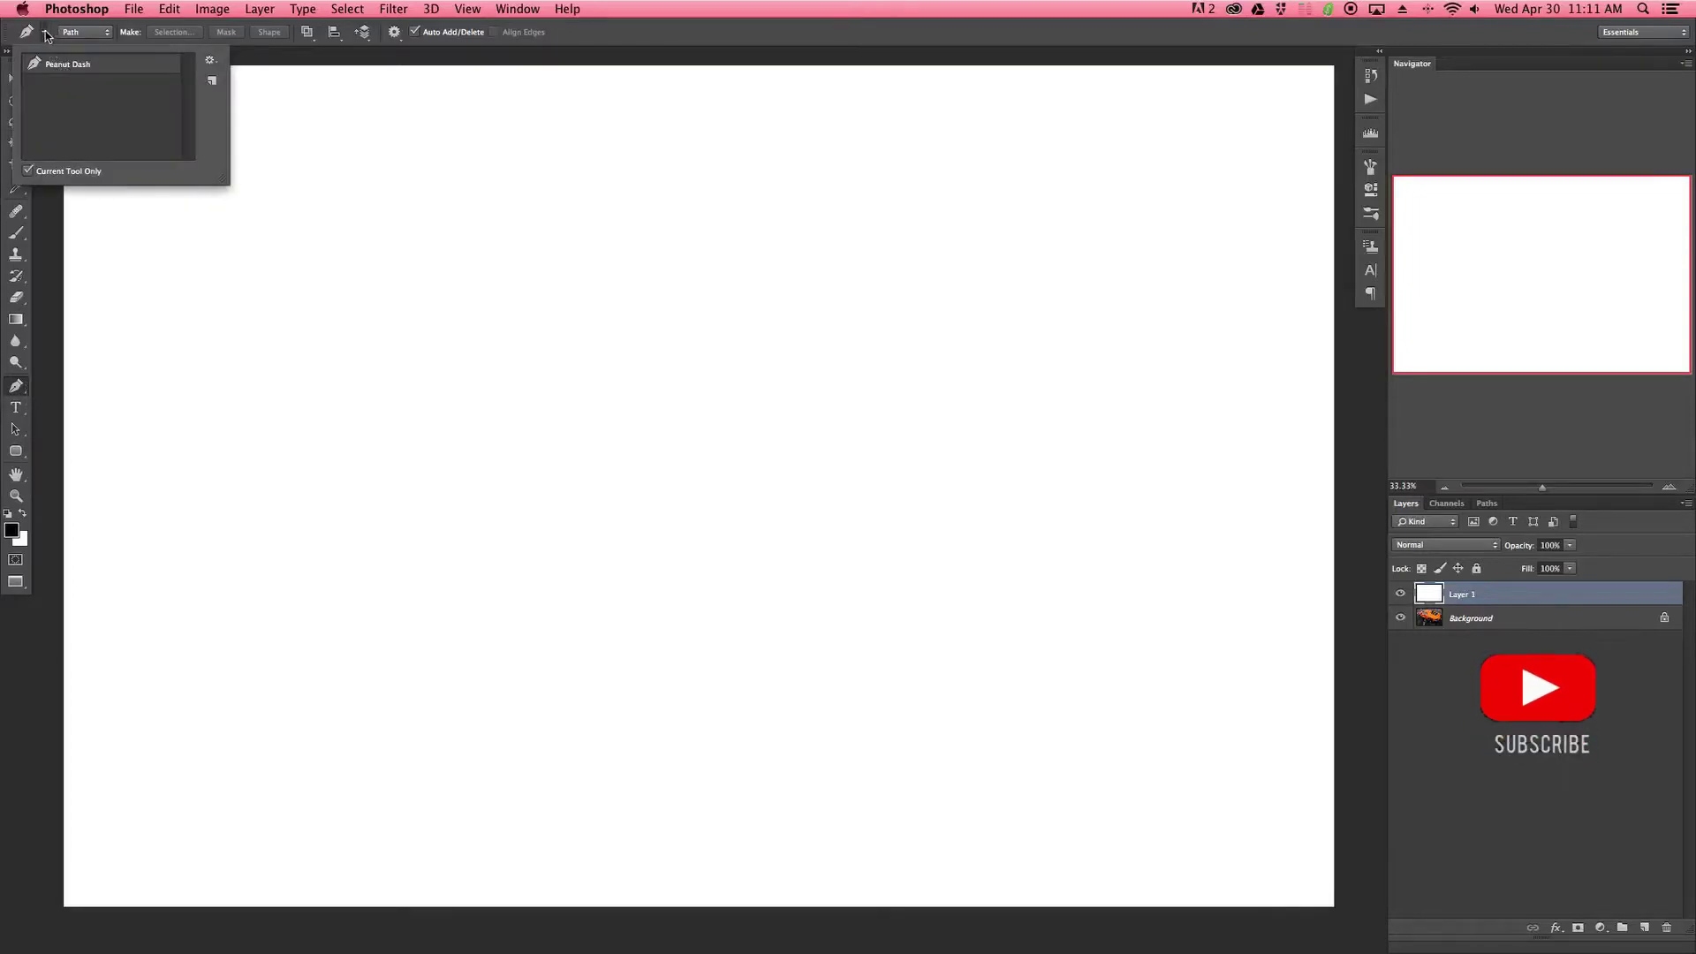
click(45, 33)
click(44, 34)
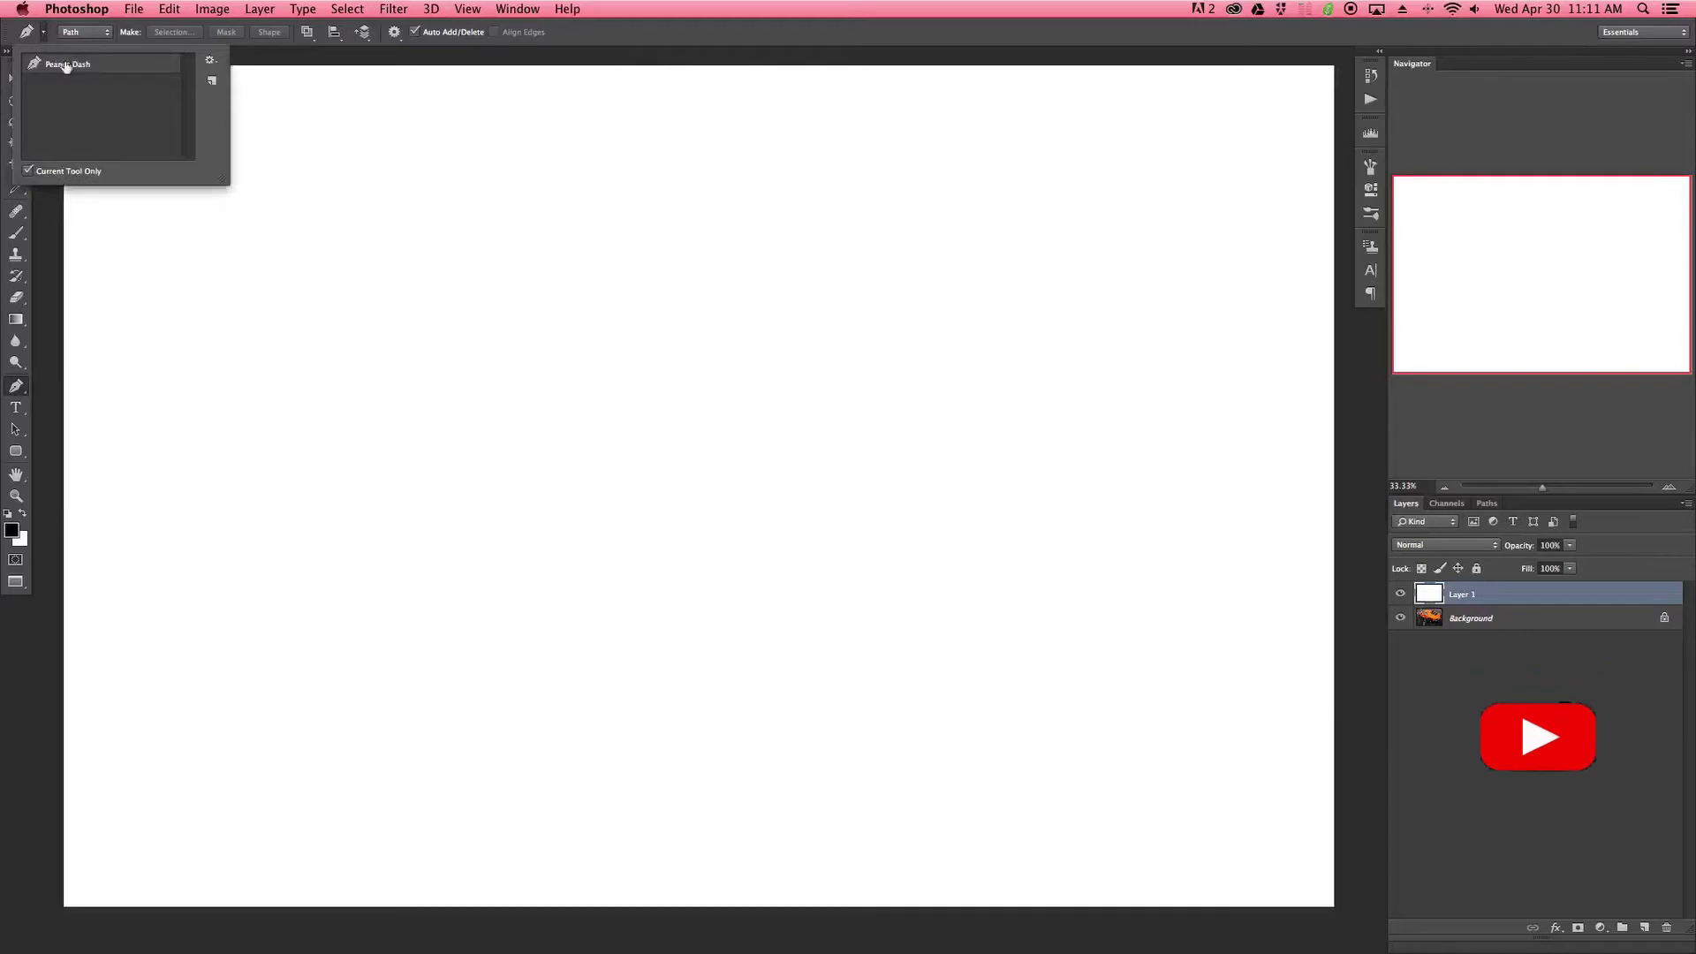
click(45, 33)
click(100, 35)
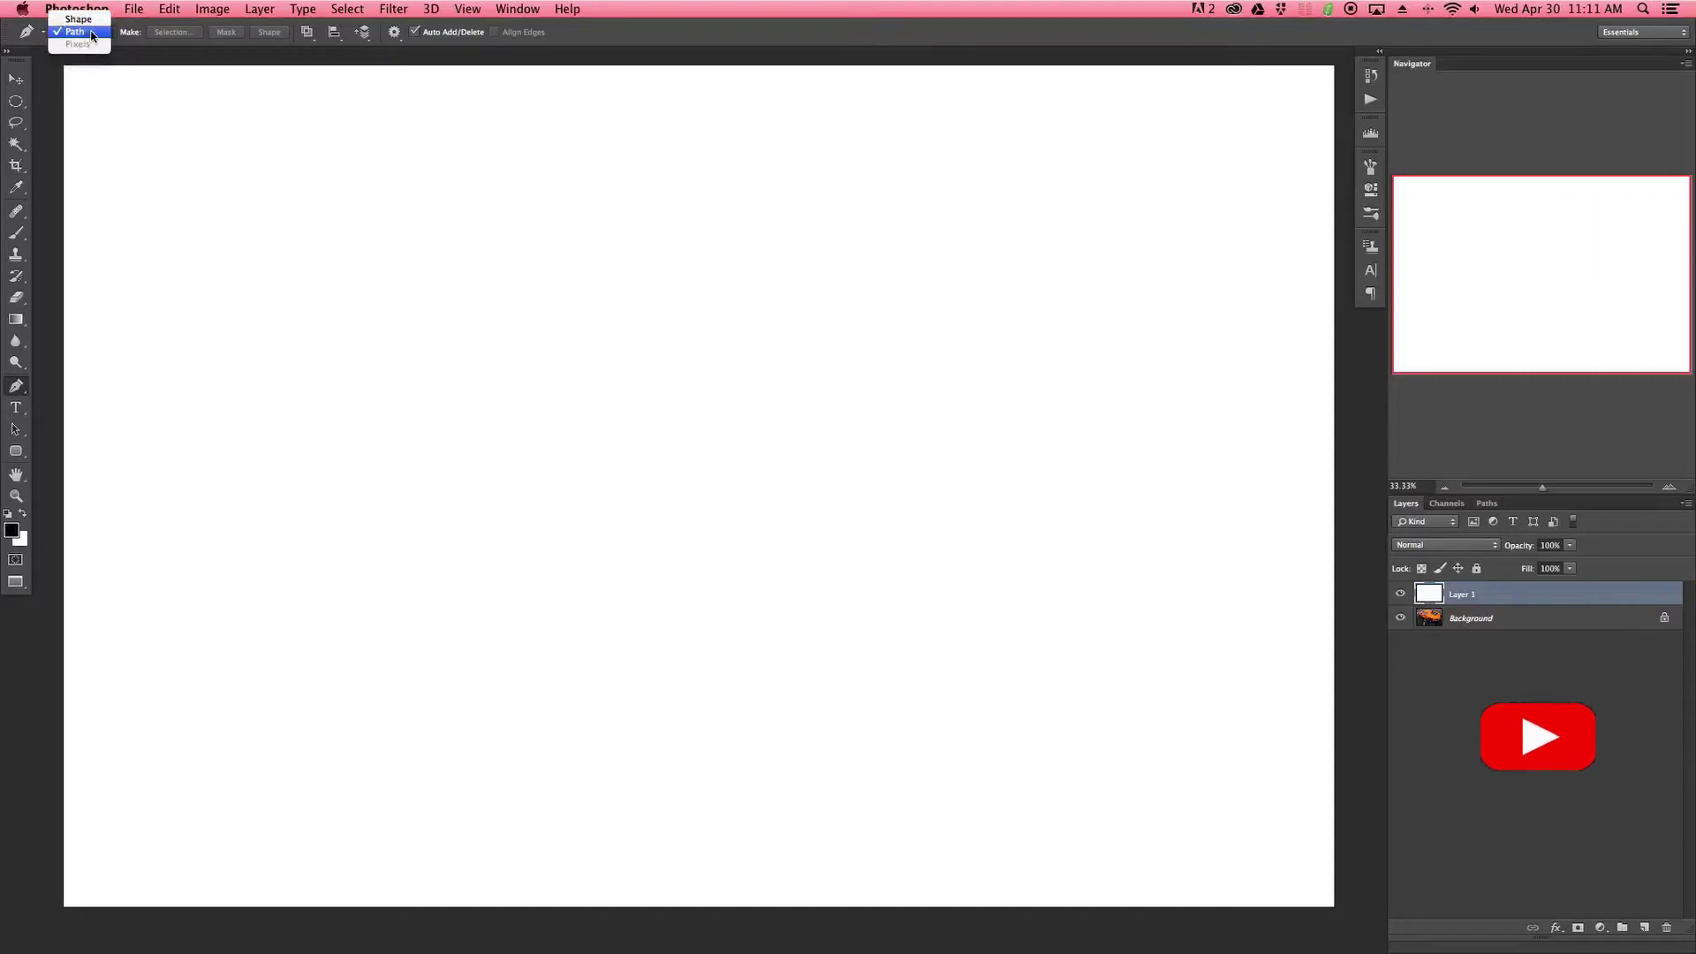
click(91, 32)
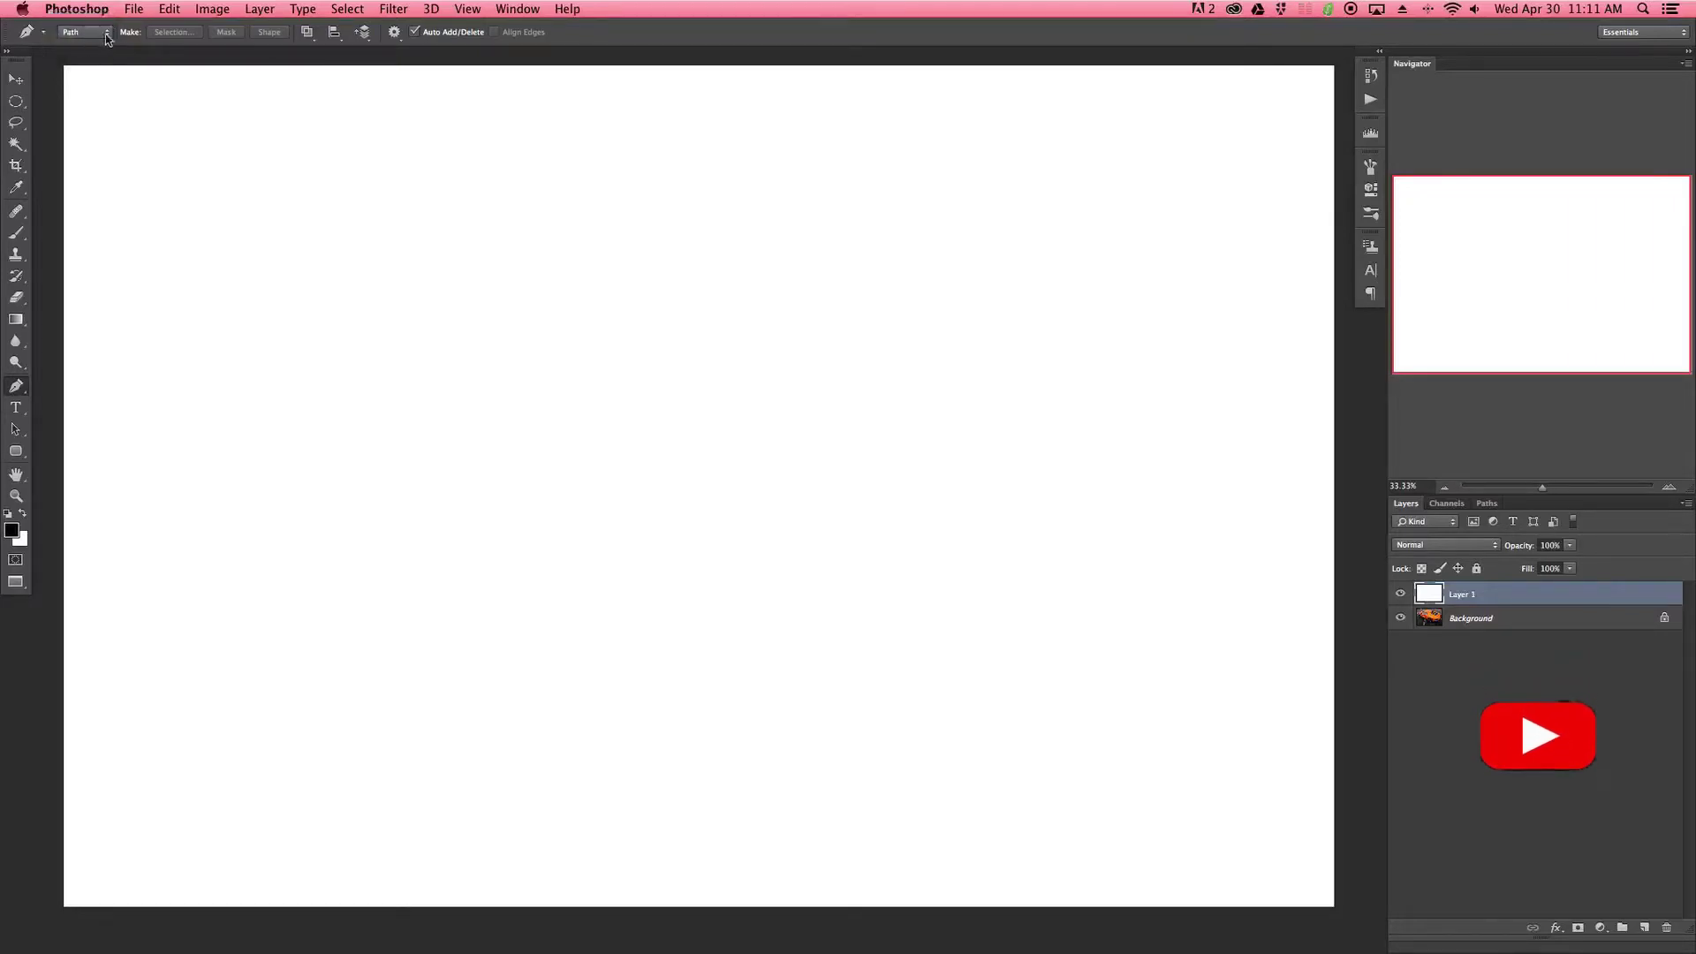
click(308, 34)
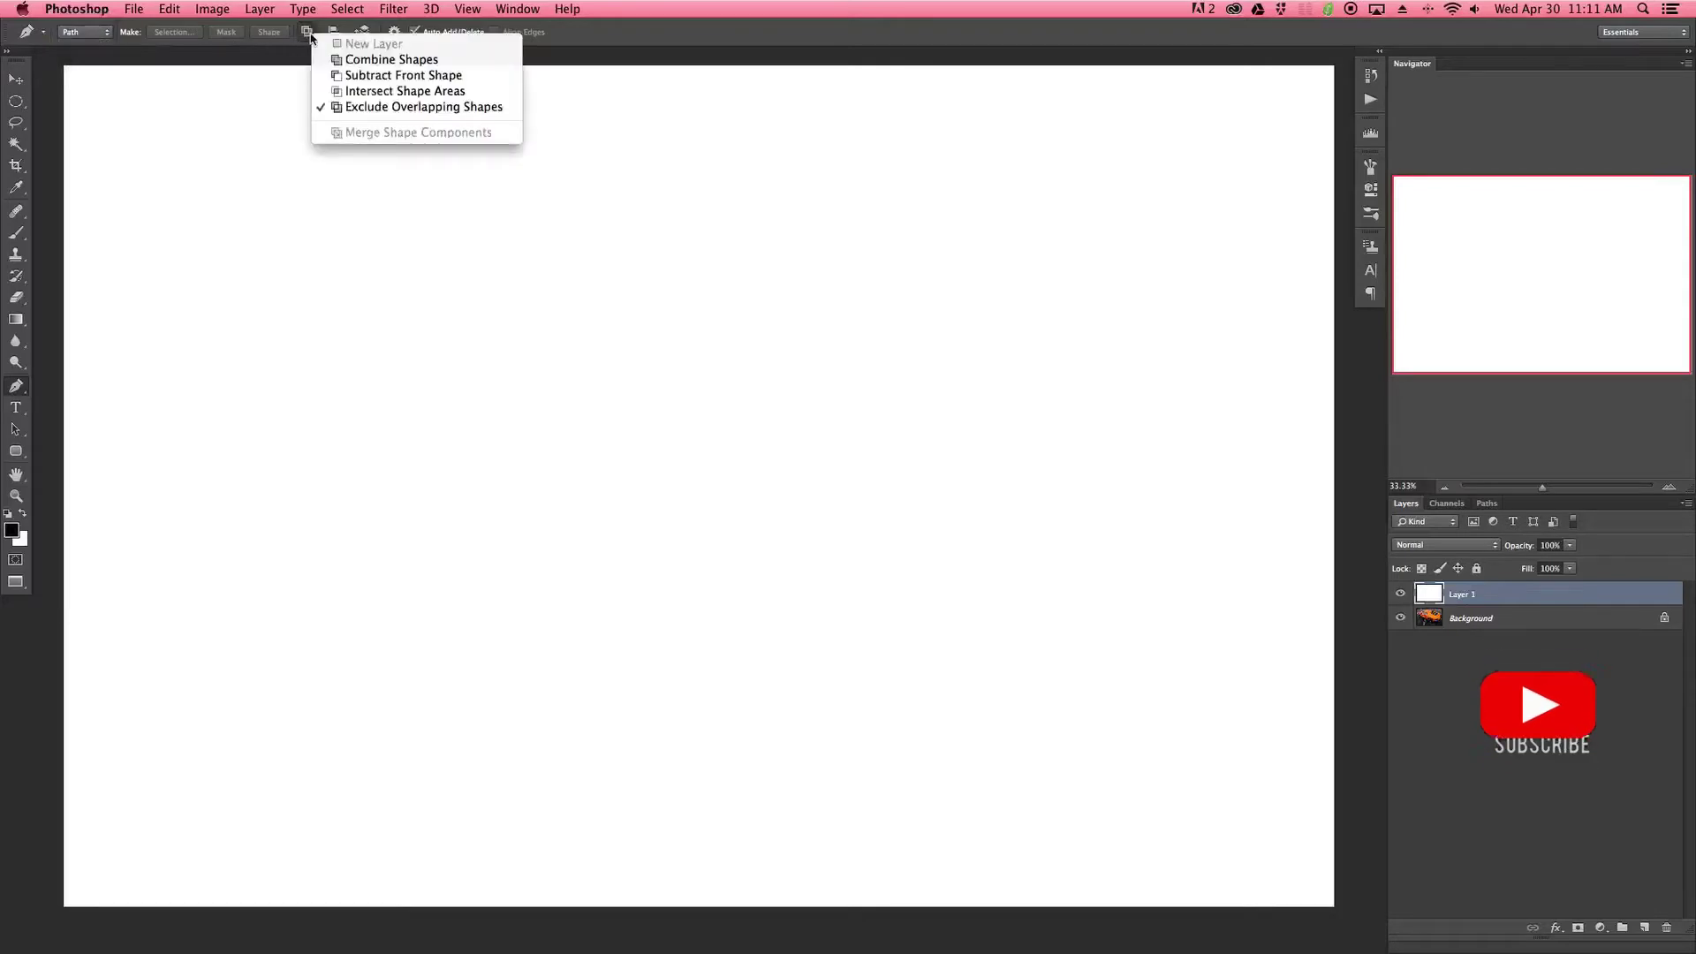
click(306, 35)
click(334, 34)
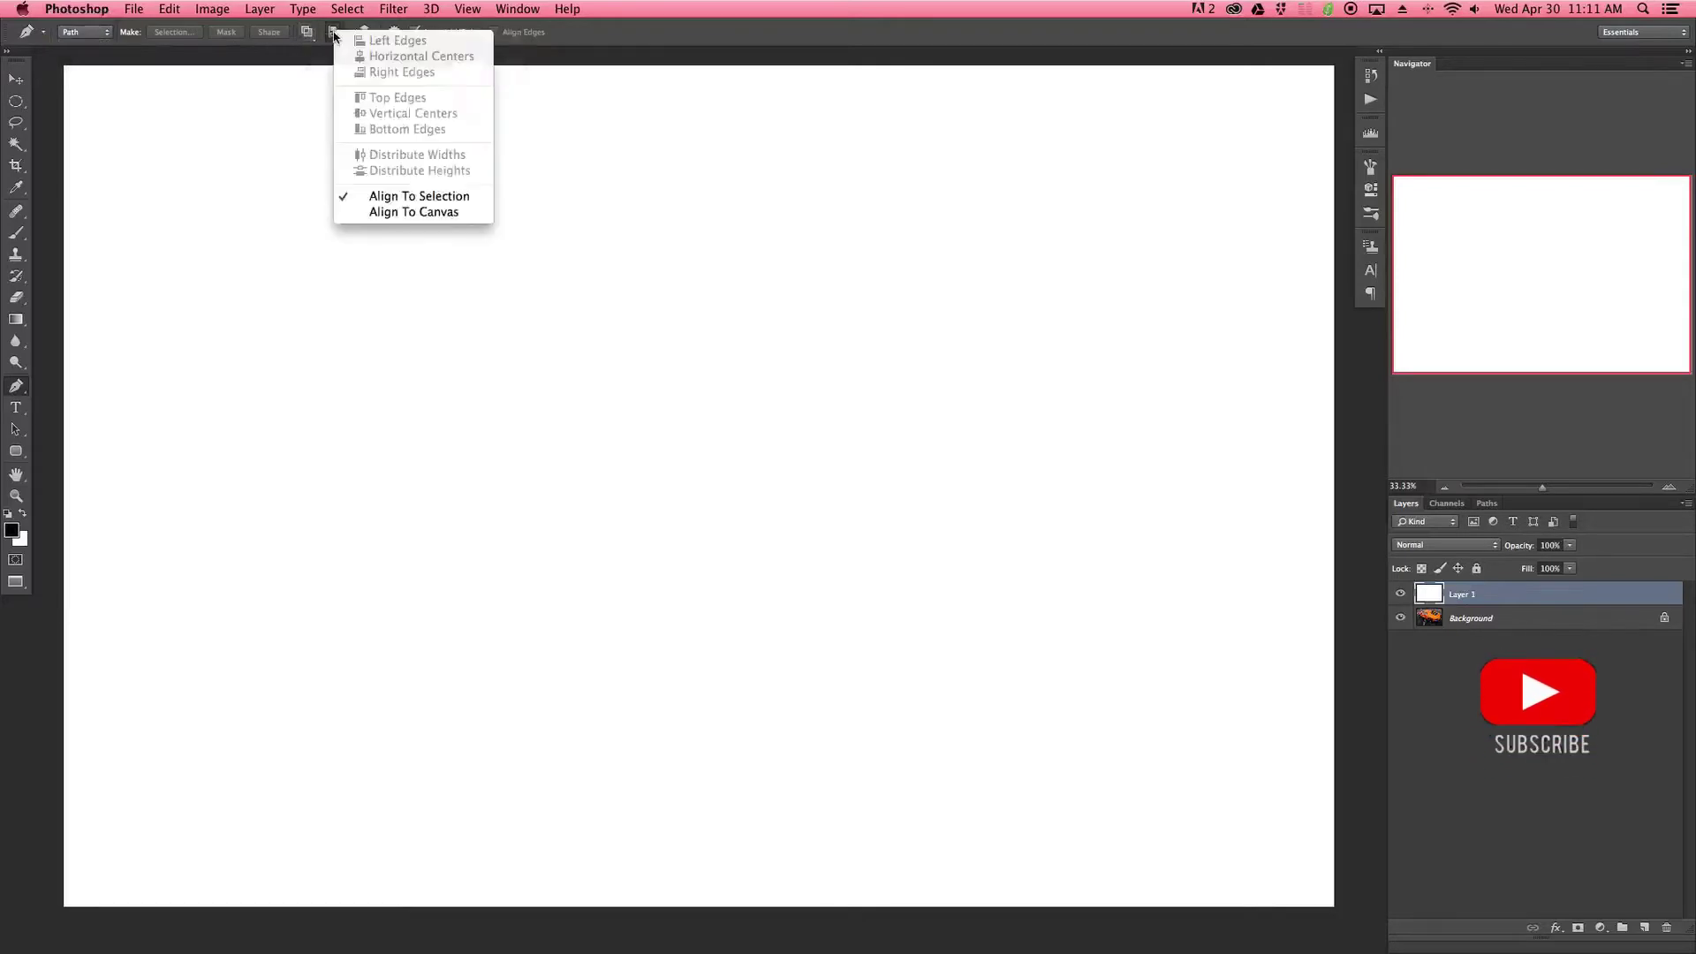
click(336, 34)
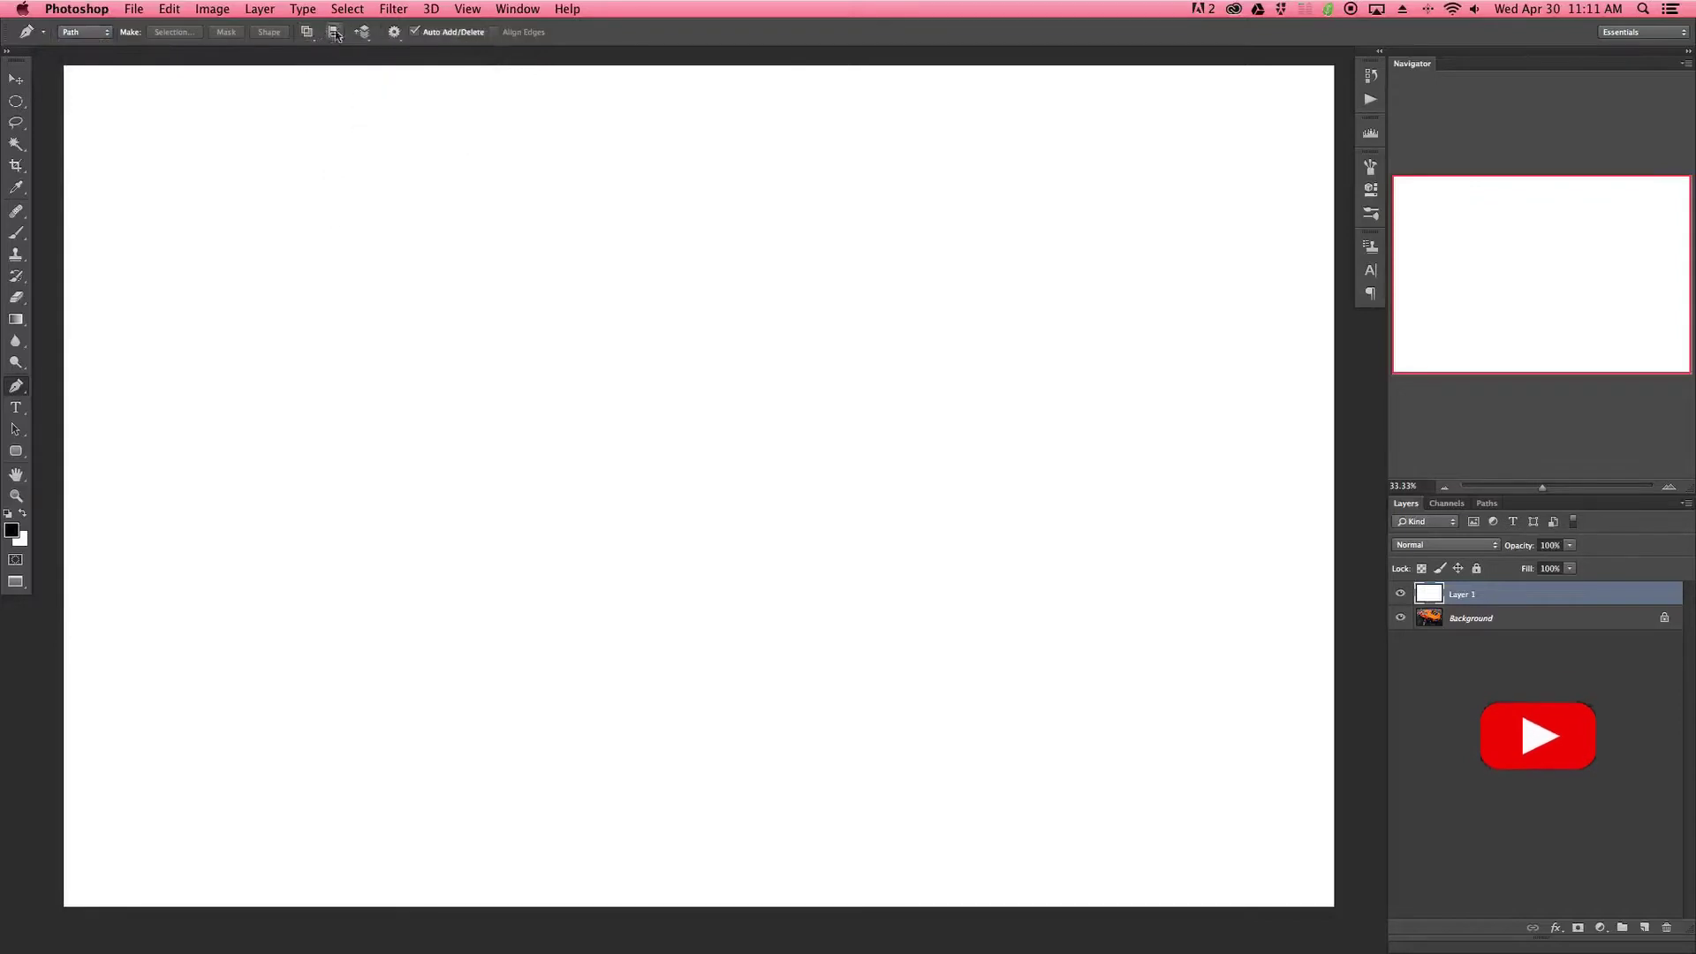
click(361, 34)
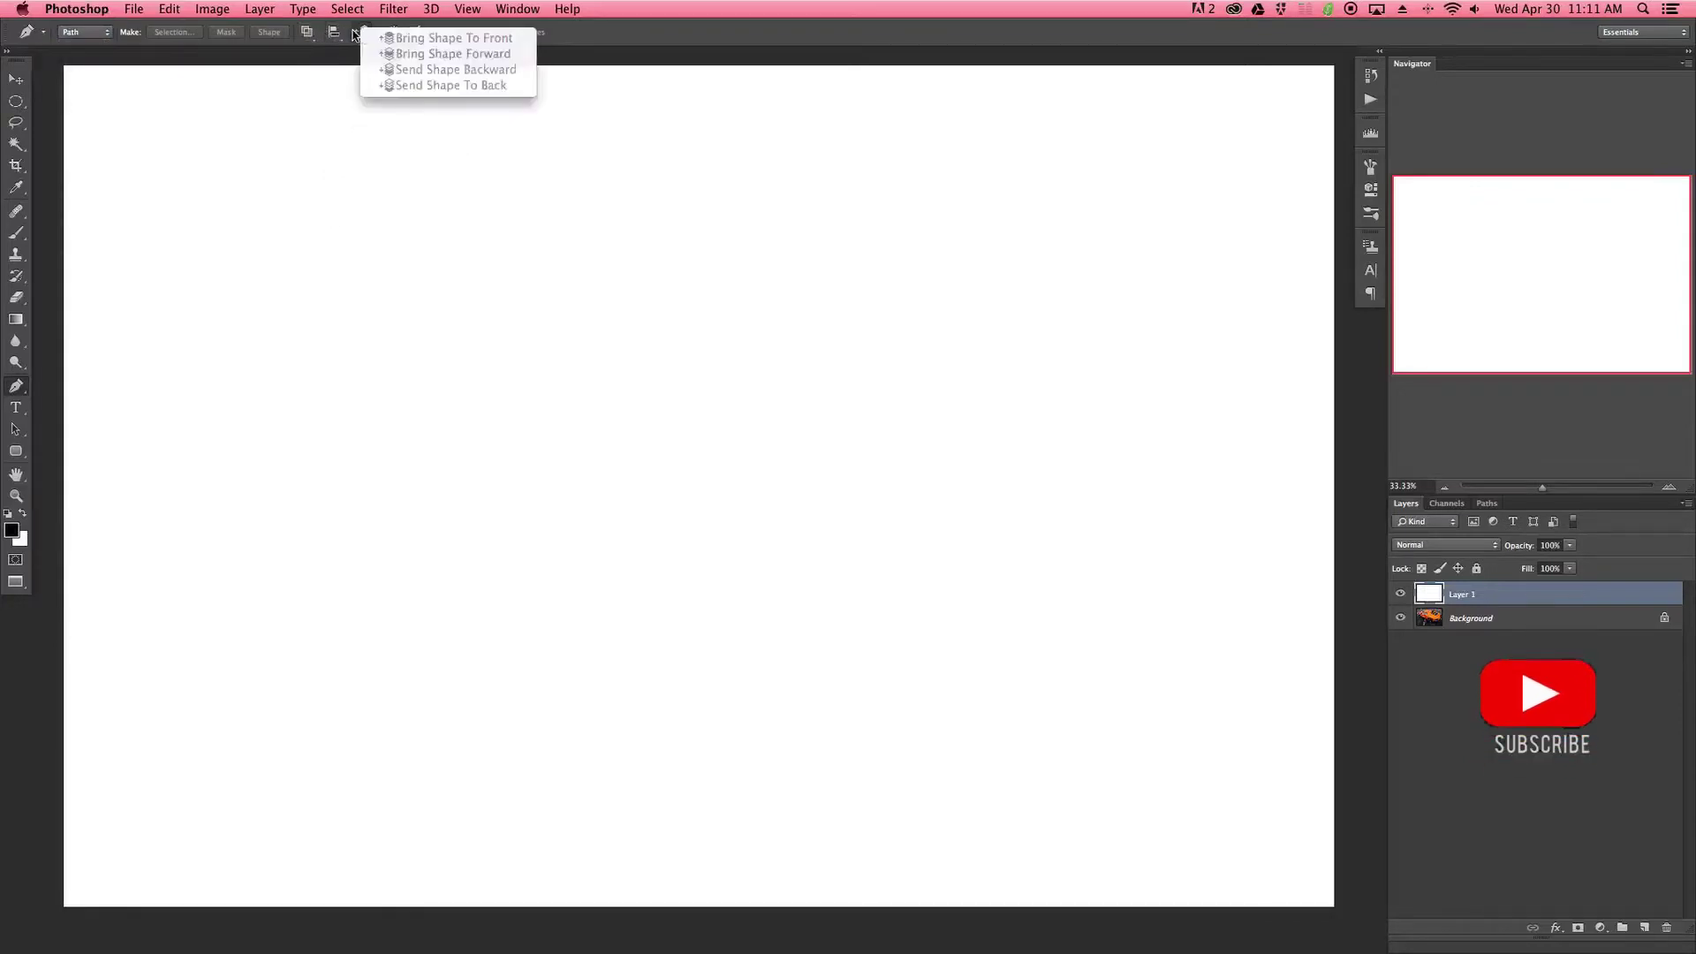
click(353, 35)
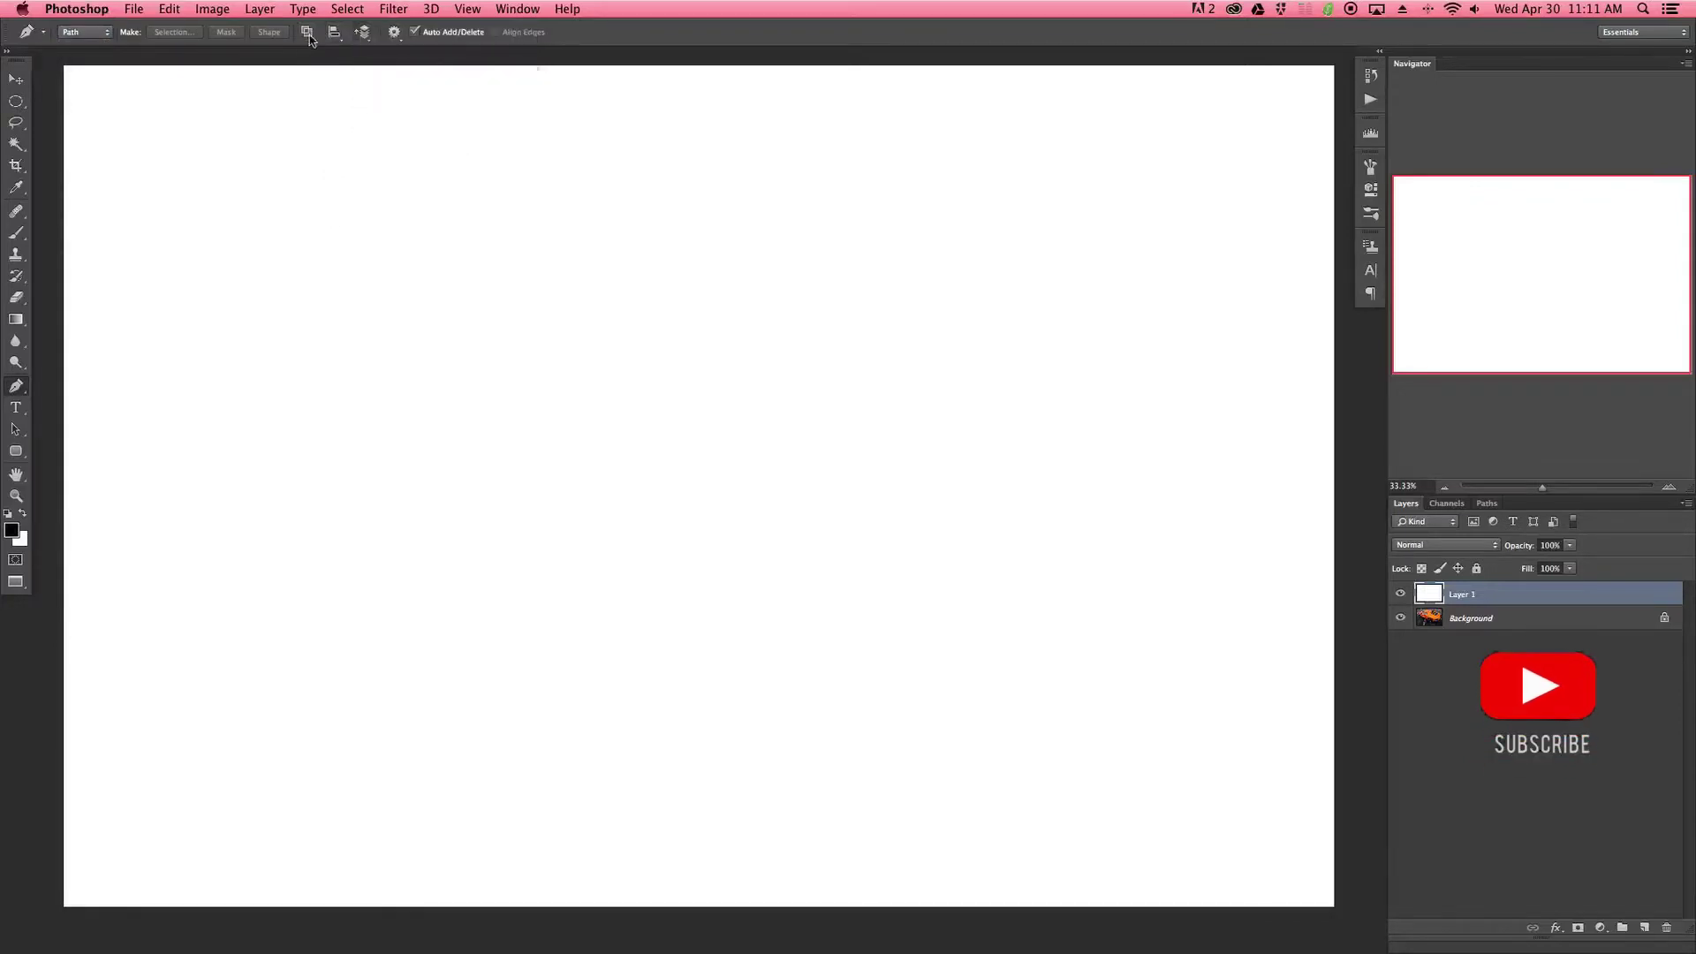
click(394, 33)
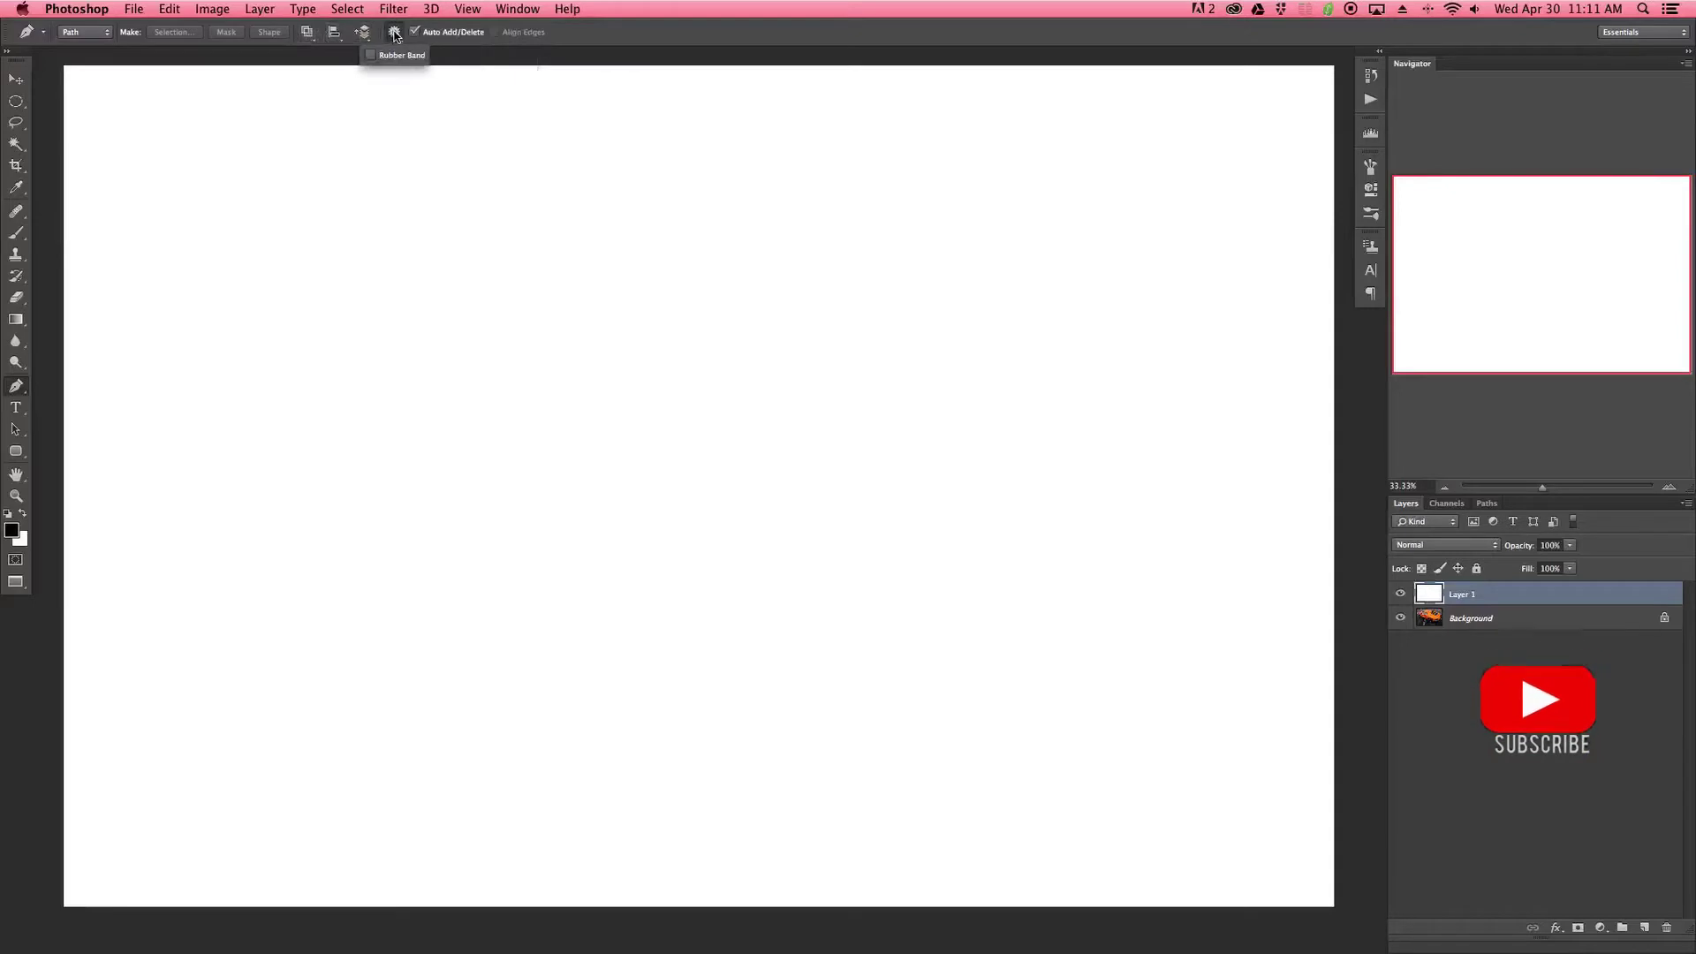
click(421, 39)
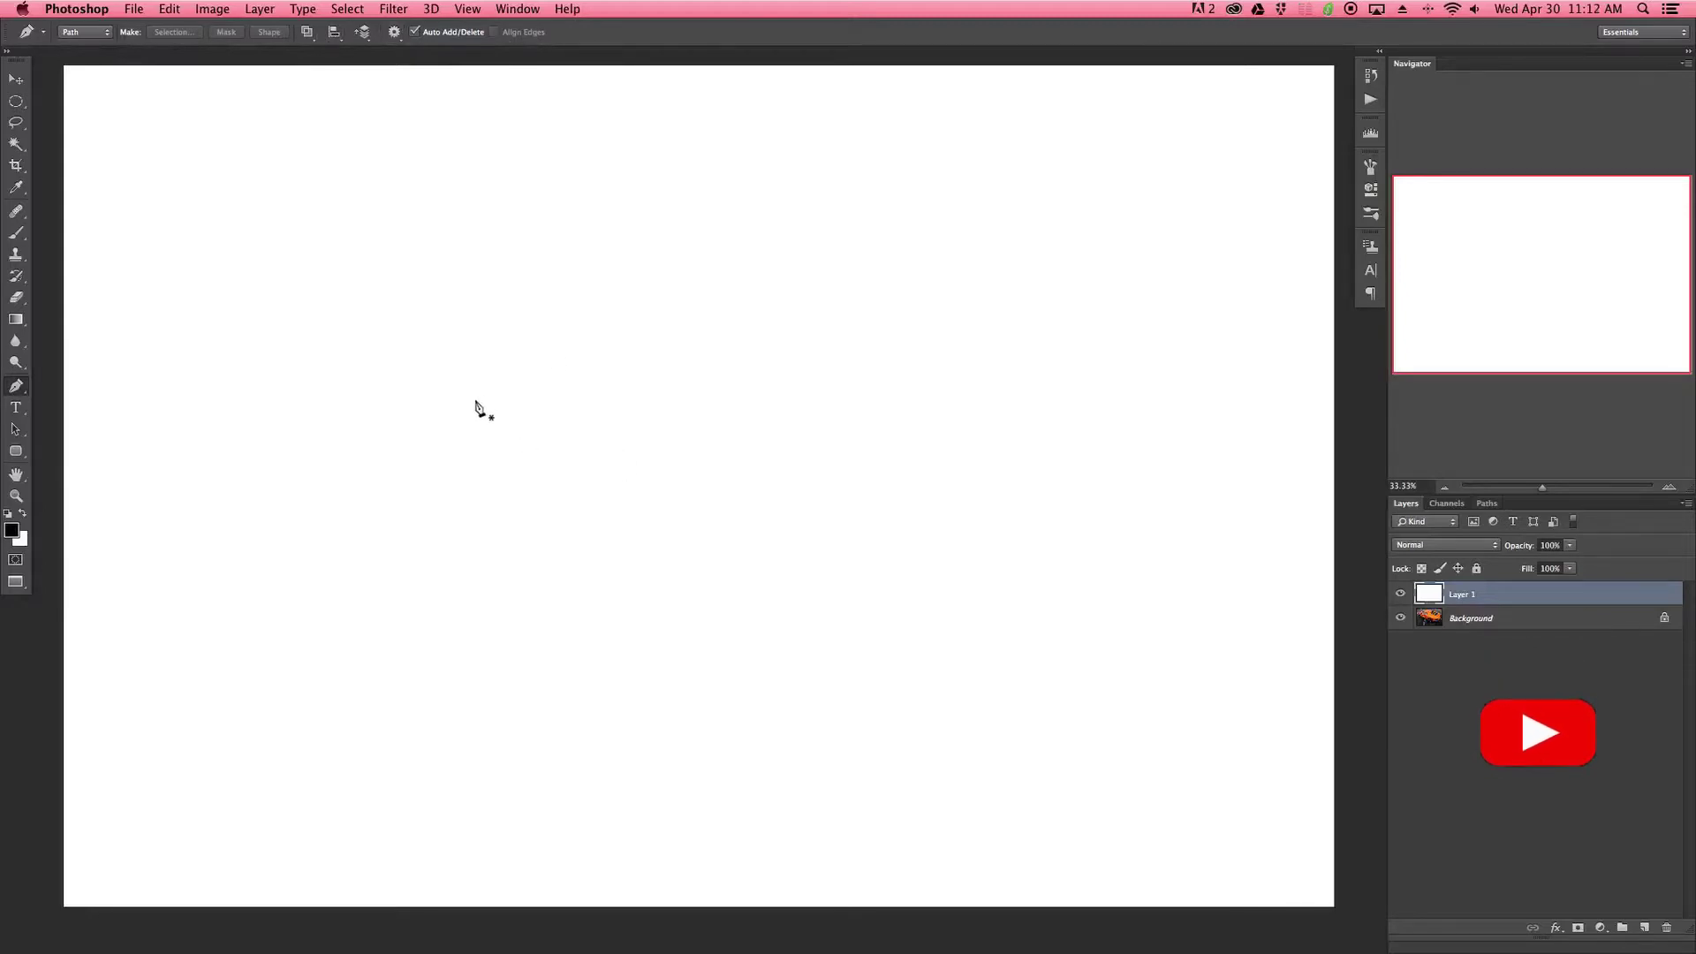
- Draw a closed path with five straight-sided corner points, one notched inward, on the left half of the blank canvas
click(369, 434)
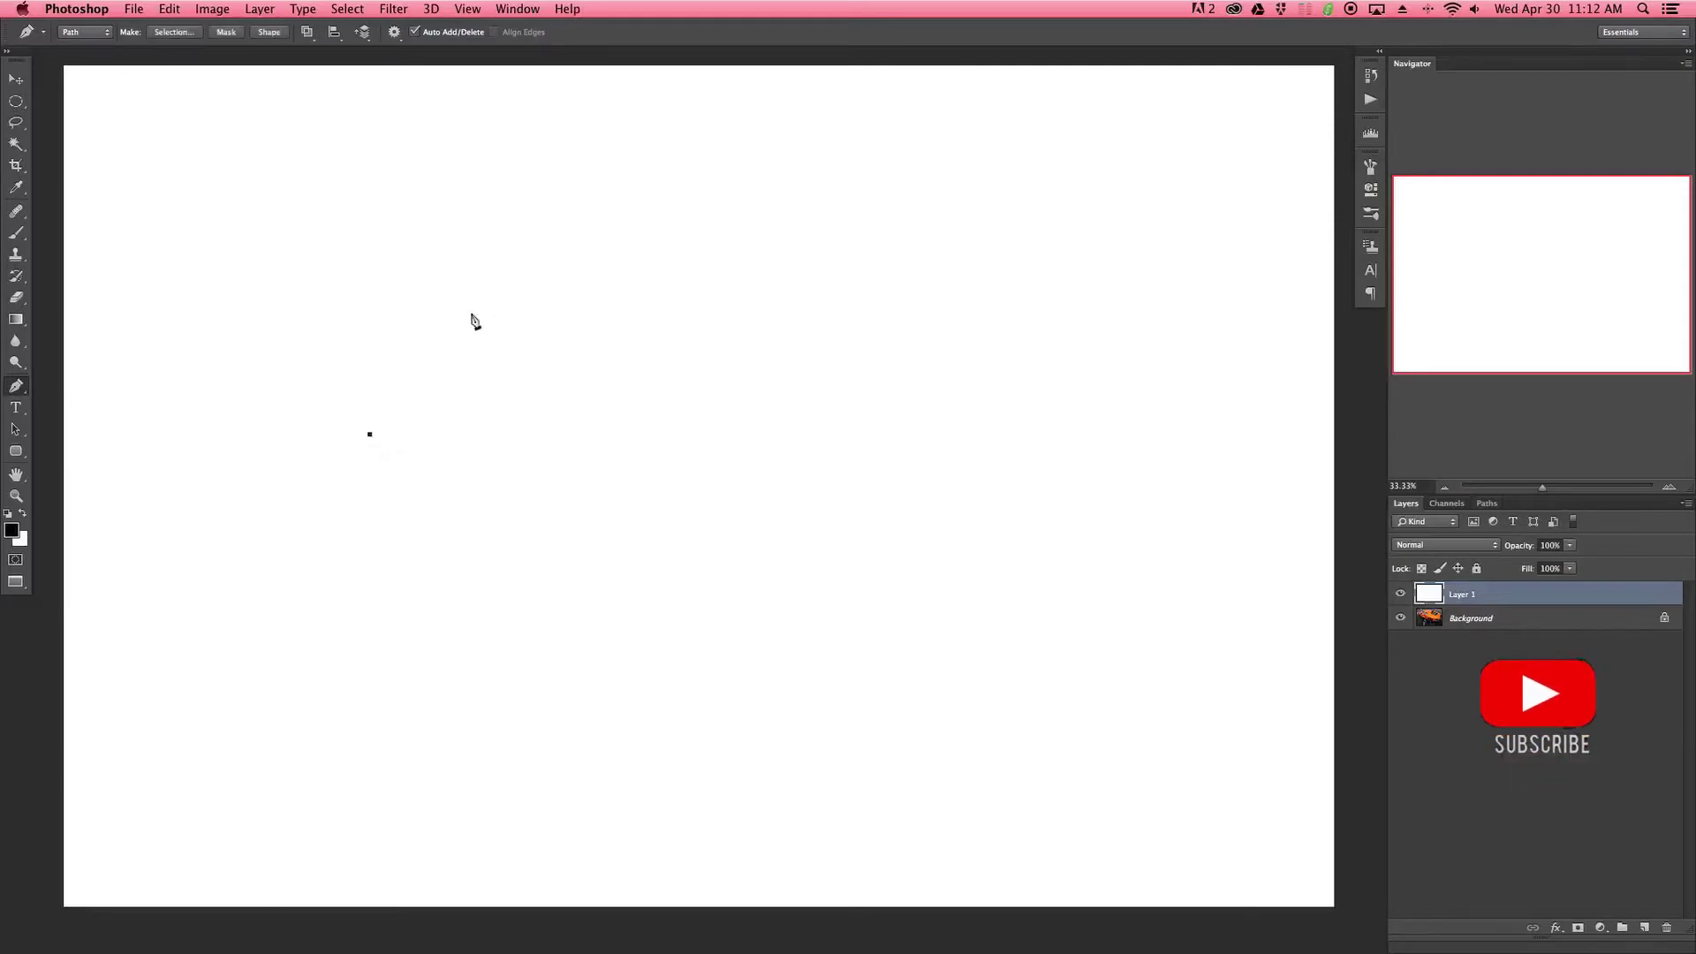
click(510, 286)
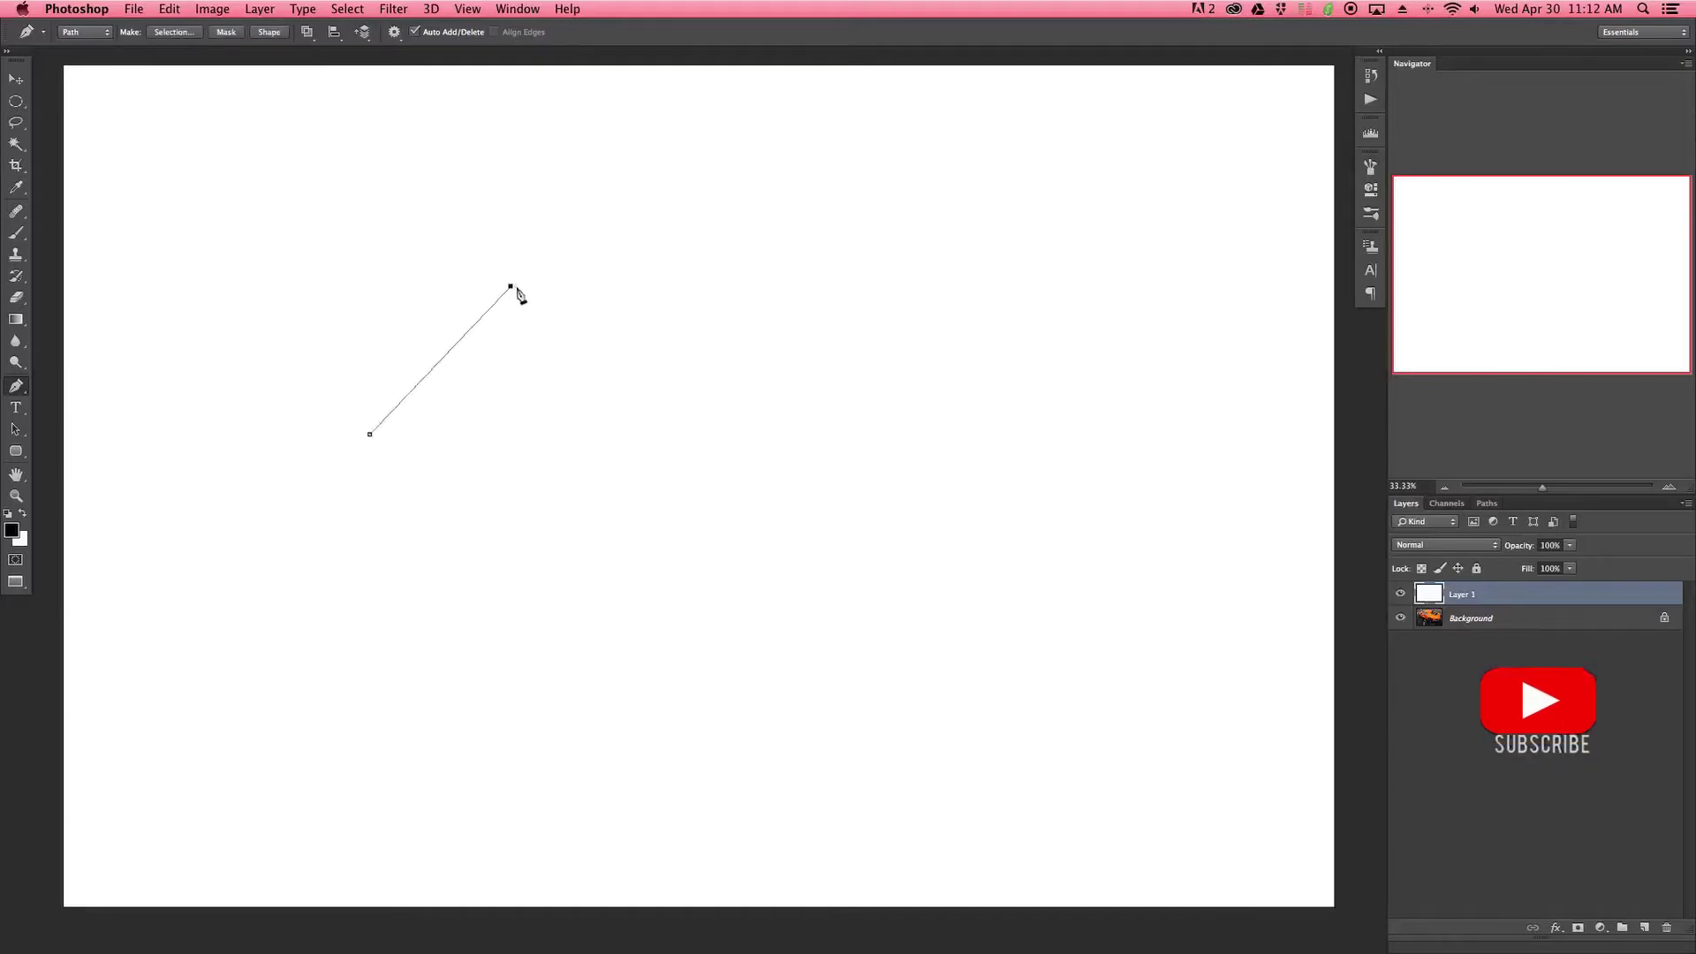
click(738, 435)
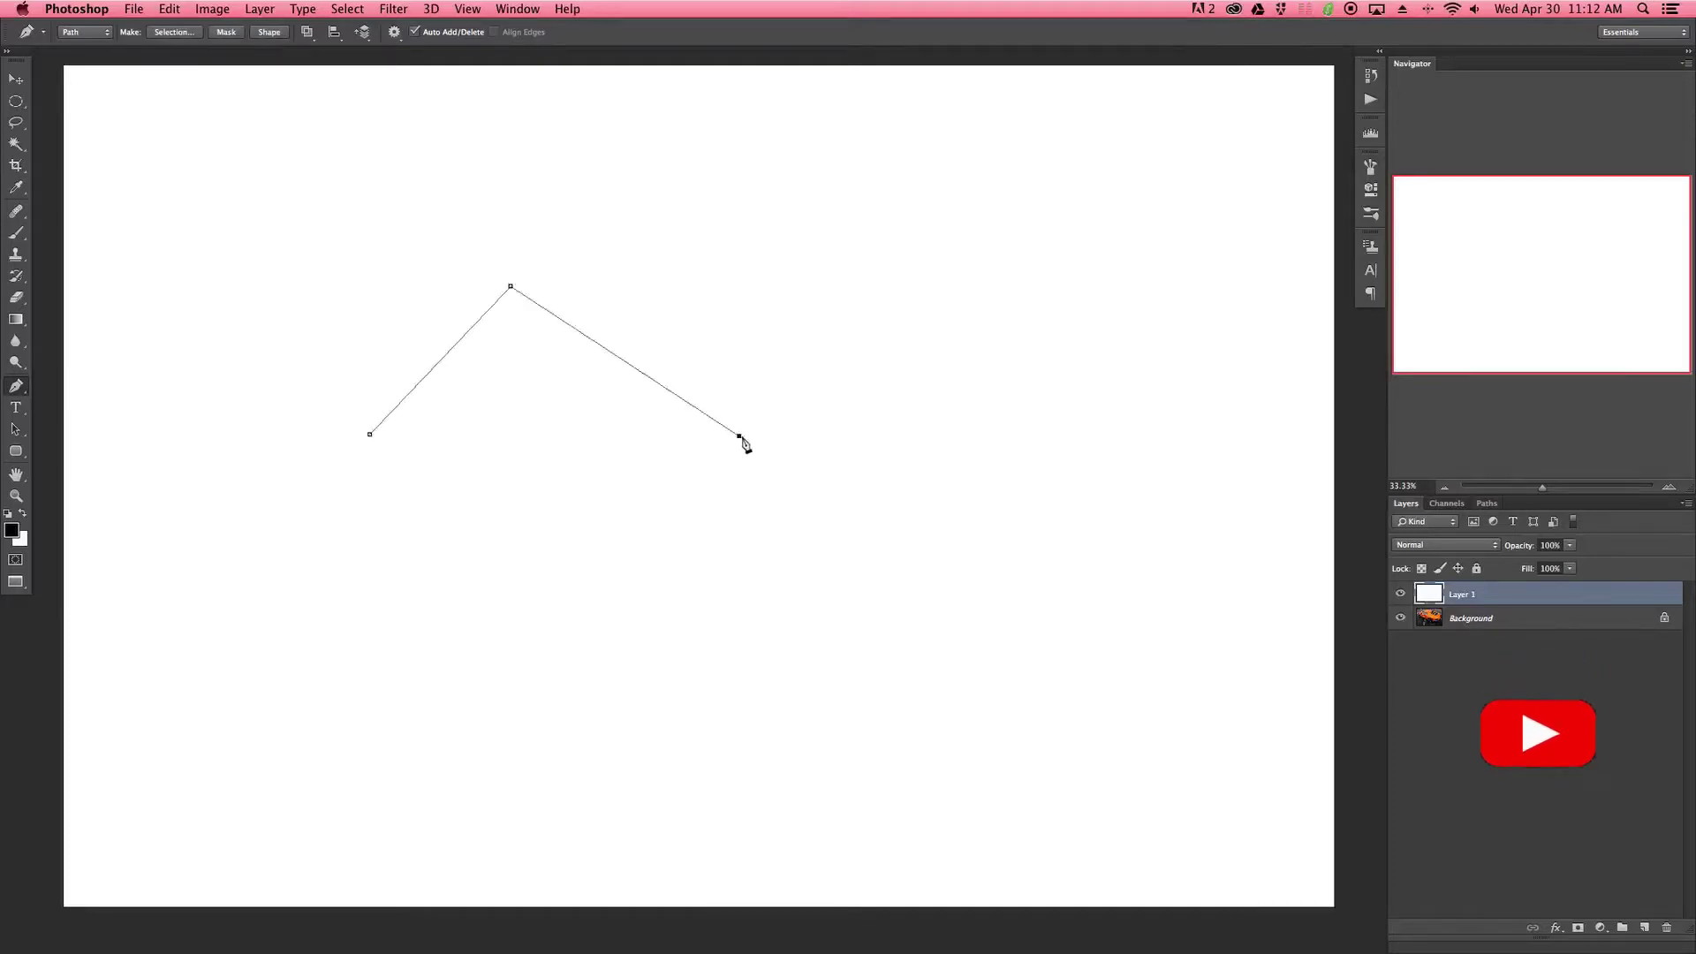
click(606, 582)
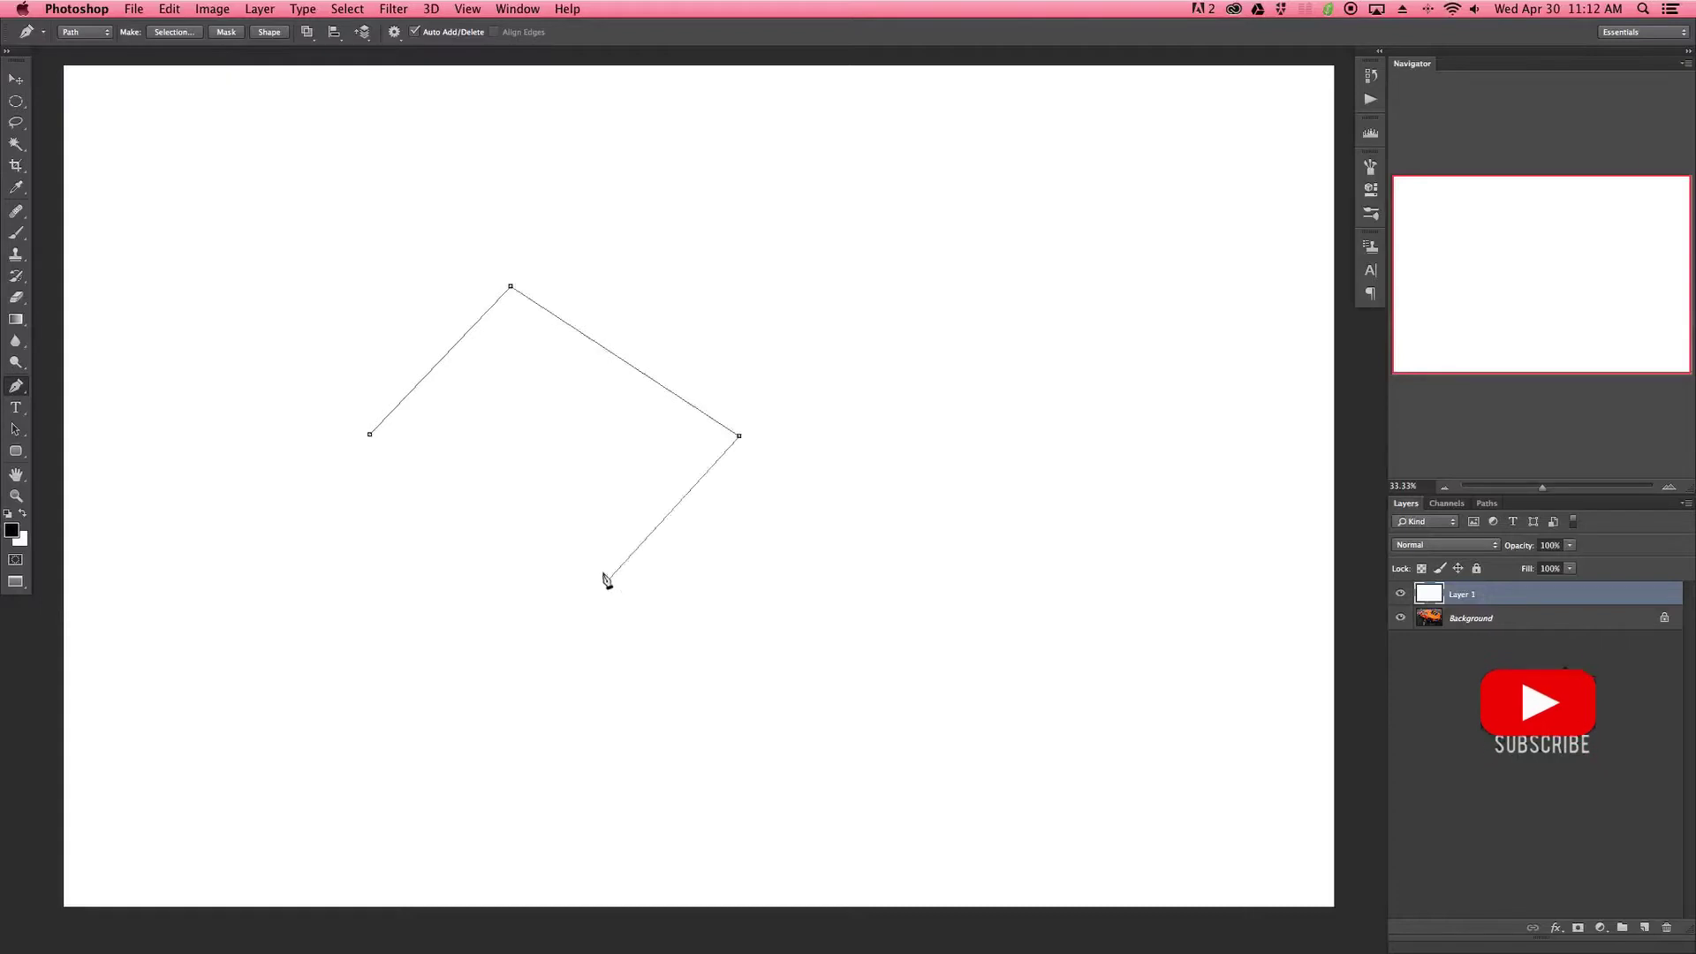
click(536, 461)
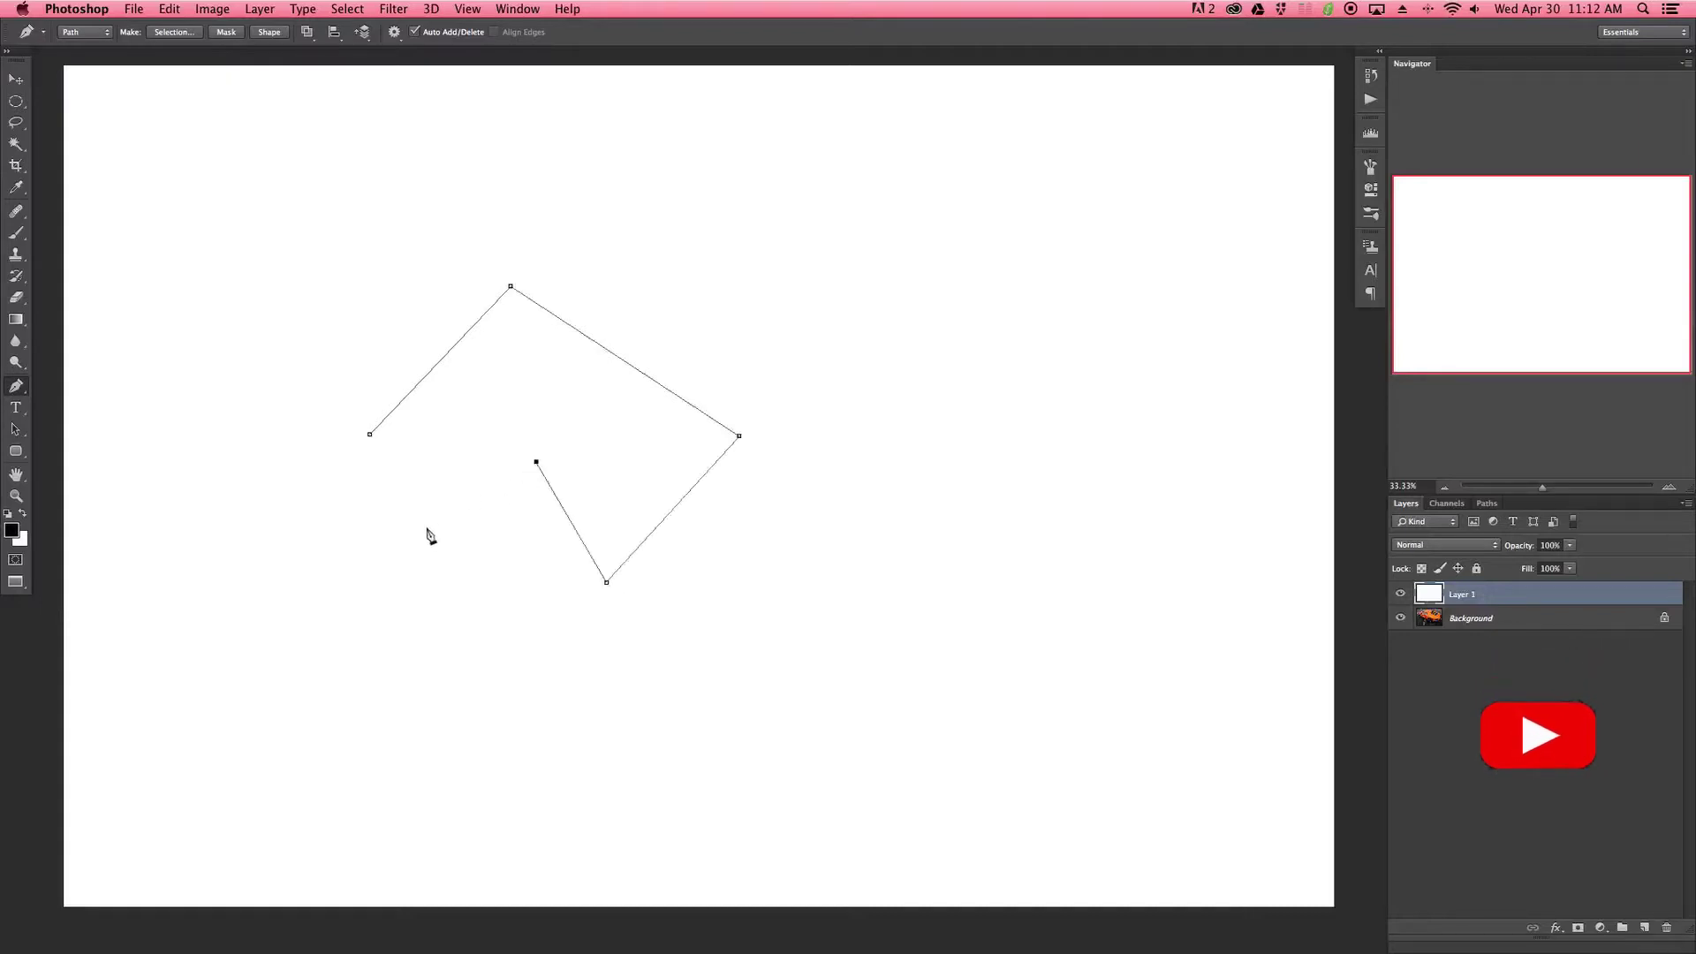
click(370, 435)
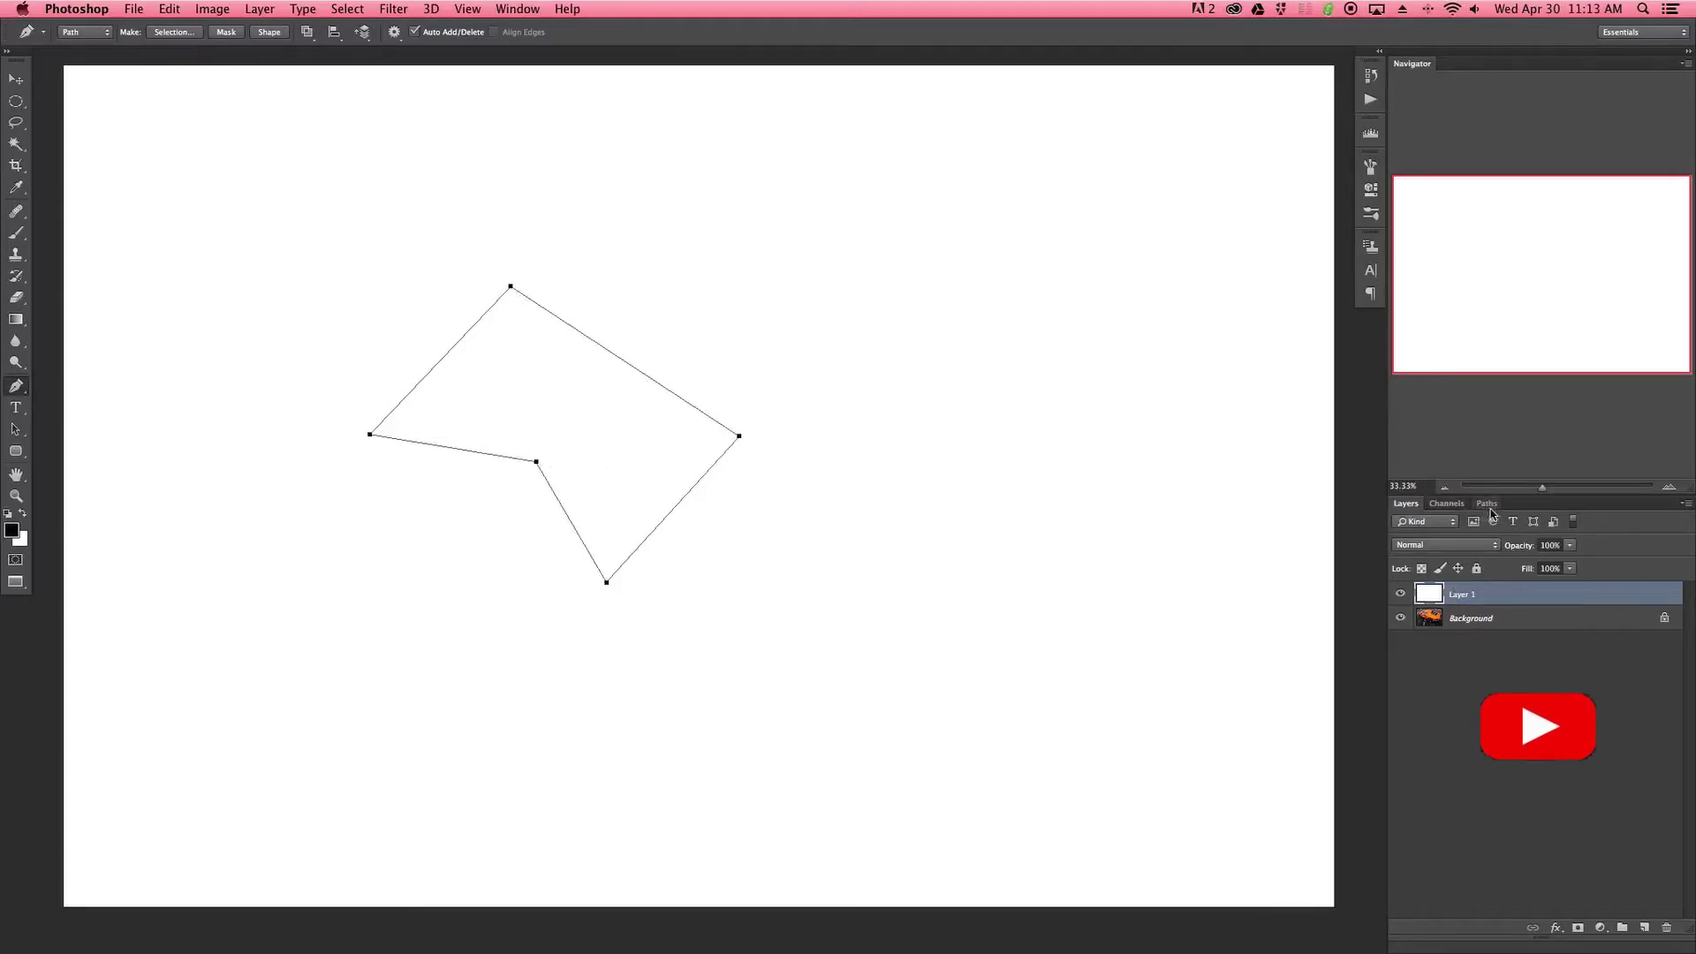
- Show the document's paths list and draw a second closed path with six corner points to the right of the first shape
click(504, 9)
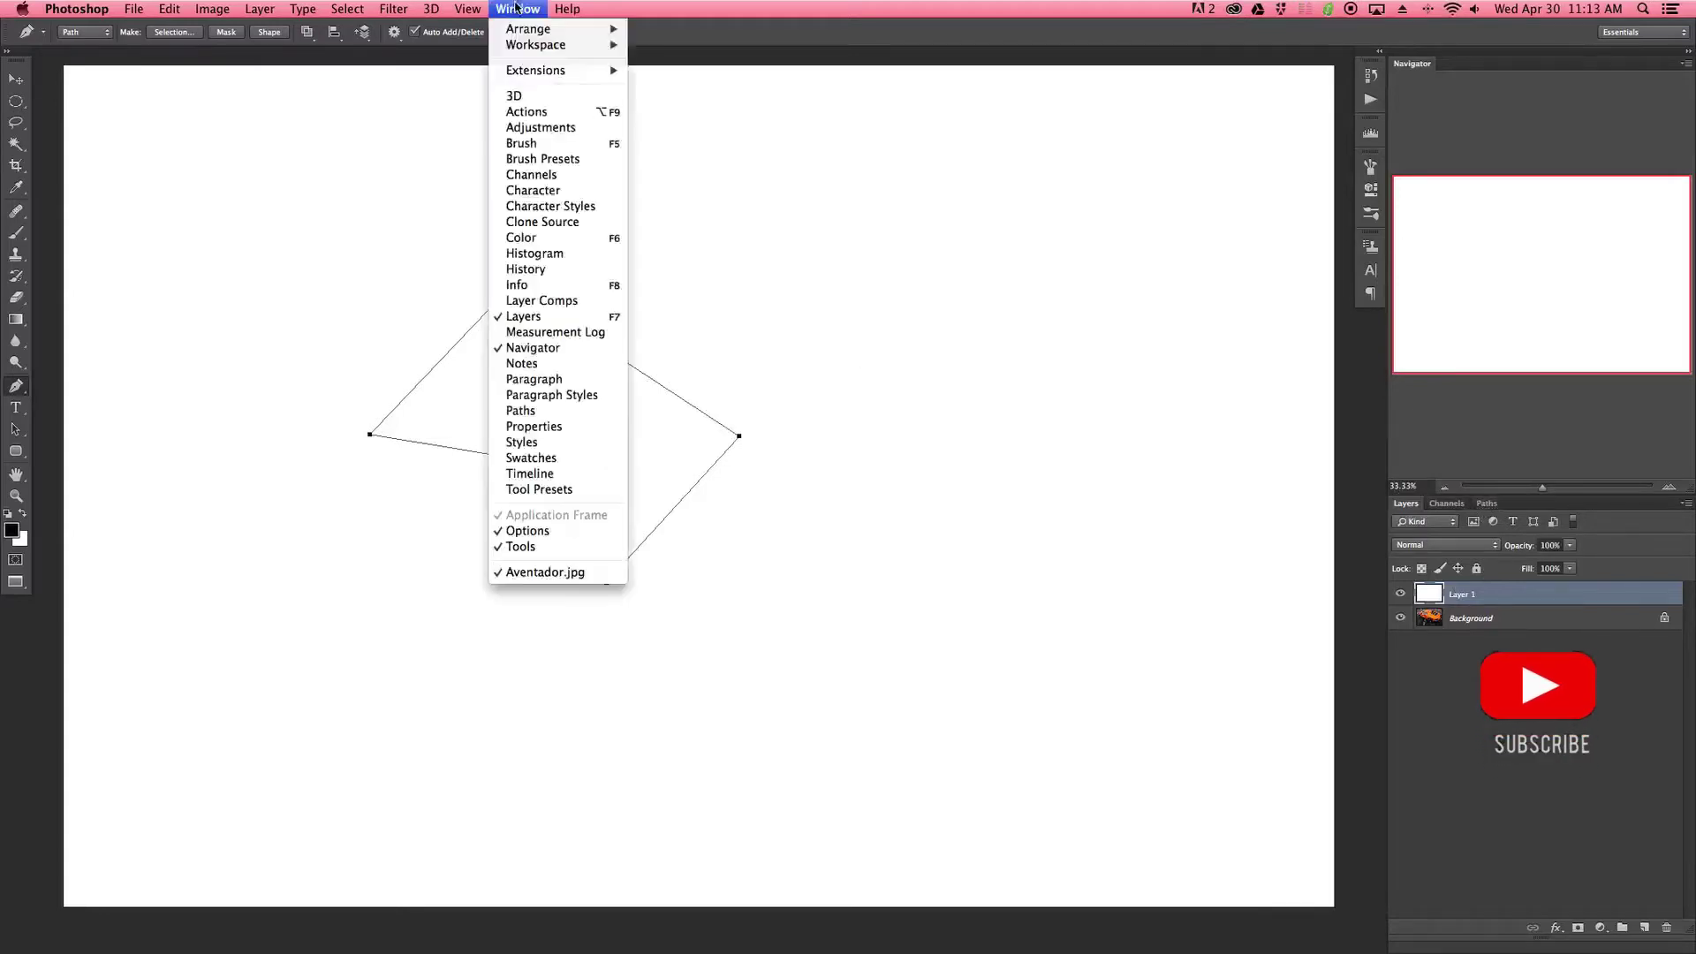
click(537, 409)
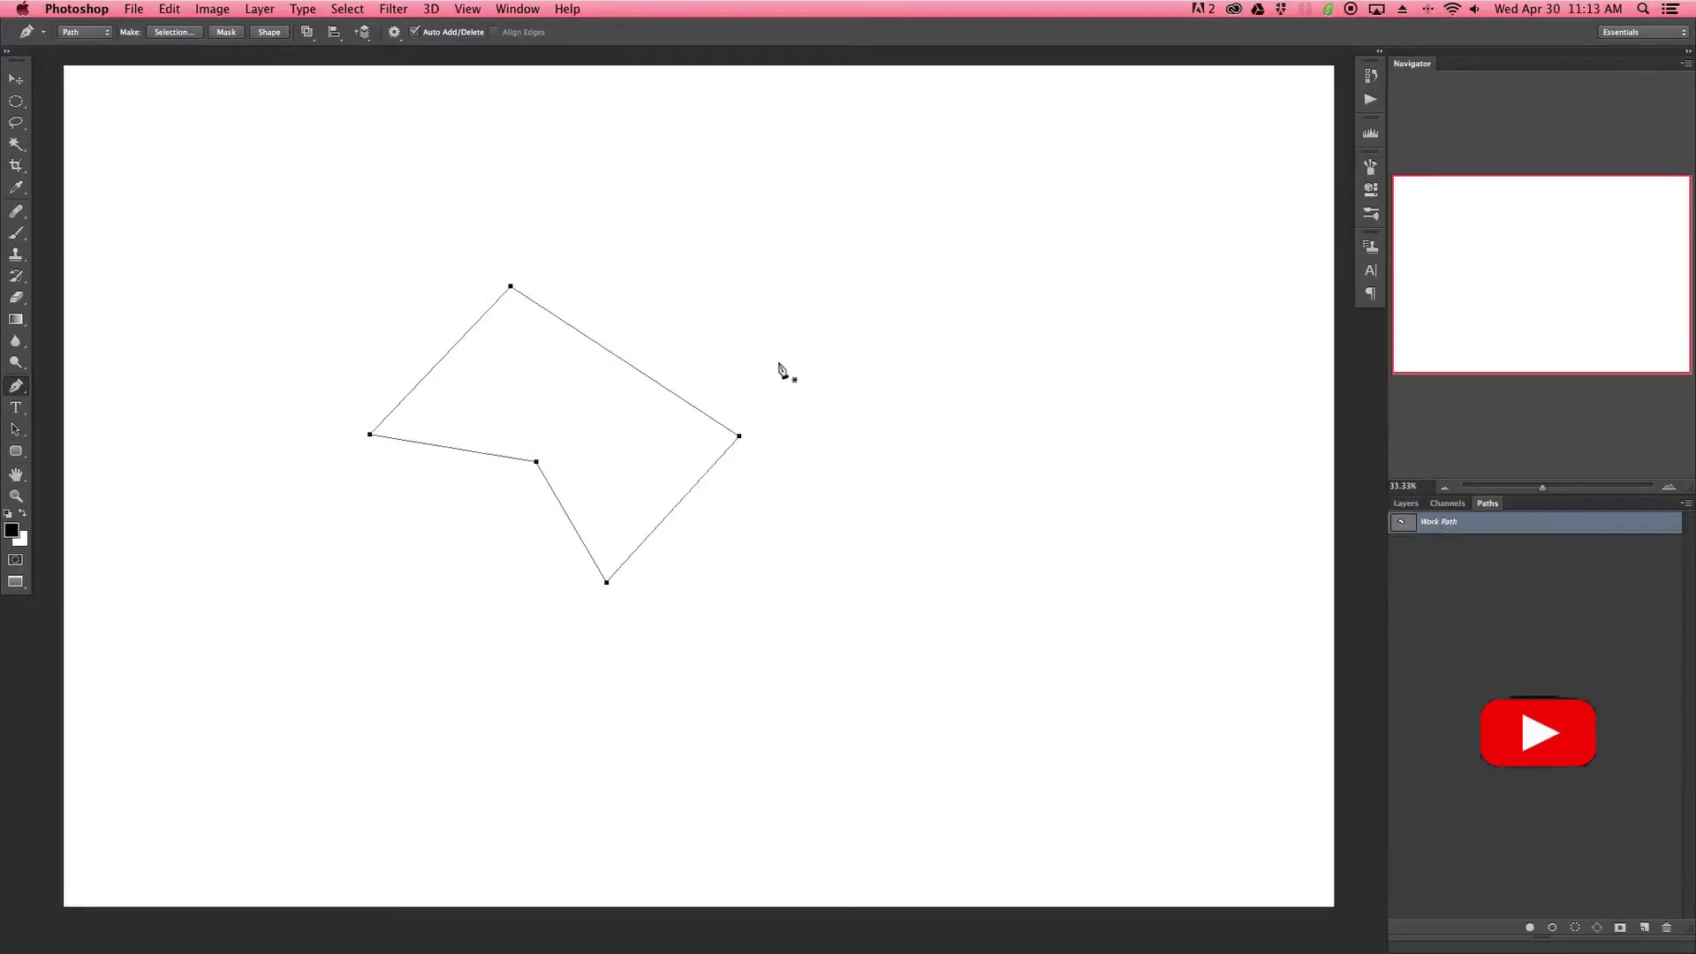
click(750, 356)
click(831, 221)
click(1001, 356)
click(912, 496)
click(844, 423)
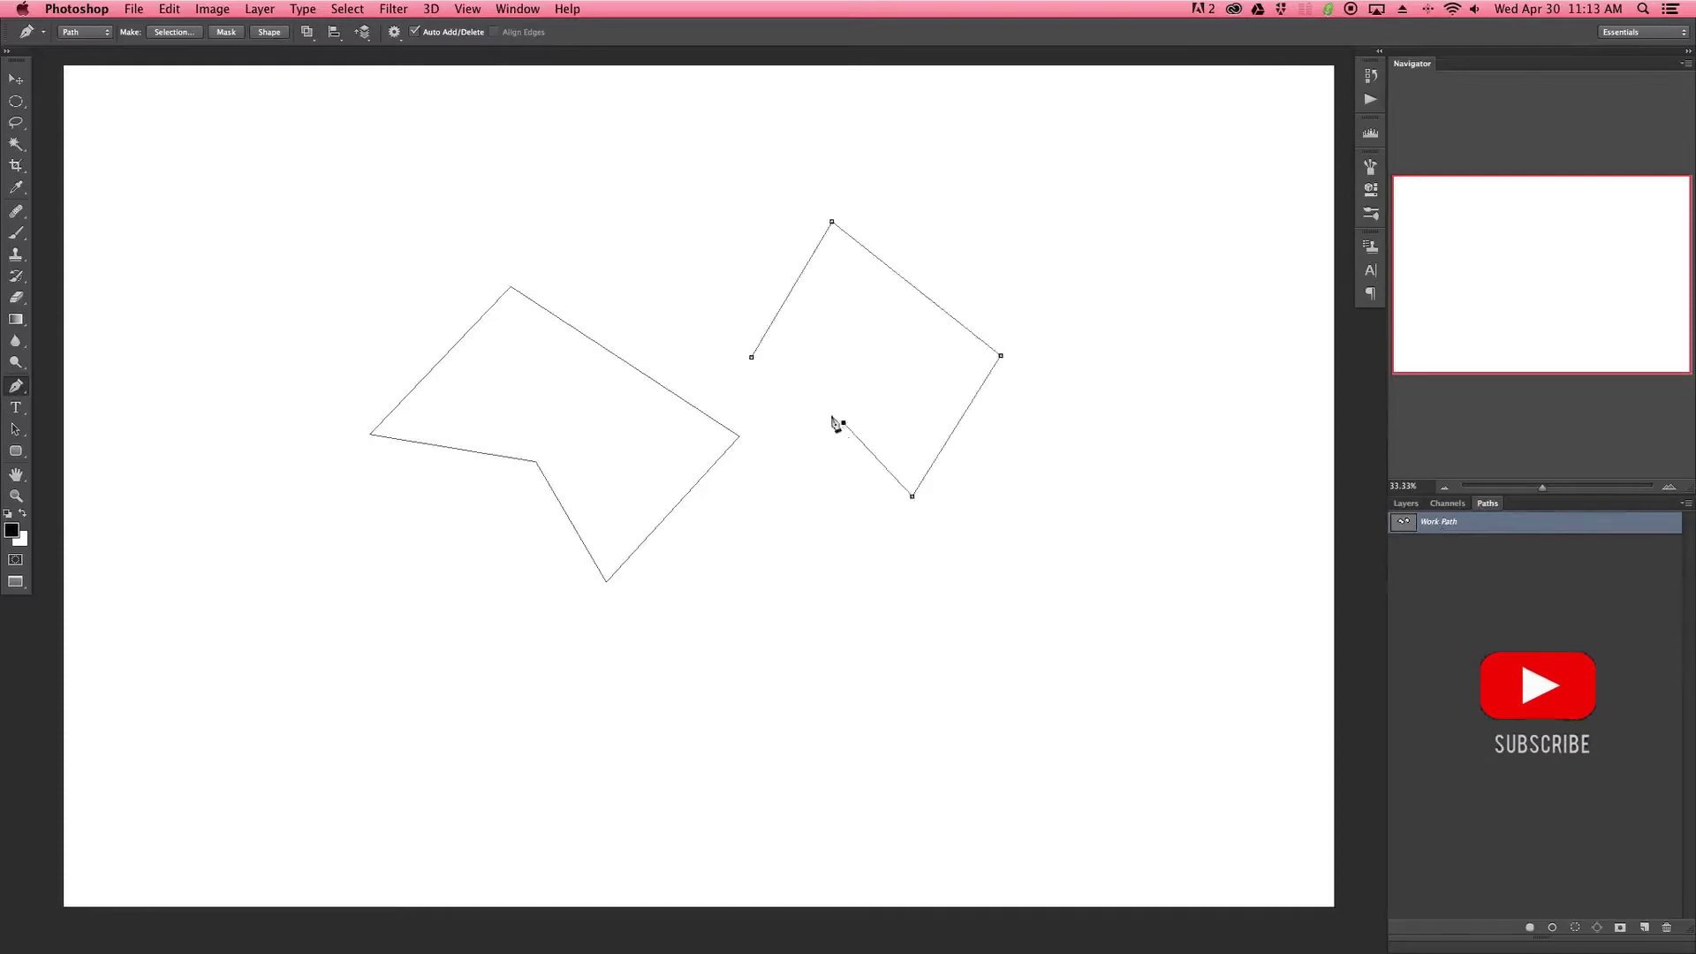
click(831, 363)
click(752, 359)
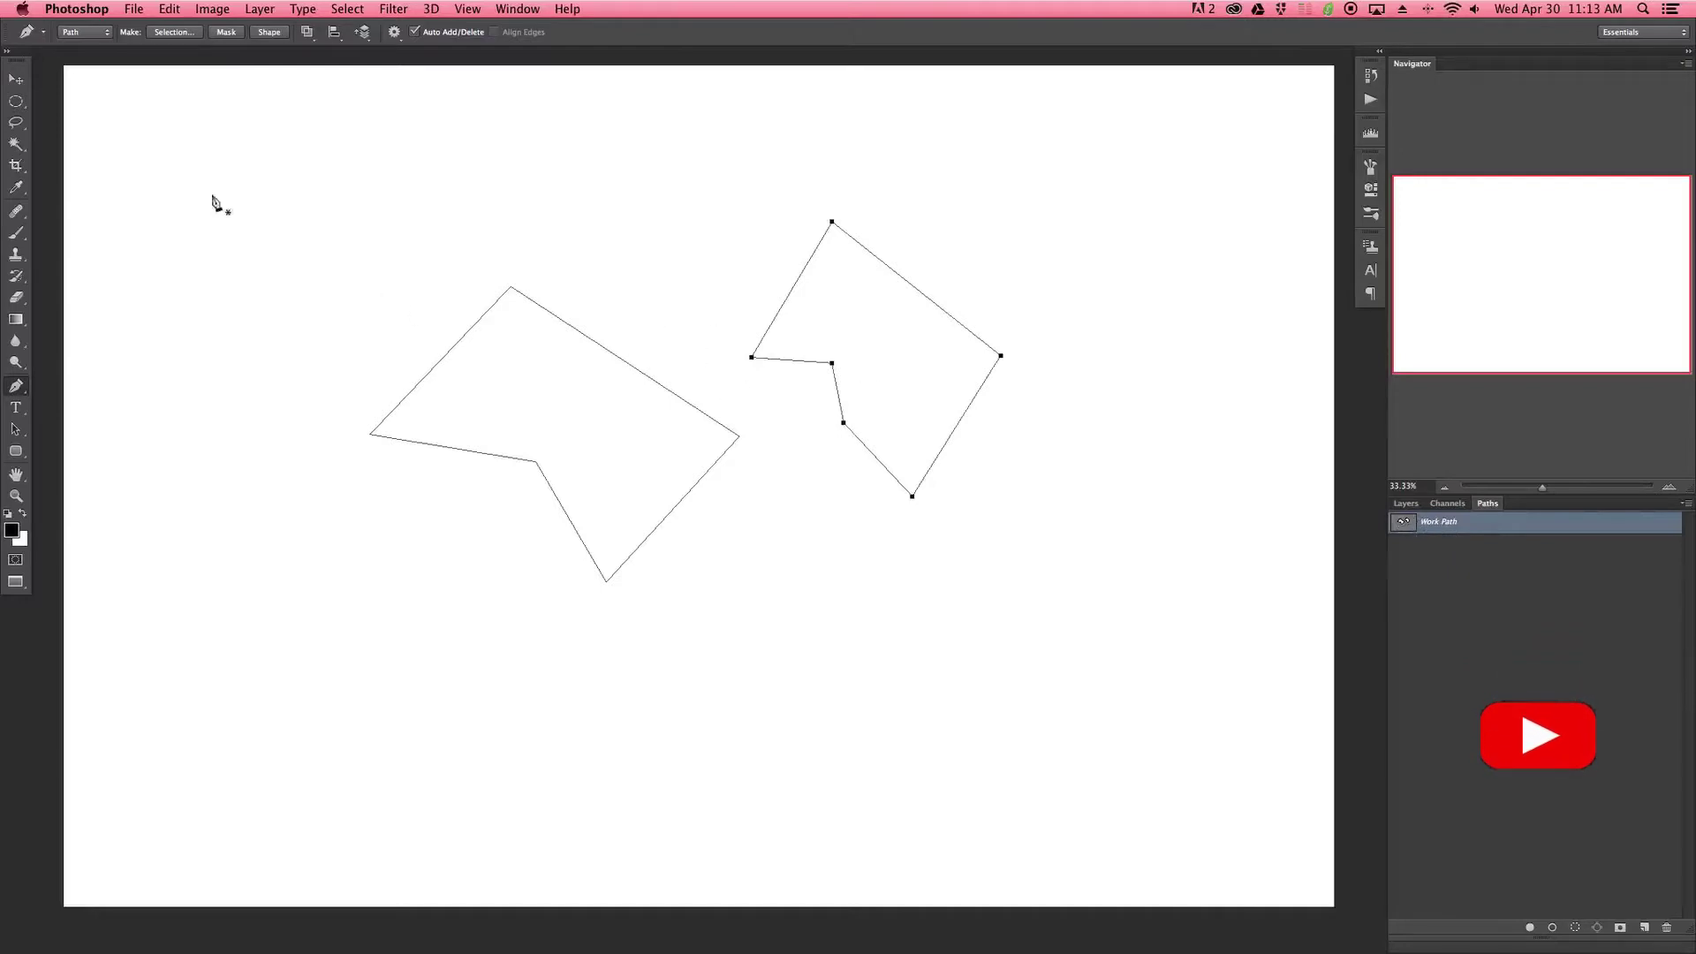
- Activate the Lasso tool and save the work path as Path 1
click(16, 123)
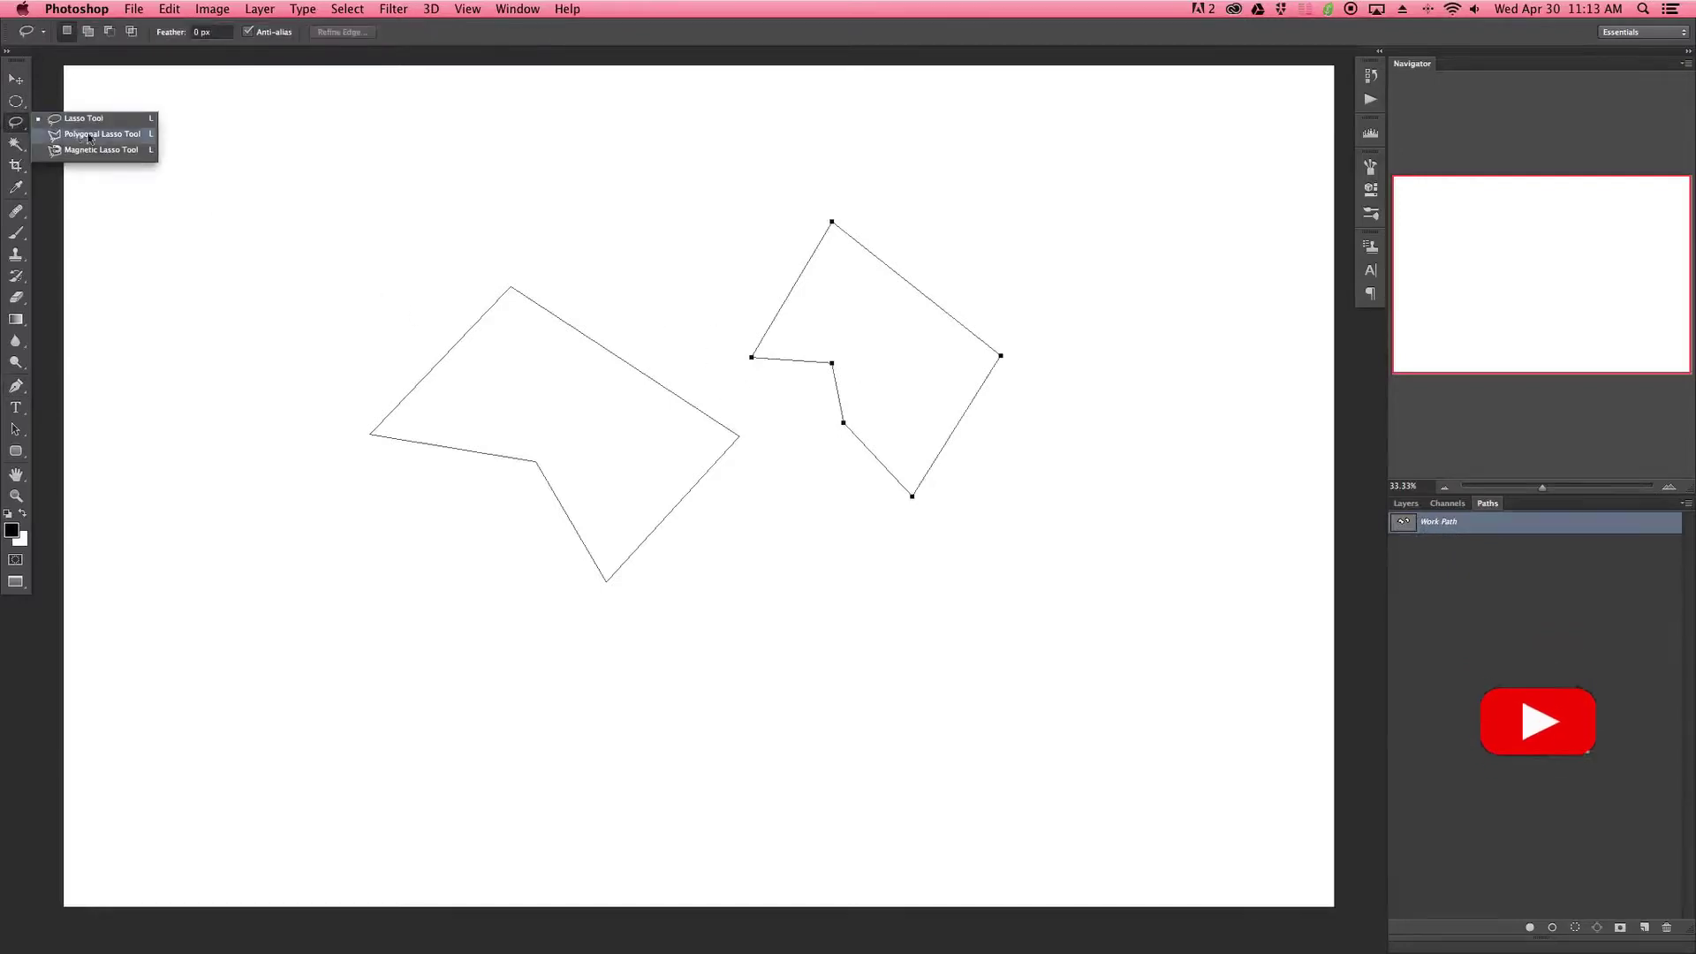
click(17, 124)
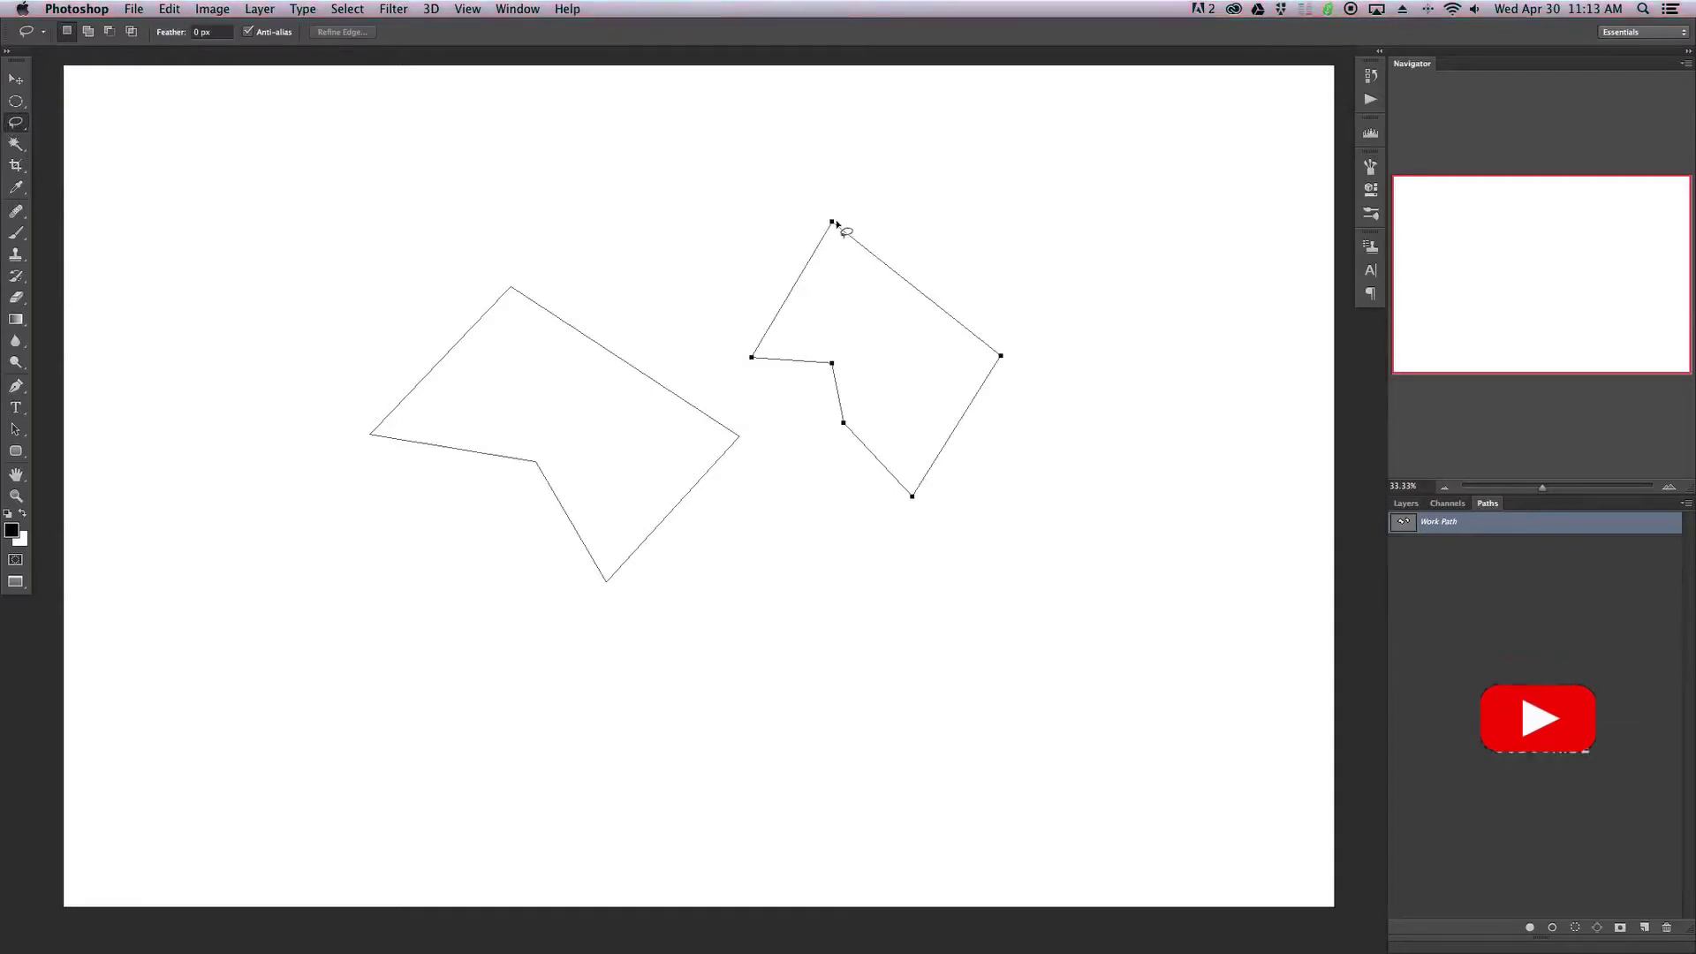
double_click(1437, 523)
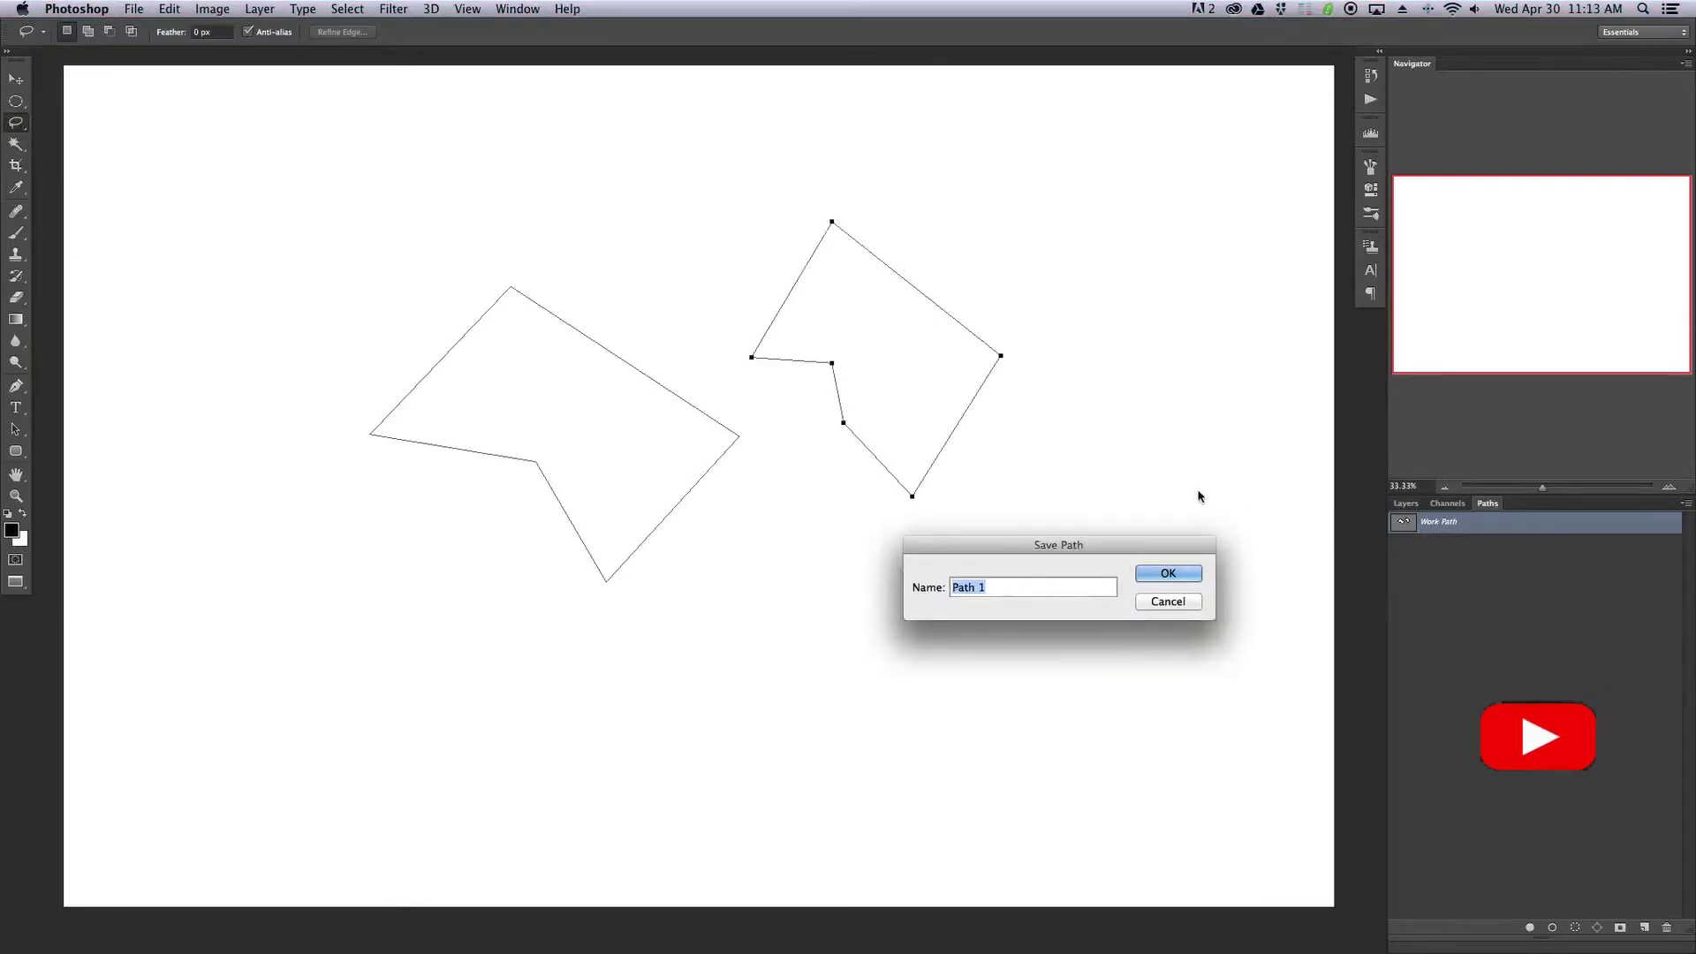
key(Return)
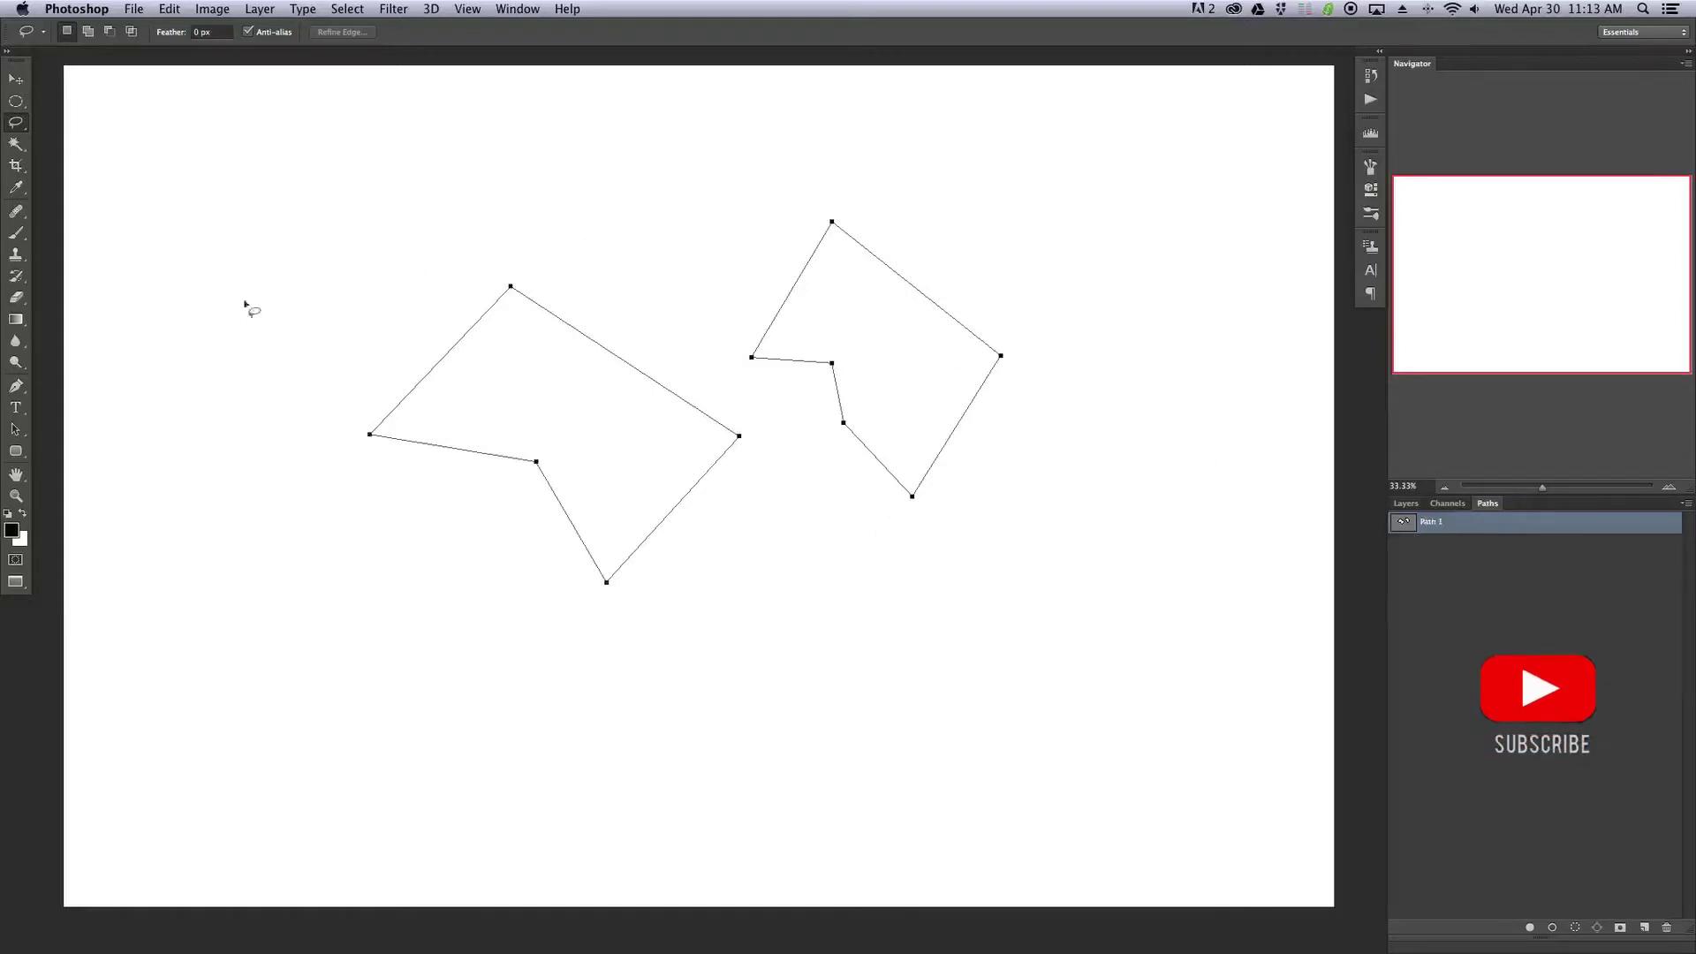
- With the Pen tool, move the first shape's right and inner corners and long right segment, undoing the bend in its lower segment
click(16, 386)
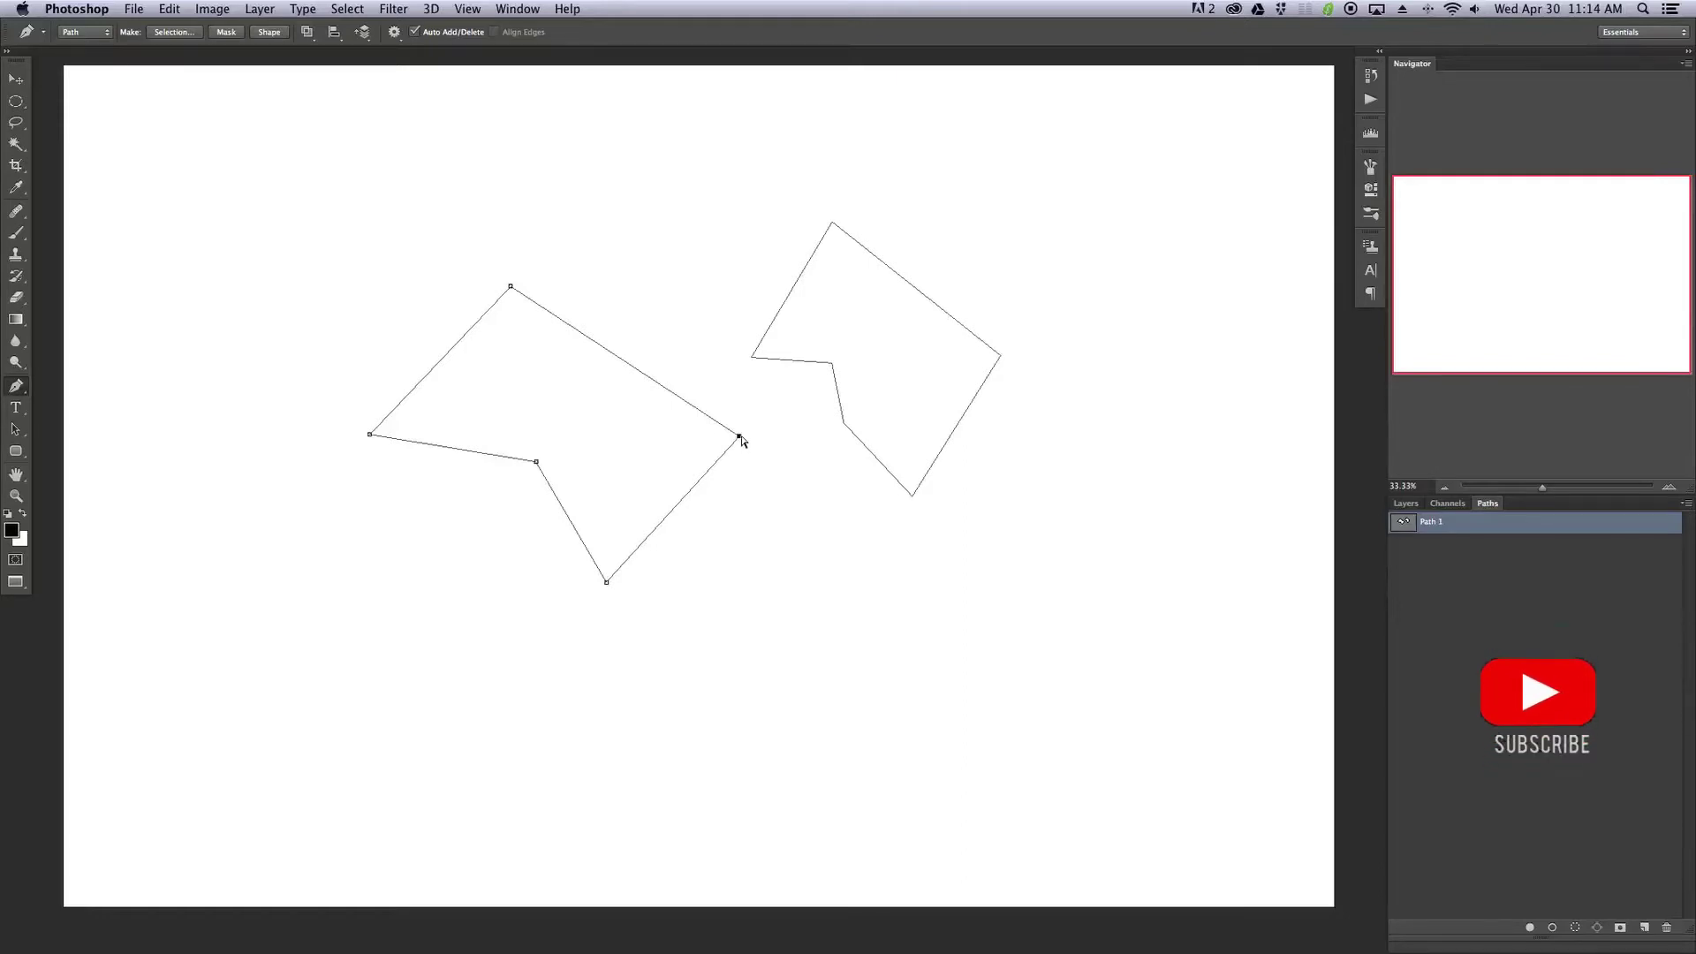
drag(740, 436, 700, 277)
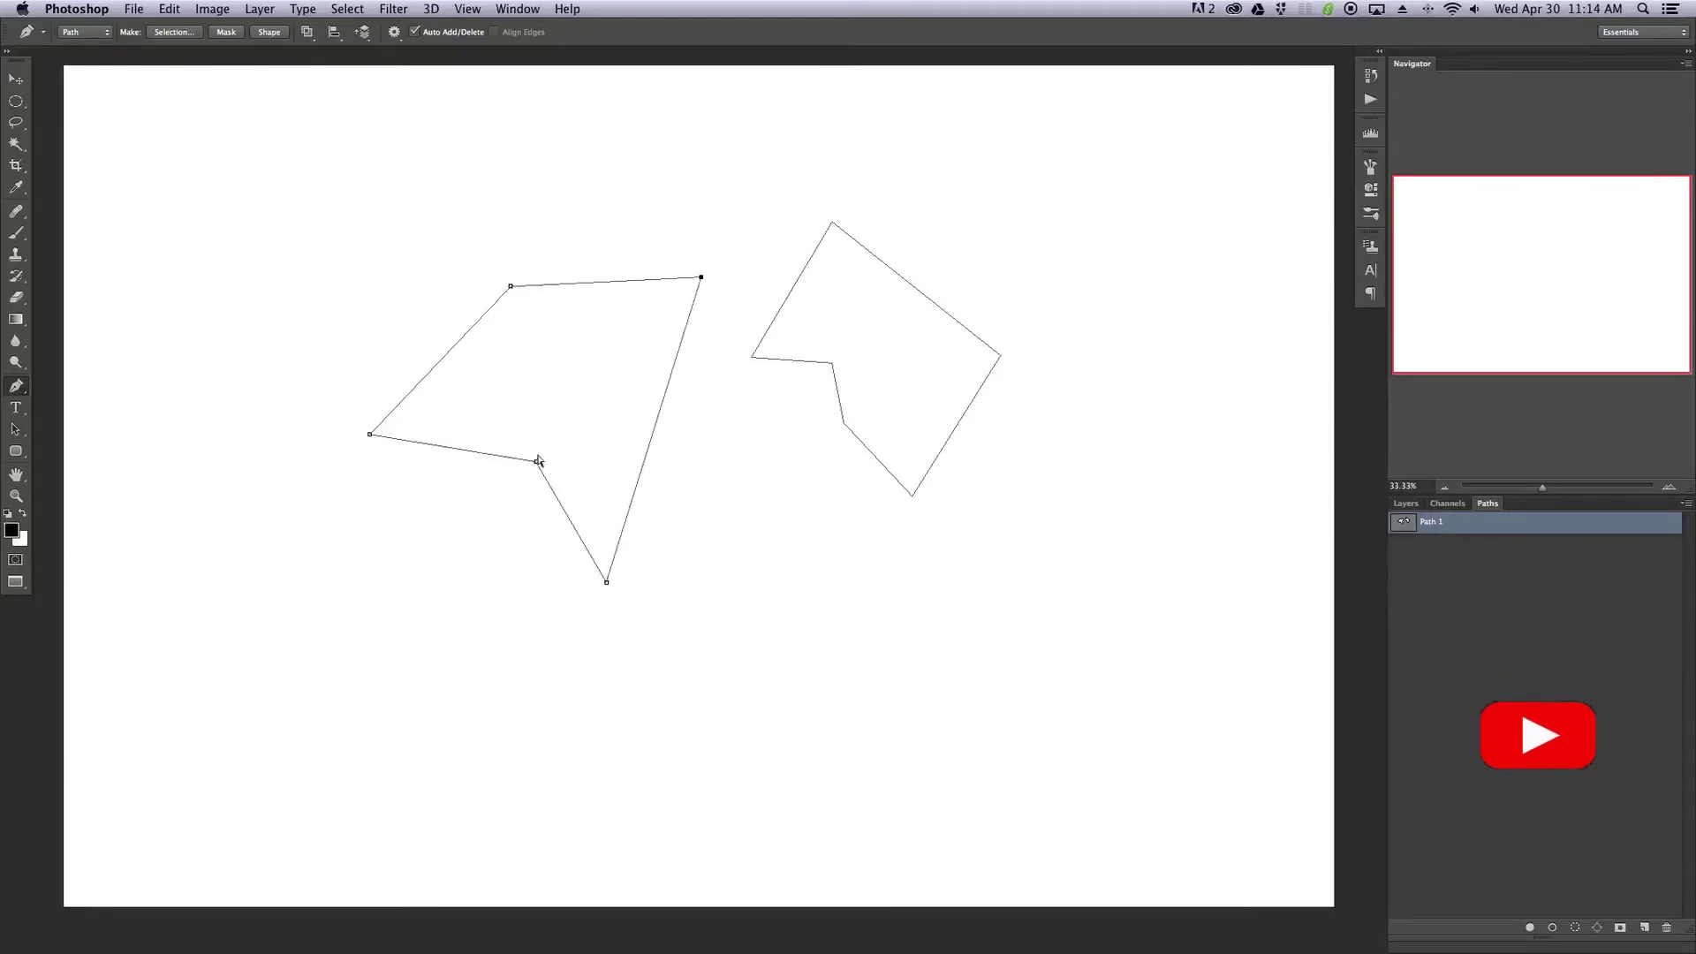
drag(541, 465, 530, 431)
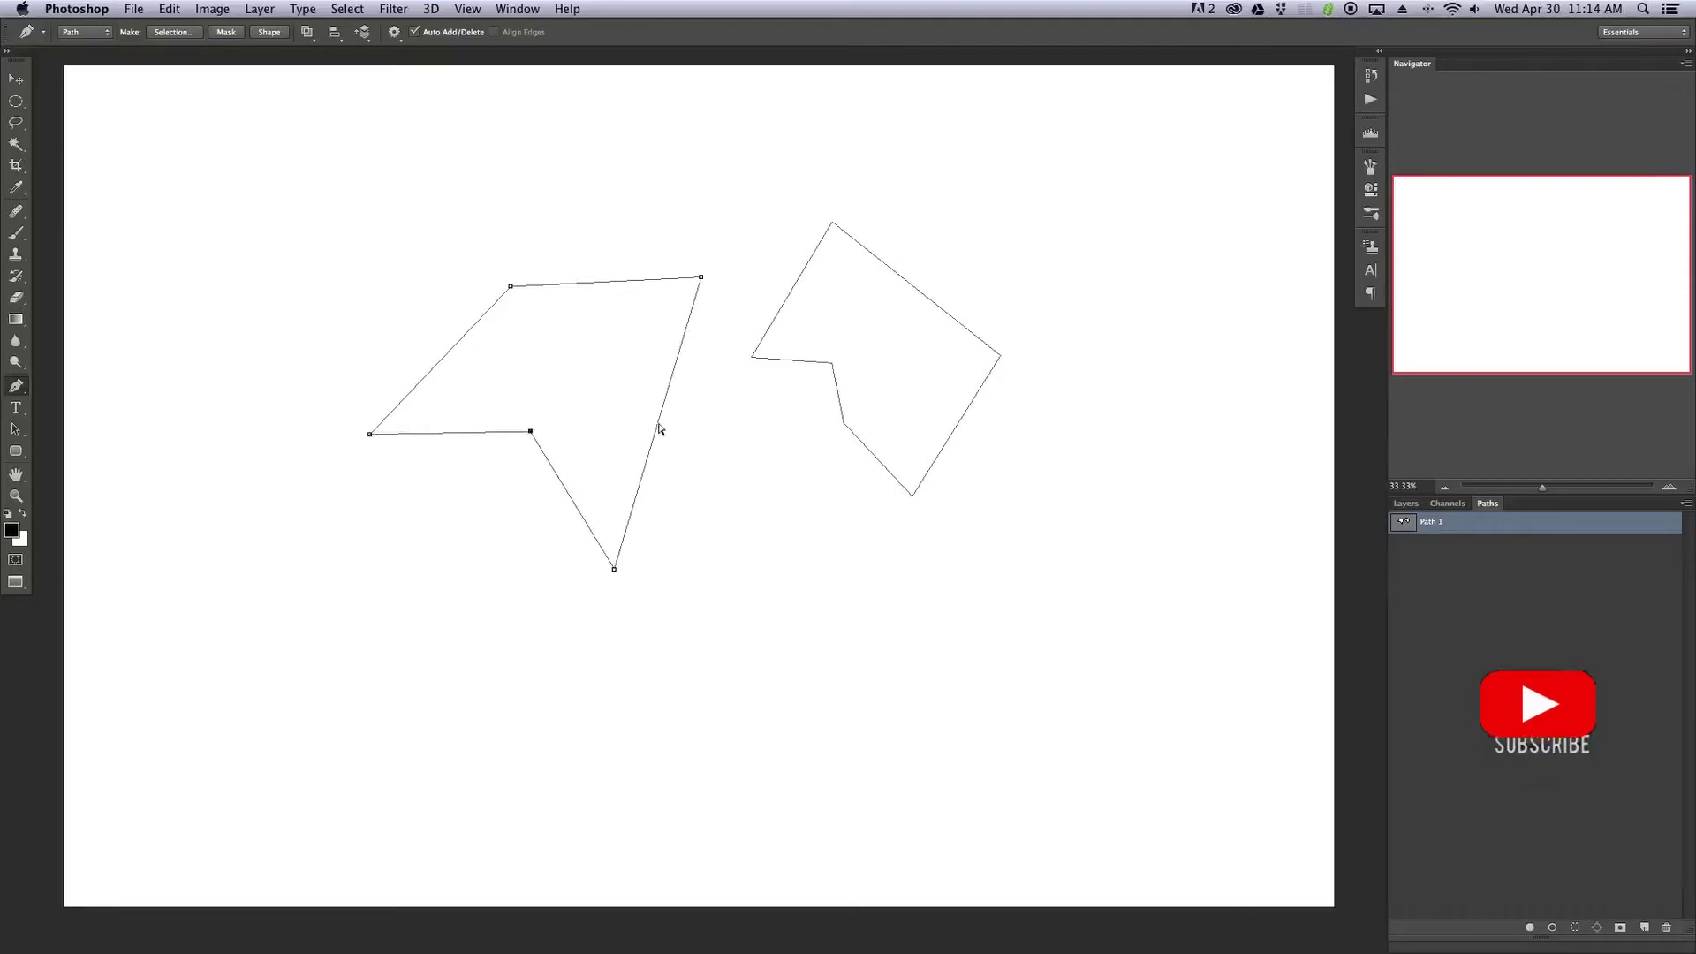
drag(658, 428, 522, 556)
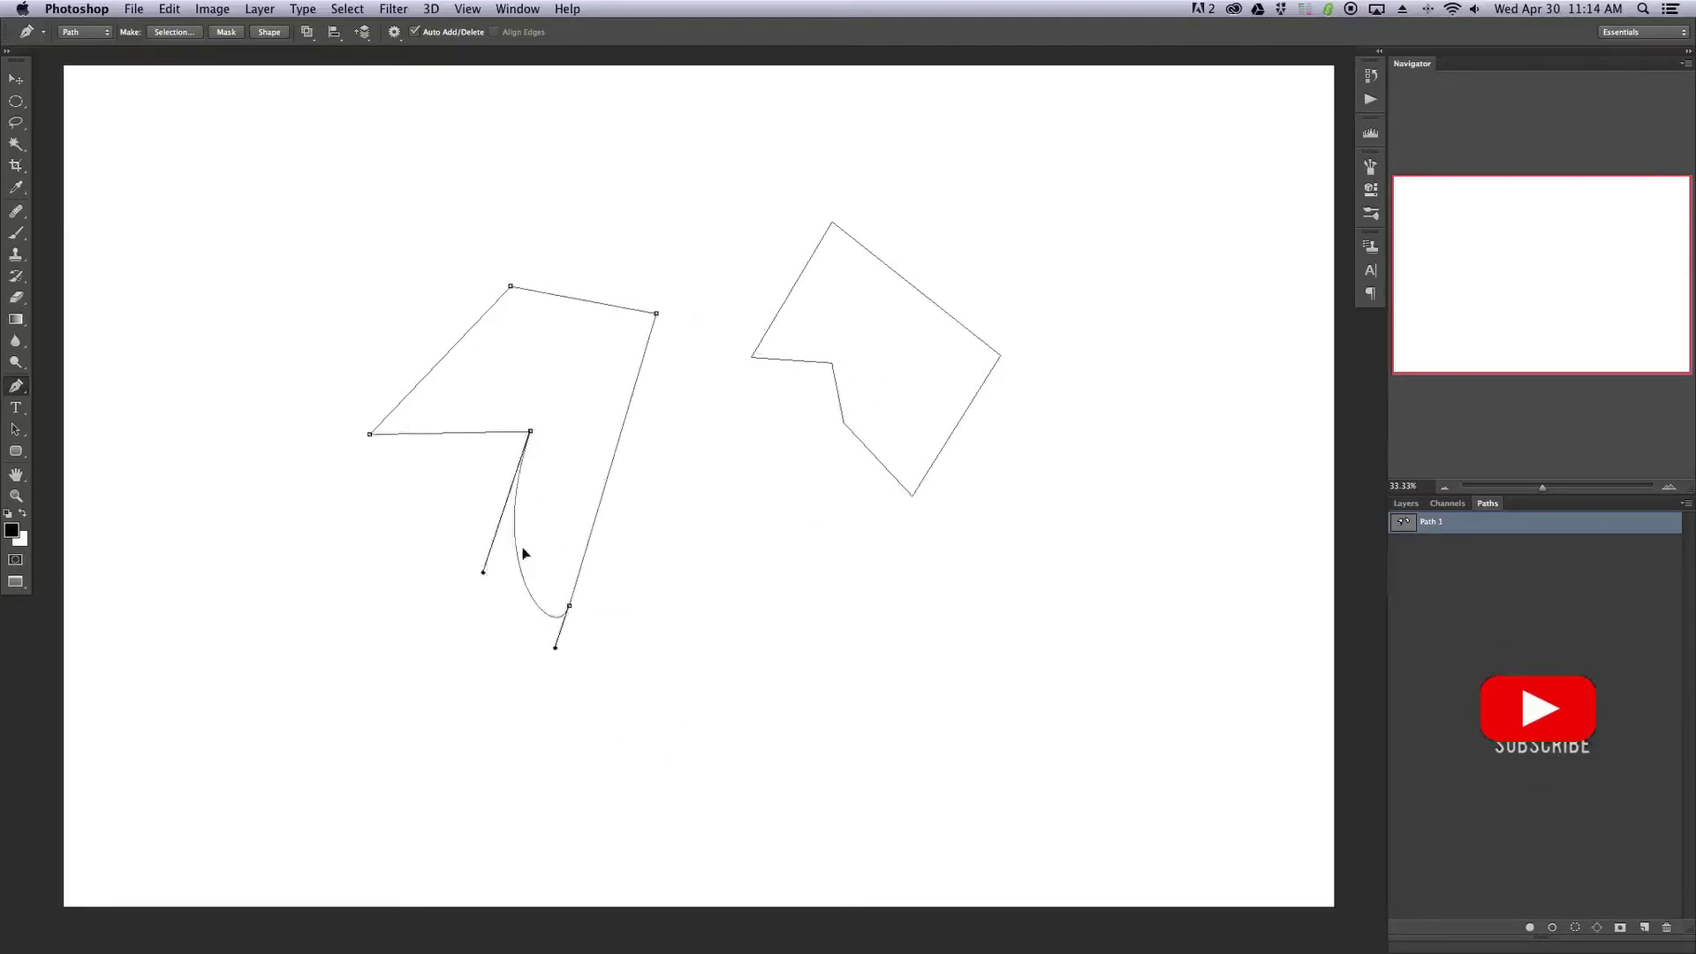
key(super+z)
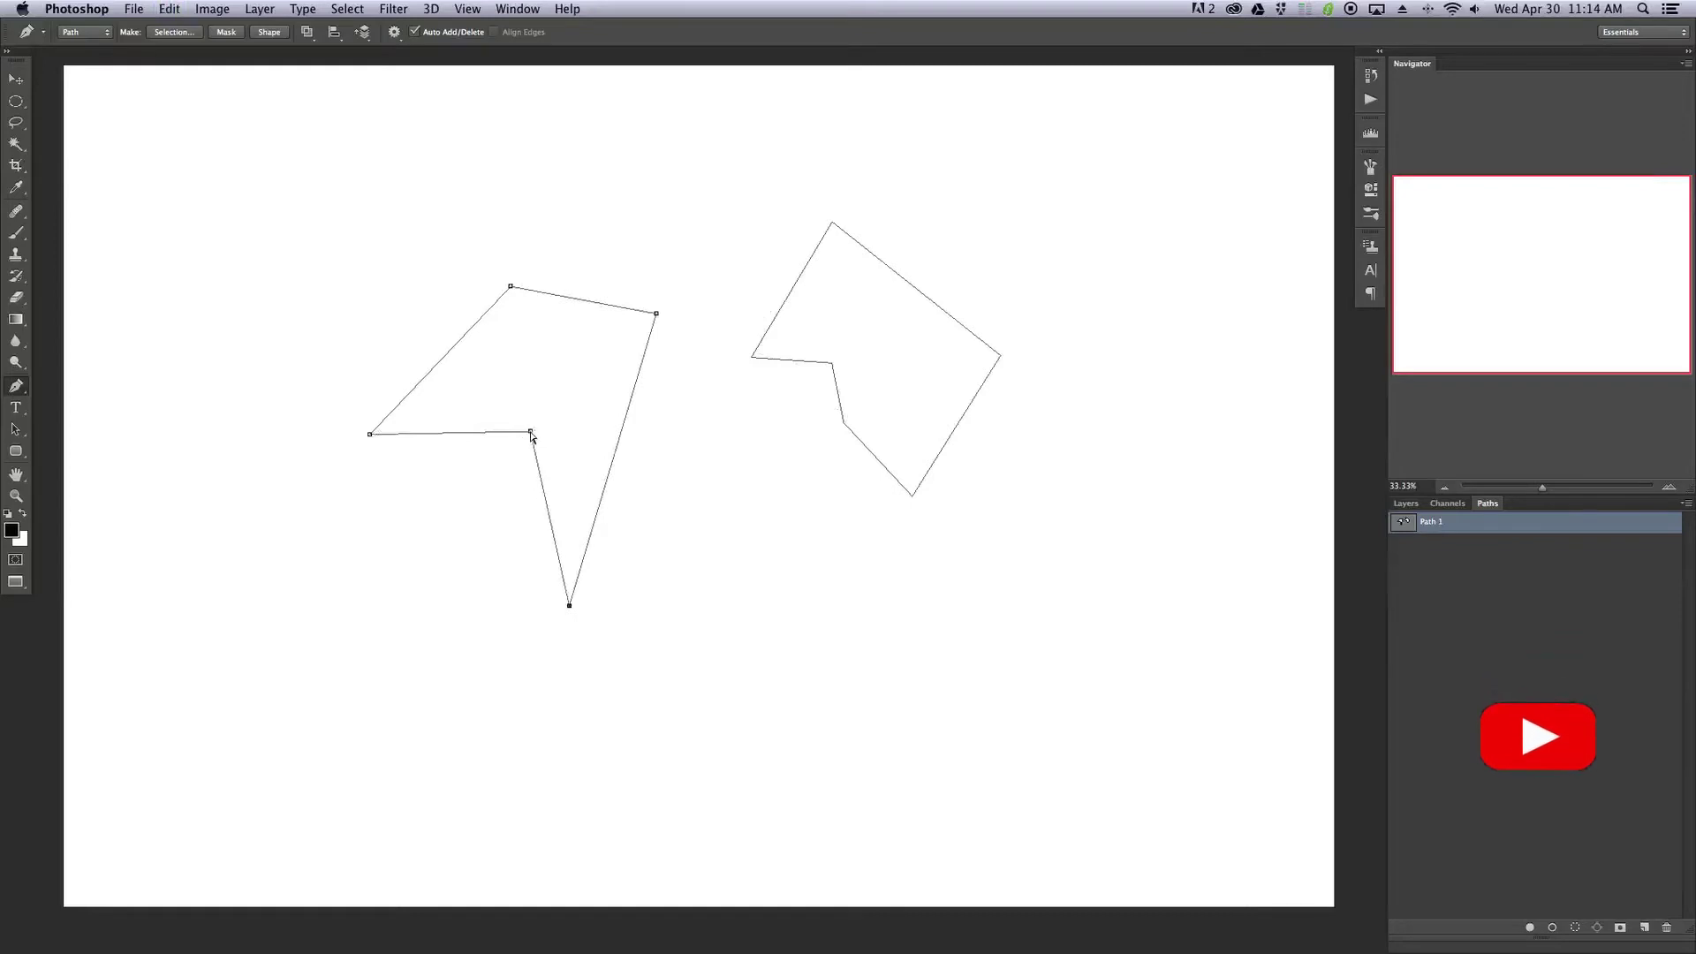
- Reshape the first shape's left side by moving its inner corner down and left, its upper-left segment outward, and its top-left corner
drag(530, 432, 446, 501)
mouse_move(517, 547)
mouse_down()
mouse_move(476, 569)
mouse_move(485, 598)
mouse_move(546, 557)
mouse_up()
key(super+z)
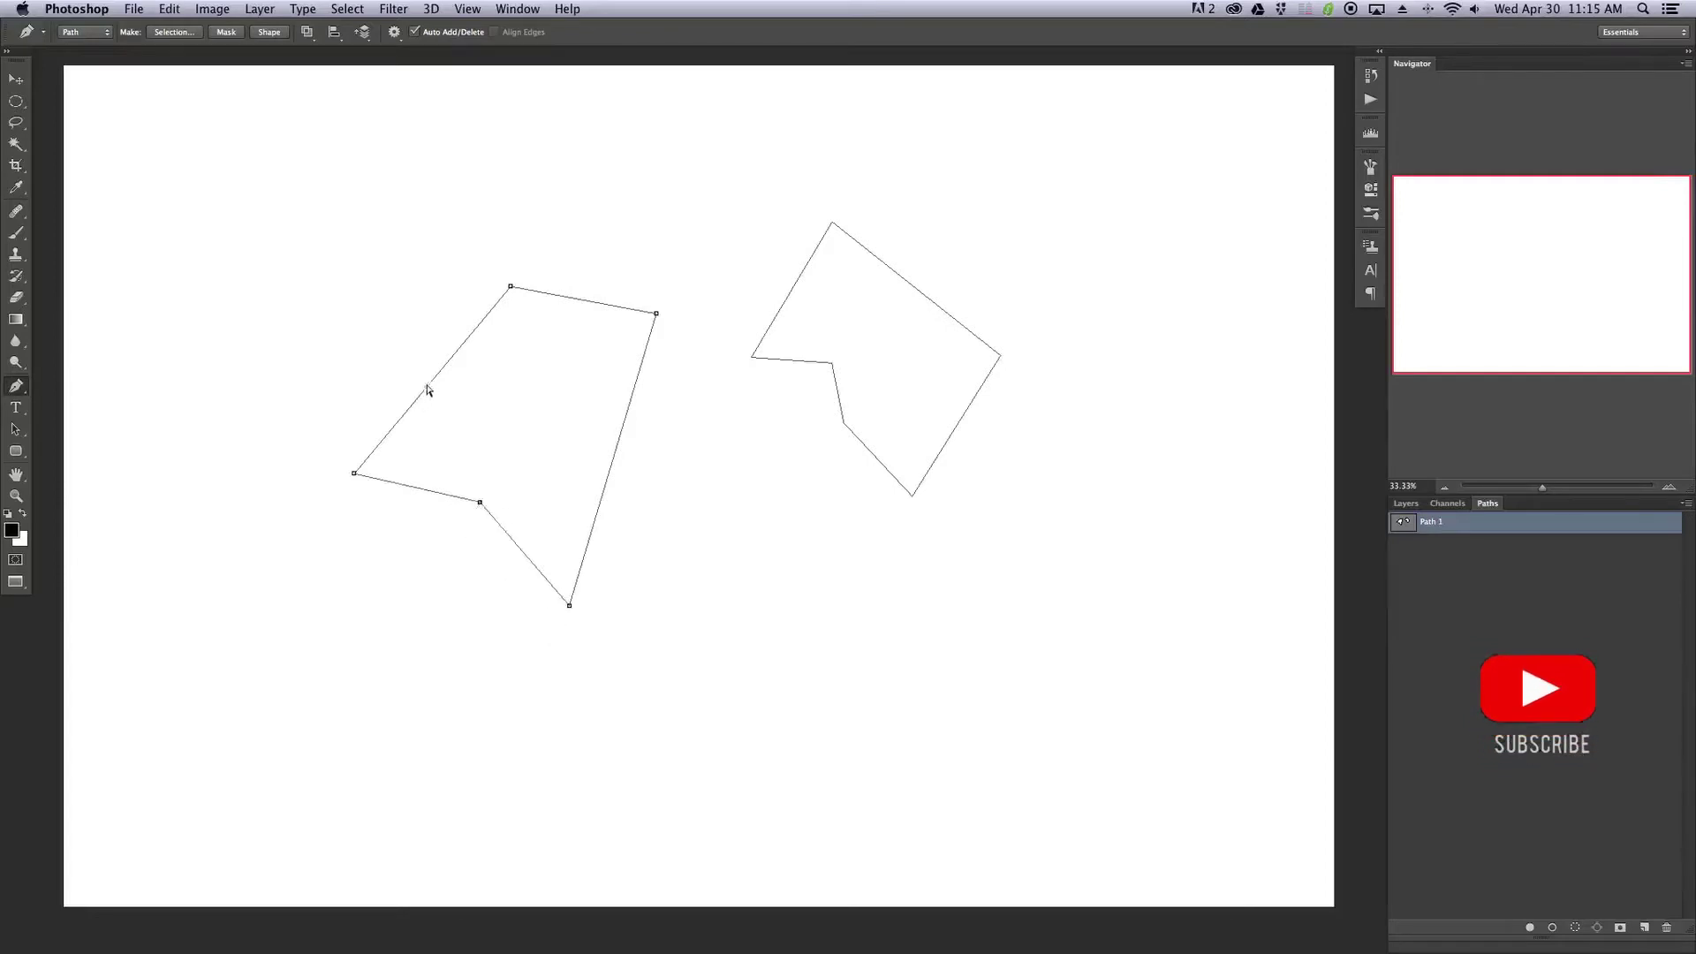
drag(428, 390, 353, 325)
drag(436, 226, 461, 302)
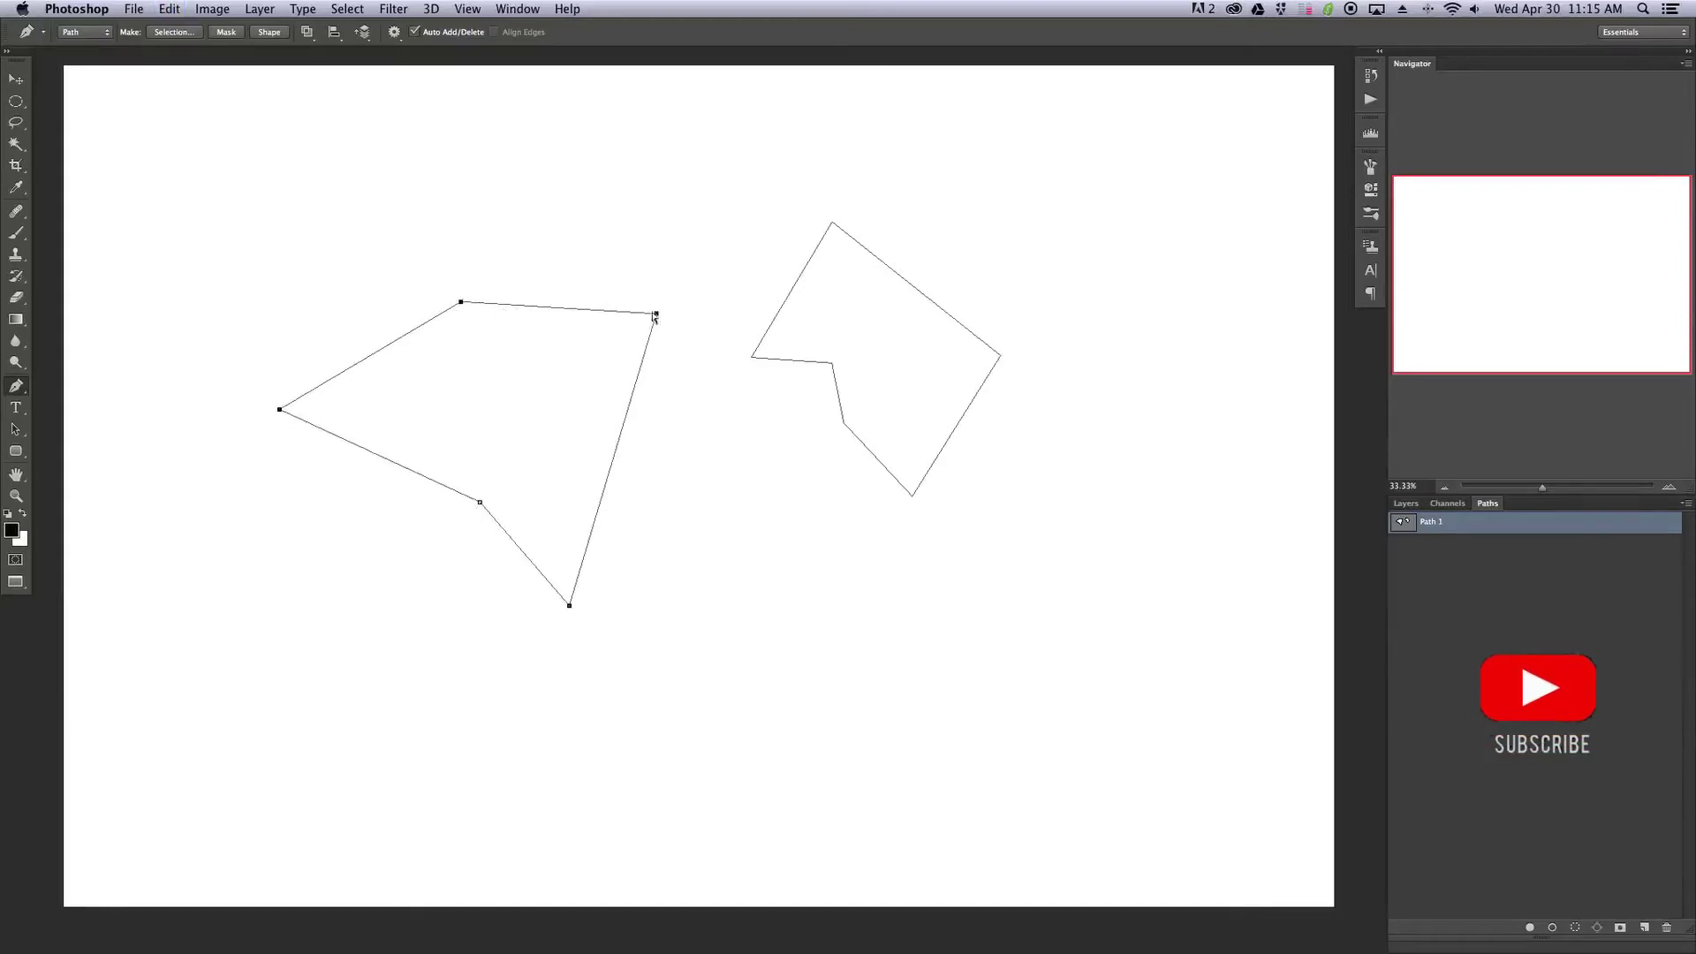
- Select groups of anchor points and move them together, shifting the first shape and the second shape's left corner up and left
mouse_move(490, 309)
mouse_down()
mouse_move(594, 265)
mouse_move(617, 436)
mouse_move(556, 659)
mouse_move(764, 748)
mouse_move(712, 473)
mouse_move(492, 272)
mouse_move(480, 328)
mouse_up()
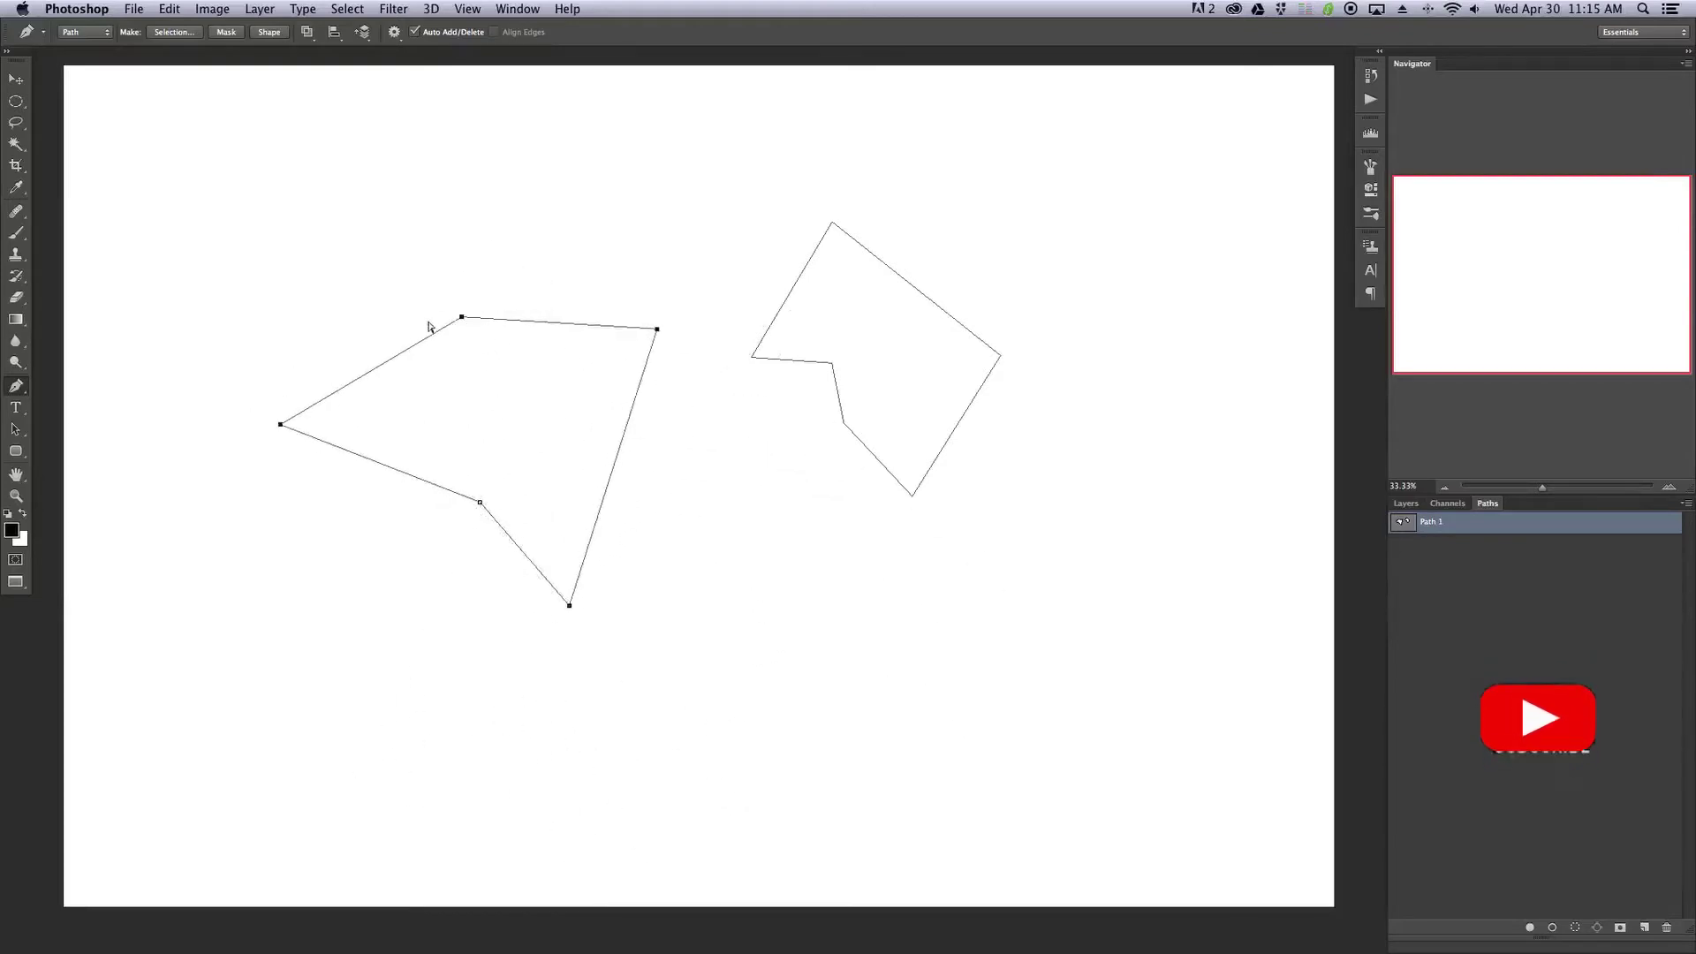
drag(152, 231, 798, 698)
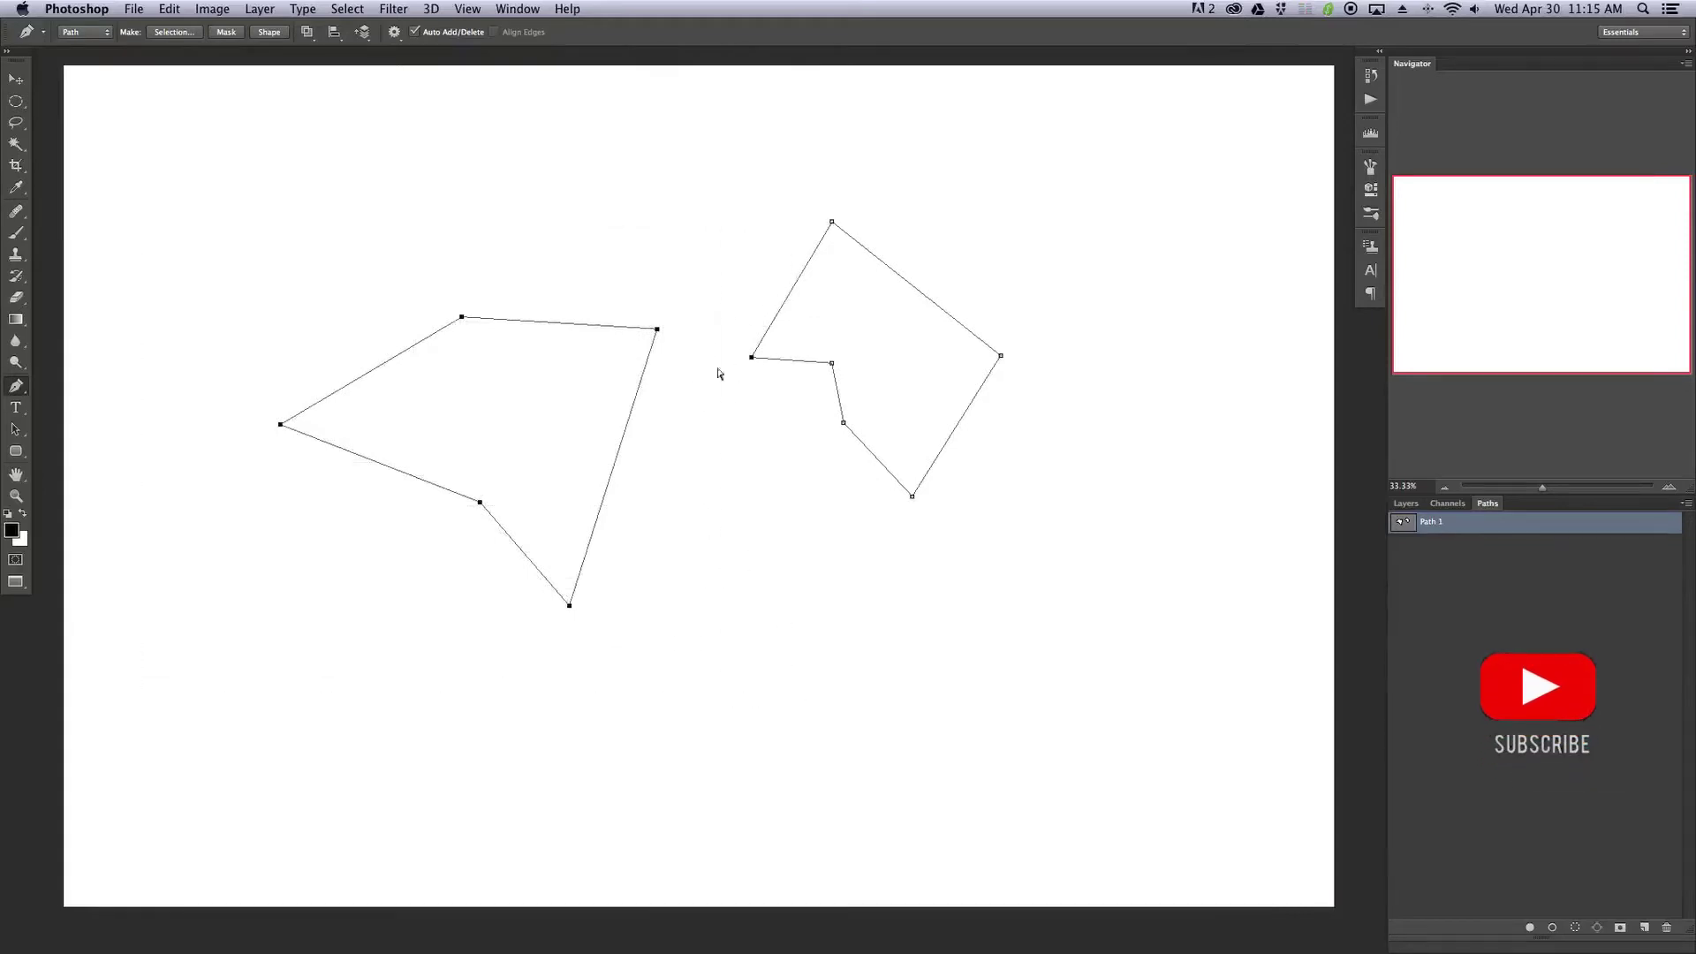
drag(640, 381, 612, 339)
drag(169, 180, 404, 477)
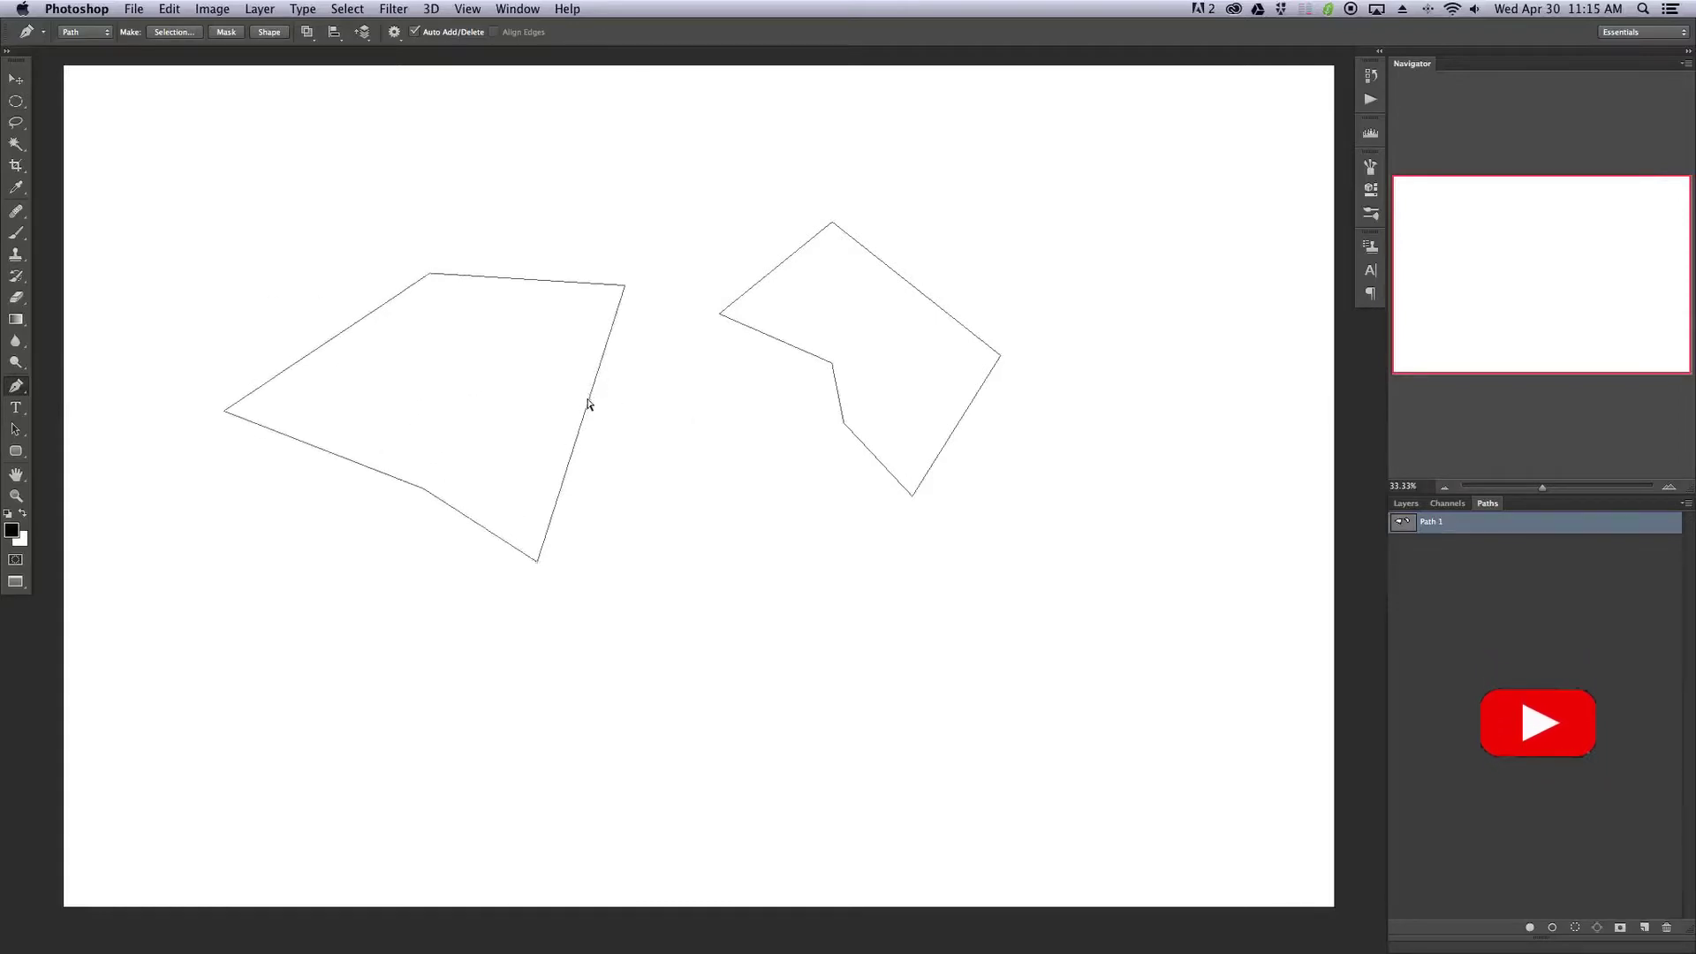
- Reshape the second shape into an outward-bulging hexagon by moving its left corner and its two inner corners outward
click(726, 315)
drag(723, 317, 651, 358)
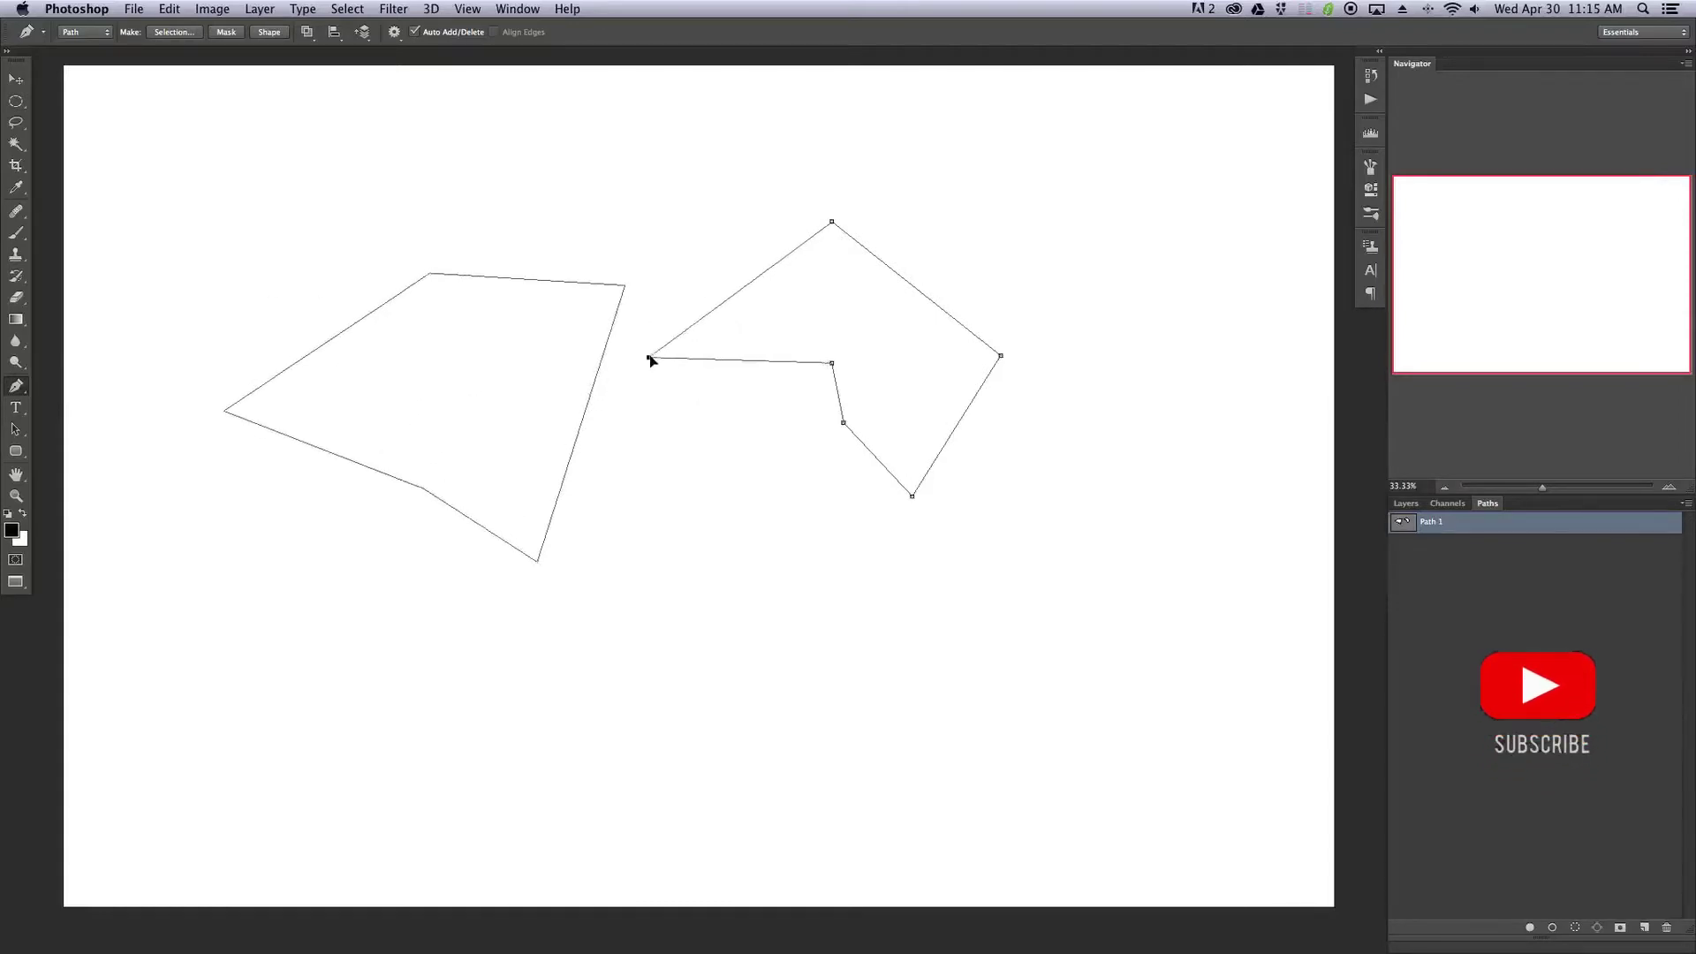
drag(831, 366, 717, 456)
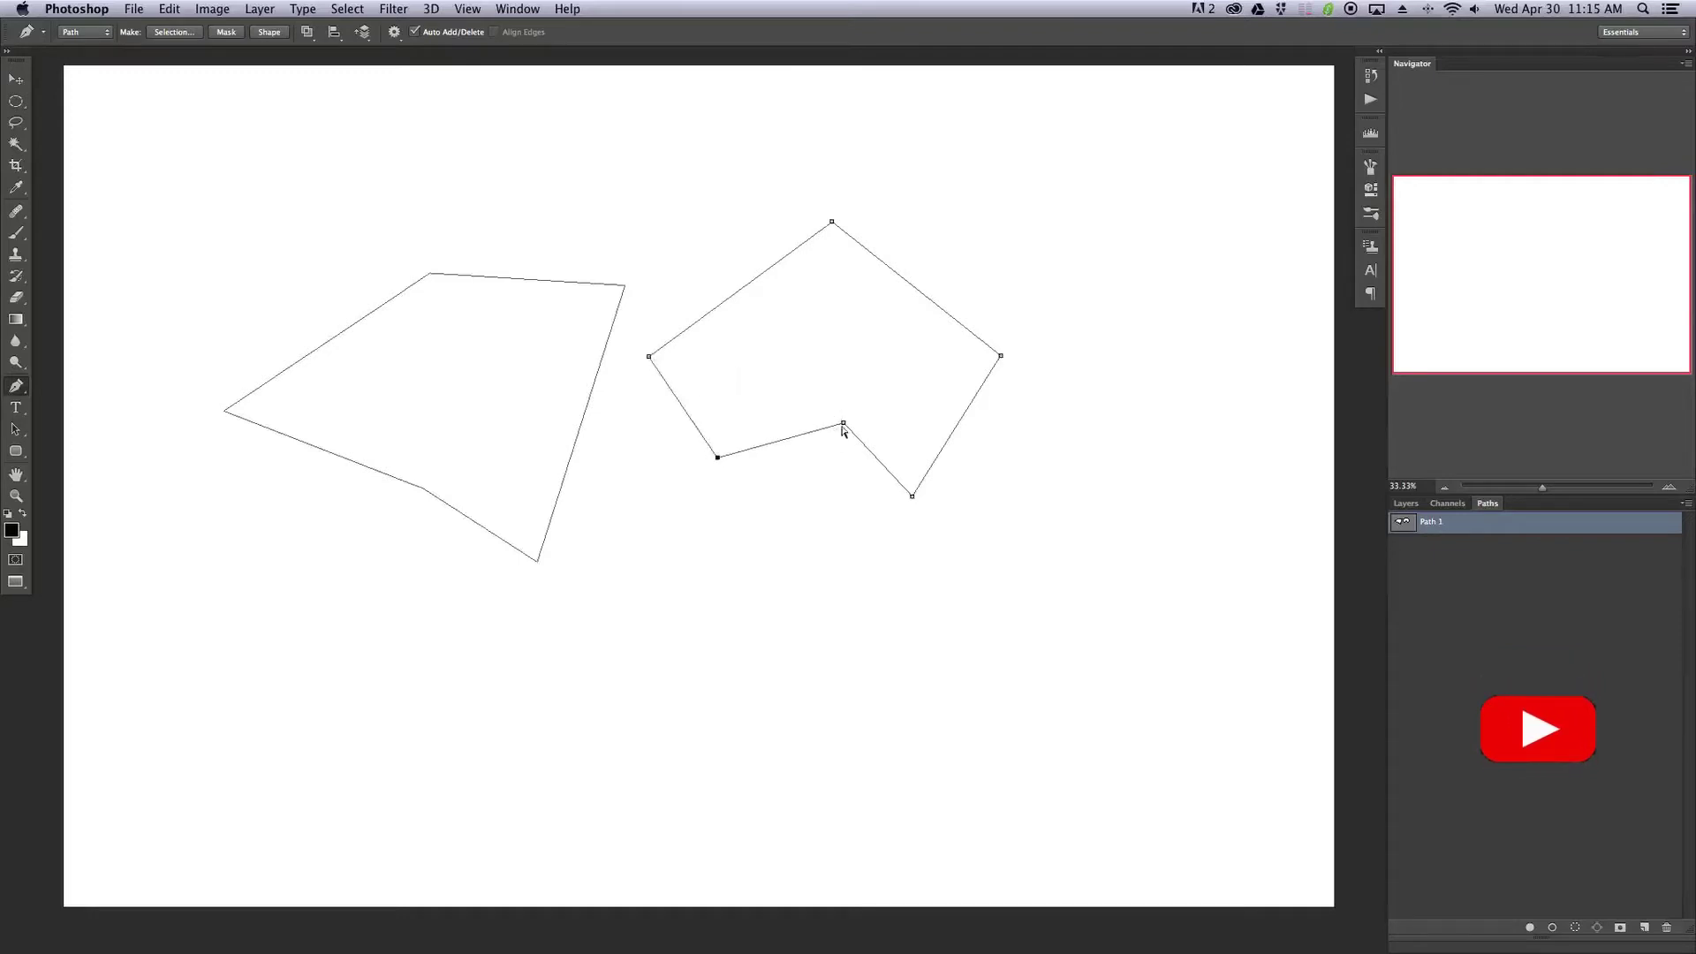
drag(841, 428, 817, 523)
drag(719, 459, 692, 483)
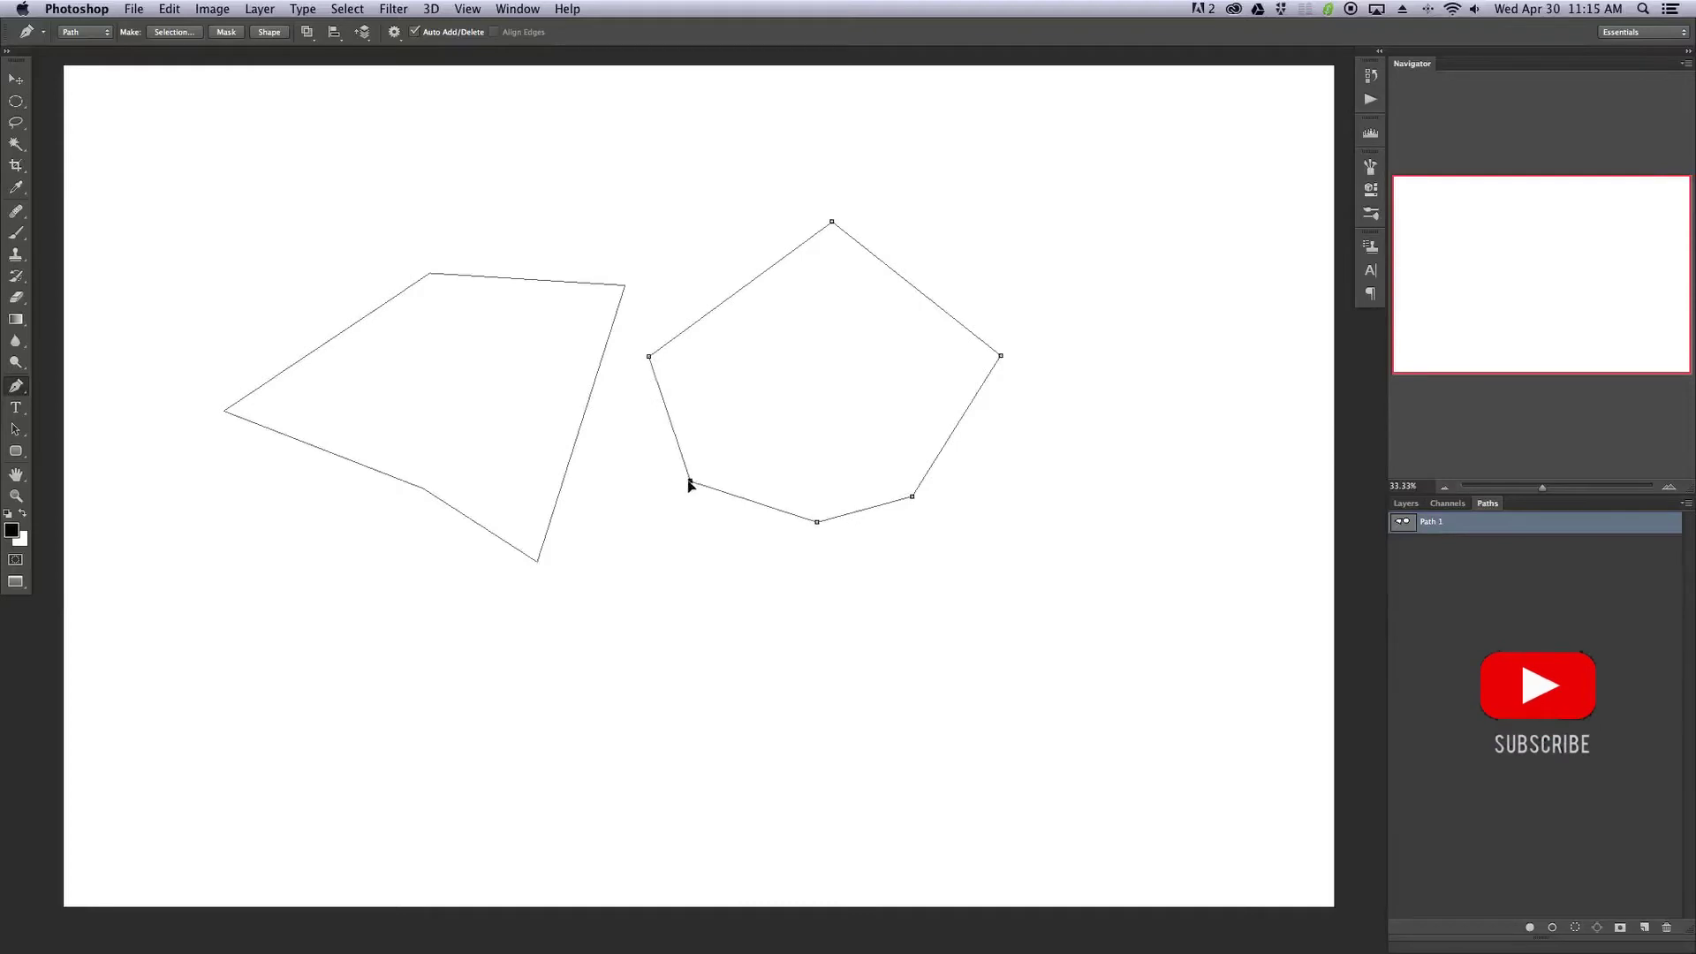
drag(648, 357, 680, 310)
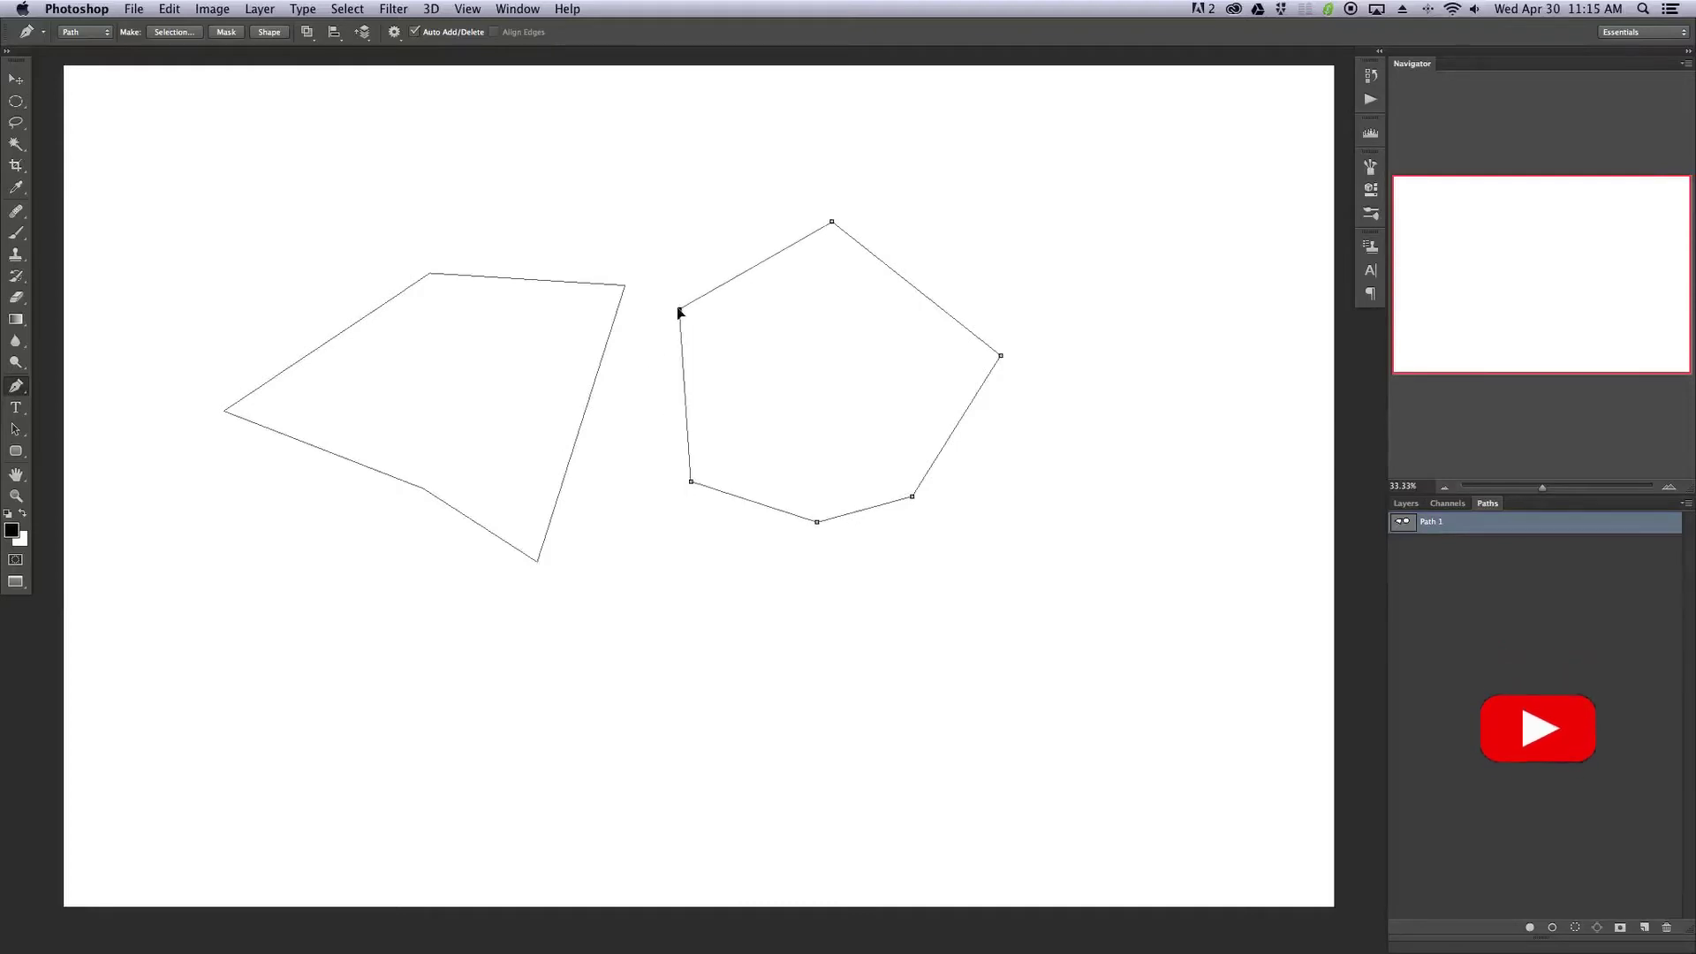
- Make a new anti-aliased selection with a 0.3 pixel feather radius from the second shape only, and deselect it
right_click(796, 335)
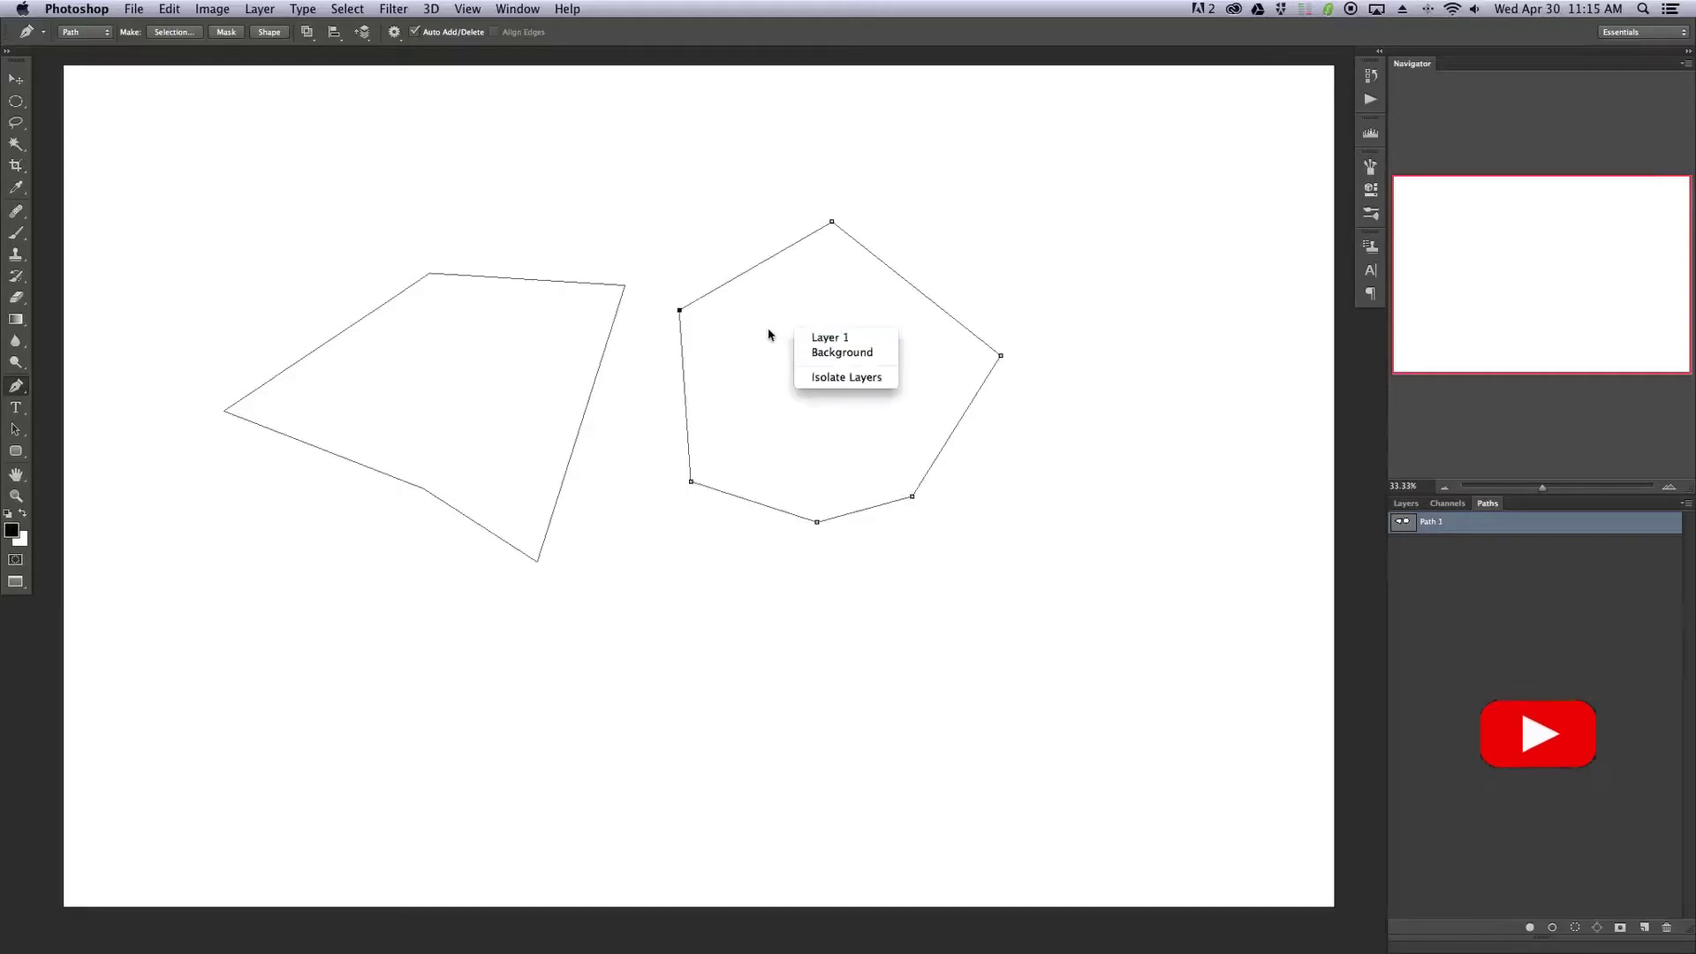
click(764, 331)
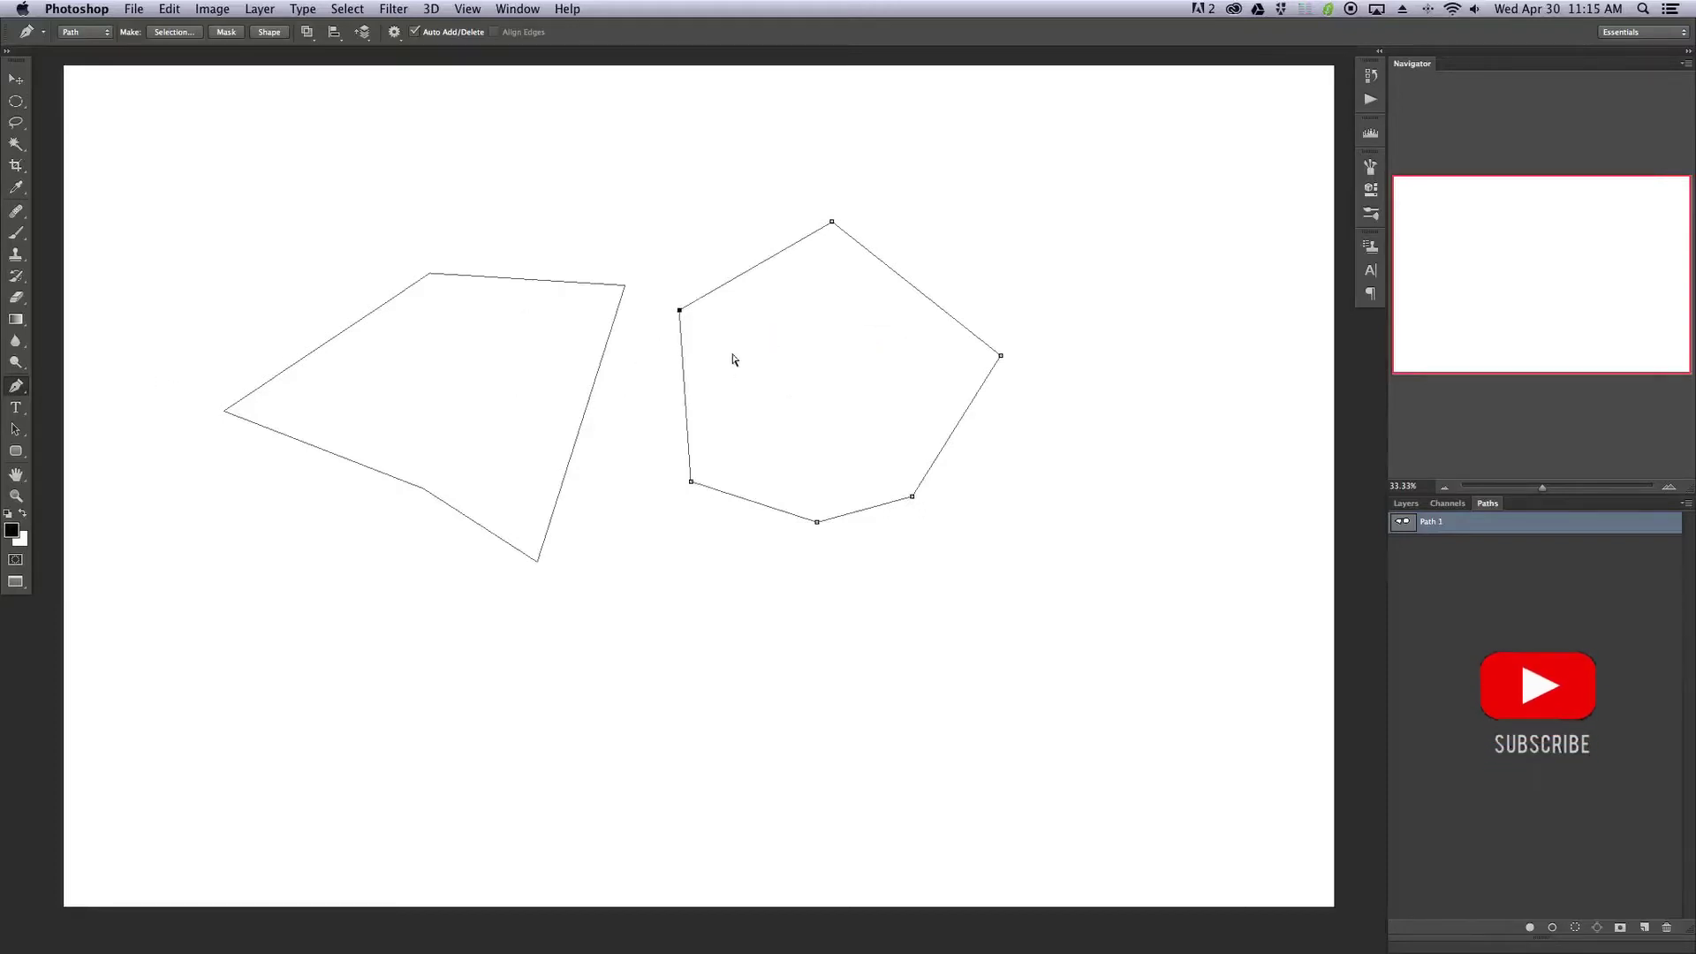
right_click(687, 325)
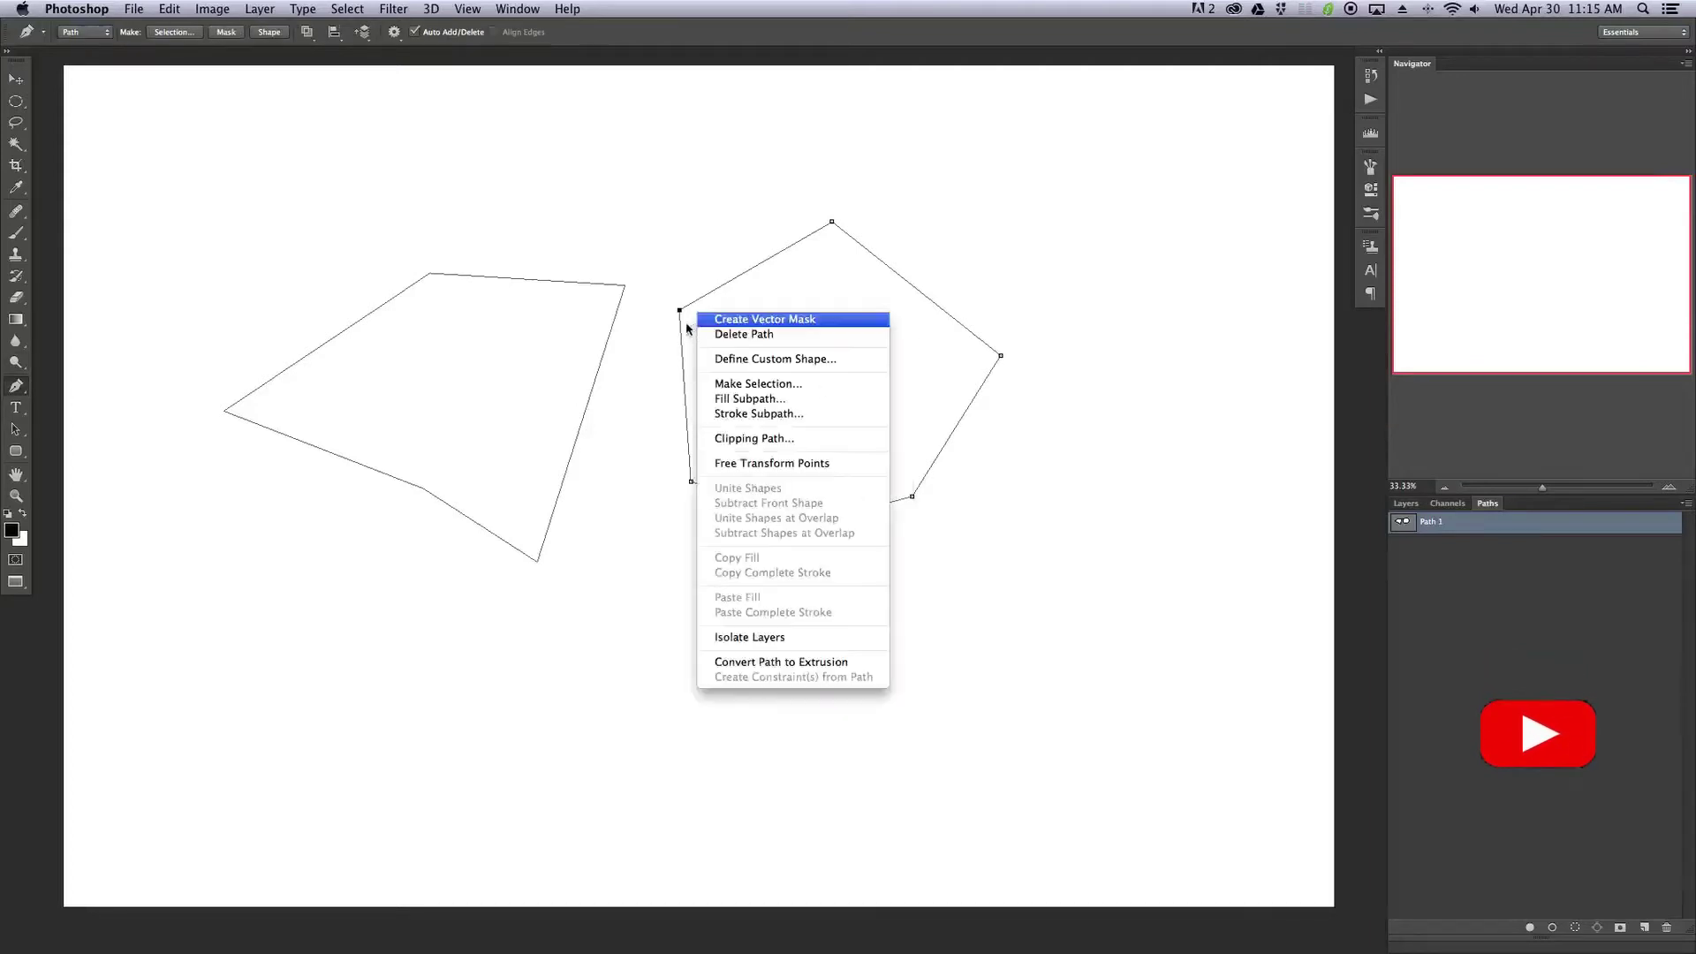
click(796, 389)
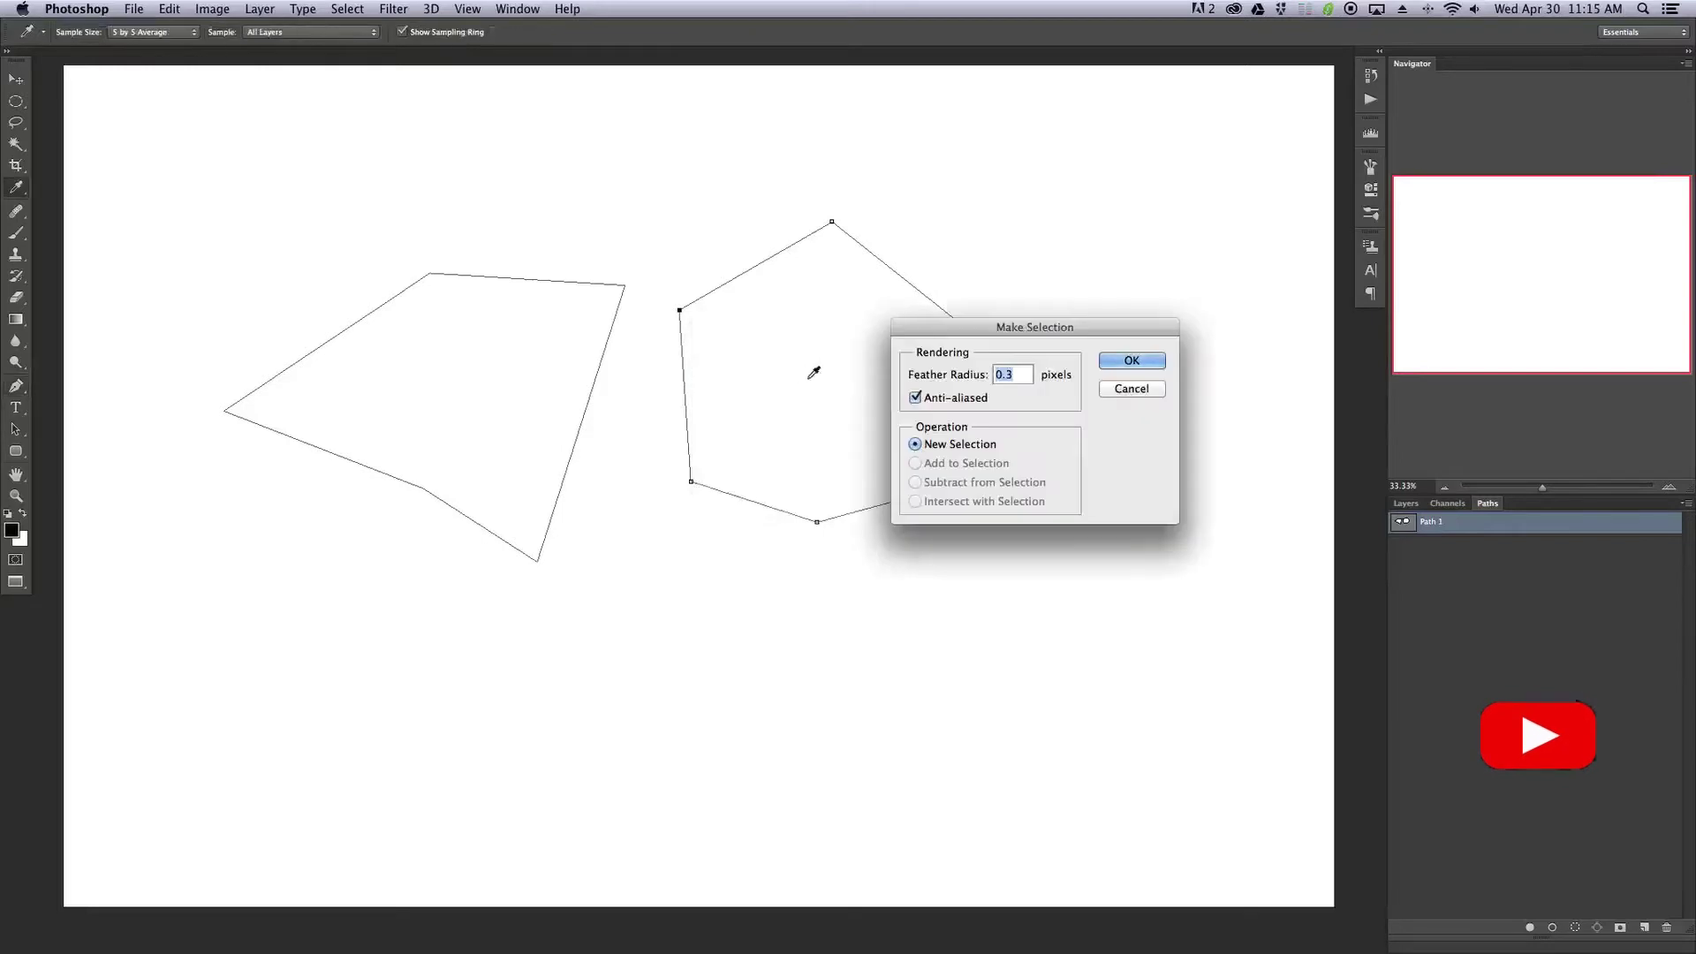
click(1126, 363)
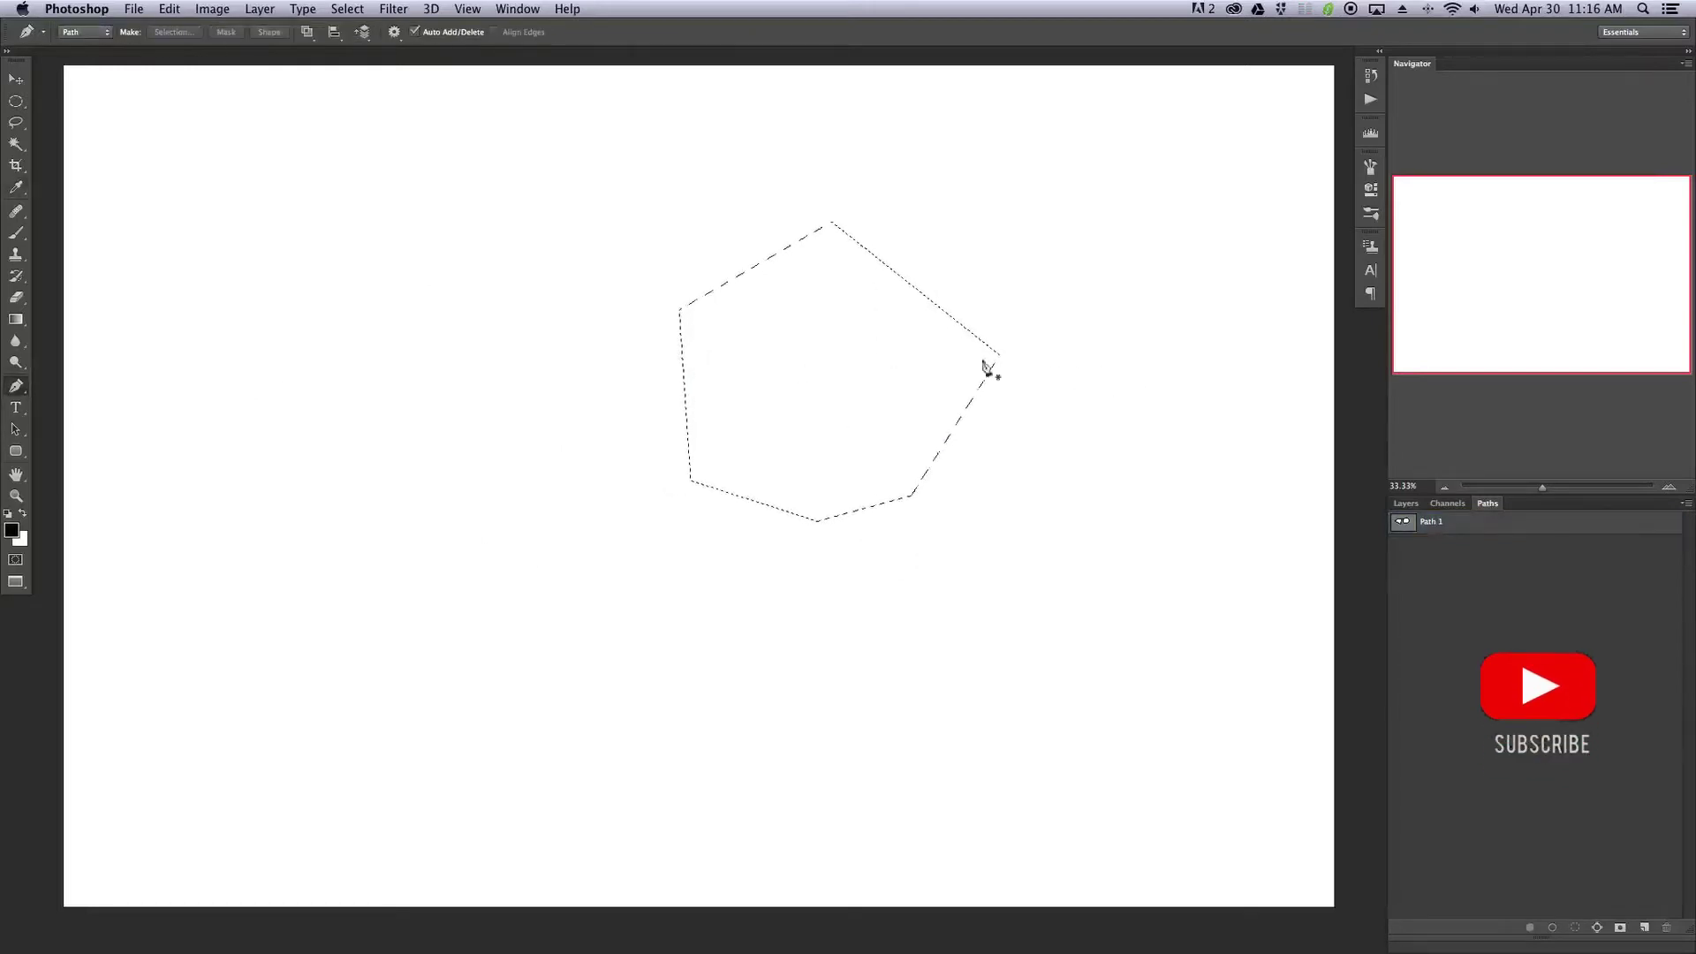
key(super+d)
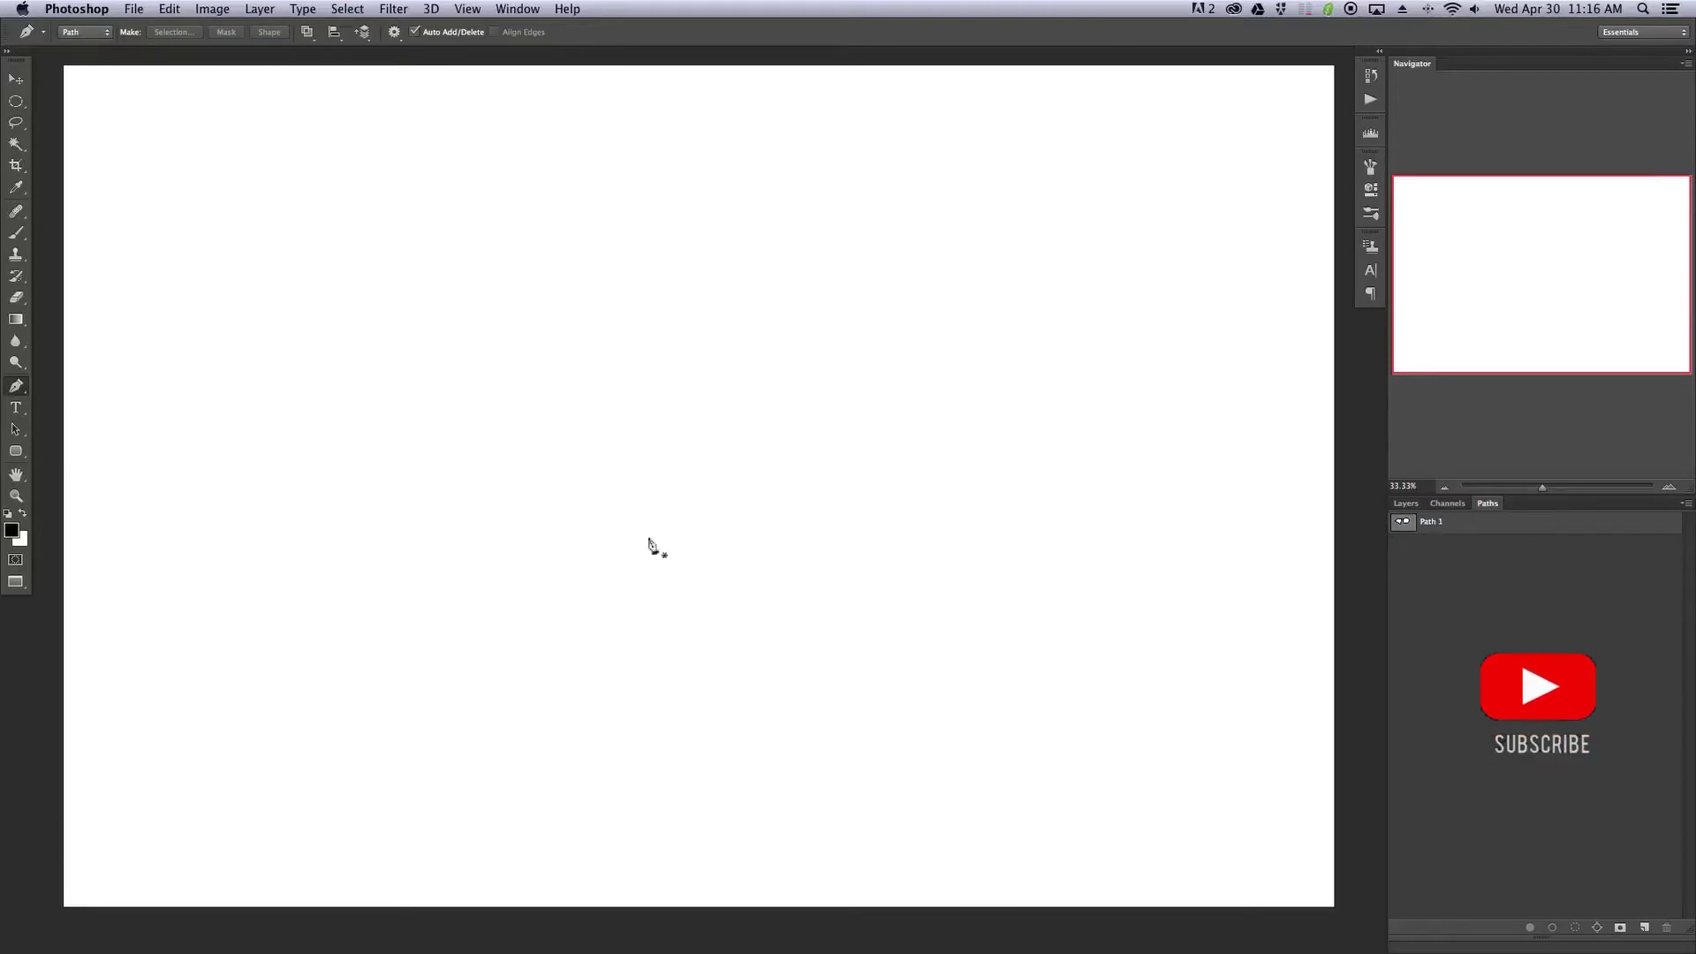
- Show and hide Path 1 on the canvas several times by activating and deactivating it
click(1457, 525)
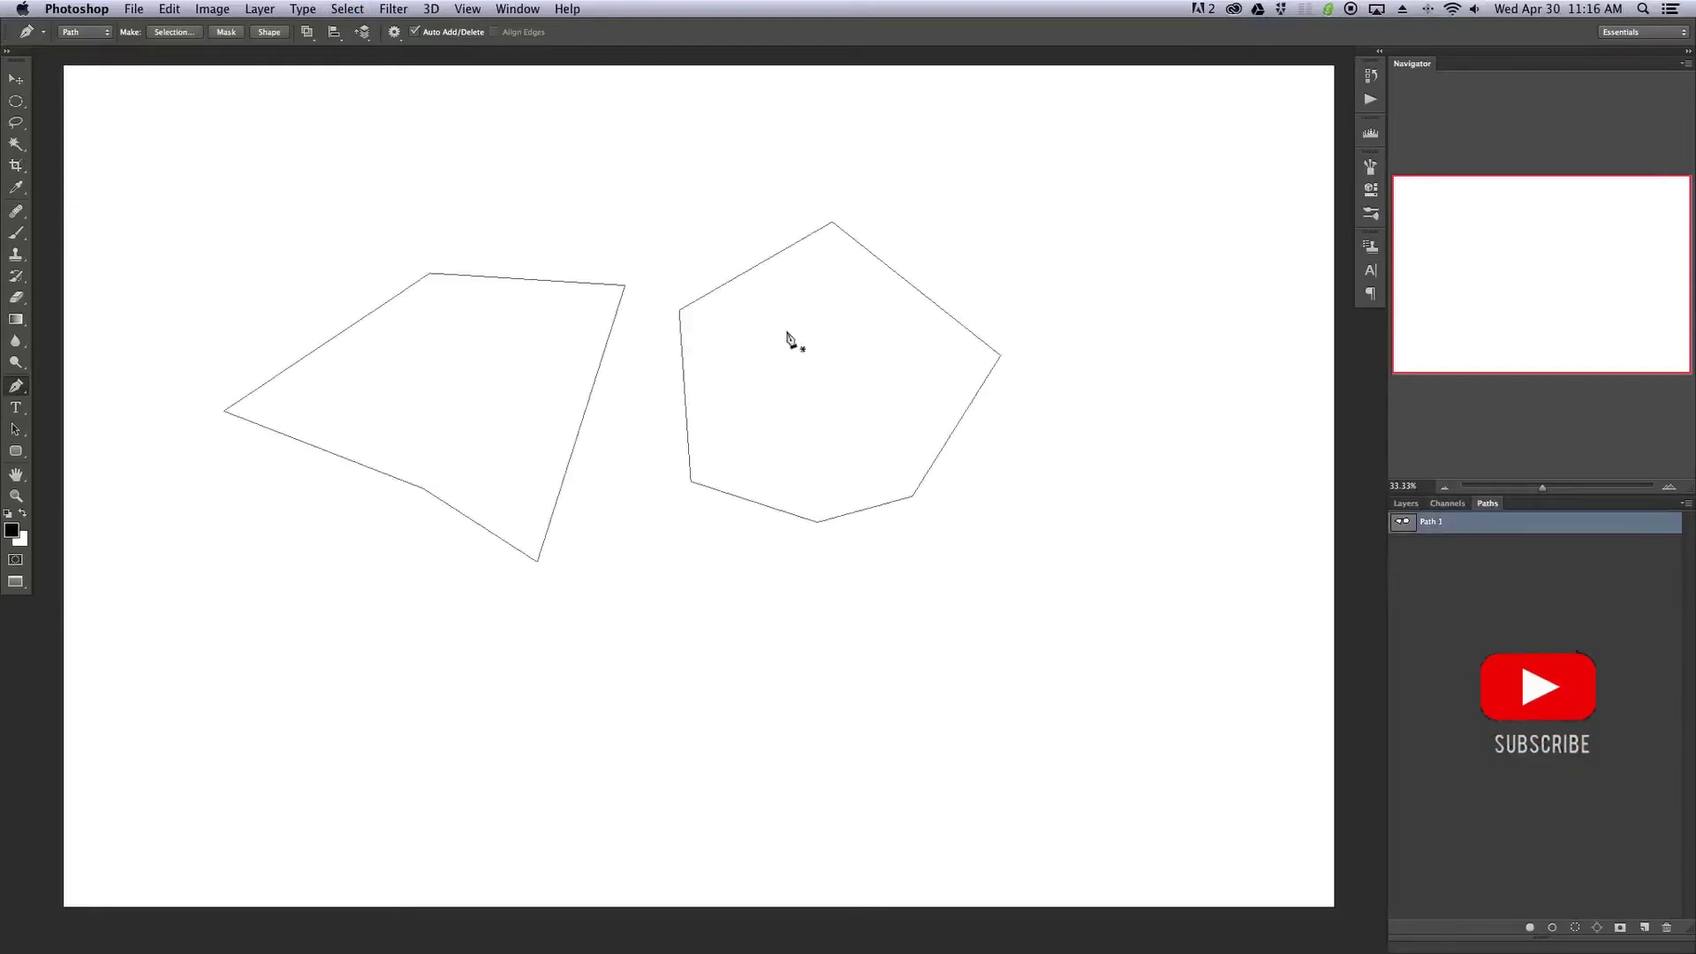
click(1449, 551)
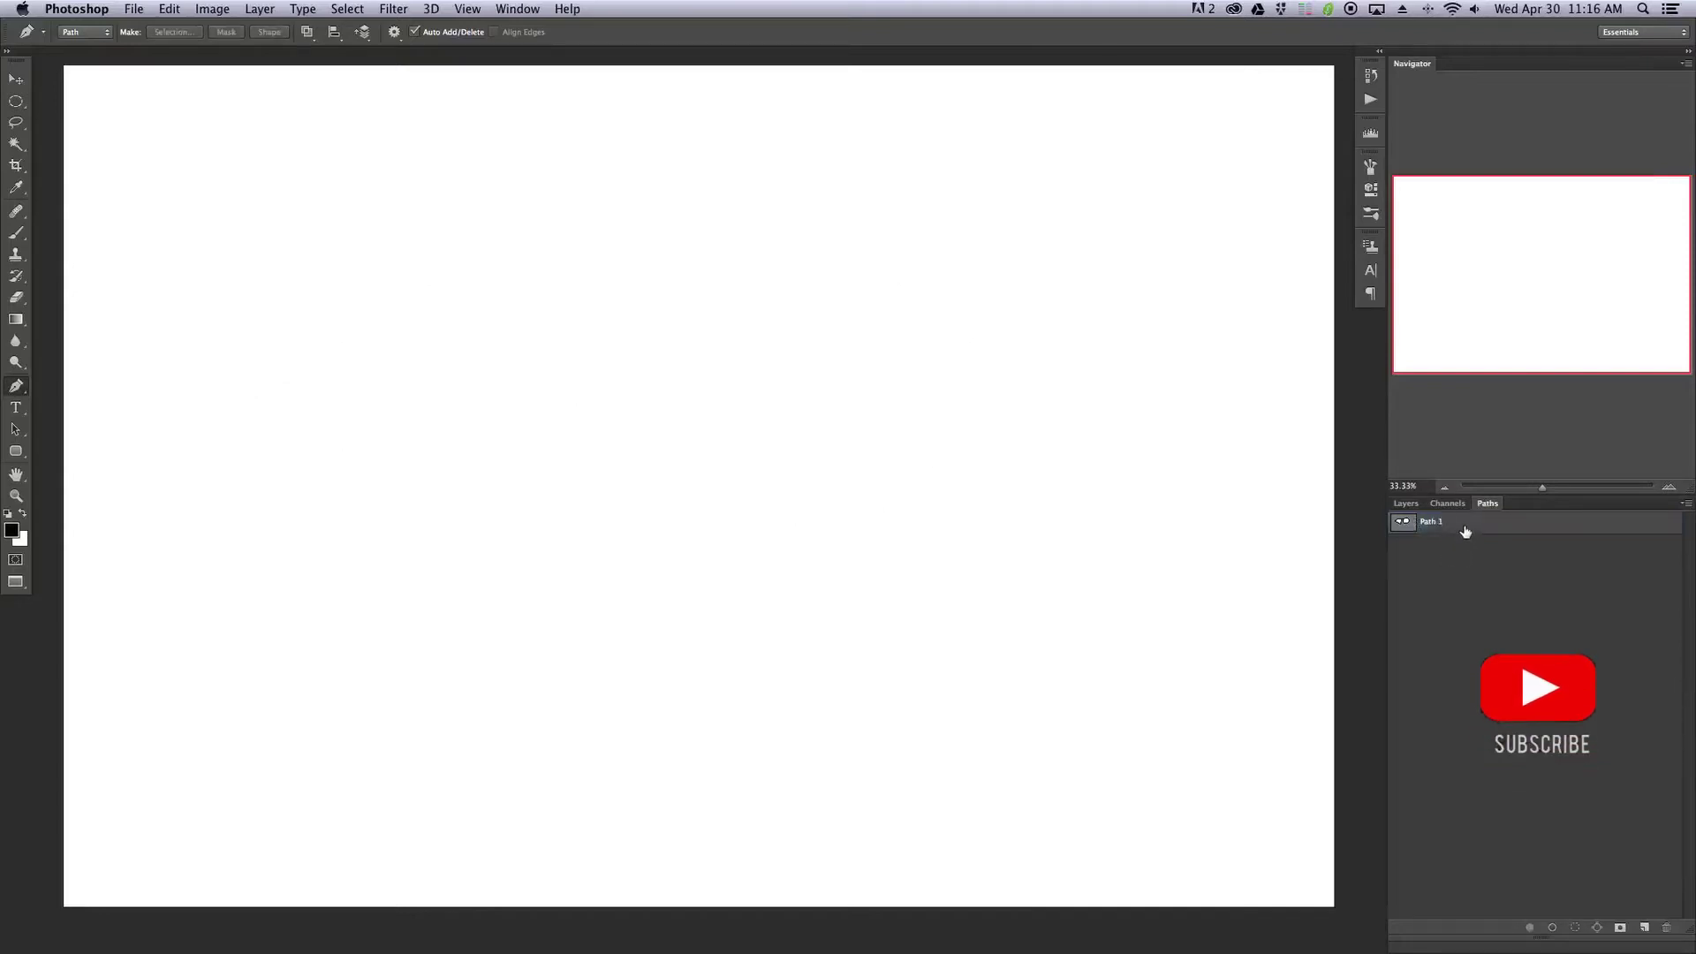
click(1475, 528)
click(1469, 548)
click(1475, 530)
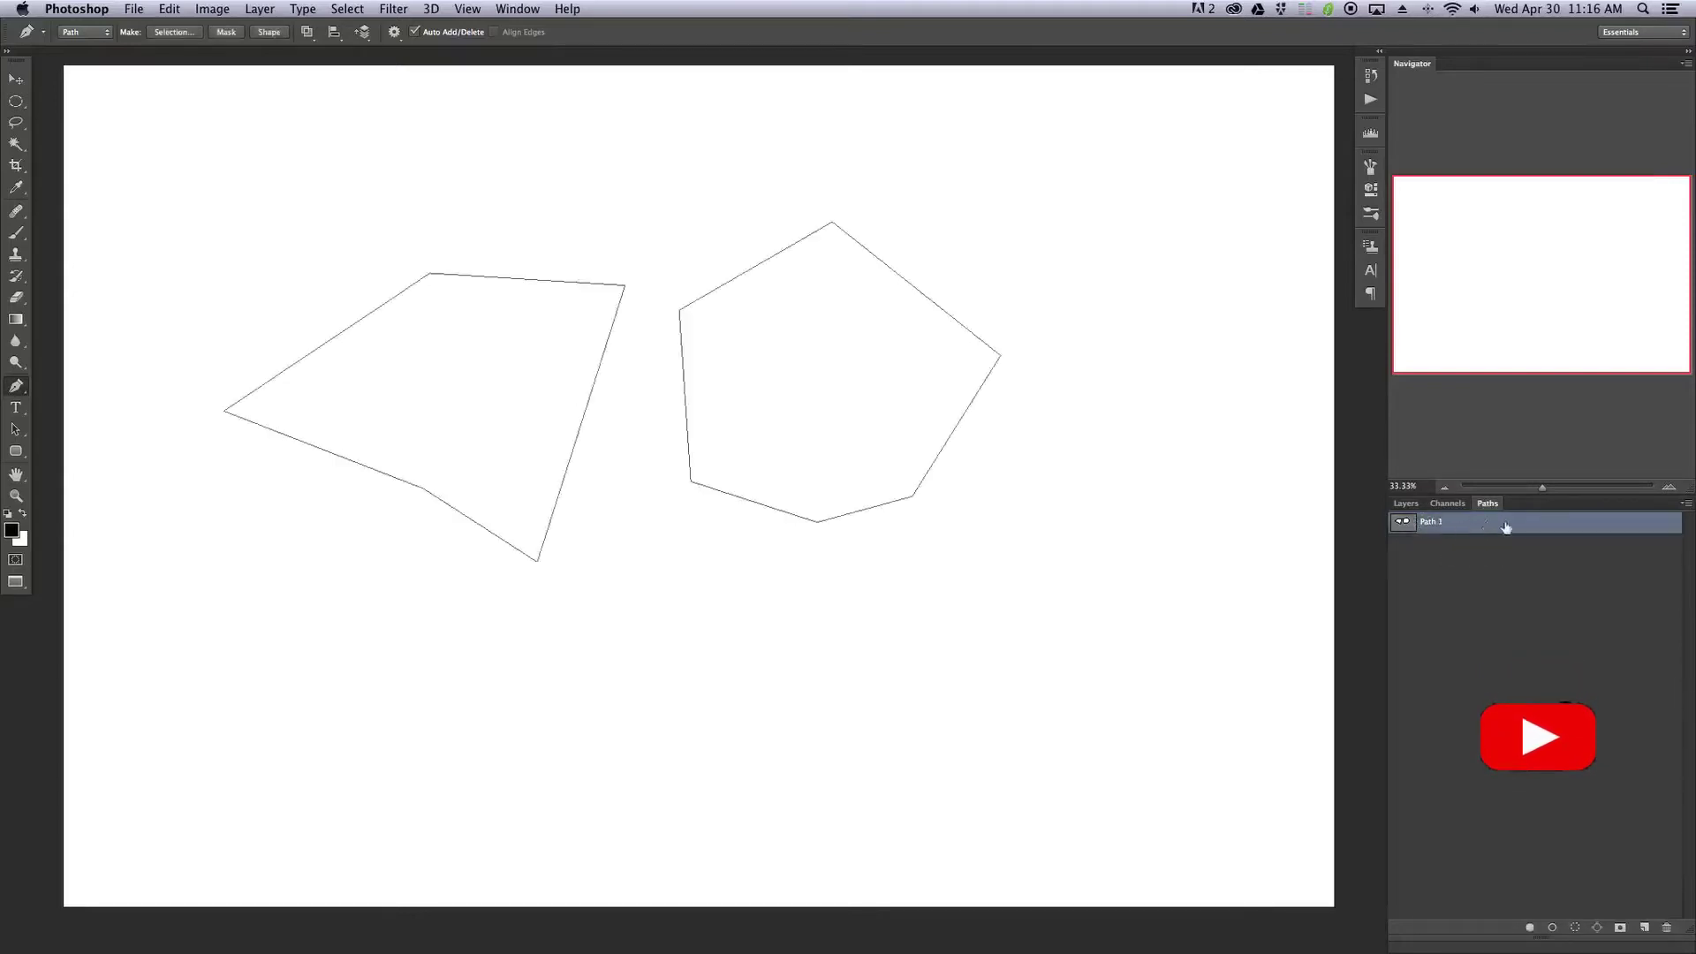
click(1455, 554)
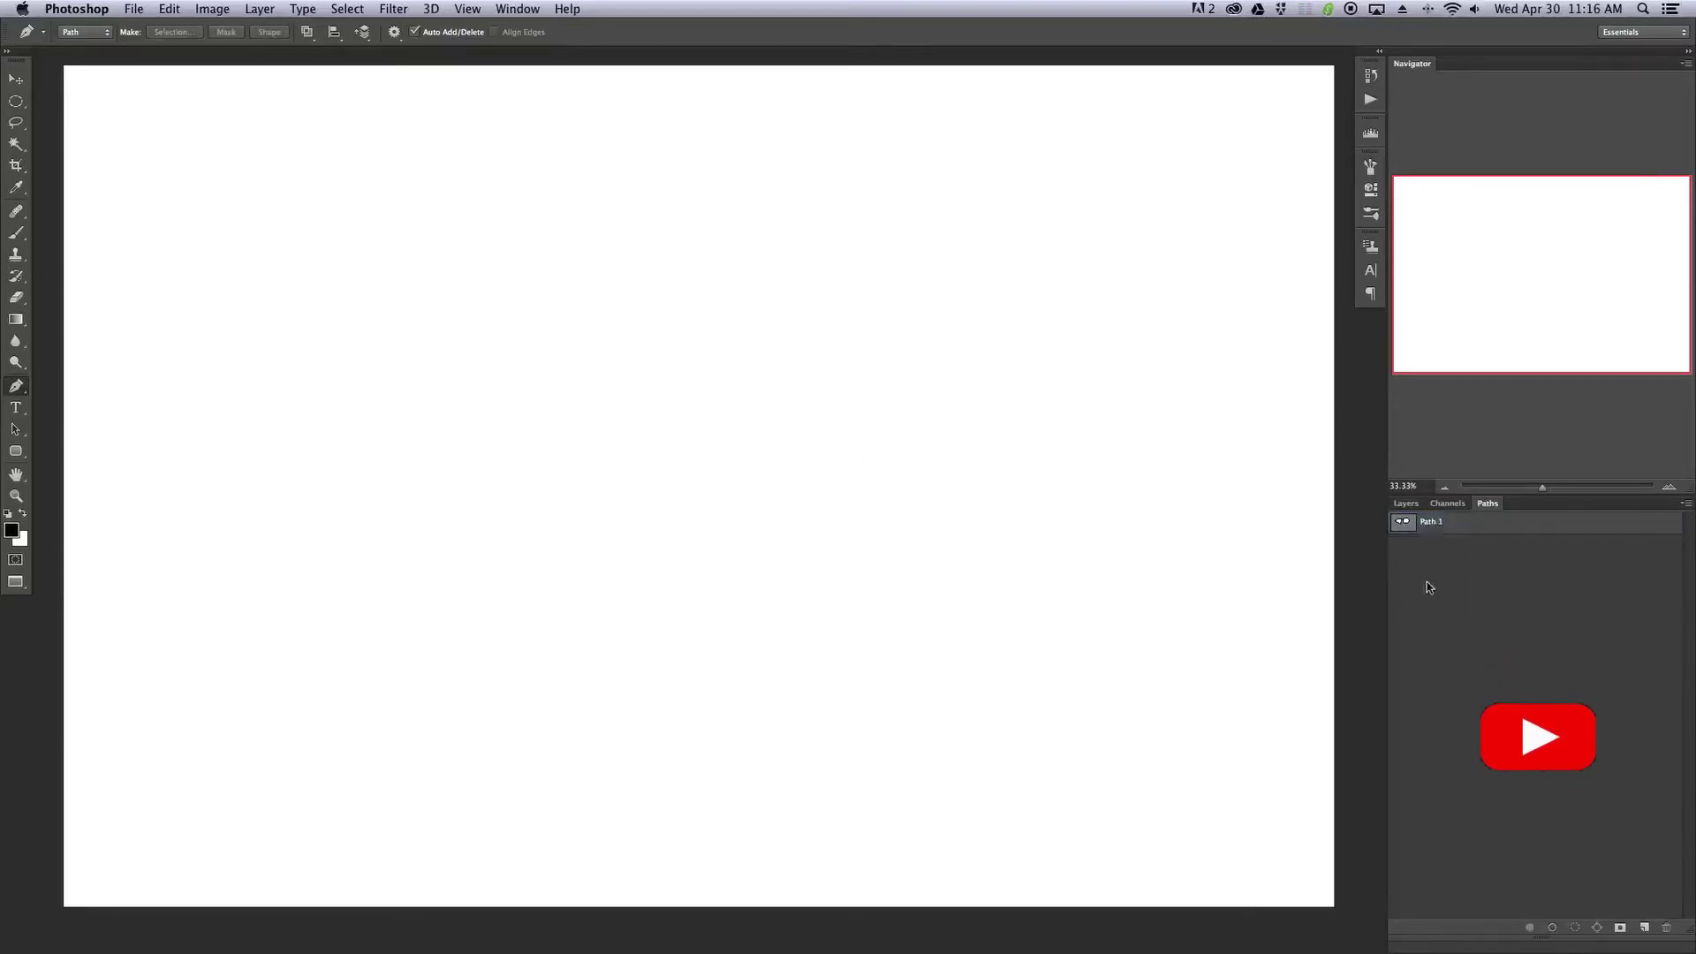
- Activate Path 1 with no anchor points selected, make a selection from both shapes on the canvas, and deselect it
click(1487, 530)
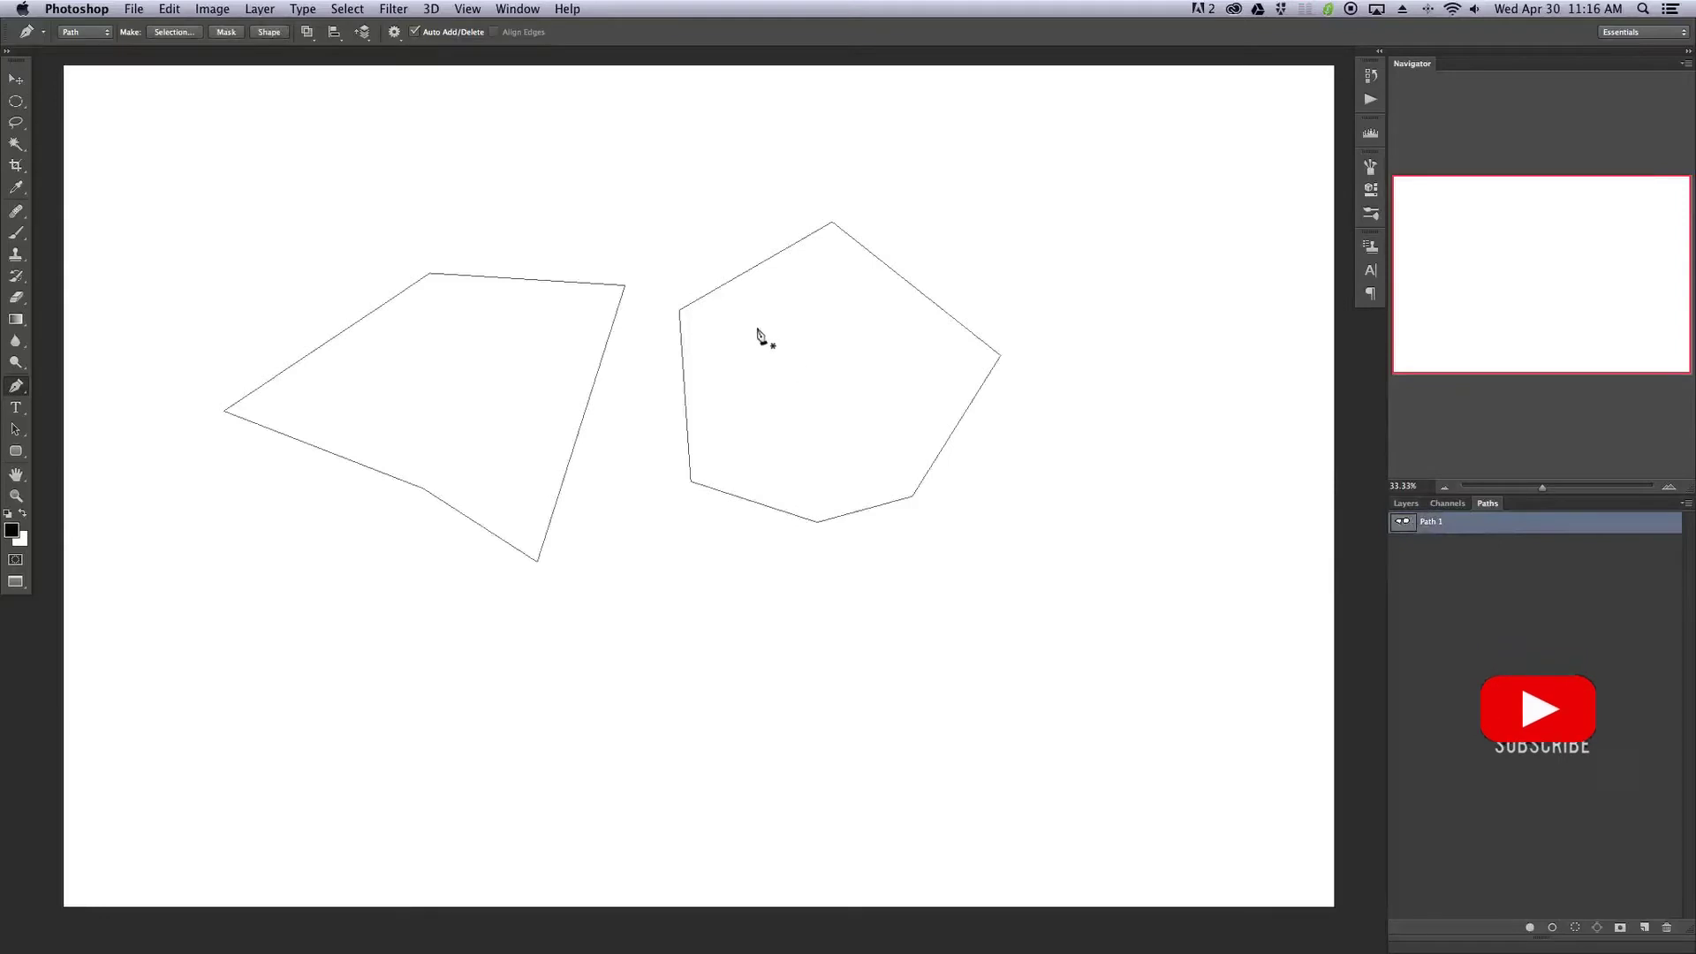
right_click(712, 323)
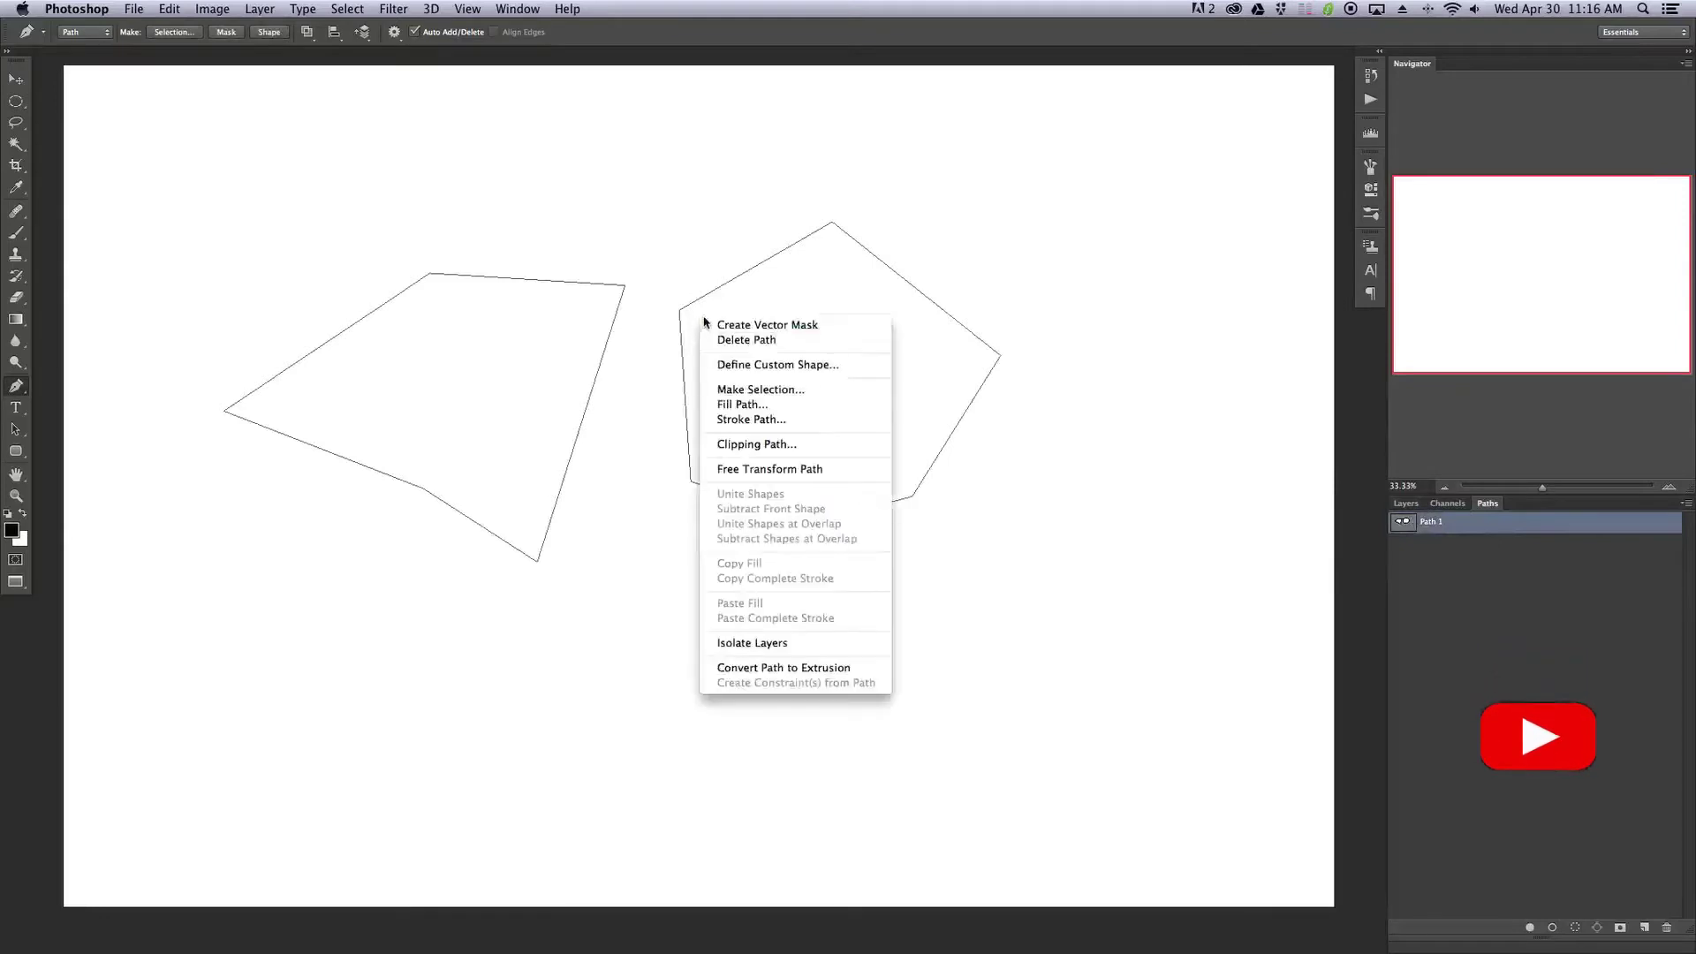
click(757, 386)
click(1133, 357)
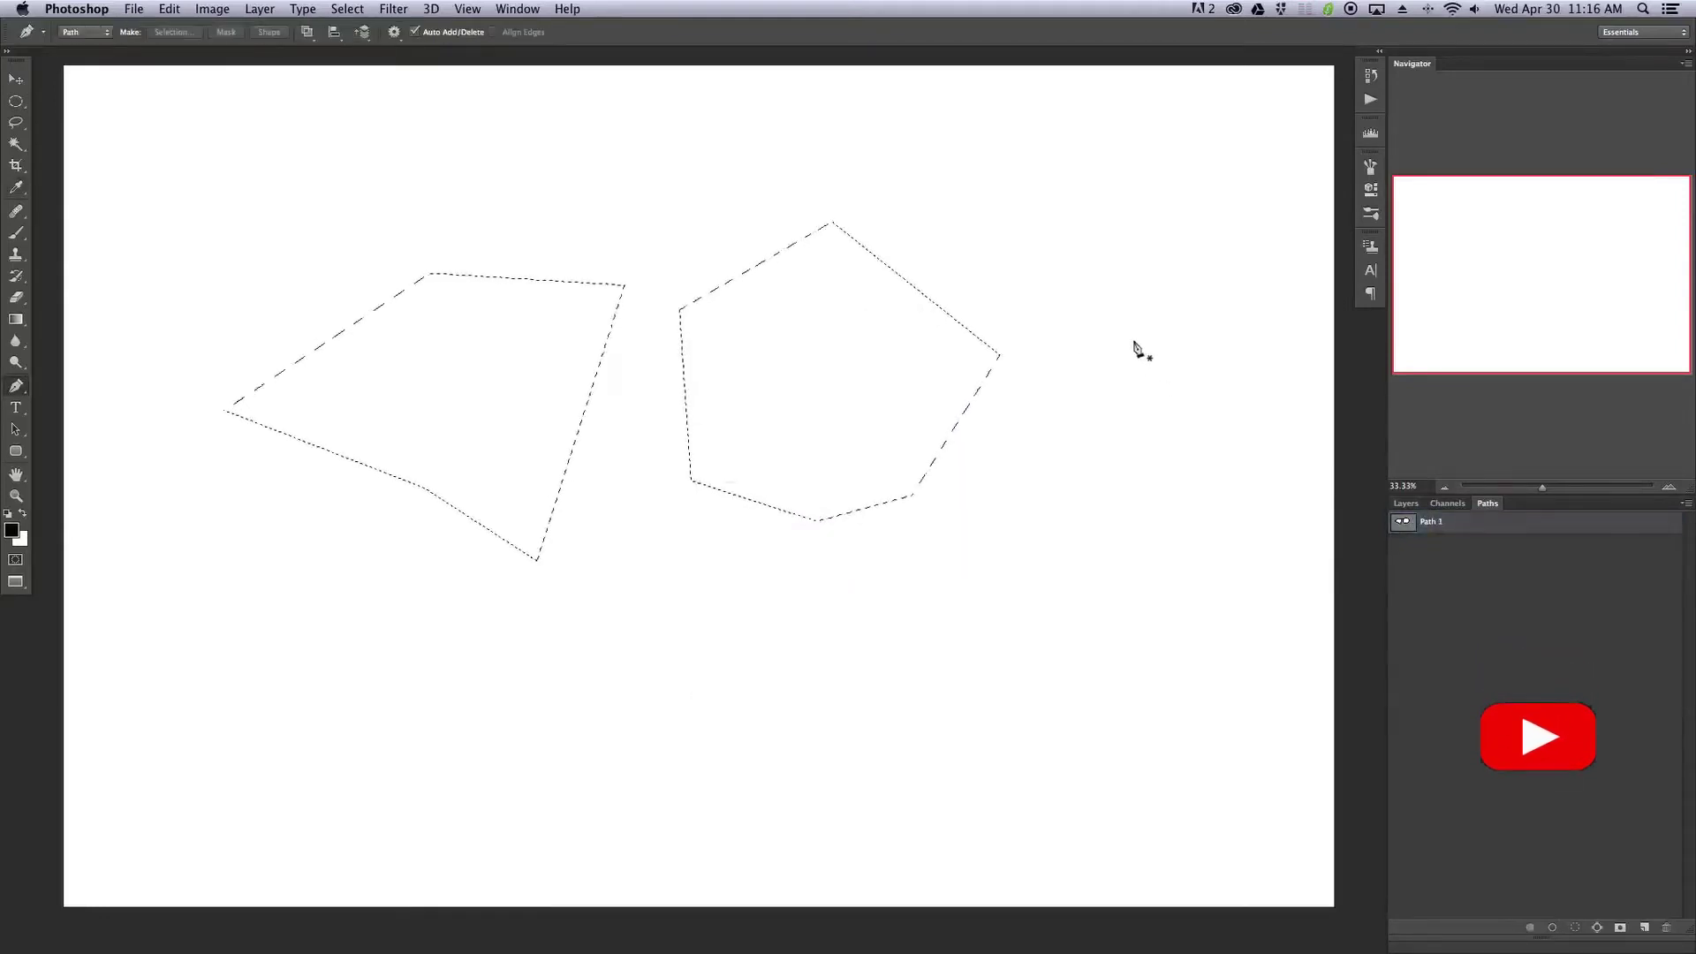
key(super+d)
- Make a selection from Path 1 using its entry in the paths list, and deselect it
double_click(1493, 528)
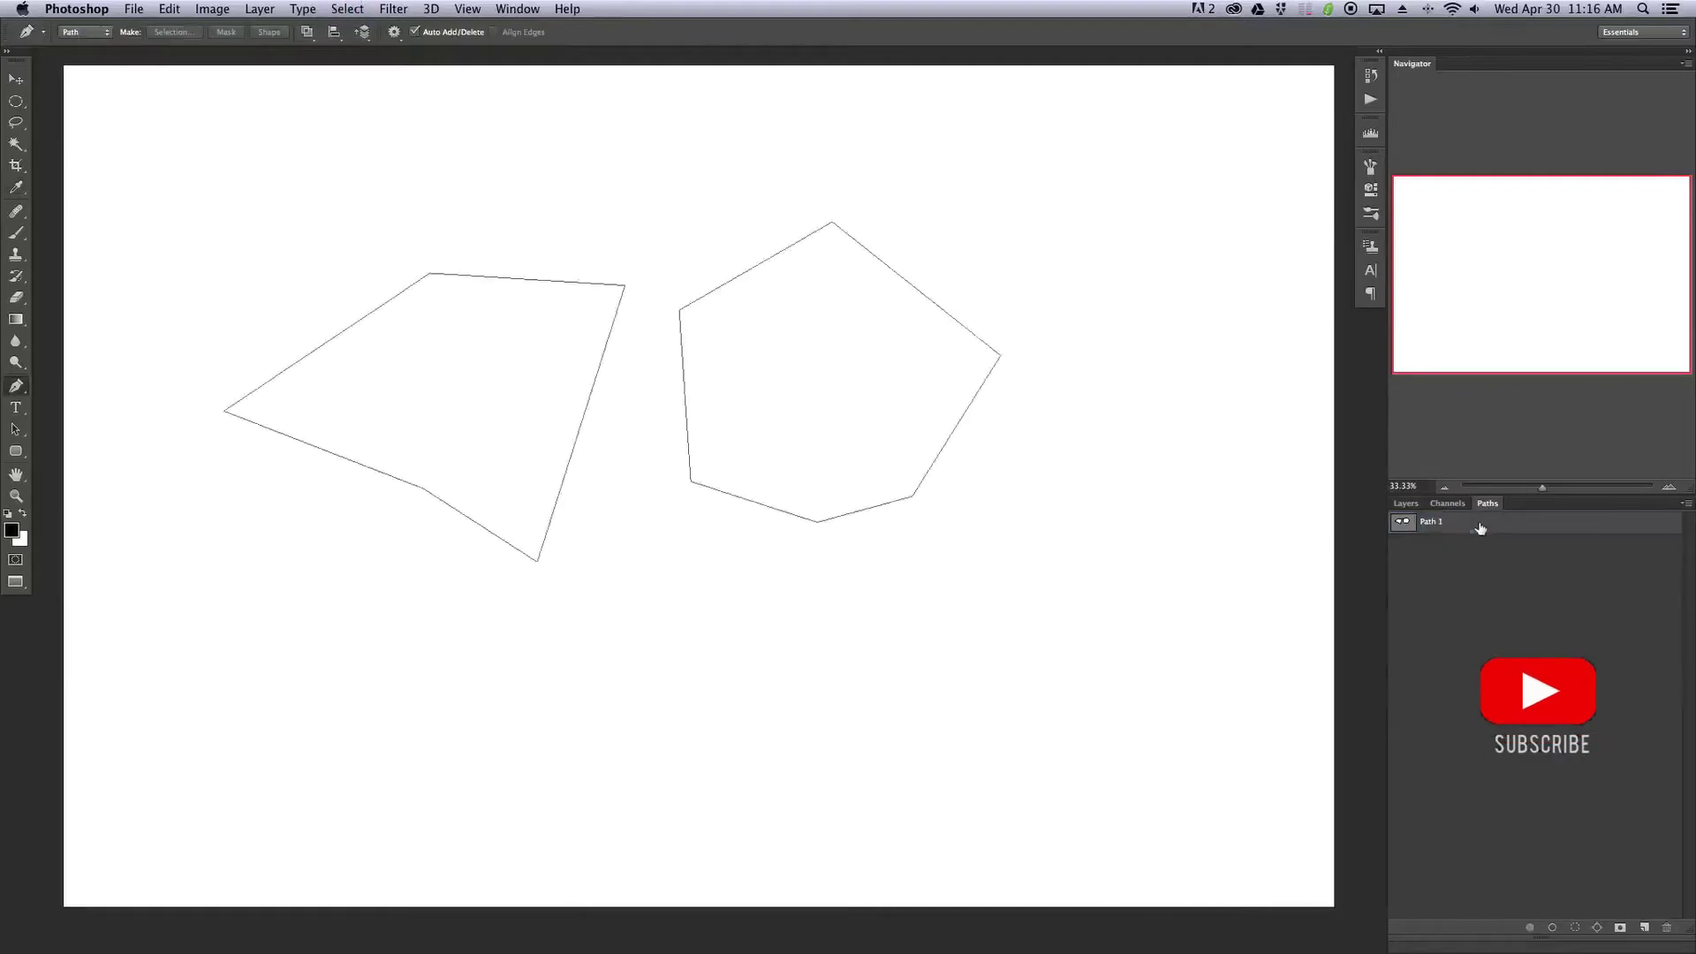
right_click(1501, 521)
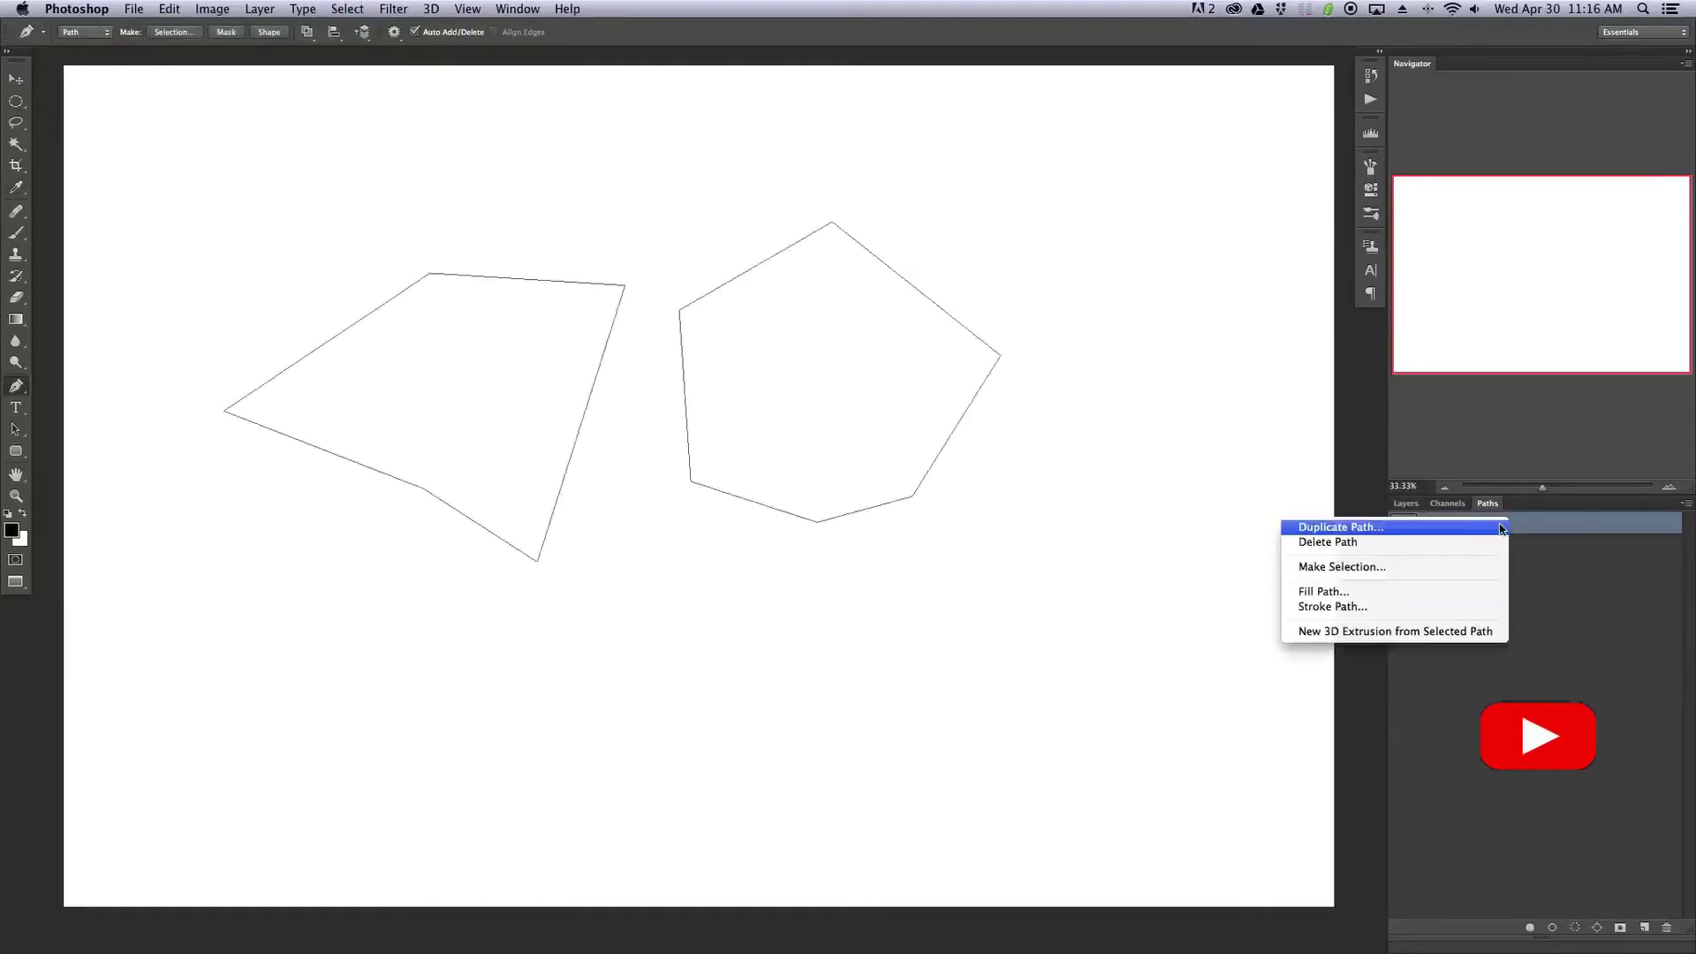
click(1413, 570)
click(1133, 362)
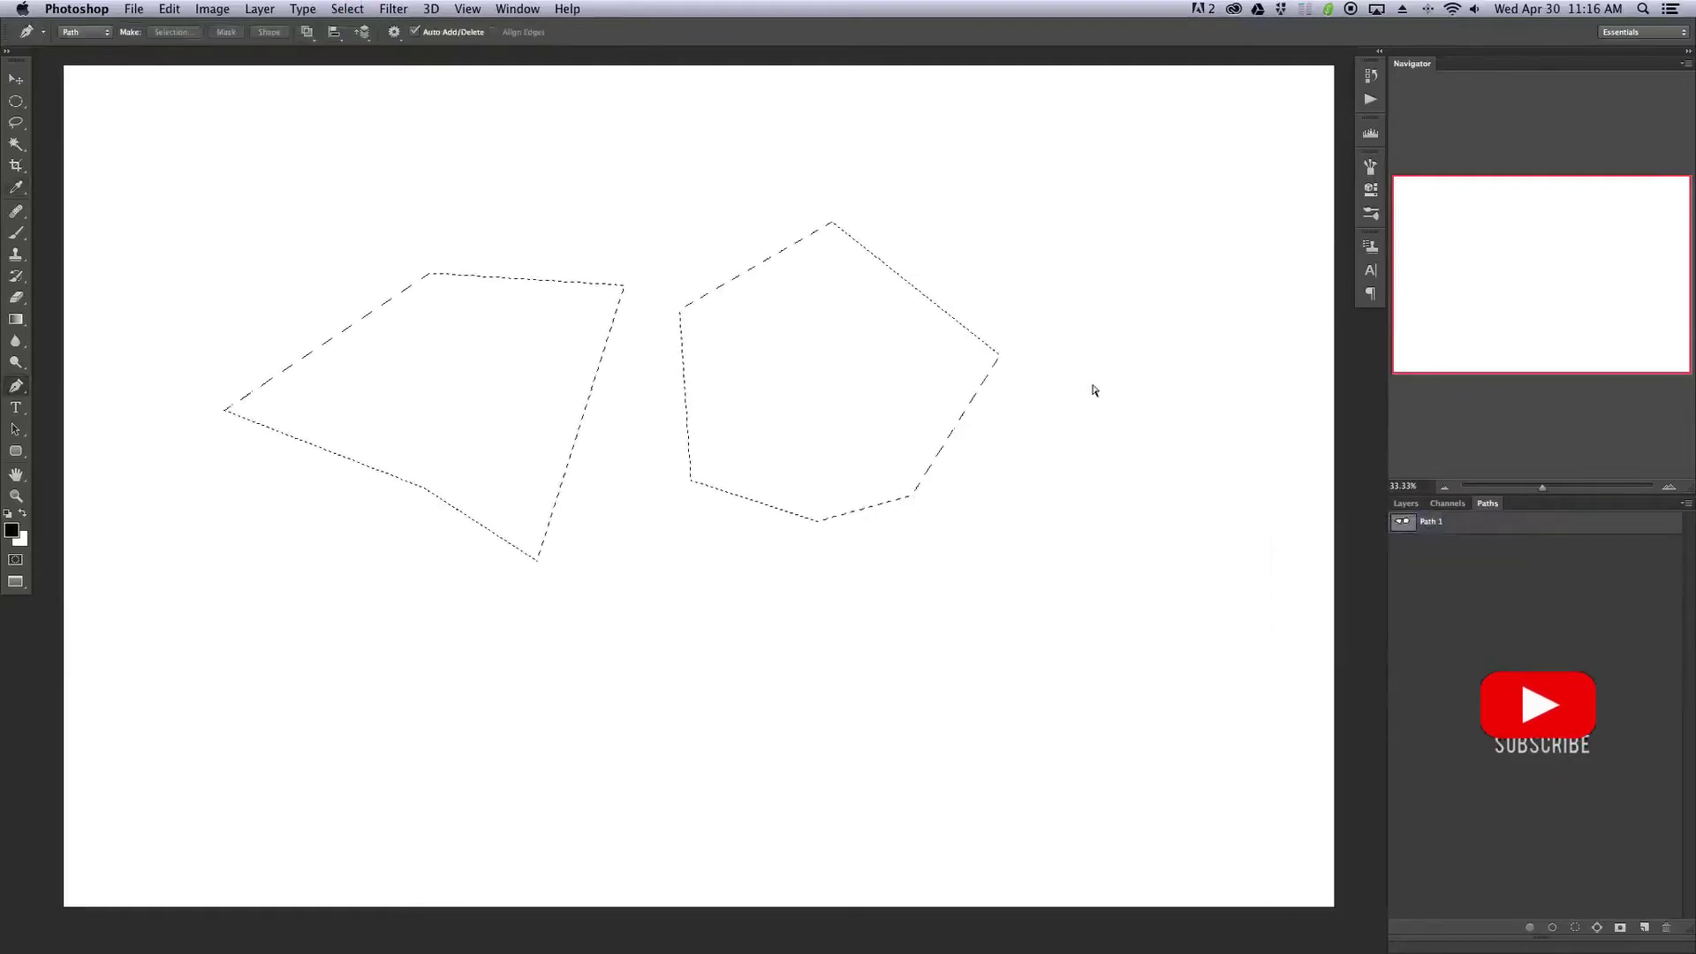
key(super+d)
- Load Path 1 directly as a selection without setting any options, and deselect it
click(1541, 528)
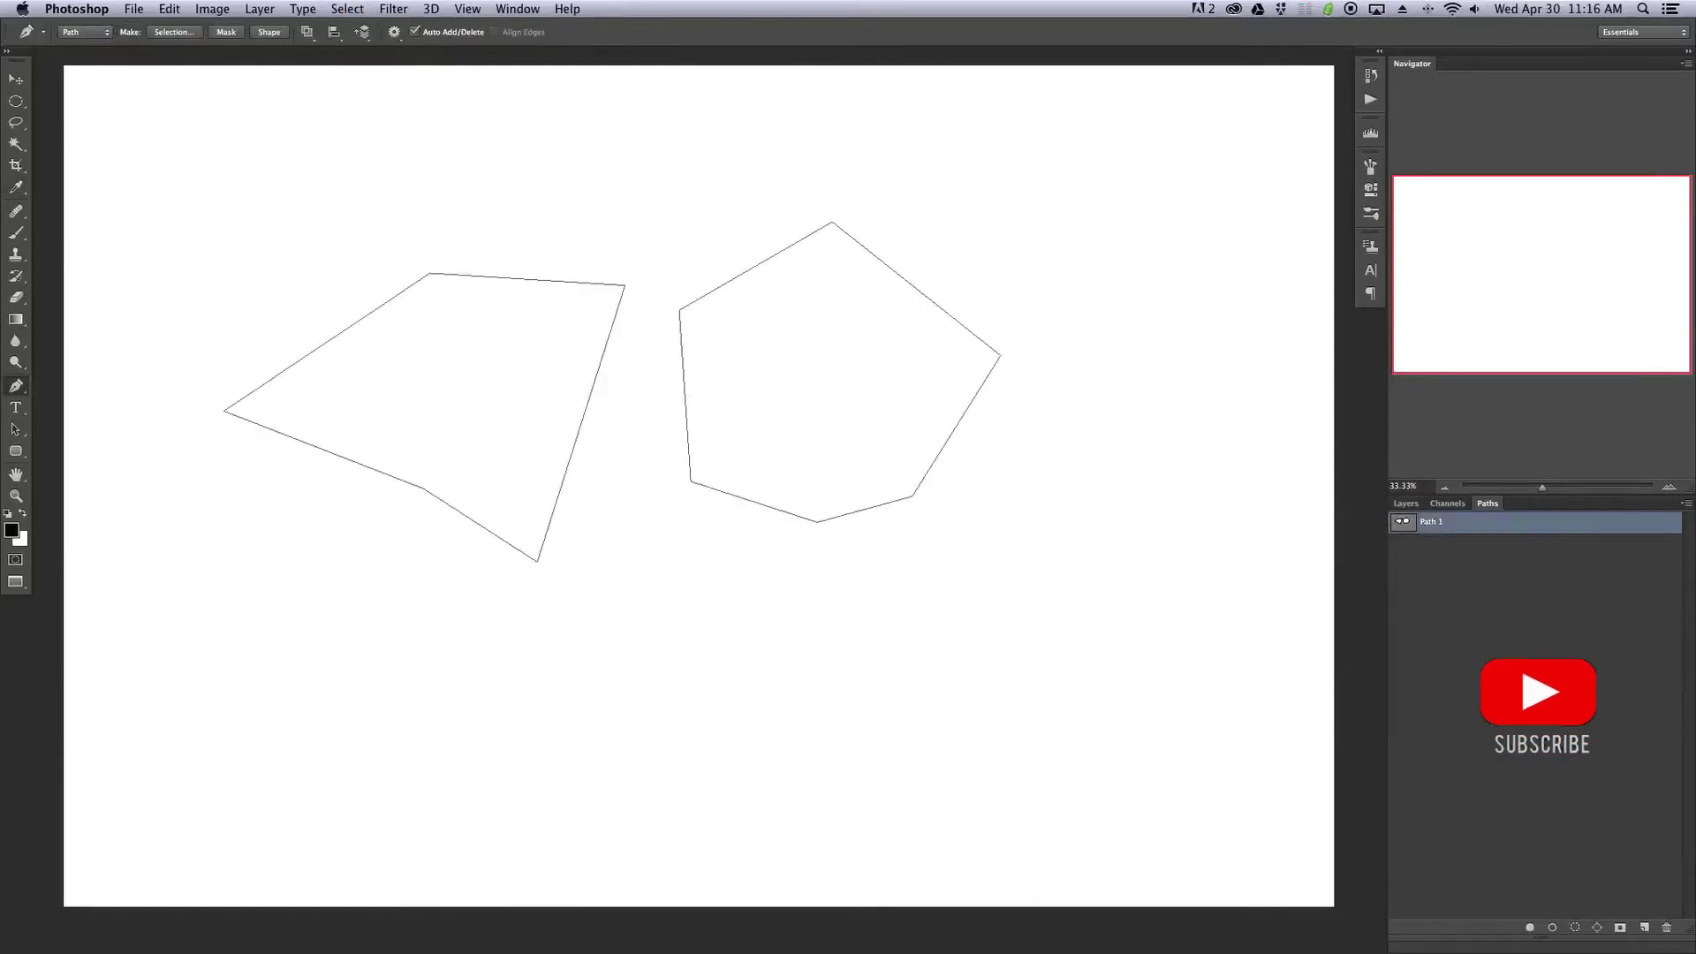
click(1577, 930)
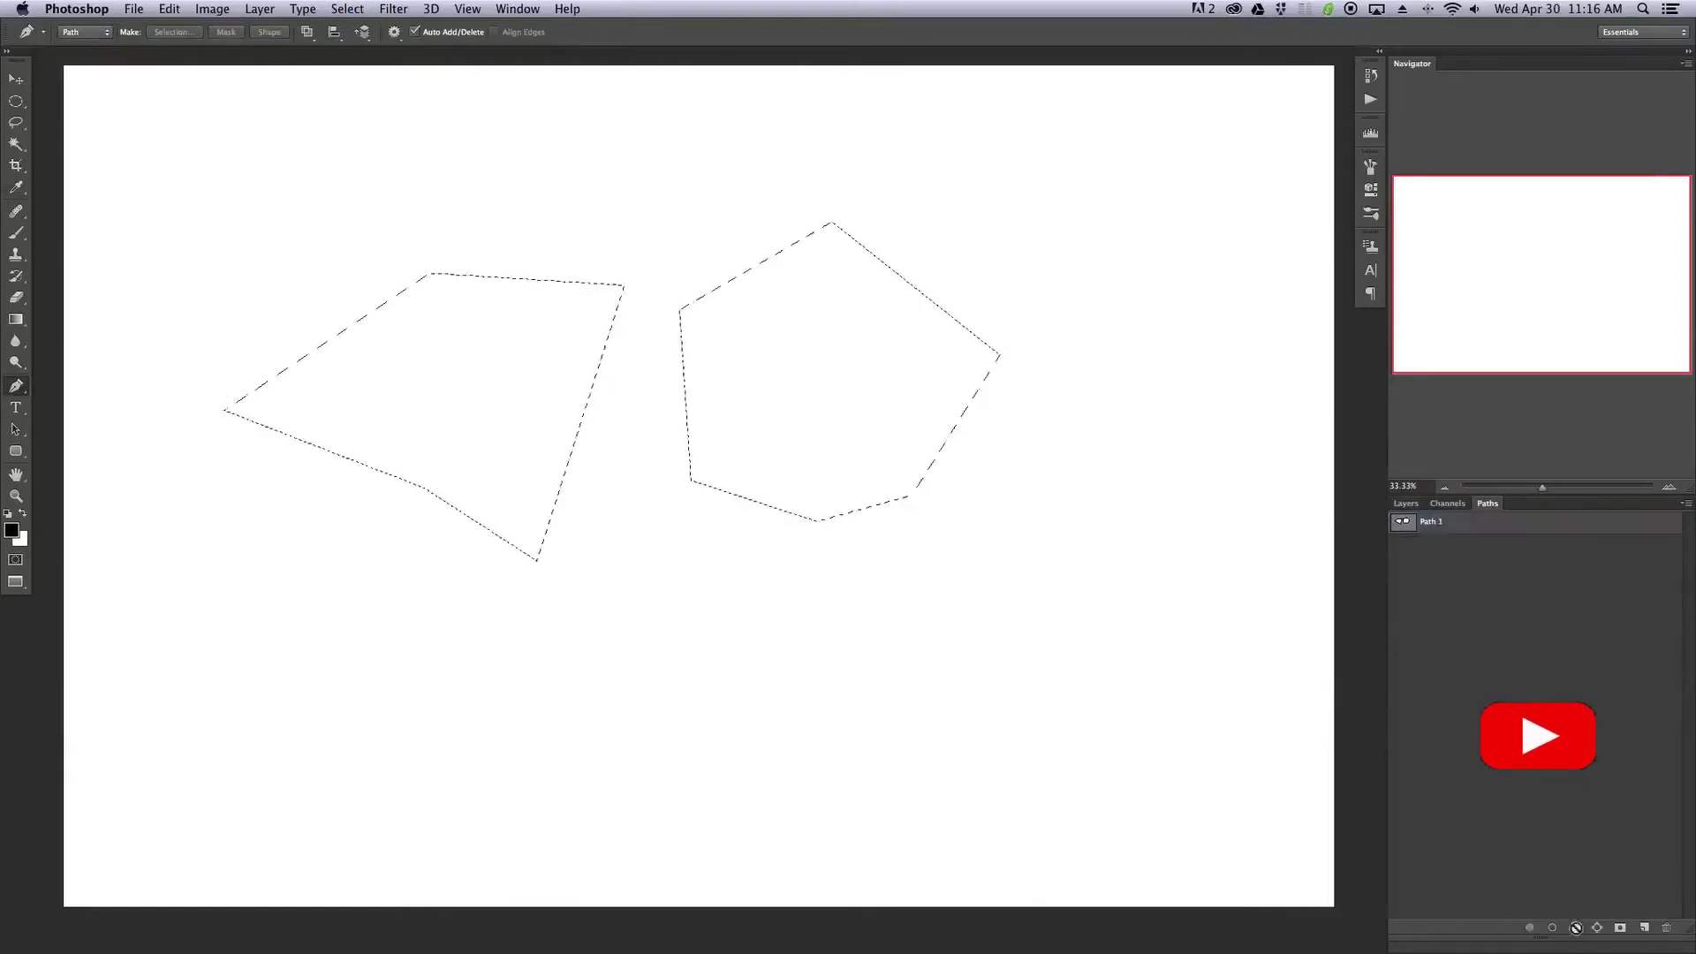
key(super+d)
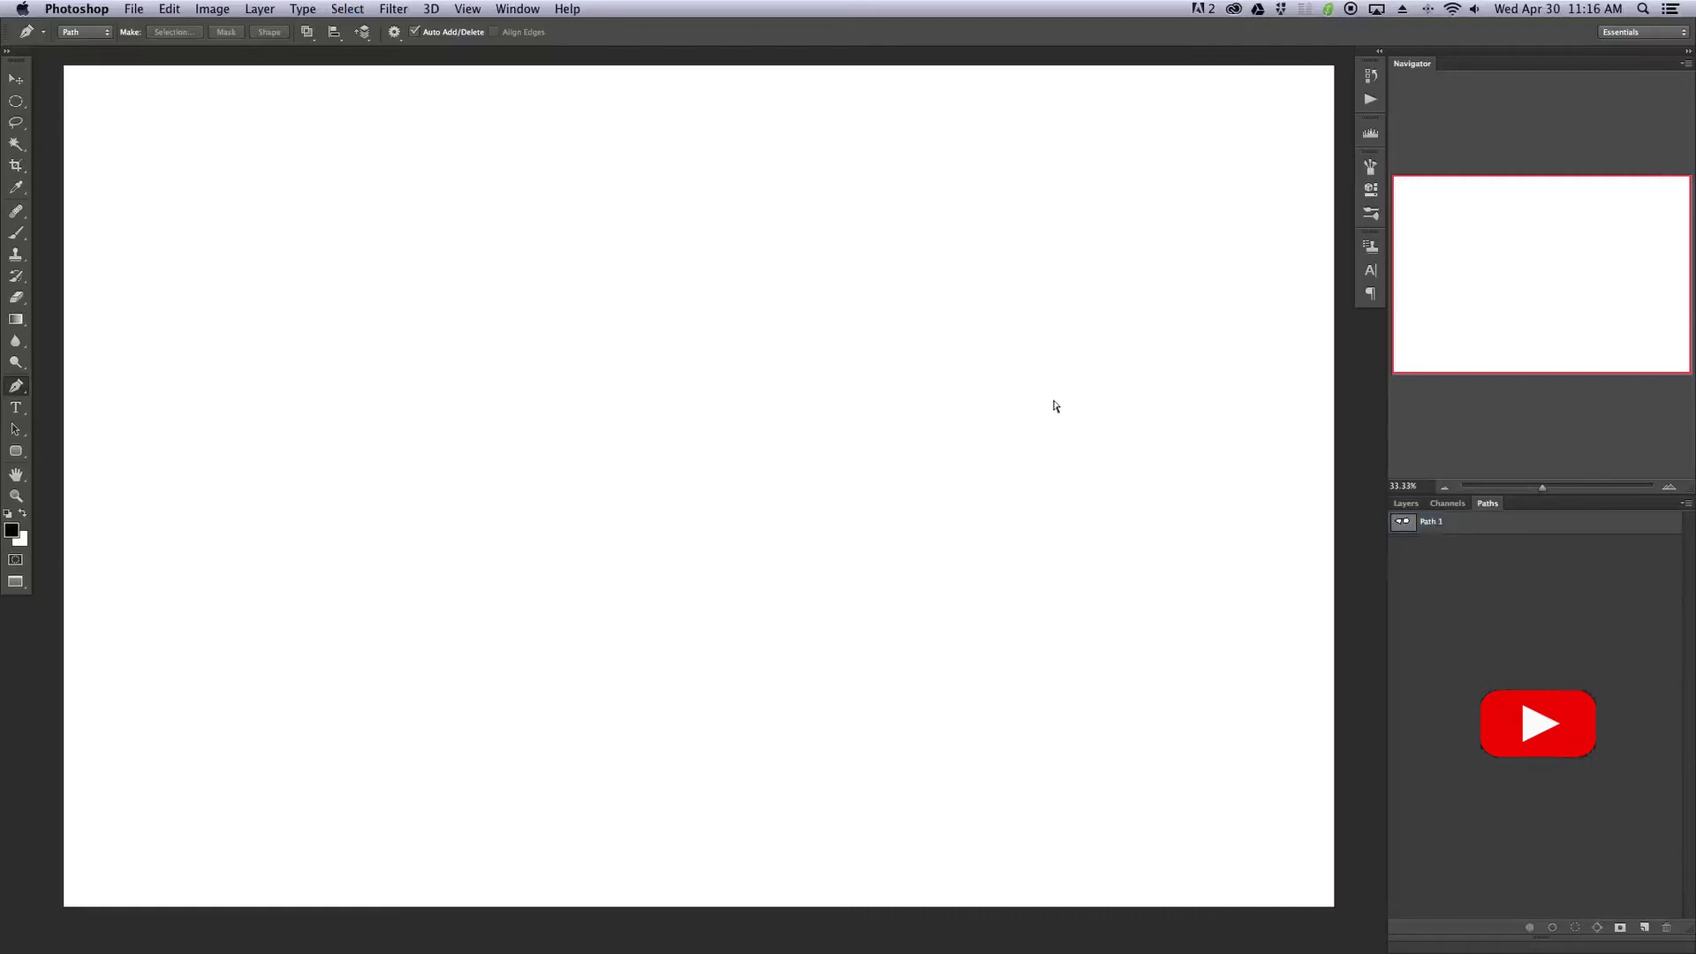
- Show Path 1 again, convert the second shape's top corner to a smooth point, and tilt its direction handles
click(1502, 531)
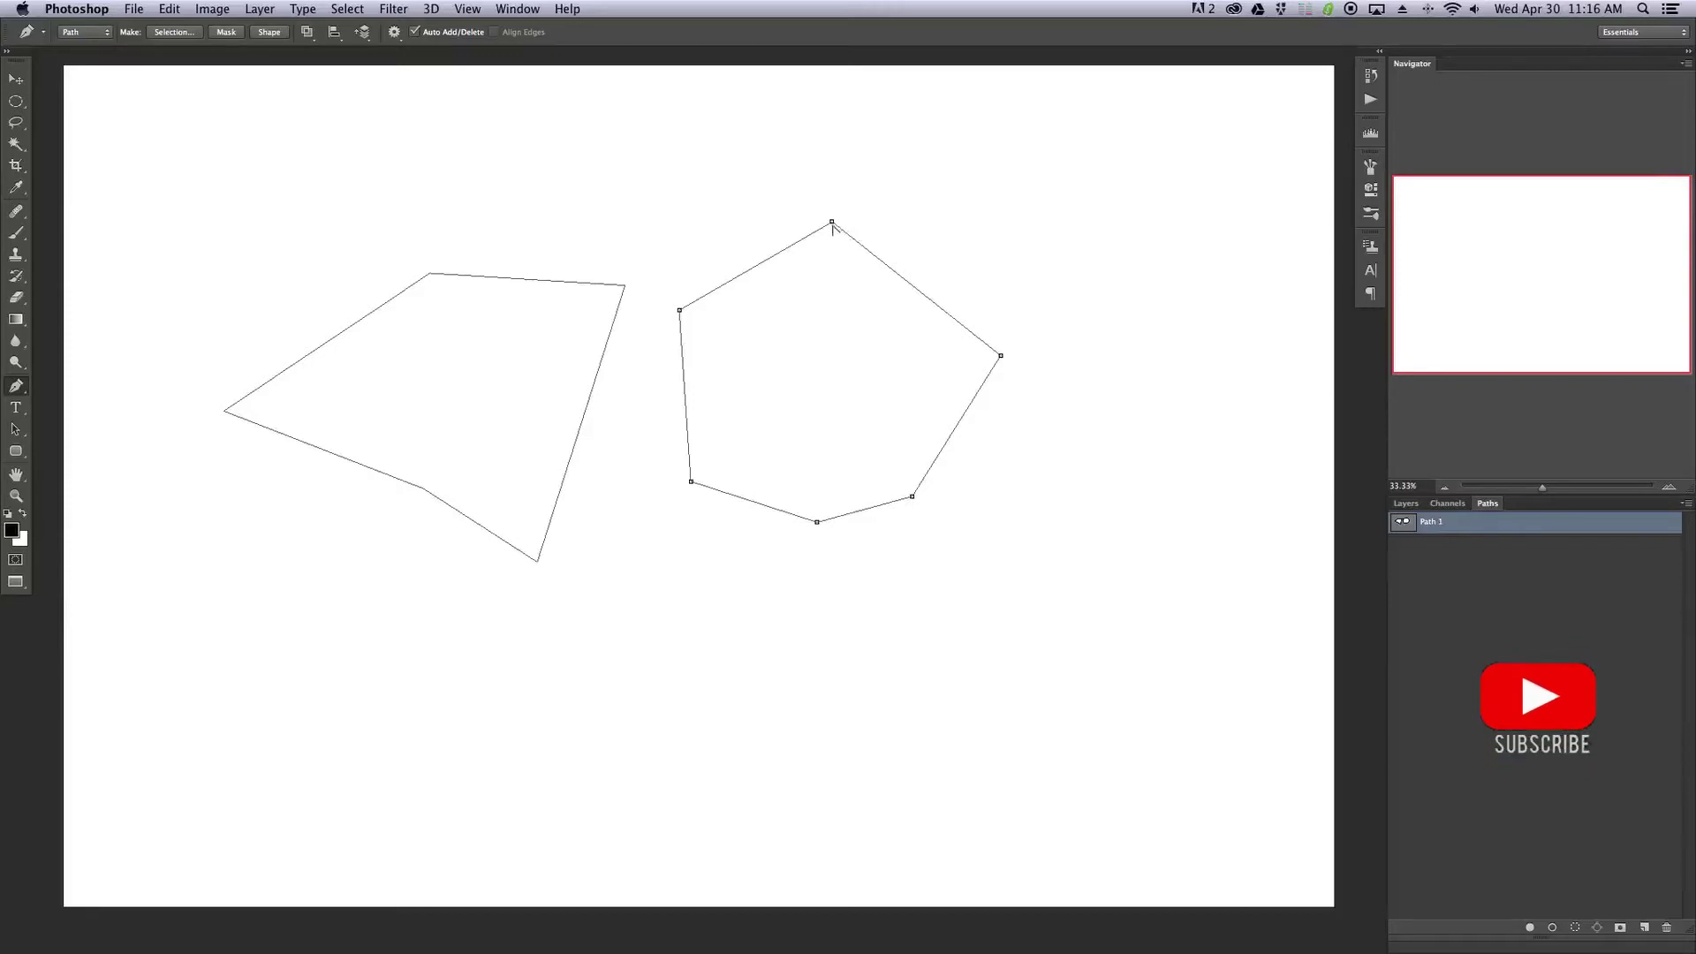
drag(831, 221, 820, 333)
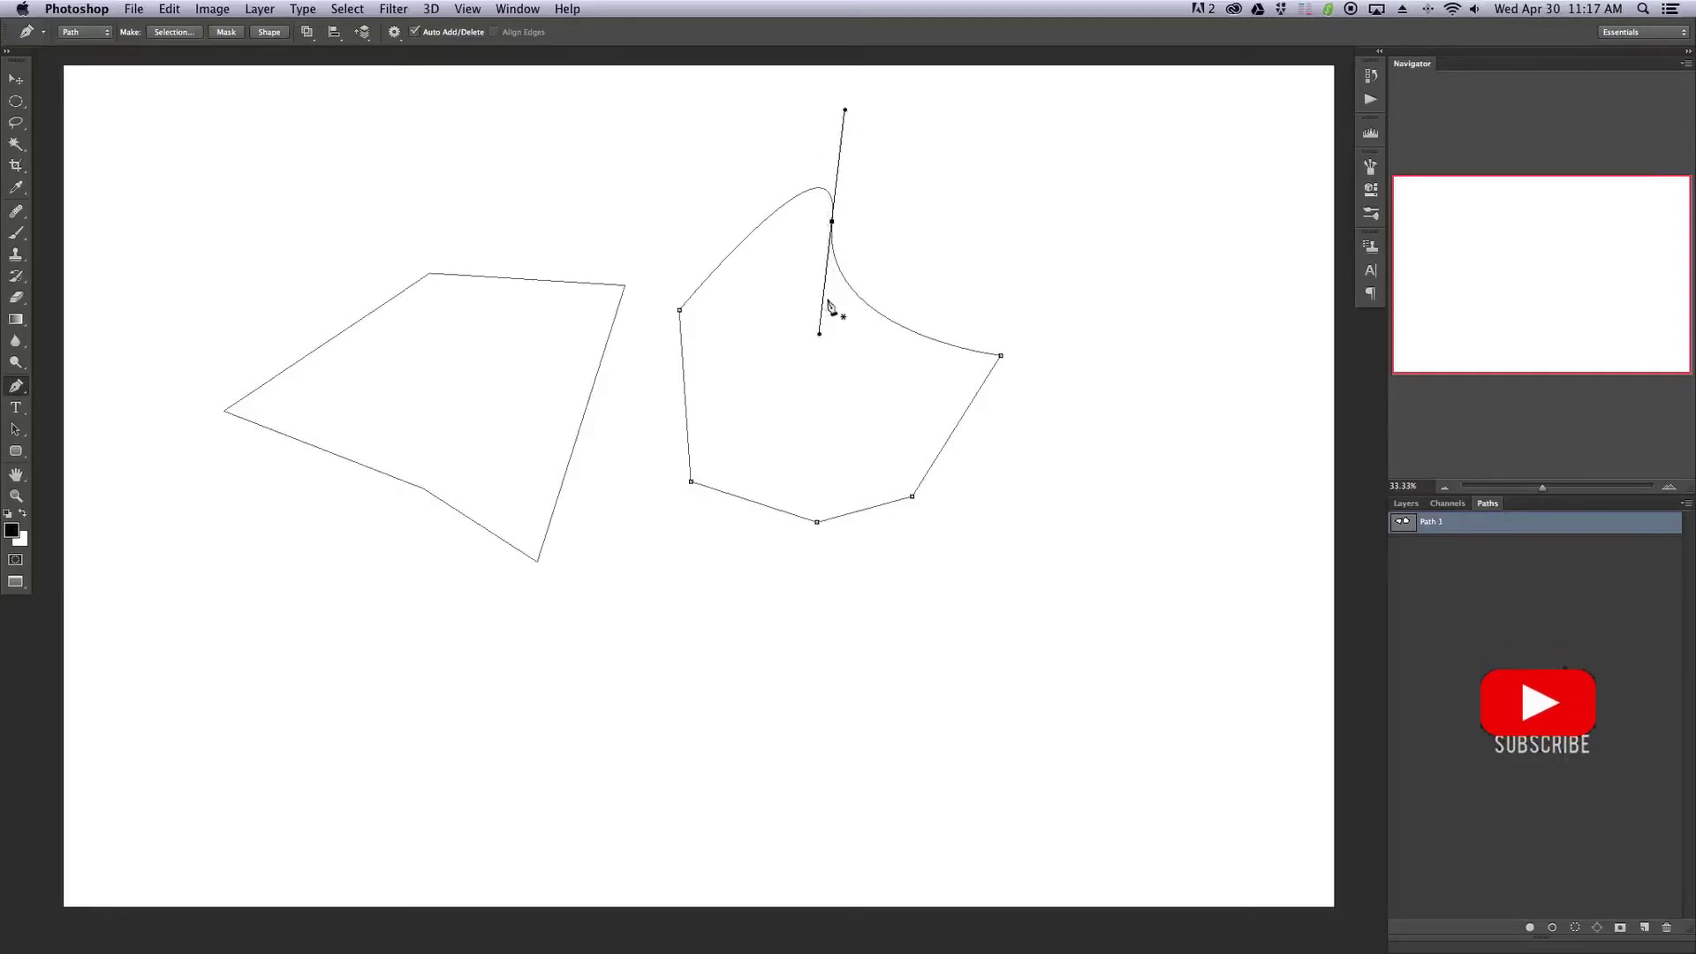
drag(822, 336, 864, 384)
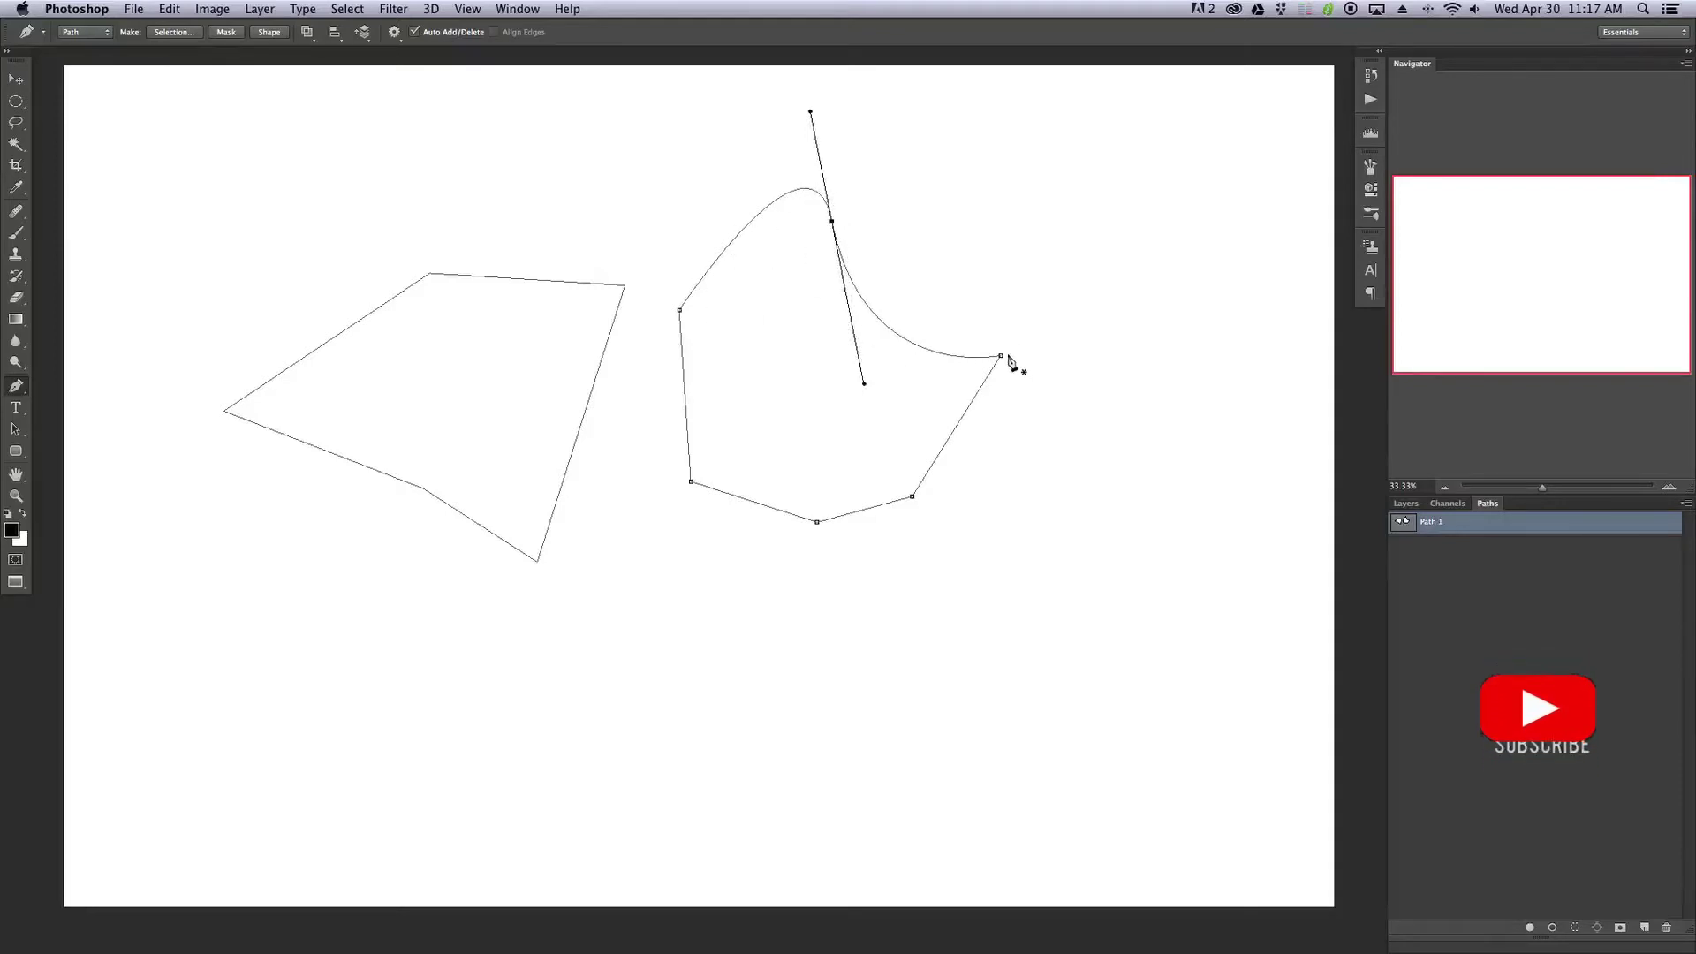
- Convert the second shape's other five corners to smooth points, adding an extra curve point below the lower-left corner
drag(1001, 358, 1036, 441)
drag(913, 497, 926, 582)
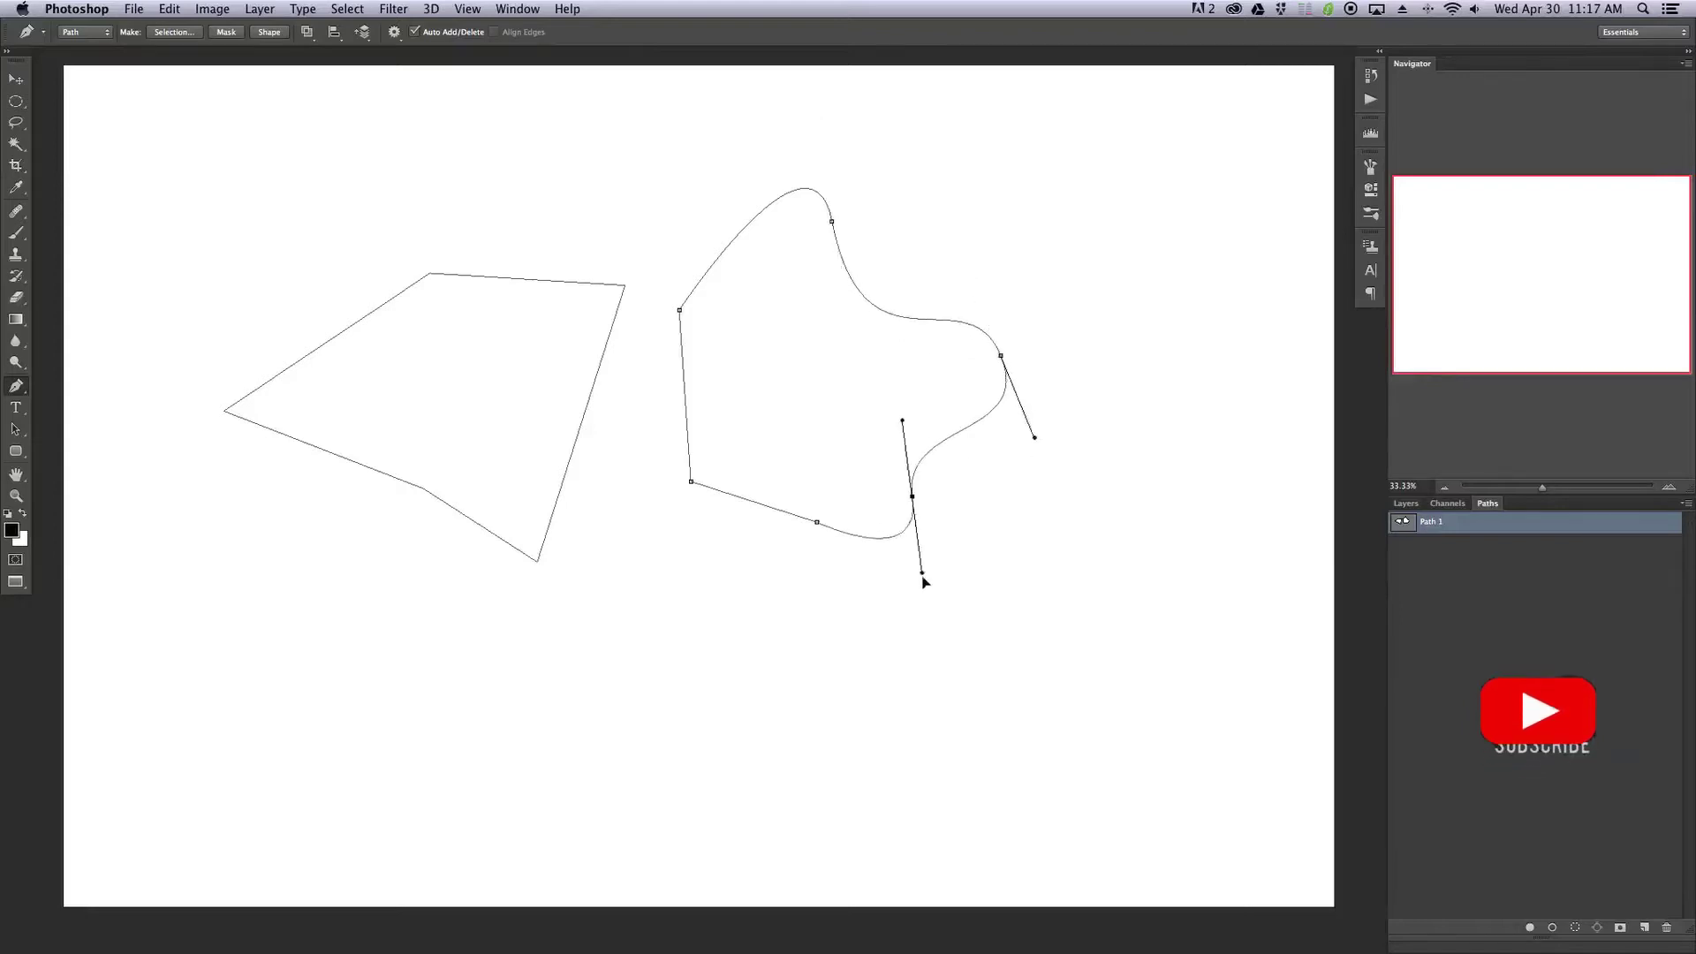
drag(817, 524, 810, 600)
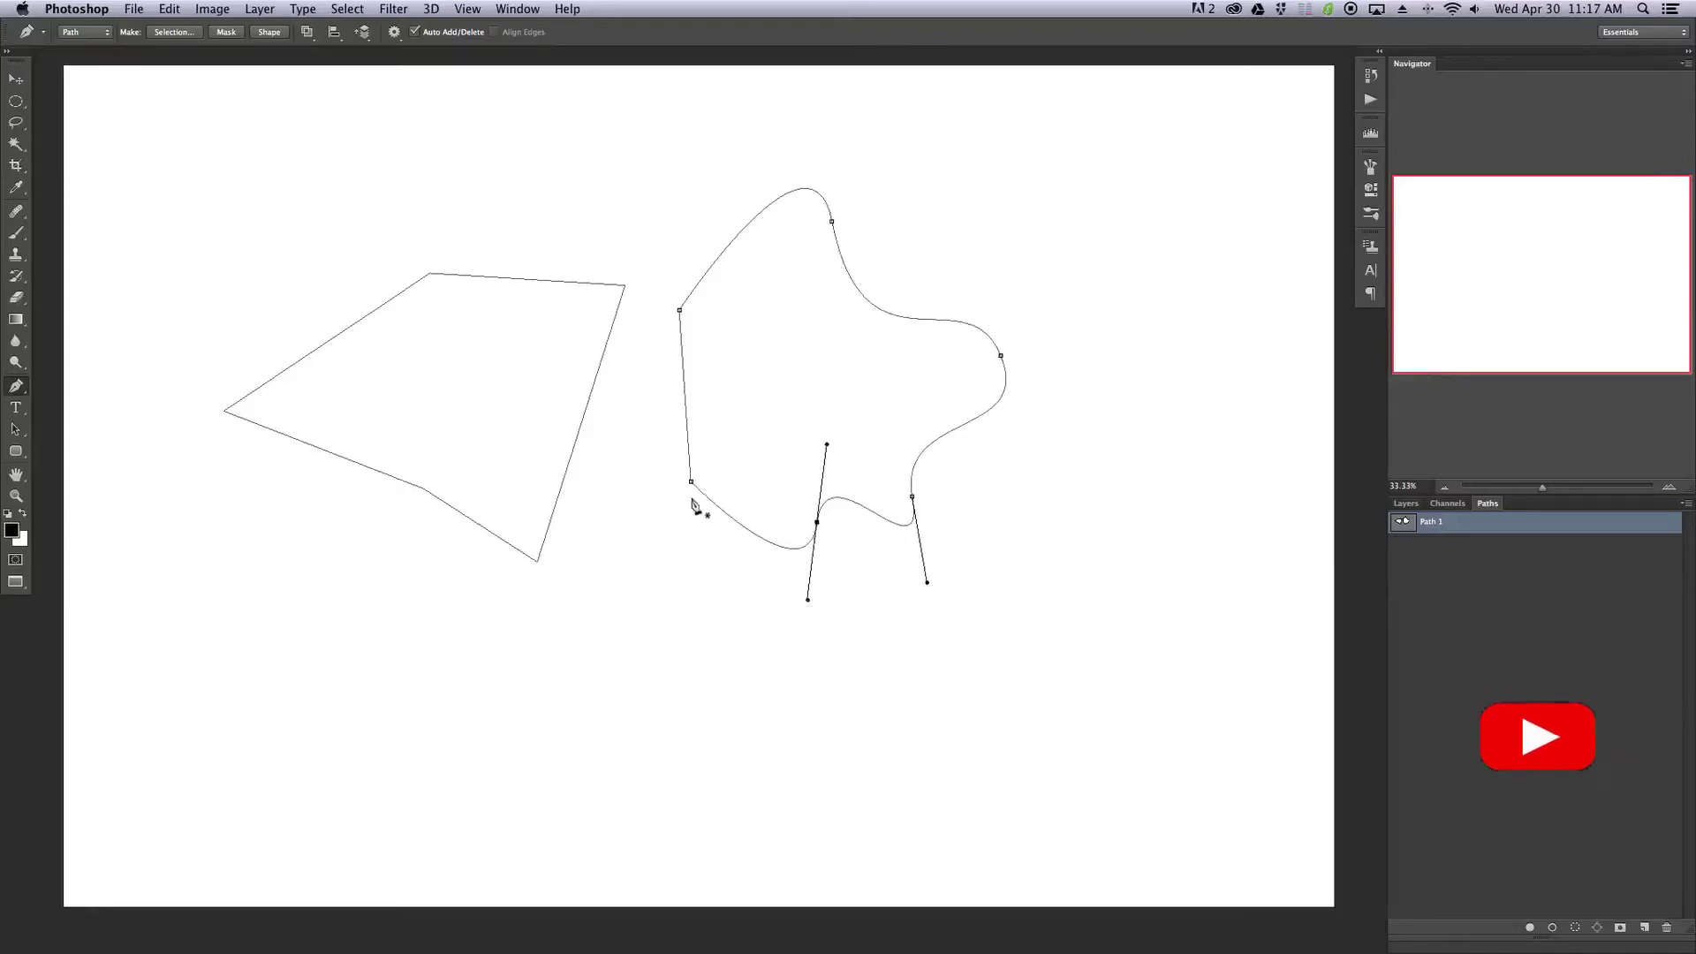
drag(690, 481, 760, 455)
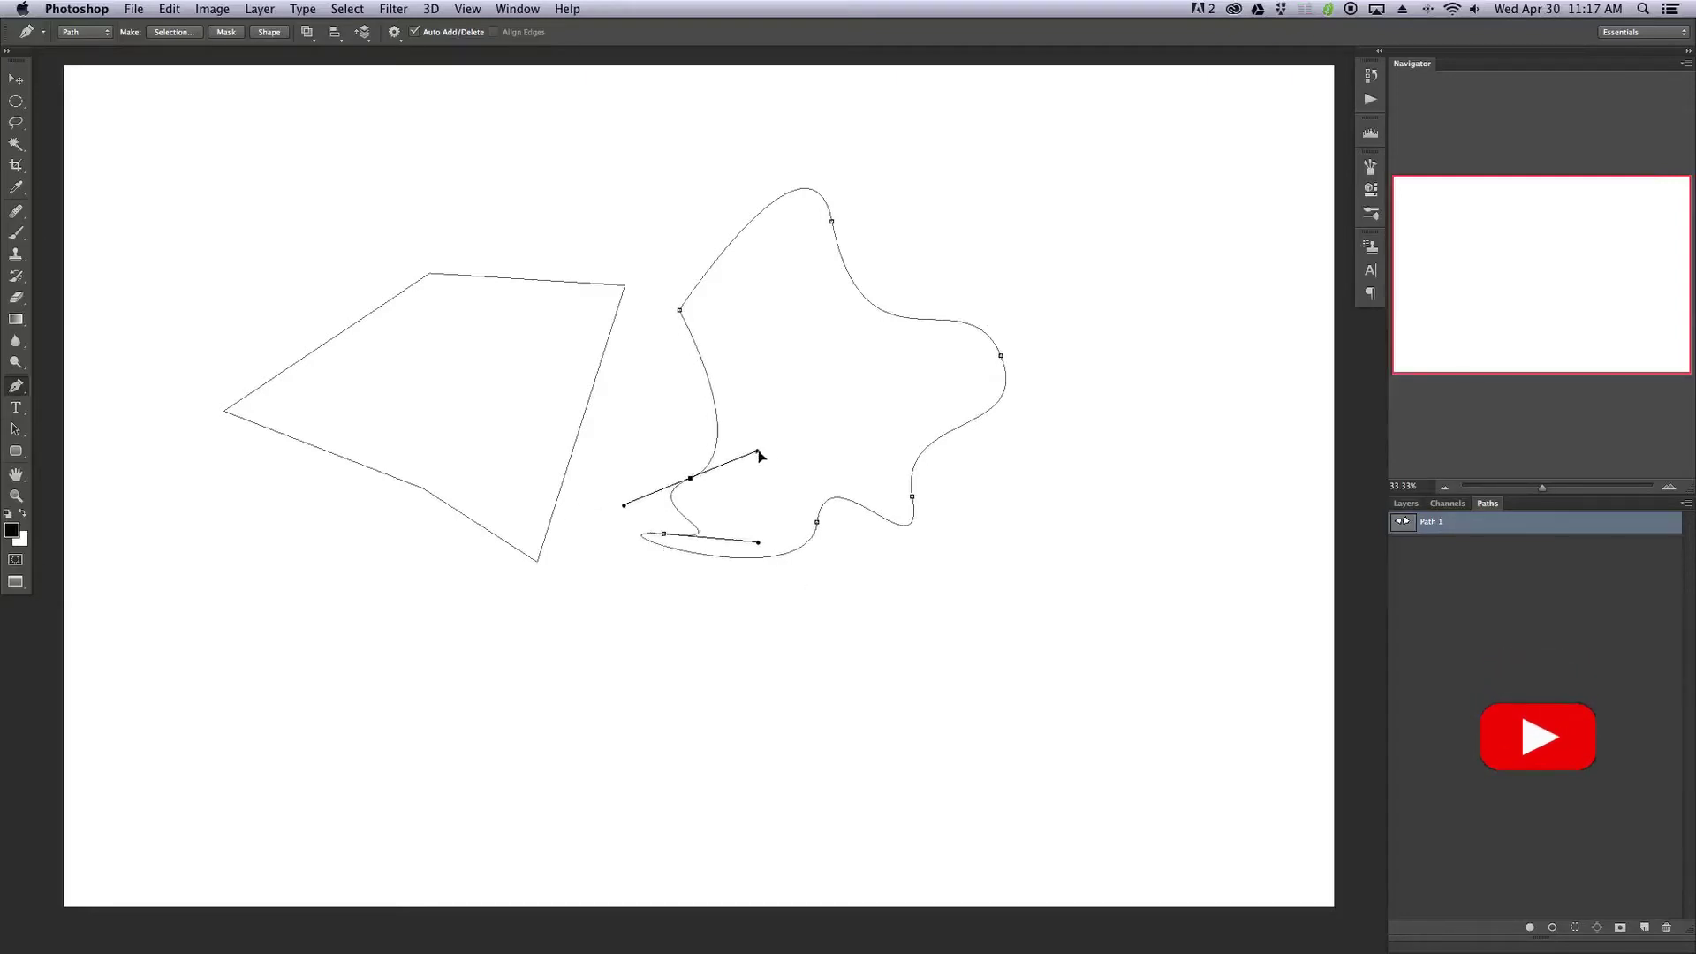
drag(679, 310, 783, 315)
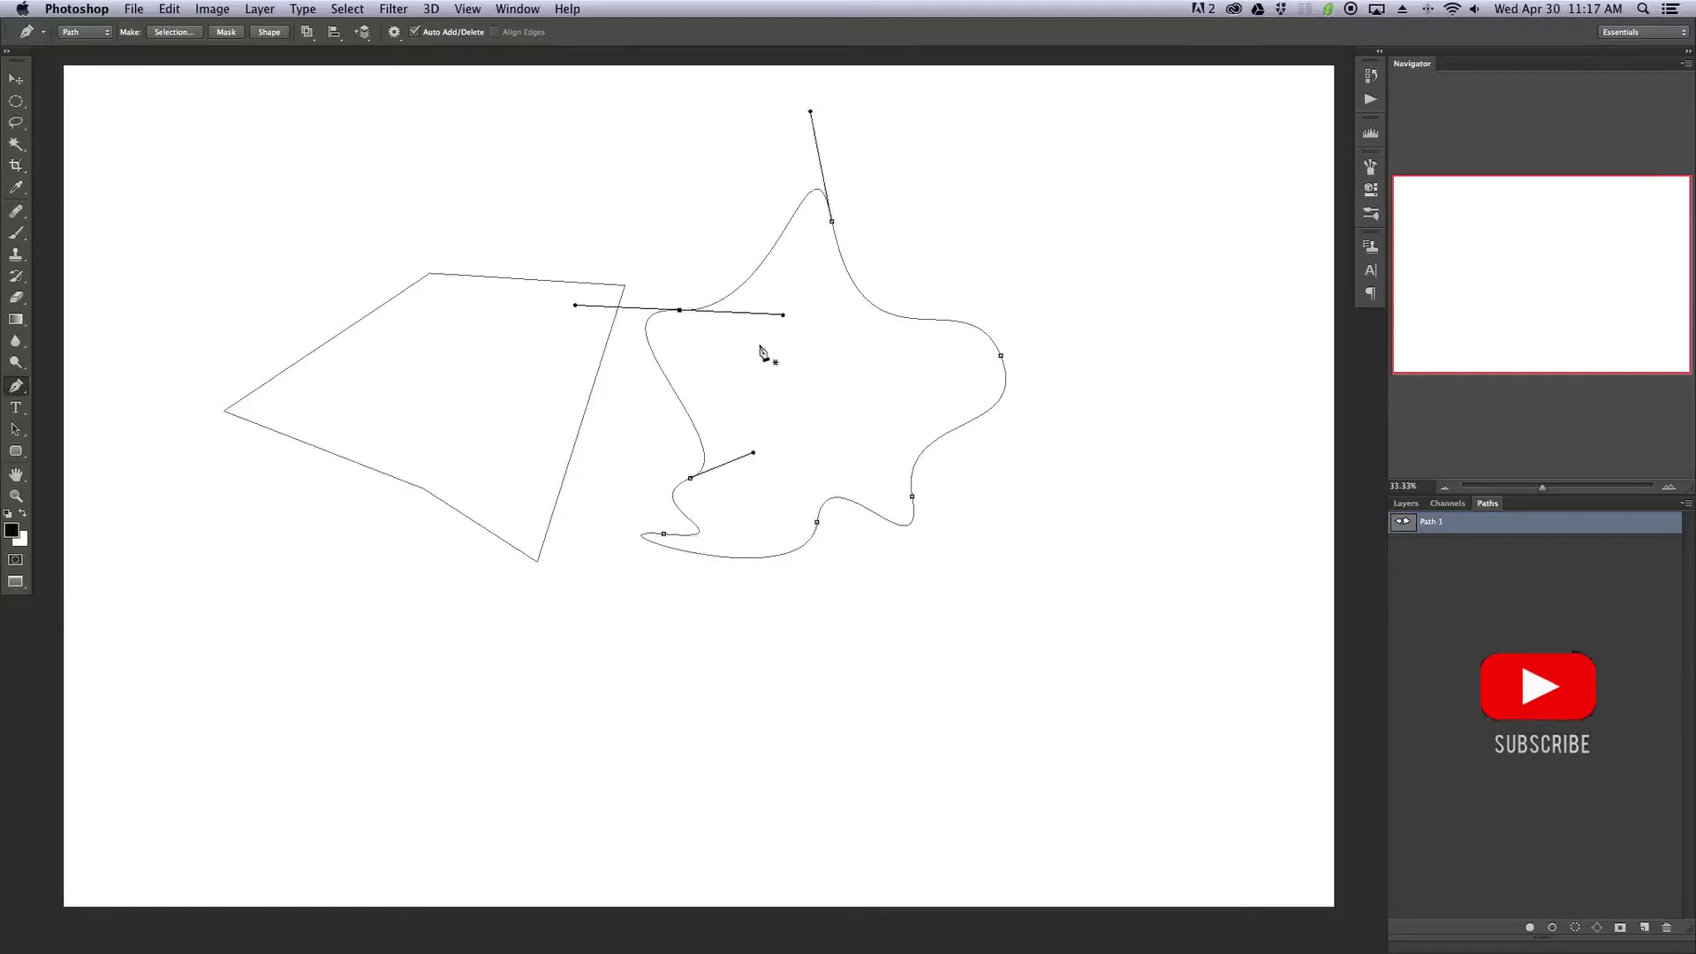
- Convert all seven smooth anchor points of the second shape back to corner points, going clockwise from the rightmost one
alt+click(1001, 357)
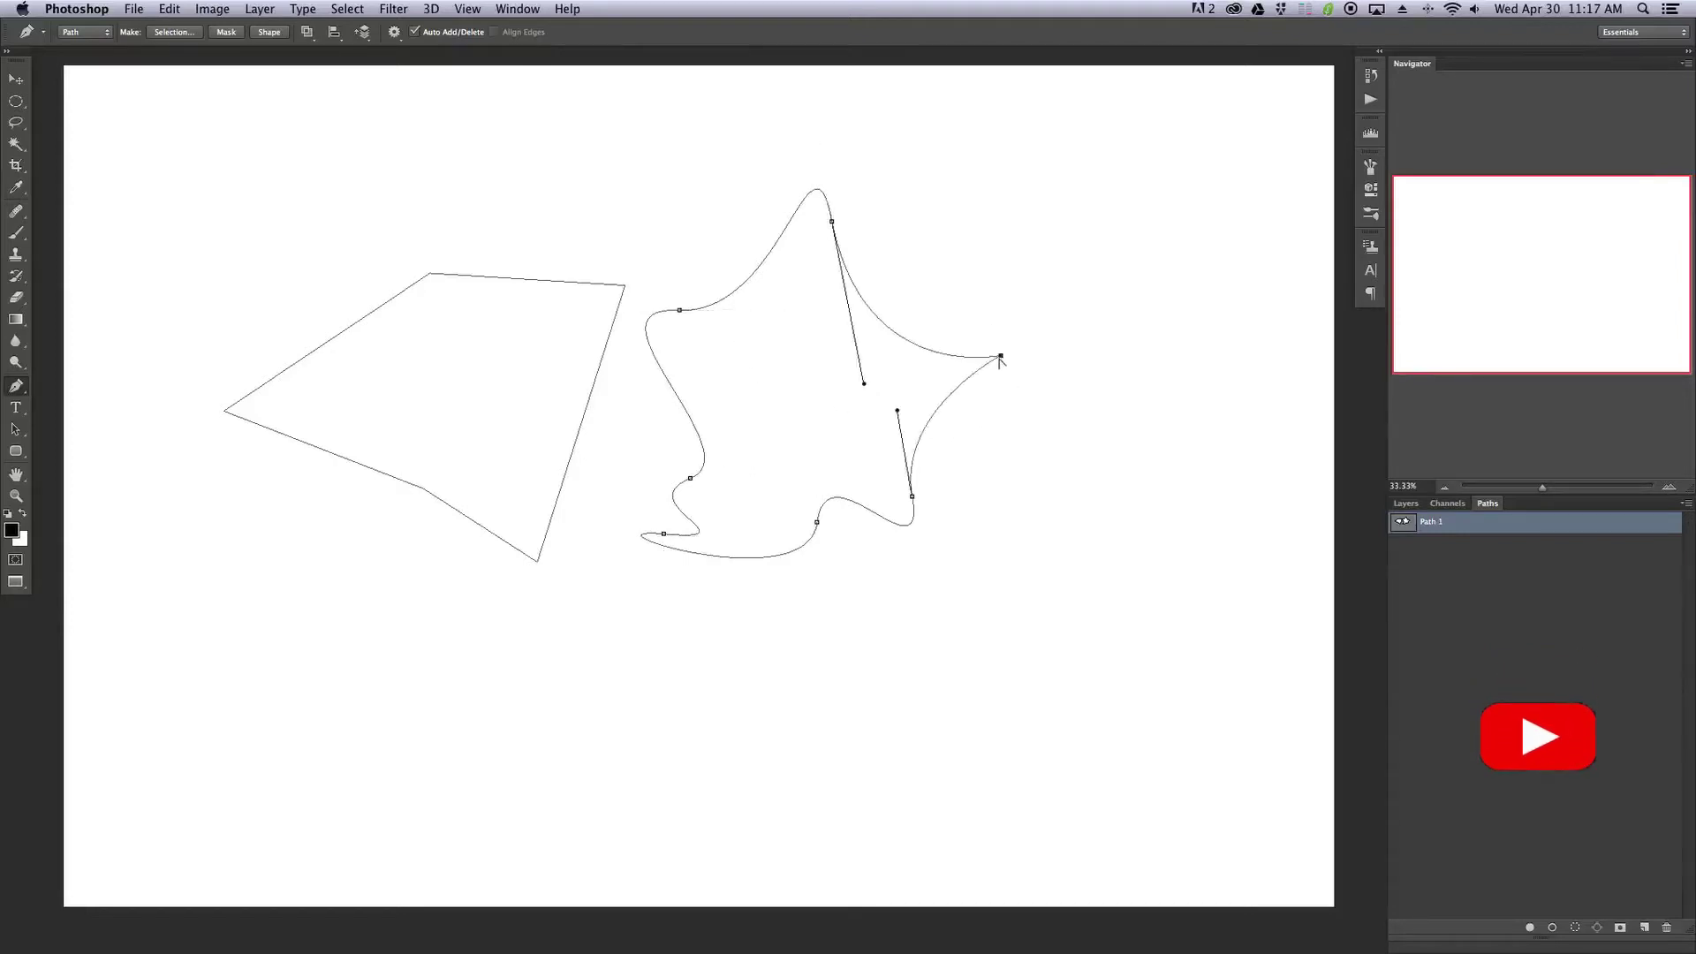
alt+click(912, 497)
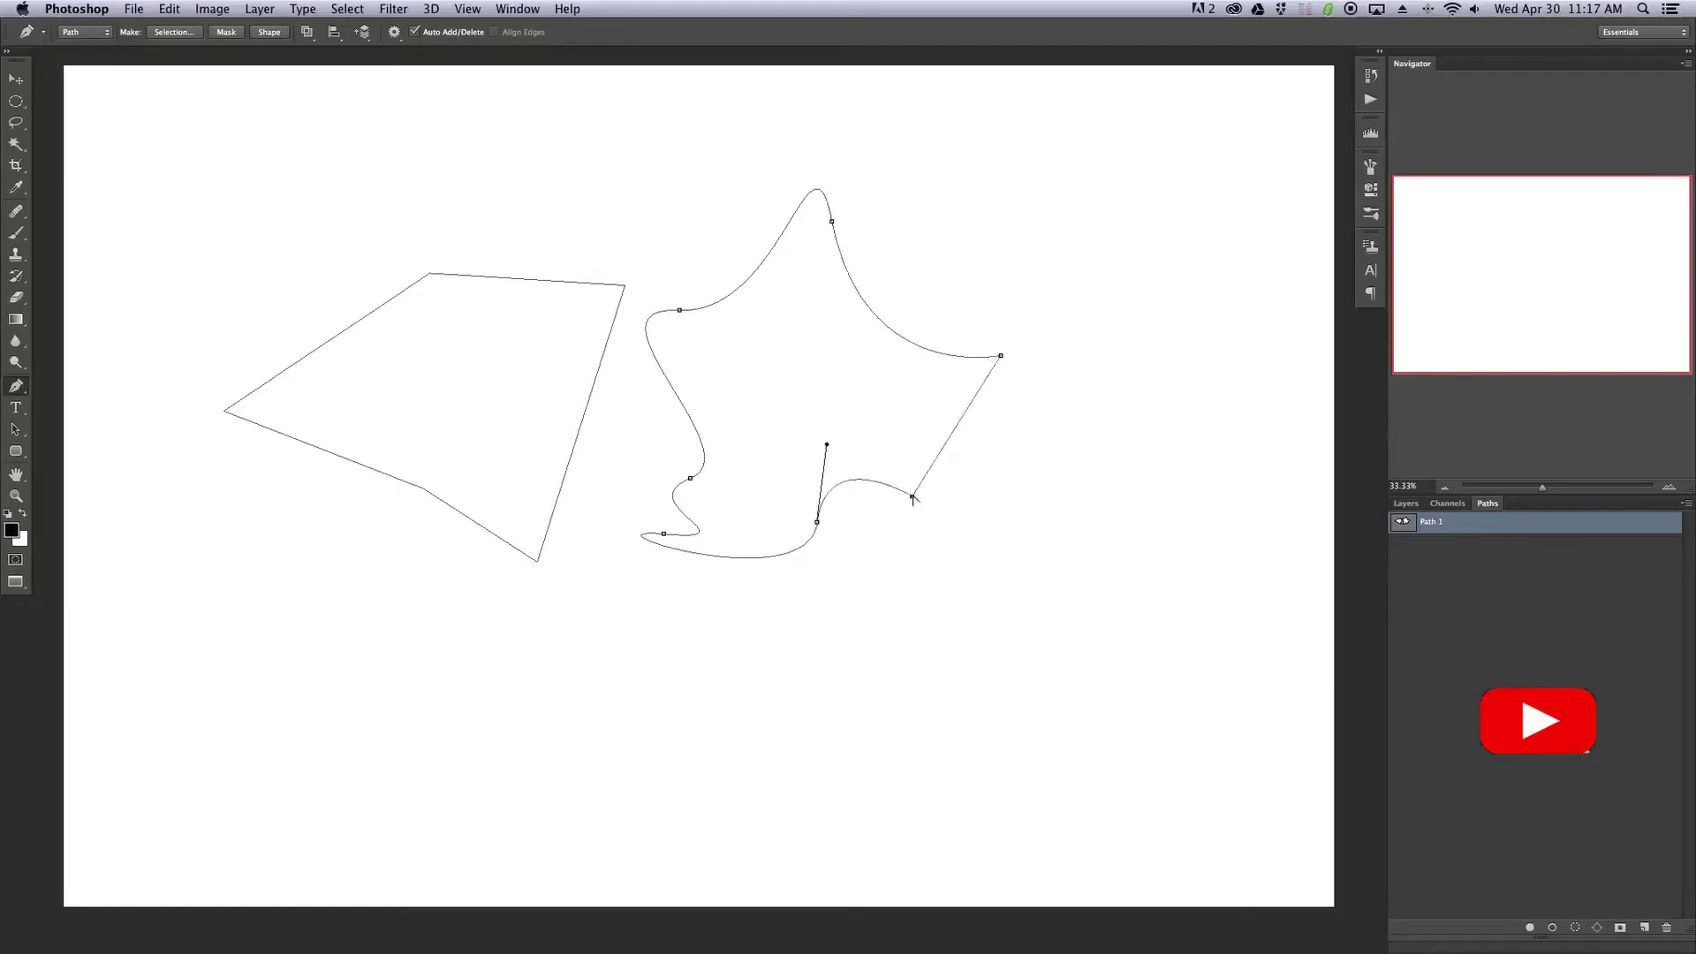
alt+click(817, 523)
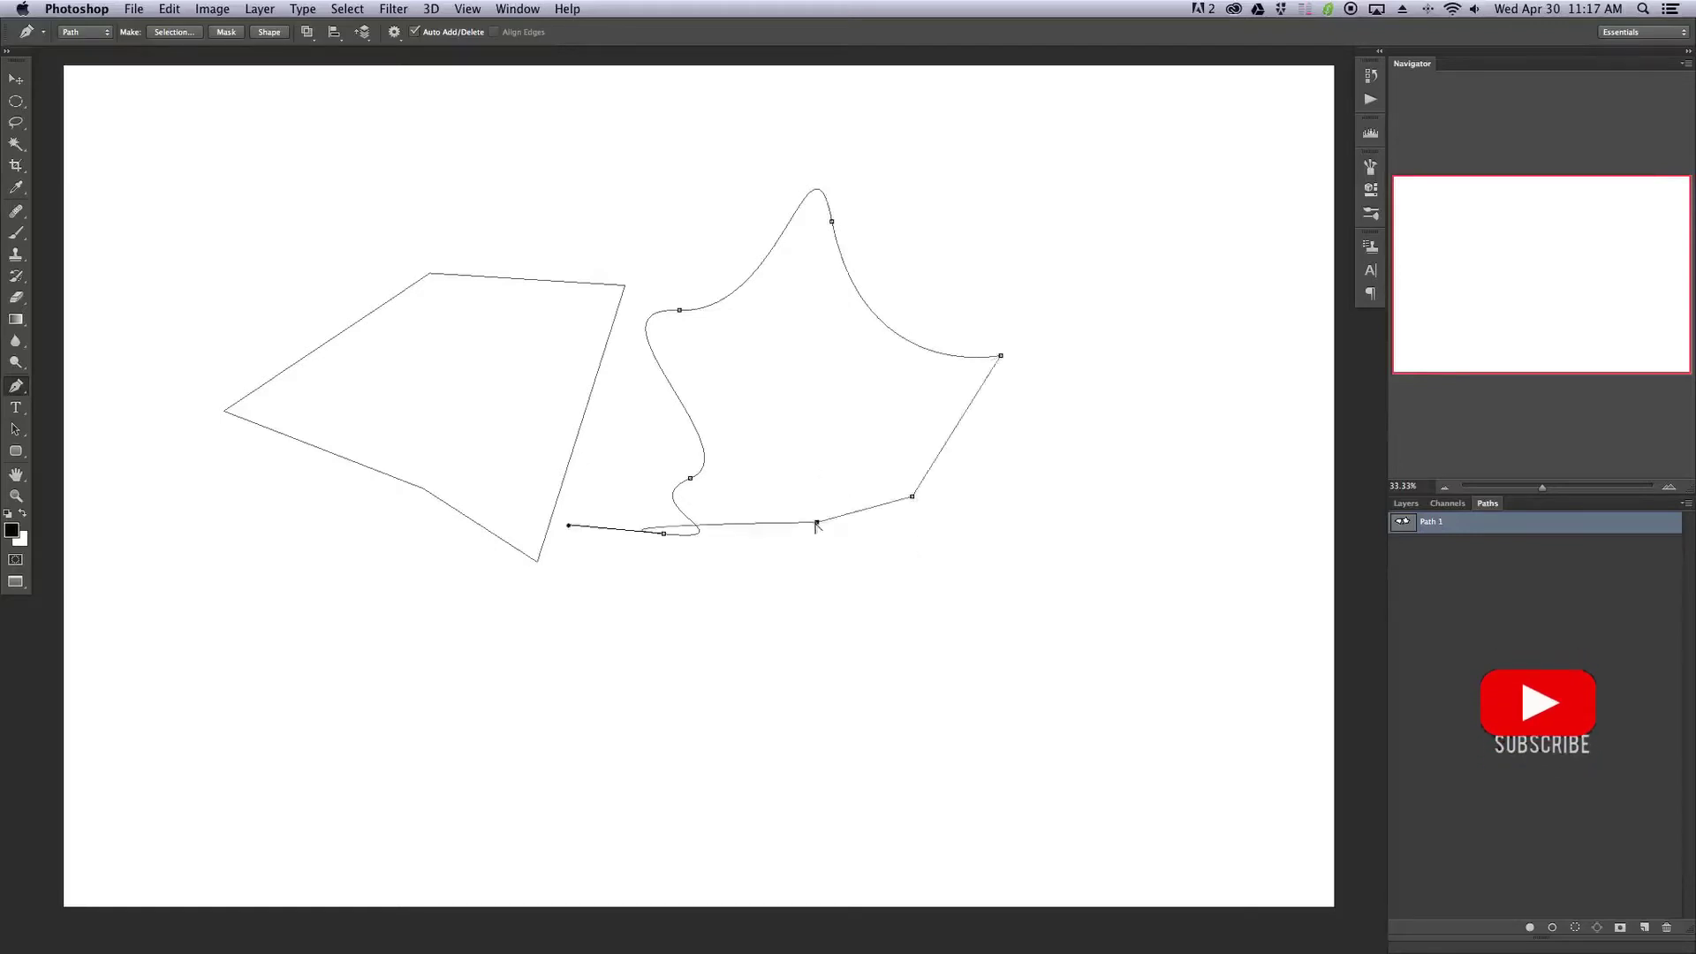
alt+click(663, 534)
alt+click(690, 479)
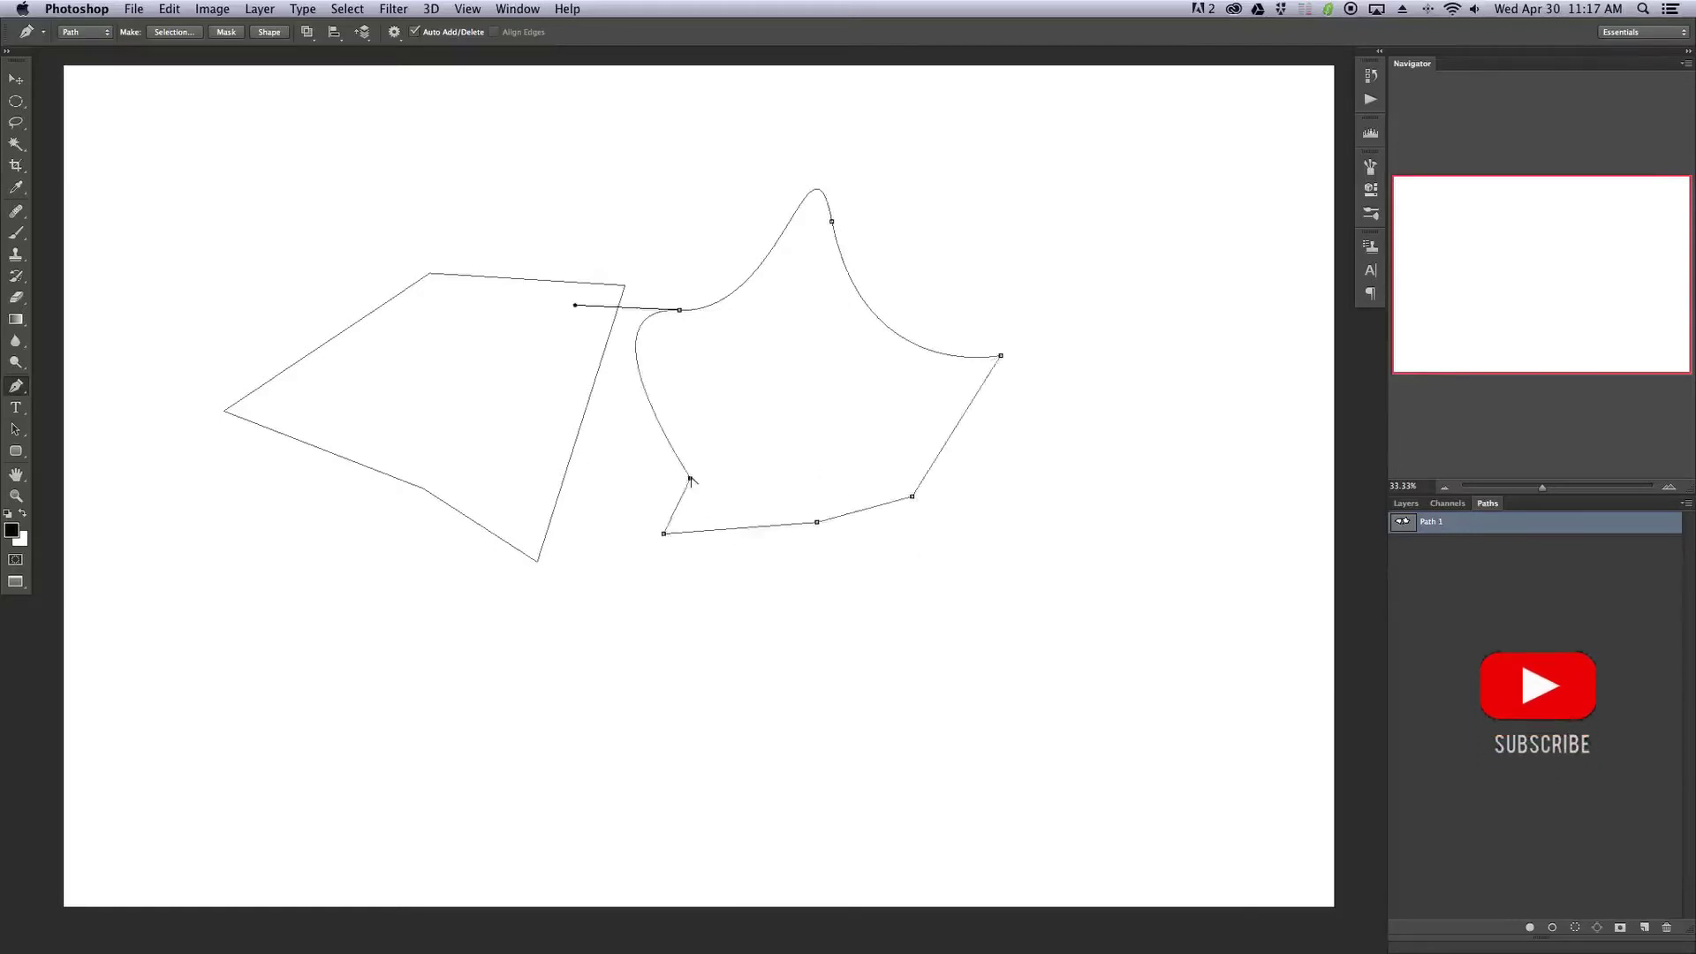
alt+click(679, 311)
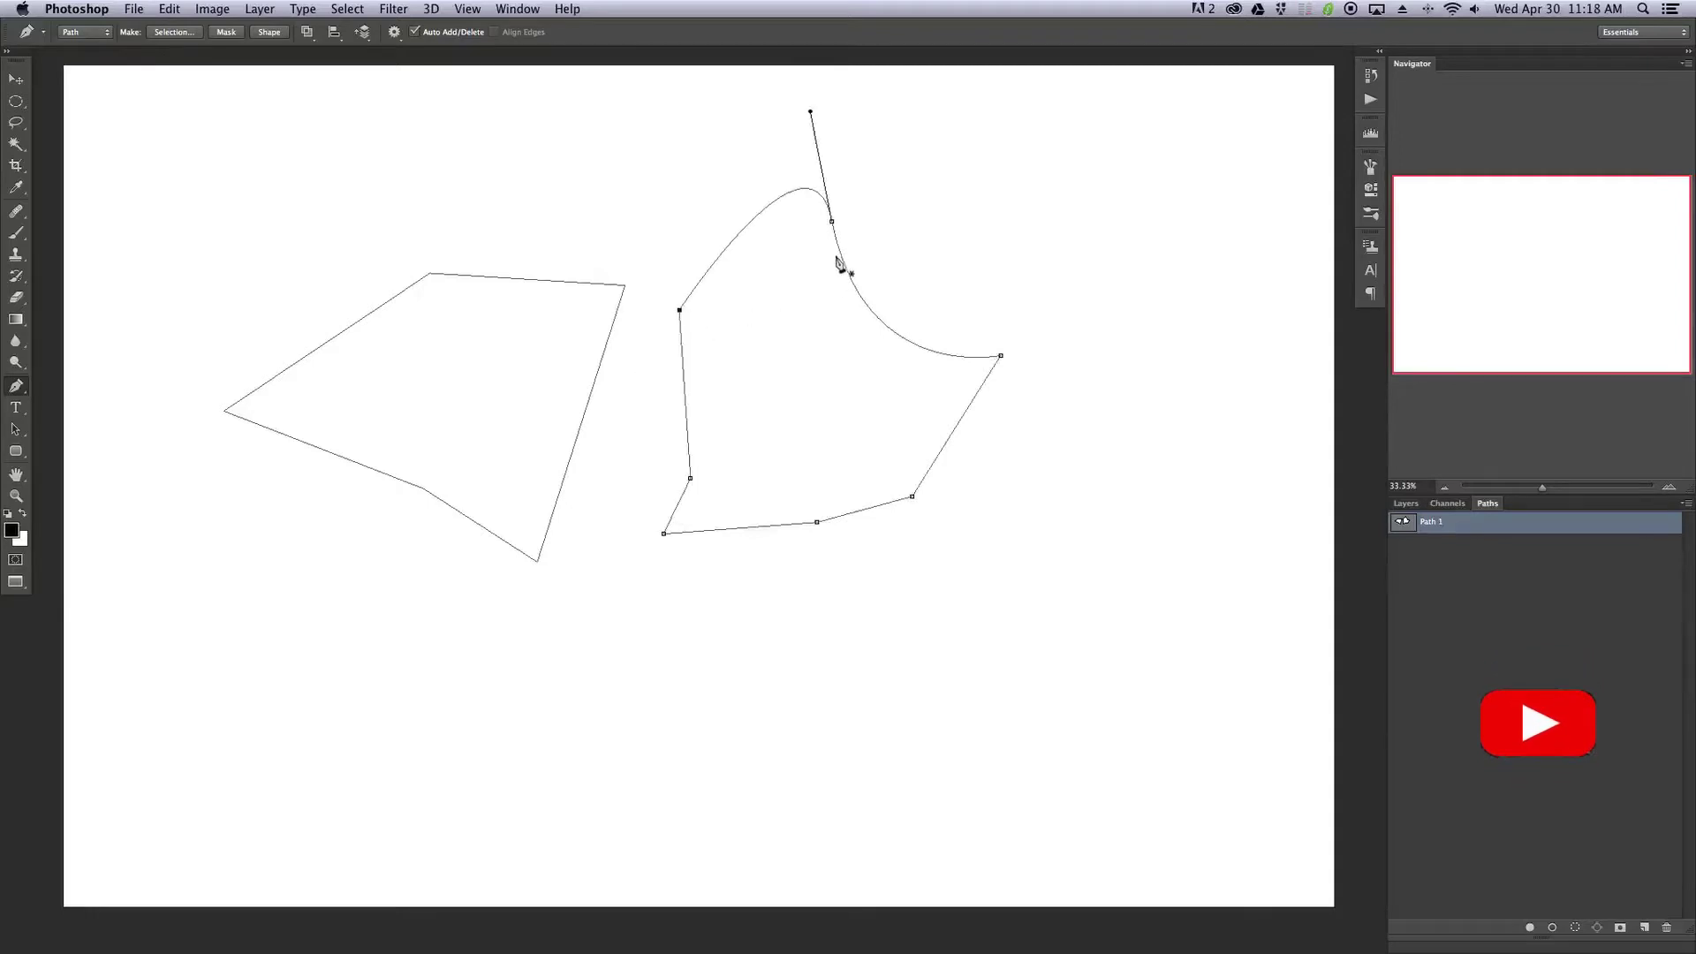
alt+click(831, 223)
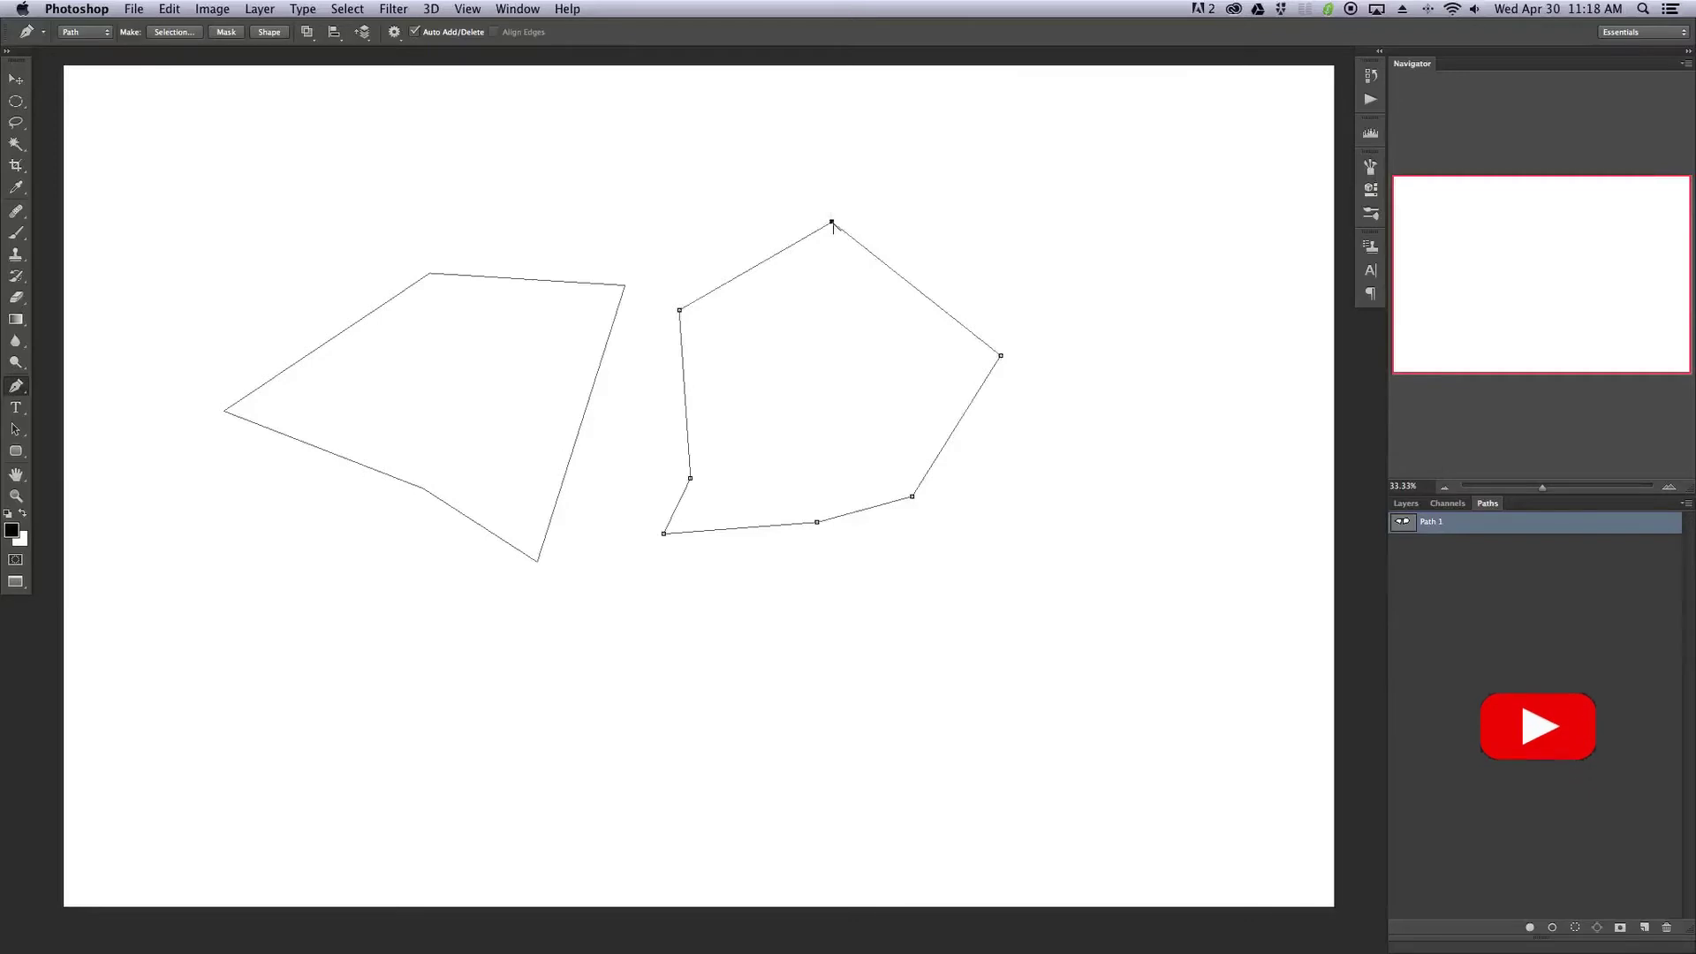
- Convert the second shape's top corner to a smooth point, raise it slightly, and swing its right direction handle independently into the shape
drag(832, 226, 935, 225)
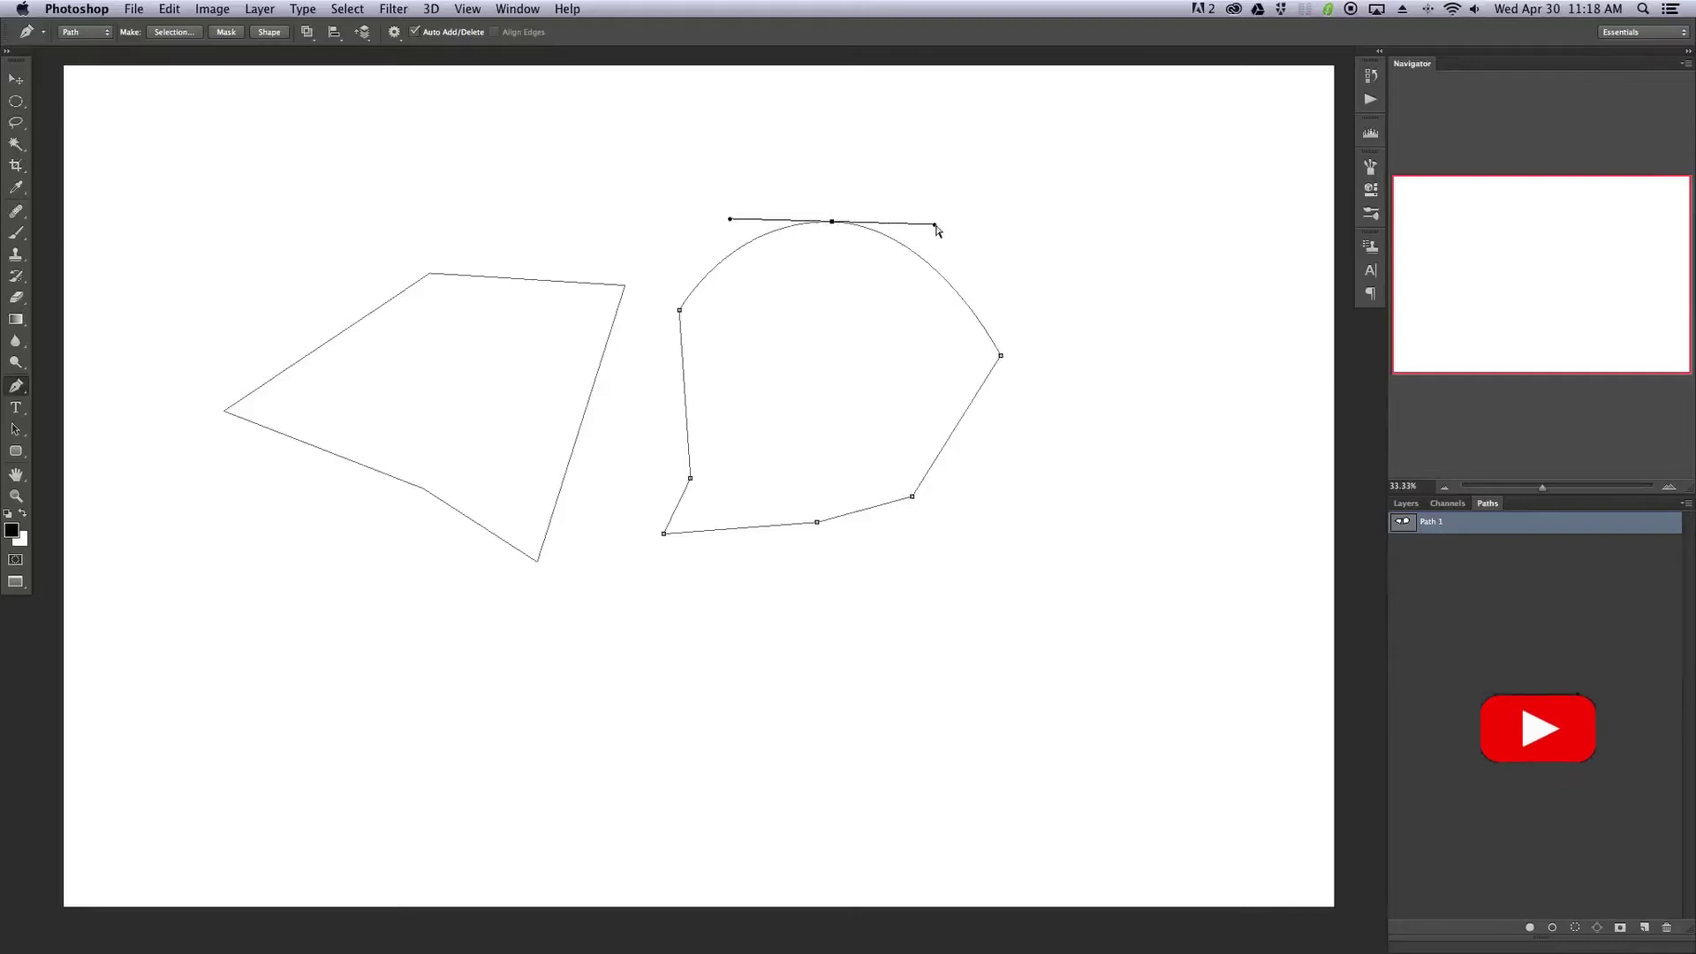
drag(935, 230, 942, 269)
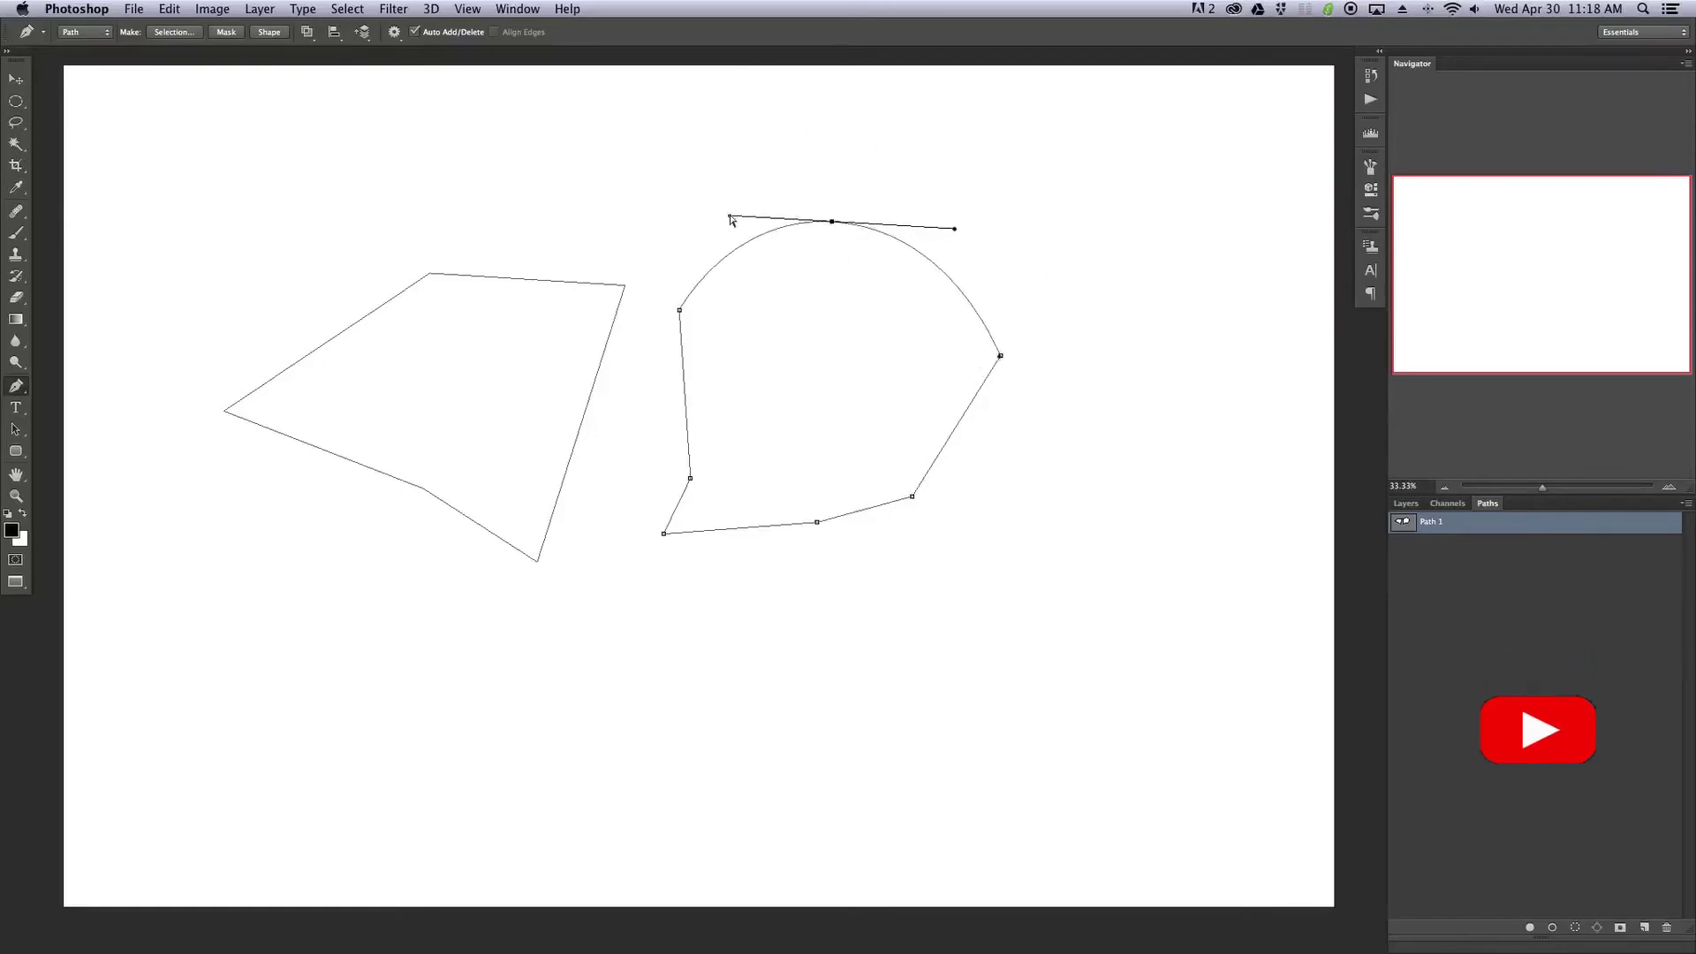
drag(730, 218, 708, 227)
drag(832, 228, 843, 191)
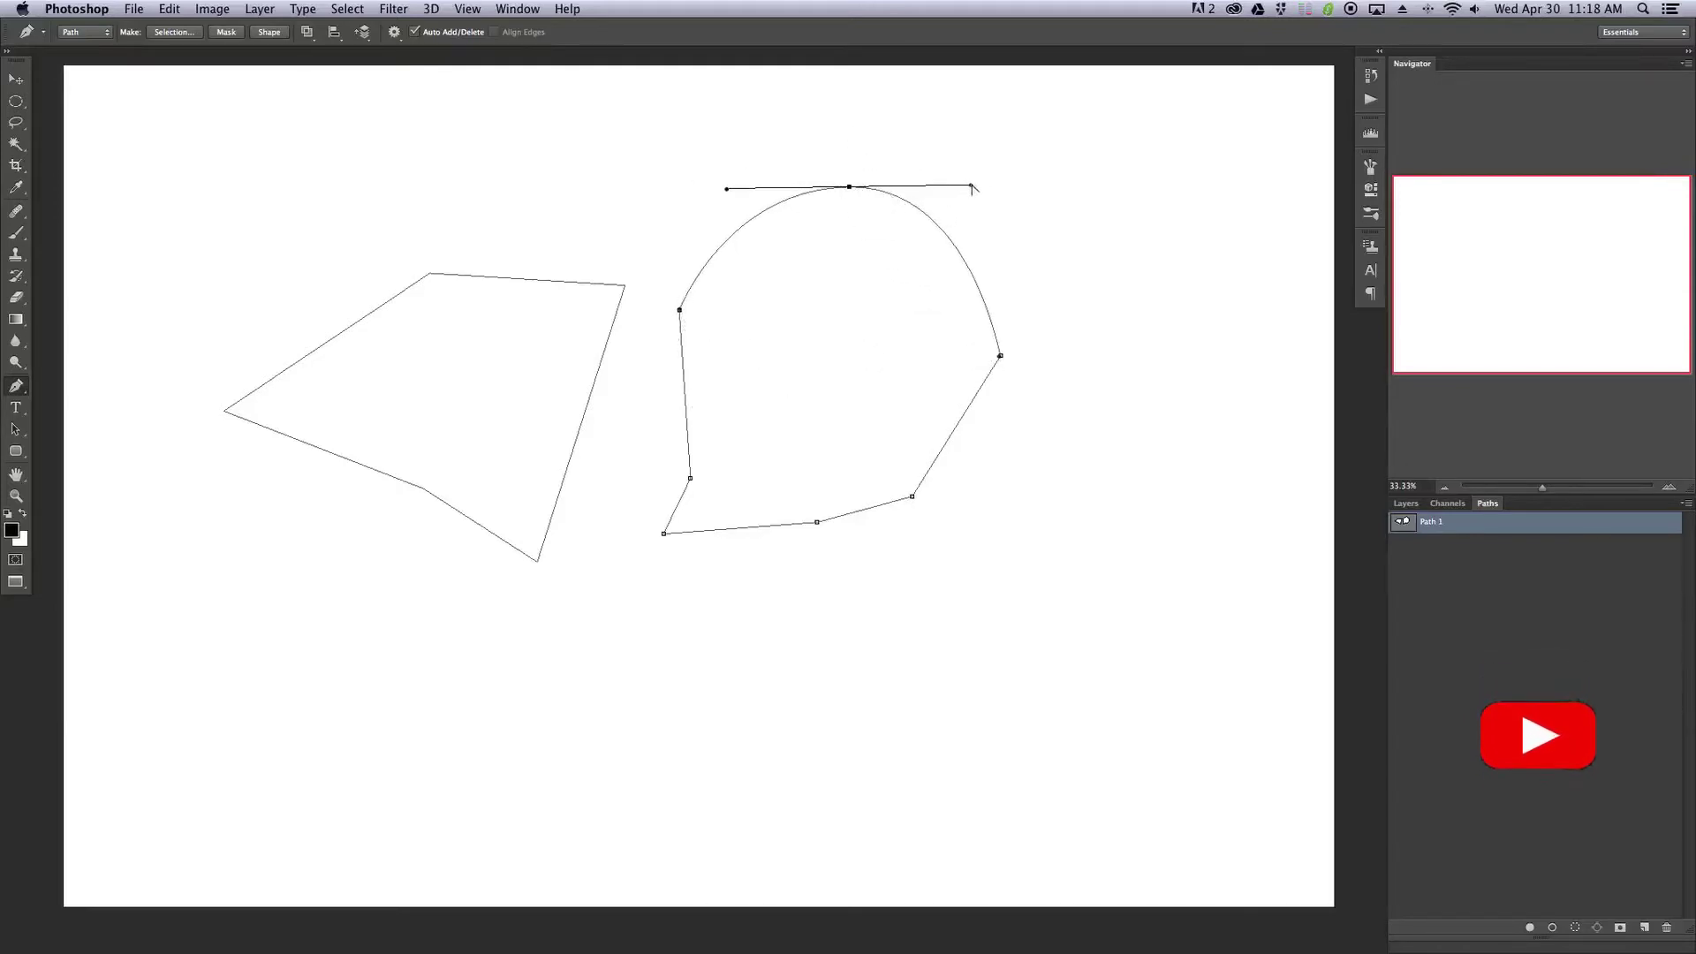
drag(971, 188, 740, 300)
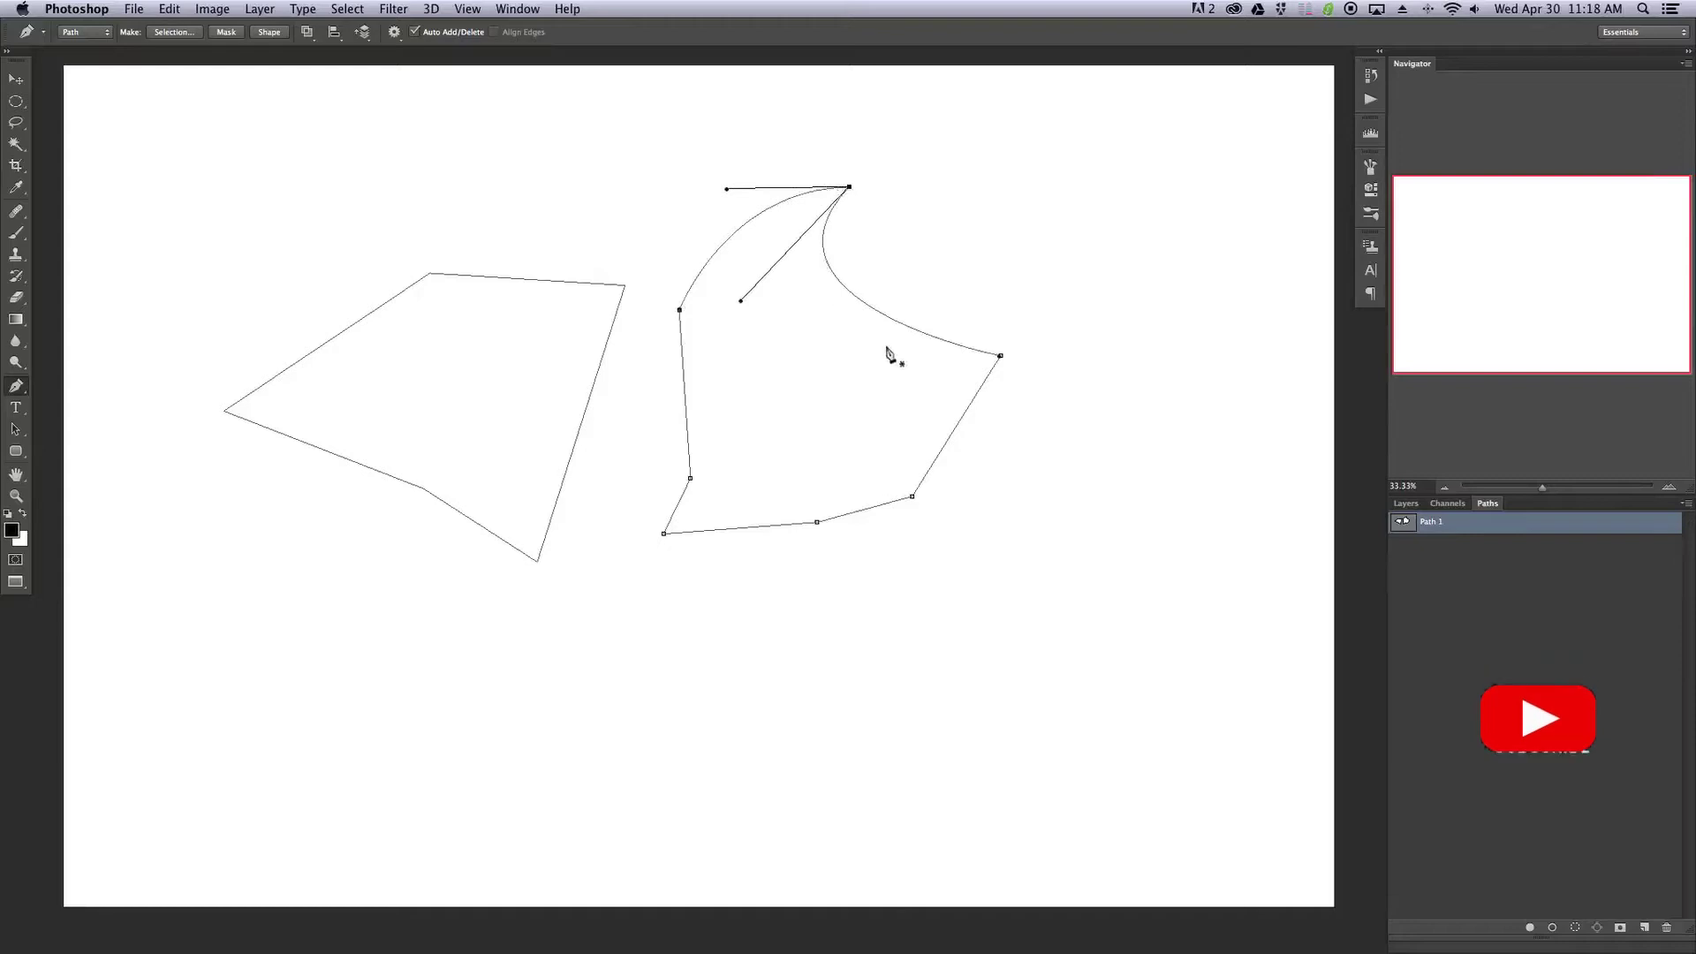
- Convert the second shape's rightmost corner to a smooth point and swing both direction handles independently into the shape, forming a sharp spike
drag(999, 356, 999, 287)
drag(1005, 426, 839, 355)
drag(1001, 288, 796, 410)
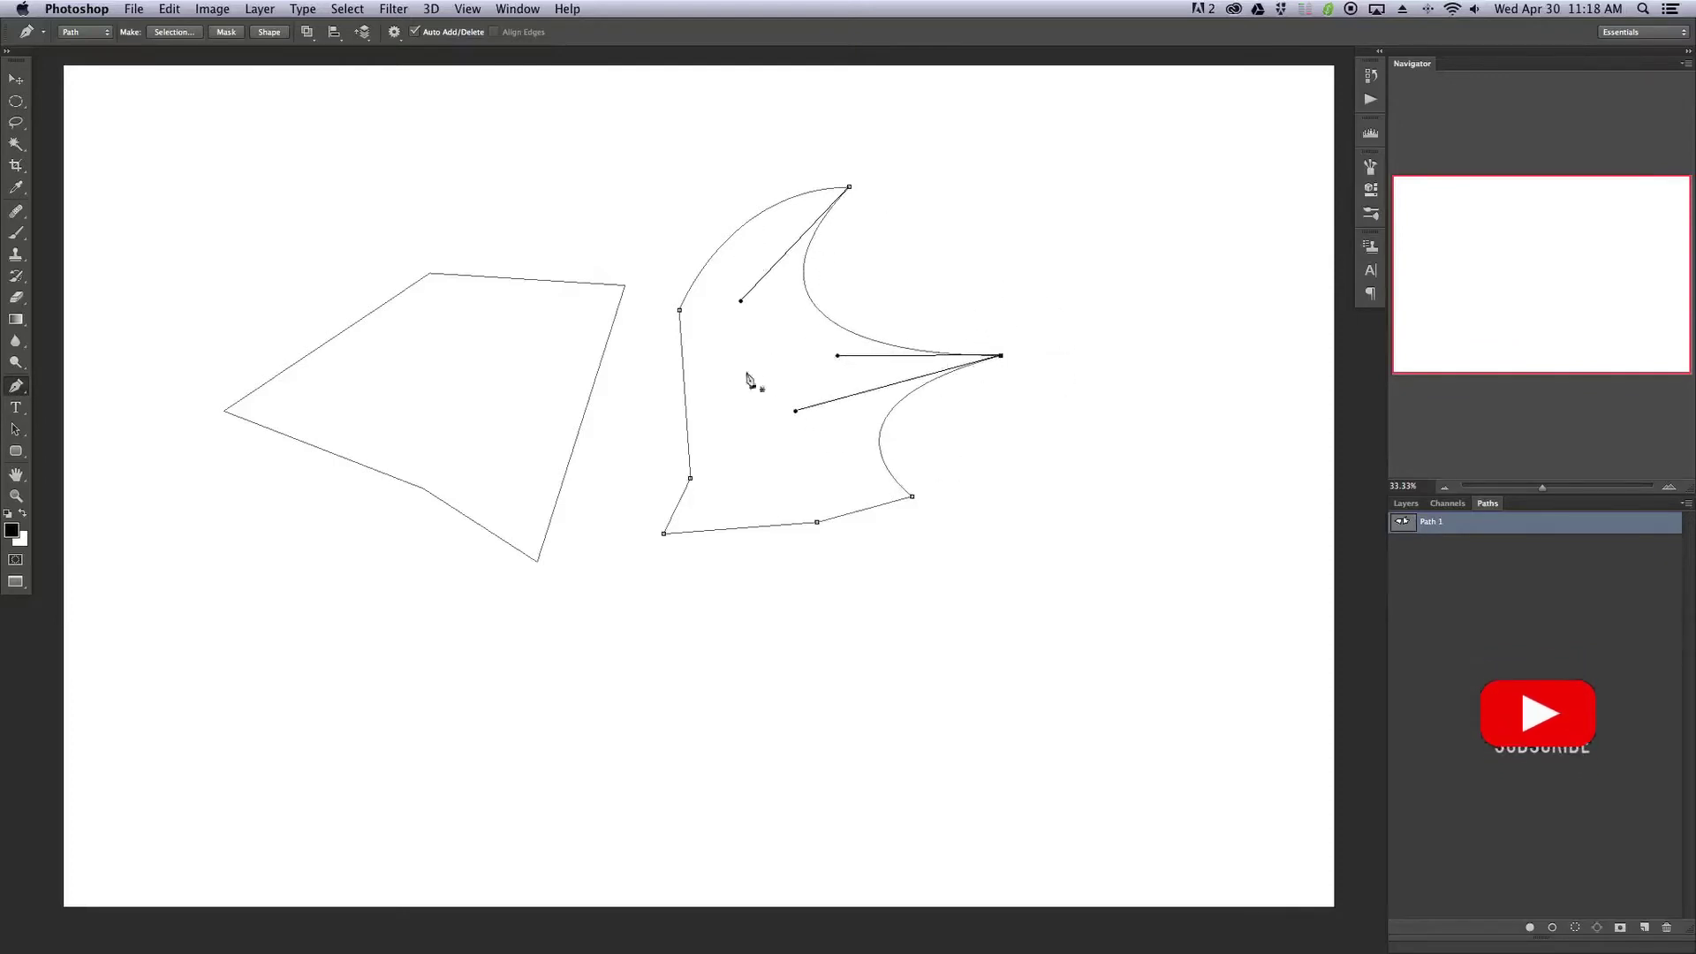
- Delete Path 1 from the document
drag(652, 467, 718, 500)
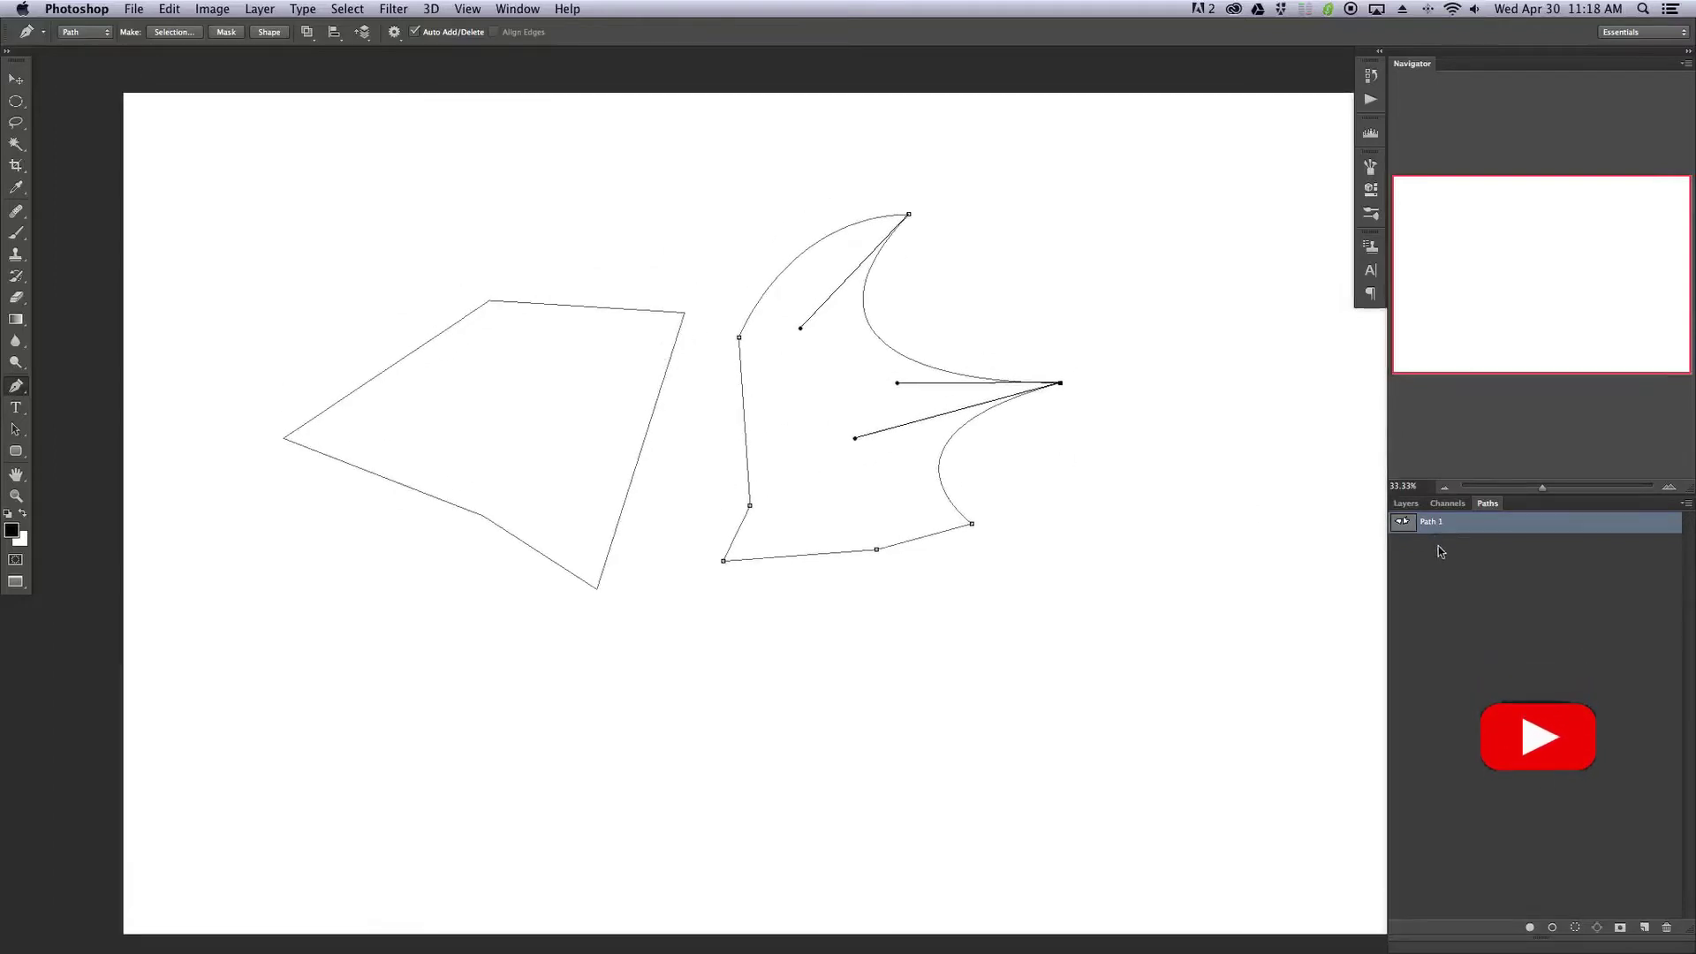
click(1666, 927)
click(979, 326)
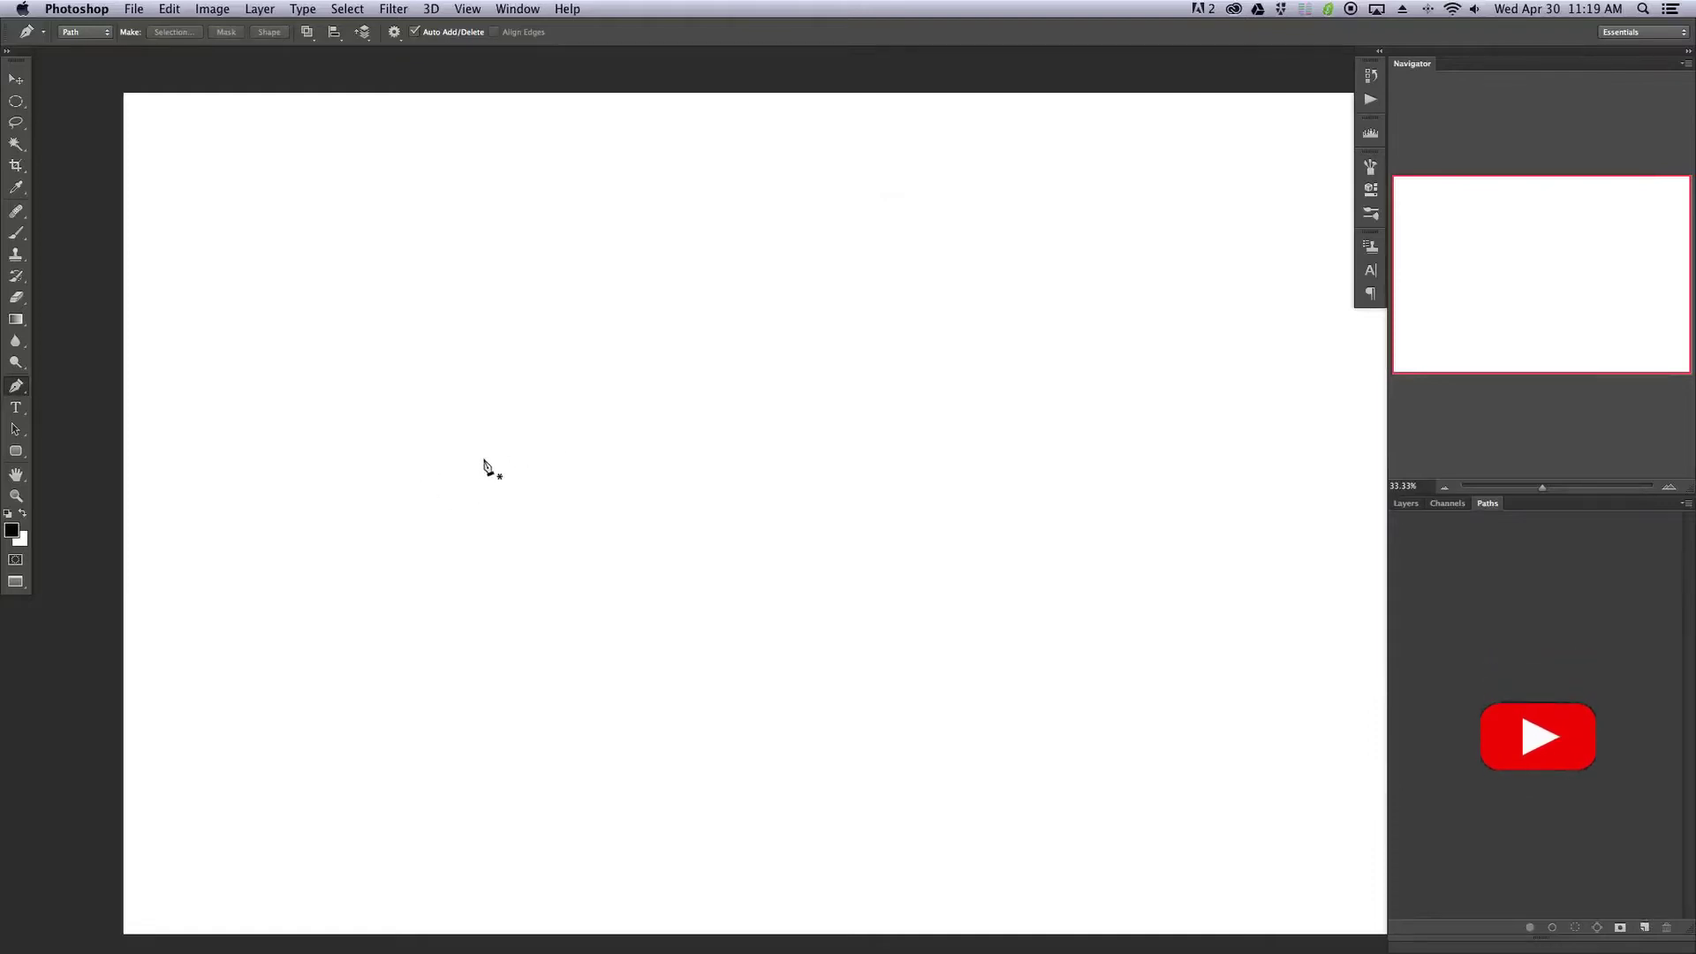
- Draw a closed bean-shaped path with five smooth anchor points, starting at its left tip and going clockwise
drag(498, 454, 542, 398)
drag(723, 338, 831, 340)
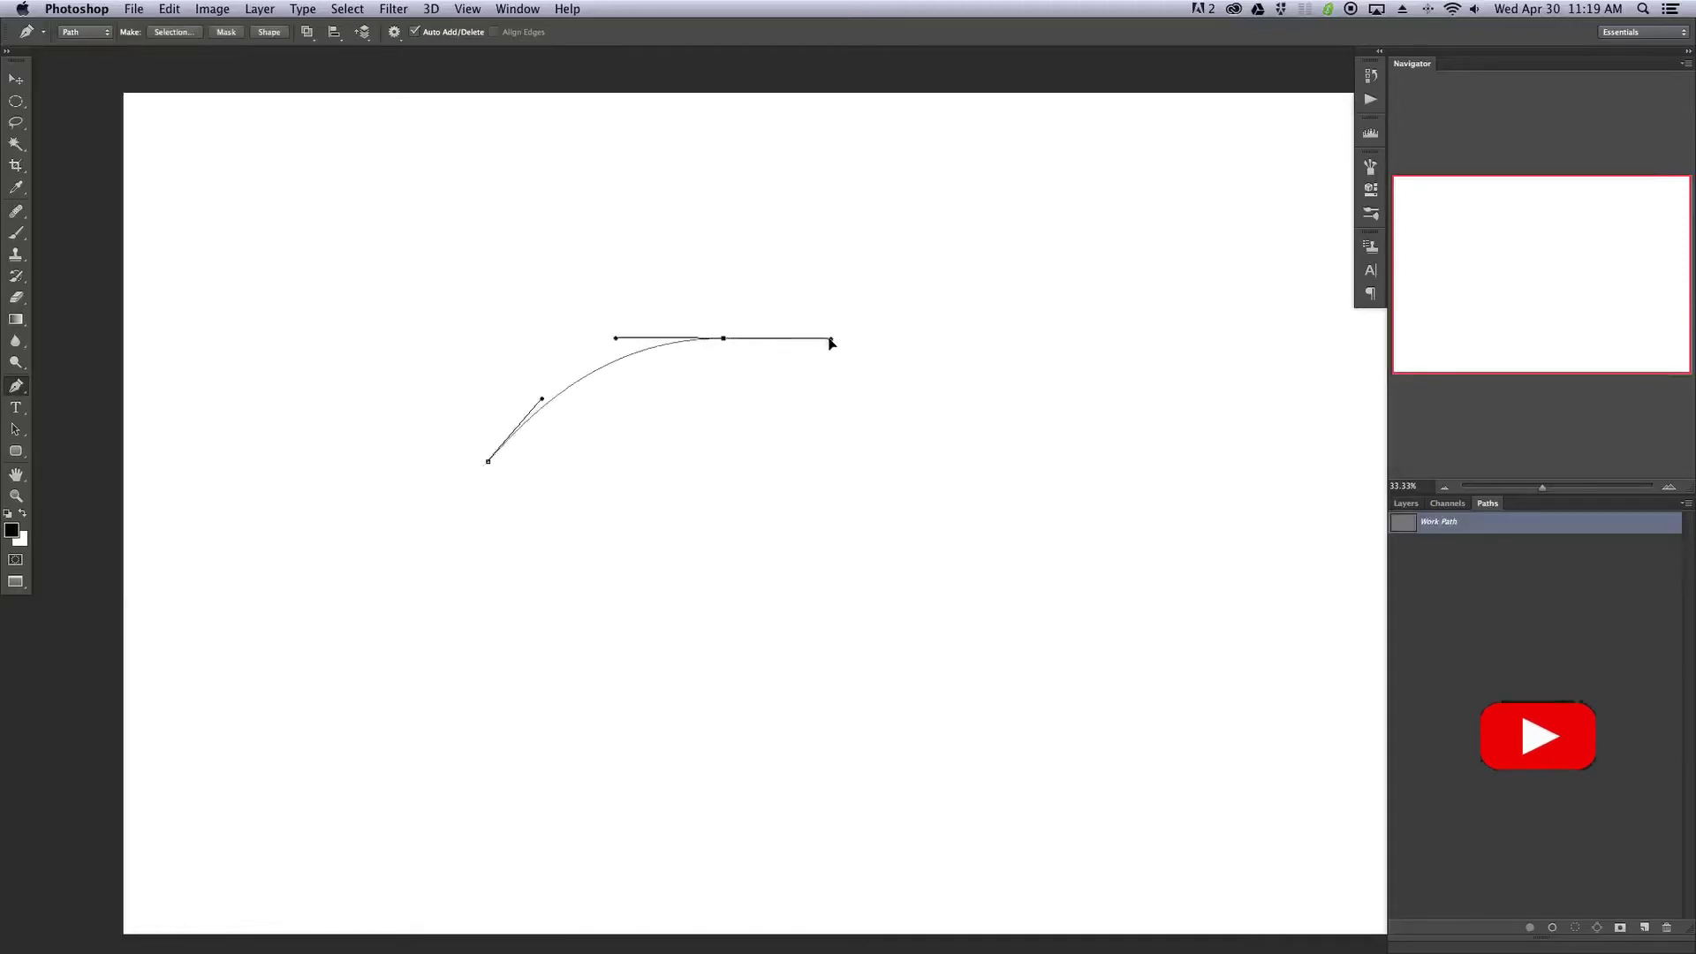
drag(1038, 486, 1062, 598)
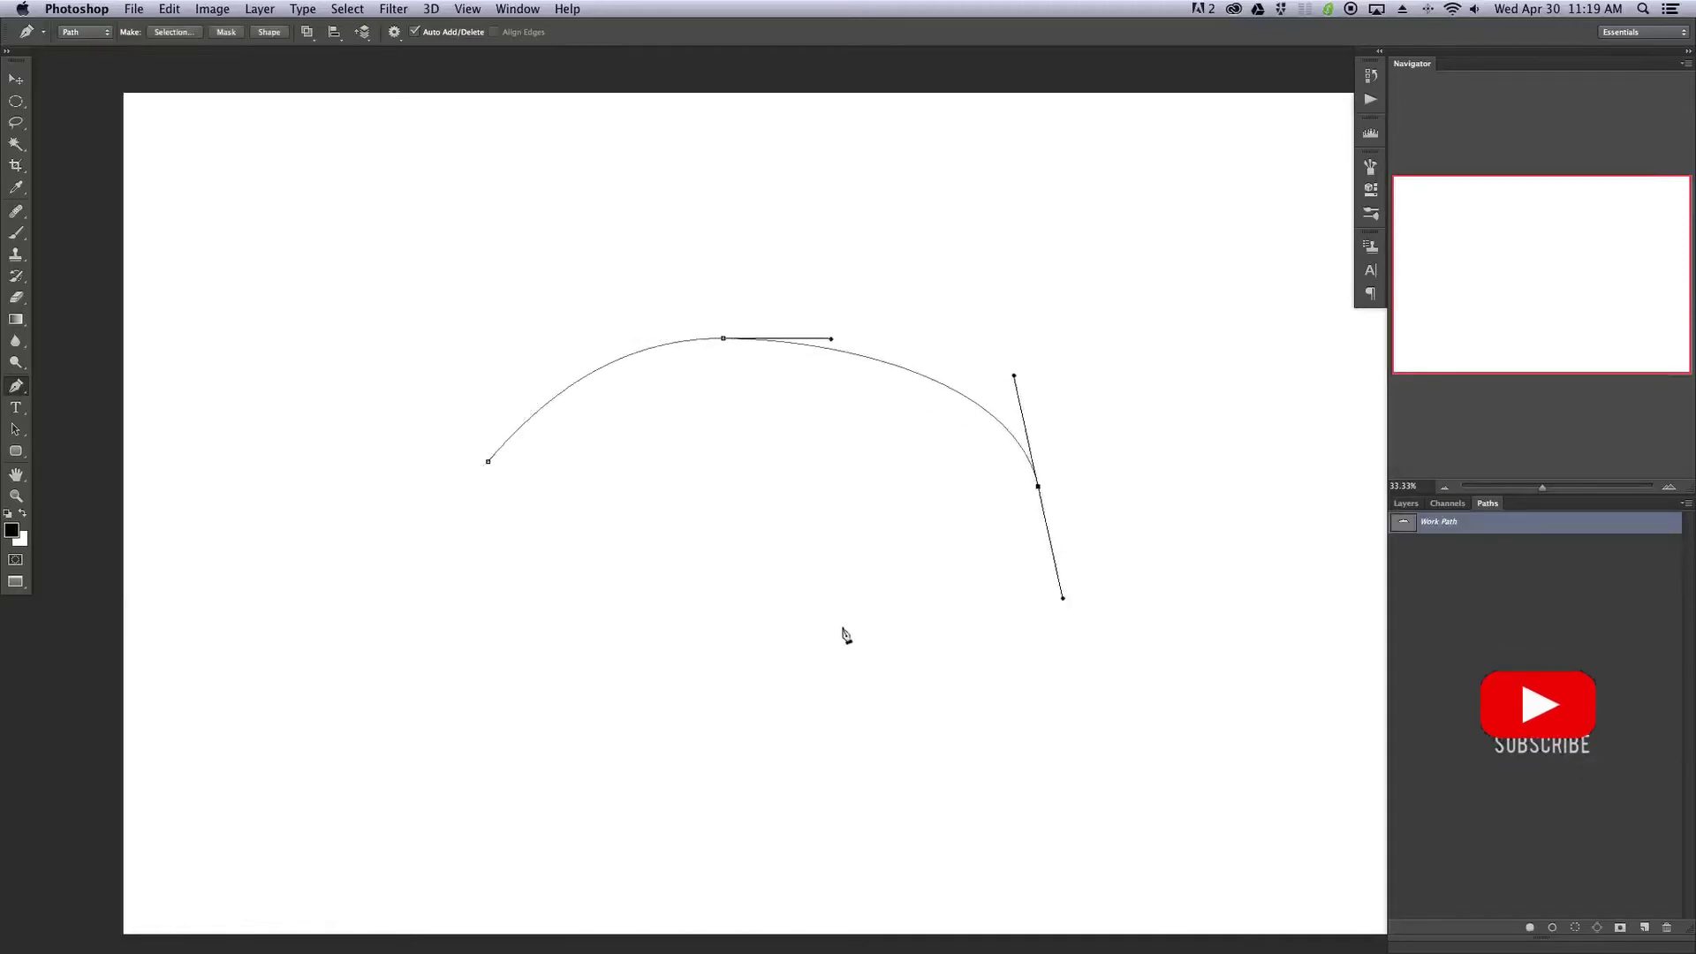
drag(843, 626, 766, 554)
drag(633, 489, 525, 521)
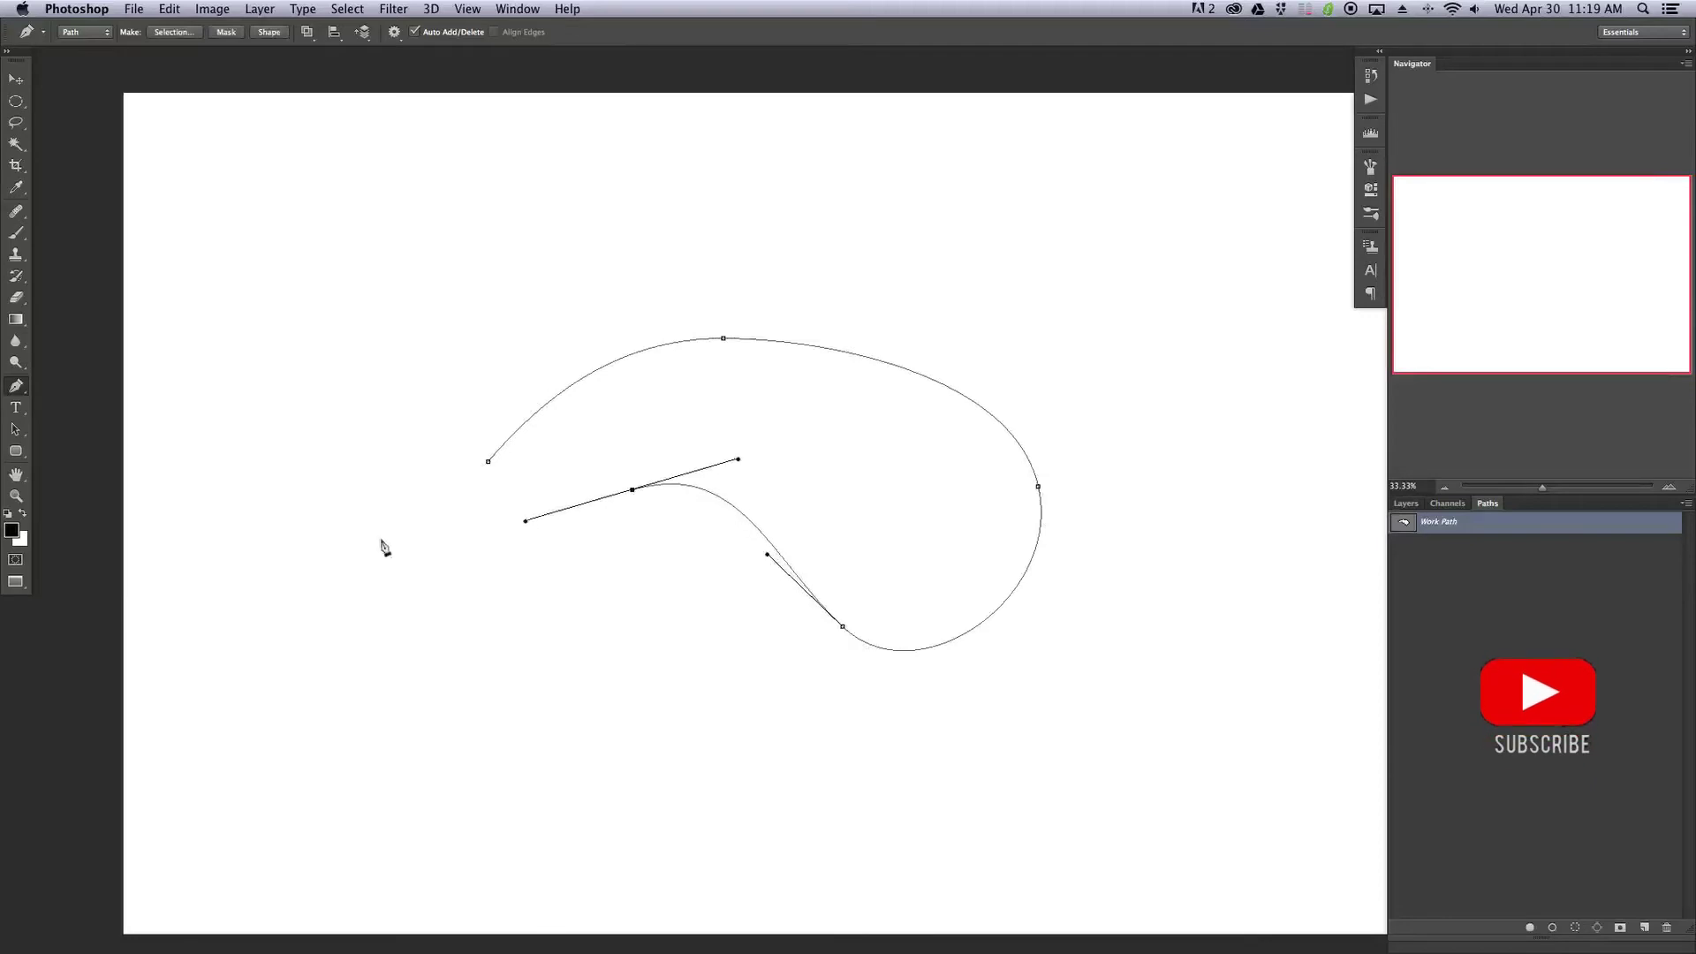
click(487, 463)
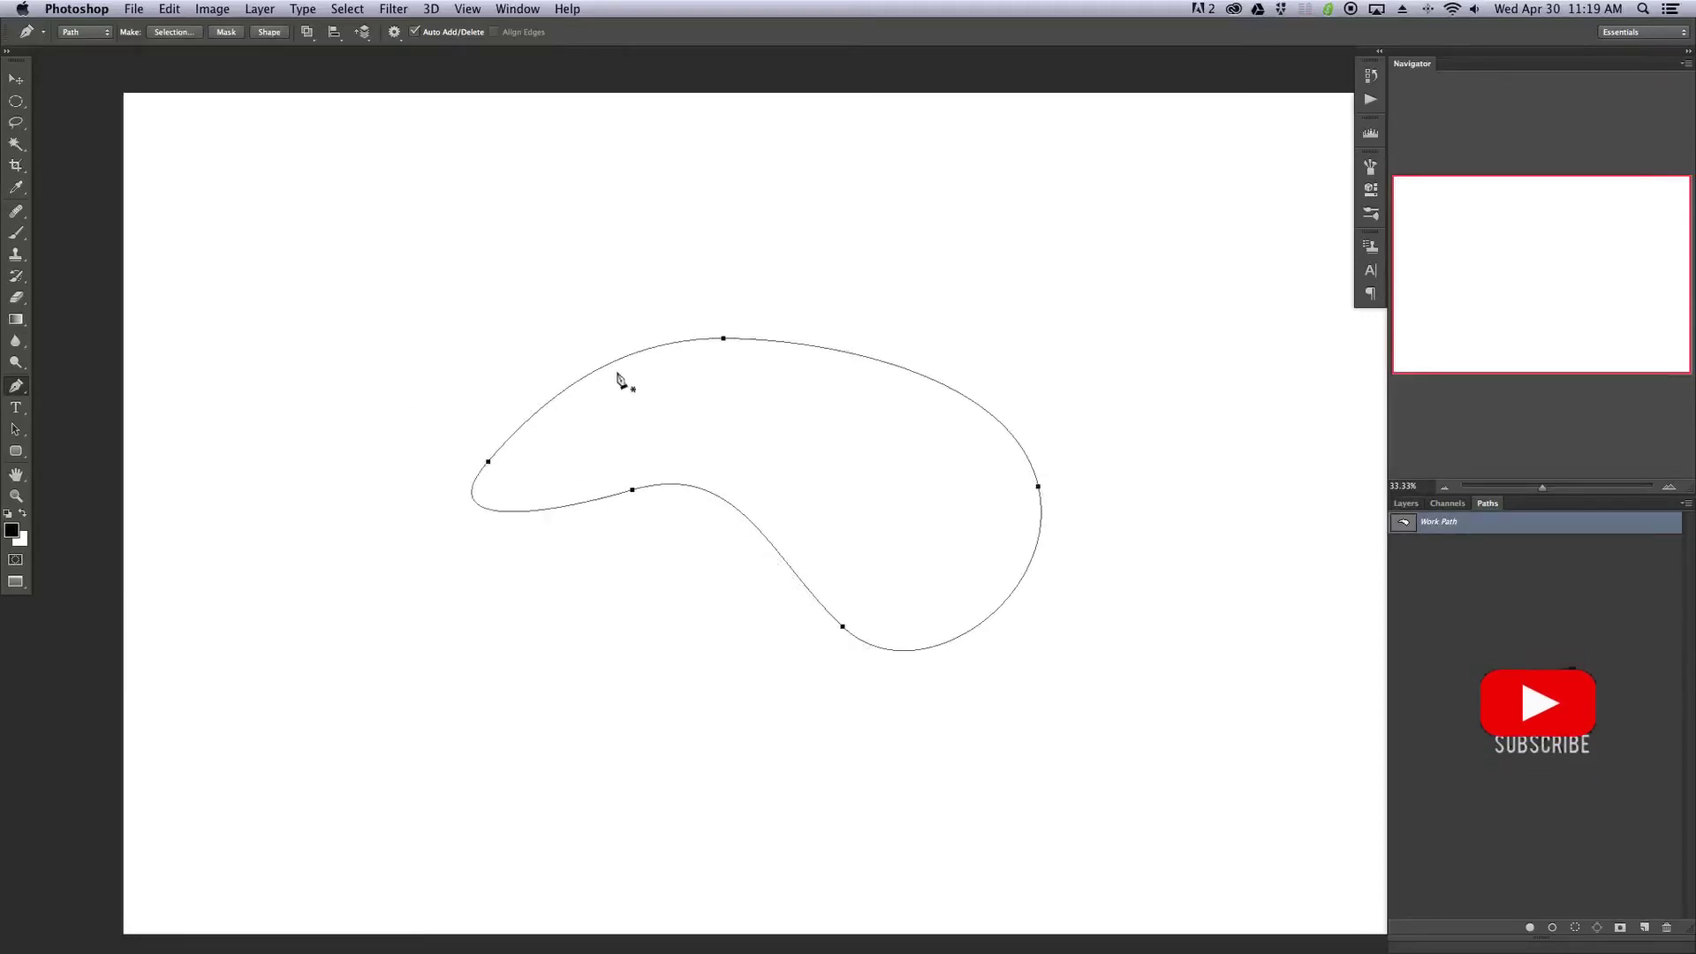
- Draw a smaller closed curved path with five smooth anchor points inside the bean shape, following its outline
key(space)
drag(770, 600, 741, 577)
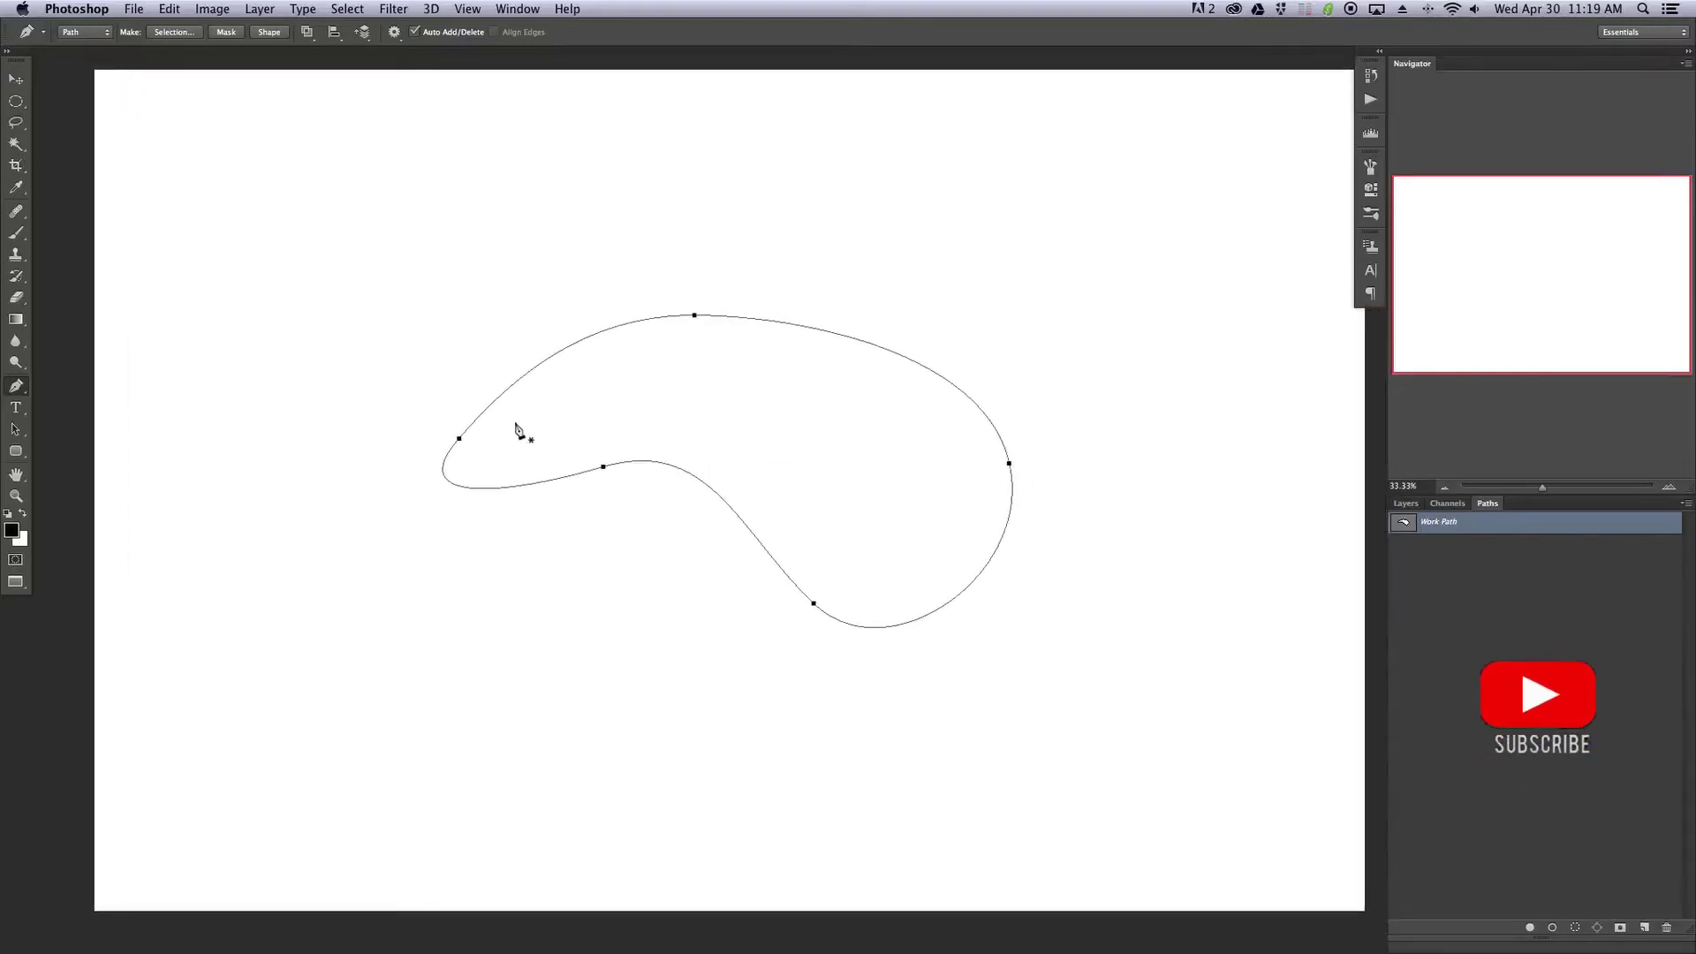
drag(707, 354, 799, 367)
drag(970, 489, 955, 560)
drag(844, 536, 795, 469)
drag(591, 431, 522, 453)
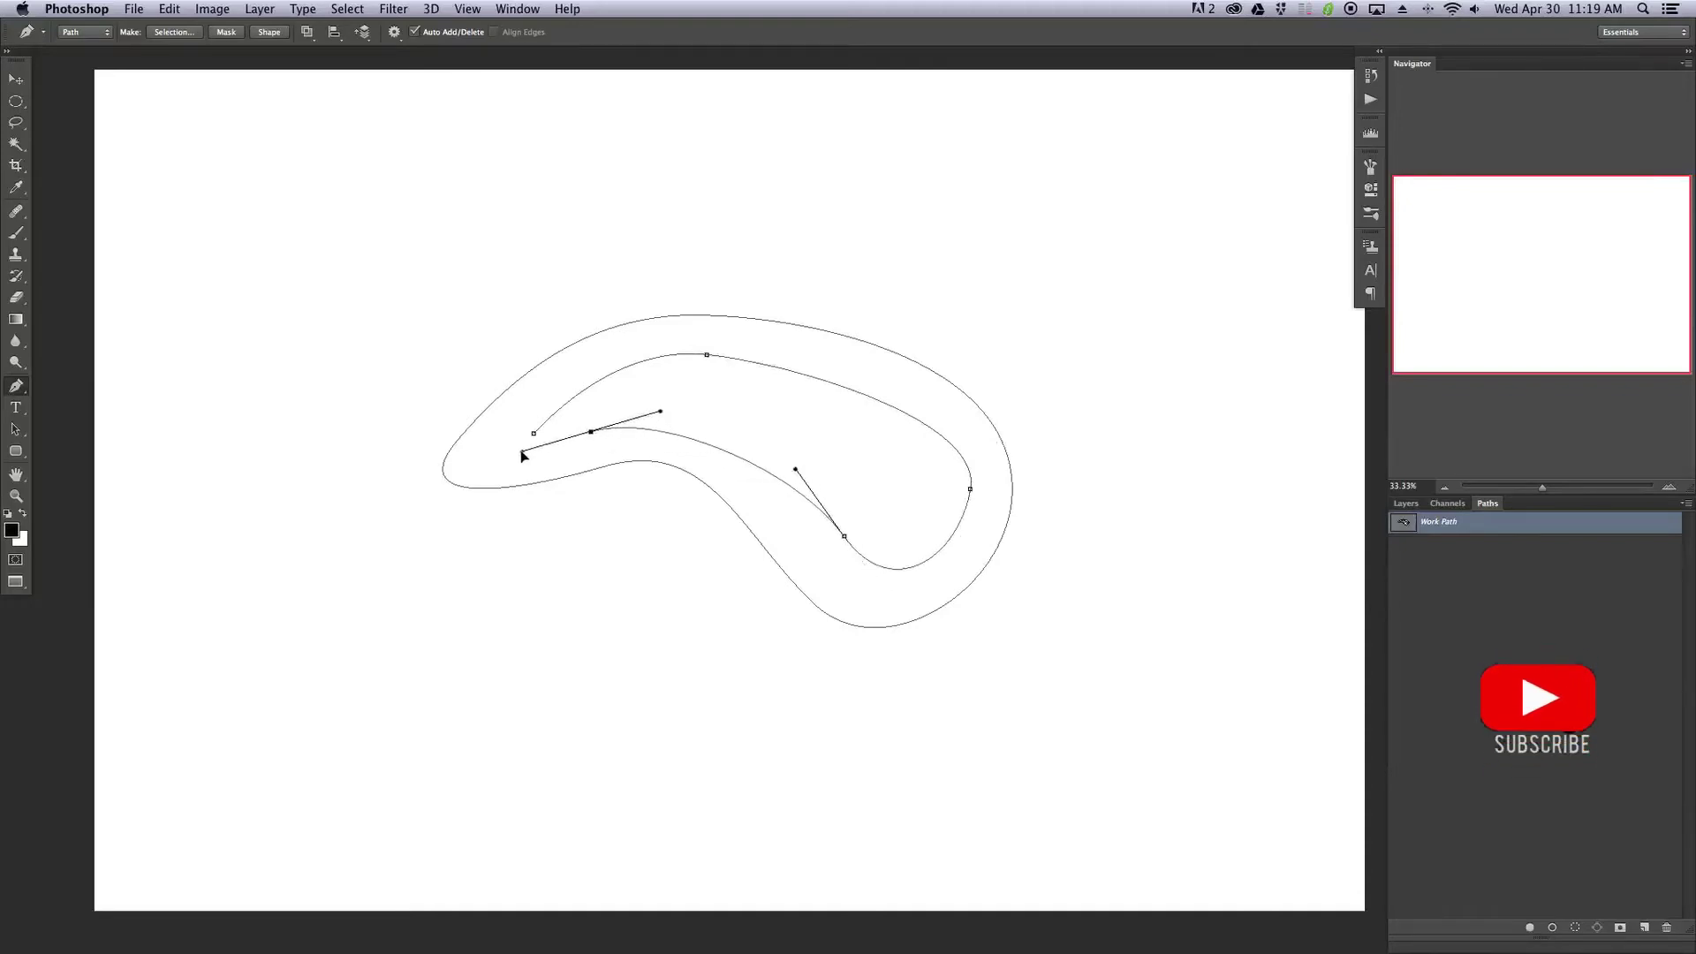
click(534, 435)
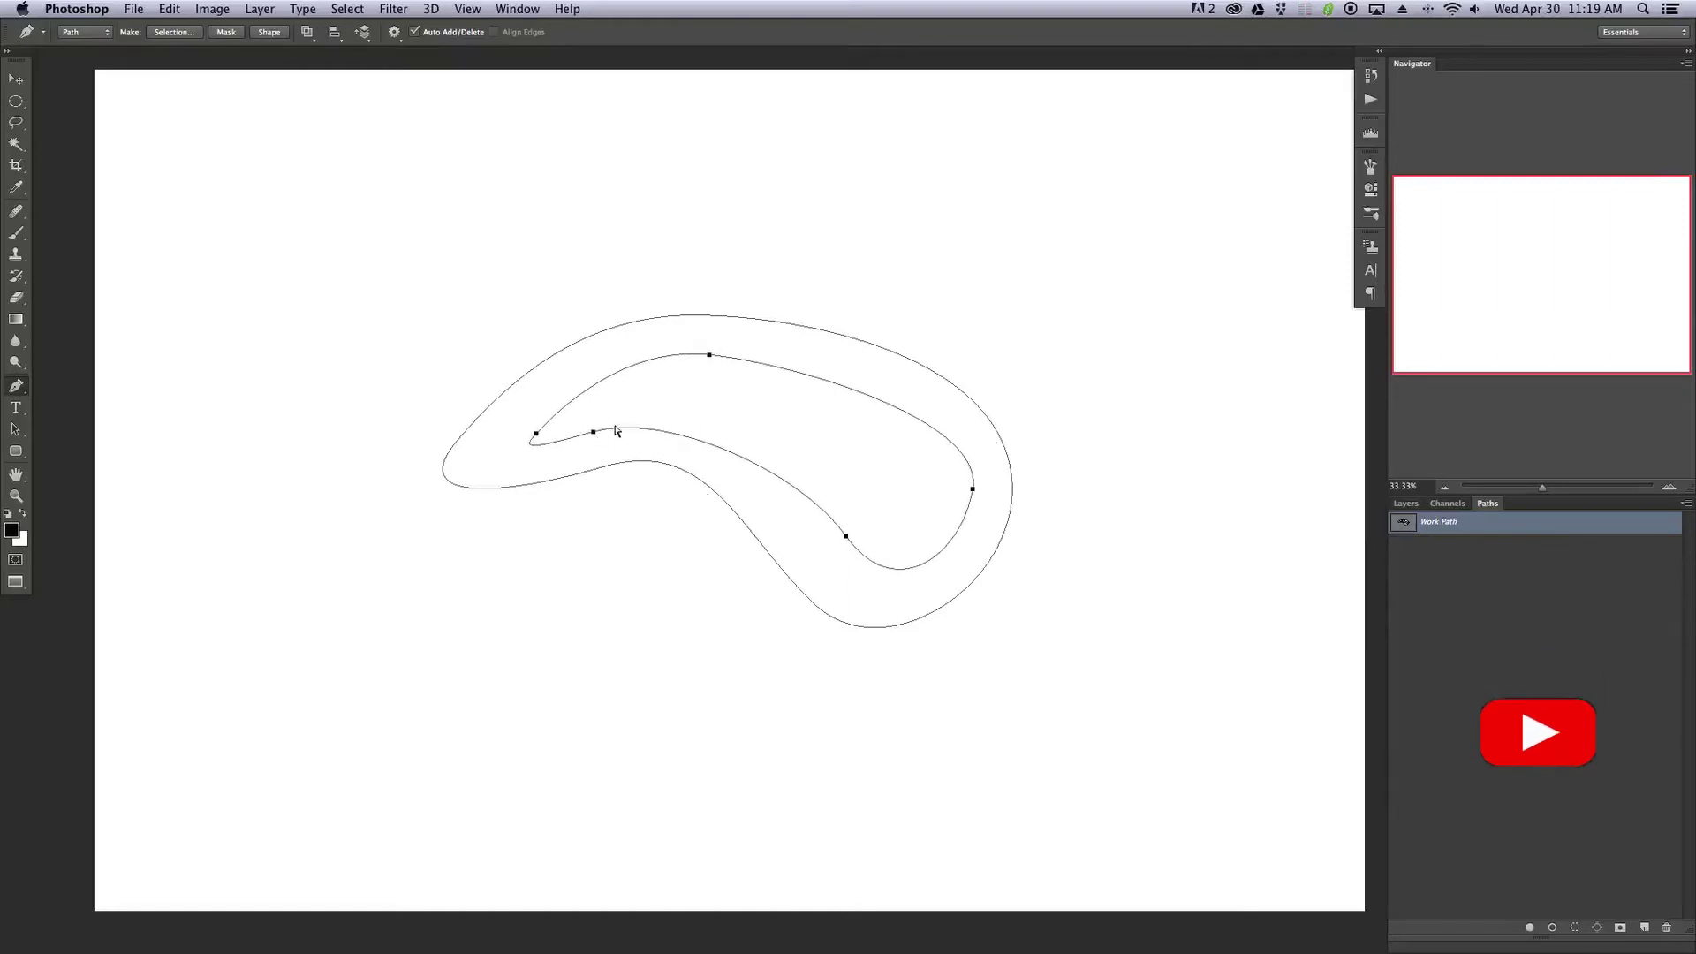
- Reposition the inner path's two lower points and right point, and lengthen the right point's lower handle to follow the outer curve
super+click(593, 432)
drag(594, 433, 605, 436)
drag(847, 537, 797, 514)
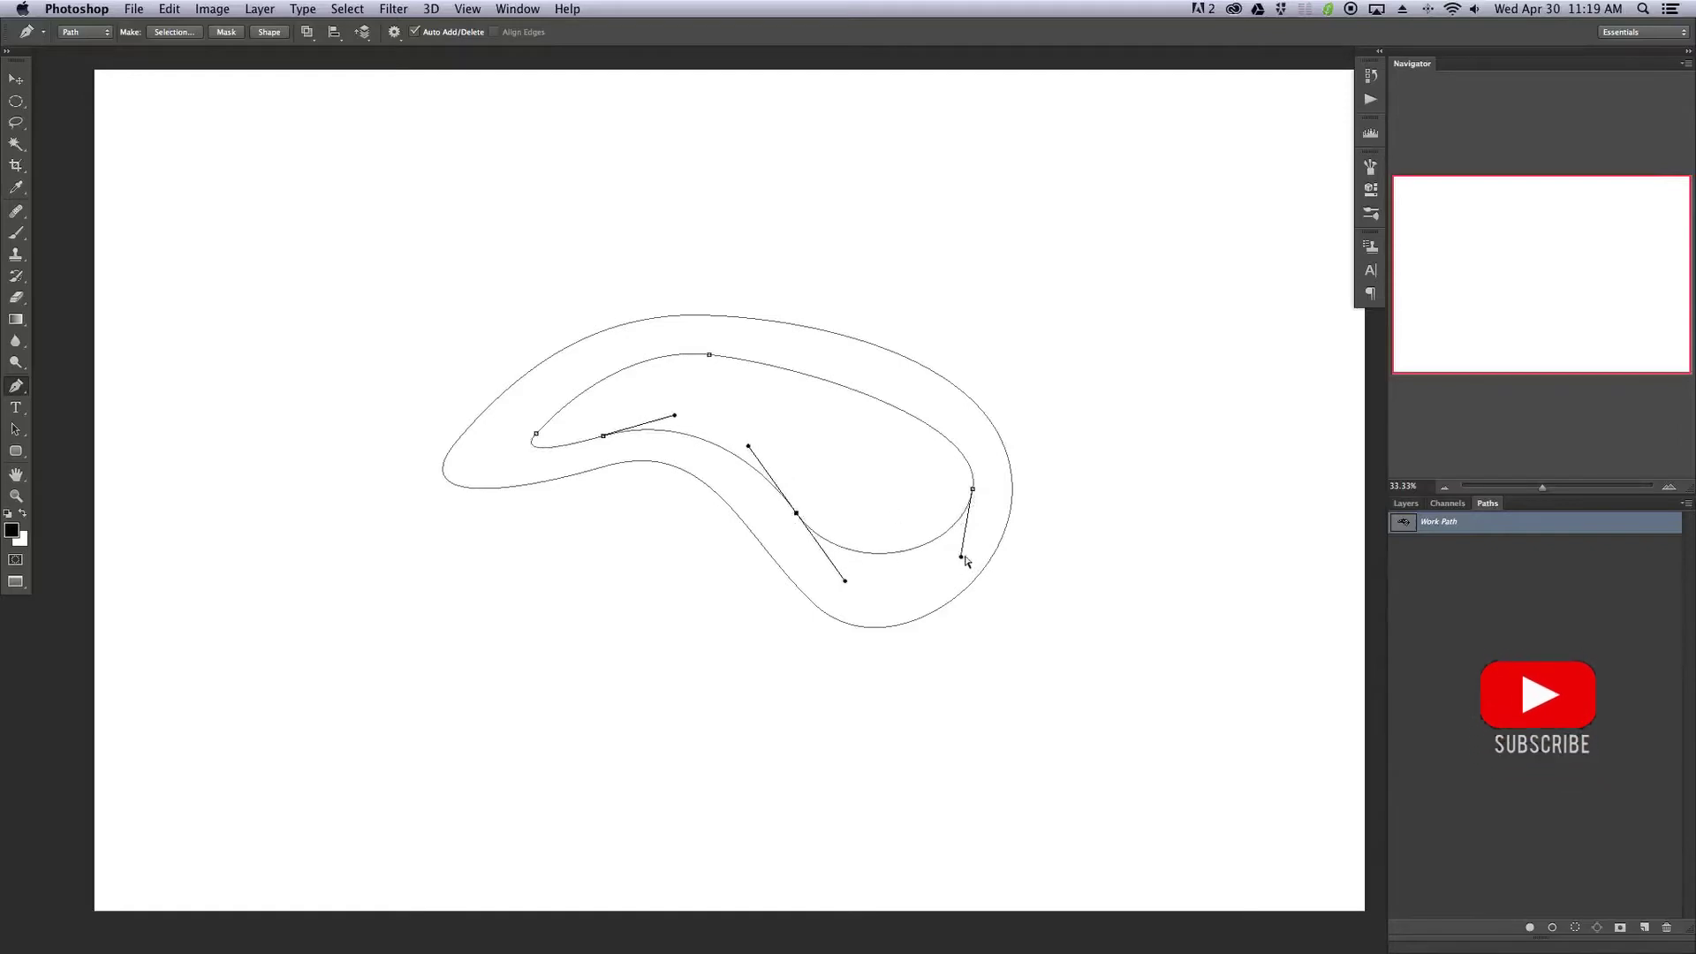
drag(965, 561, 944, 600)
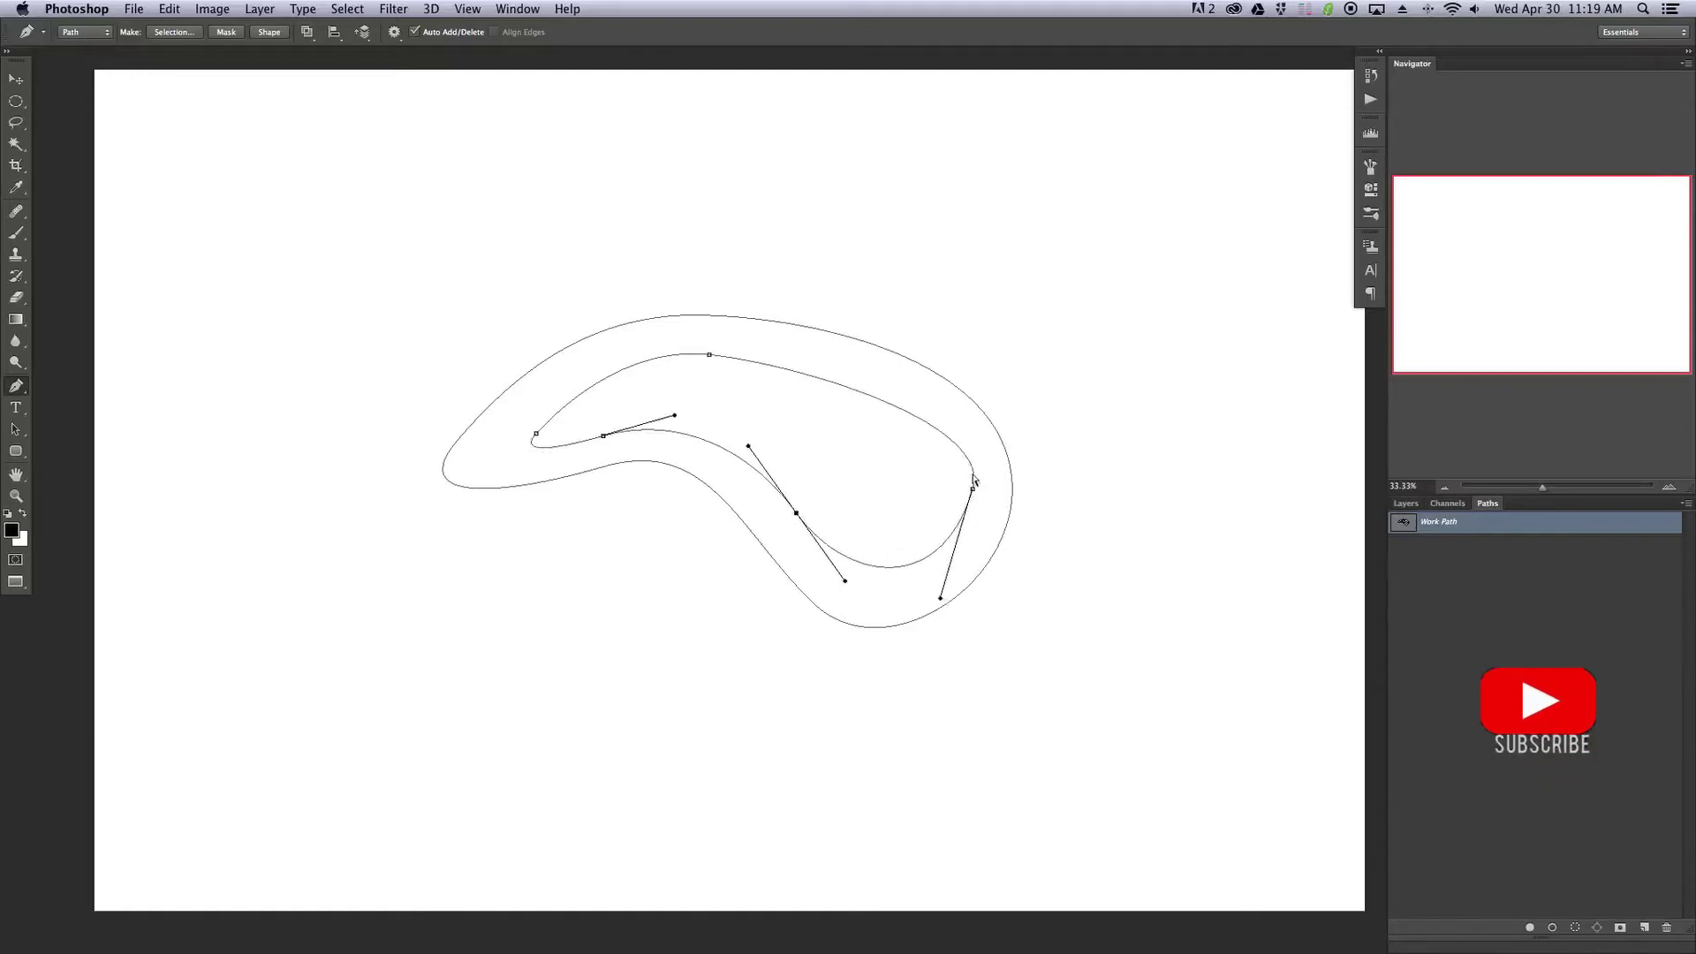
drag(972, 488, 960, 501)
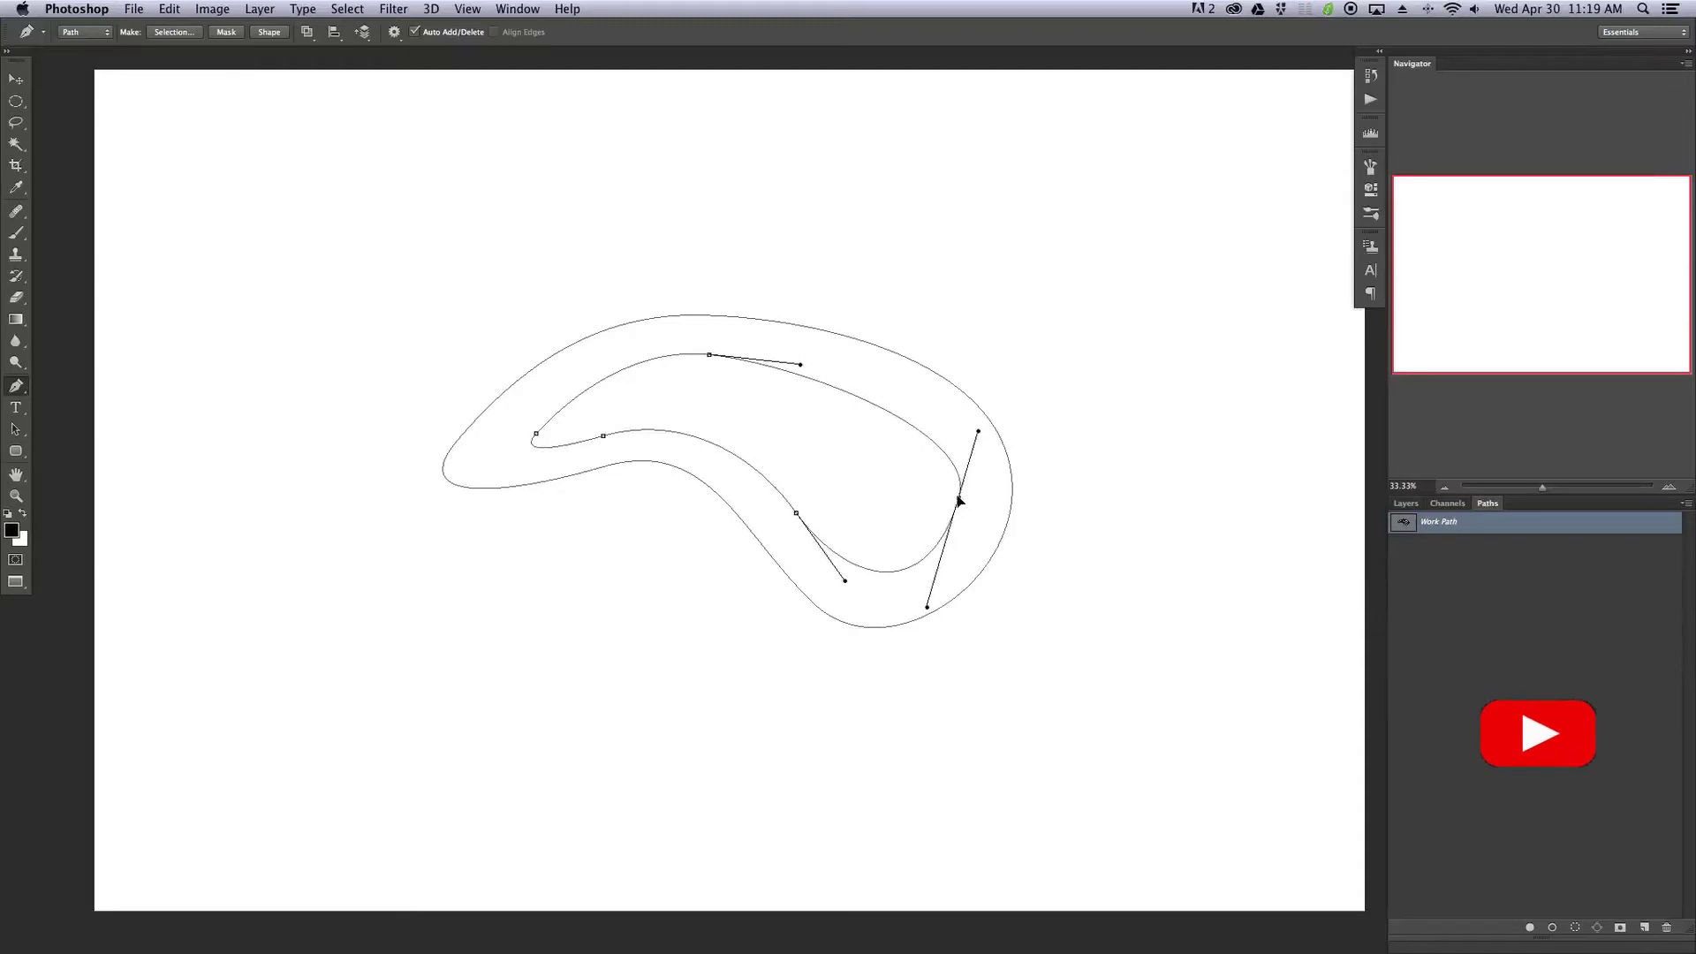
- Reposition the inner path's left tip and top point, lengthen the top point's direction handles, and deselect the path
mouse_move(711, 360)
mouse_down()
mouse_move(729, 369)
mouse_move(700, 368)
mouse_up()
drag(534, 435, 614, 427)
click(705, 364)
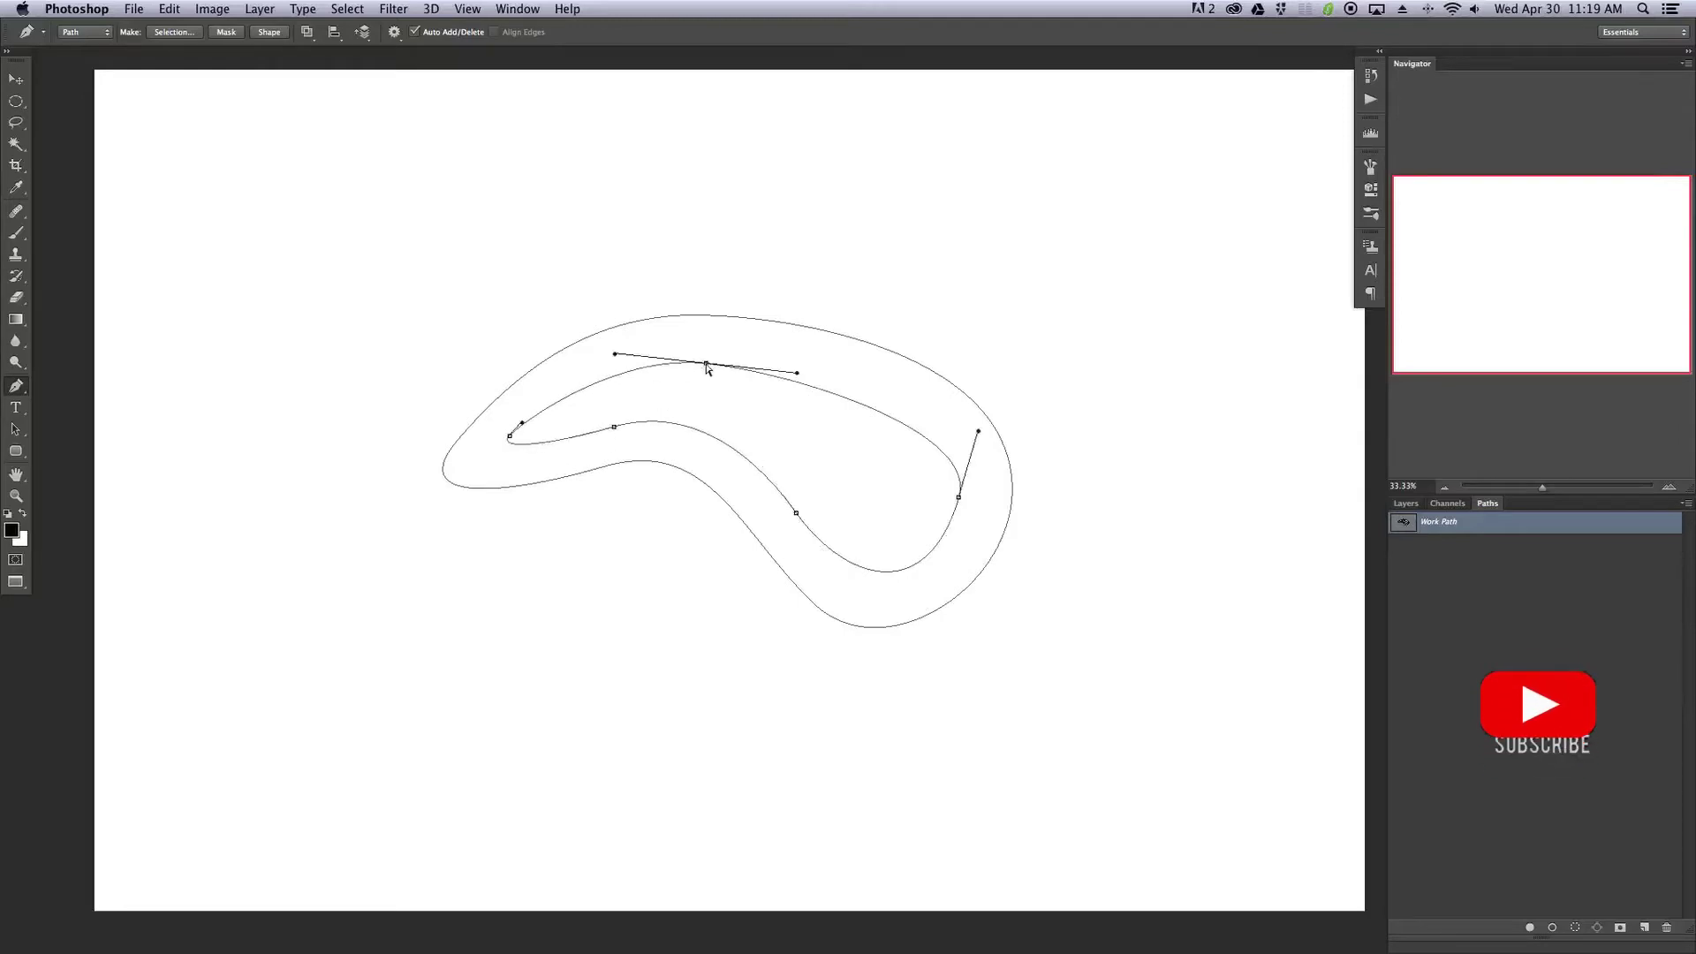
drag(616, 354, 585, 347)
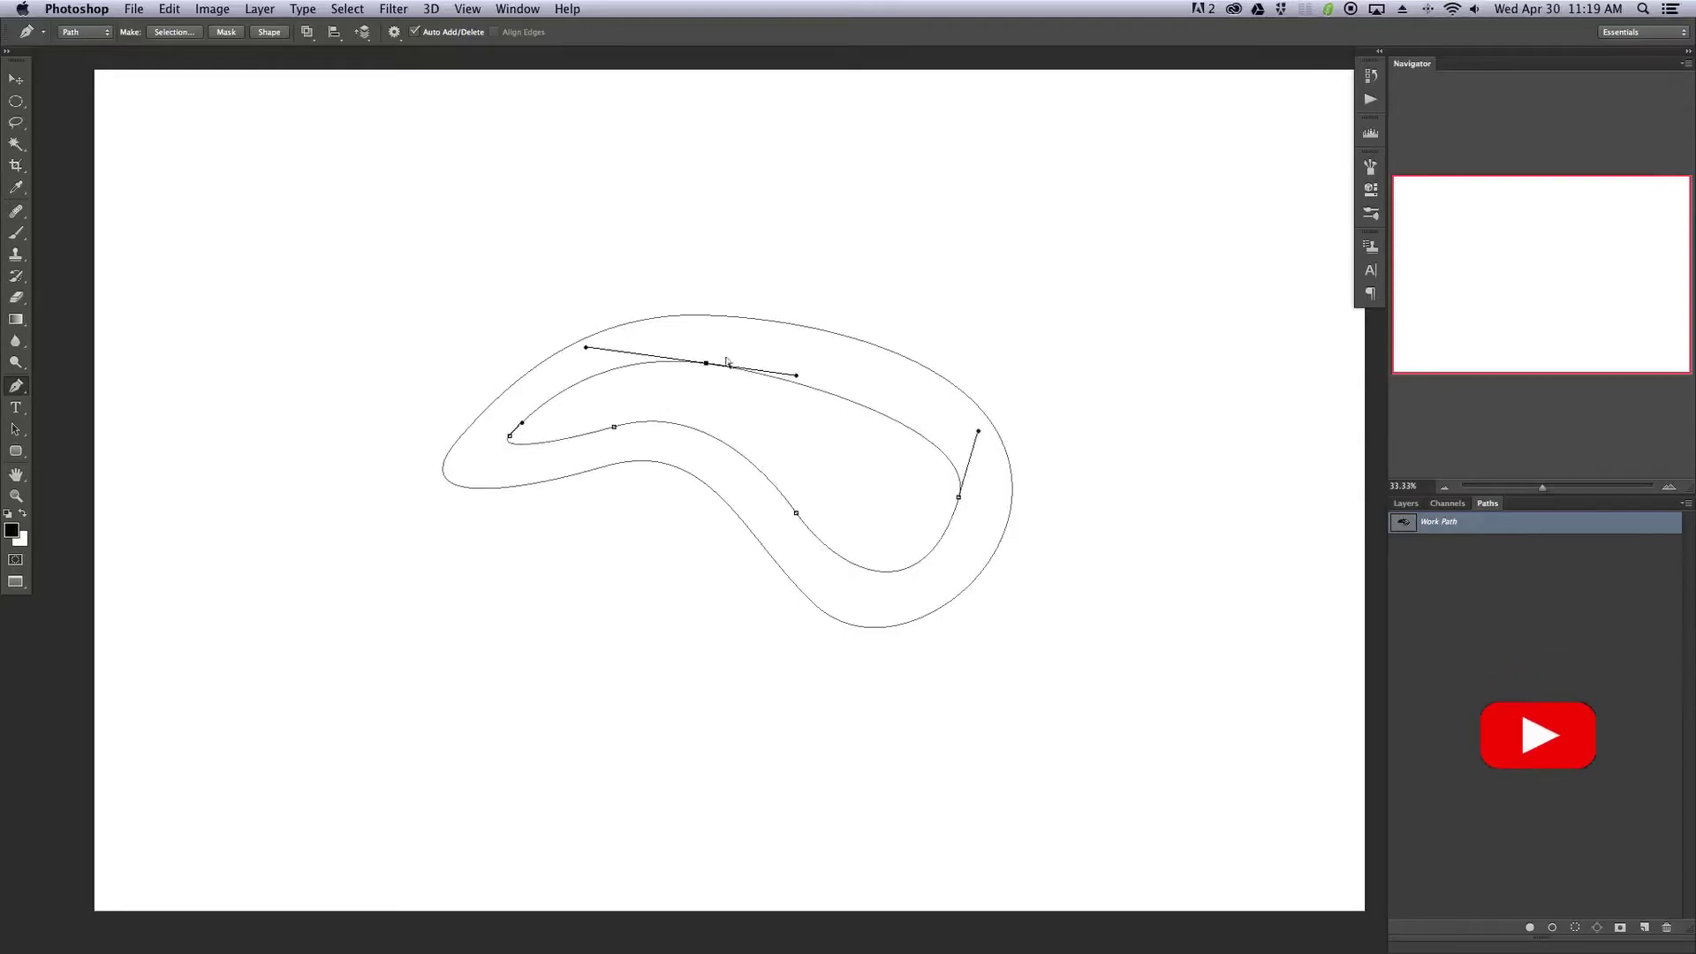
drag(800, 378, 823, 369)
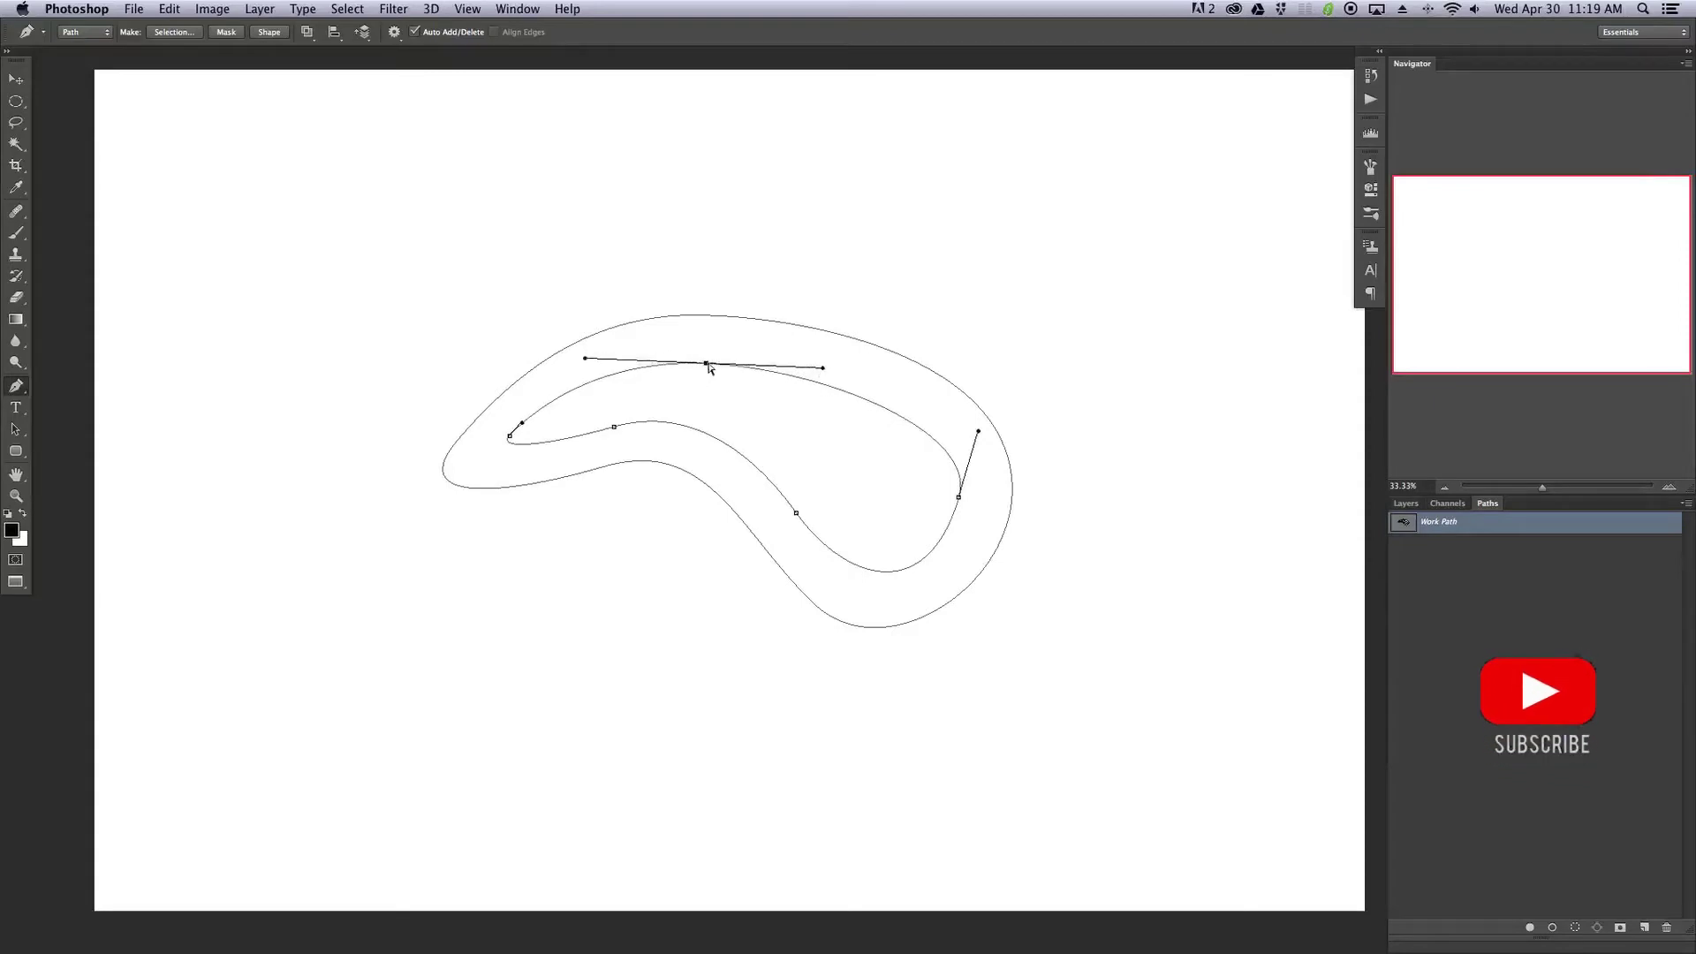
drag(709, 367, 701, 351)
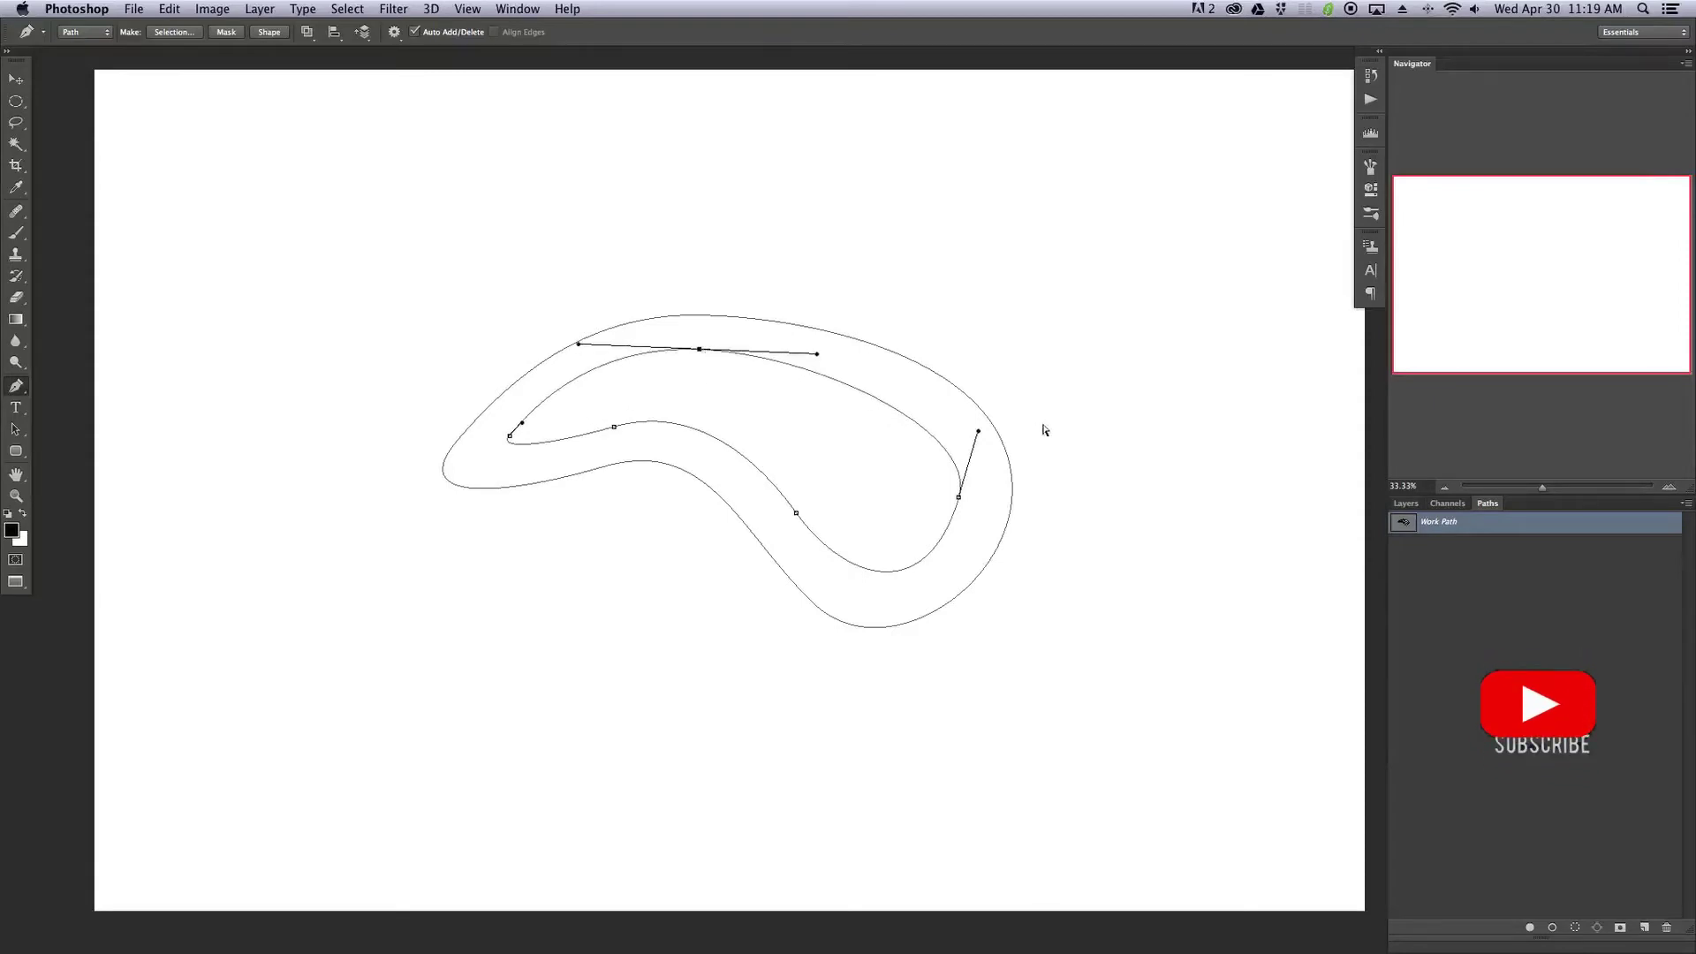
super+click(1064, 458)
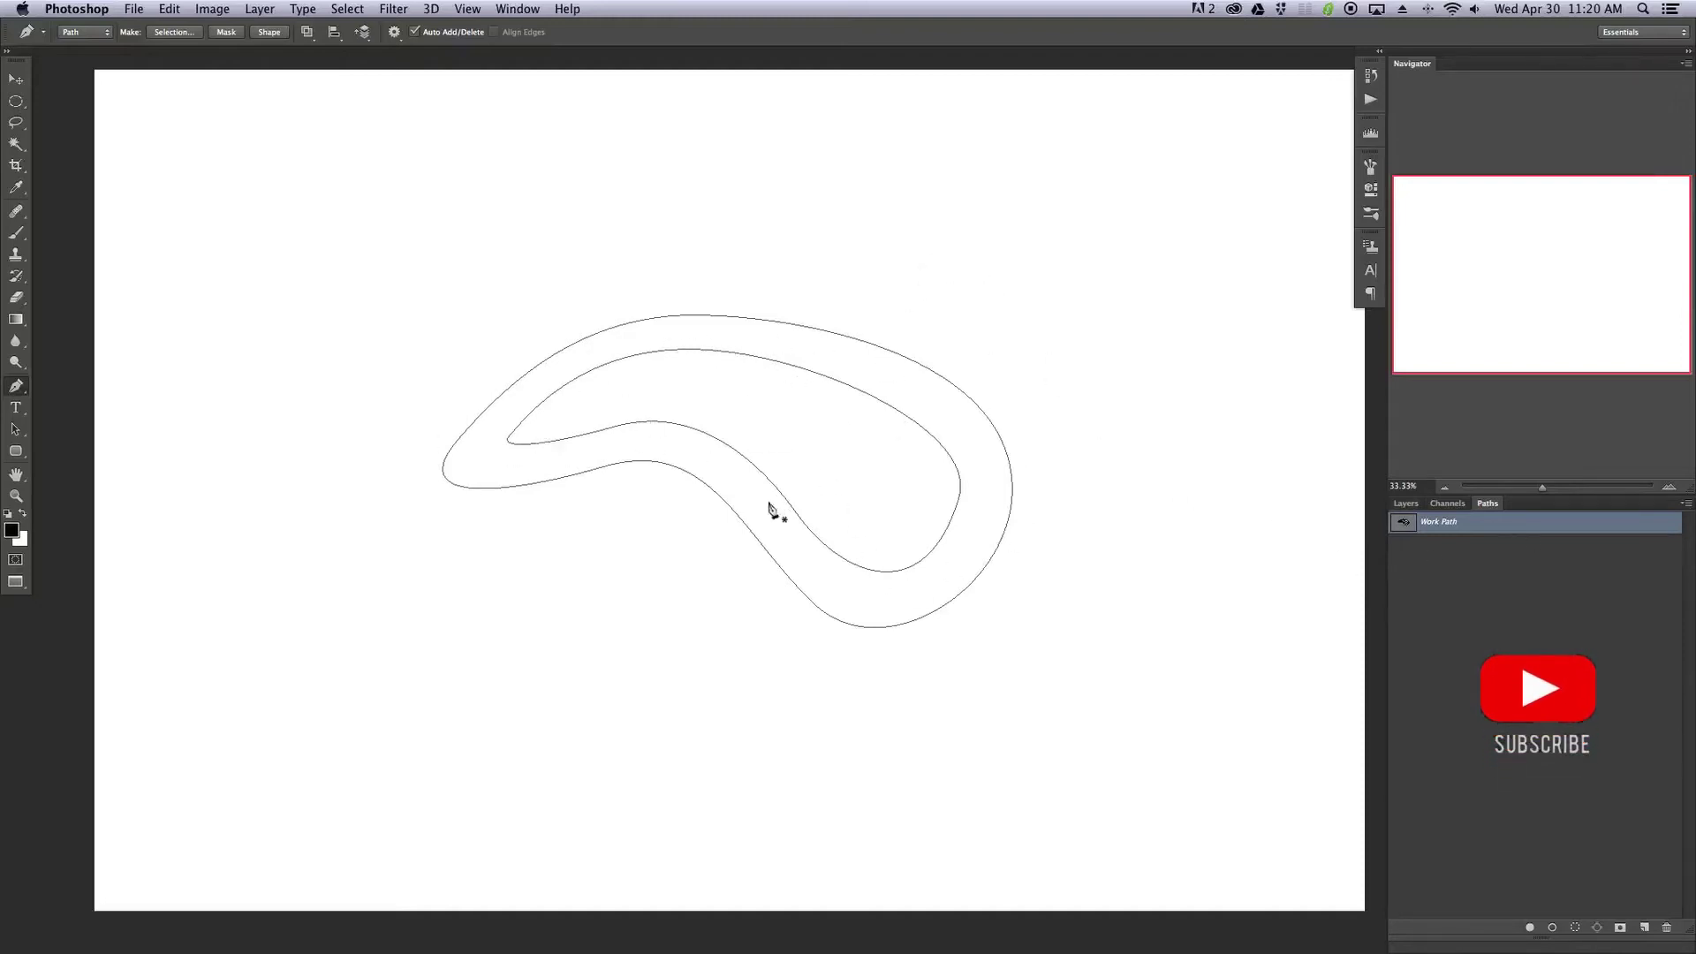
- Delete the Work Path containing the two bean-shaped outlines
drag(834, 504, 859, 498)
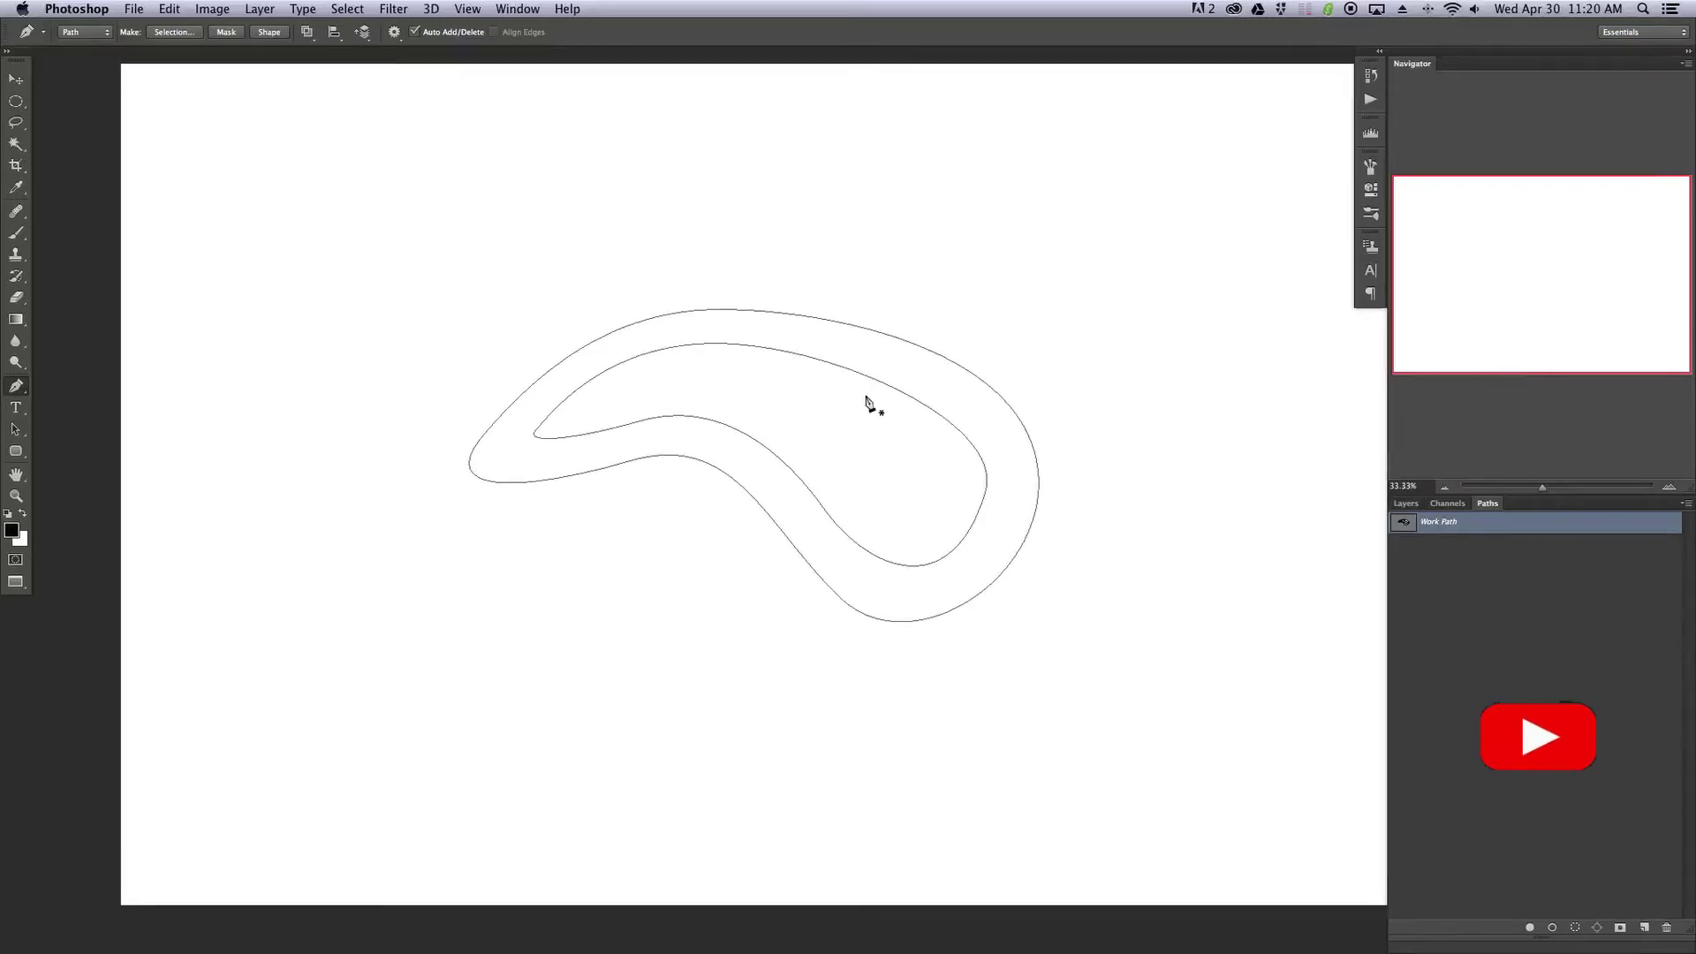
click(1661, 925)
click(968, 329)
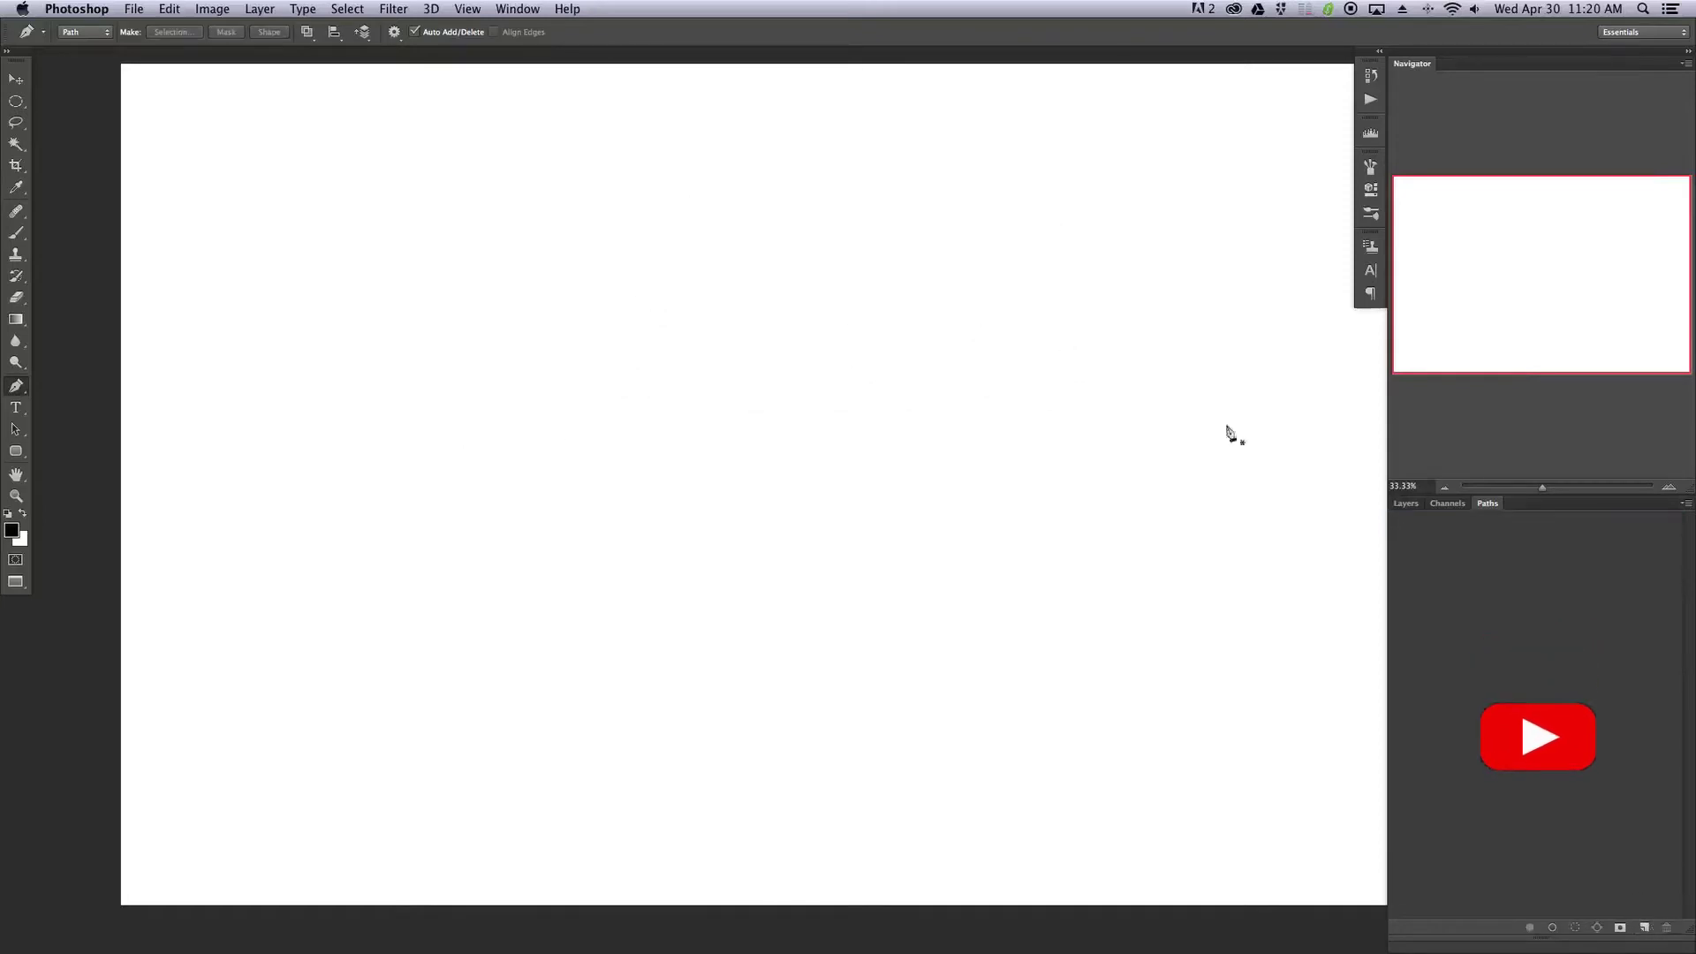
- Hide the white Layer 1 and make the Background layer with the car photo active
click(1404, 503)
click(1399, 594)
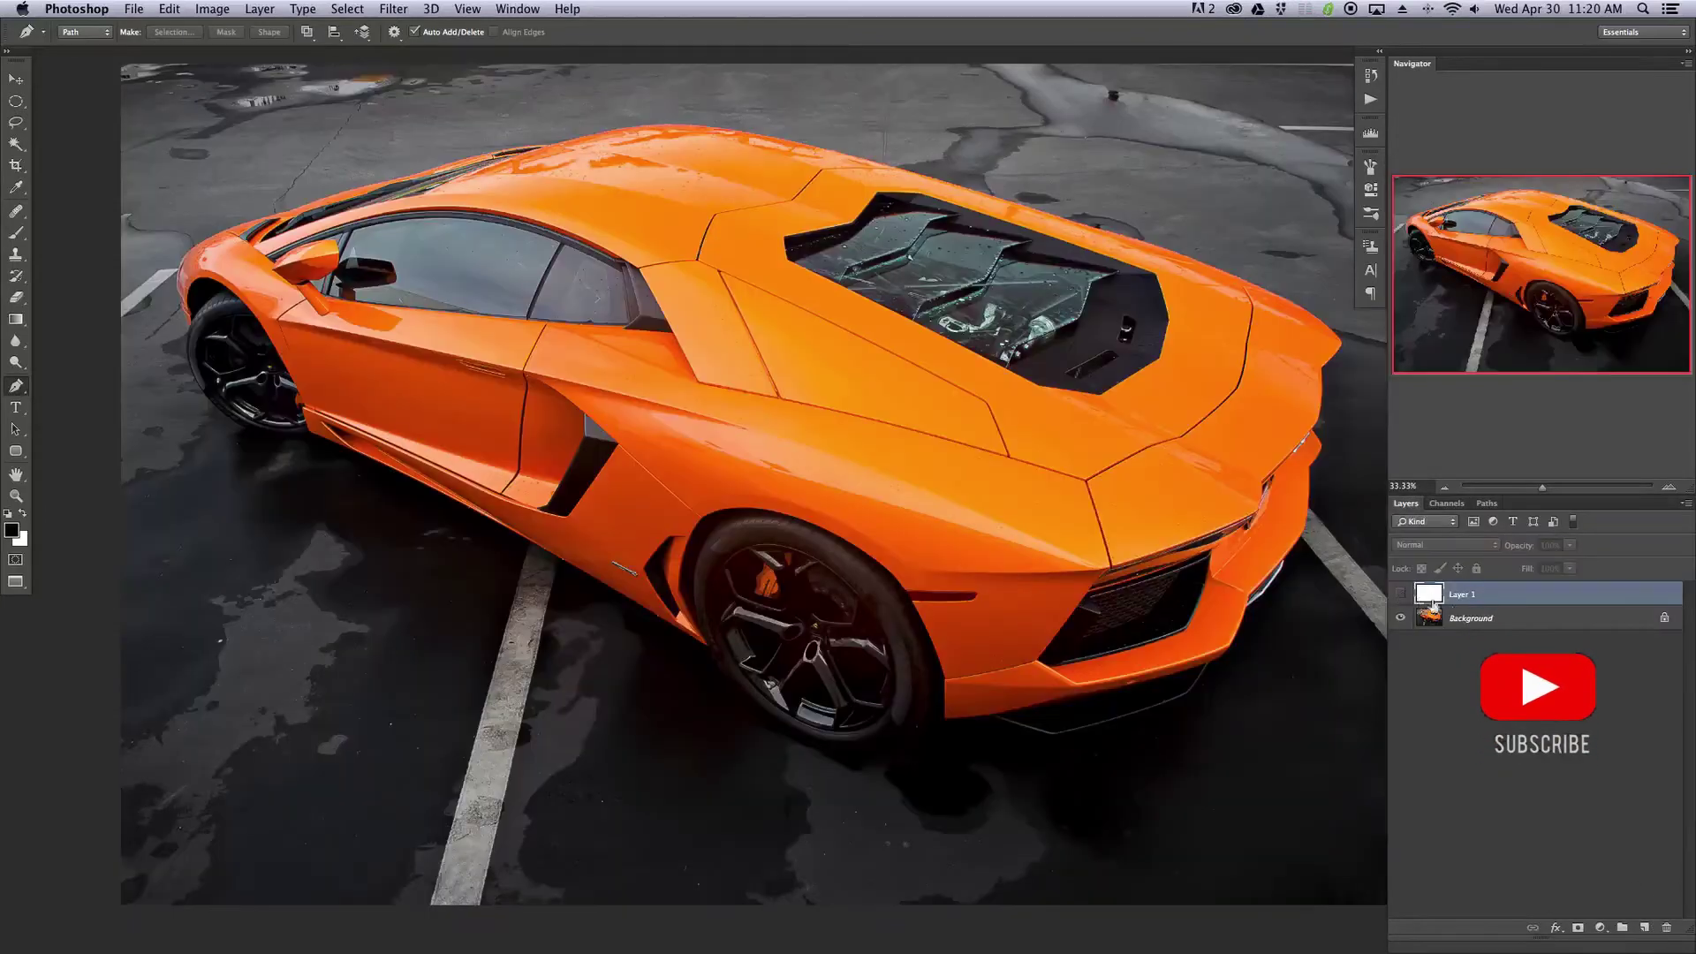
click(1505, 627)
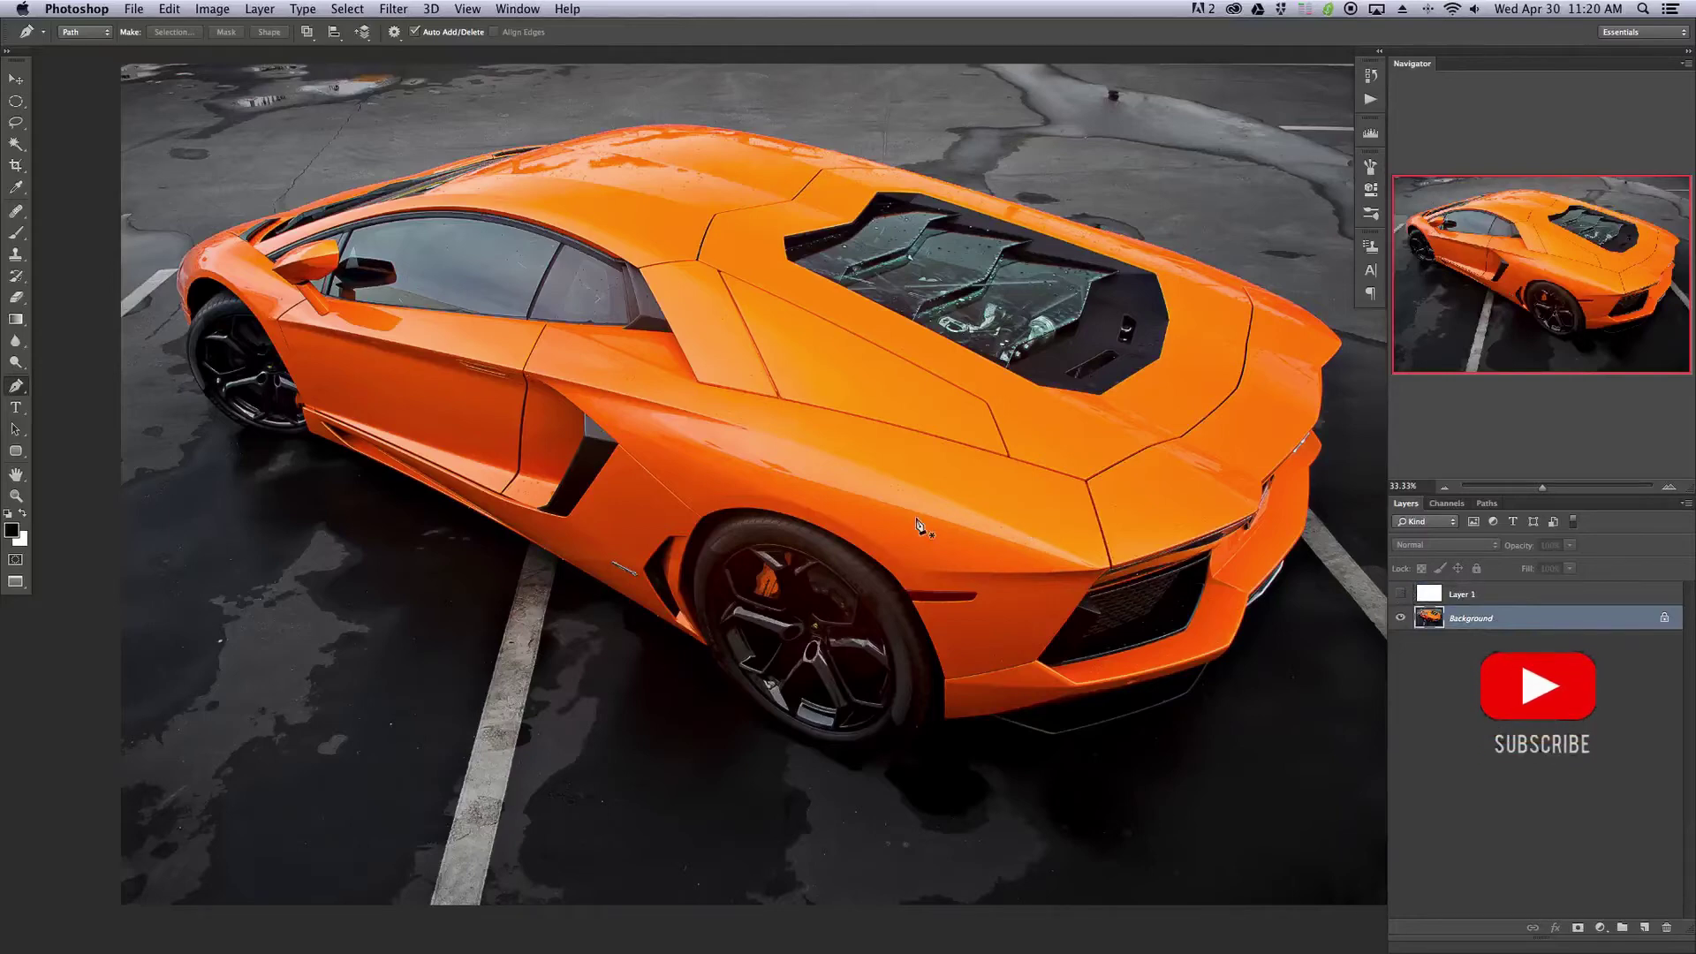
- Start a new path with an anchor point where the front bumper's lower edge meets the front tire
scroll(916, 523, up, 1)
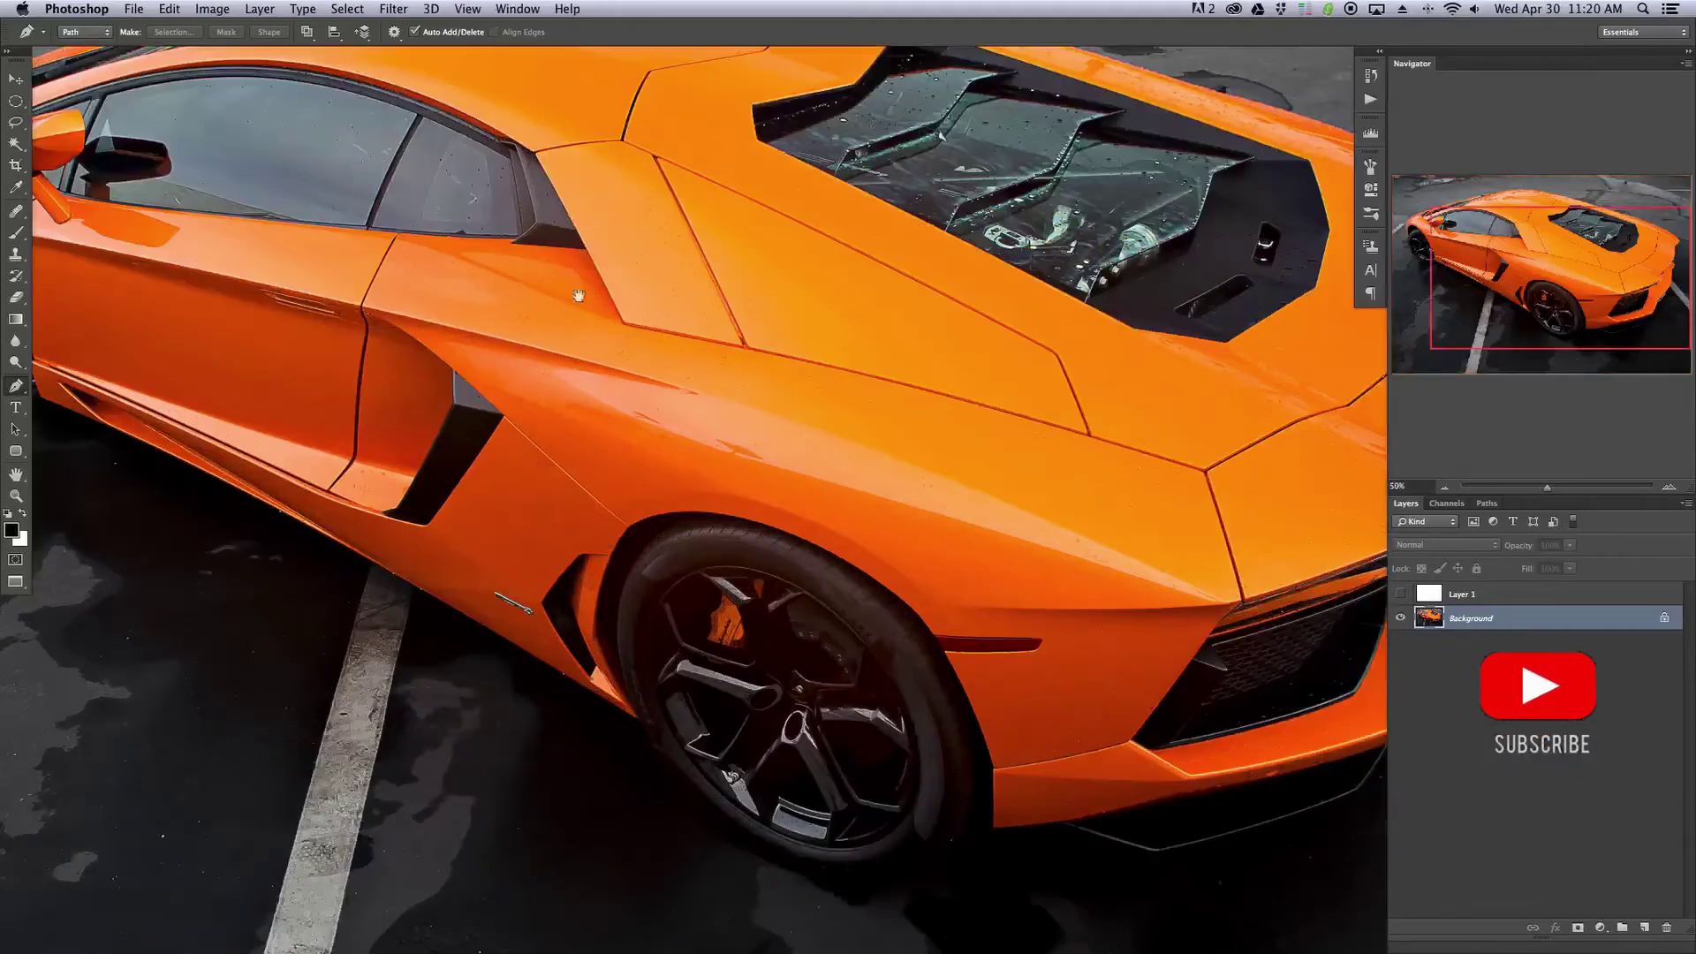
drag(774, 308, 670, 492)
drag(553, 409, 1152, 494)
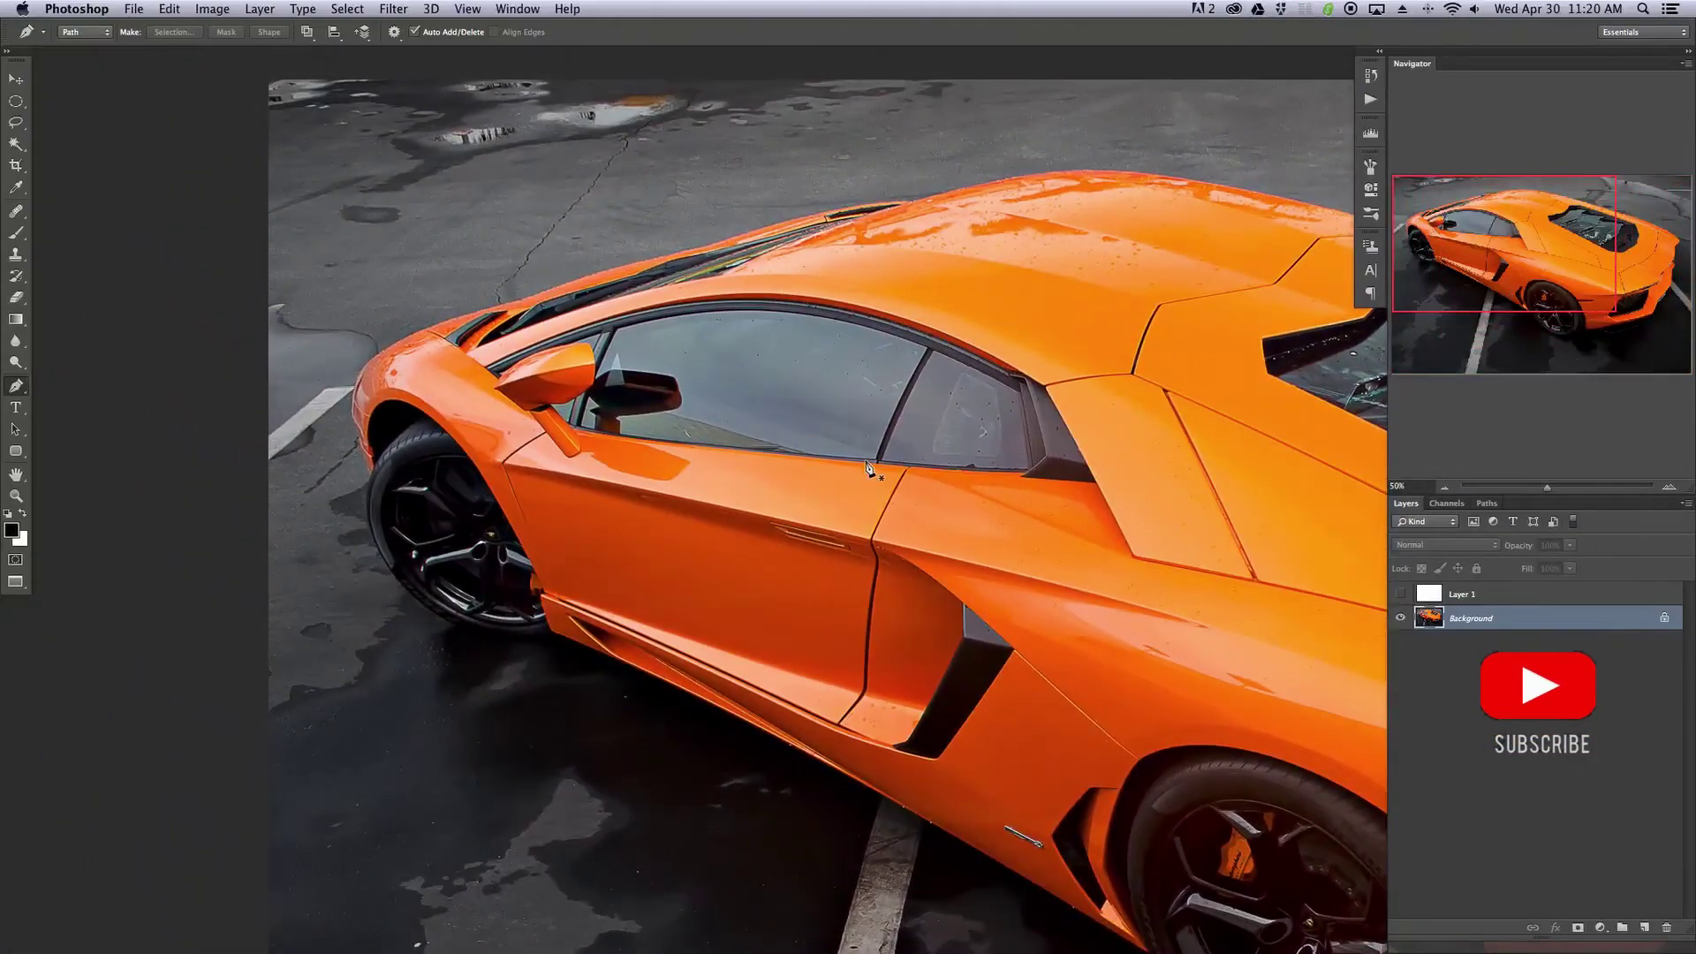
key(super+plus)
key(super+plus)
scroll(651, 427, left, 10)
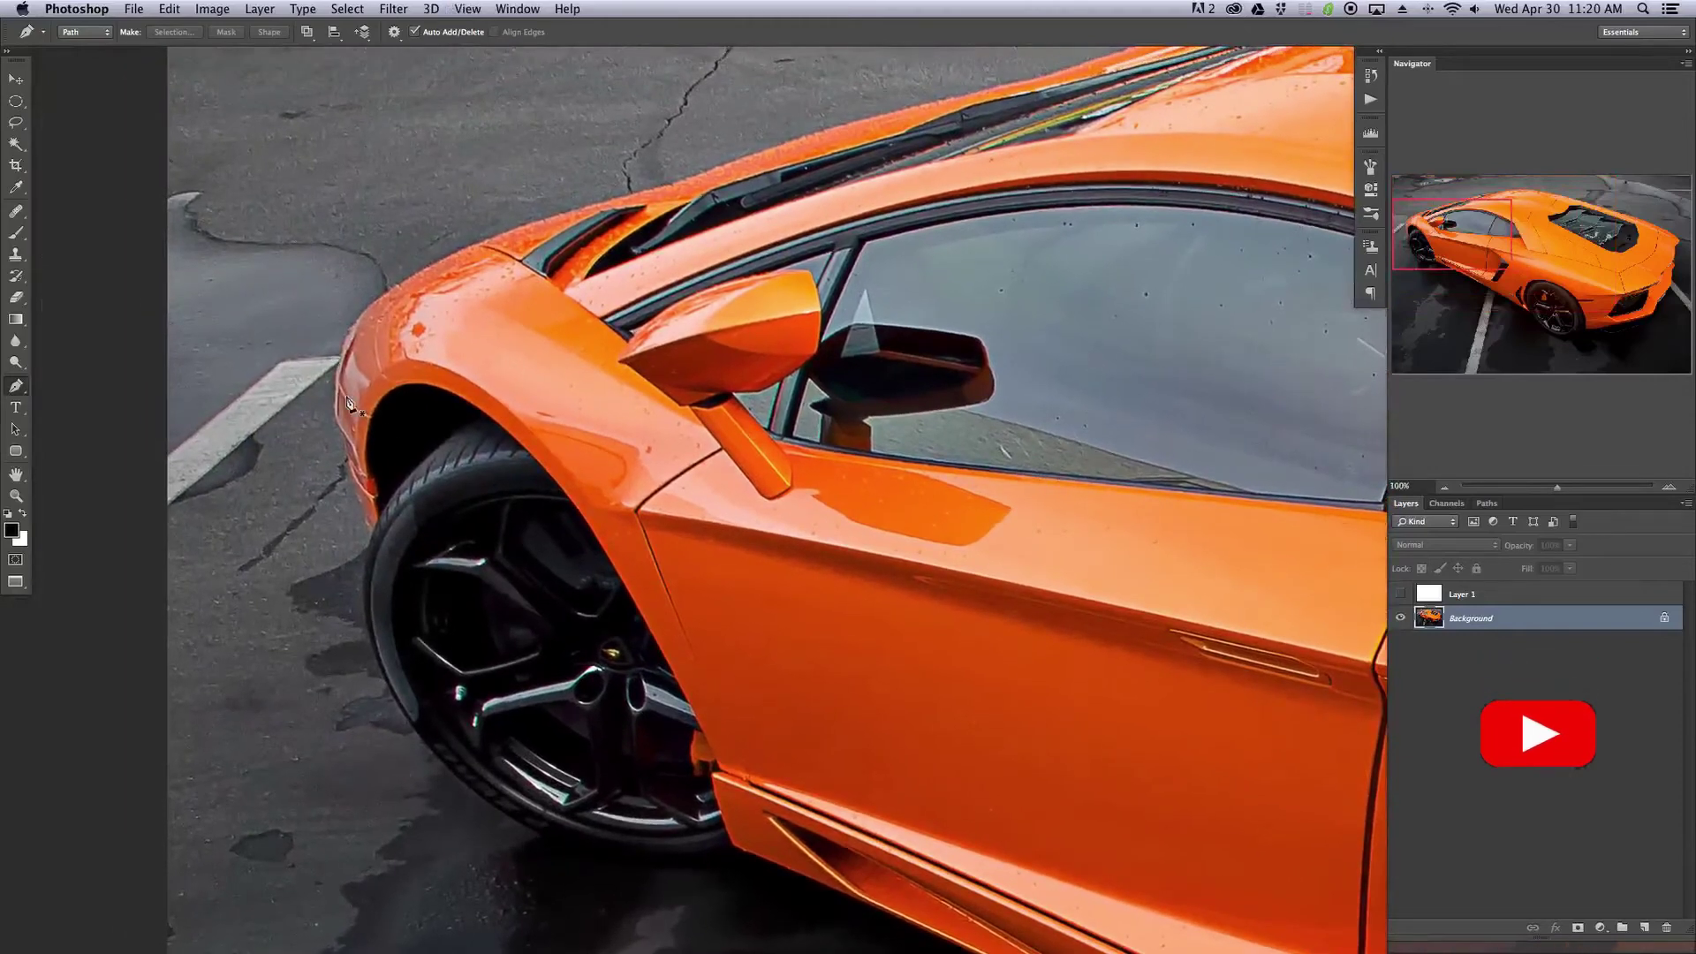
key(super+plus)
drag(445, 416, 1159, 481)
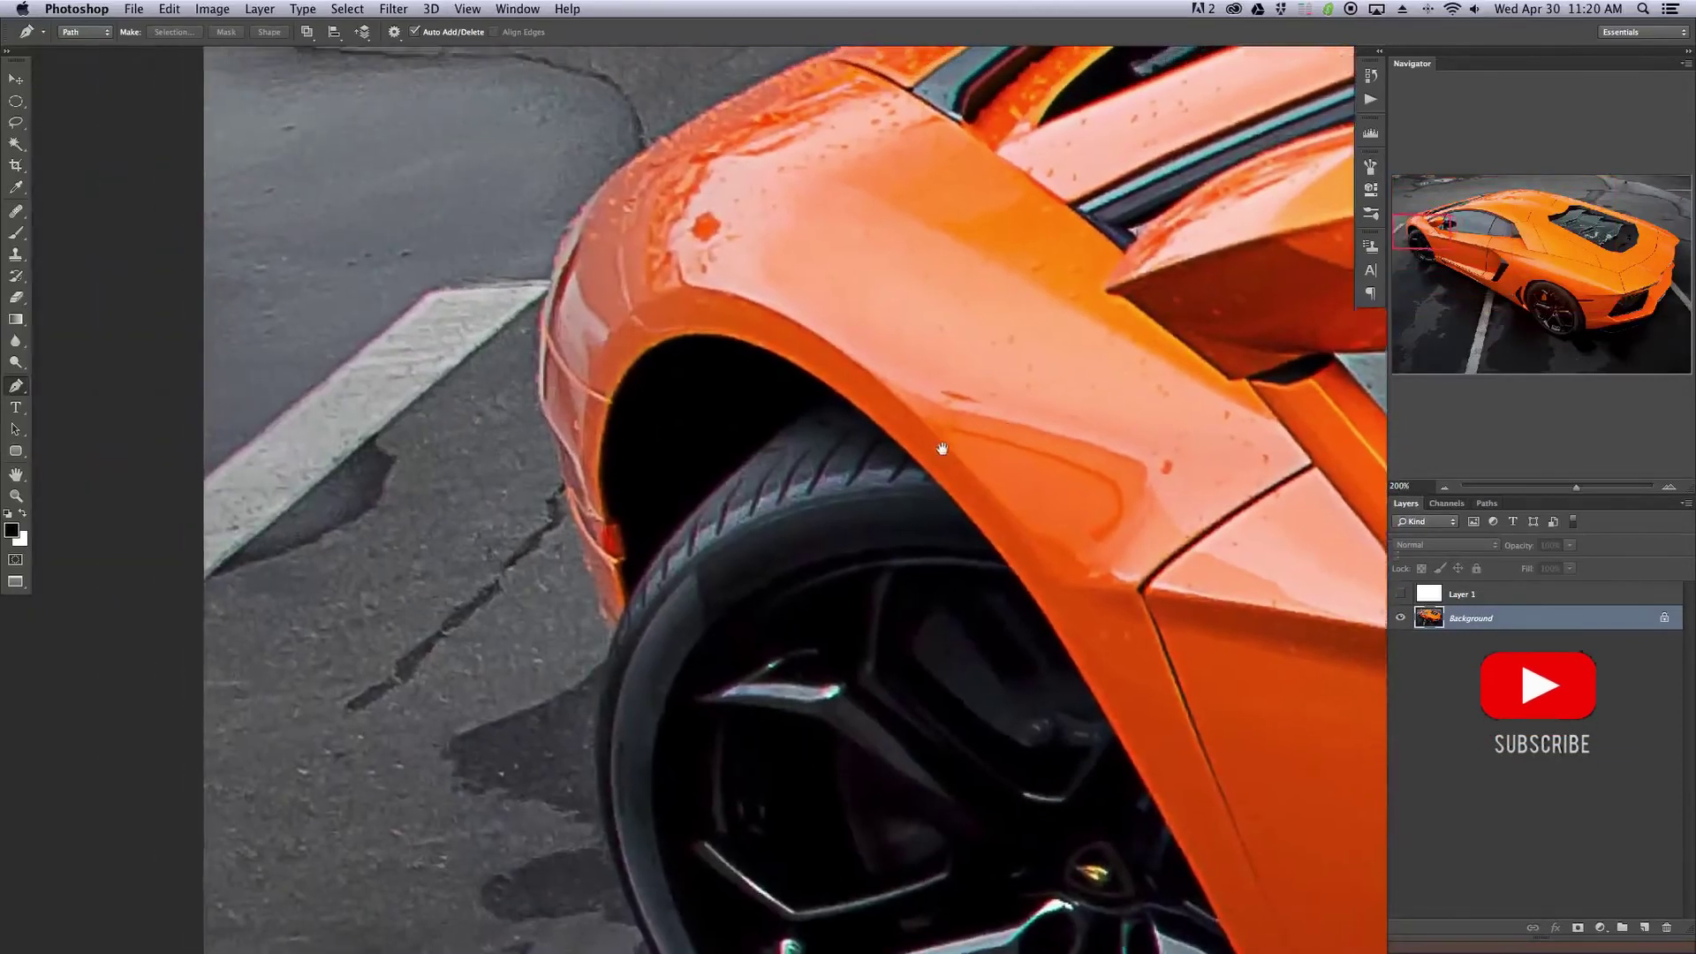
drag(821, 415, 802, 600)
drag(977, 360, 913, 242)
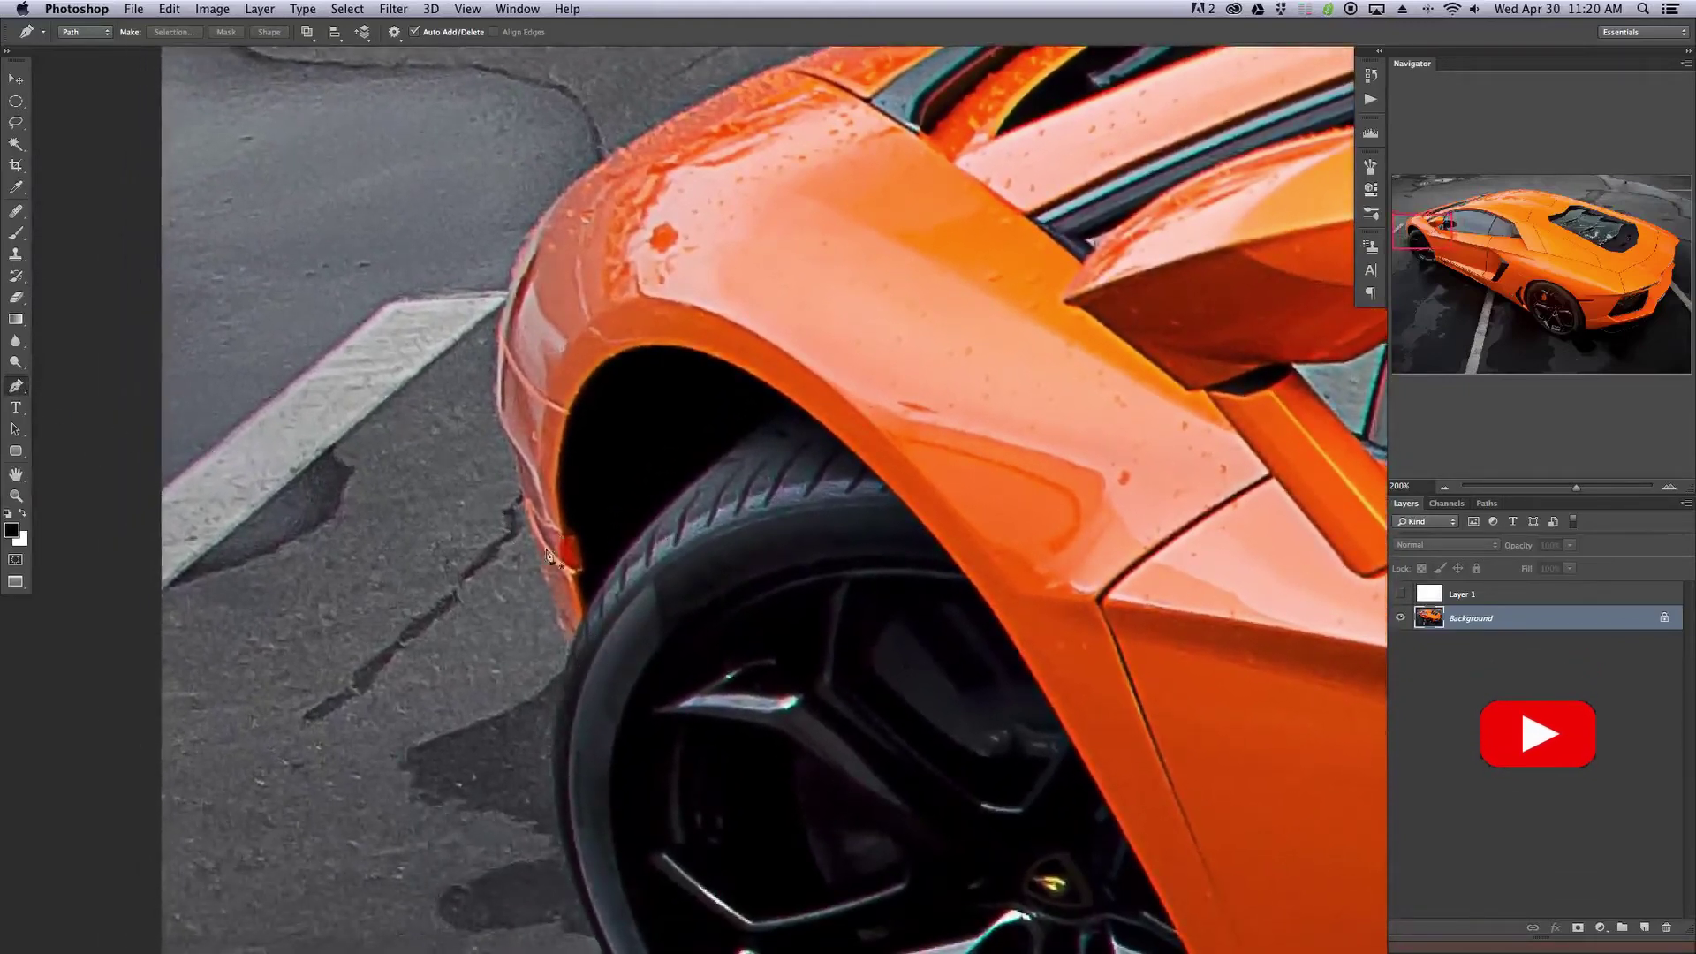
drag(658, 726, 690, 516)
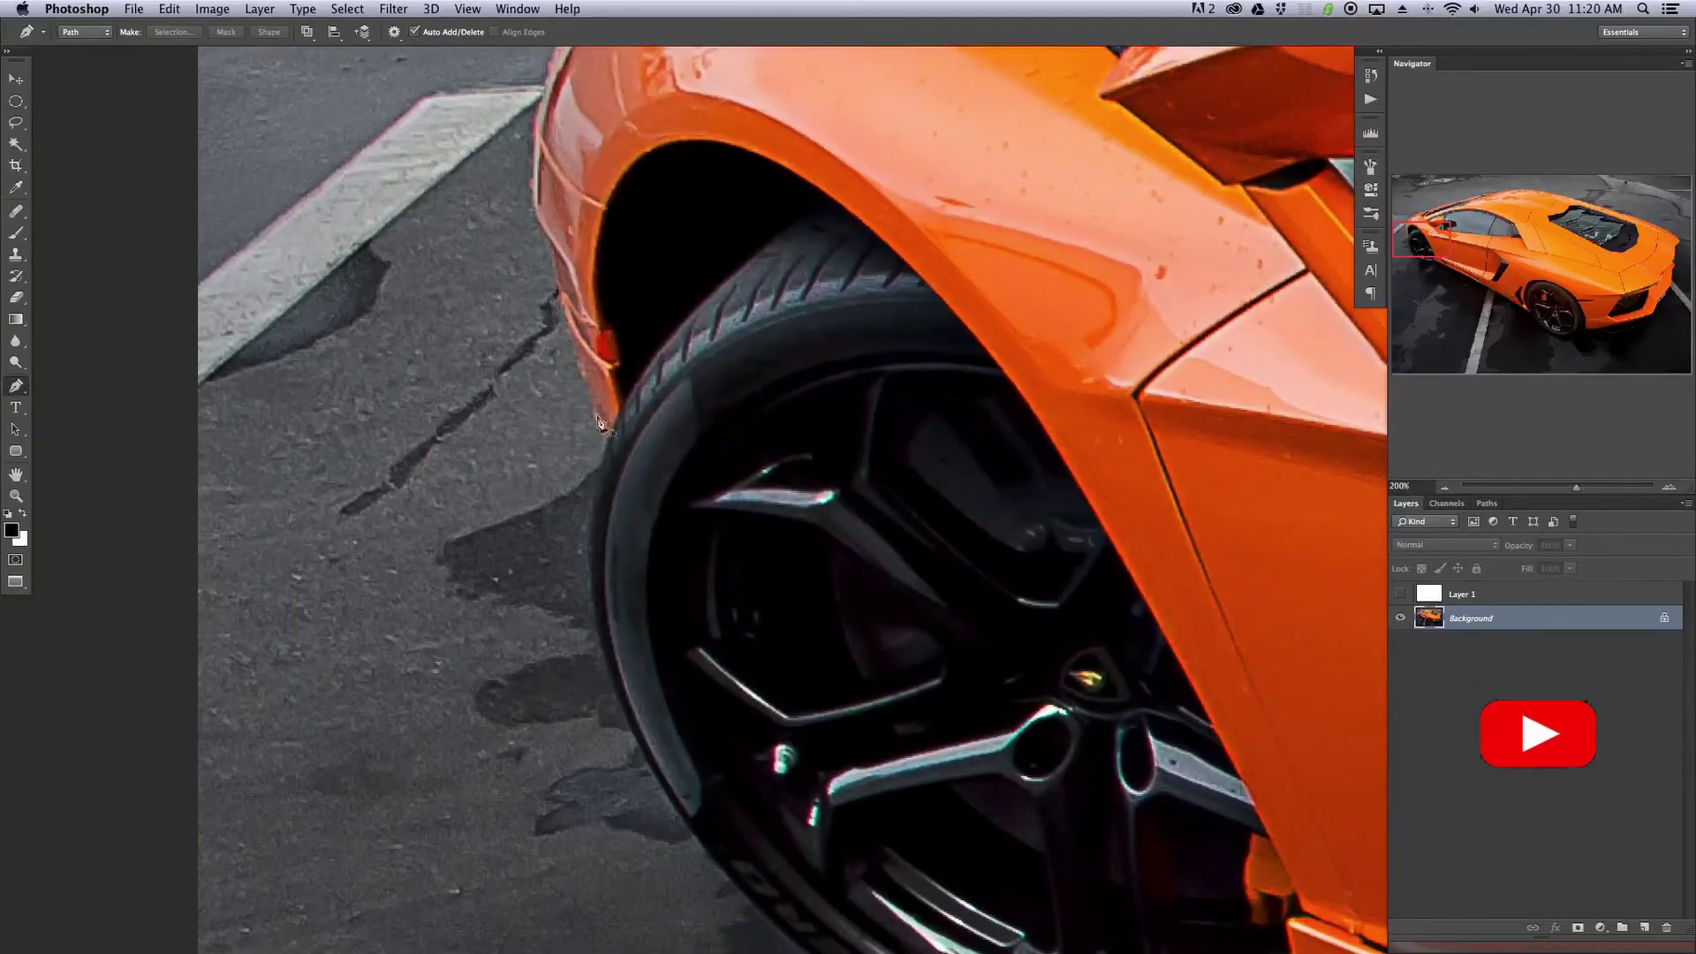
drag(599, 439, 601, 644)
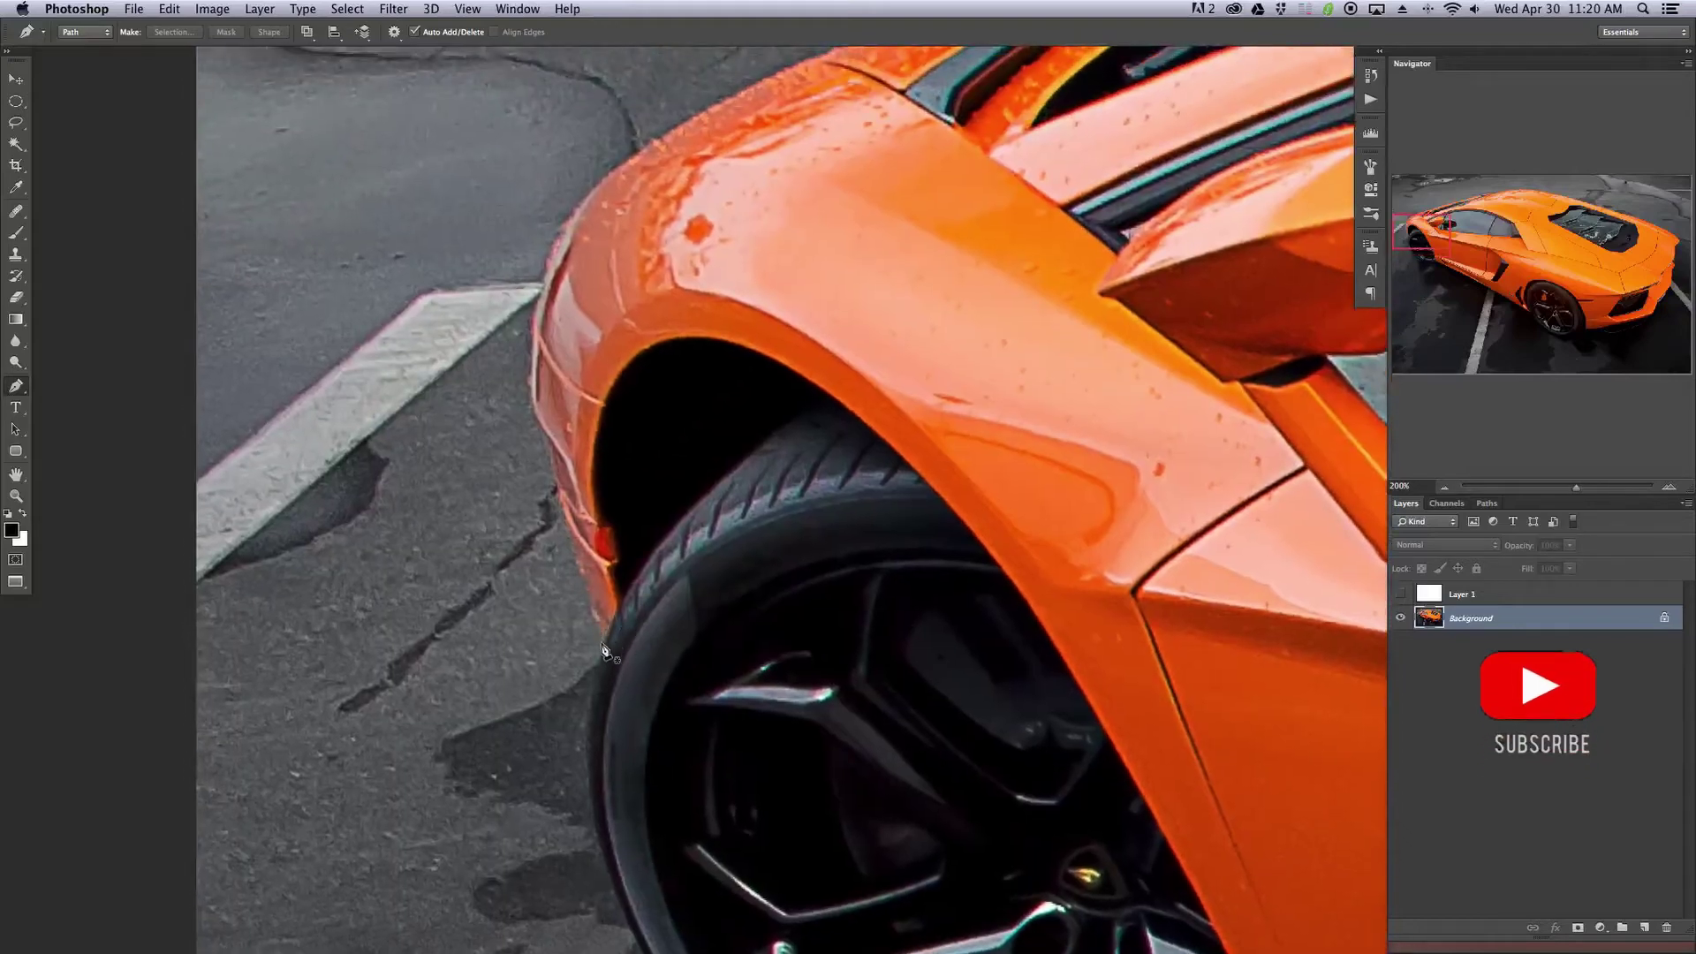
click(603, 643)
- Trace the front bumper's outer edge upward from the tire with anchor points, undoing the last one
key(super+equal)
key(super+equal)
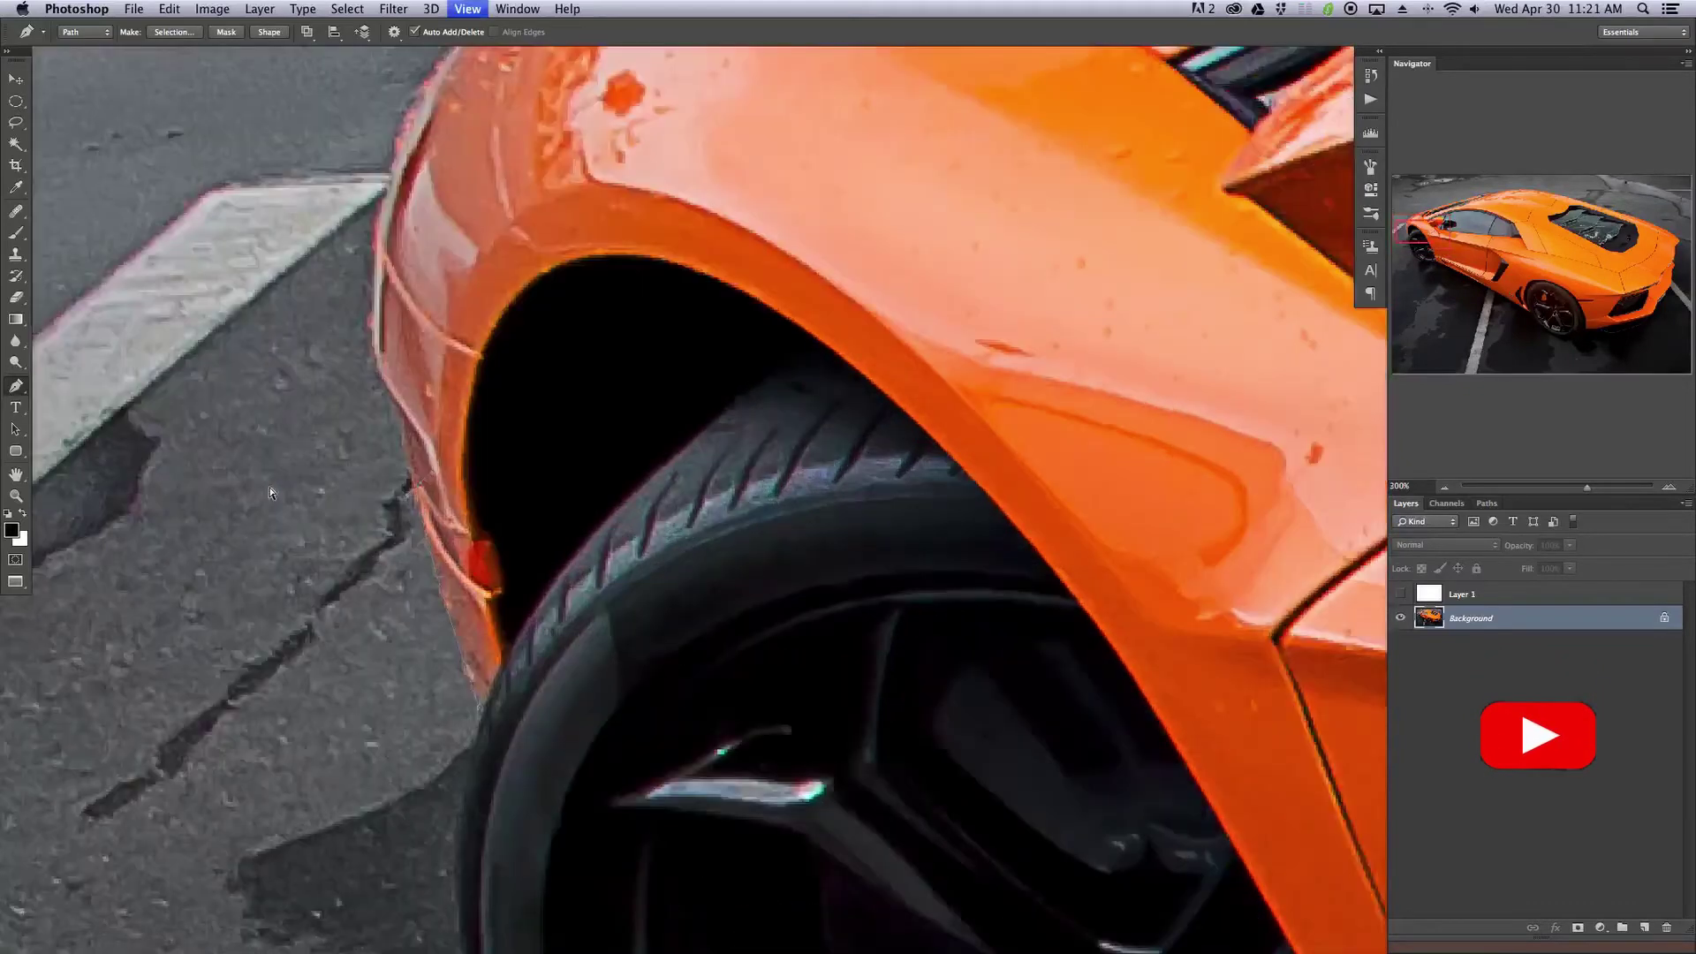
drag(481, 333, 951, 284)
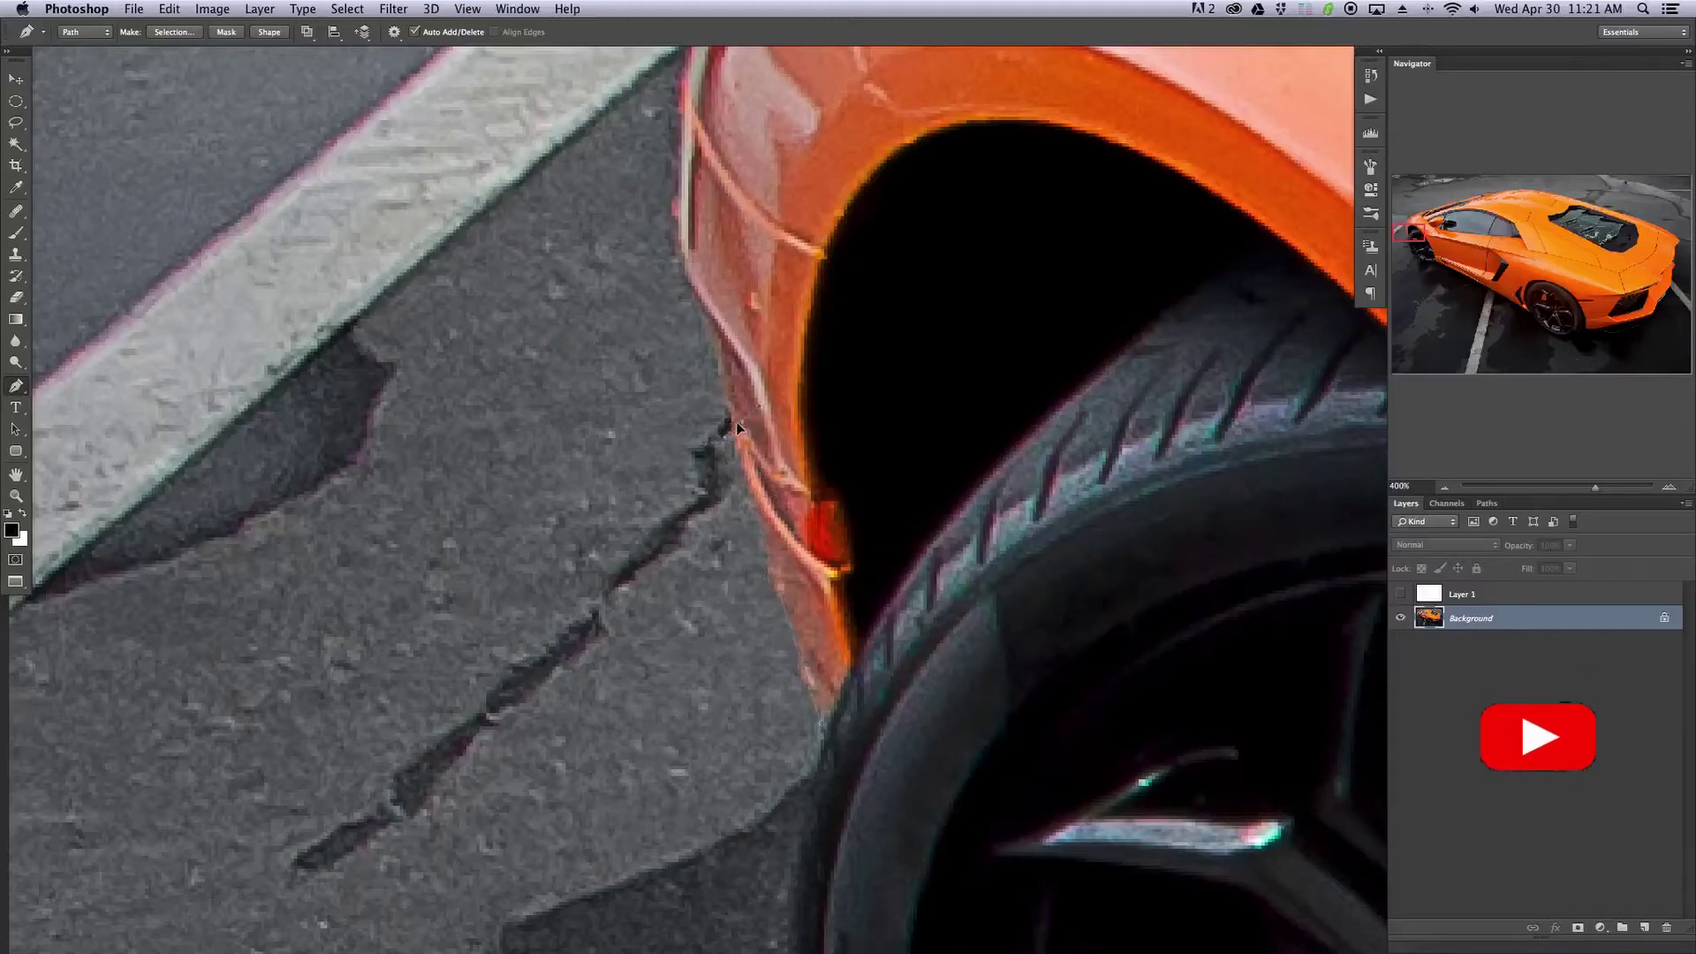
click(824, 589)
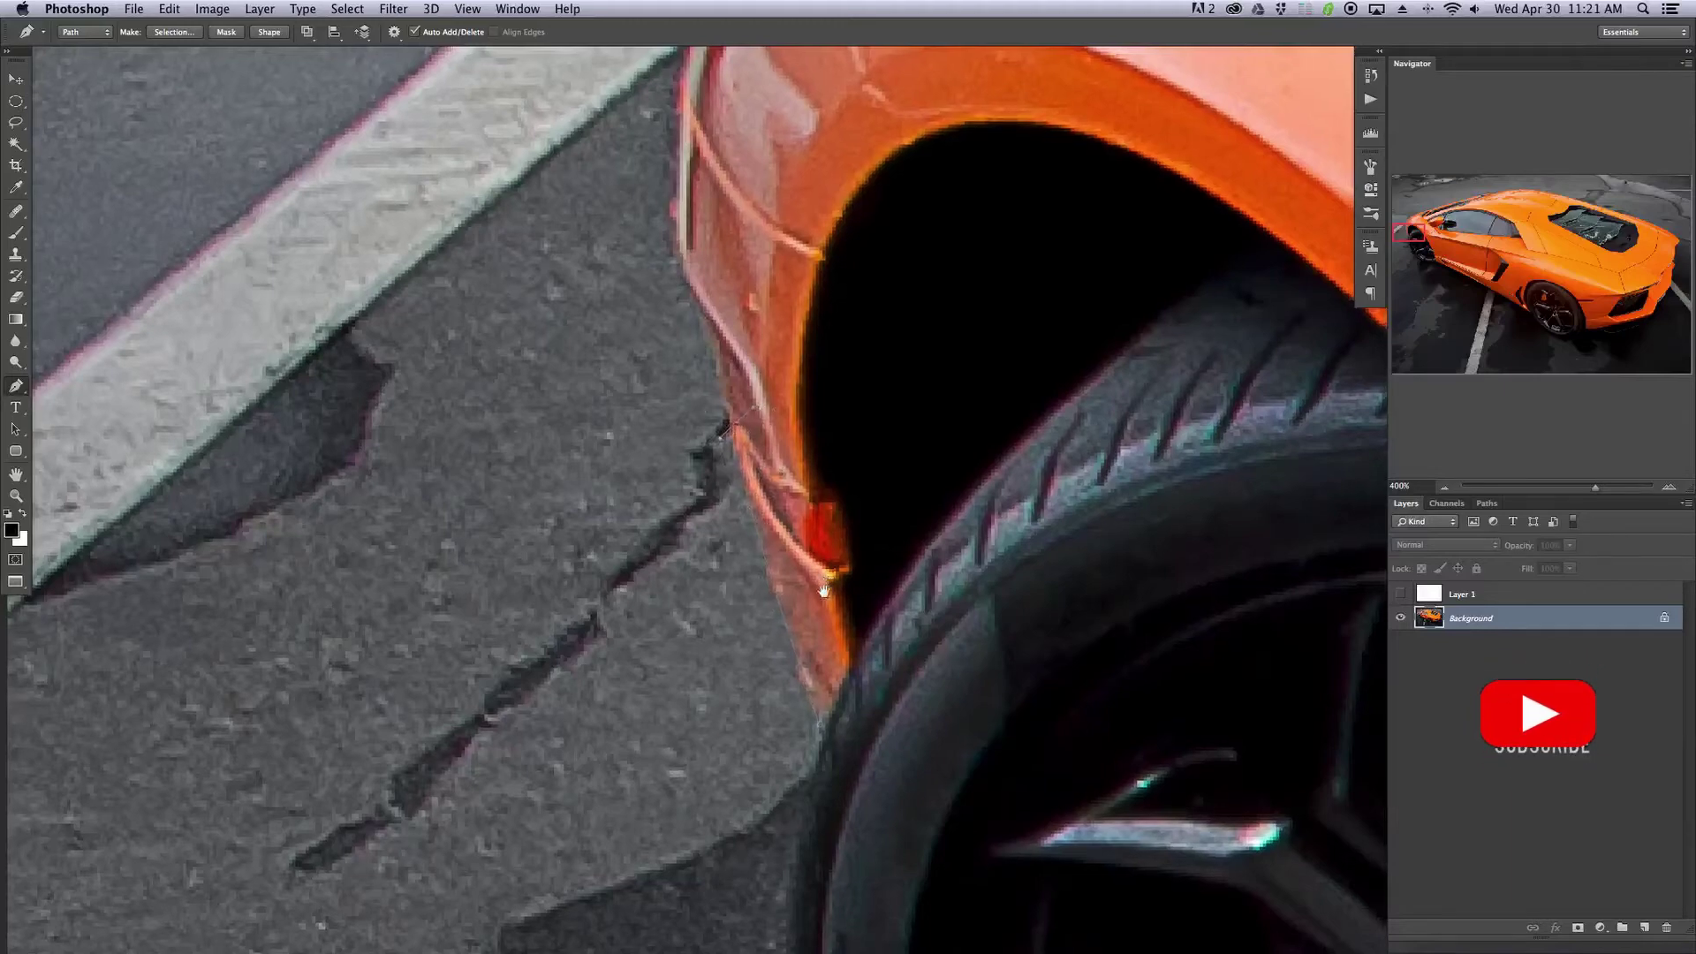
drag(823, 590, 820, 604)
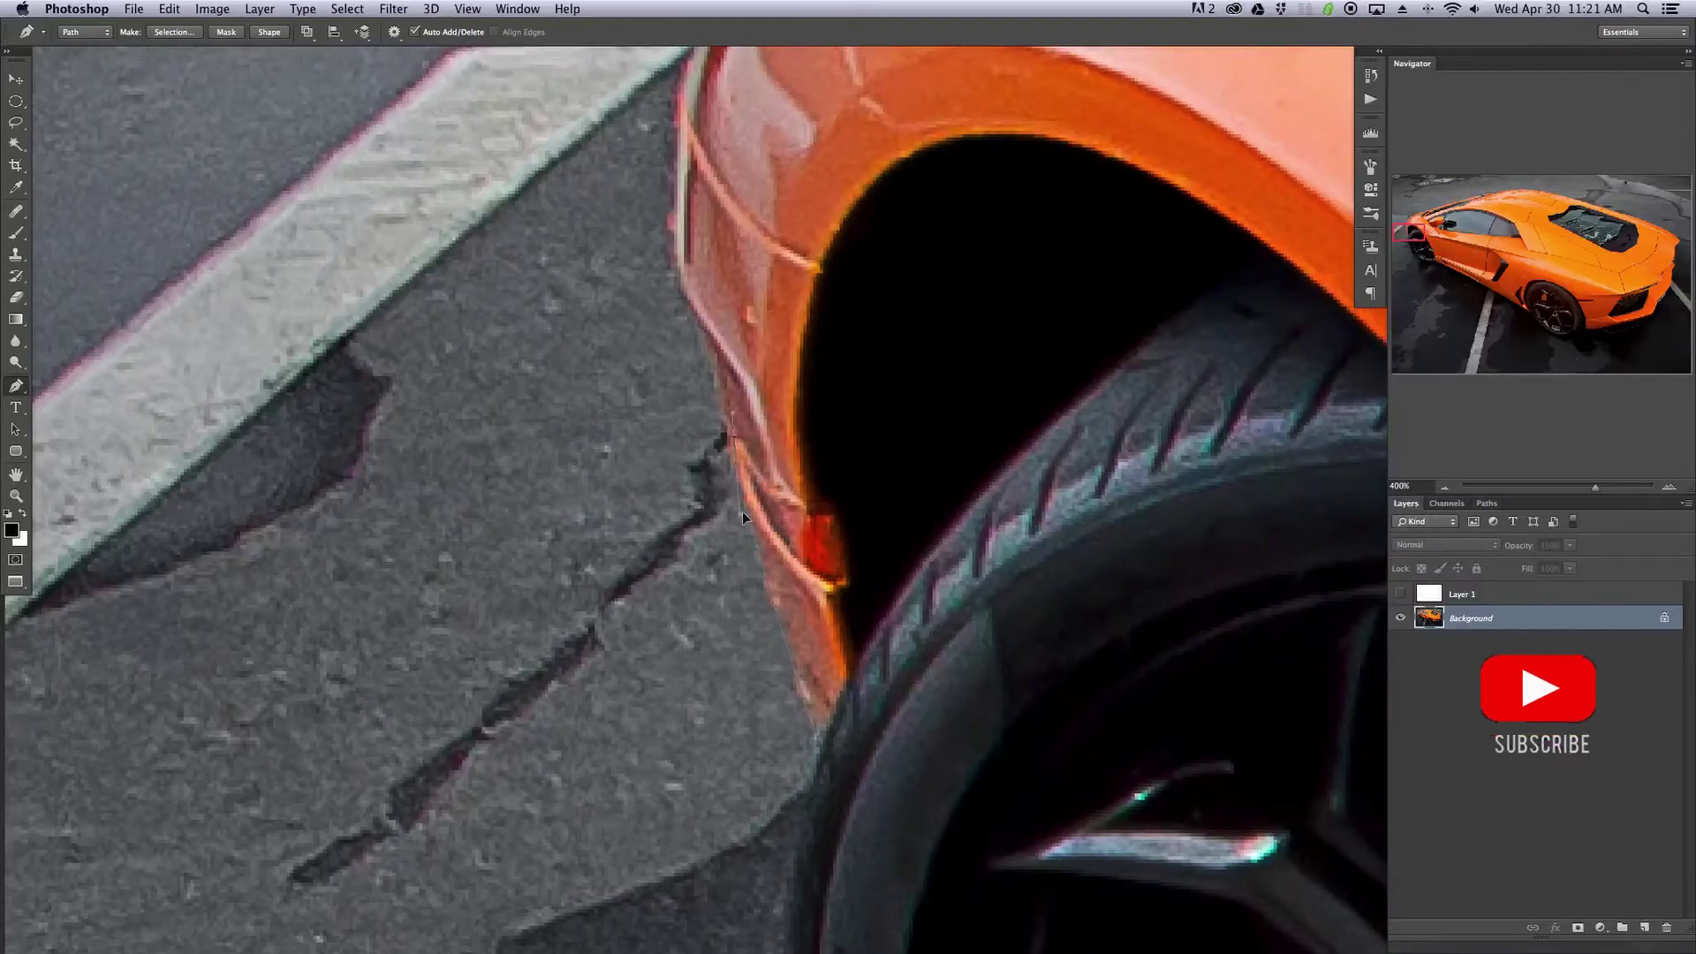
click(818, 734)
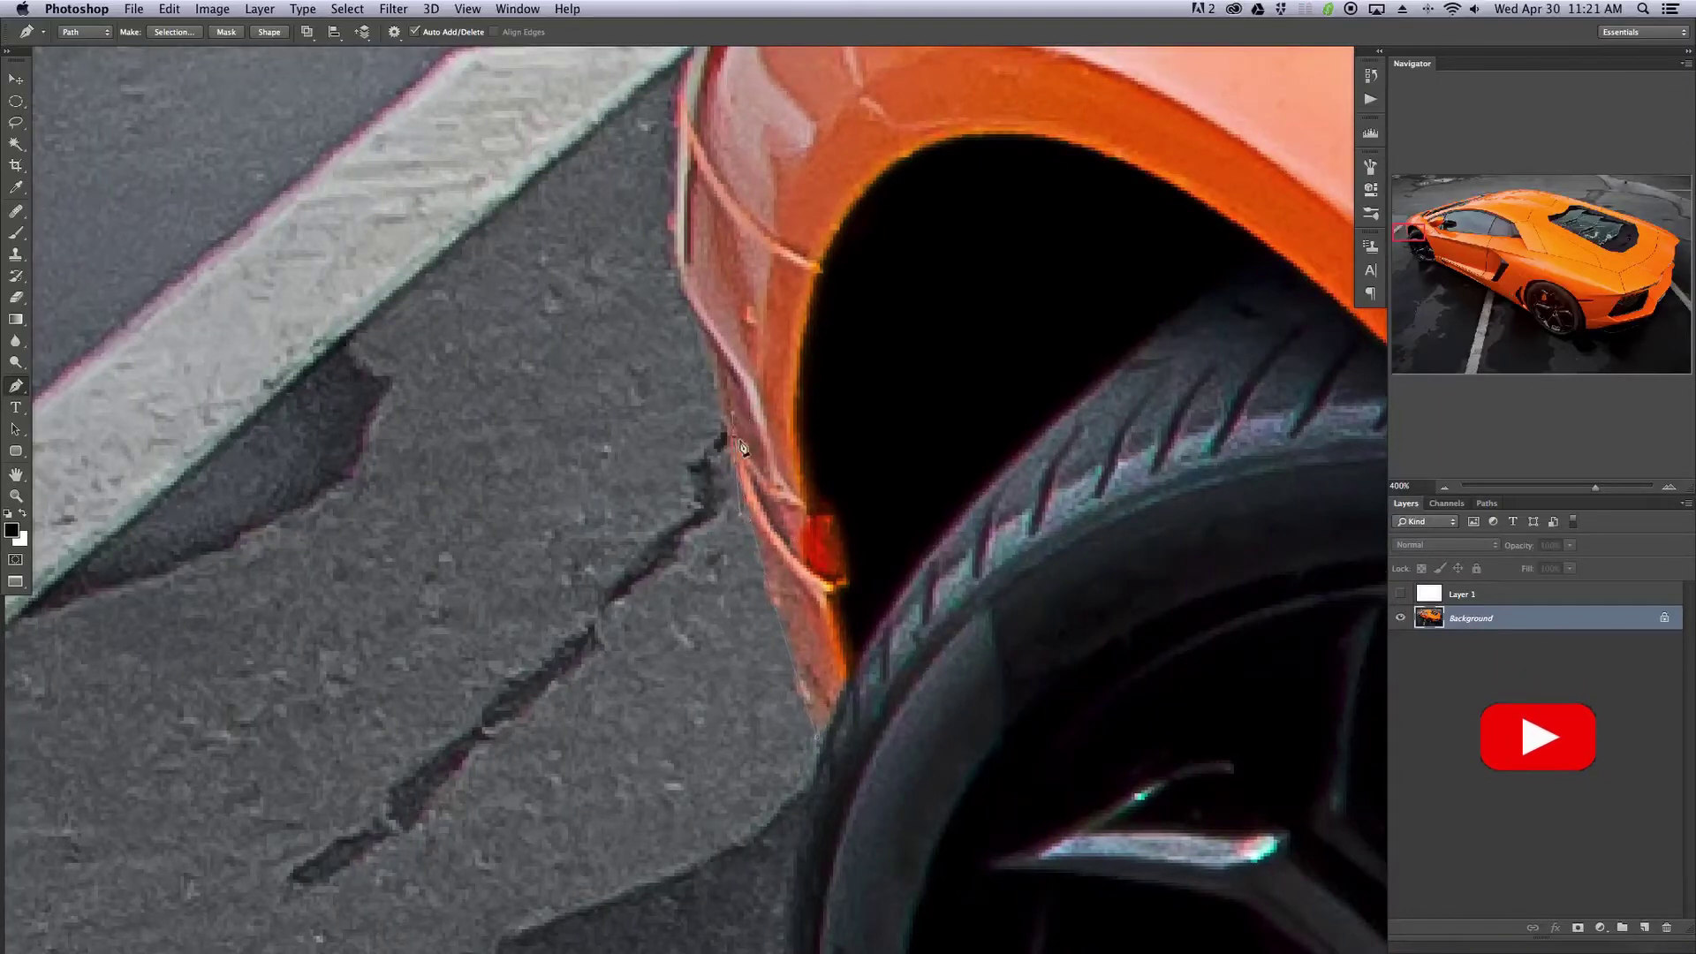
drag(742, 446, 751, 491)
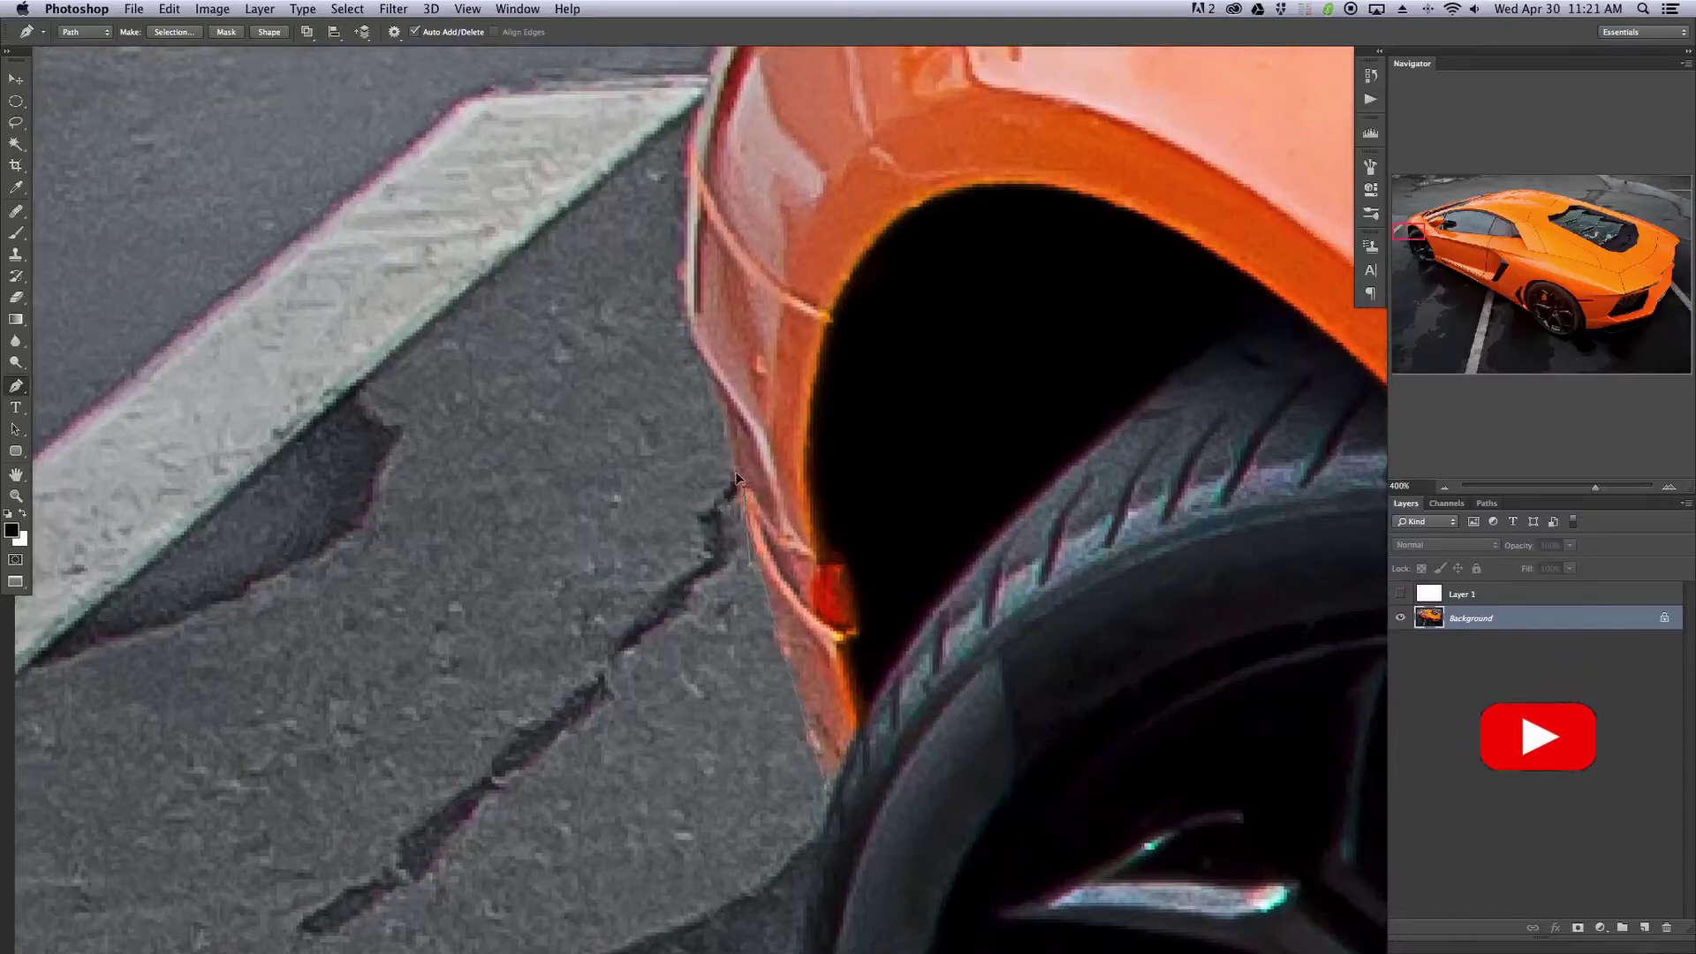
click(727, 402)
drag(766, 388, 858, 553)
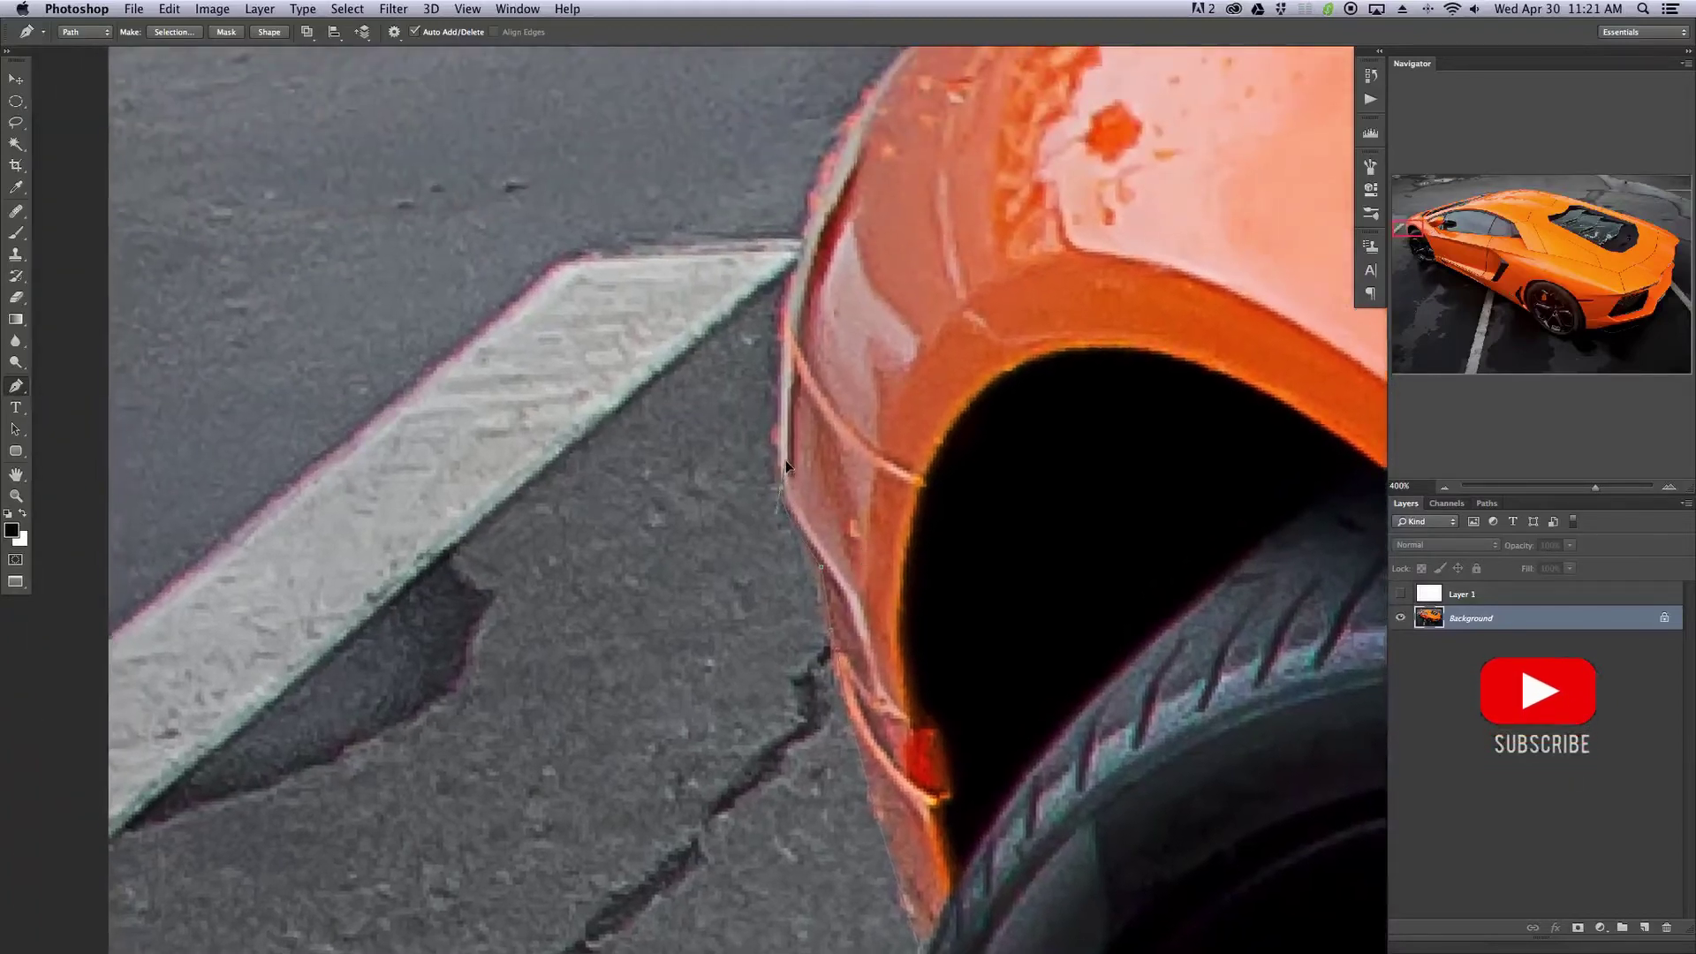
key(super+z)
scroll(781, 479, up, 5)
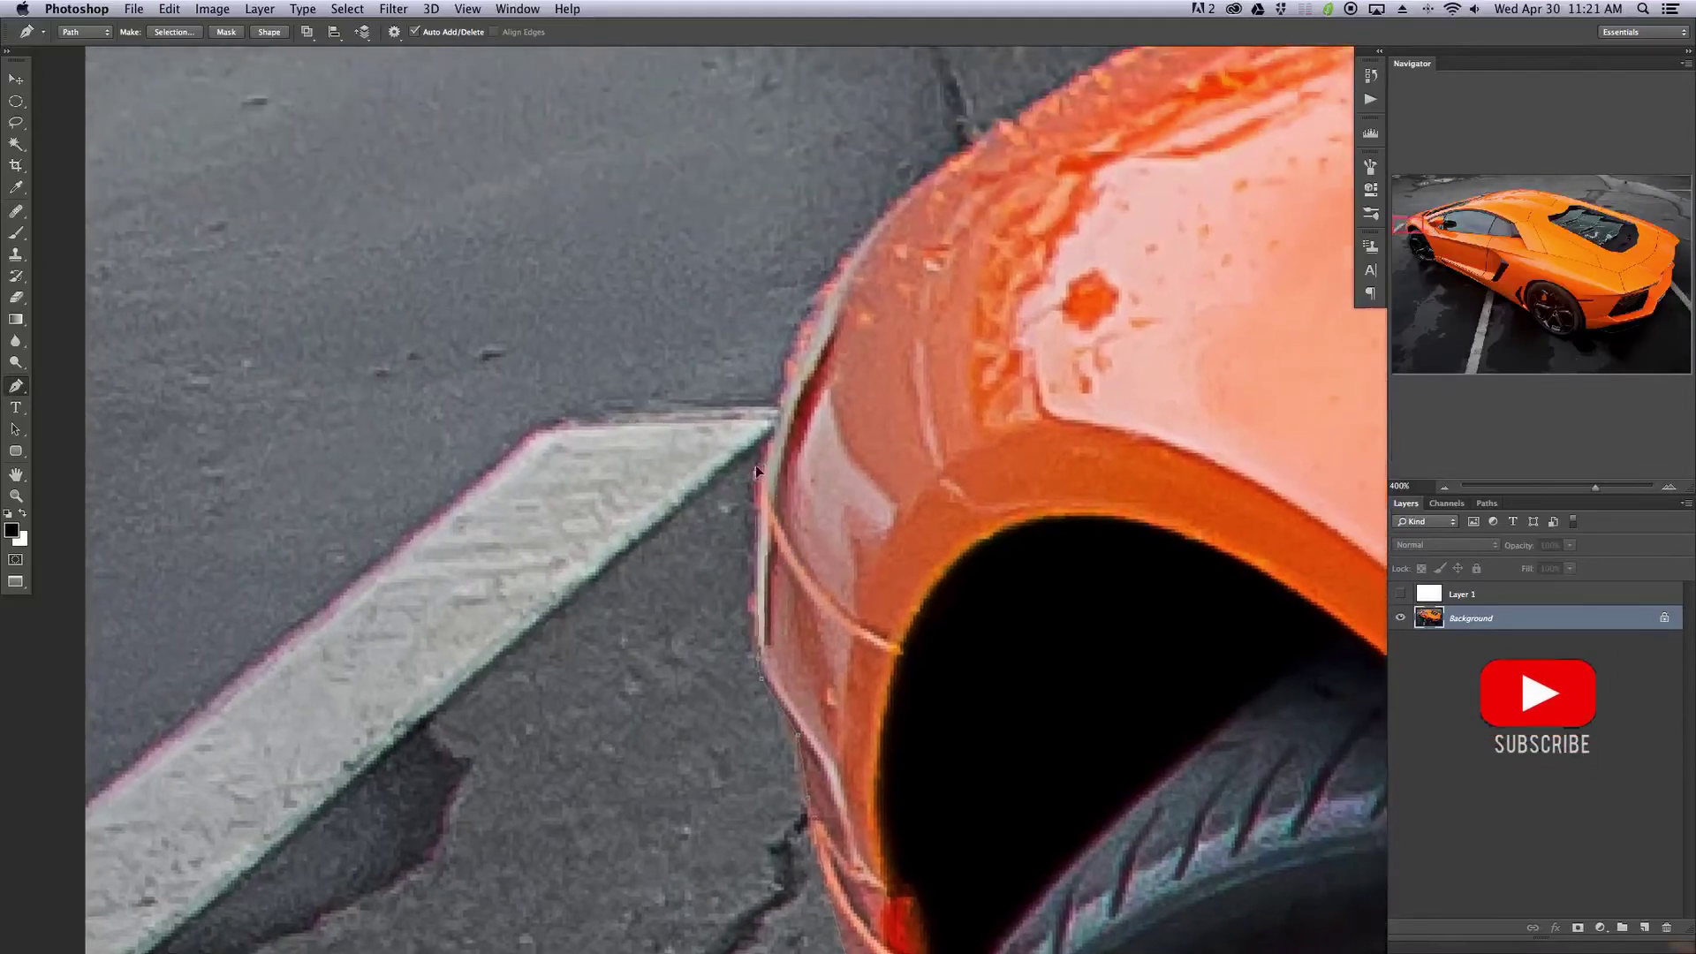
scroll(765, 444, up, 3)
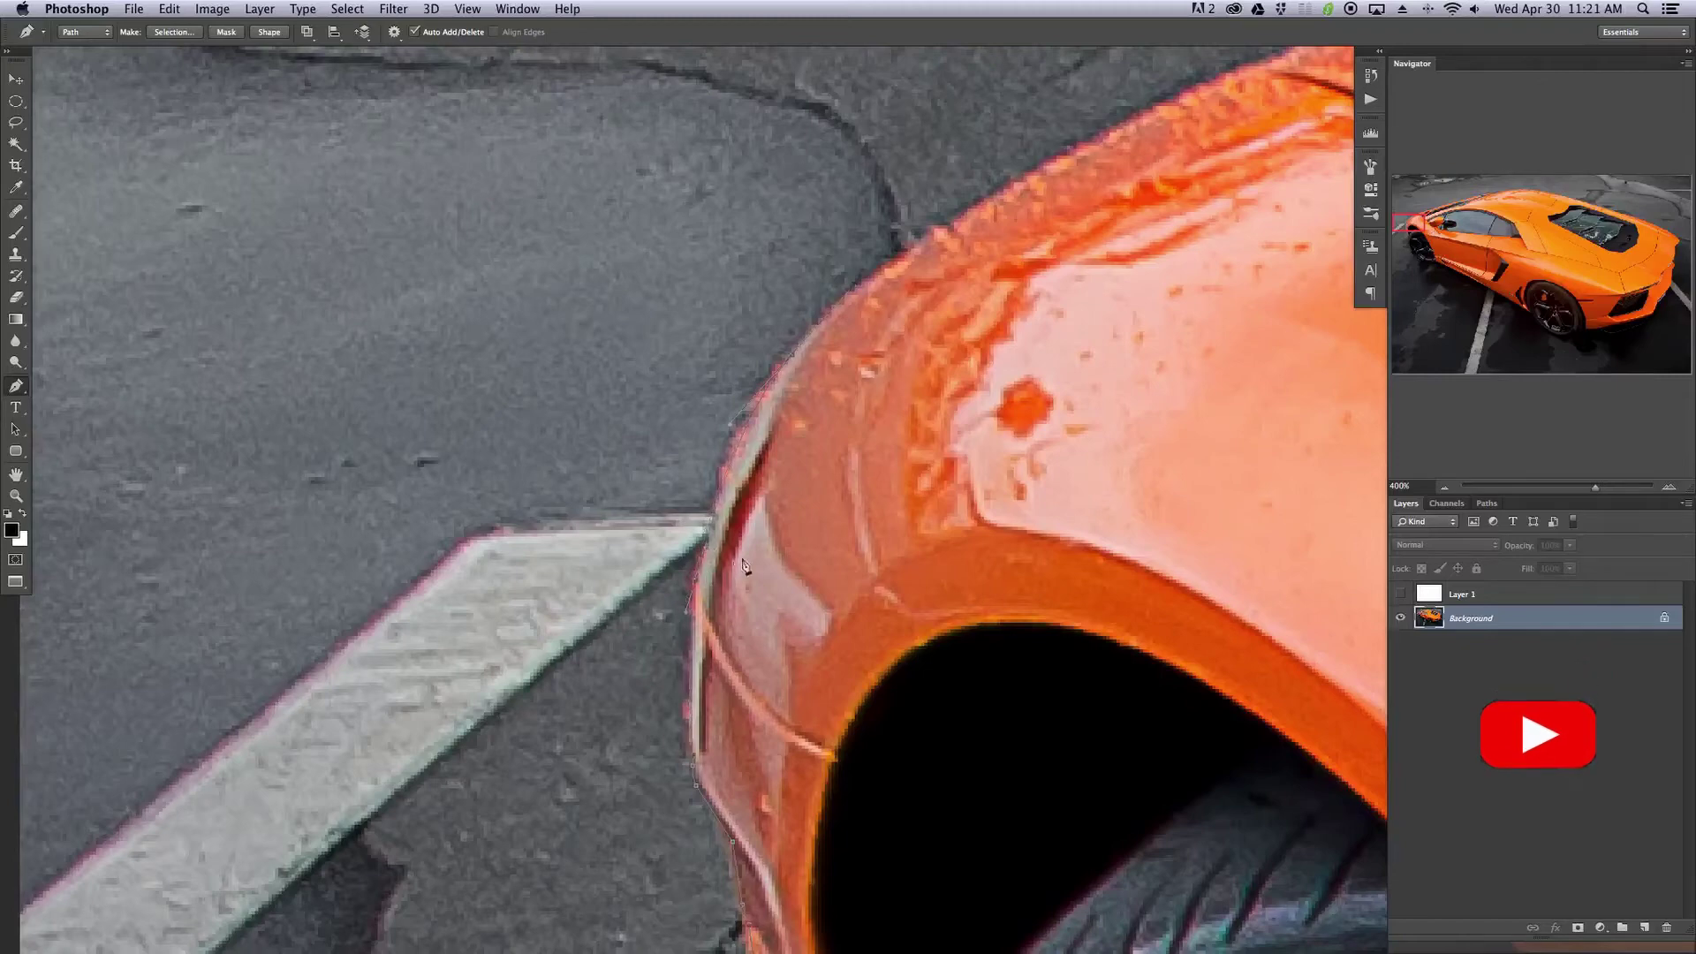
scroll(732, 481, up, 2)
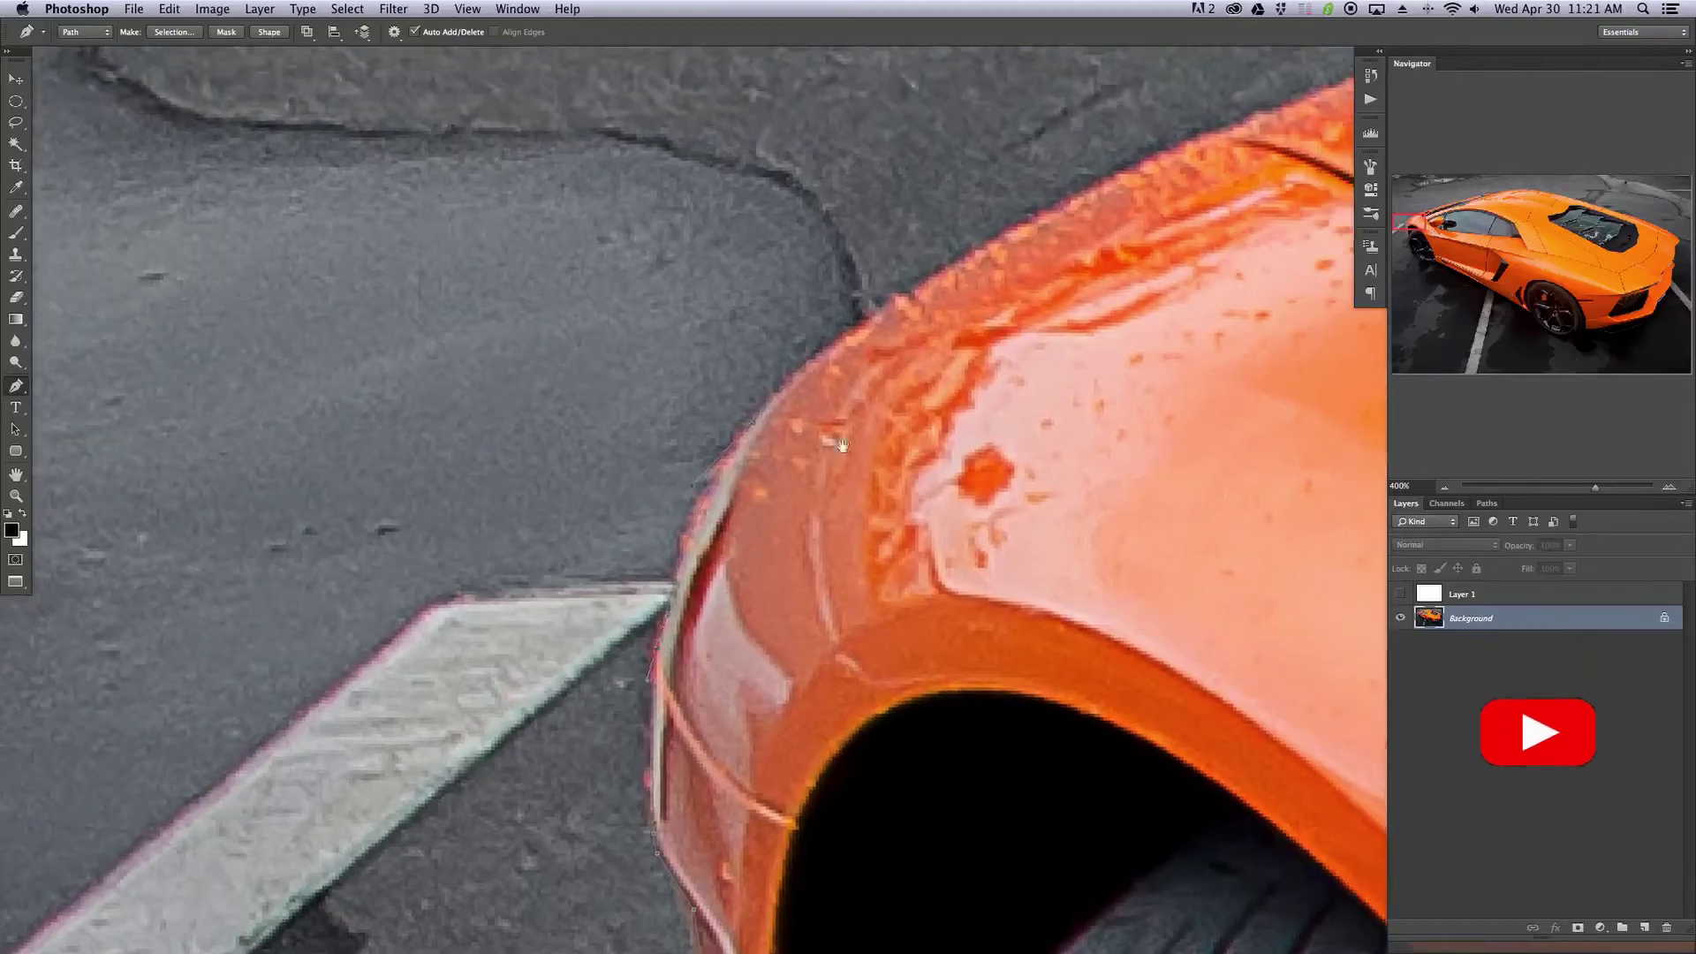
- Try to place a smooth anchor point on the hood's outer edge beyond the front vent, and undo it
scroll(839, 446, up, 3)
scroll(839, 446, right, 4)
key(super+minus)
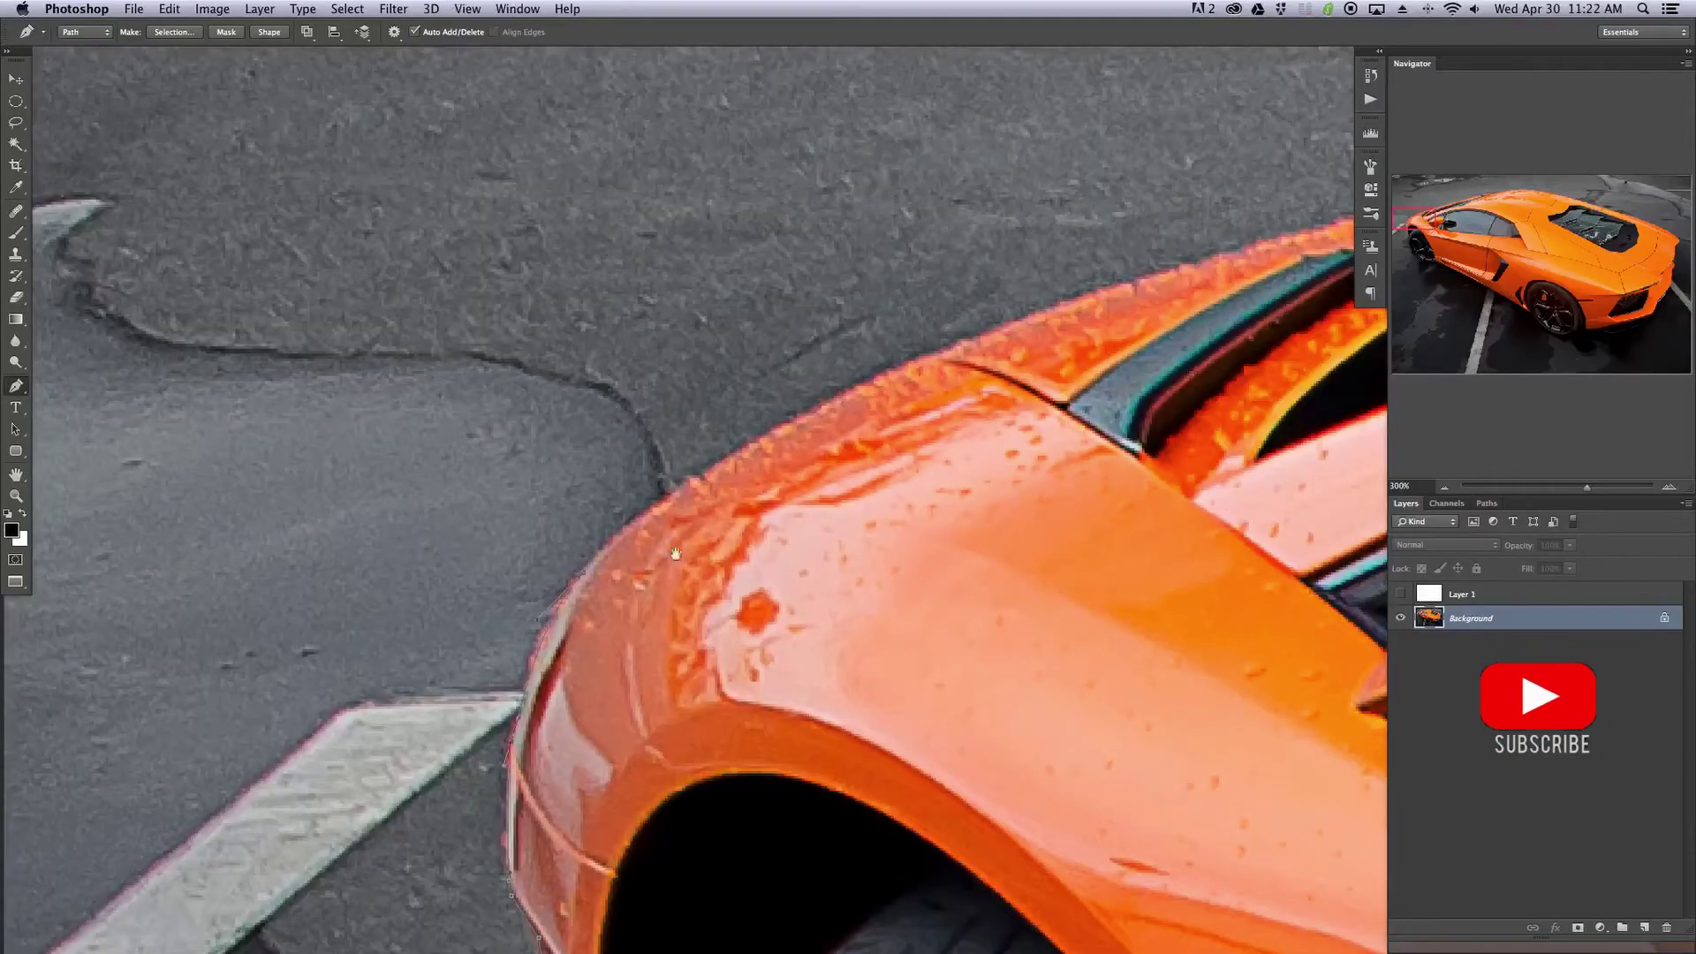
drag(667, 567, 634, 613)
scroll(634, 613, right, 4)
scroll(634, 613, up, 1)
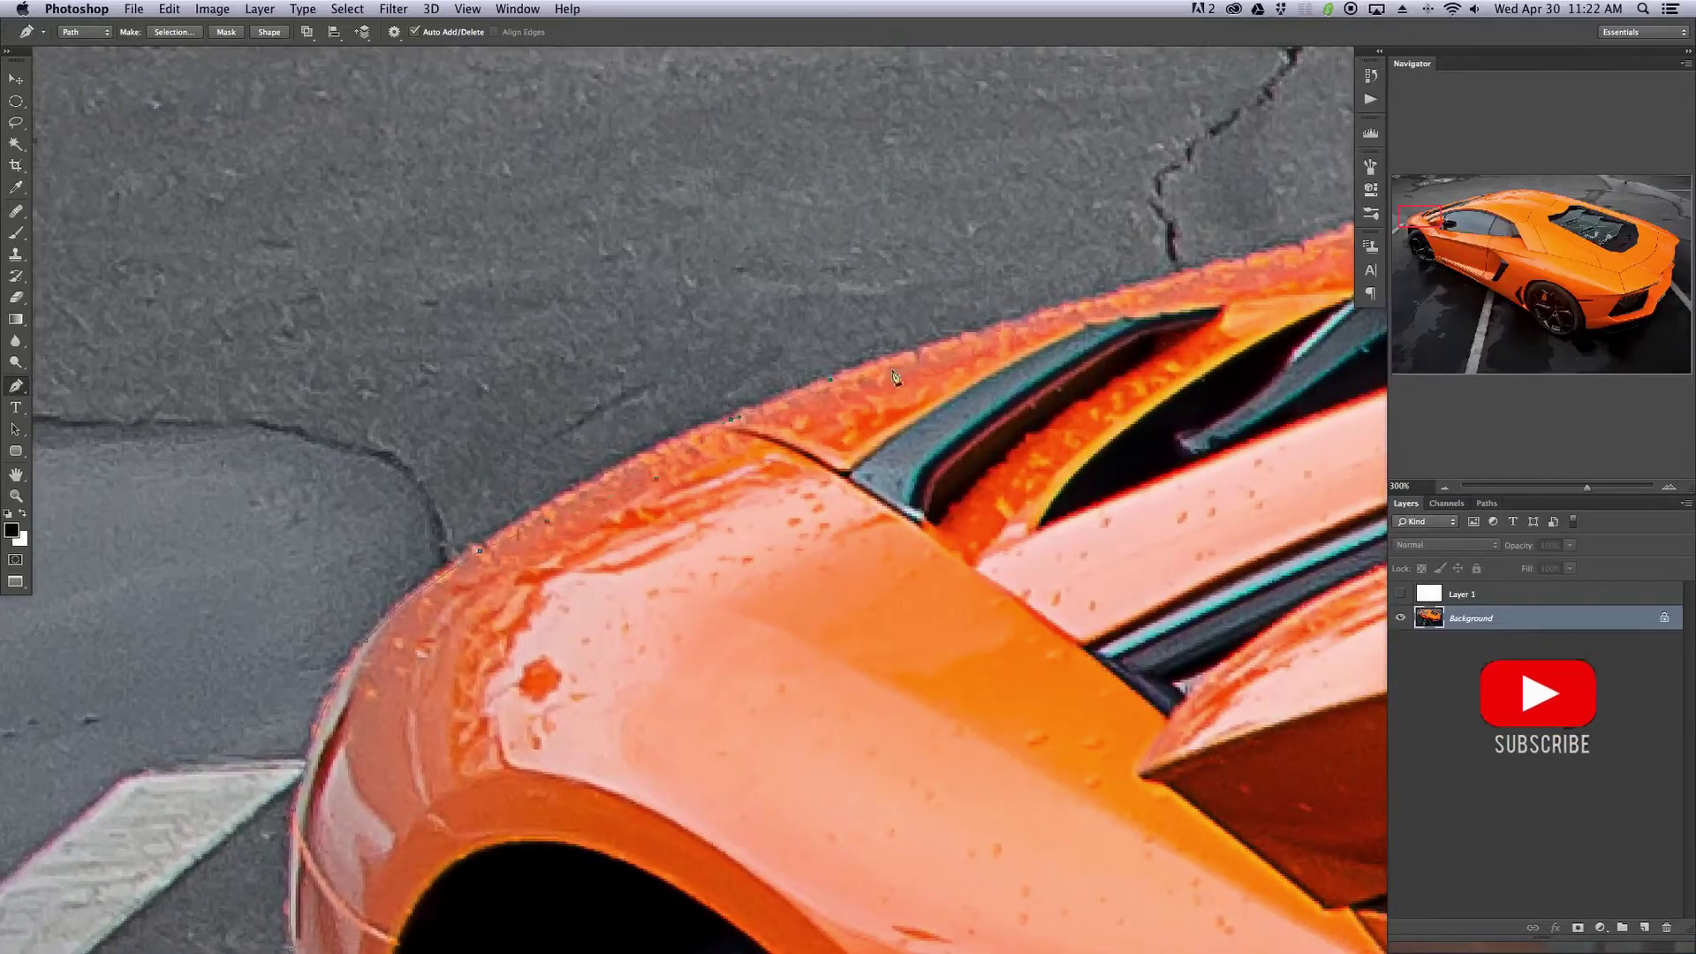
drag(1076, 320, 1091, 316)
key(alt+super+z)
key(alt+super+z)
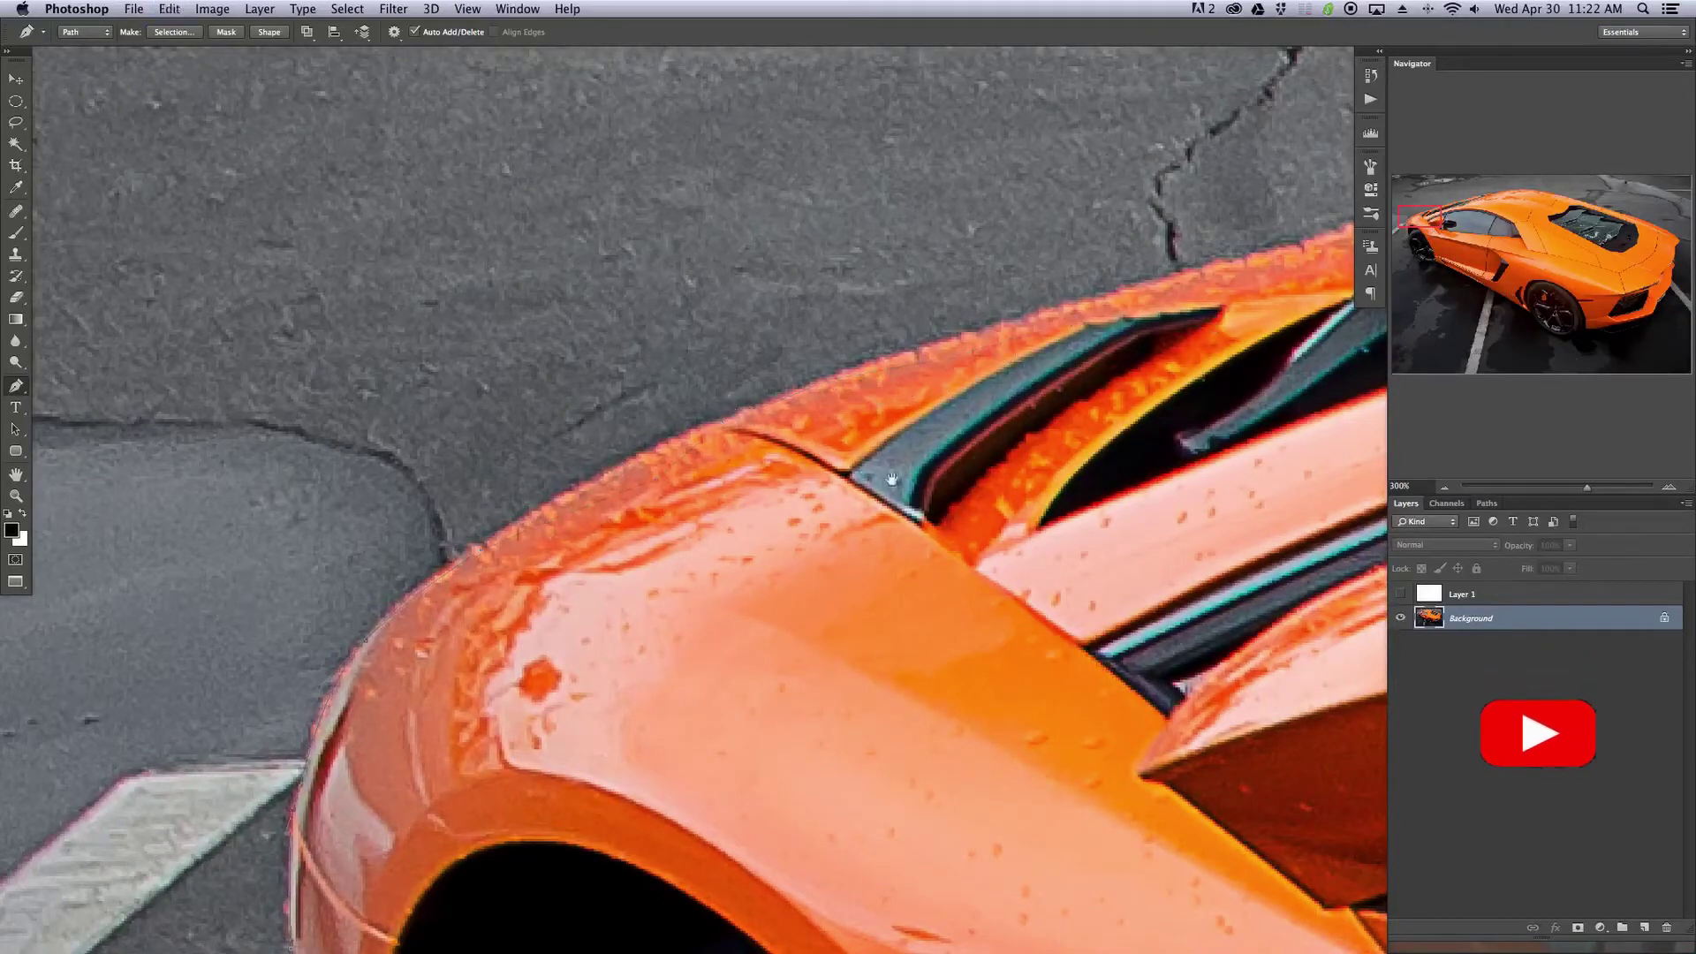
- Place a smooth anchor point on the hood's outer edge near the pavement crack, and lengthen its rear direction handle along the fender
drag(892, 480, 675, 553)
key(super+minus)
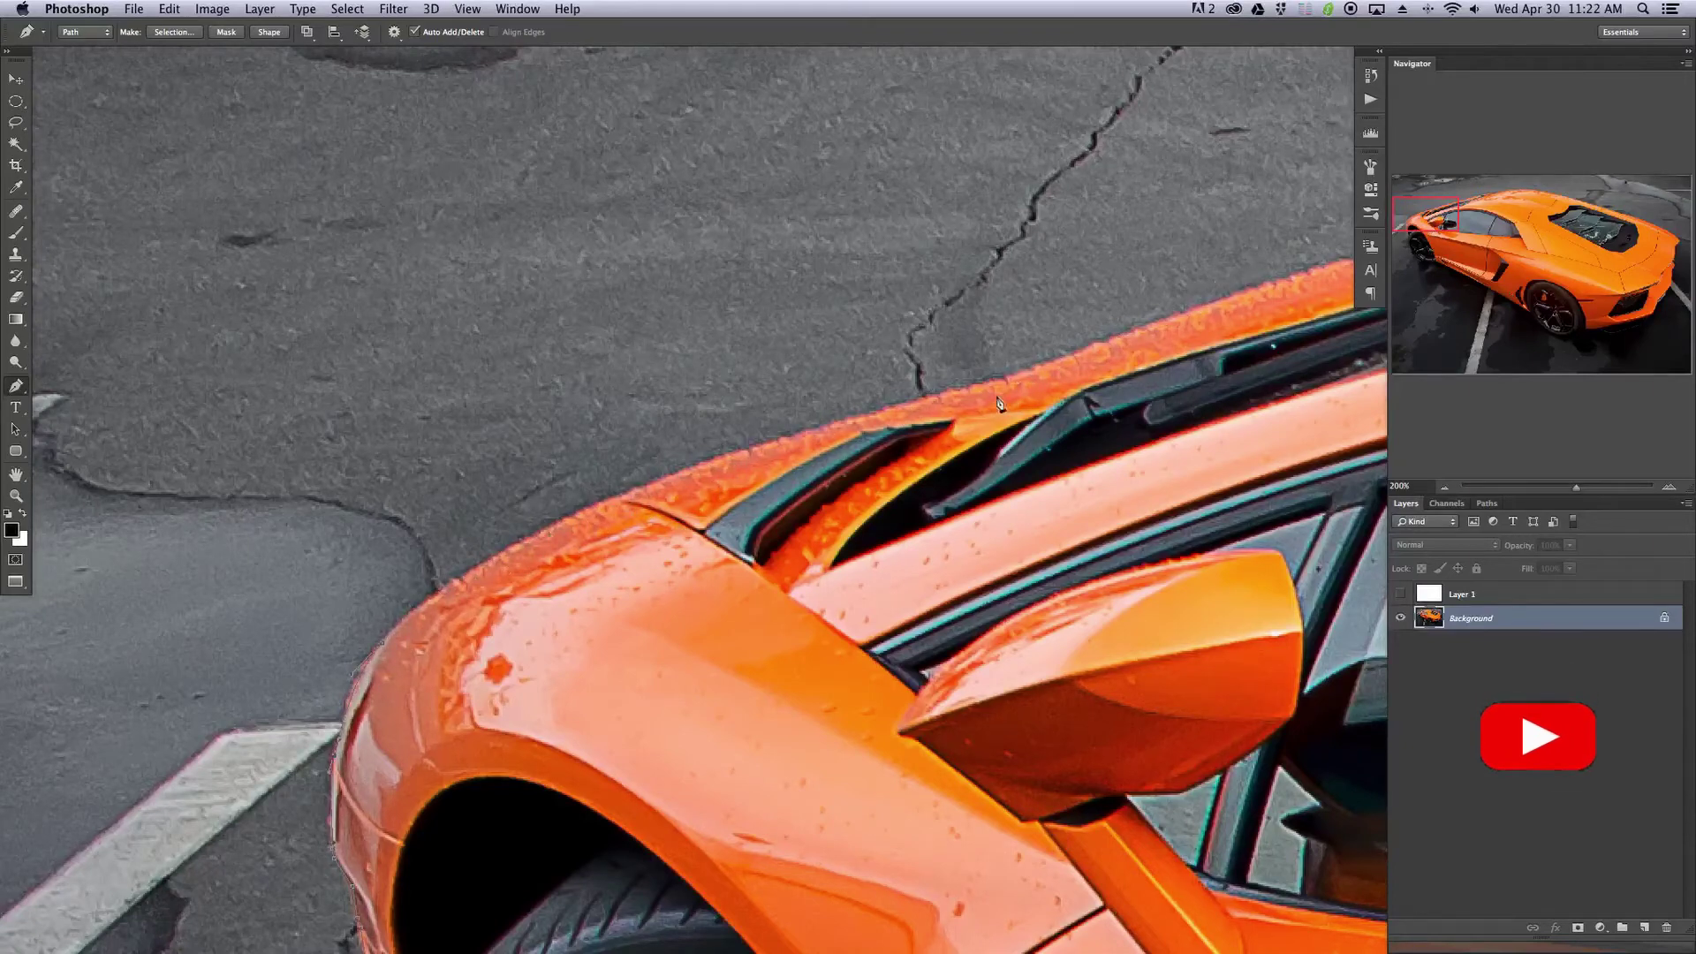
drag(980, 389, 1031, 374)
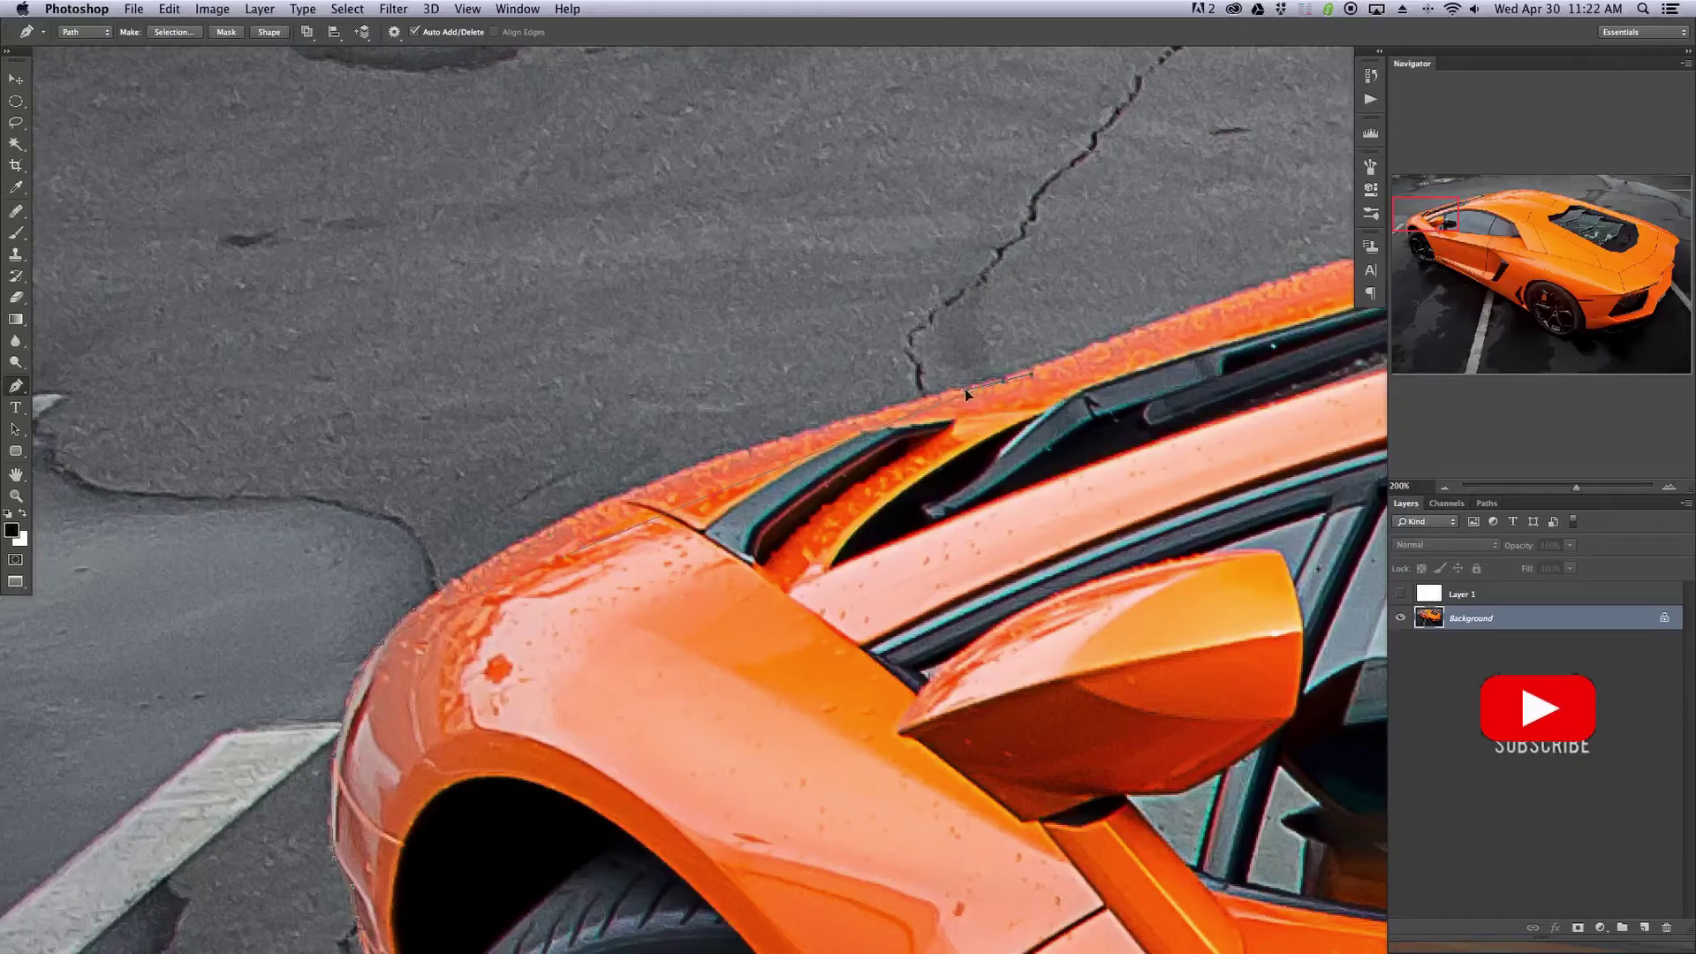
click(547, 474)
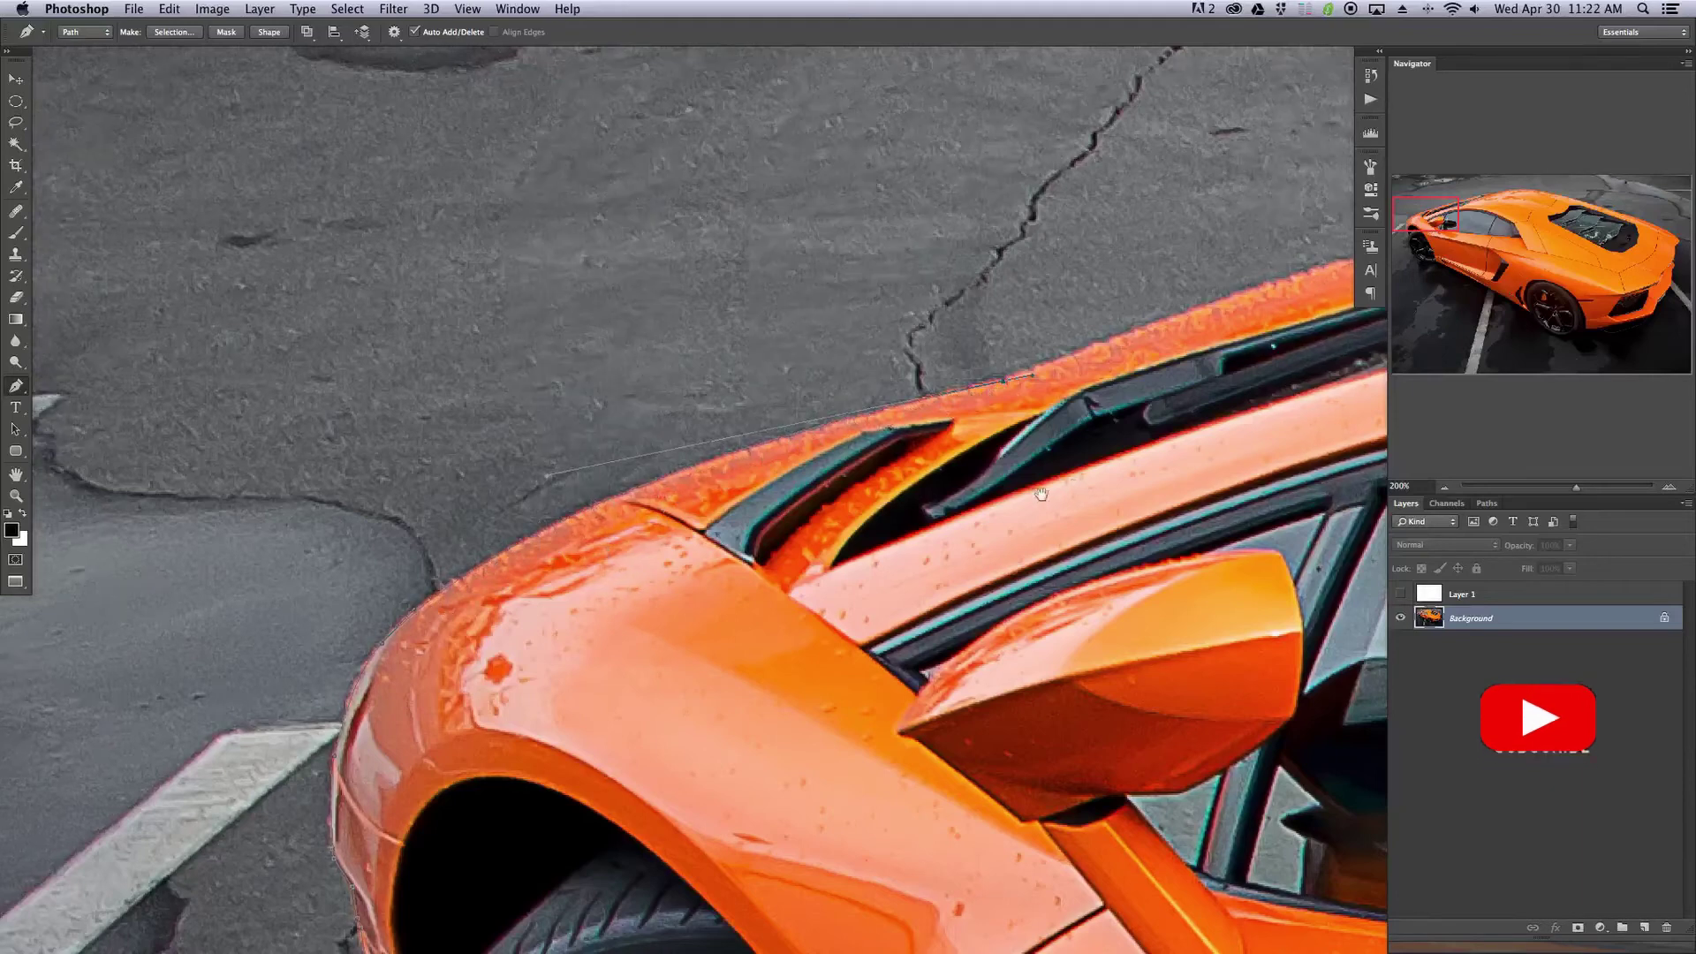
- Add a smooth anchor point on the hood's outer edge beside the windshield base, and adjust its rear handle to follow the edge
drag(1038, 495, 412, 699)
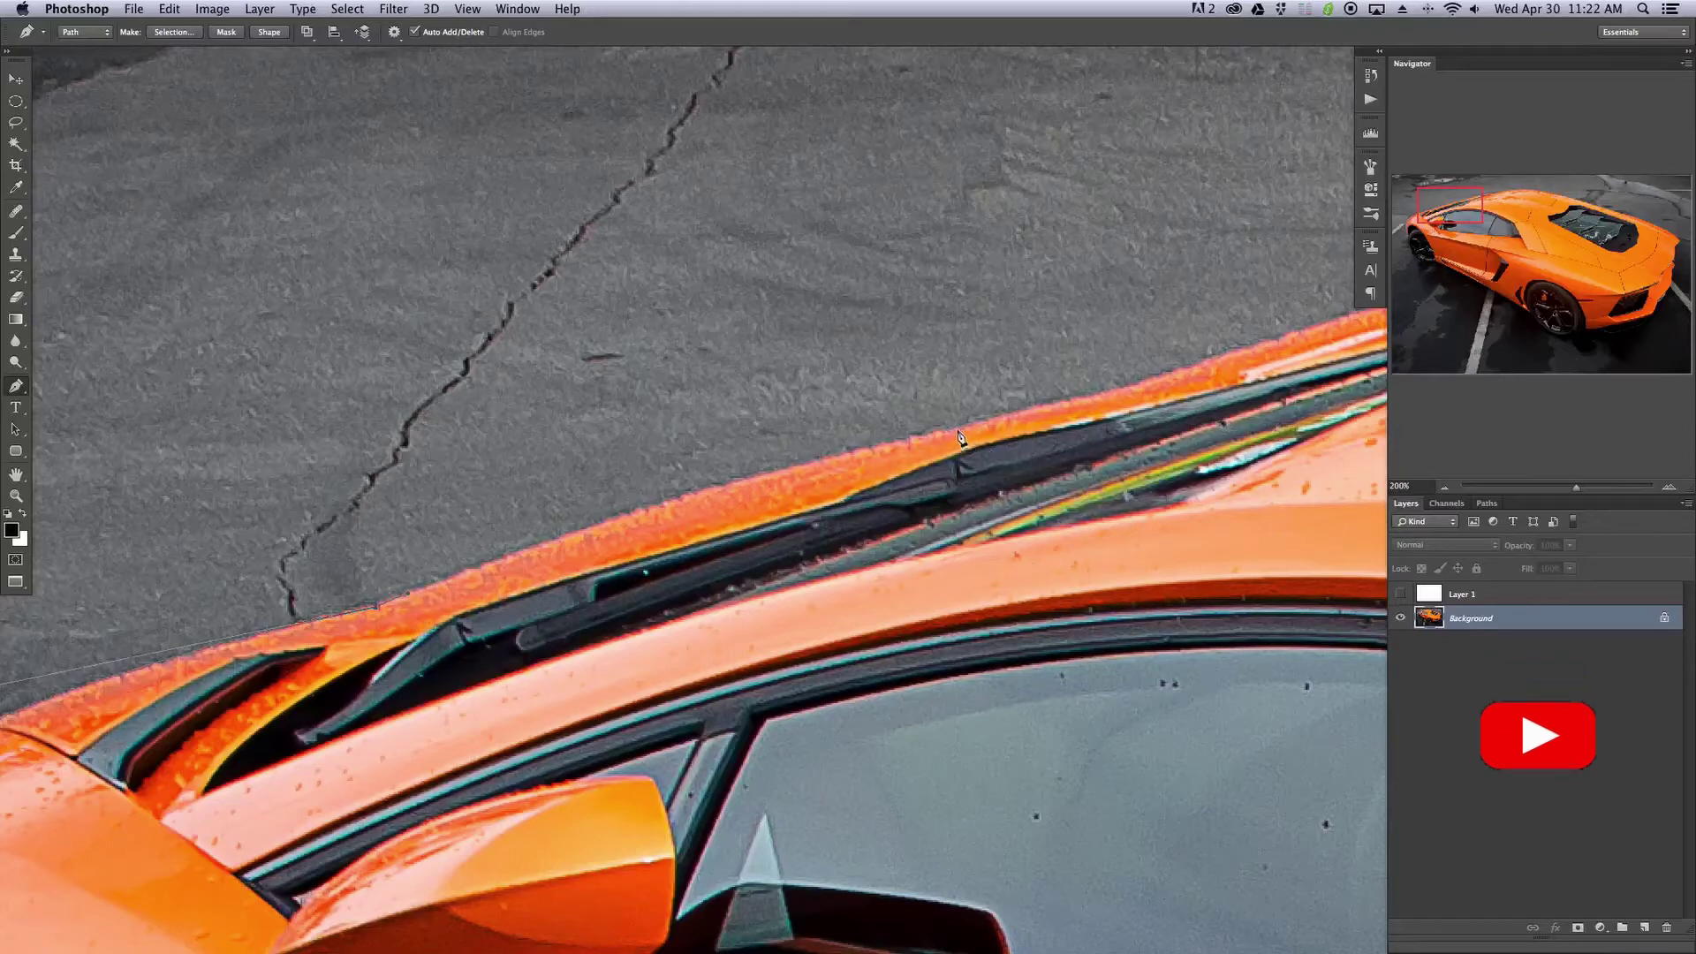
drag(952, 438, 1104, 415)
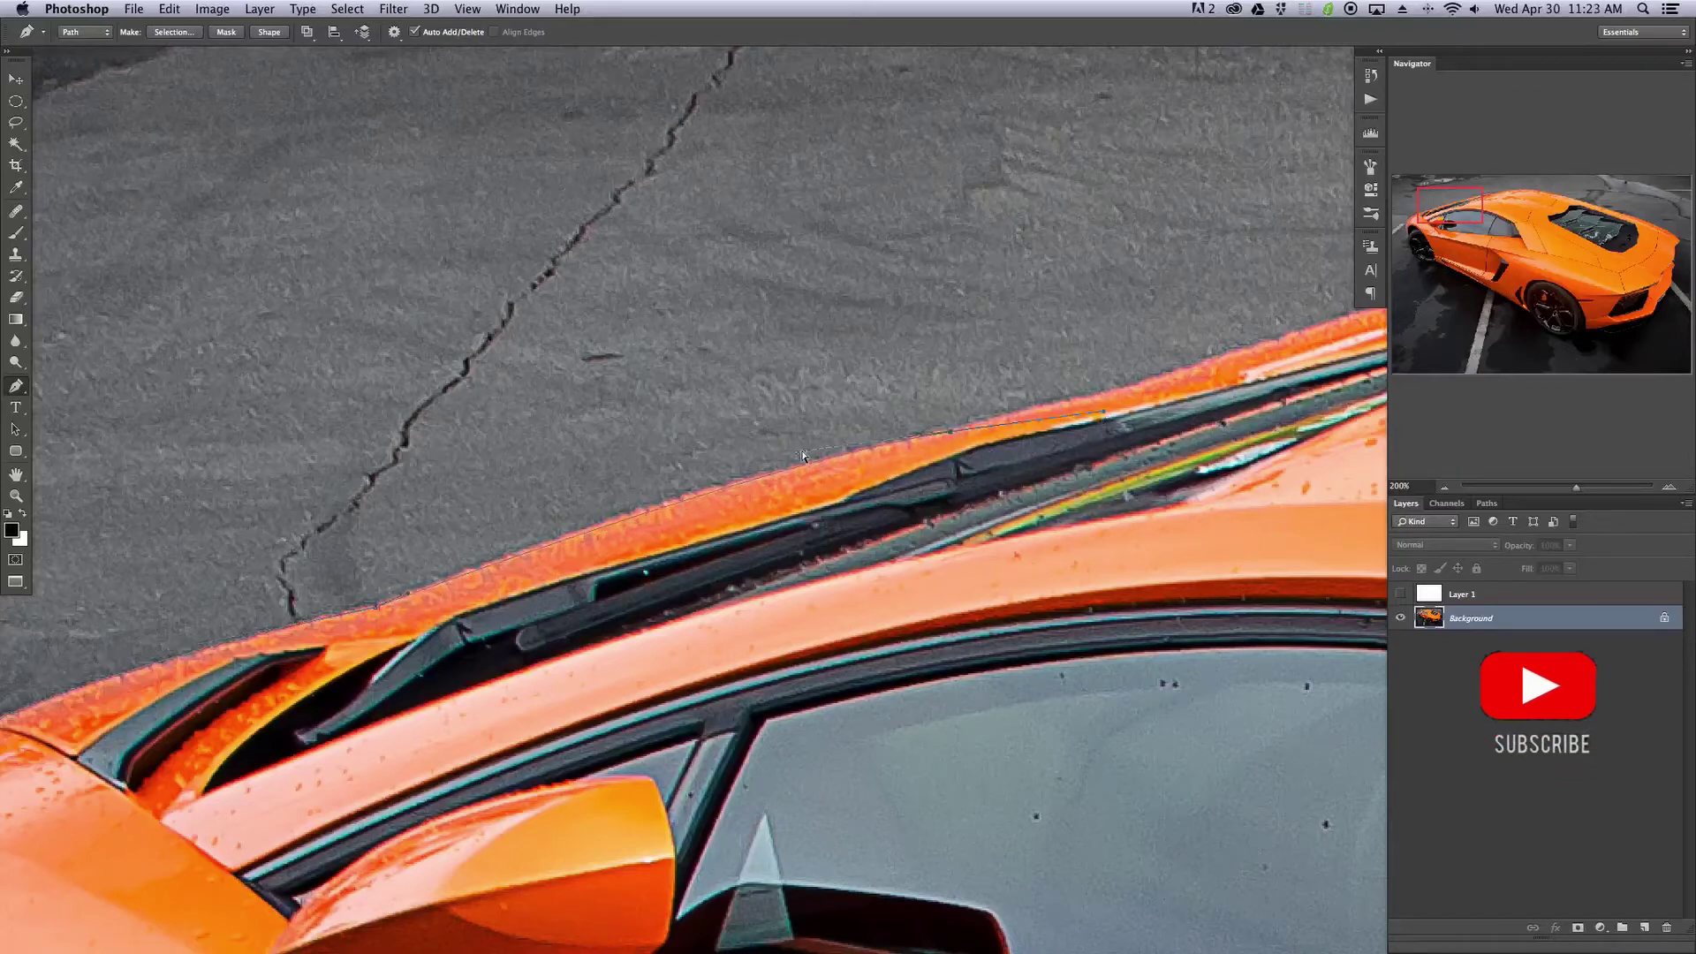
click(666, 486)
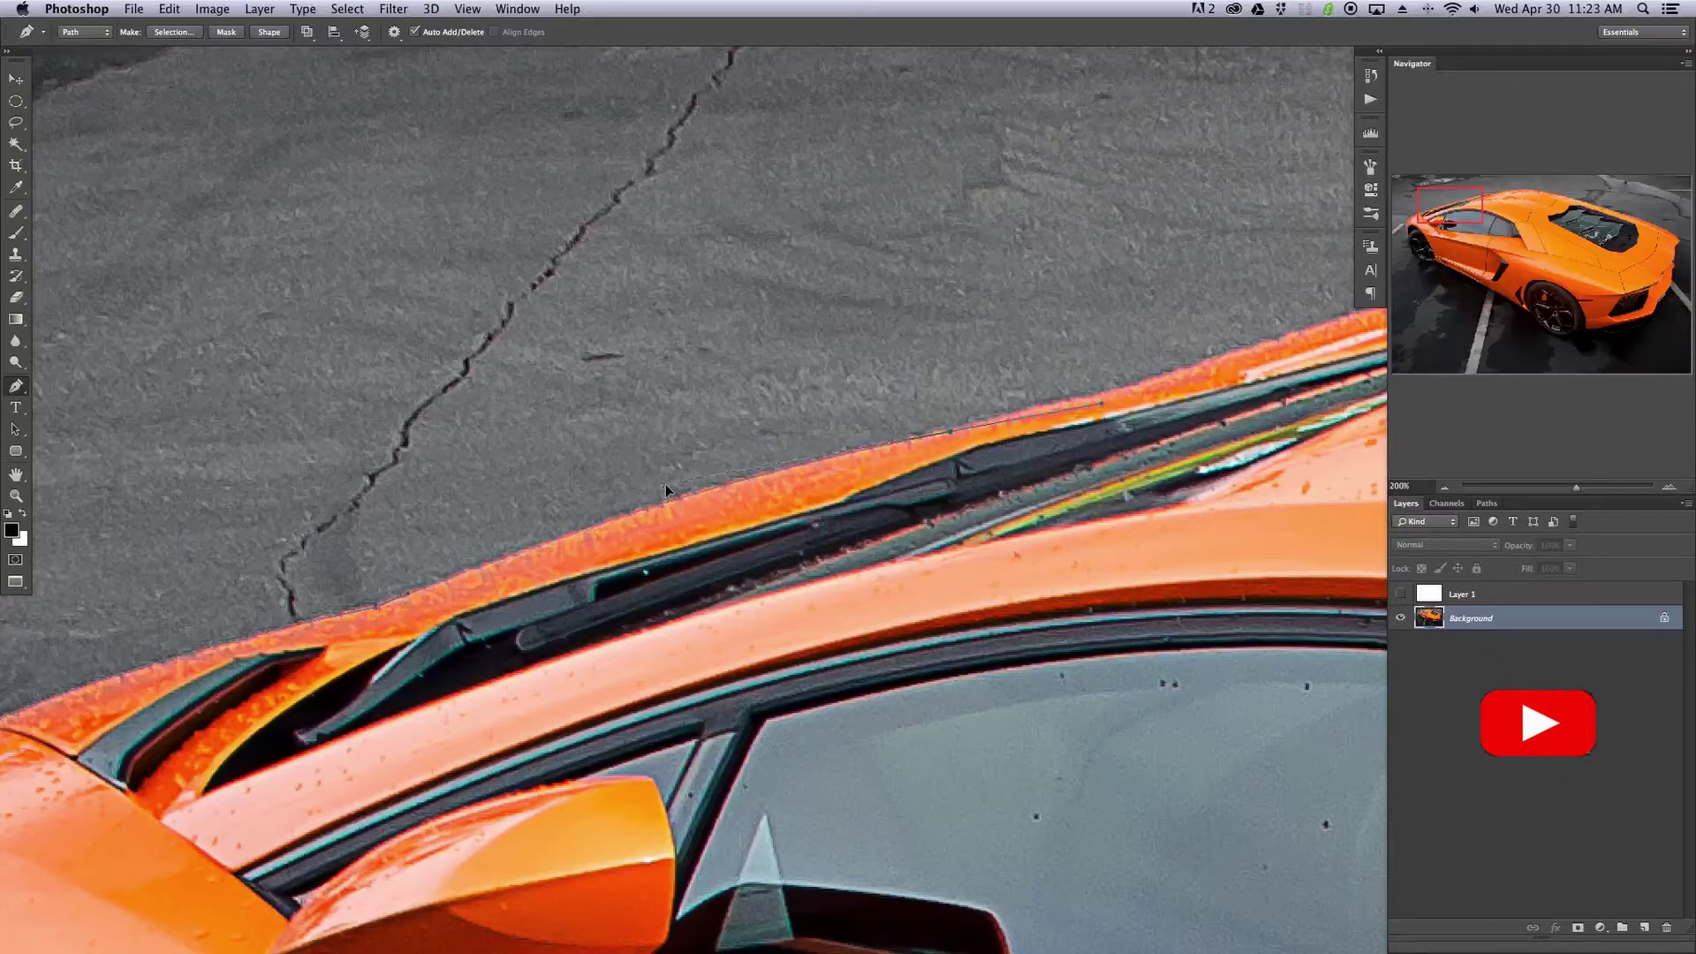
- Add a smooth anchor point where the hood's outer edge meets the roof, and shape its rear handle to follow the hood
drag(1006, 490, 678, 541)
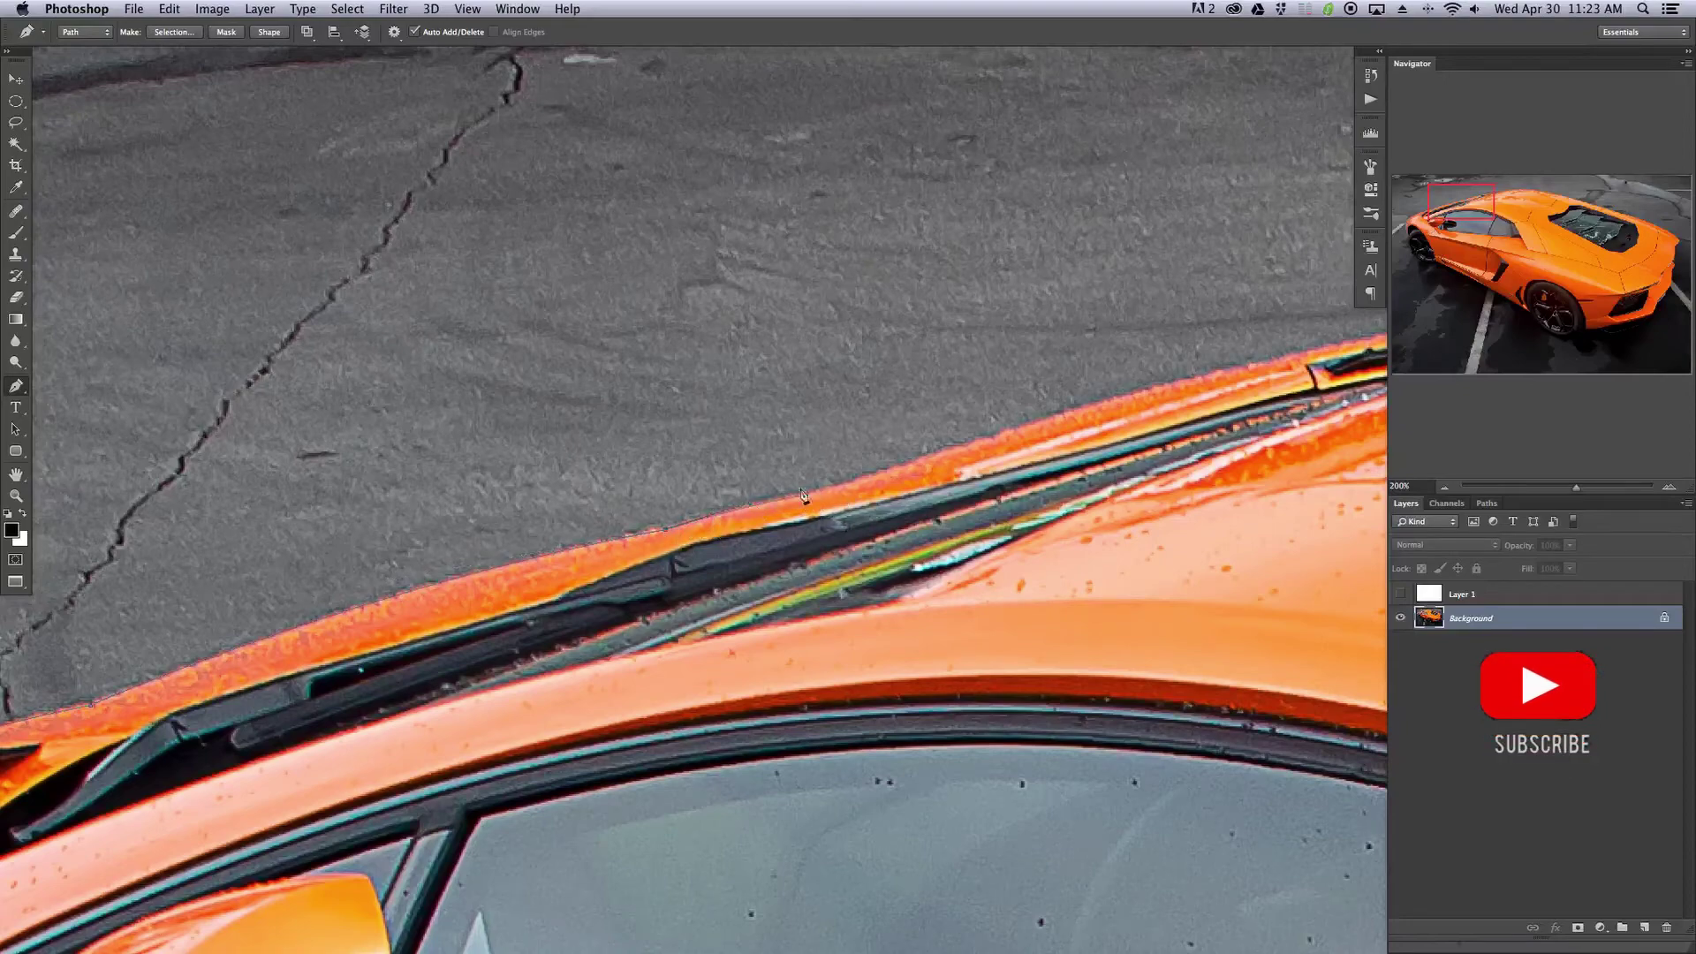
drag(921, 478, 440, 580)
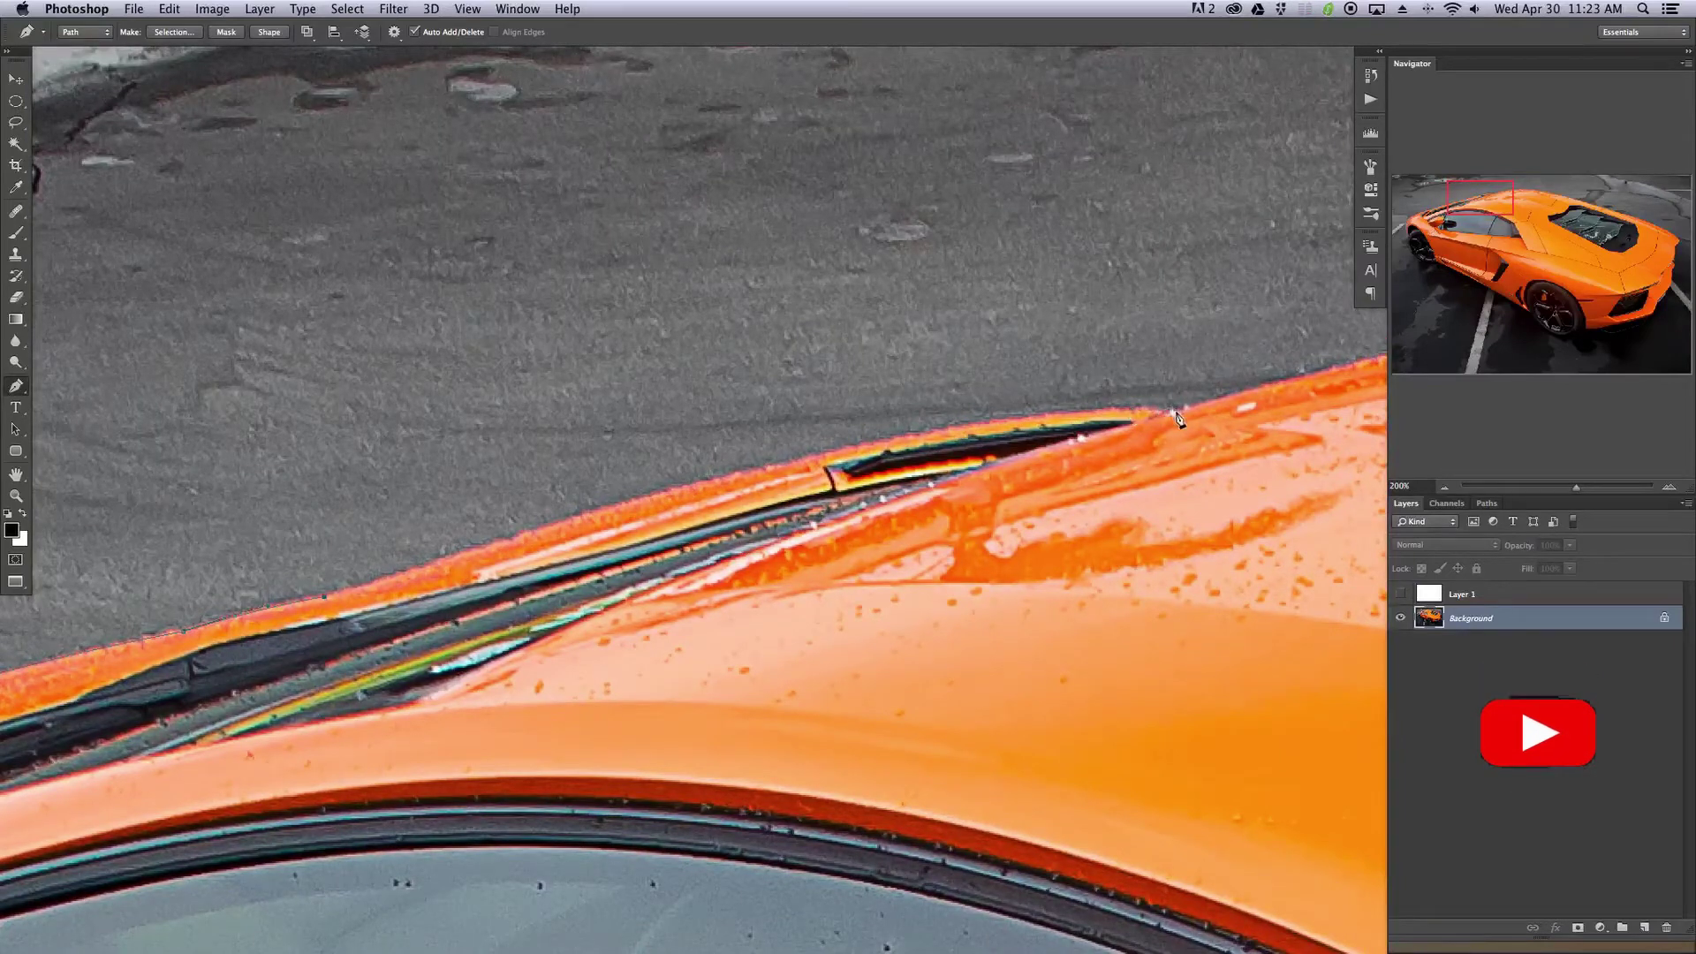
drag(1170, 412, 1119, 417)
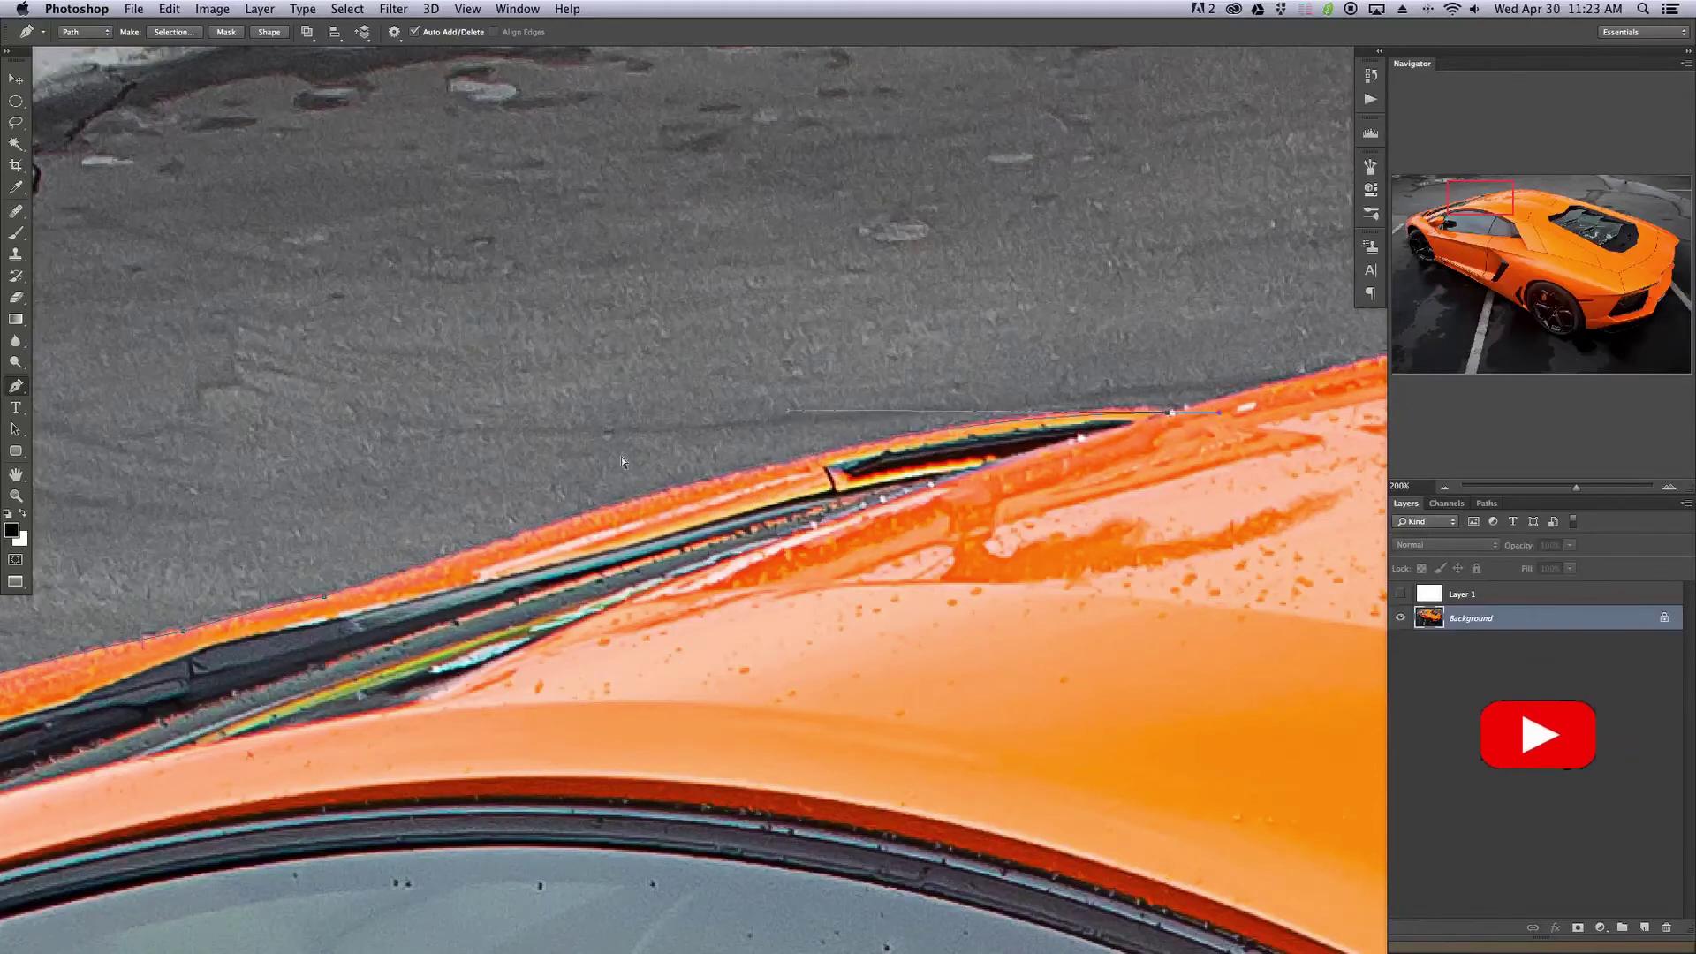
click(349, 592)
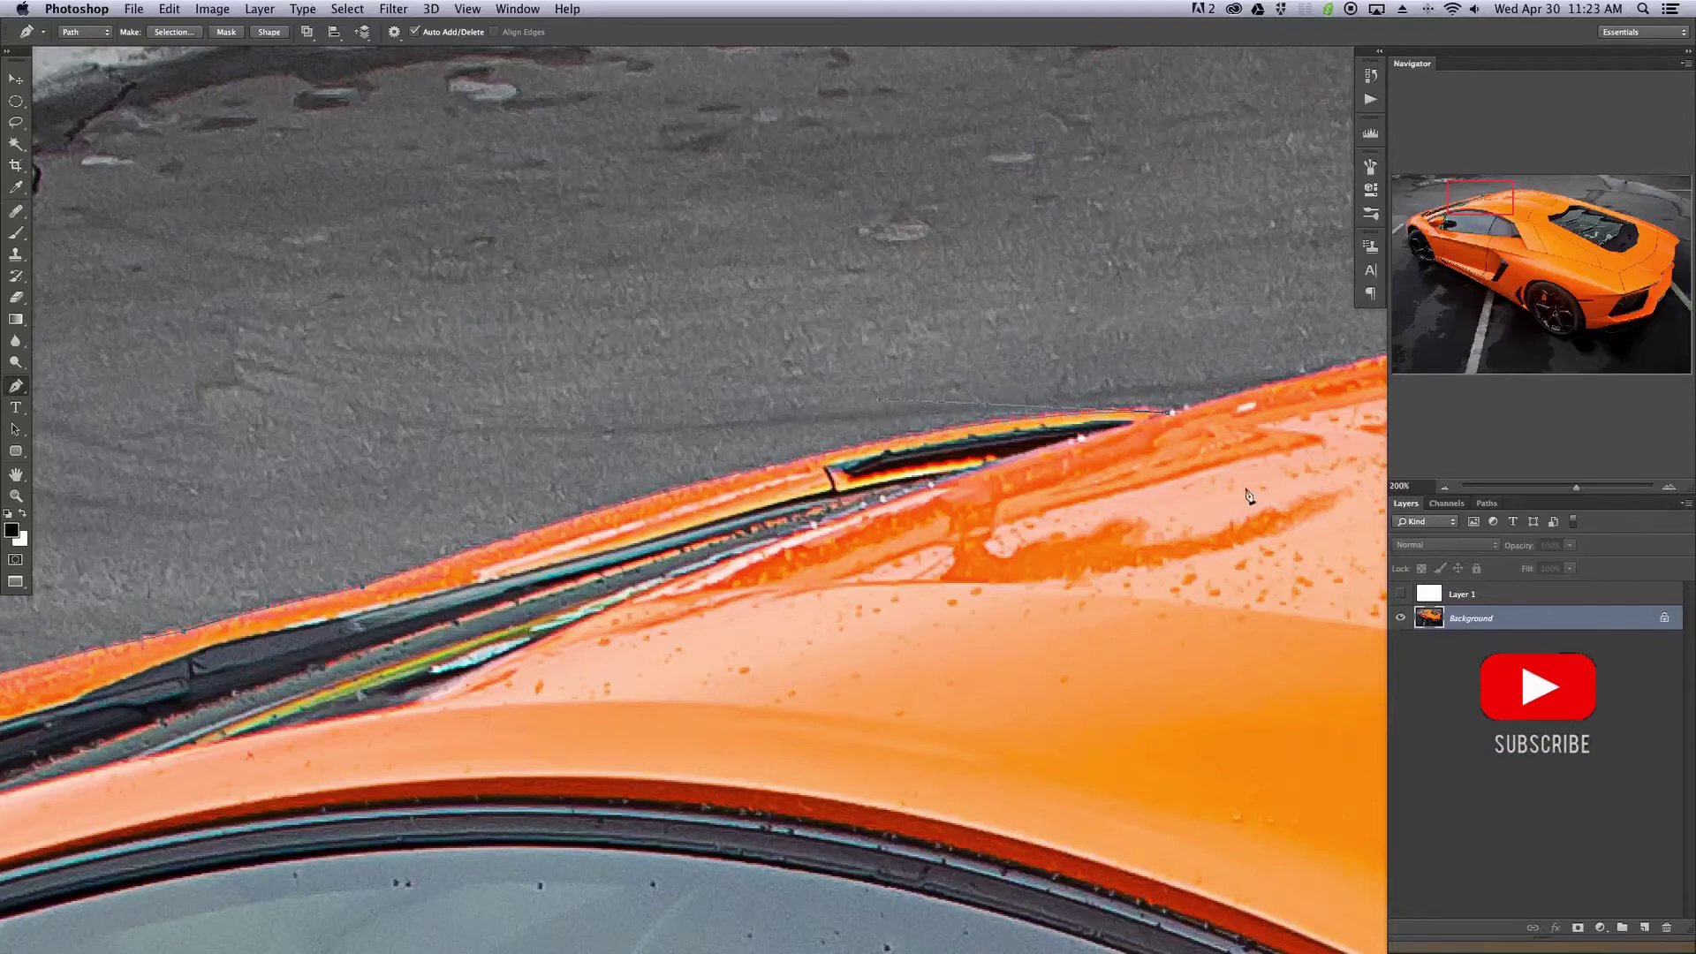
- Place a smooth anchor point at the peak of the roof's far edge, shaping its front handle to follow the rising curve
drag(1247, 497, 528, 584)
key(super+minus)
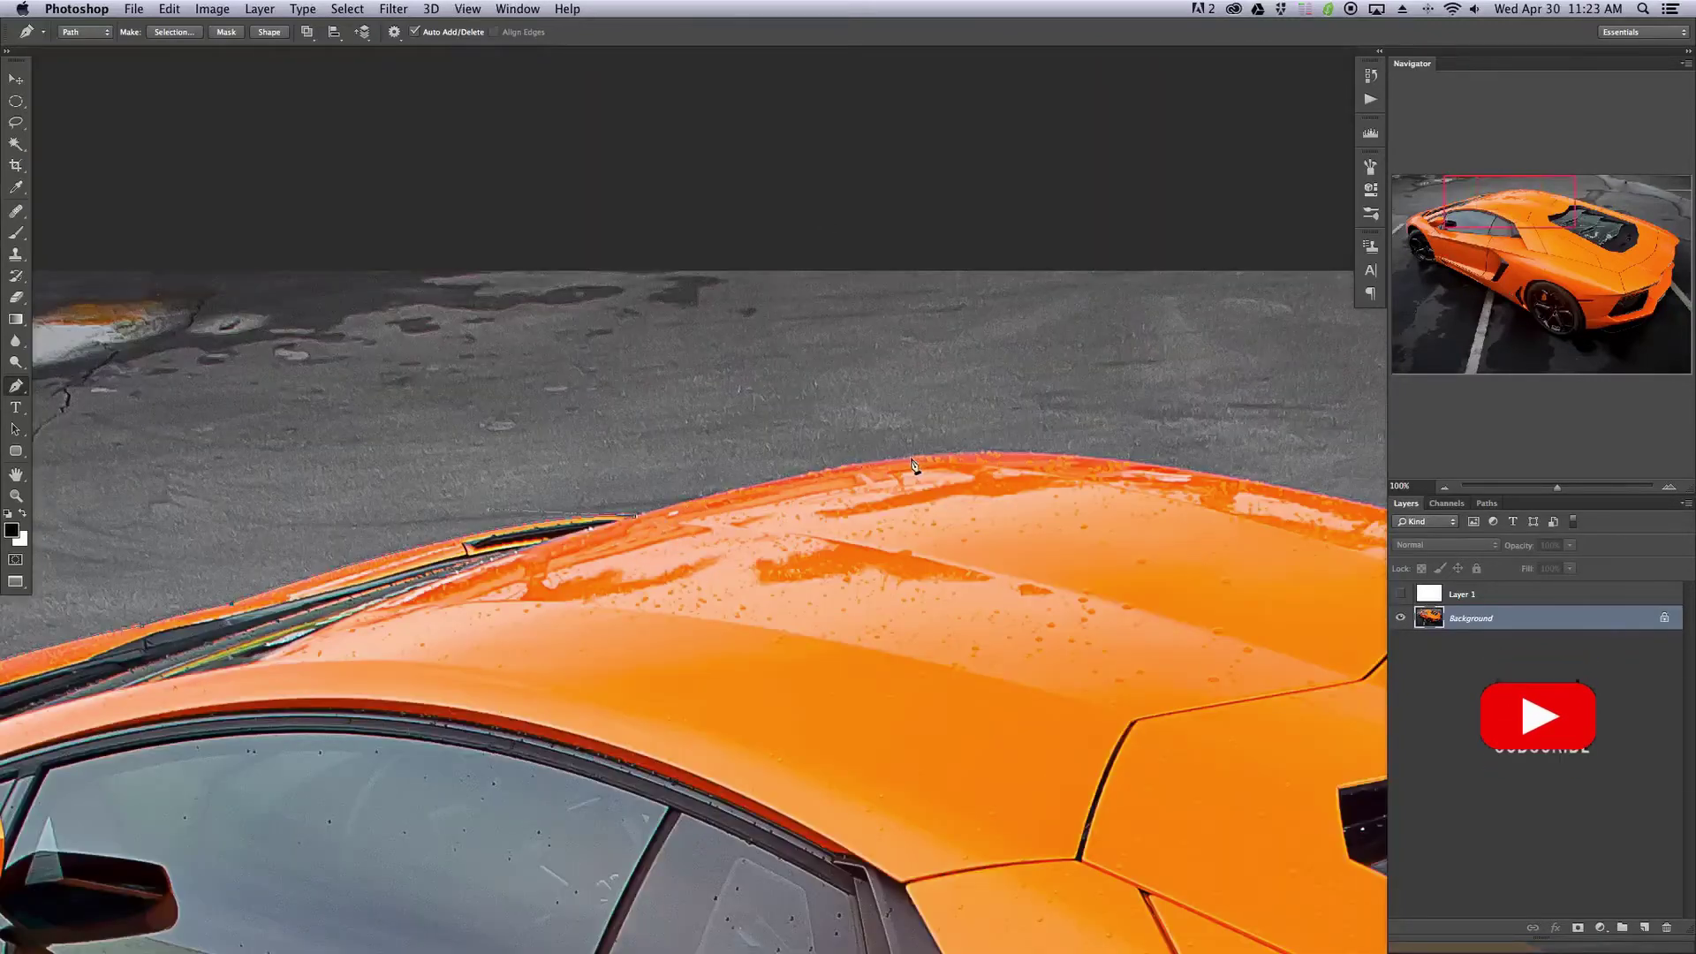
drag(1018, 499, 888, 470)
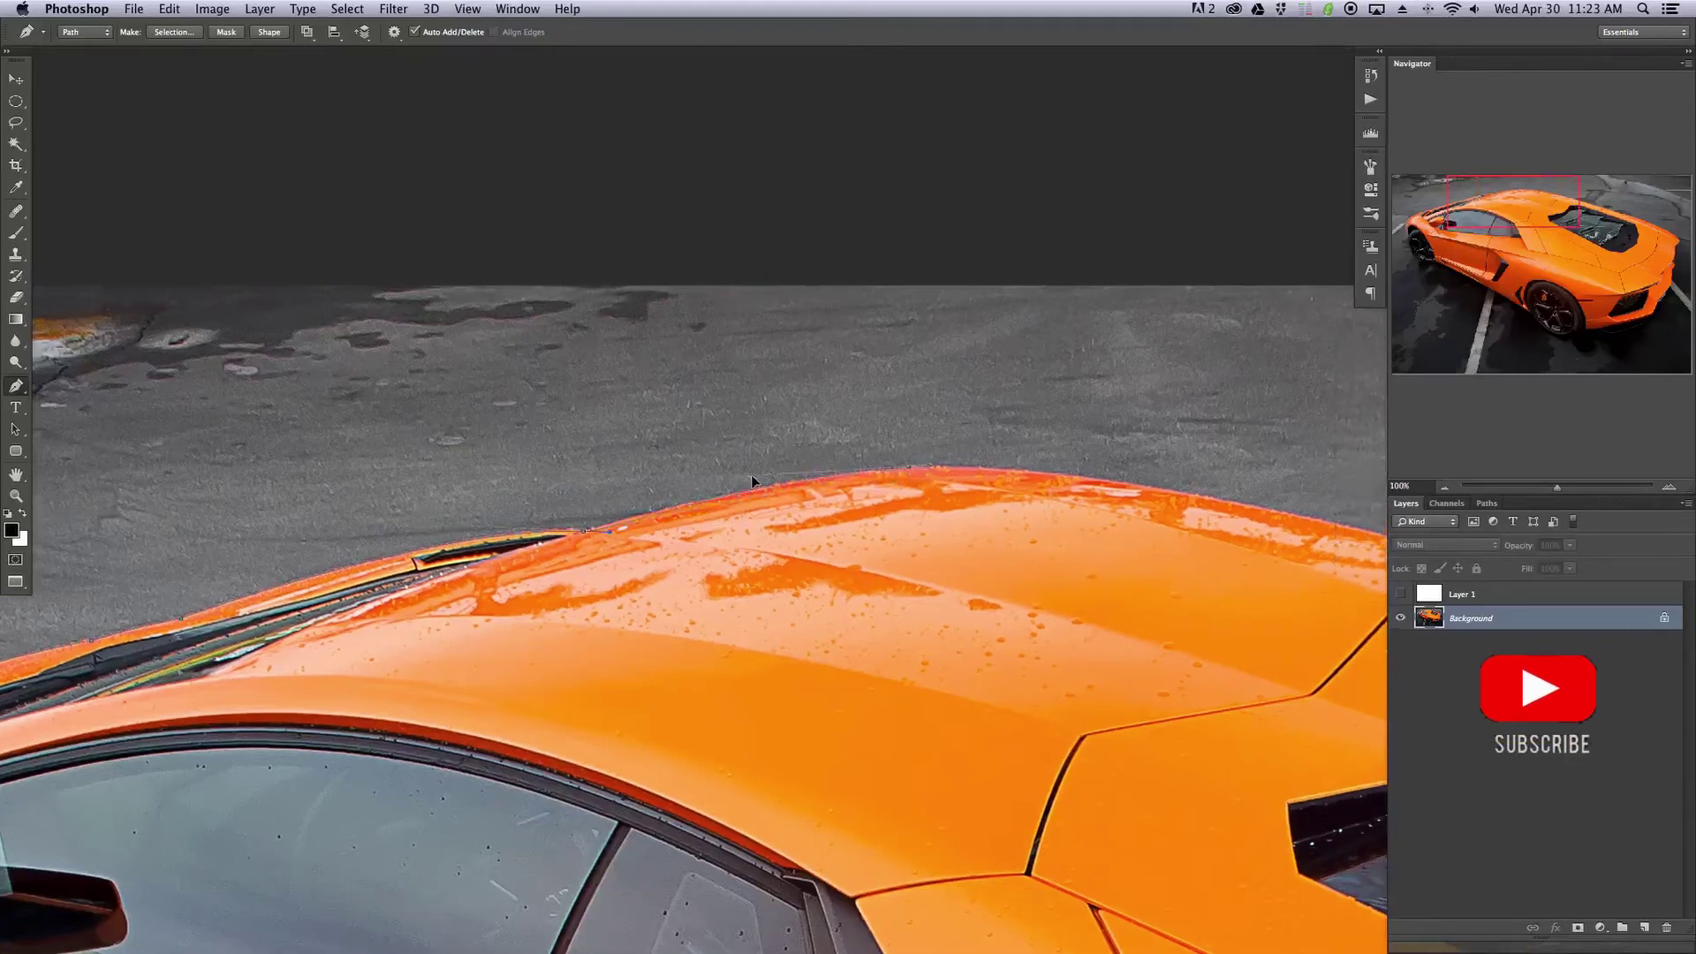
drag(751, 474, 737, 482)
- Angle the forward handle of the anchor where the hood meets the roof upward along the roof's edge
key(super+plus)
key(super+plus)
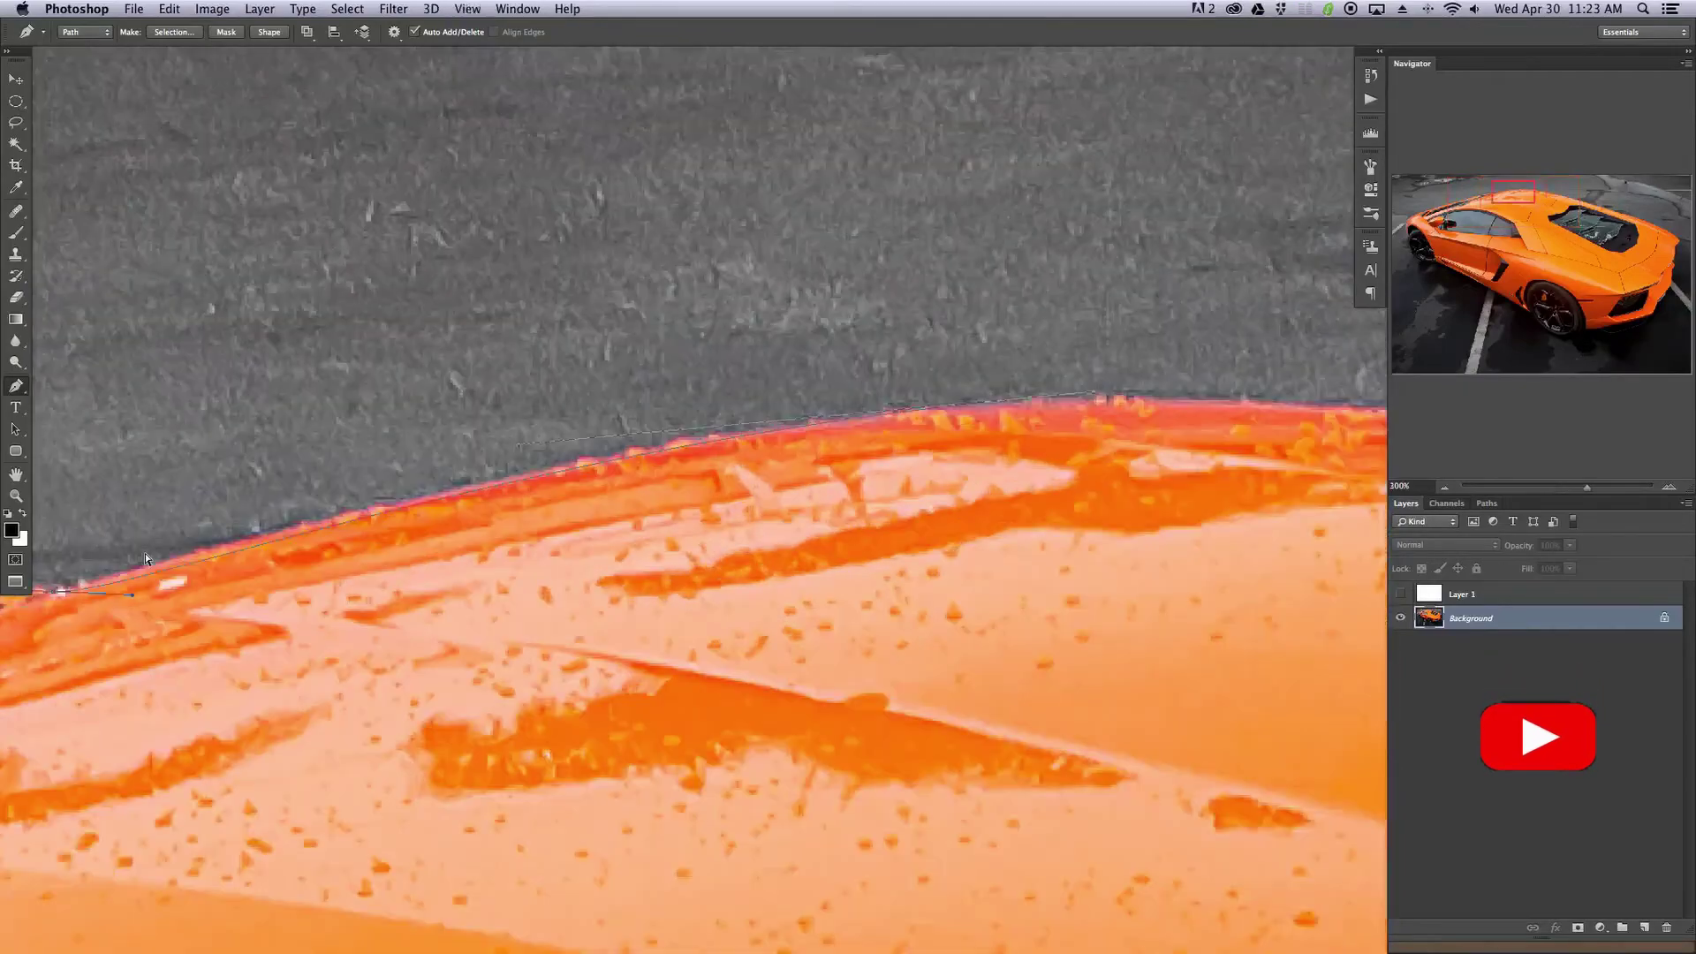
drag(168, 660, 654, 617)
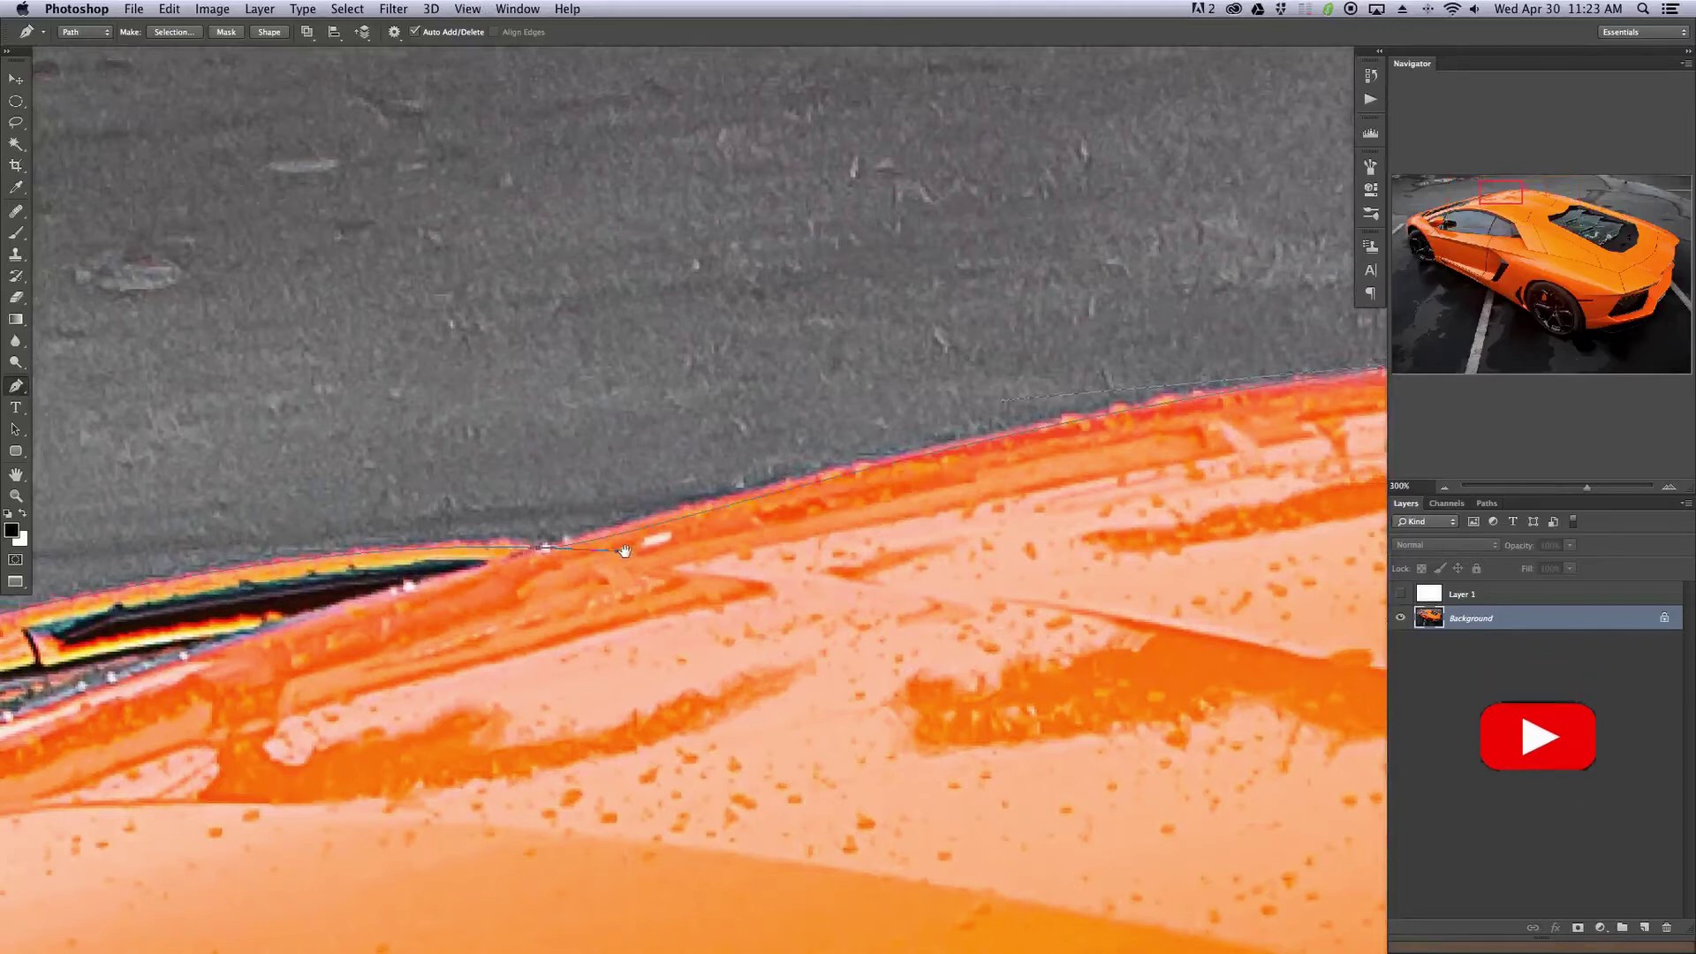
drag(615, 558, 663, 532)
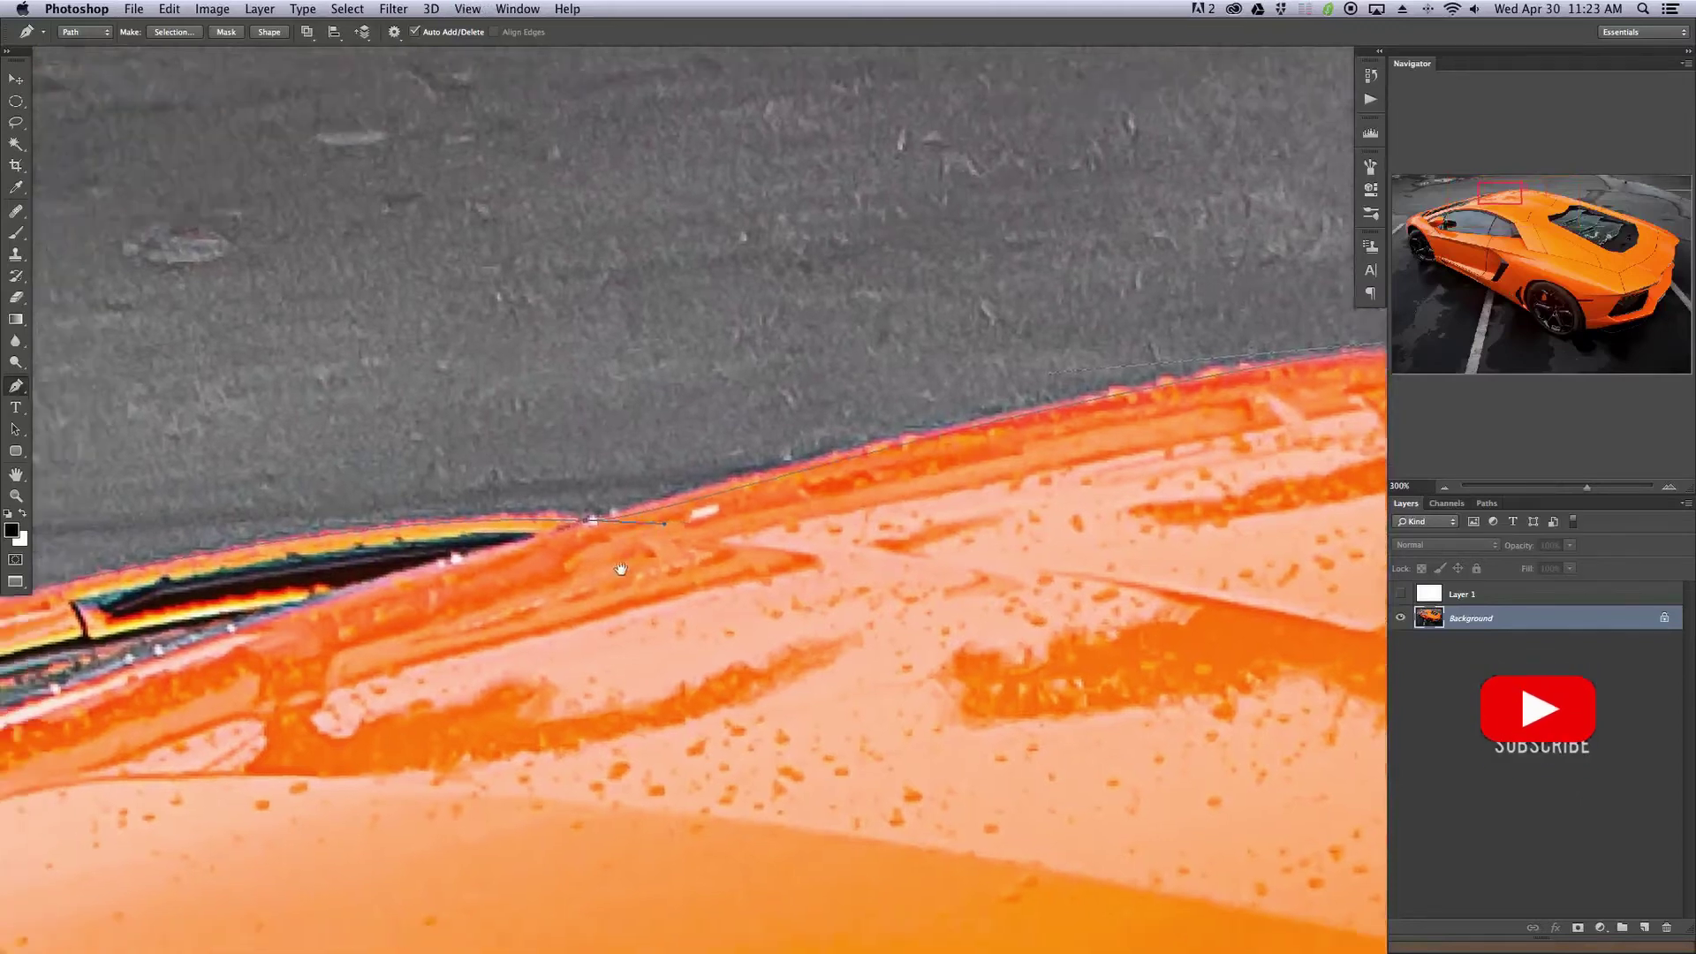
key(super+z)
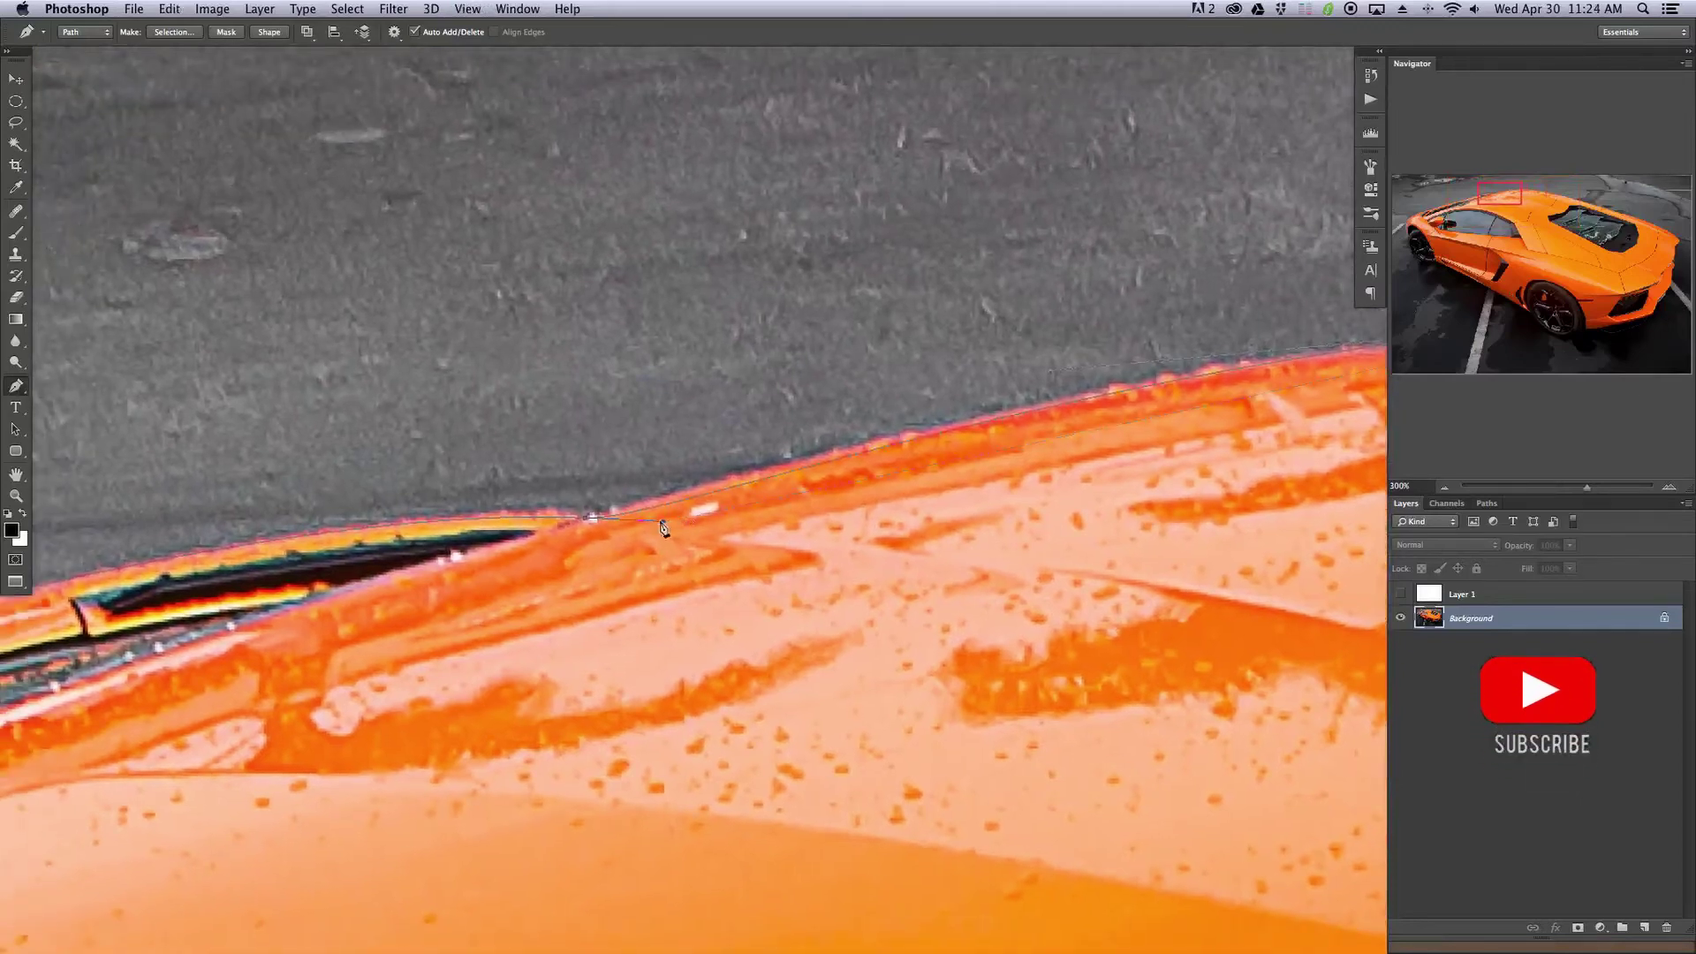
drag(664, 522, 665, 504)
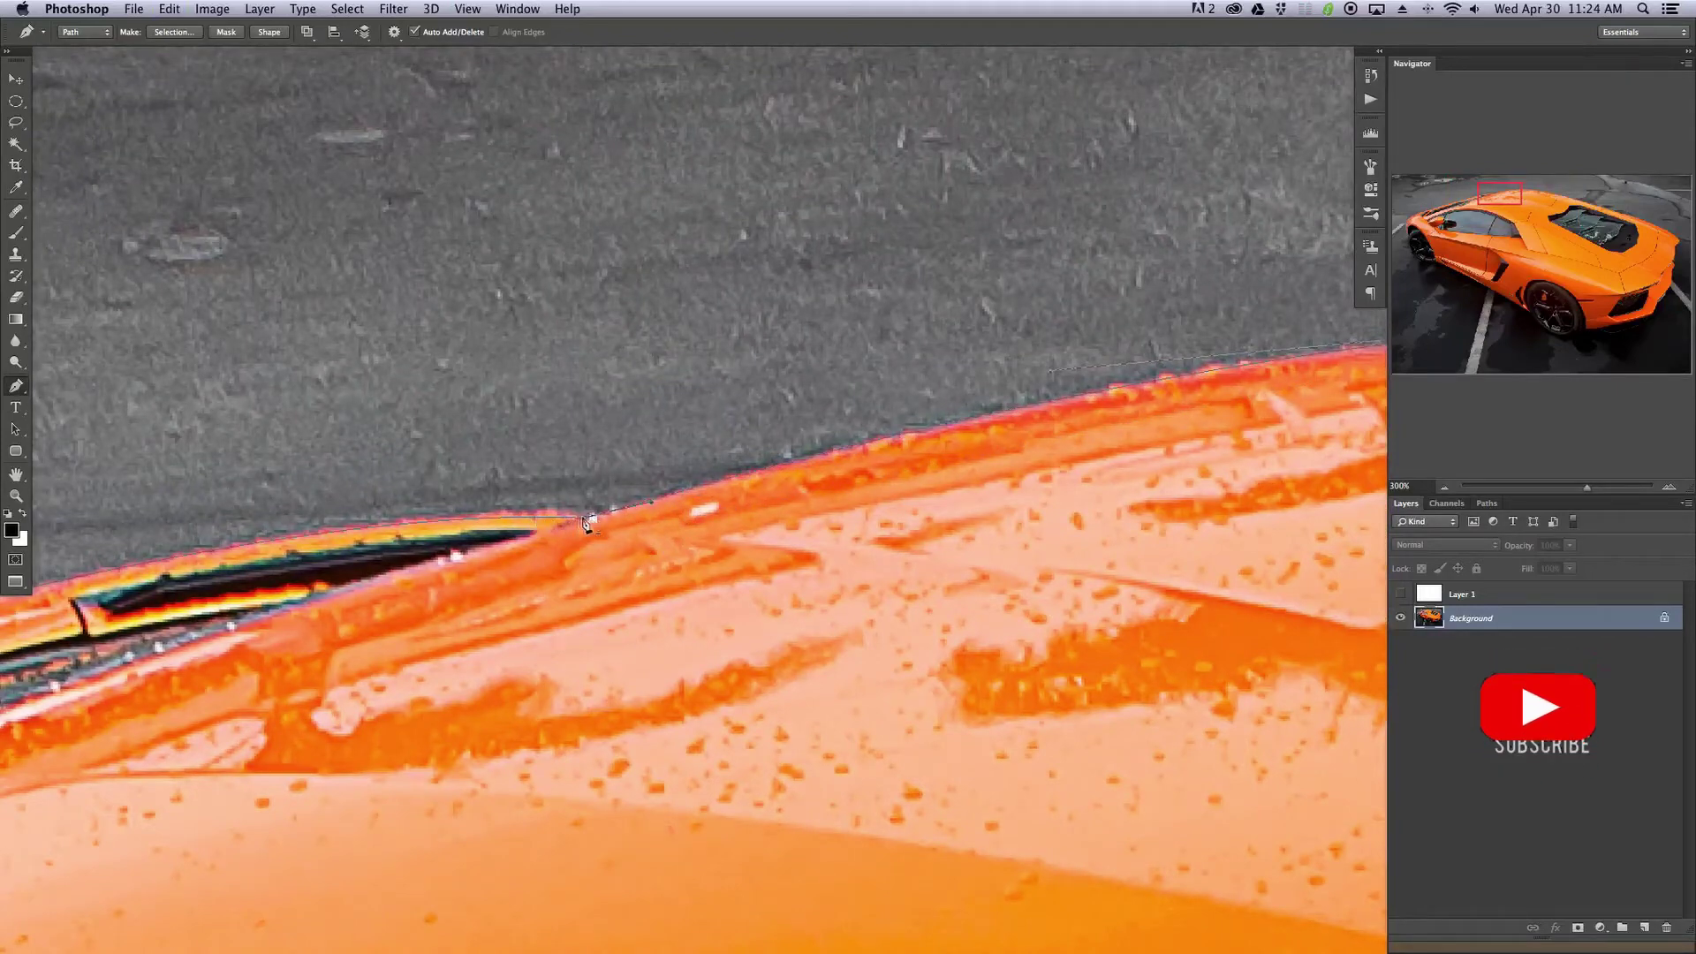
- Add a smooth anchor point on the far edge beside the engine cover's rear corner, and extend its handle toward the roof
scroll(651, 507, right, 10)
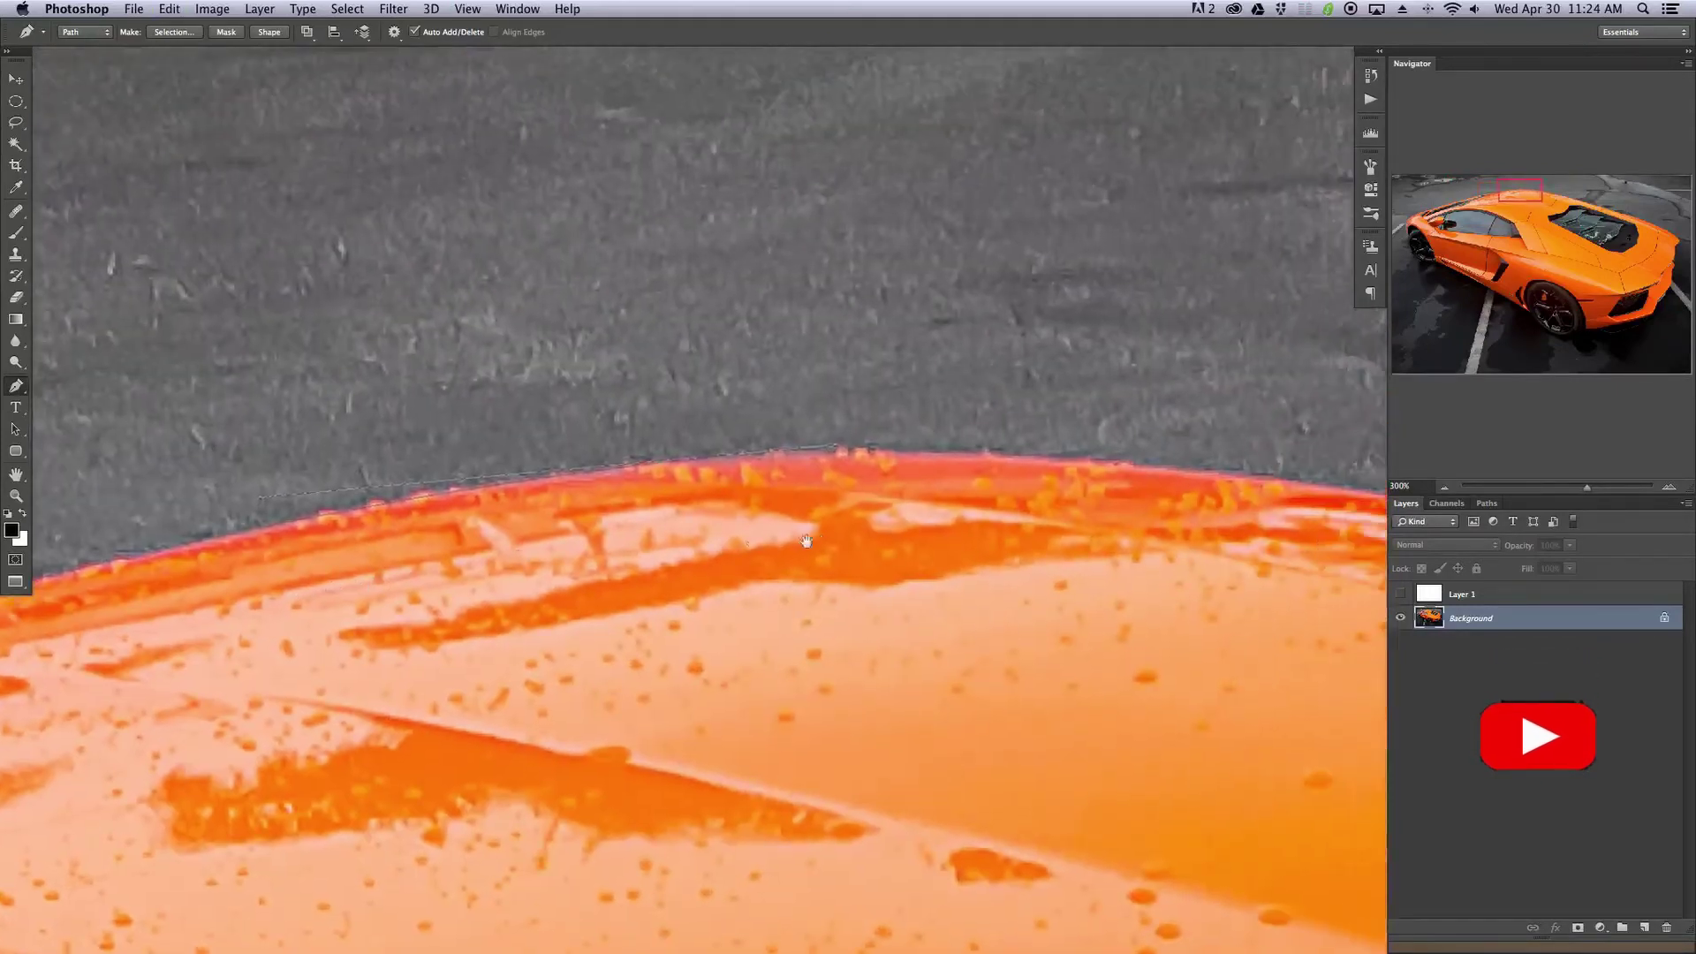
scroll(509, 529, down, 1)
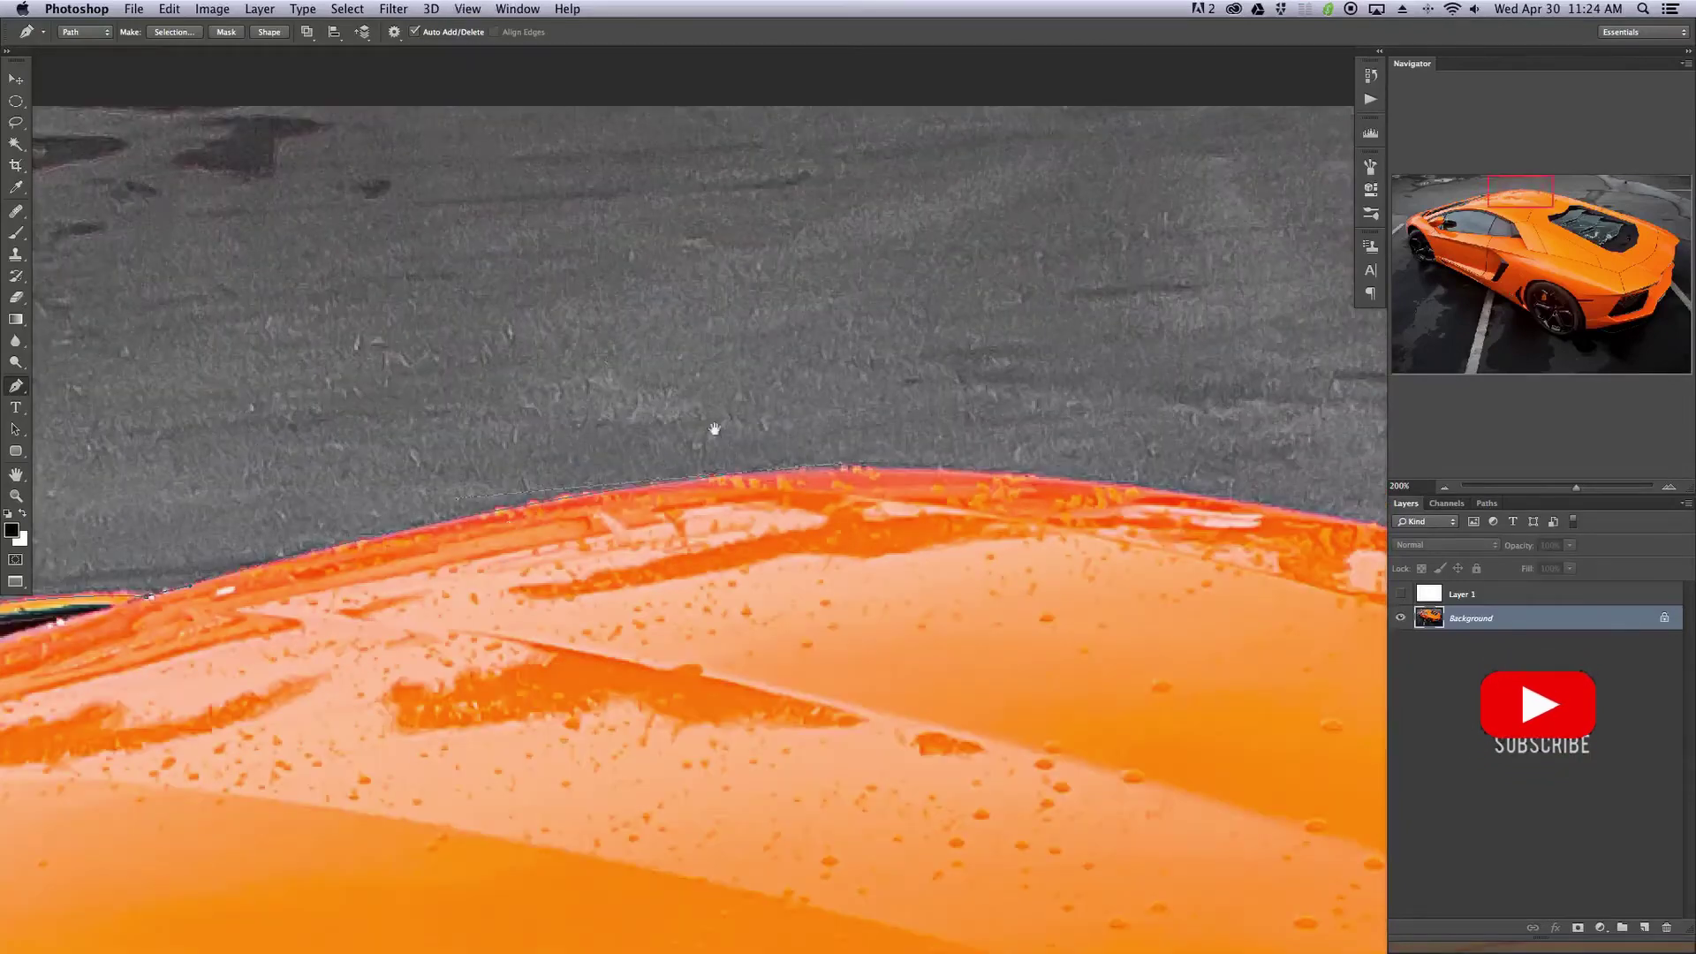
scroll(715, 429, right, 3)
scroll(715, 430, down, 1)
scroll(659, 459, down, 1)
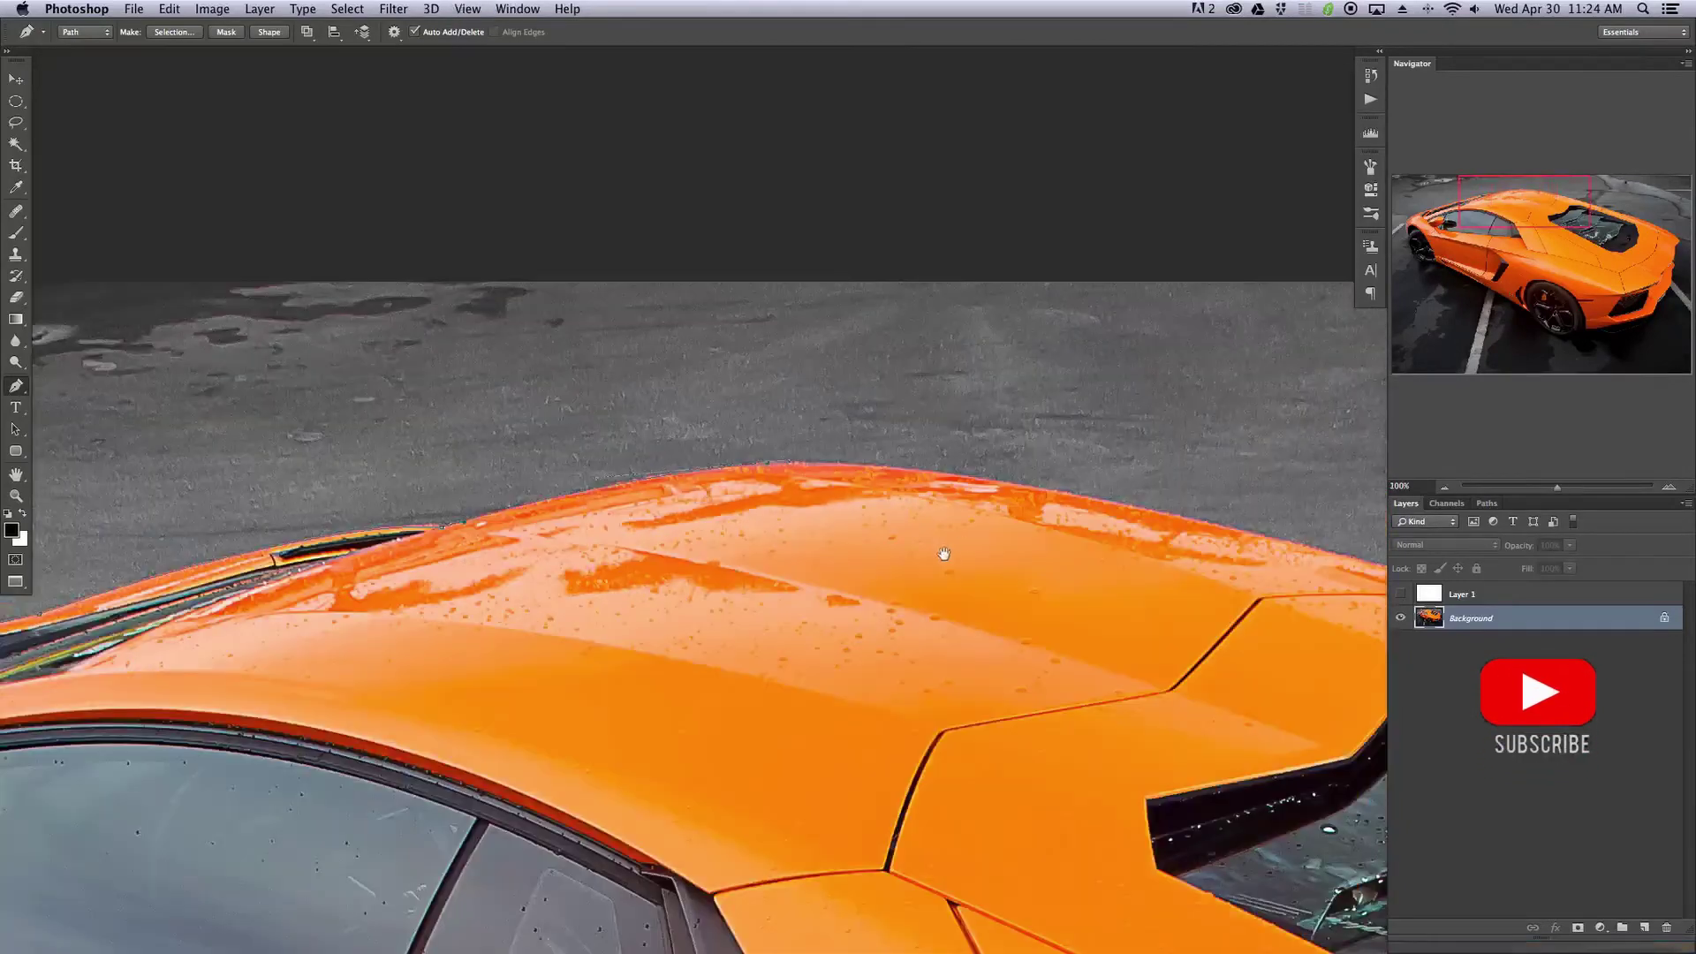
drag(939, 557, 182, 446)
drag(842, 565, 518, 501)
scroll(375, 478, down, 1)
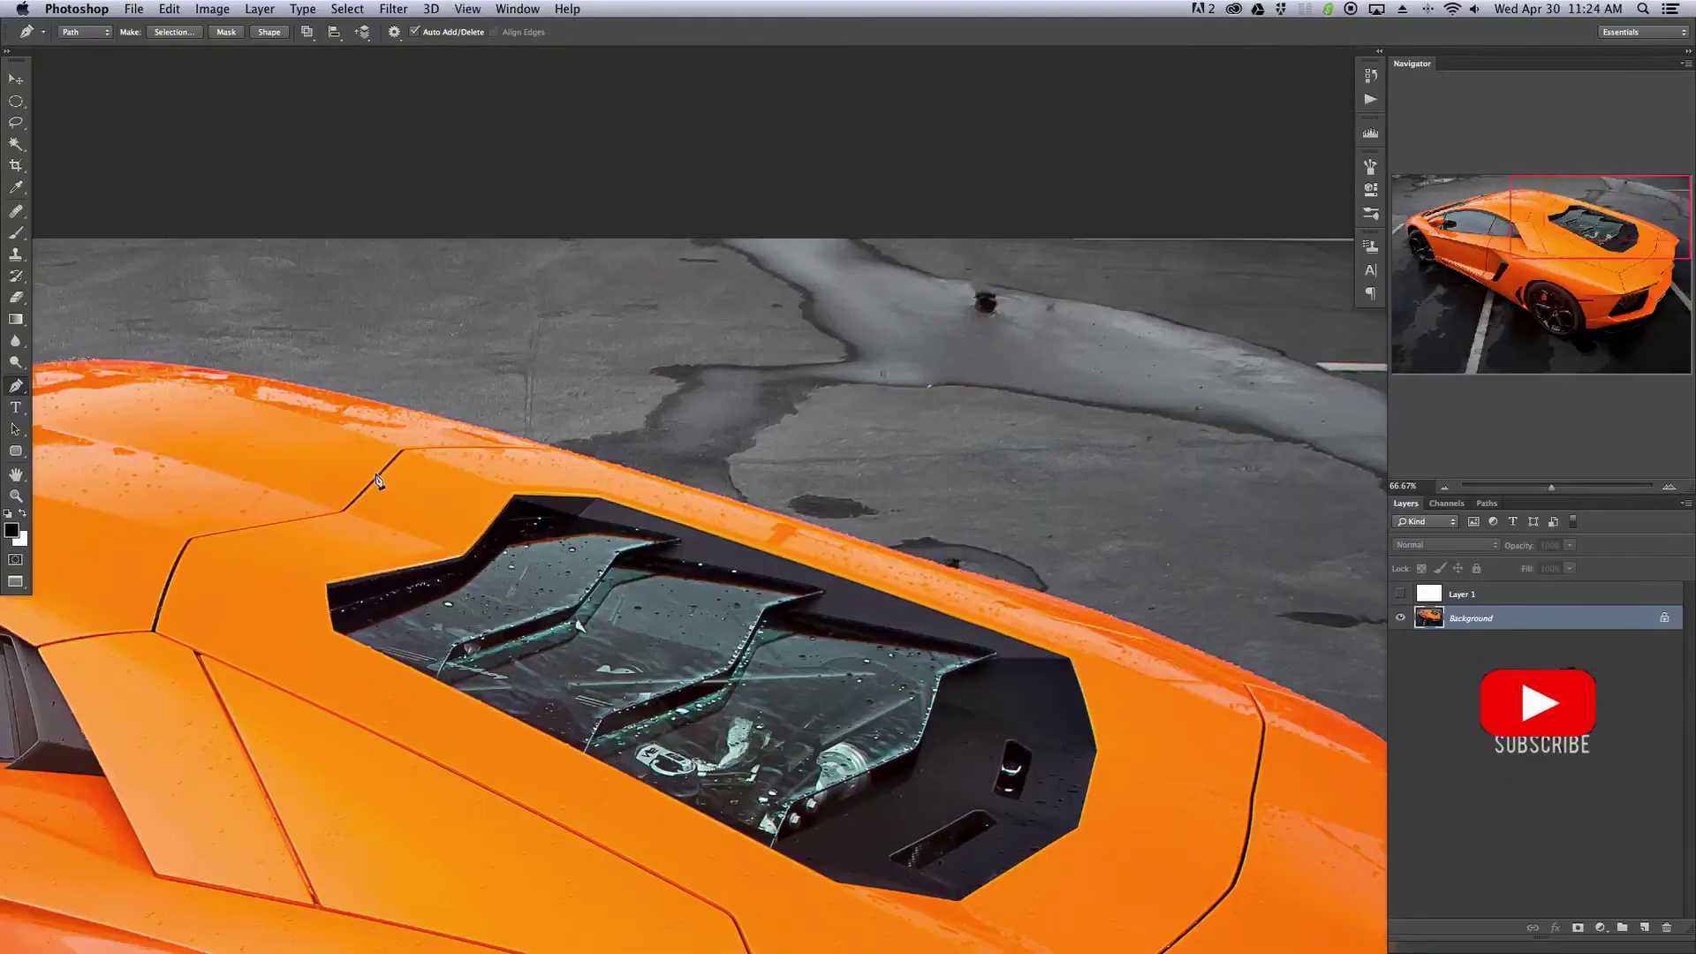
mouse_move(608, 557)
mouse_down()
mouse_move(795, 576)
mouse_move(571, 519)
mouse_move(623, 543)
mouse_up()
drag(344, 456, 234, 431)
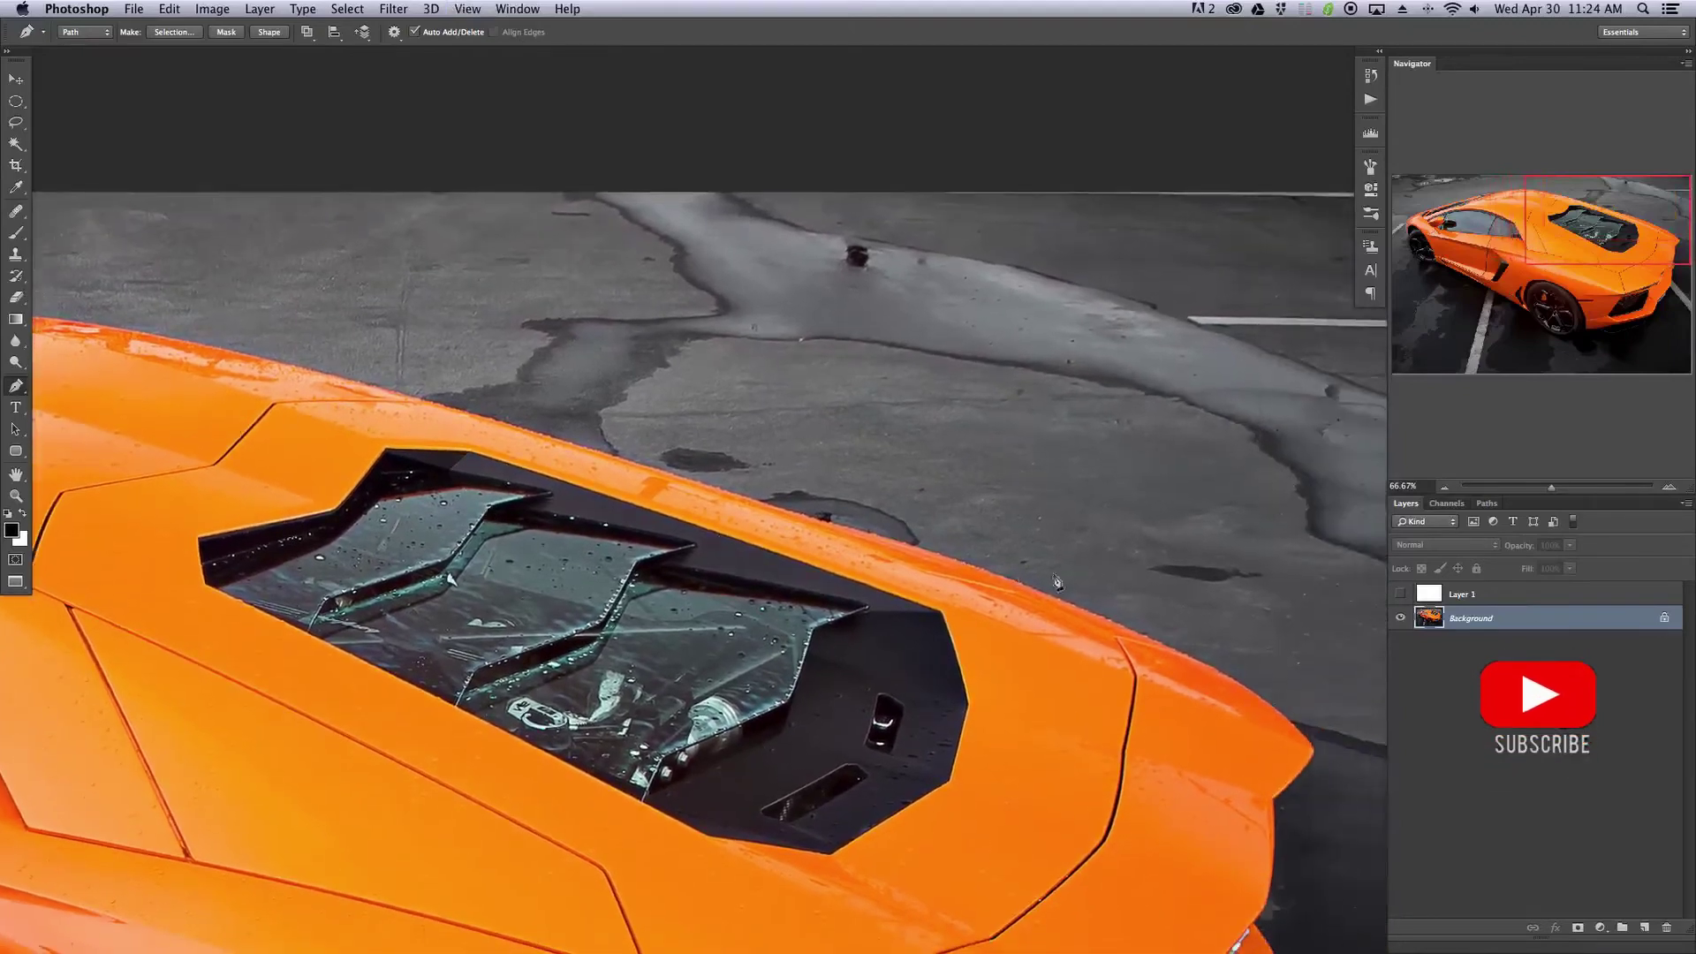
click(1008, 588)
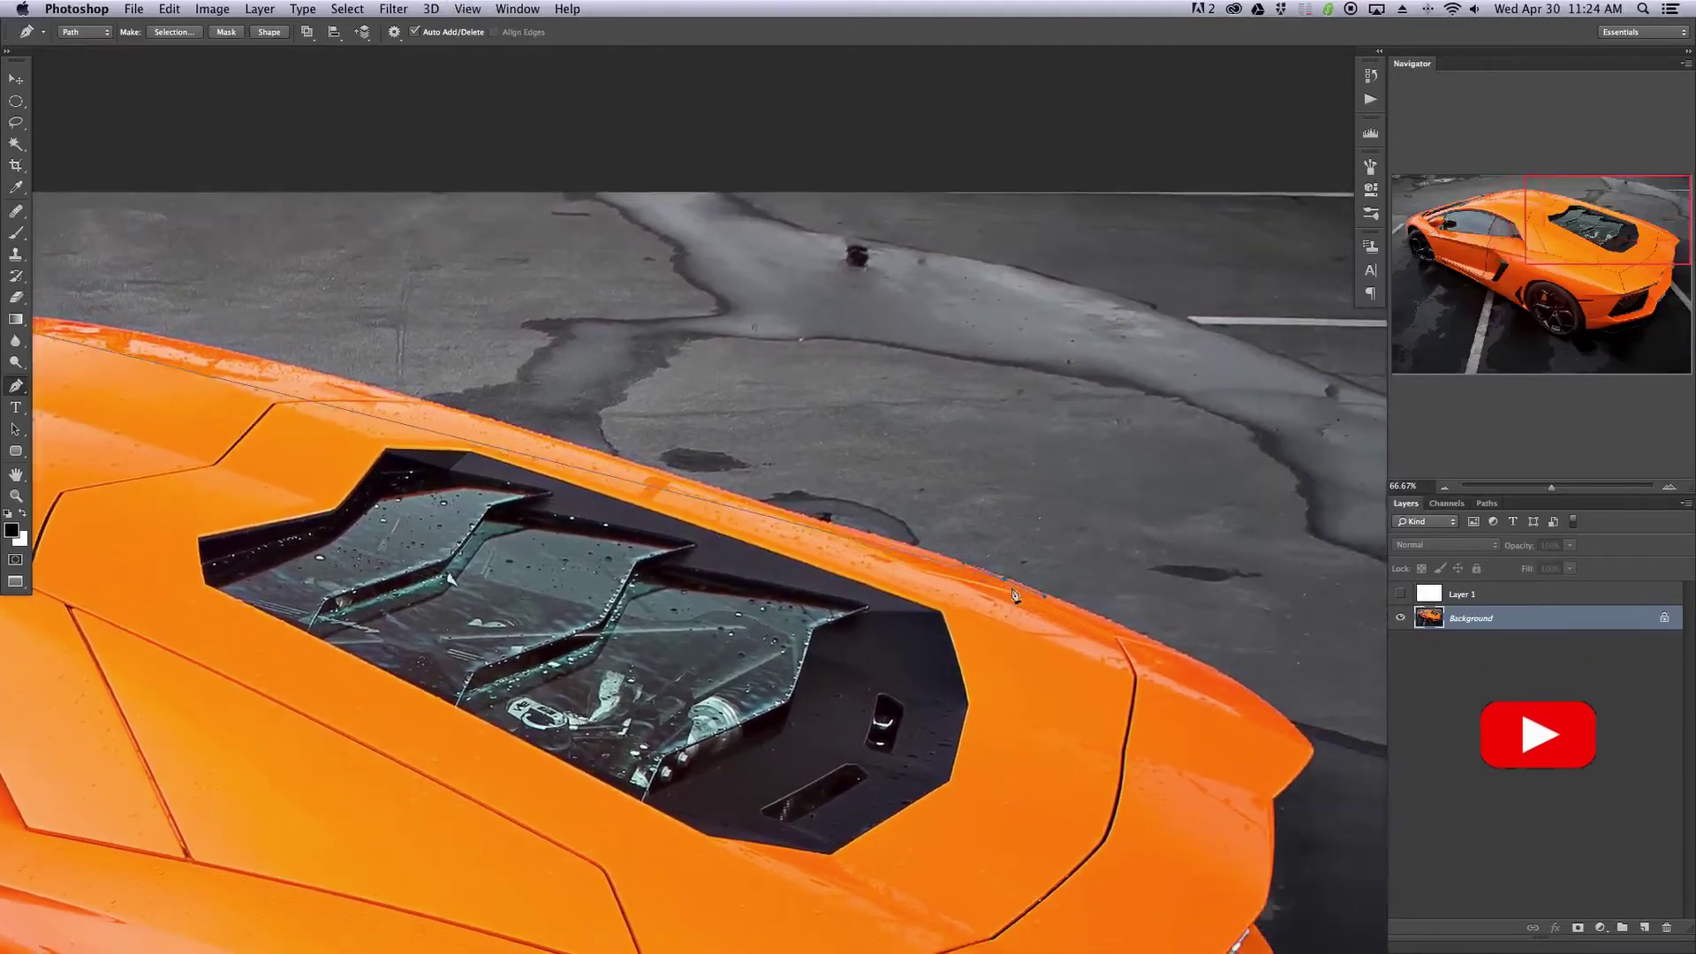
drag(925, 614, 1029, 638)
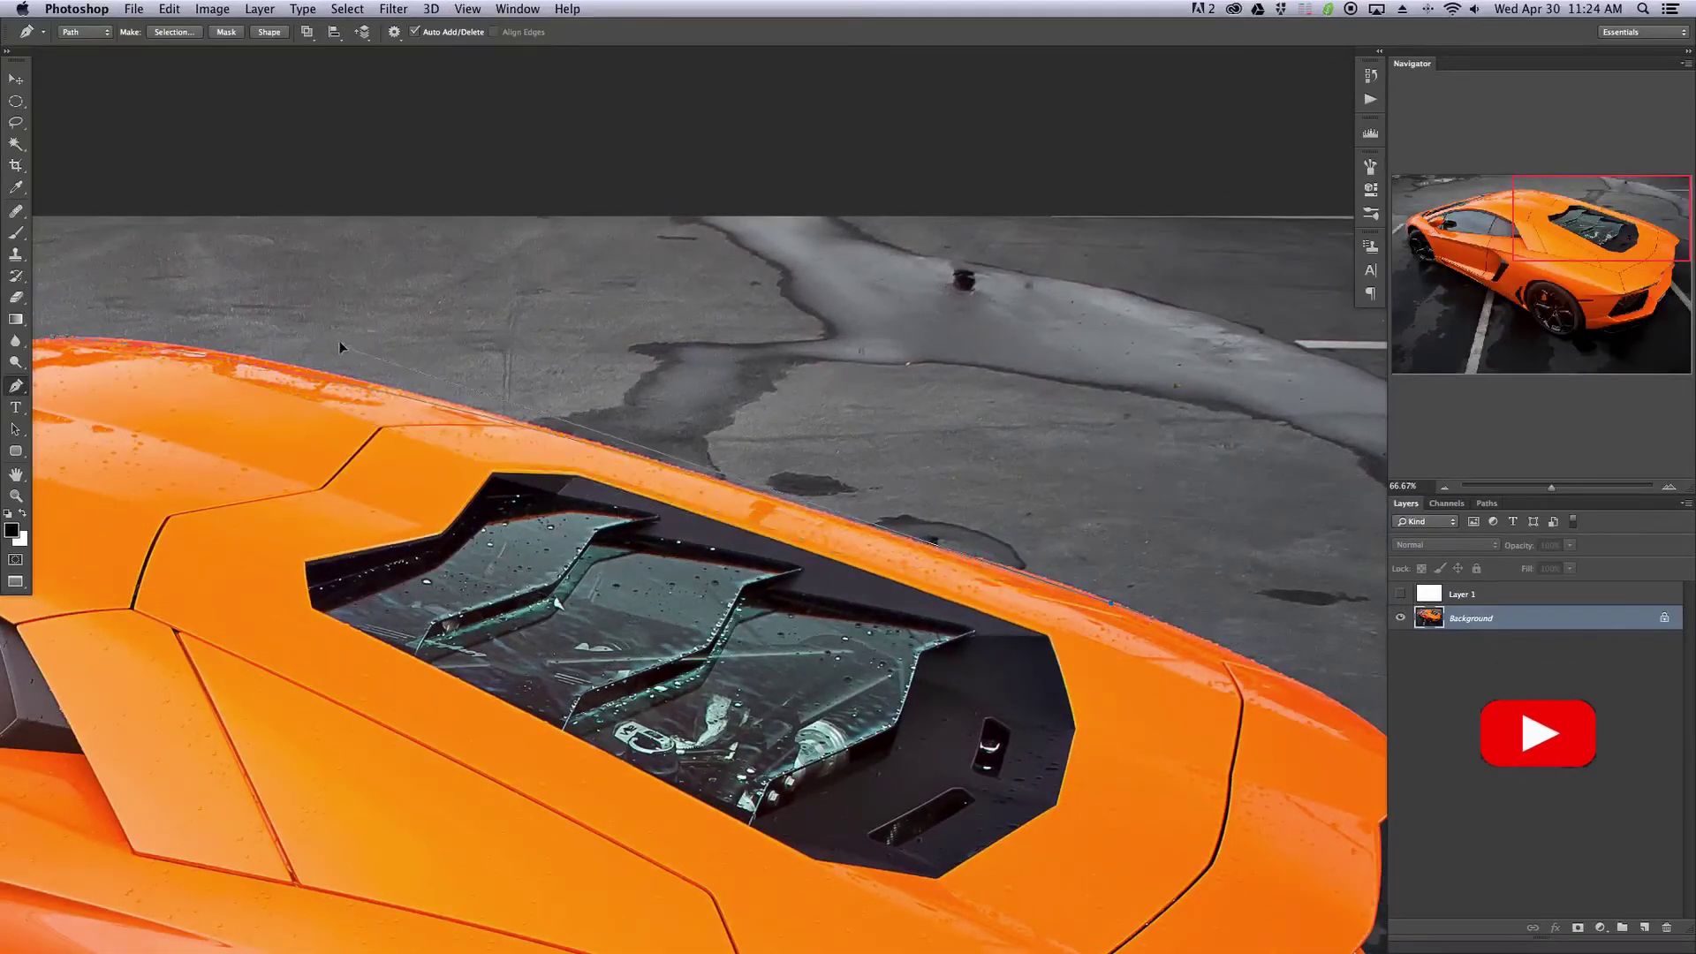
click(265, 314)
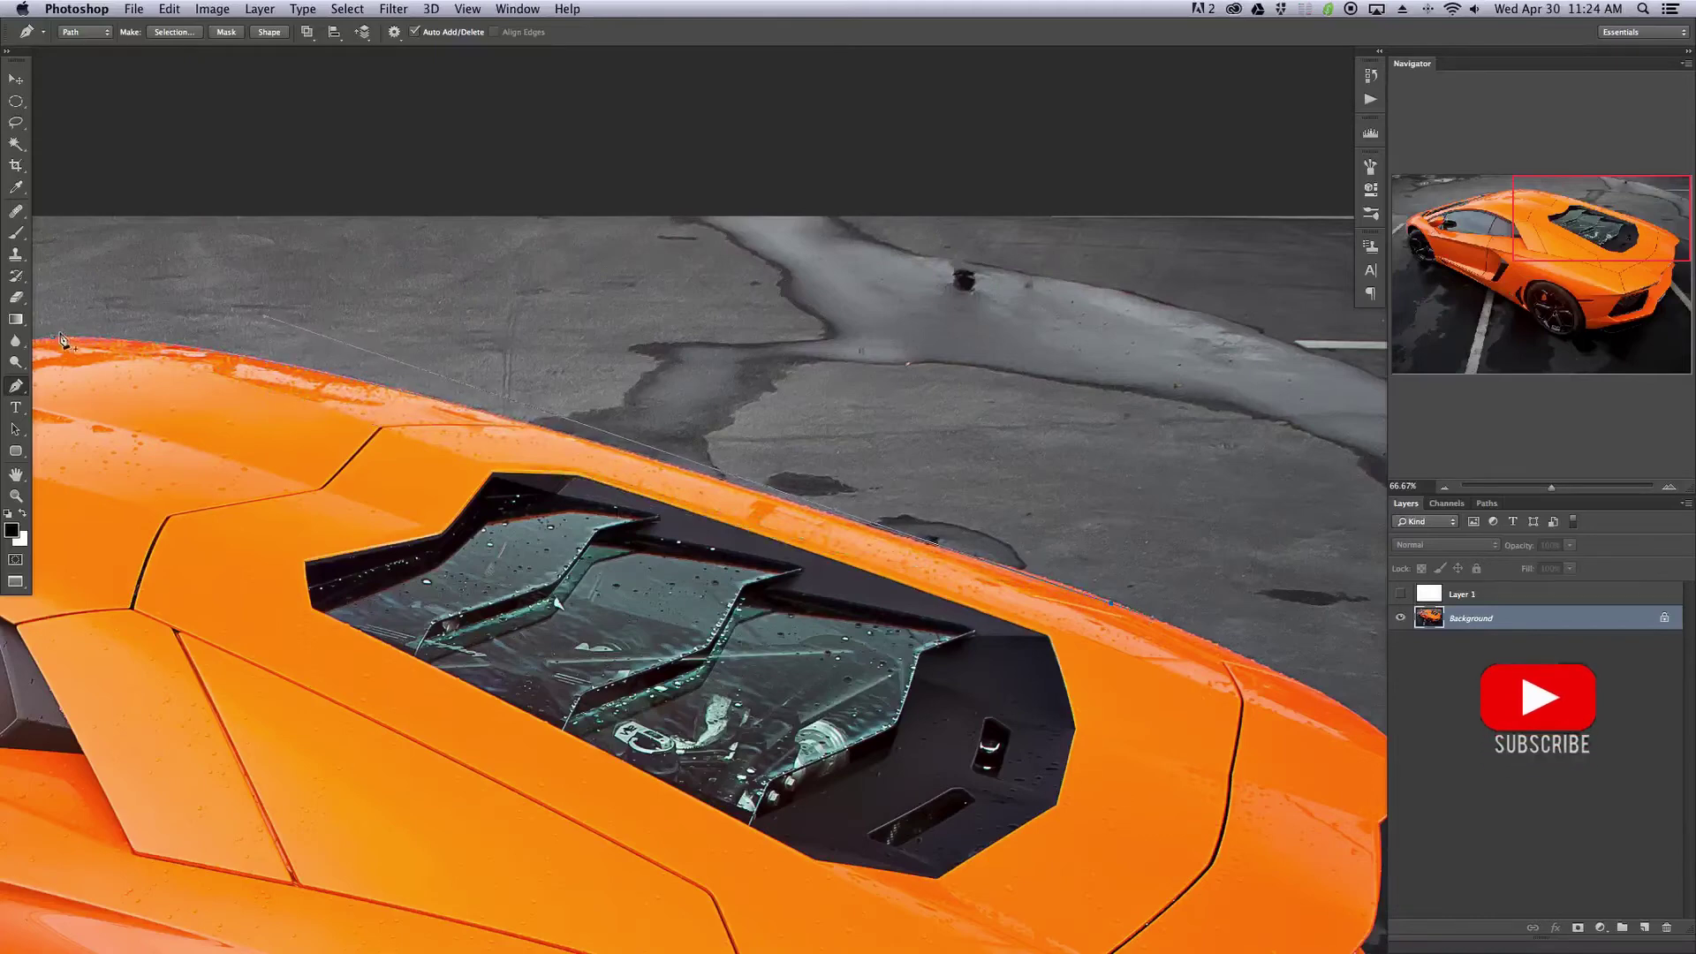
- Shorten the roof-side handle of the anchor beside the engine cover to bring the path closer to the car's edge
scroll(841, 516, up, 2)
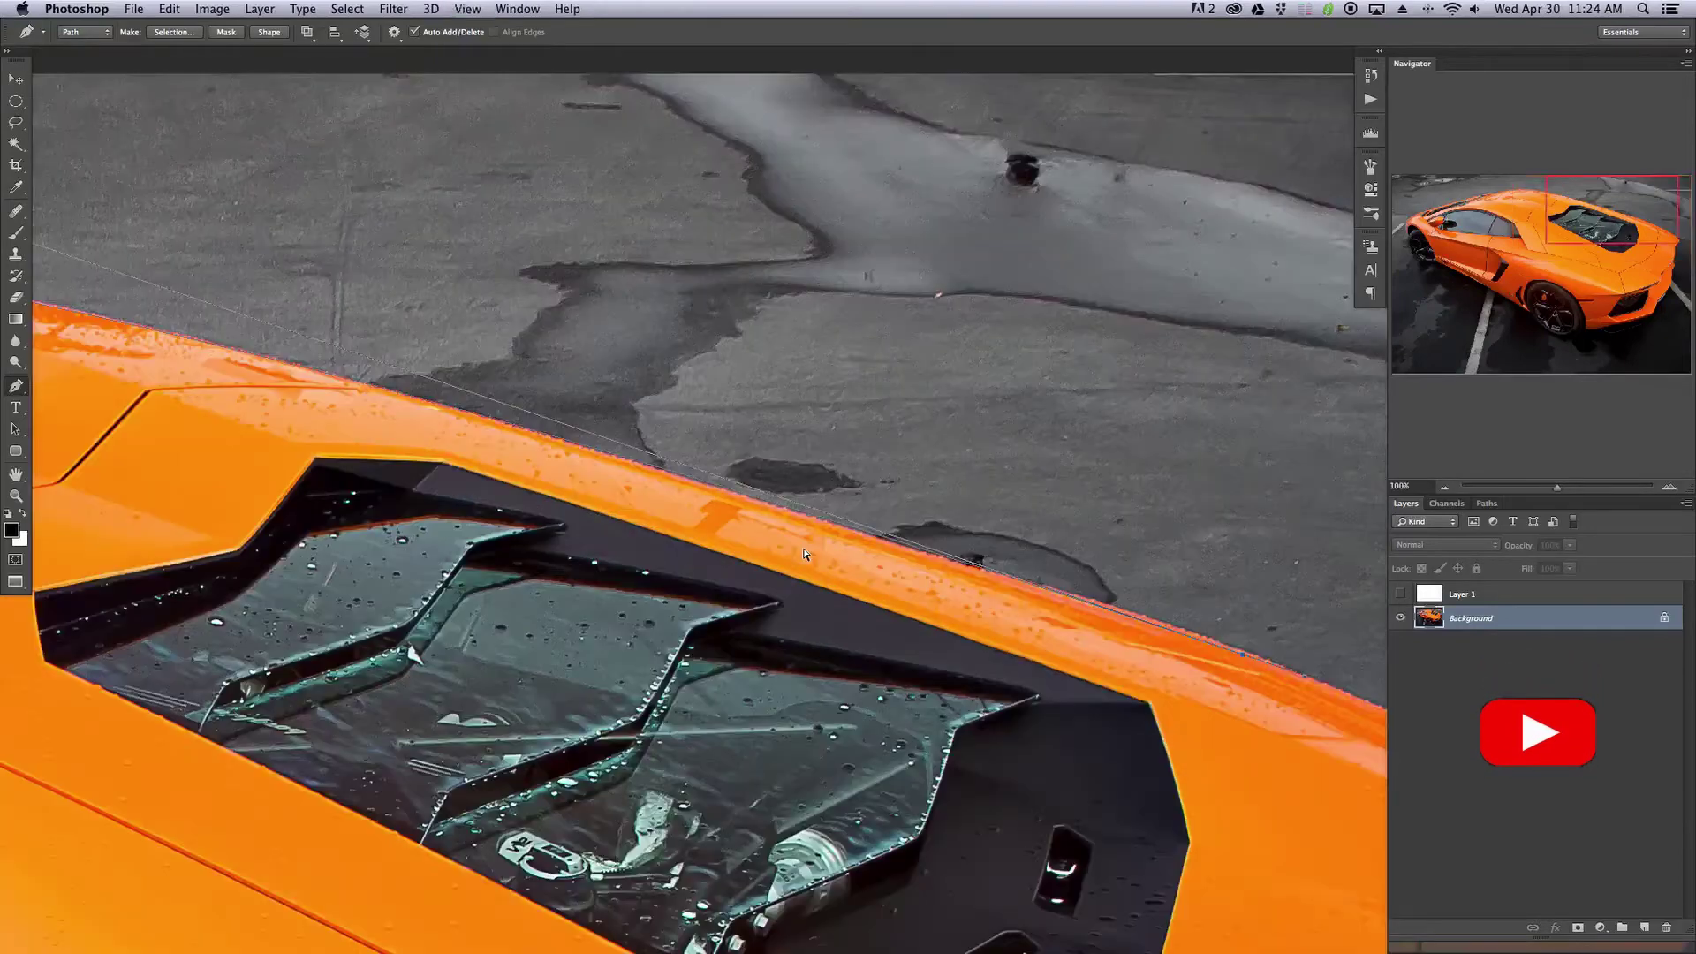
drag(844, 646, 454, 568)
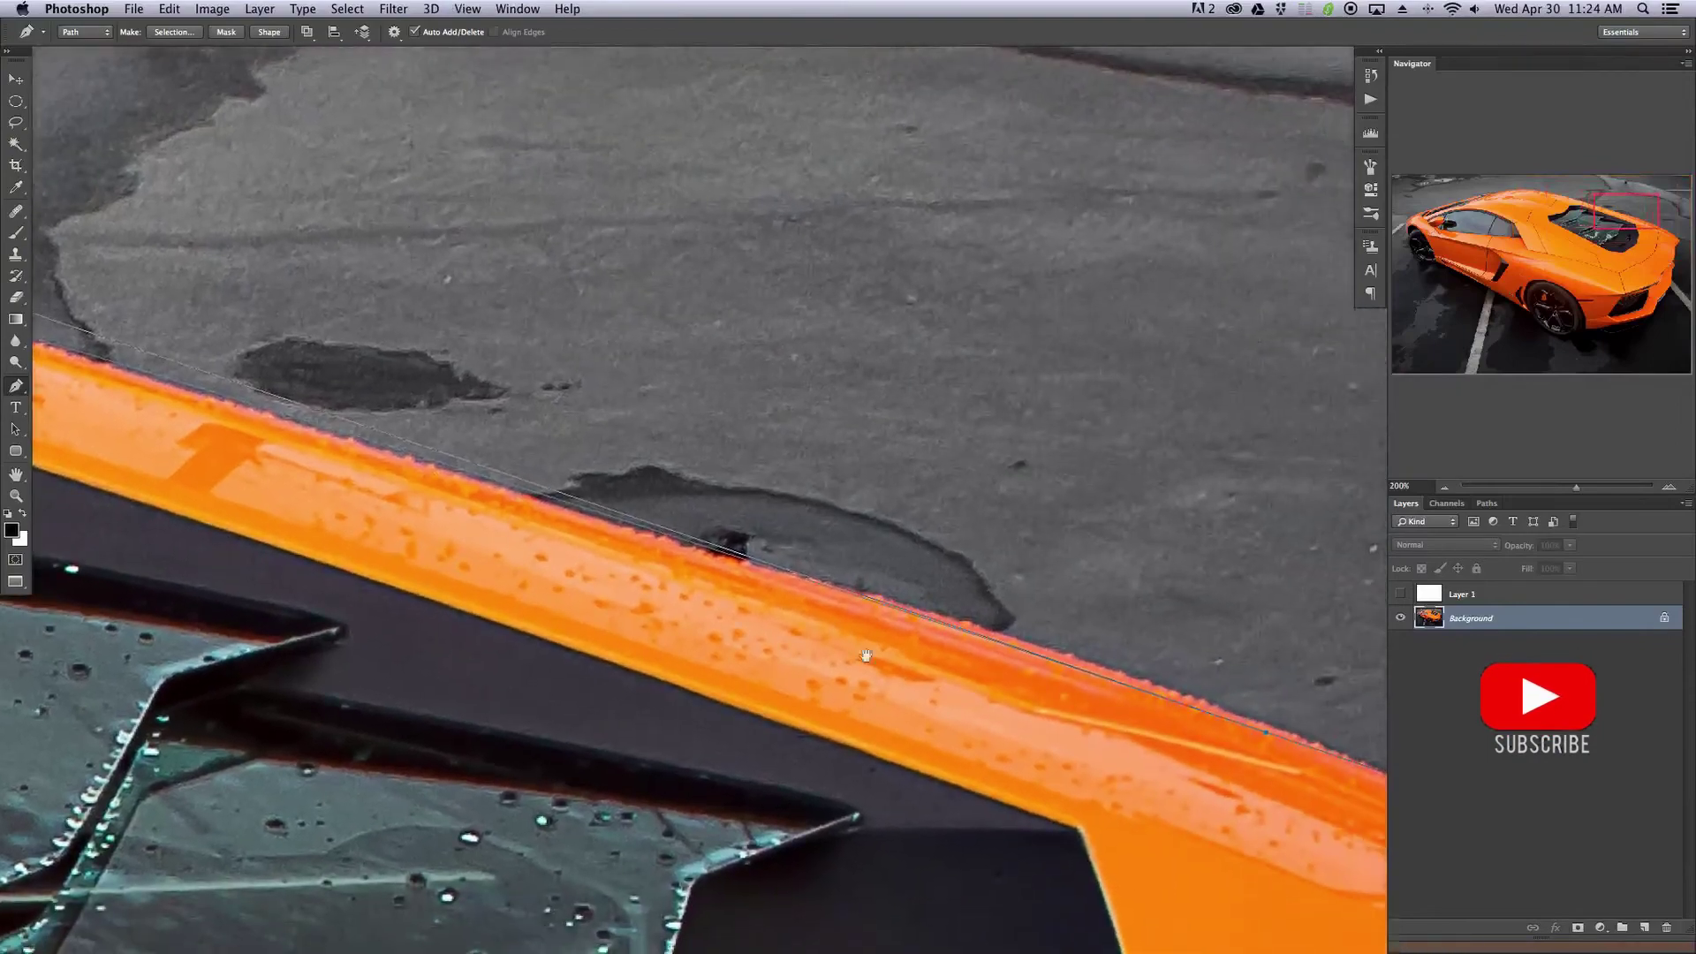
drag(875, 661, 582, 597)
drag(474, 595, 862, 649)
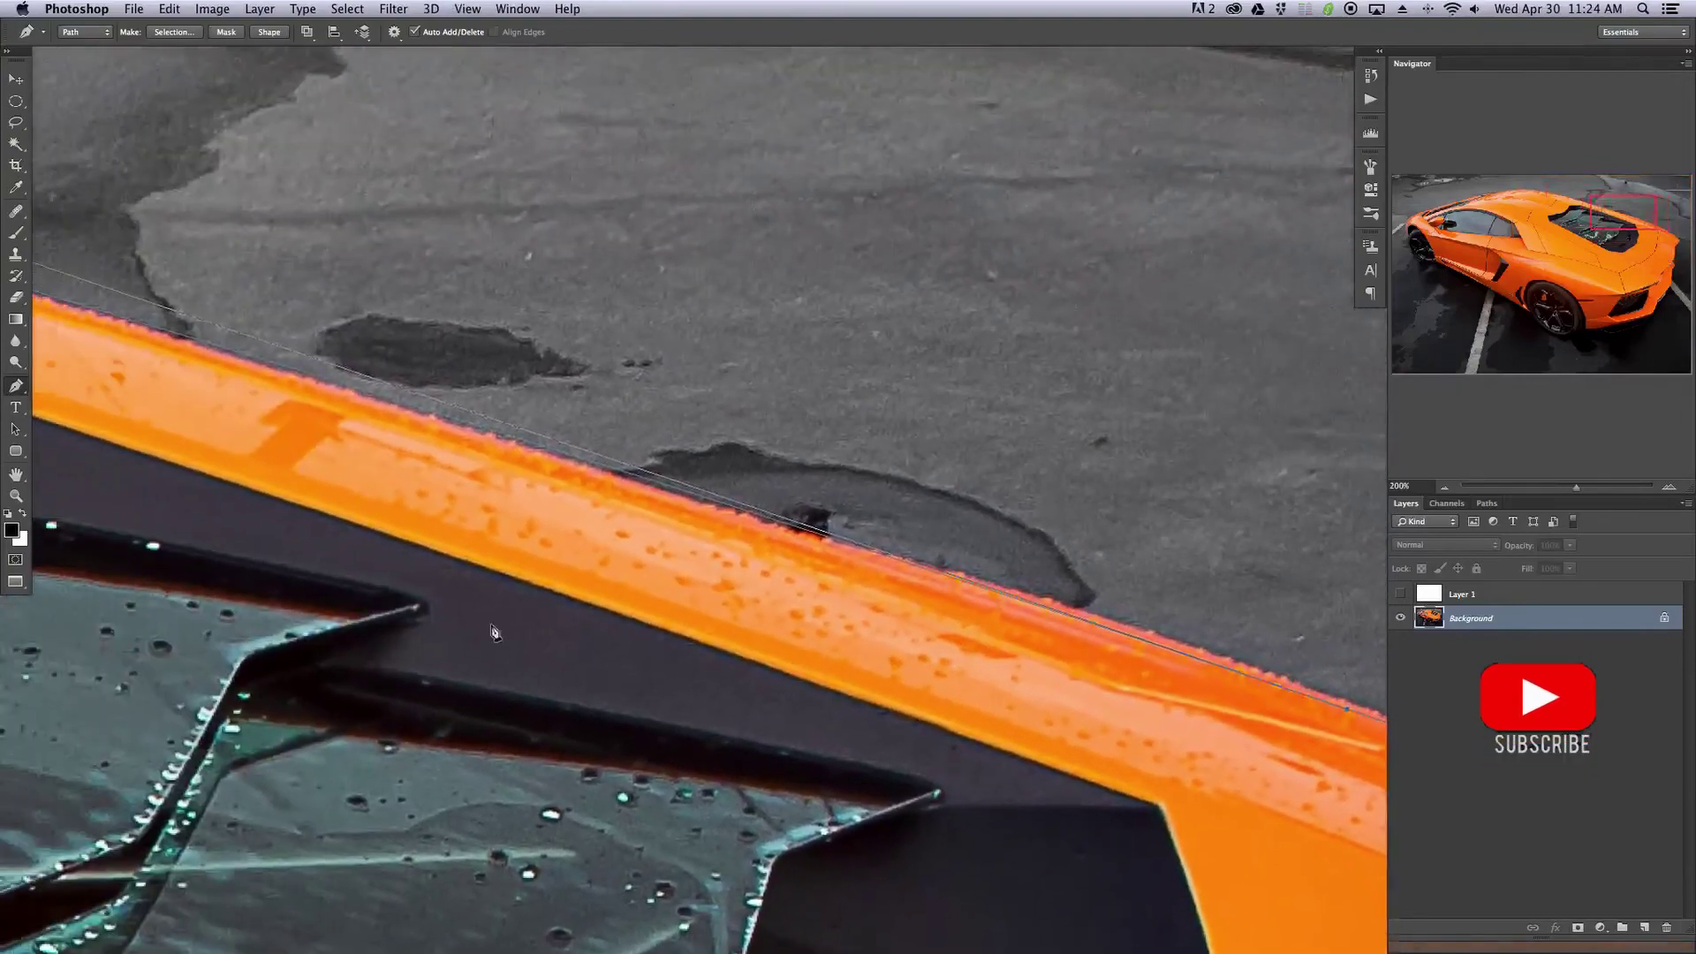
scroll(492, 630, down, 2)
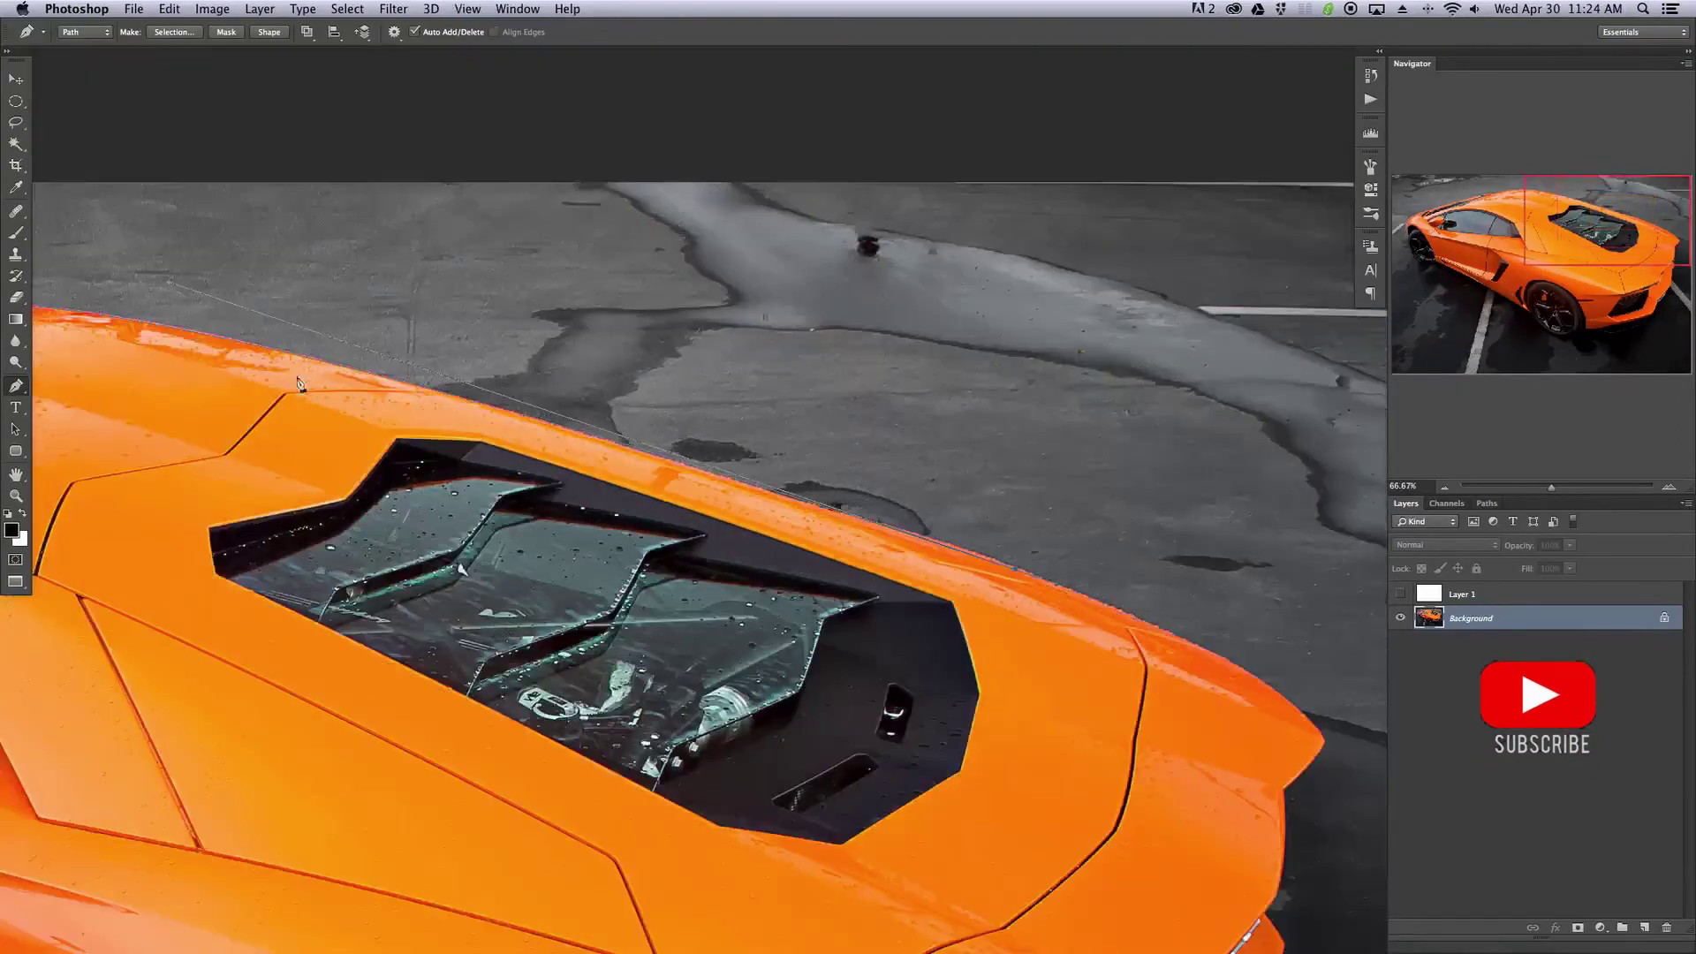
drag(328, 474, 466, 499)
drag(311, 326, 690, 443)
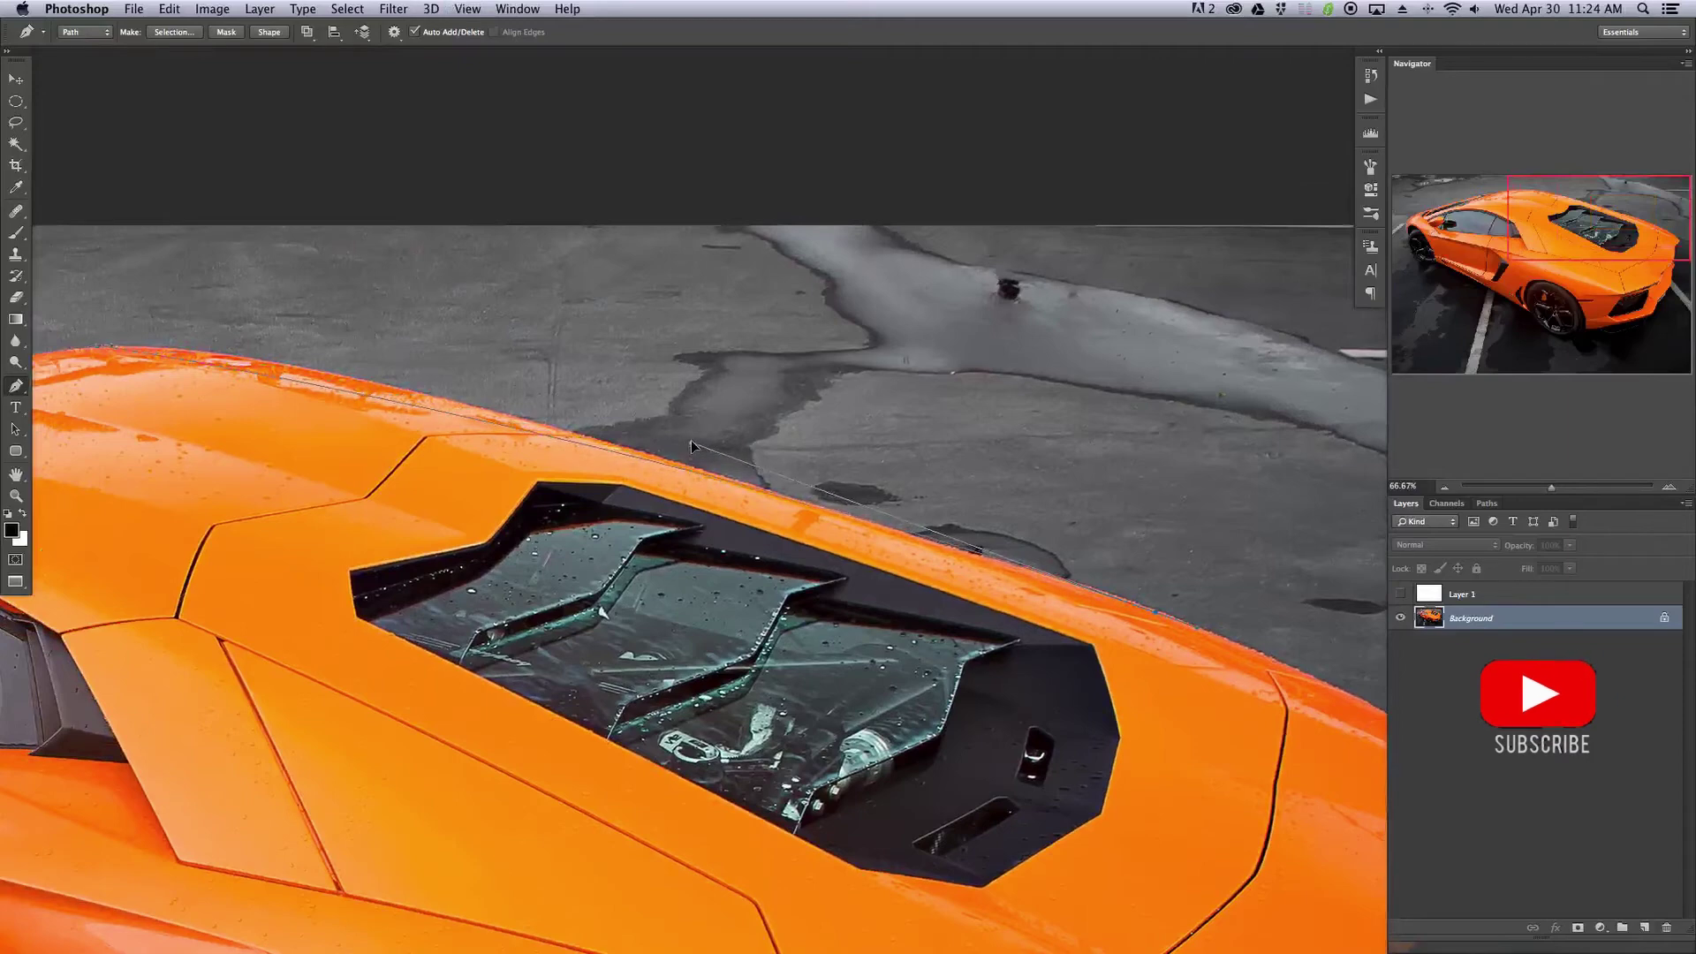
- Pull the roof-peak anchor's rear-facing handle outward so the path follows the top of the descending roofline
drag(281, 472, 775, 528)
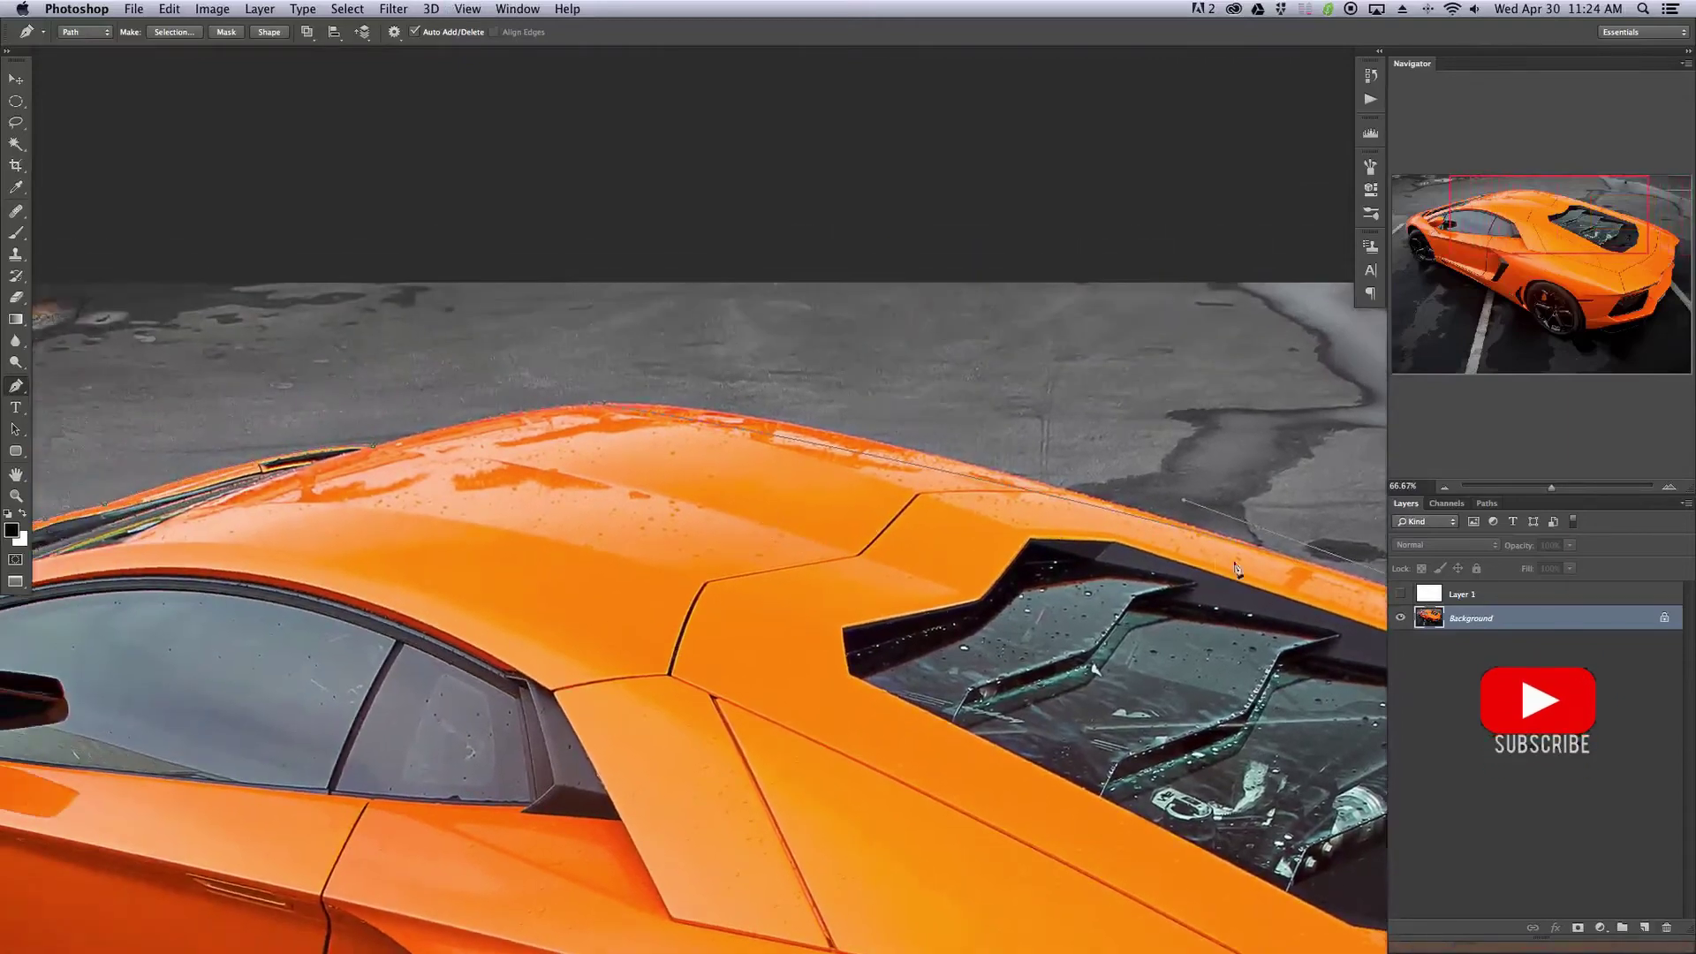
drag(1364, 576, 625, 465)
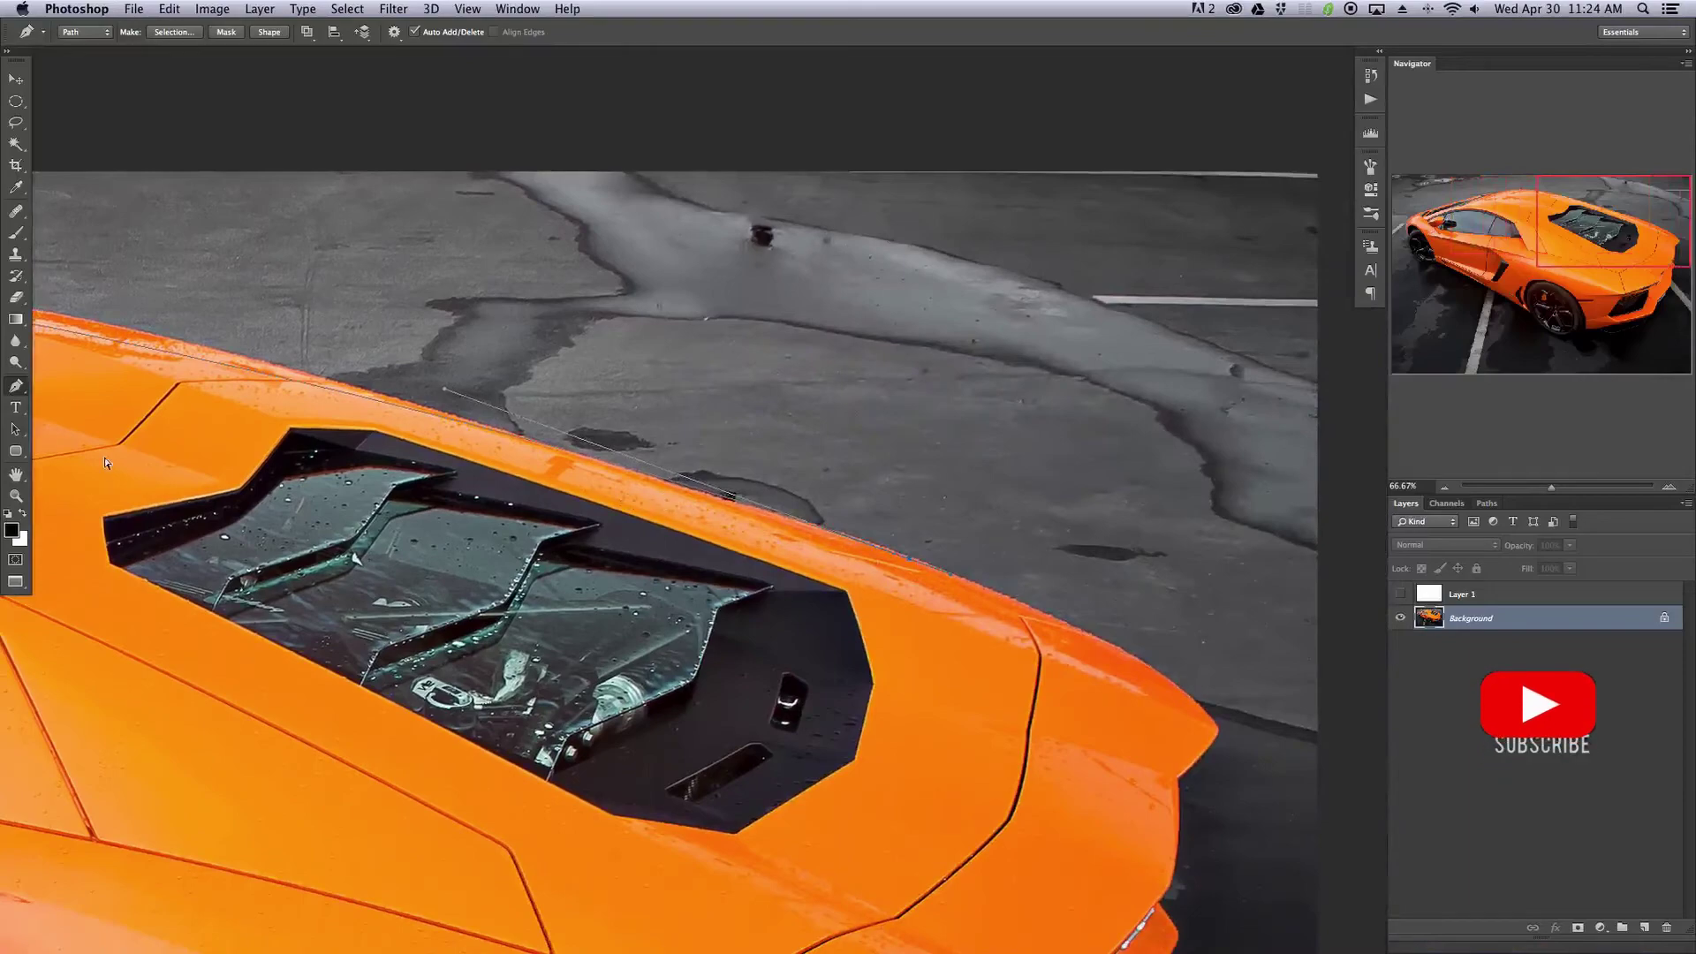
key(super+plus)
drag(615, 583, 1281, 655)
drag(267, 477, 845, 577)
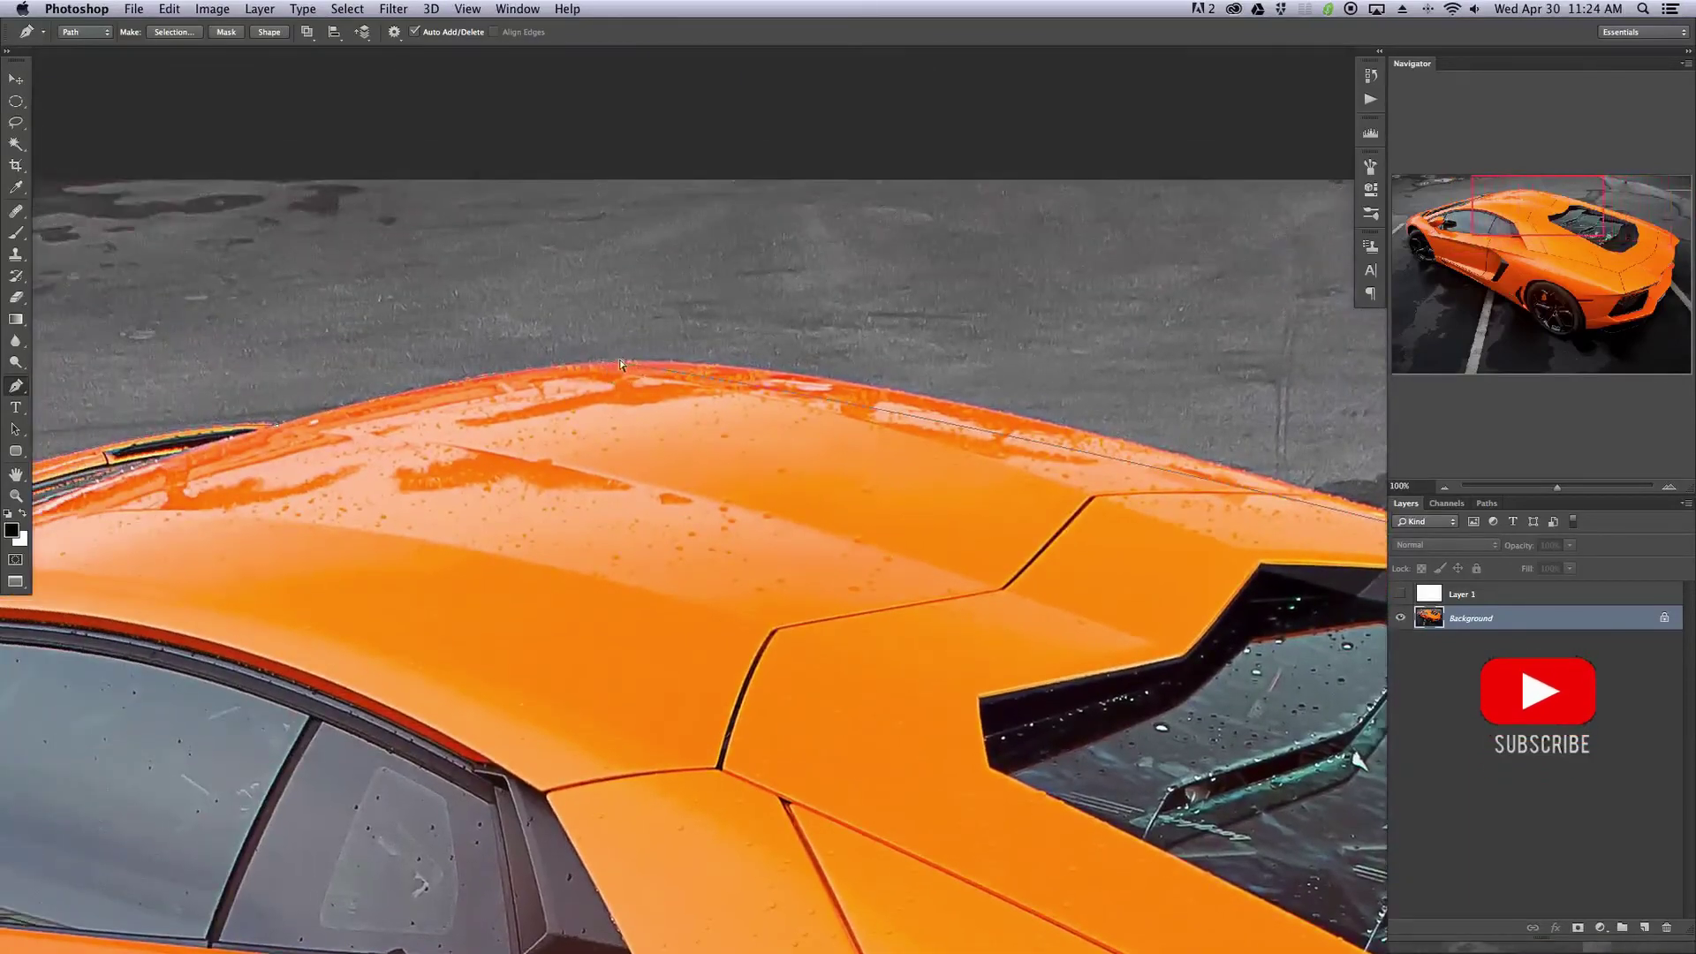
drag(627, 359, 755, 343)
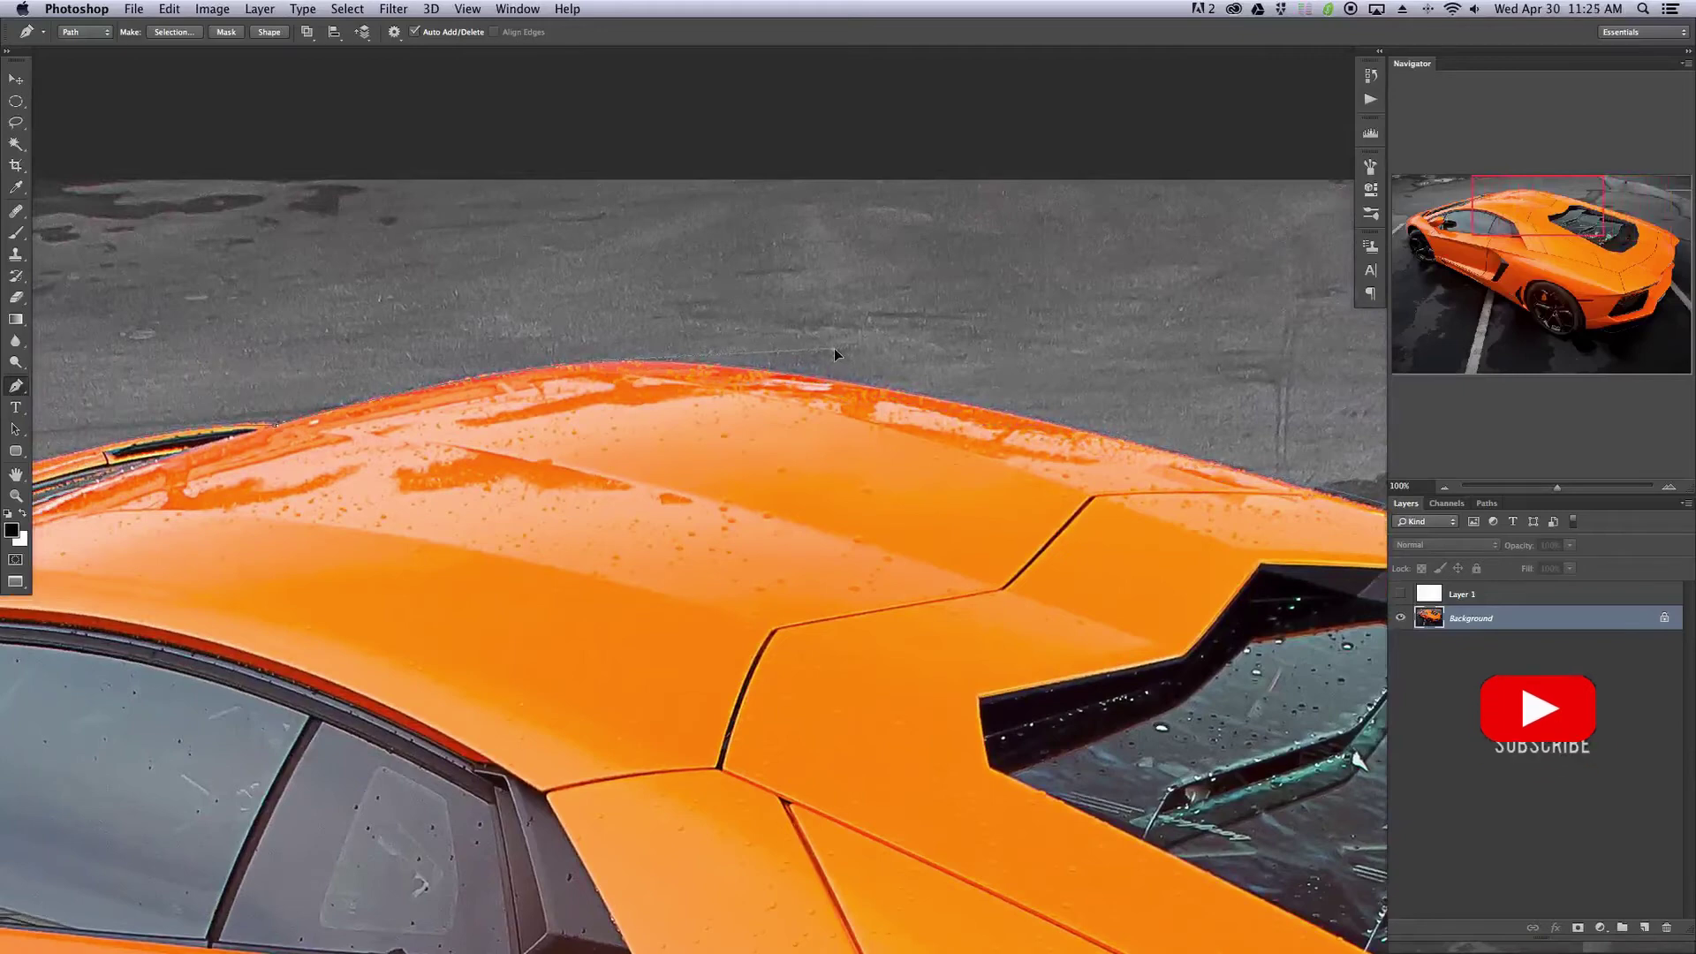
- Shorten the engine-cover anchor's roof-side handle further, and lengthen the roof-peak anchor's rear-facing handle
scroll(834, 354, right, 10)
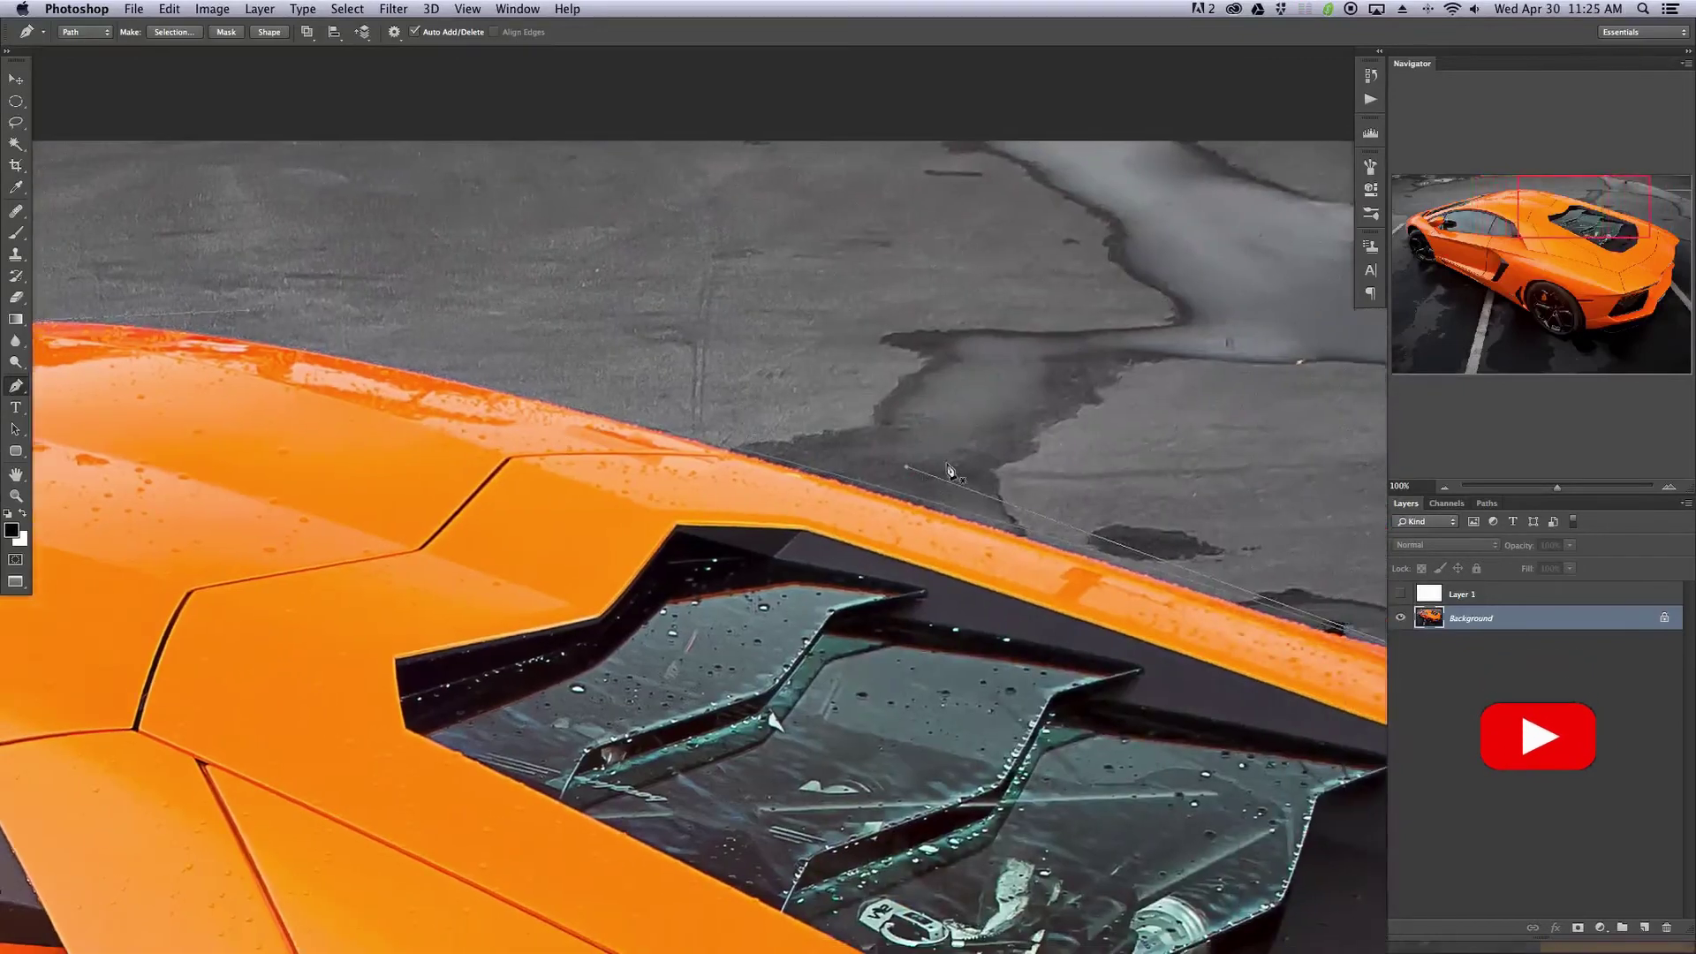
drag(907, 468, 1125, 559)
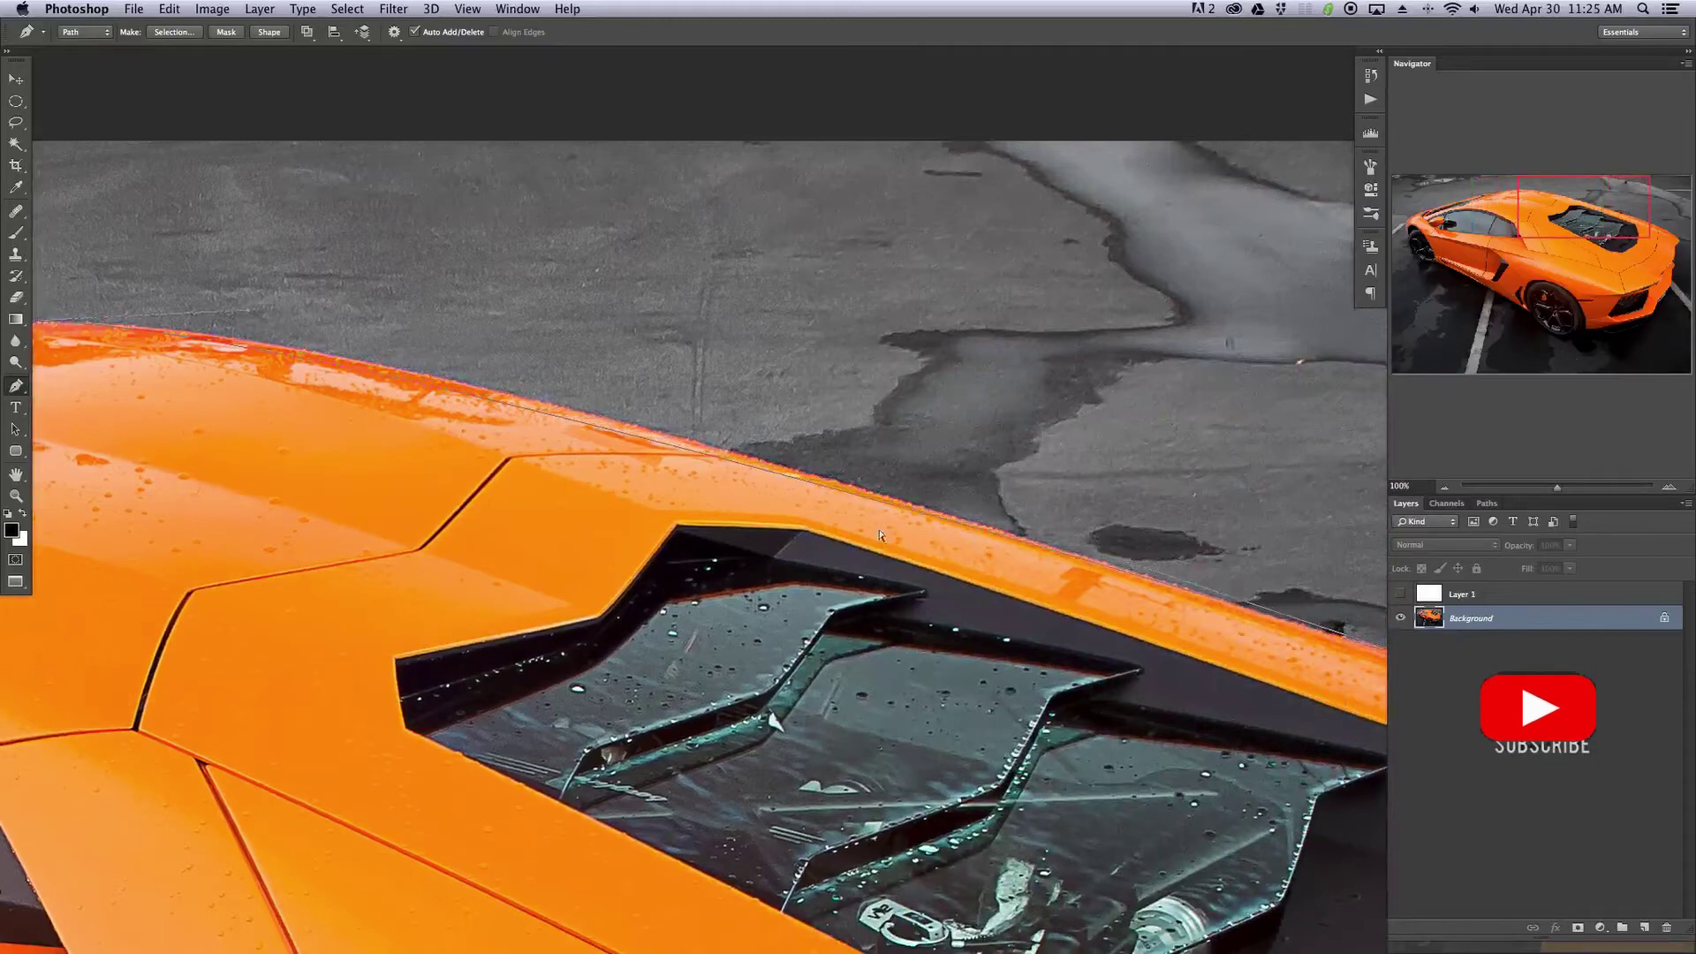
scroll(528, 350, left, 10)
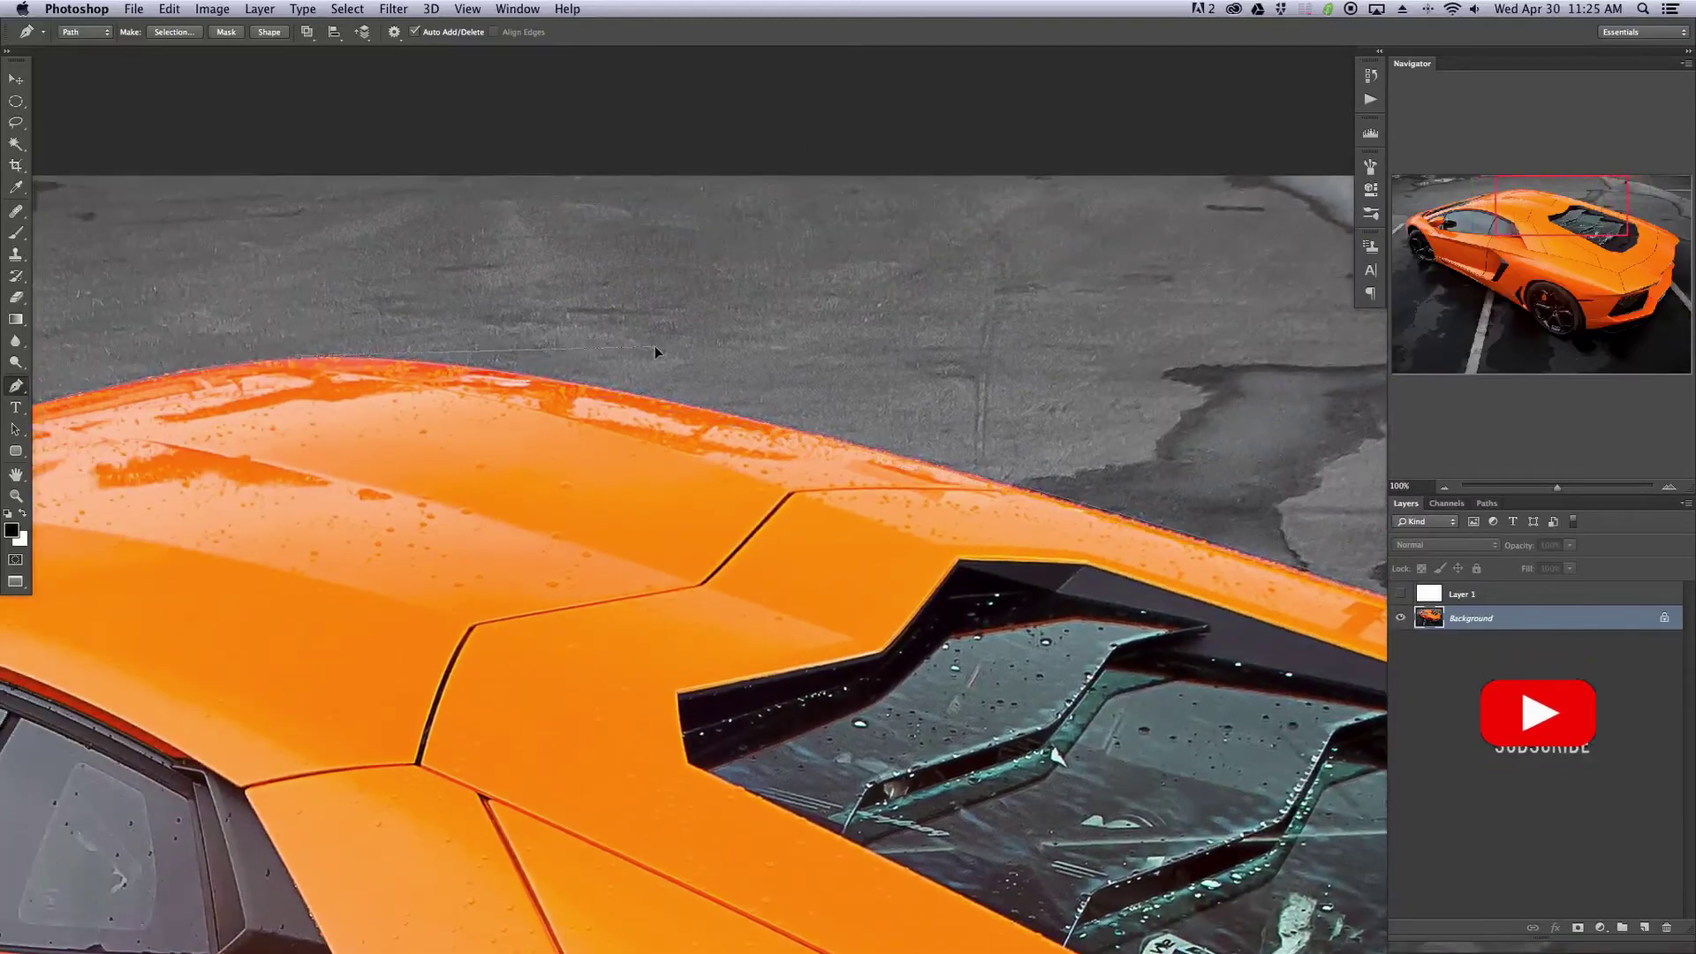
- Refine the two facing handles between the roof peak and the engine cover's rear corner to fit the far edge
scroll(1025, 569, right, 10)
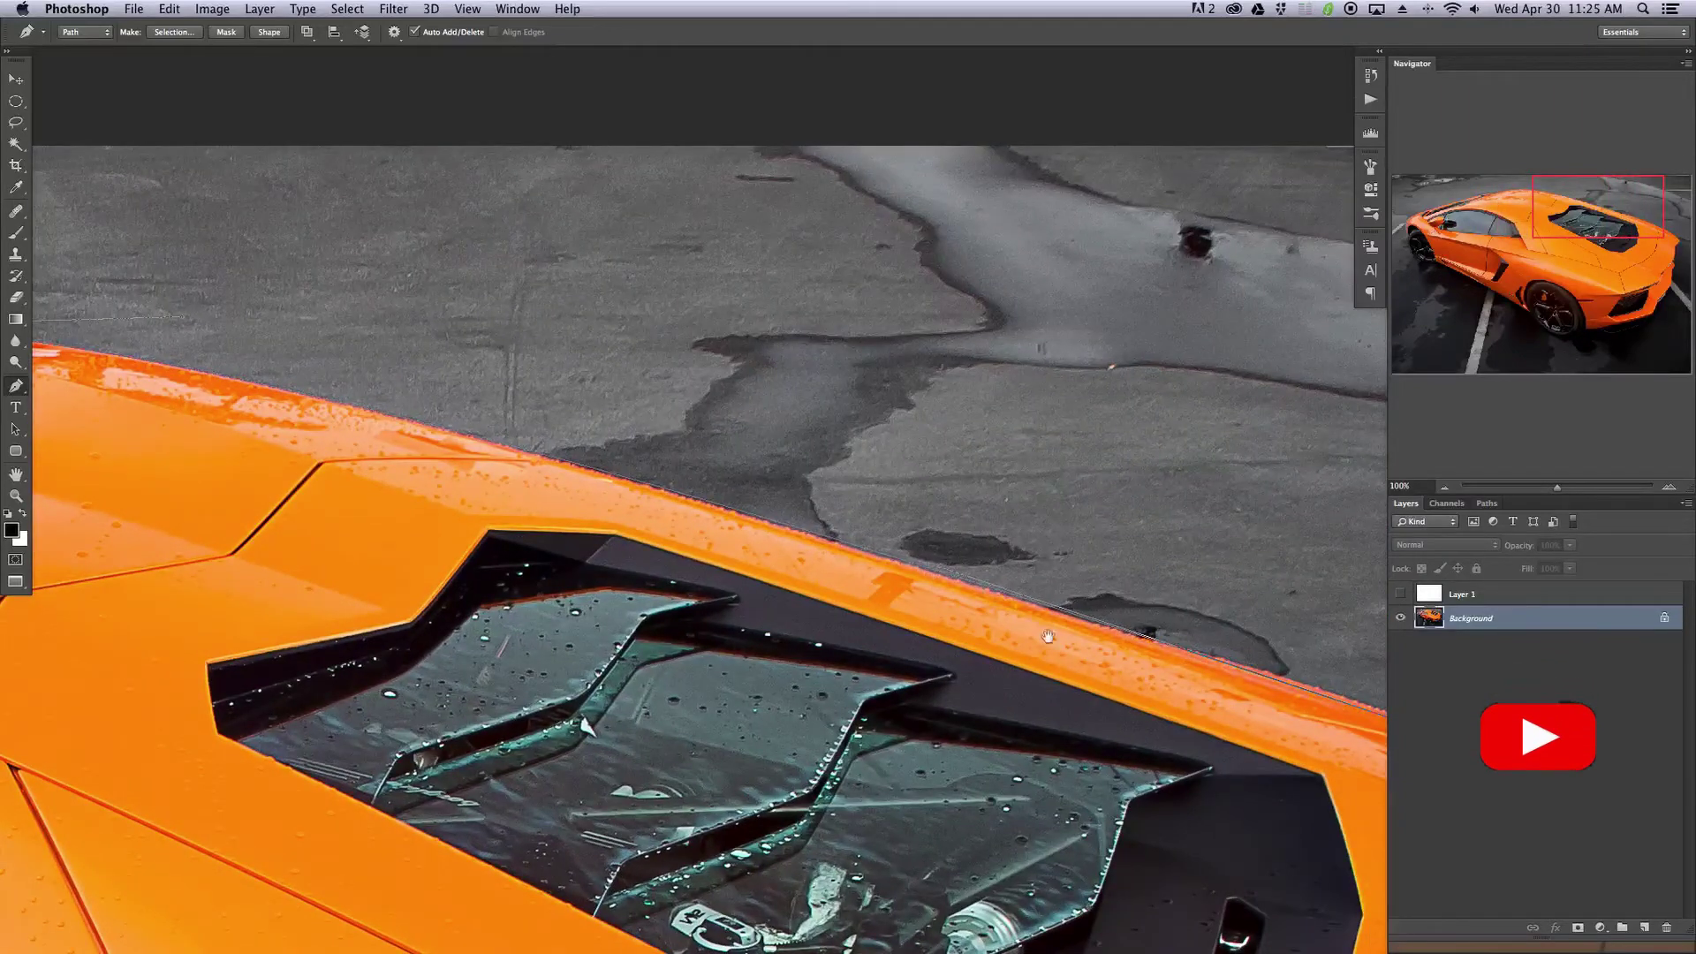
scroll(1048, 636, right, 5)
scroll(1048, 635, down, 2)
scroll(968, 584, right, 5)
scroll(968, 584, down, 2)
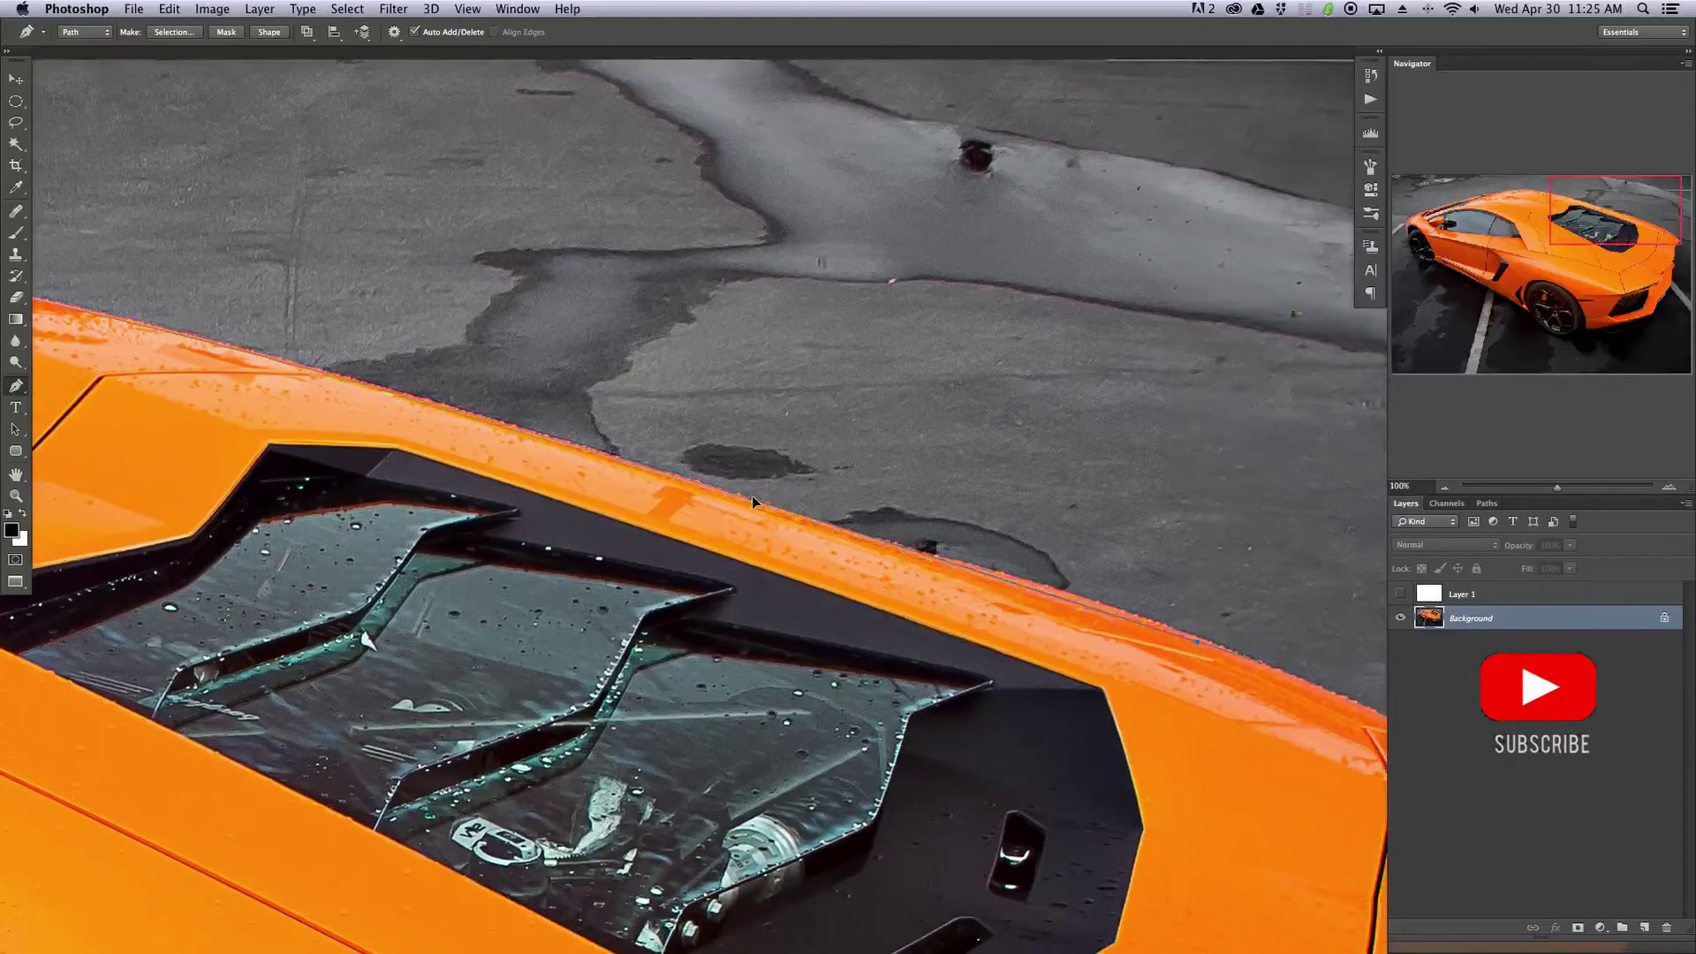
scroll(756, 495, left, 5)
scroll(756, 495, up, 1)
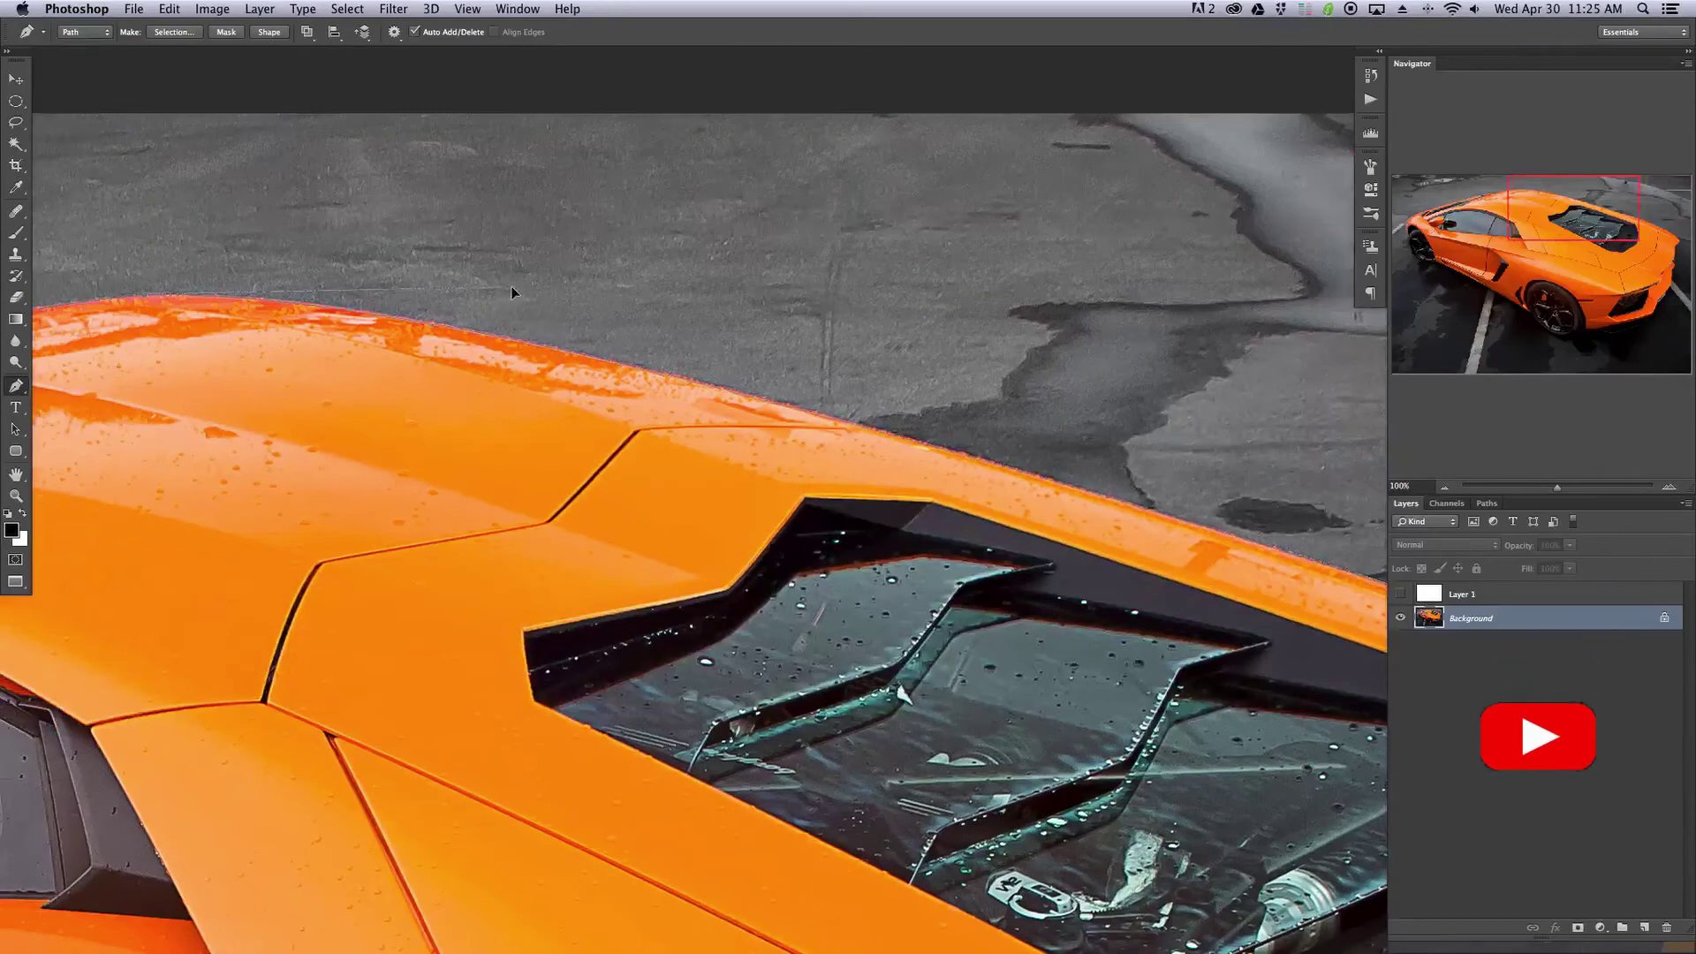
- Check the path along the engine cover's far edge, and fine-tune the roof-peak anchor's rear-facing handle
scroll(1013, 590, right, 10)
scroll(1013, 590, down, 3)
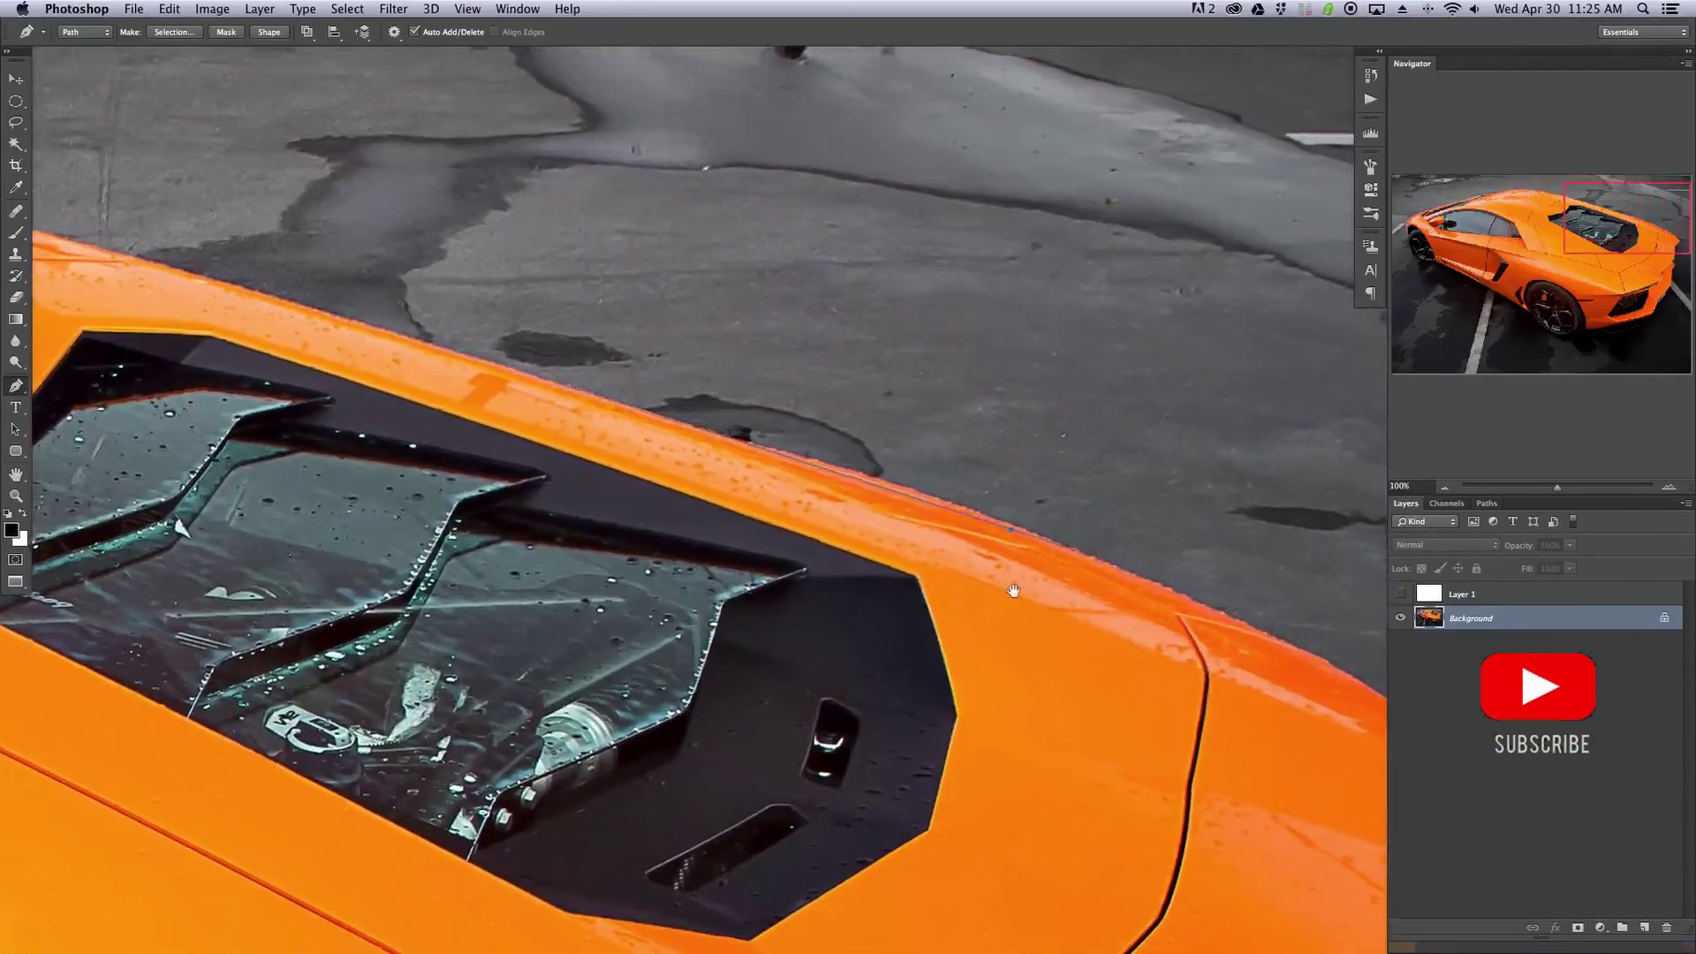
scroll(1013, 583, right, 2)
scroll(1013, 583, up, 1)
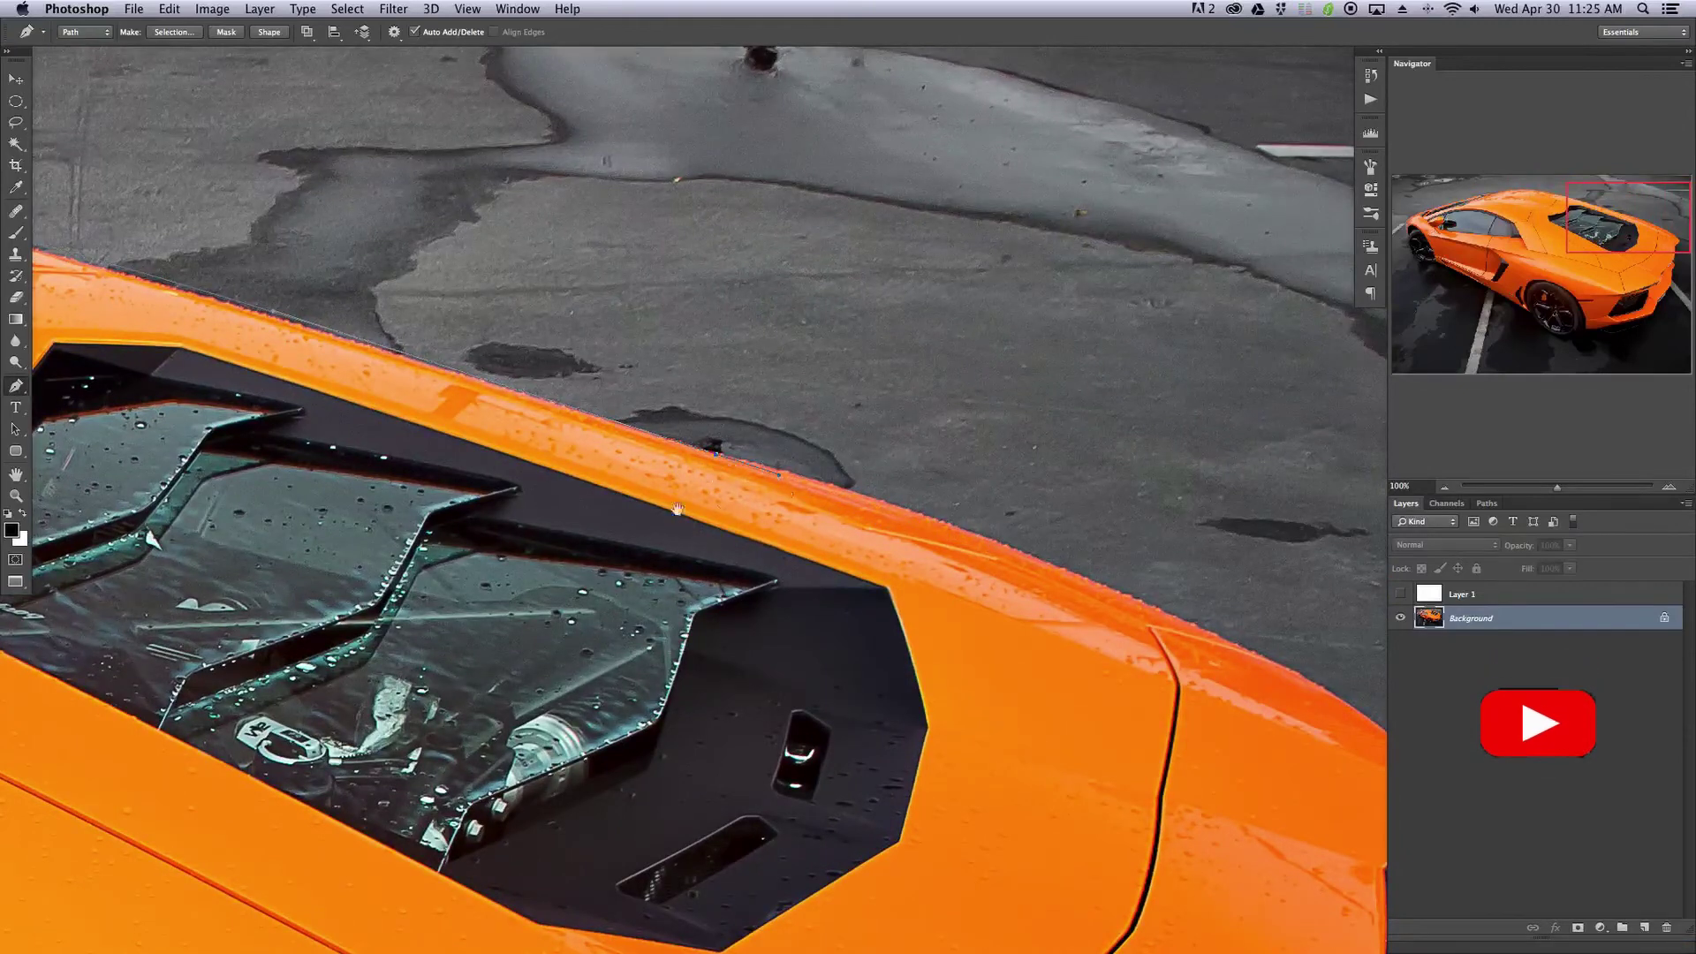
drag(718, 454, 1028, 675)
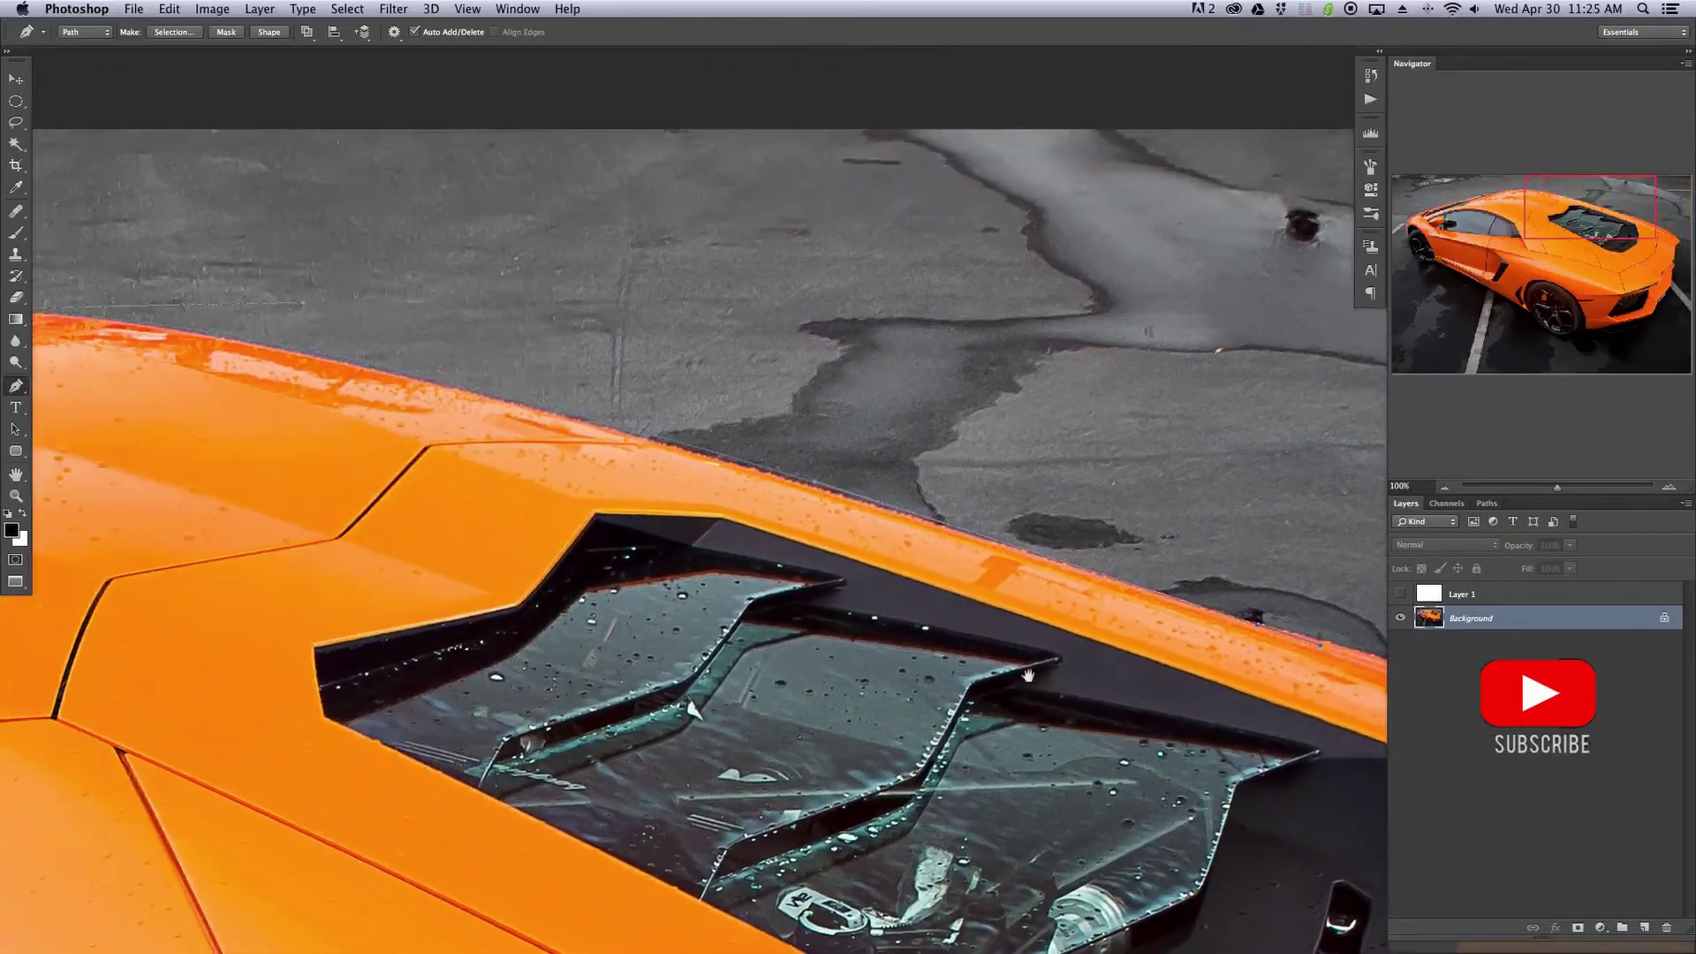
click(825, 494)
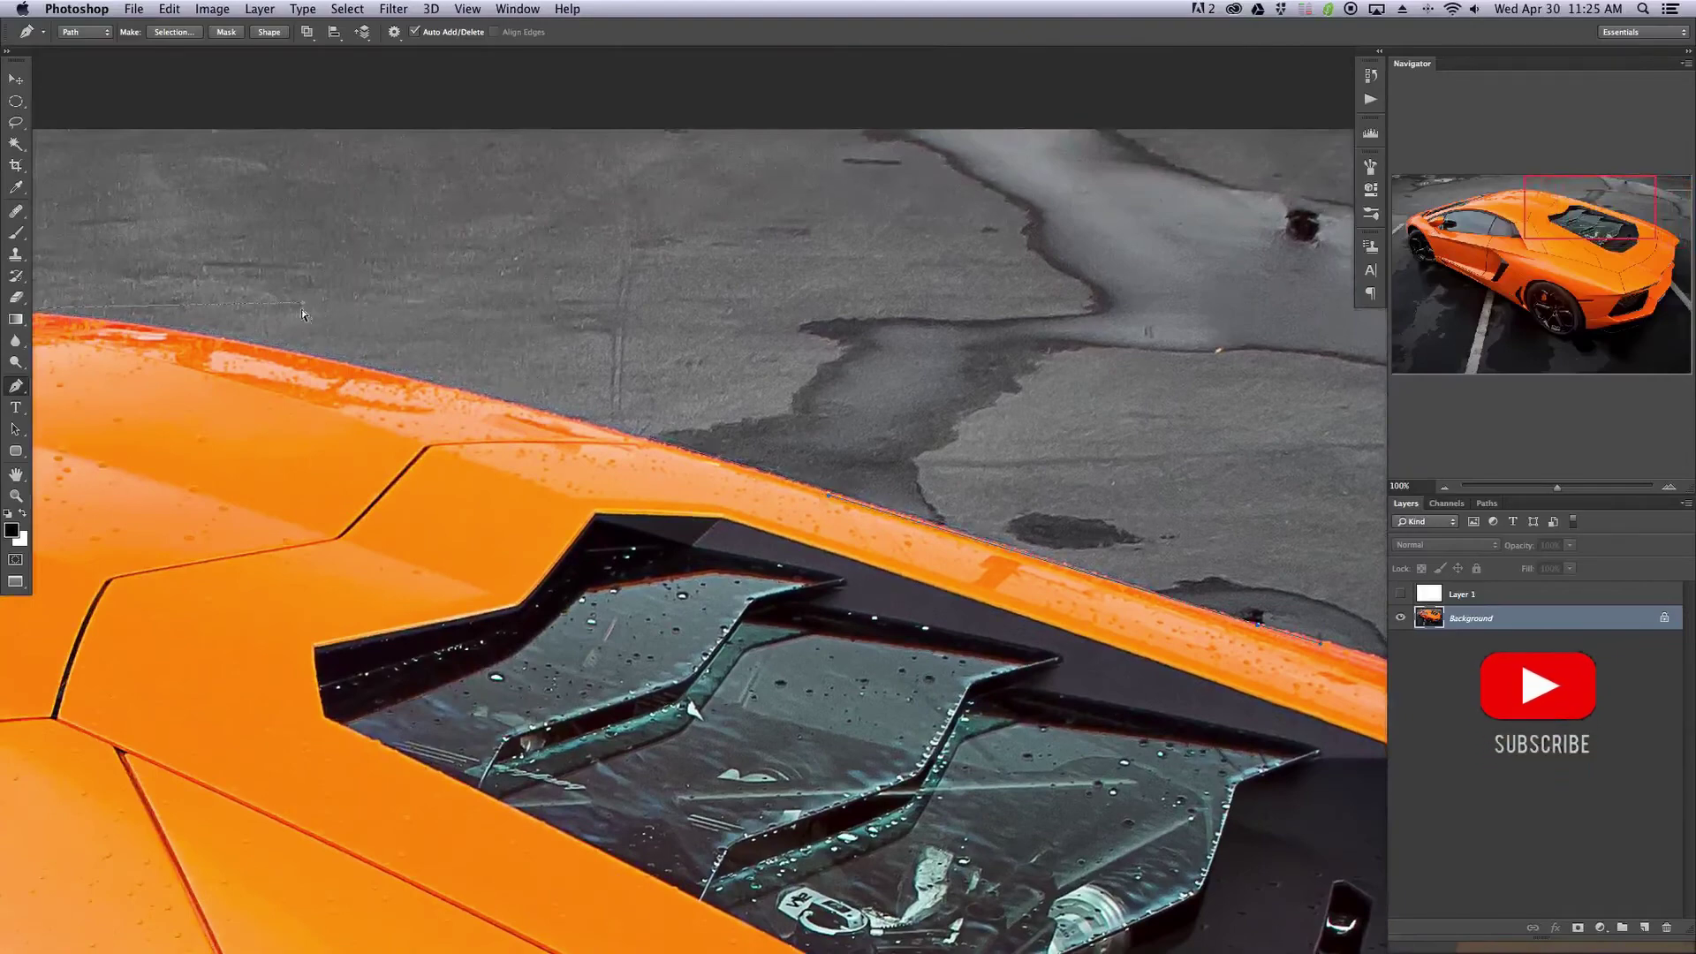
drag(300, 305, 294, 305)
- Add an anchor at the car's far rear tip and pull a direction handle so the segment curves along the far rear edge
drag(1142, 701, 328, 451)
drag(646, 525, 705, 597)
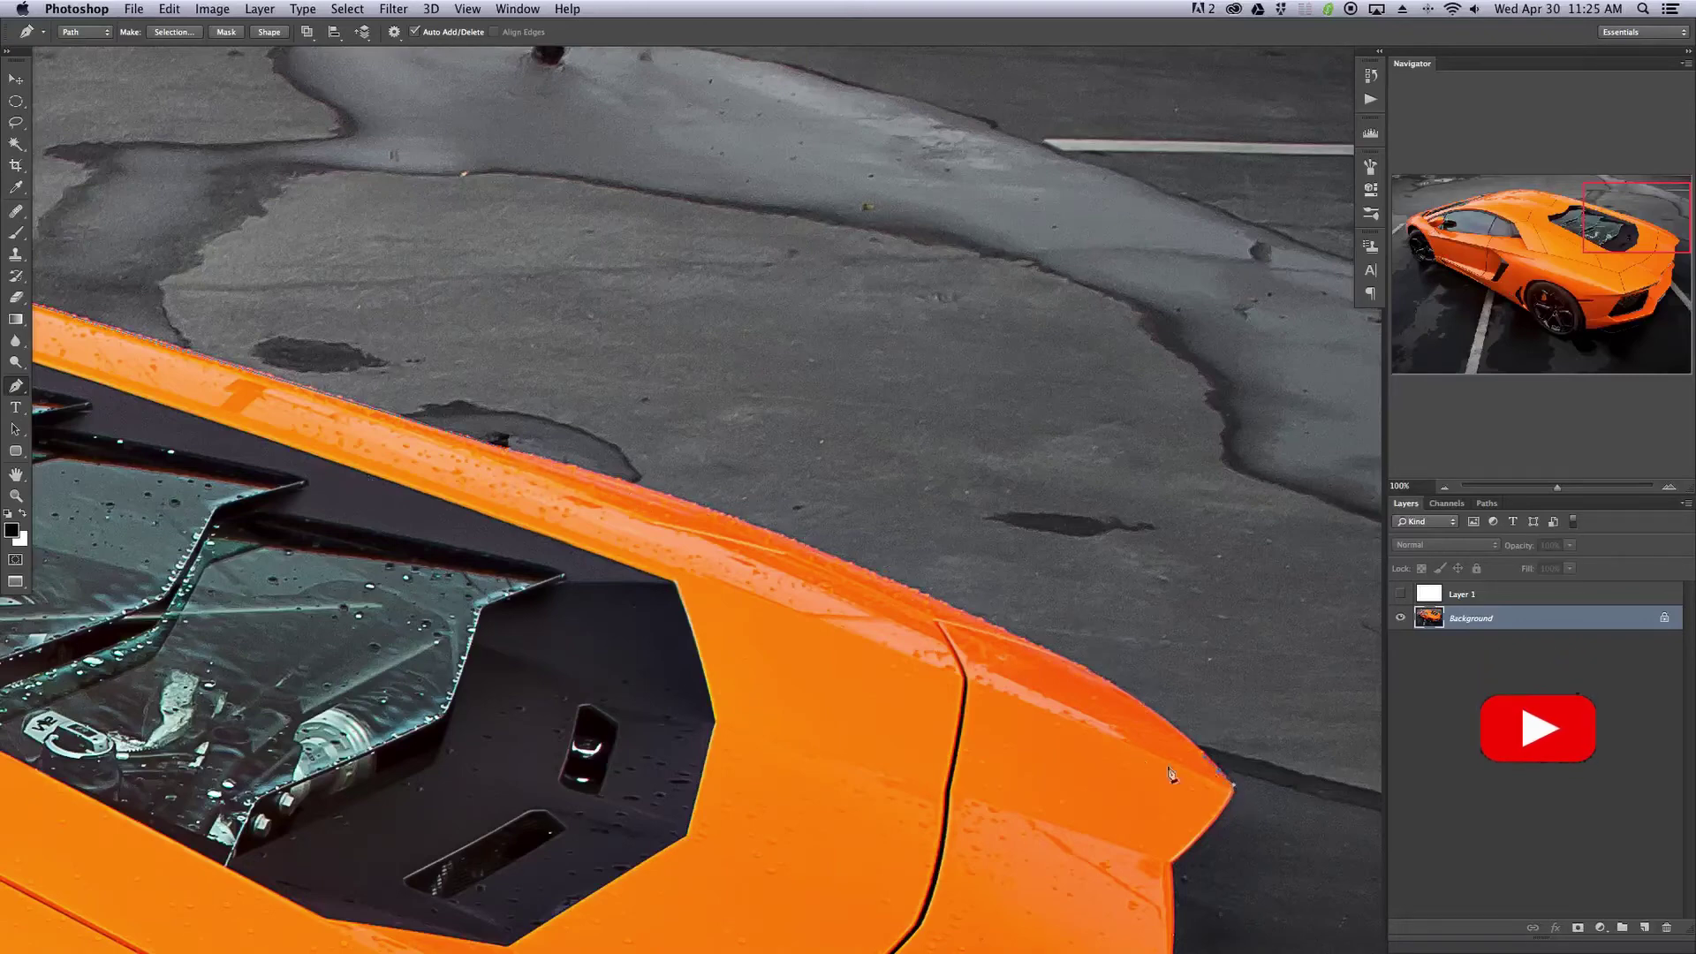
key(super+equal)
drag(915, 728, 601, 371)
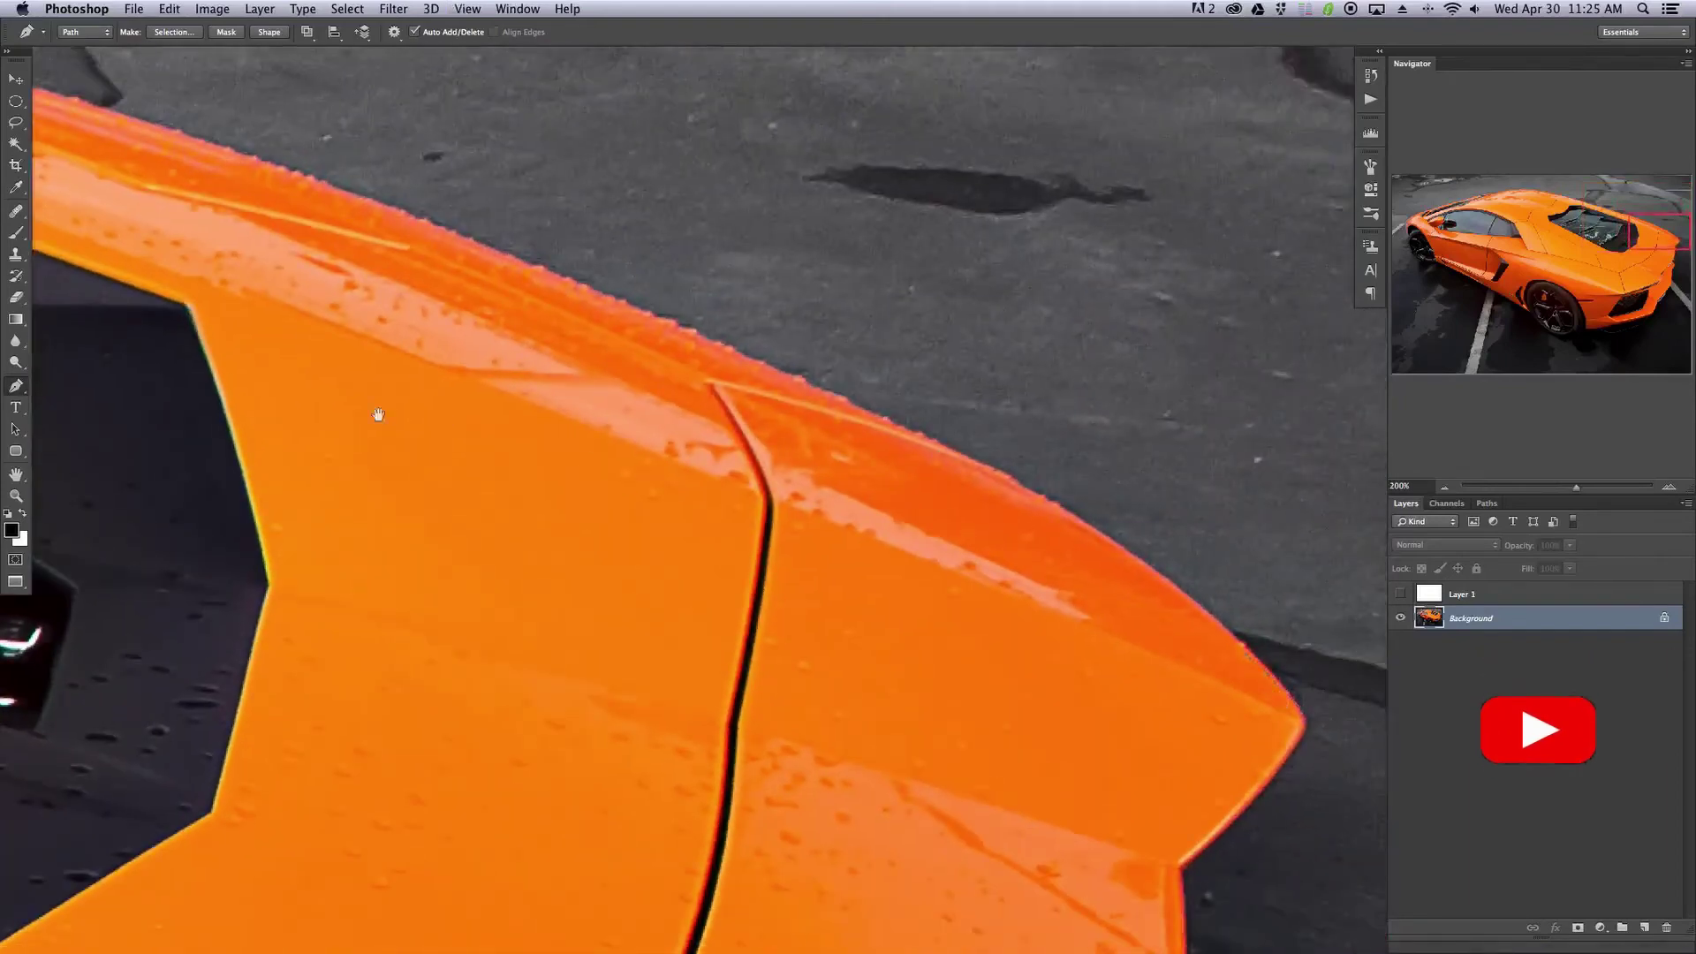
drag(164, 289, 804, 660)
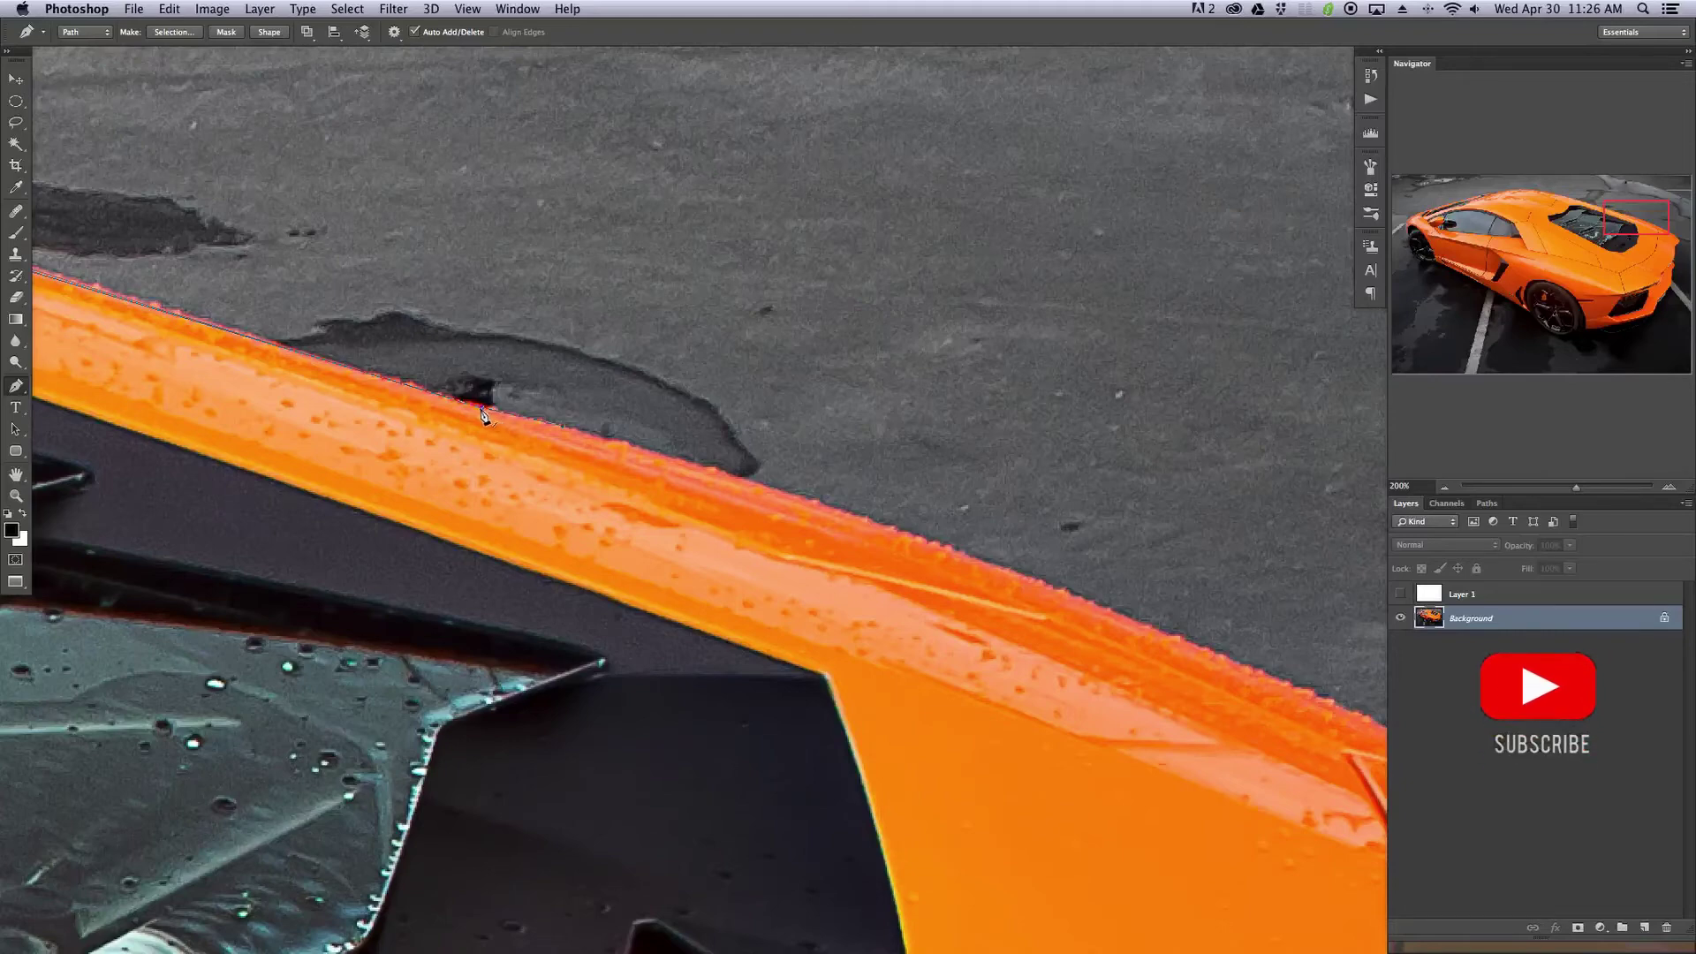
drag(897, 599, 790, 550)
drag(1029, 395, 1137, 277)
key(super+z)
scroll(1129, 671, right, 8)
scroll(1128, 671, down, 3)
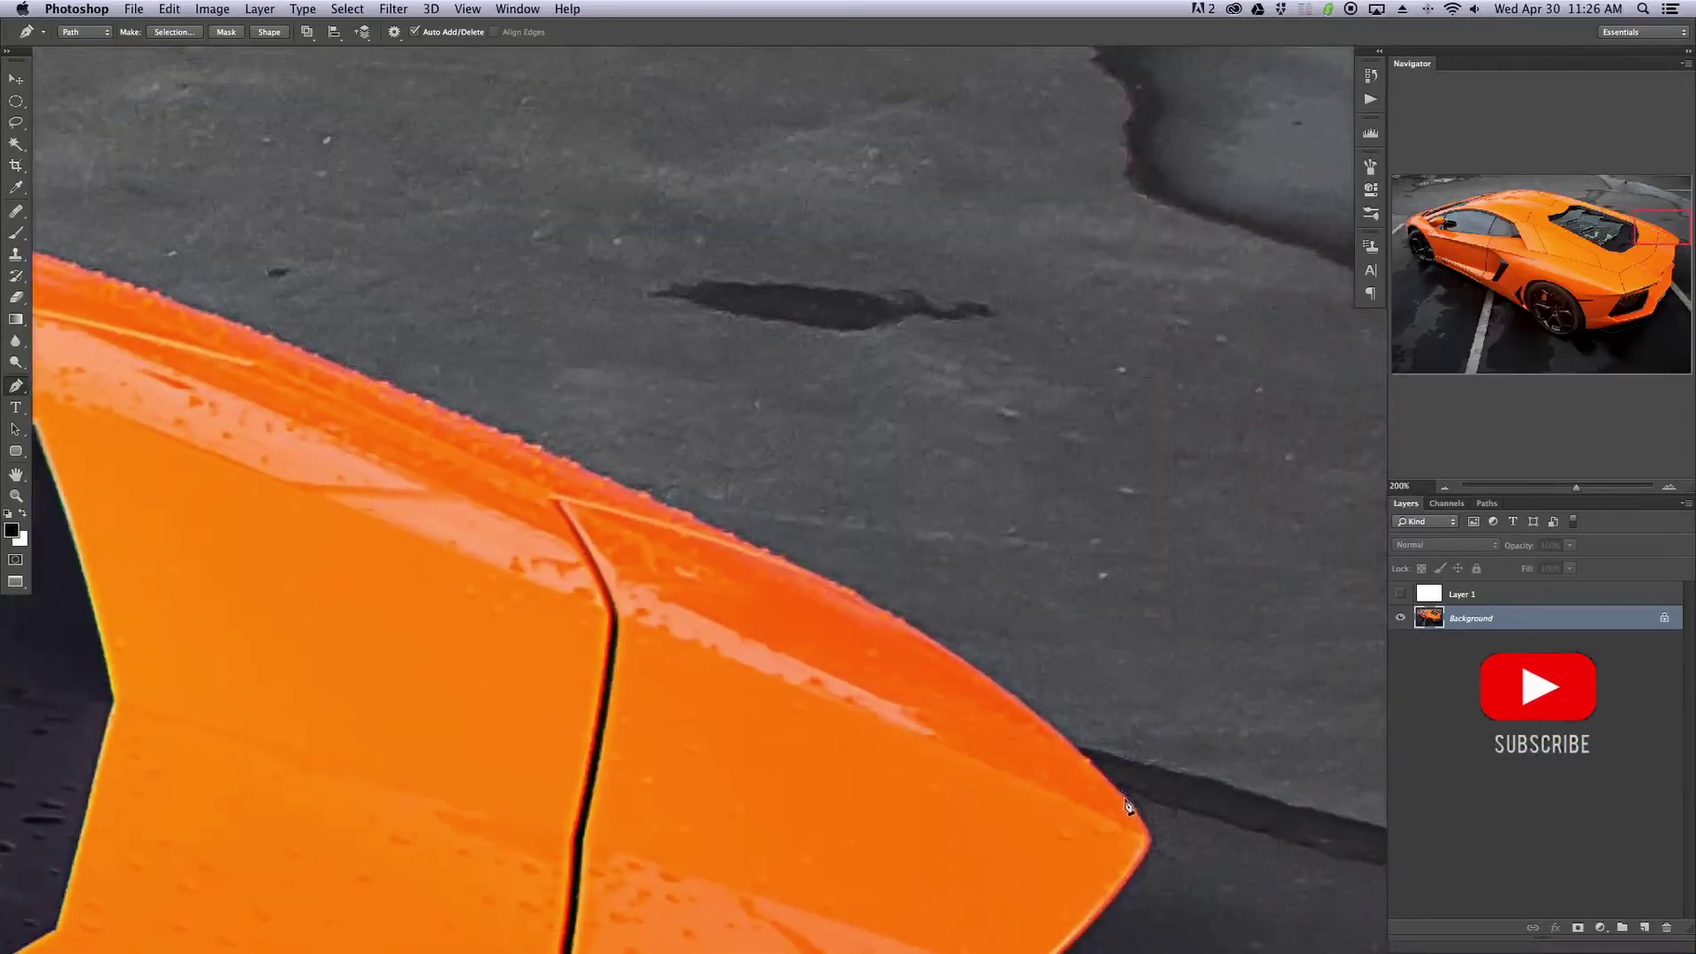
drag(1148, 828, 1119, 802)
- Inspect the new curve along the far rear edge and shorten the rear-tip anchor's incoming handle to fit it closer
key(space)
drag(497, 559, 928, 666)
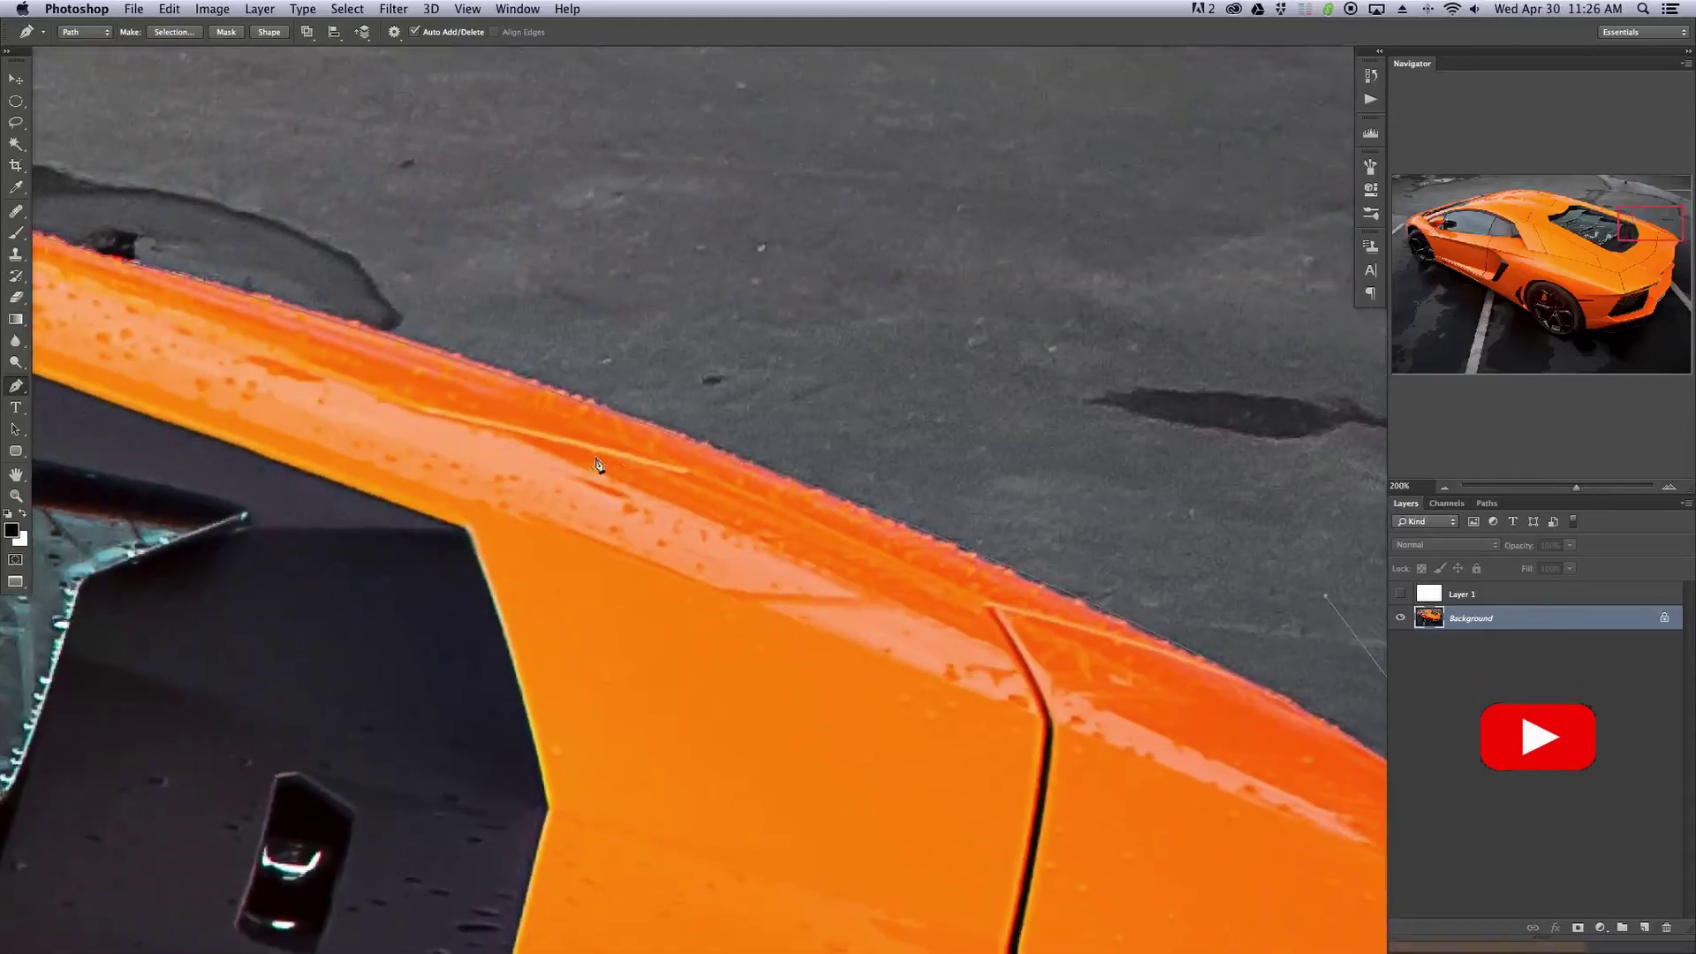
scroll(321, 398, left, 3)
scroll(321, 397, up, 2)
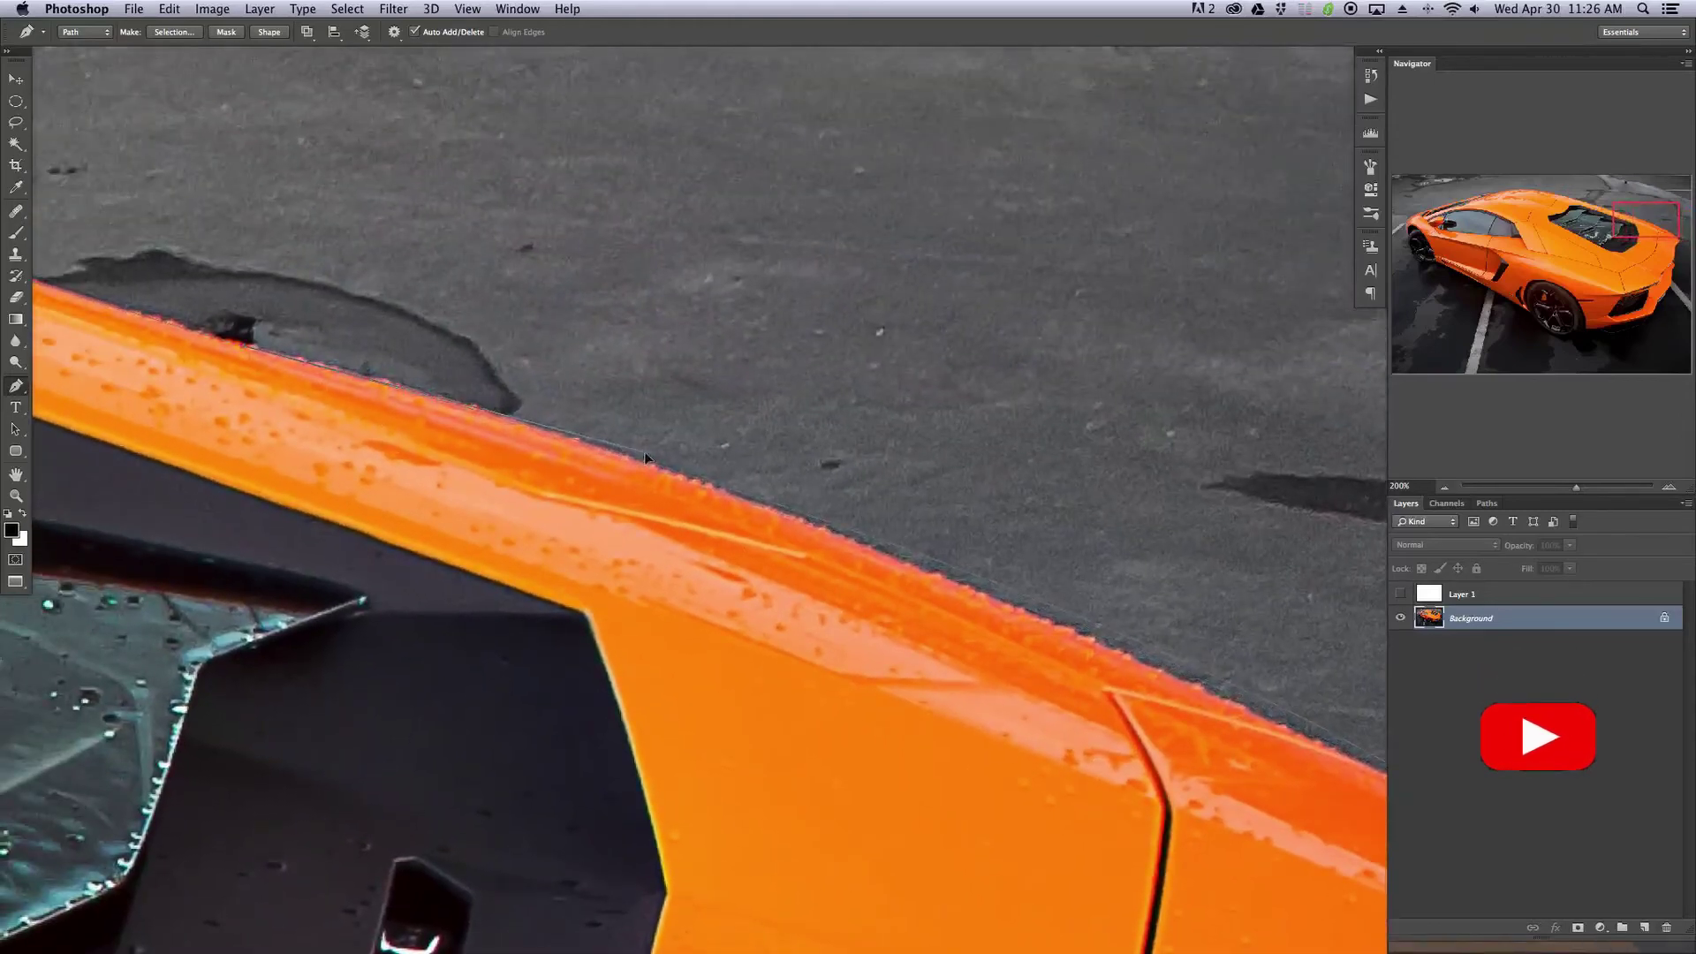
scroll(750, 490, right, 10)
scroll(751, 491, down, 4)
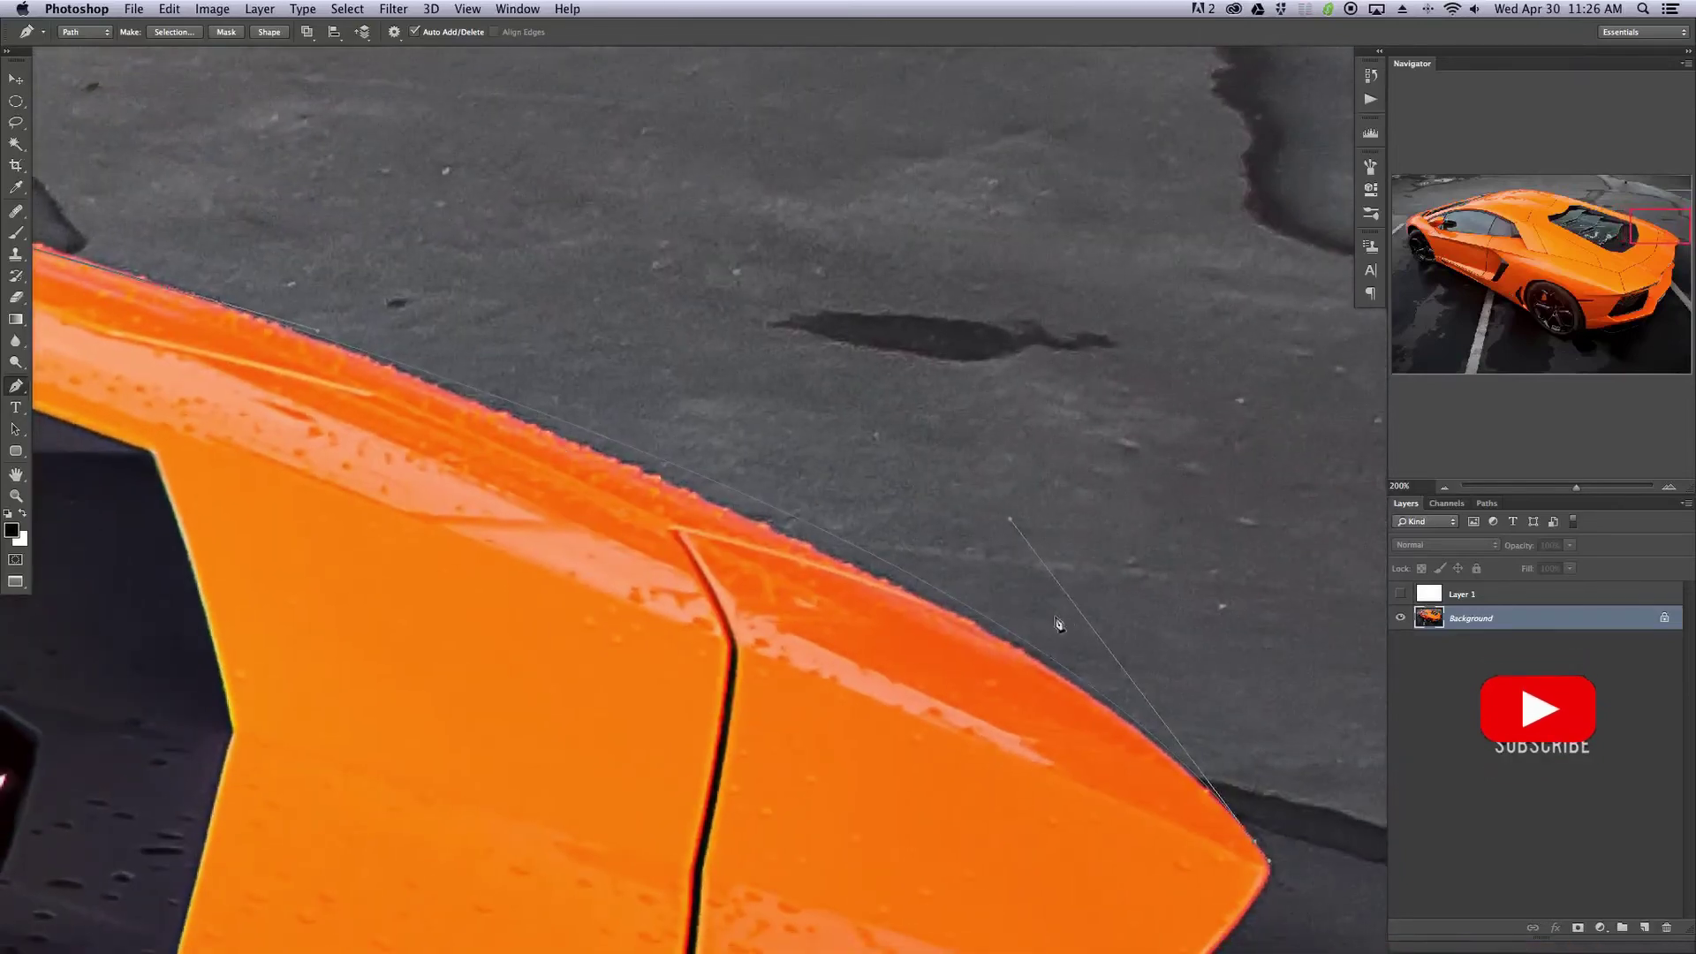
ctrl+click(1025, 528)
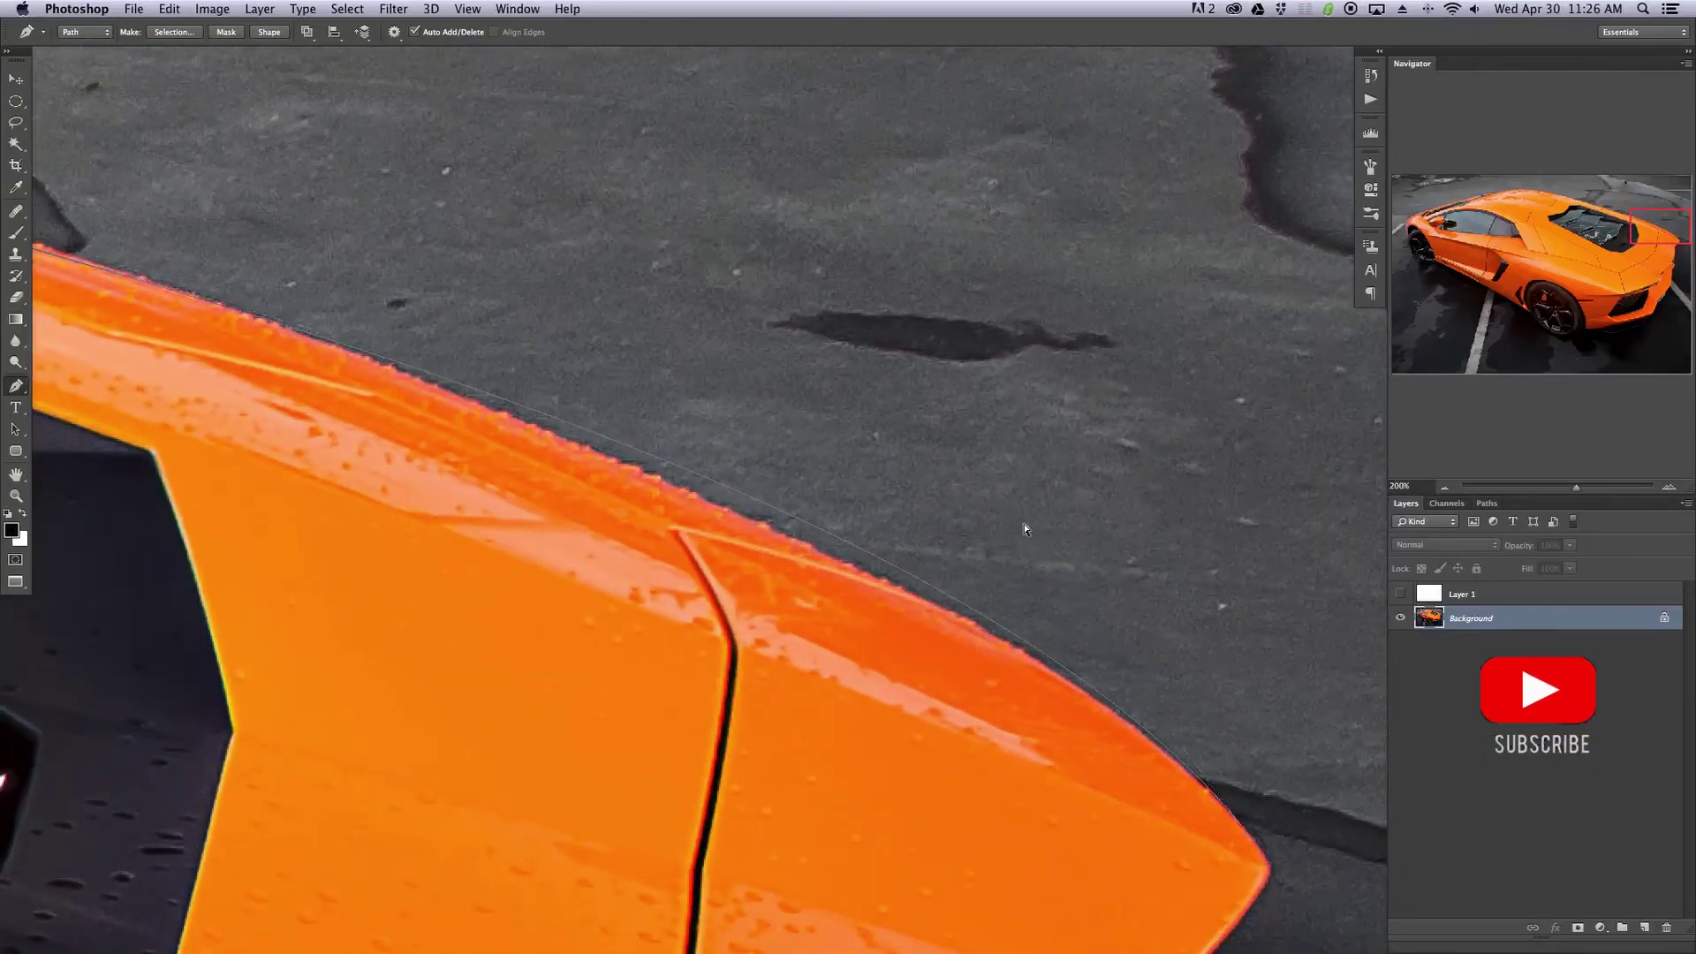
super+click(994, 626)
drag(1009, 522, 1065, 591)
- Trace around the rear tip with a curved anchor just below it, and add an anchor in the notch underneath
drag(845, 692, 554, 340)
key(super+plus)
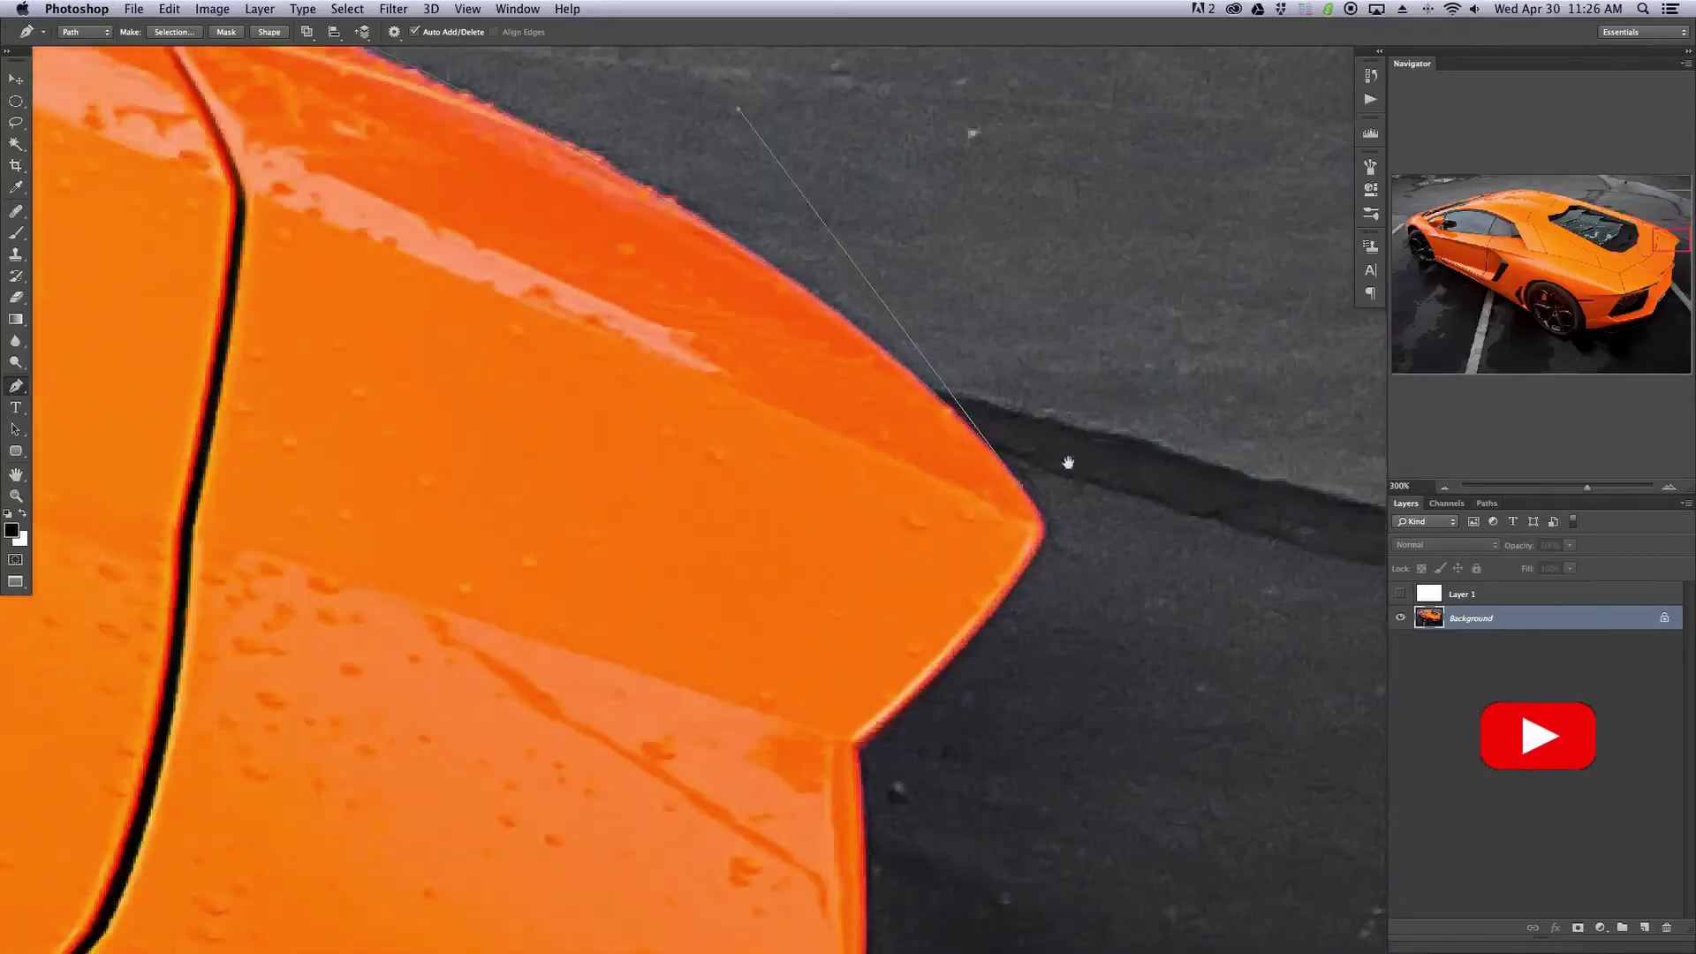
drag(972, 566, 826, 460)
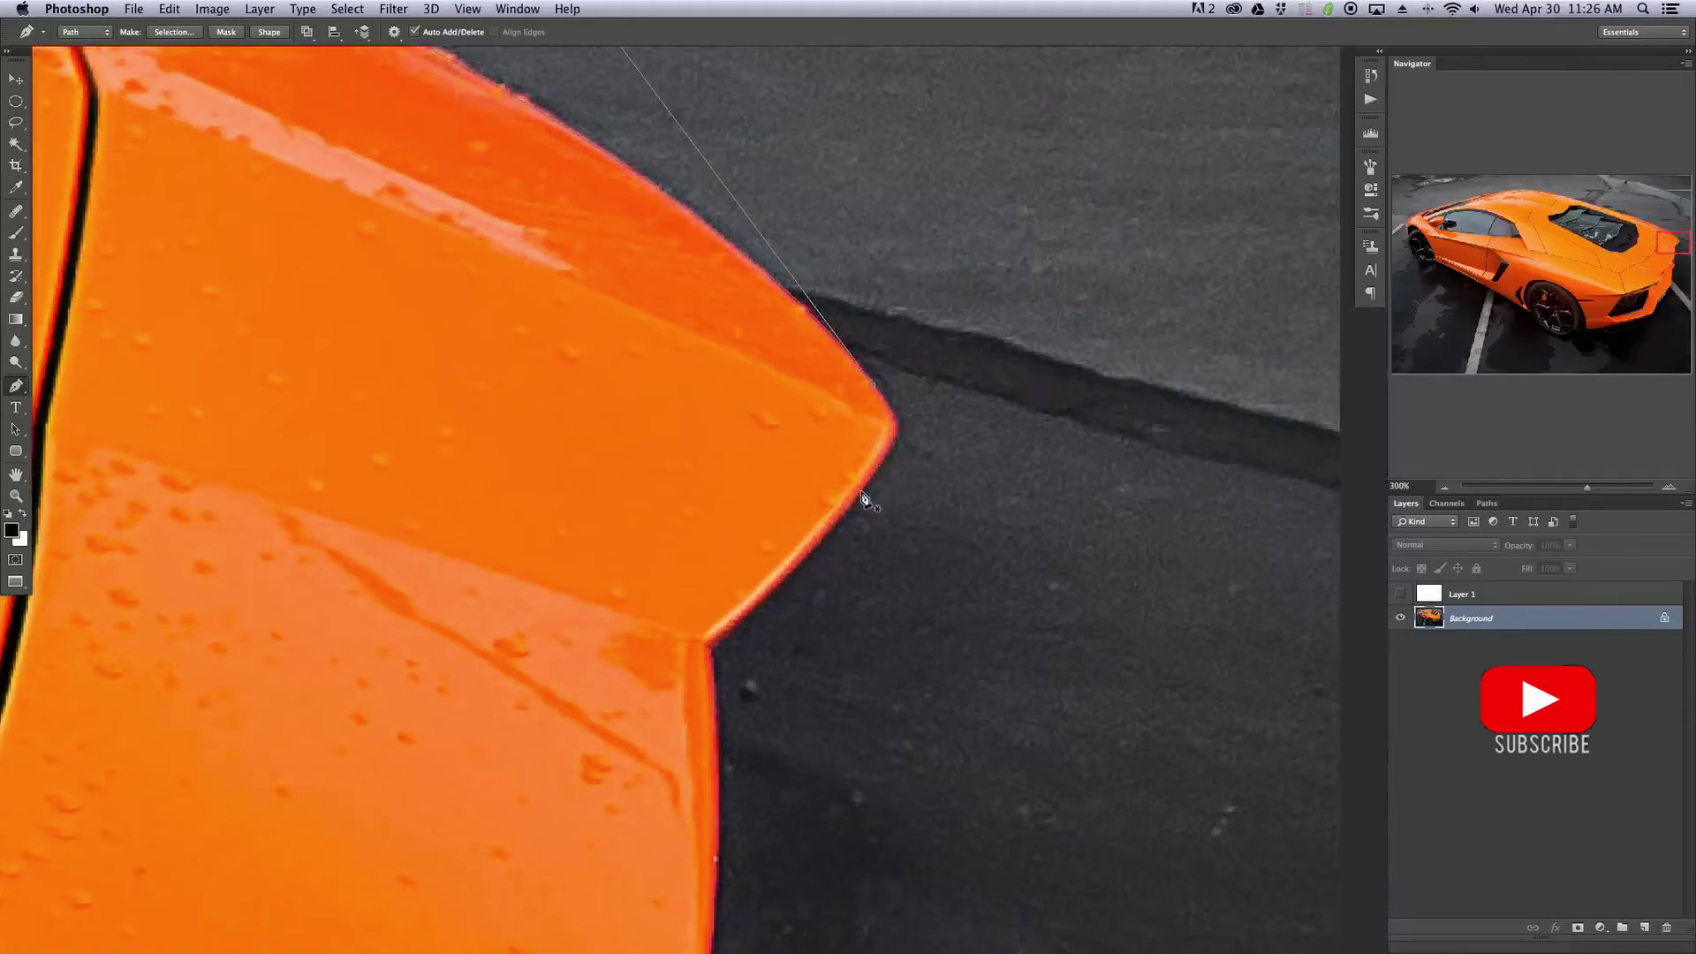
key(Escape)
click(872, 388)
drag(857, 497, 849, 509)
drag(813, 534, 787, 572)
drag(858, 496, 854, 500)
drag(926, 424, 918, 426)
click(712, 649)
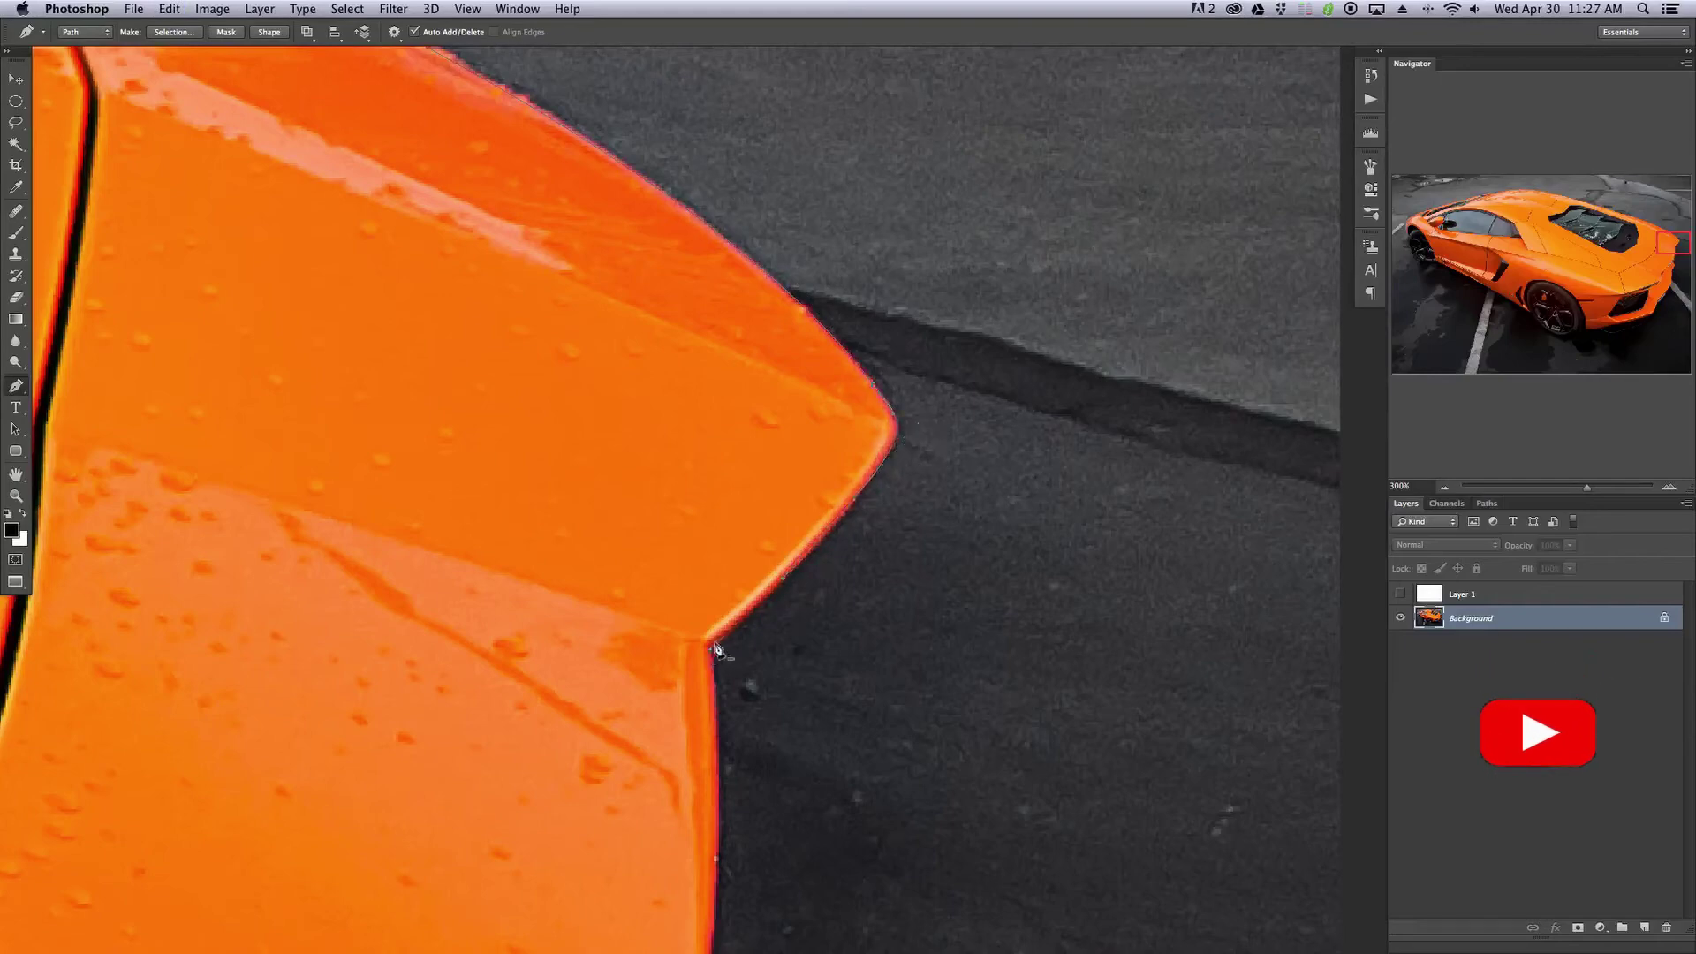
- Fine-tune the curve between the rear tip and the notch so it hugs the orange edge
key(super+plus)
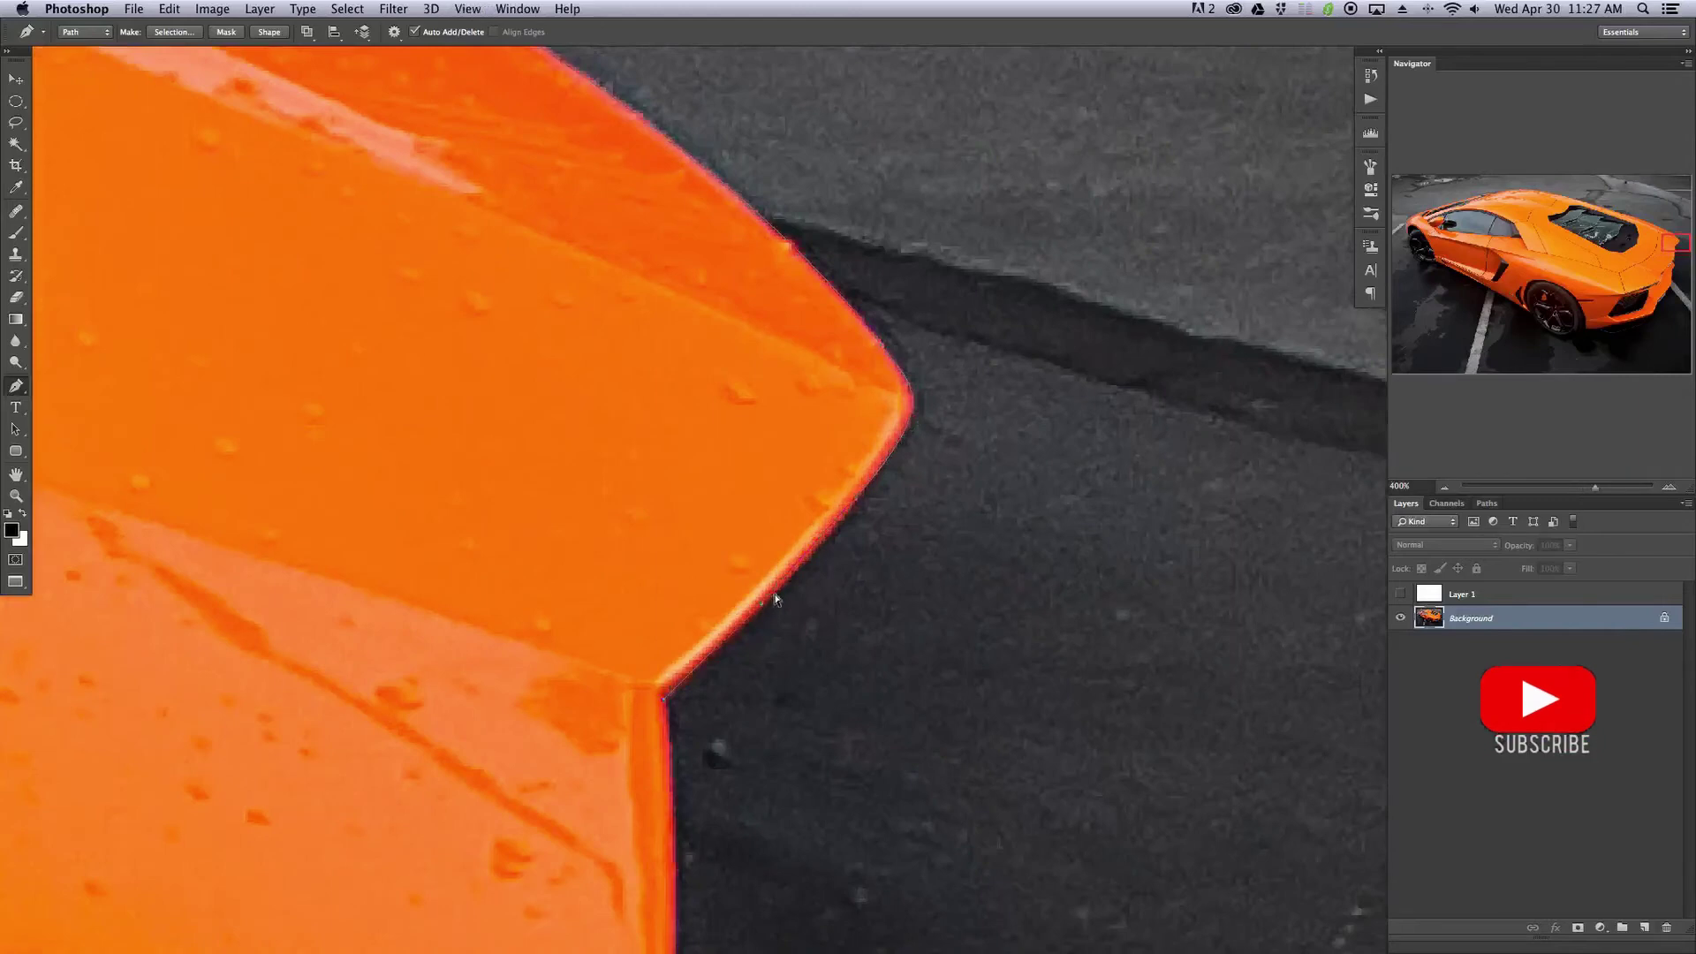
drag(761, 606, 771, 608)
drag(855, 501, 864, 490)
- Add an anchor at the lower bend below the notch and pull its handle upward to fit the body side's curve
scroll(922, 424, down, 5)
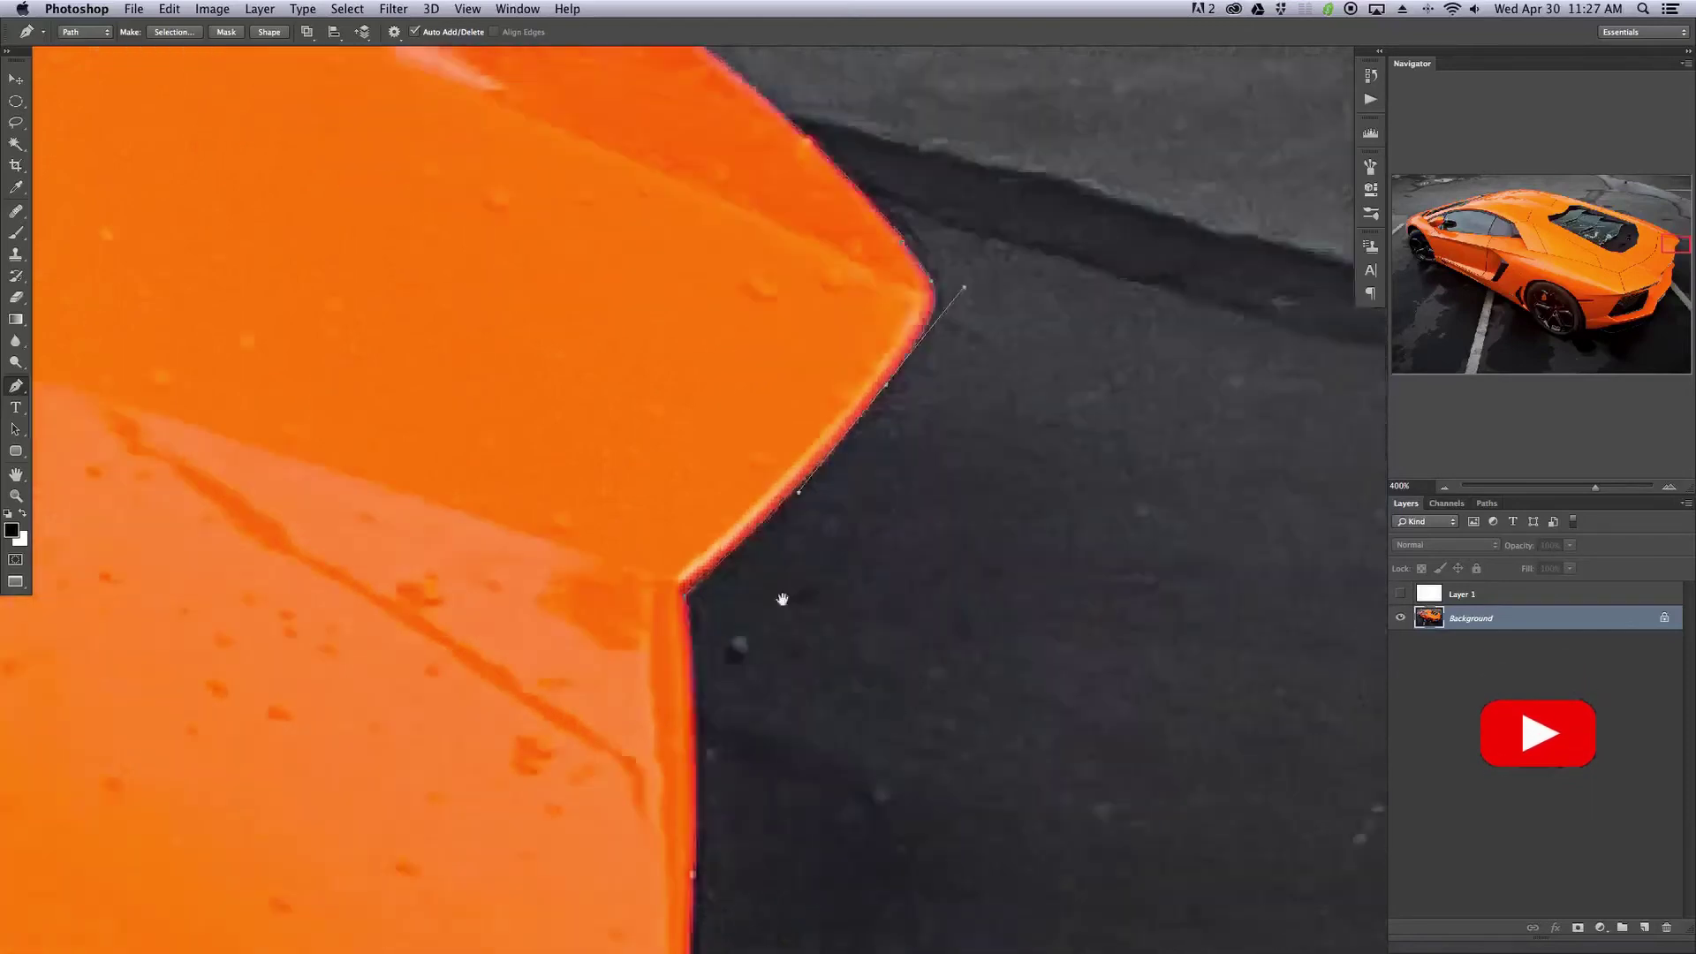
key(super+minus)
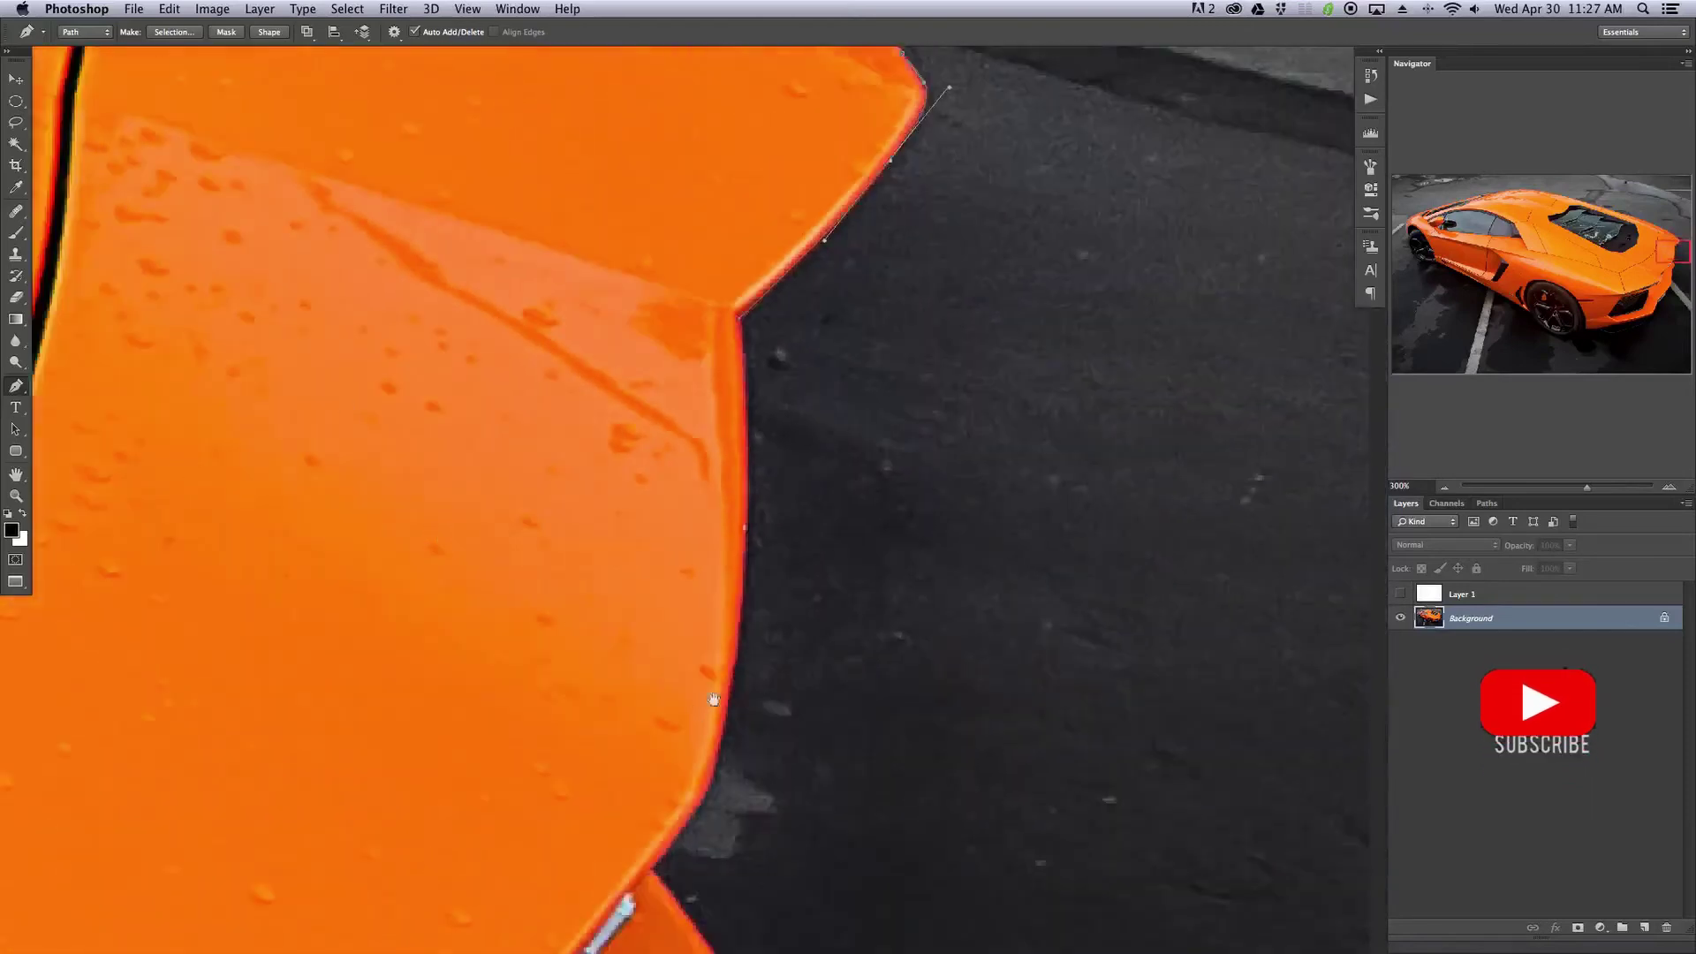
drag(795, 674, 824, 660)
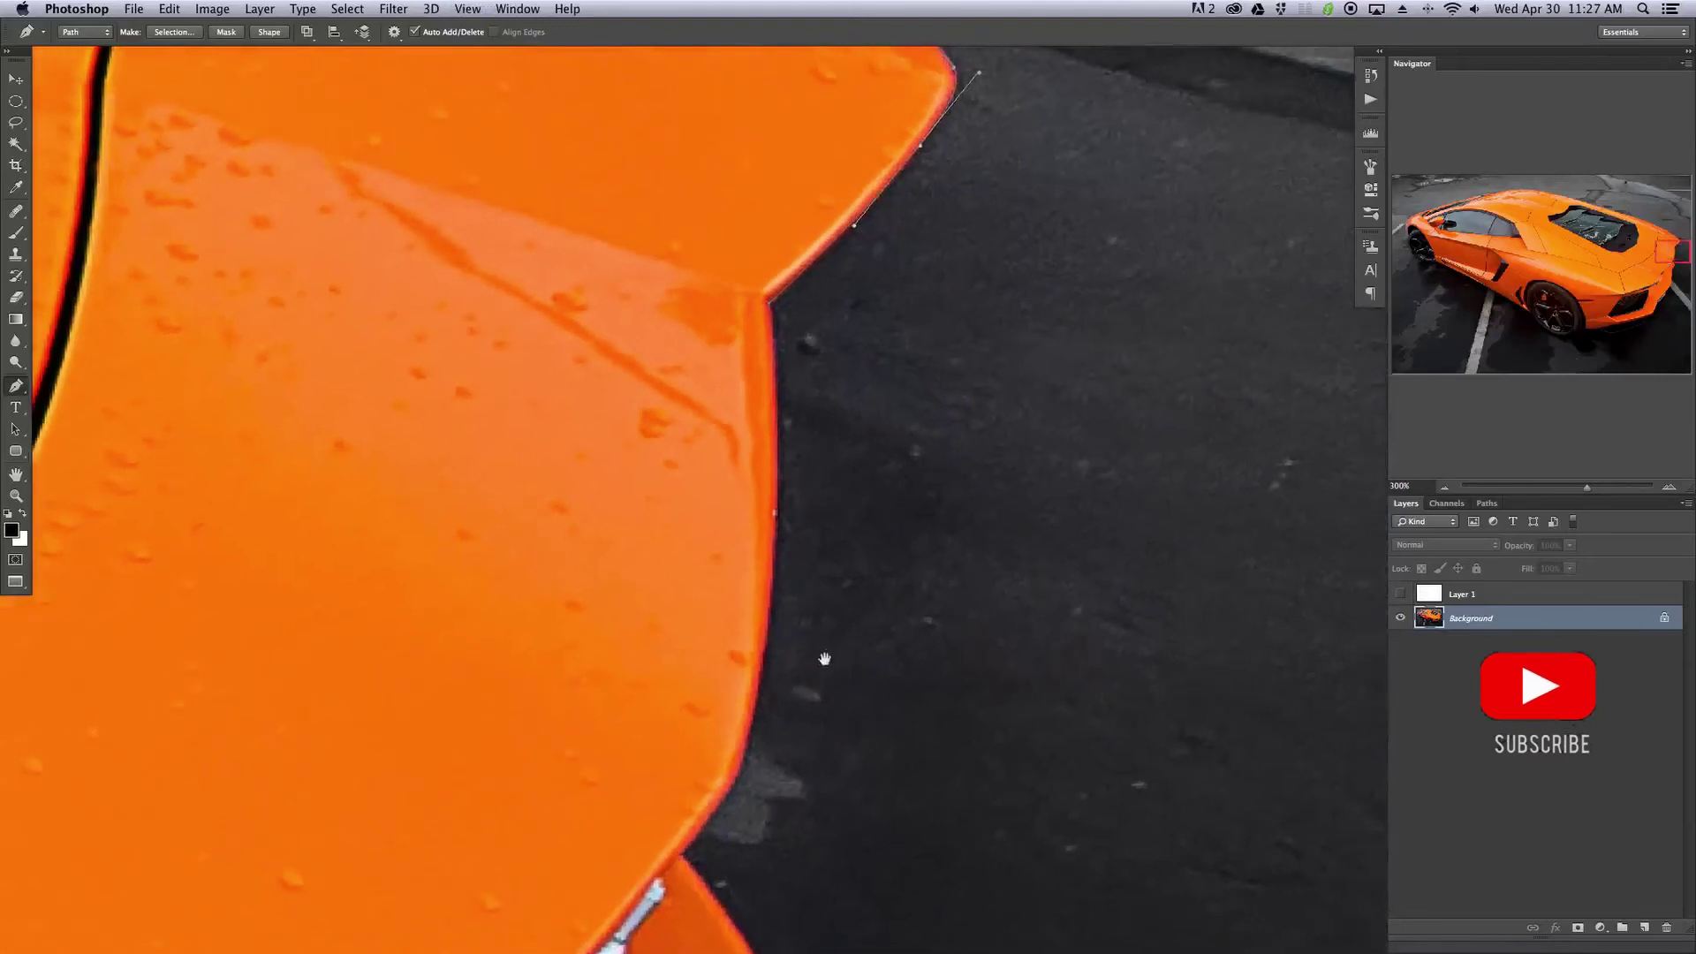
click(748, 742)
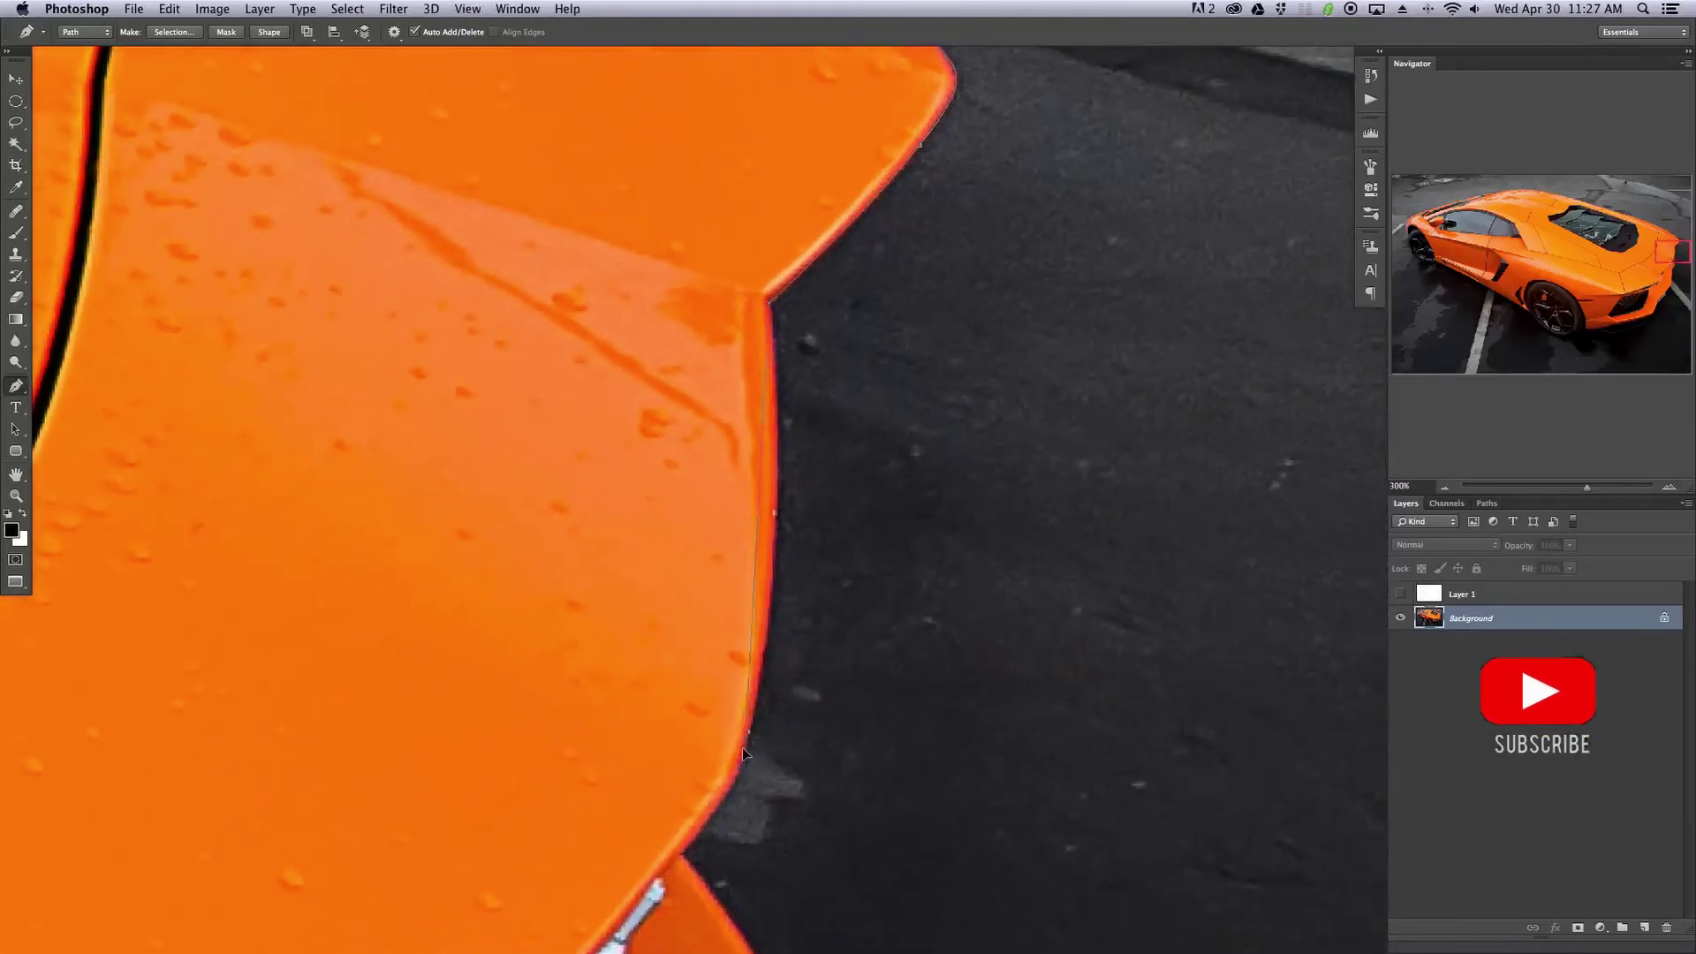
drag(747, 749, 799, 433)
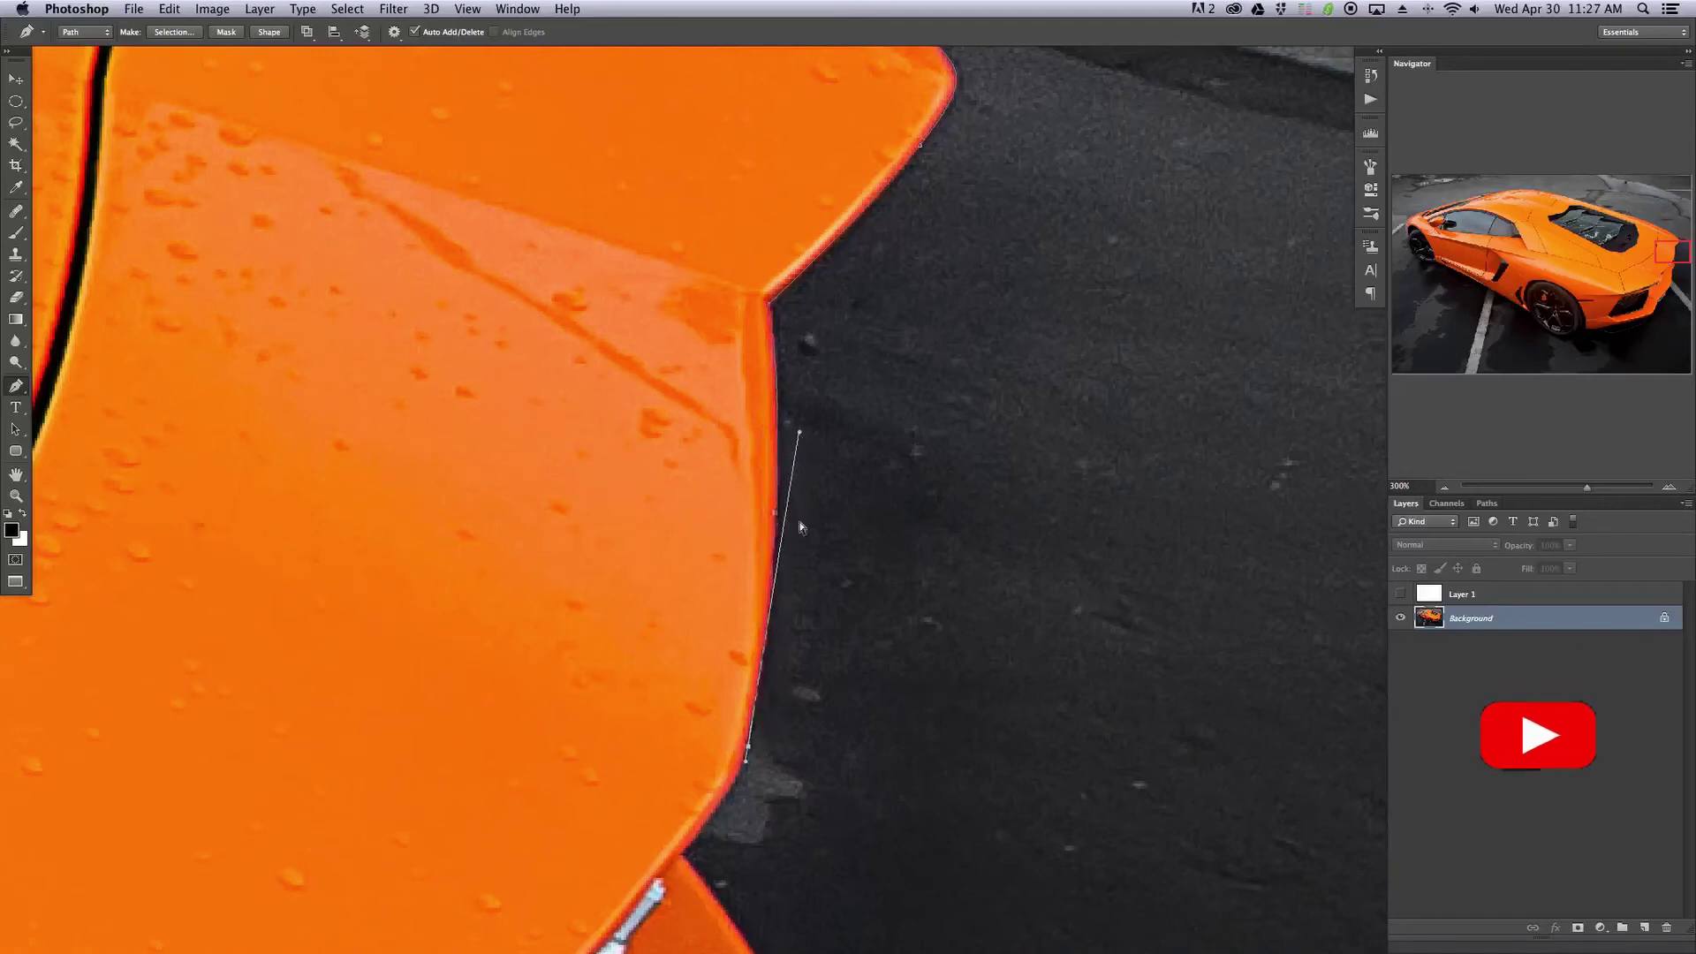
- Add a curved anchor in the notch above the silver trim strip, and lengthen its incoming handle to match the bend
scroll(777, 774, down, 5)
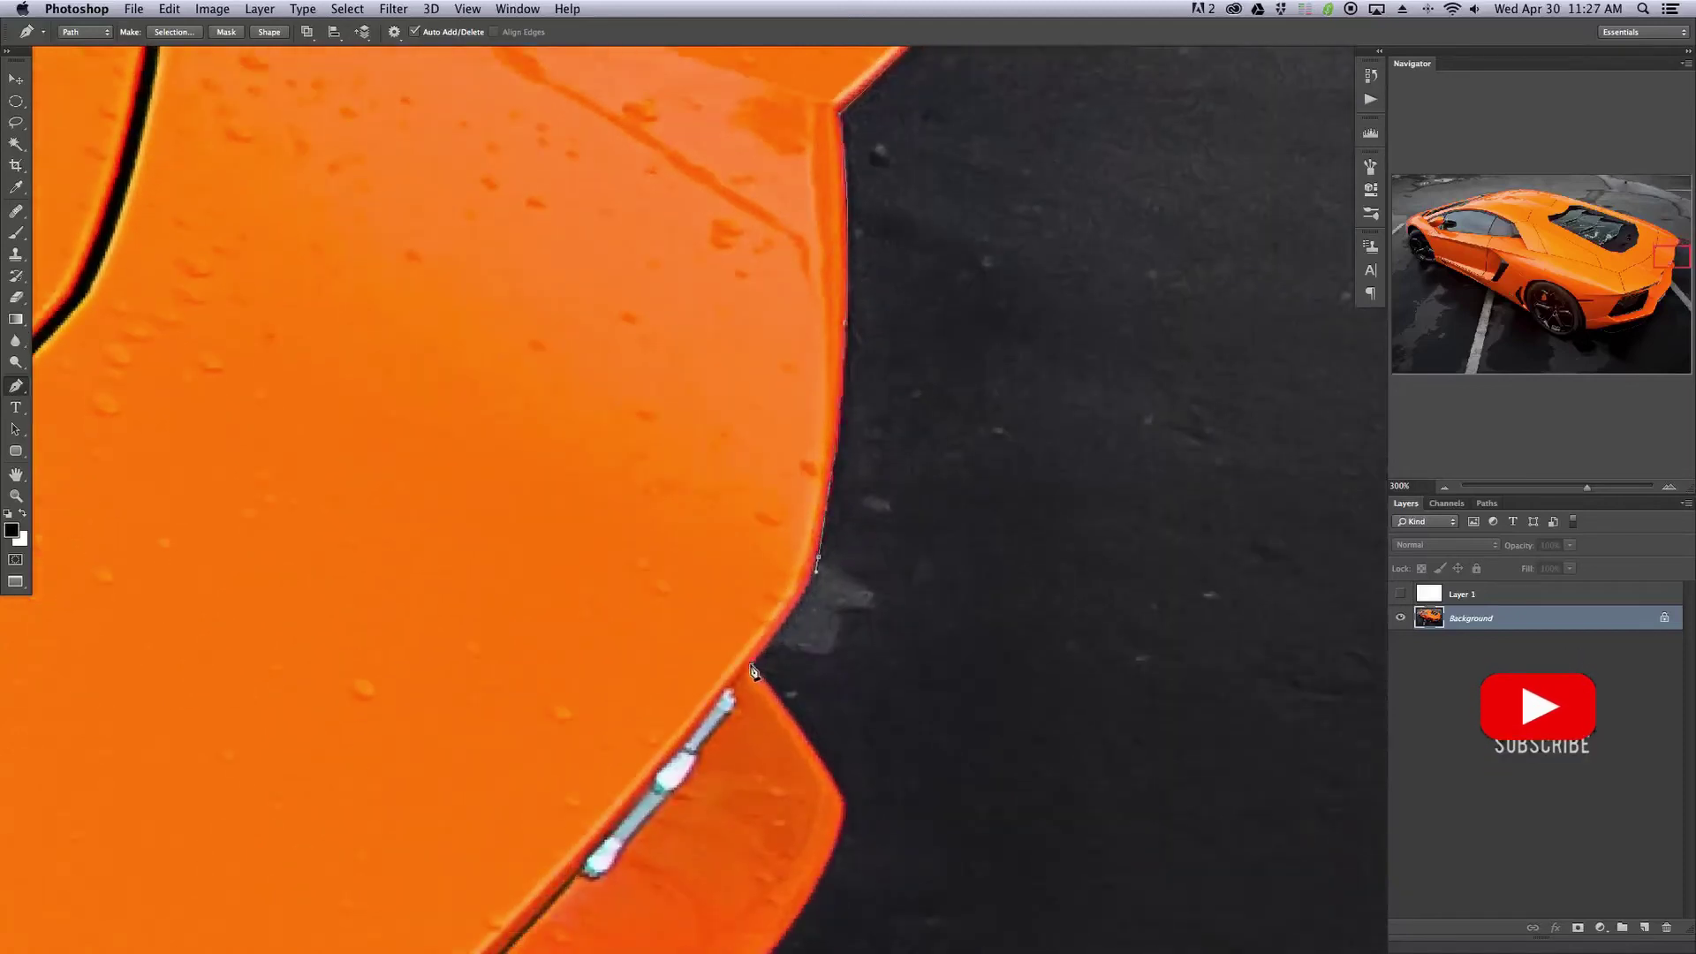
drag(733, 677, 702, 723)
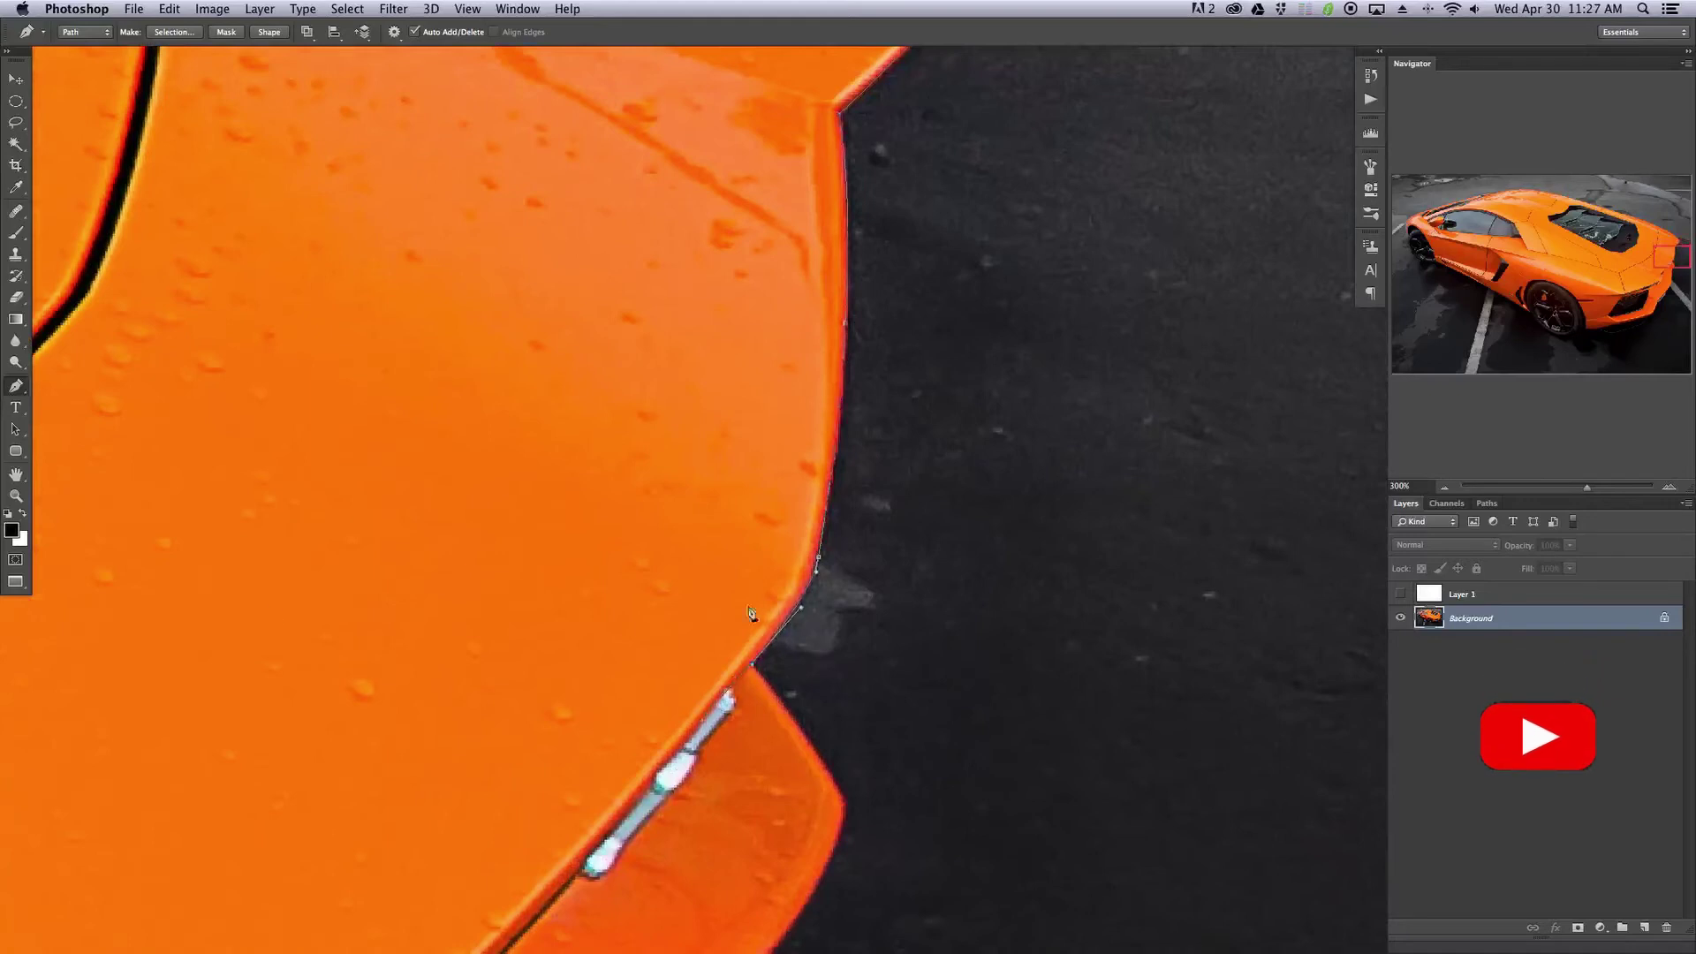
key(super+plus)
key(super+plus)
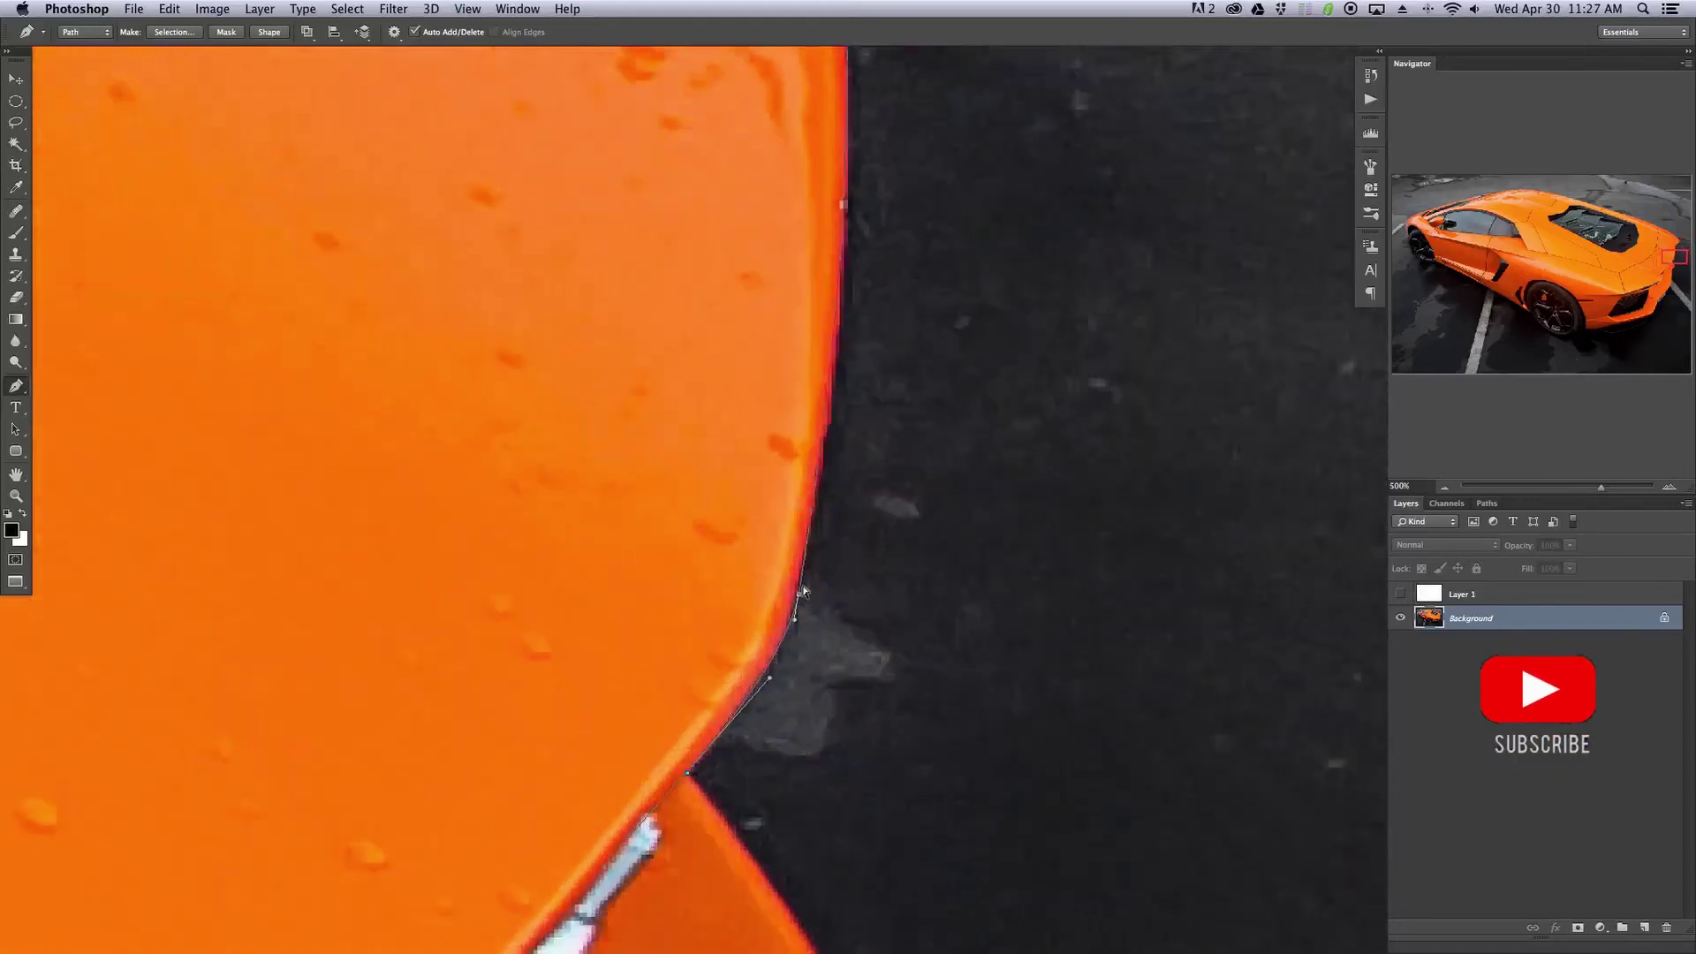
super+click(799, 595)
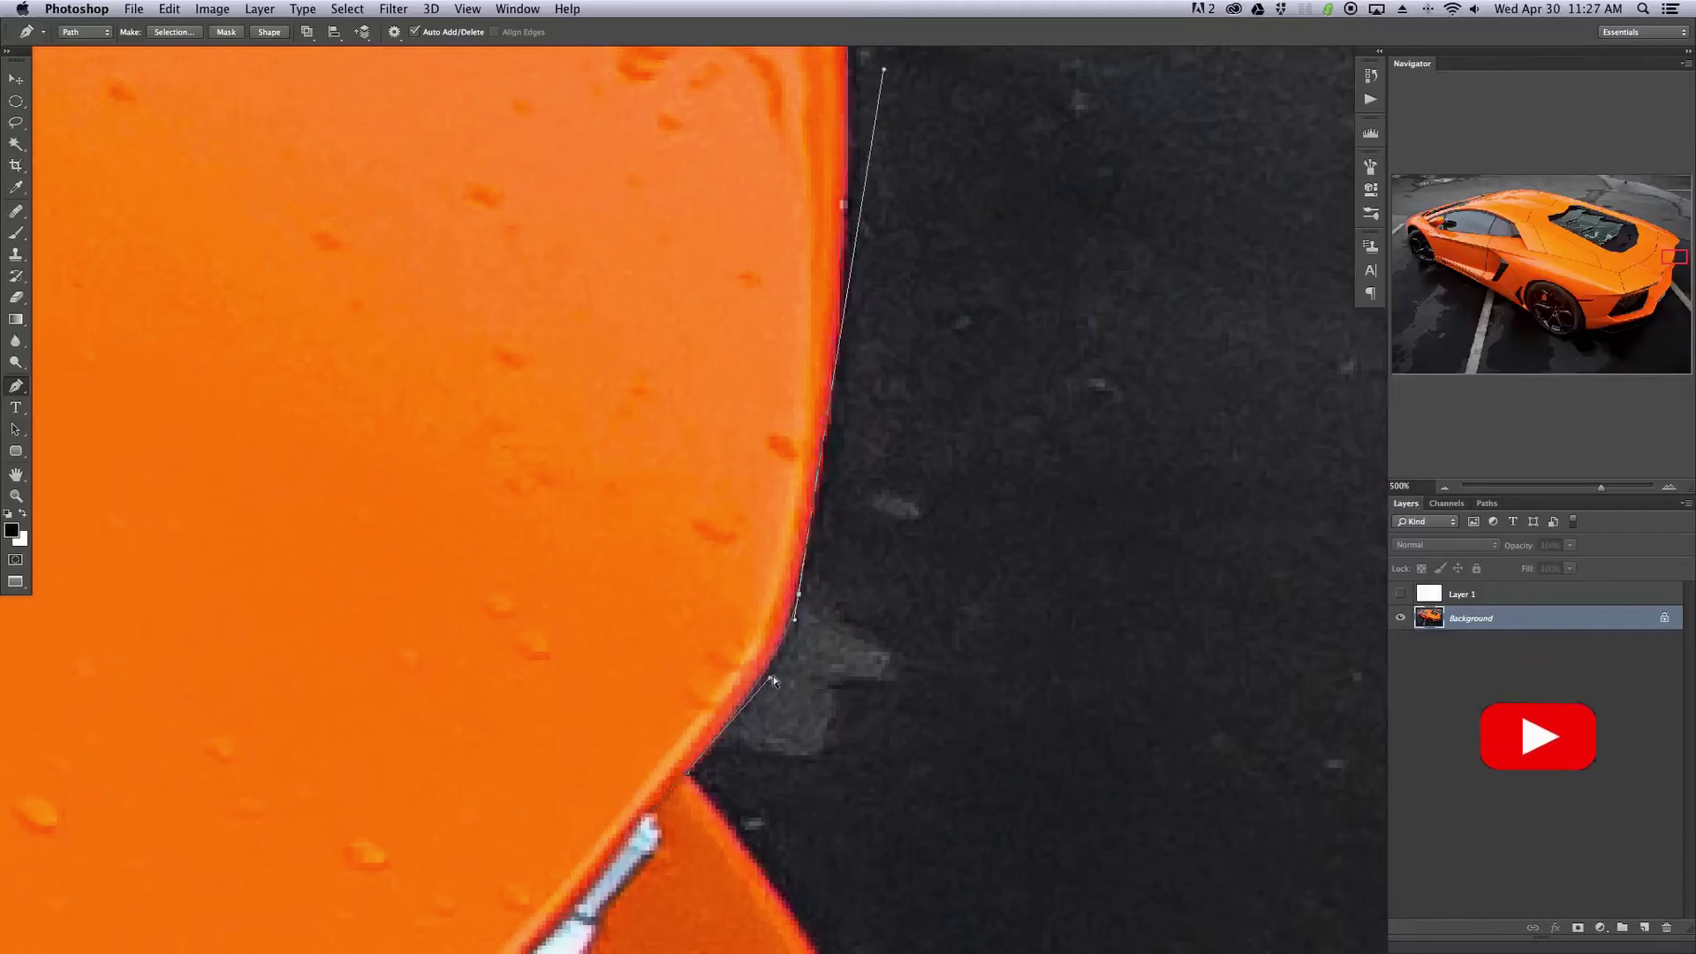
drag(771, 678, 790, 637)
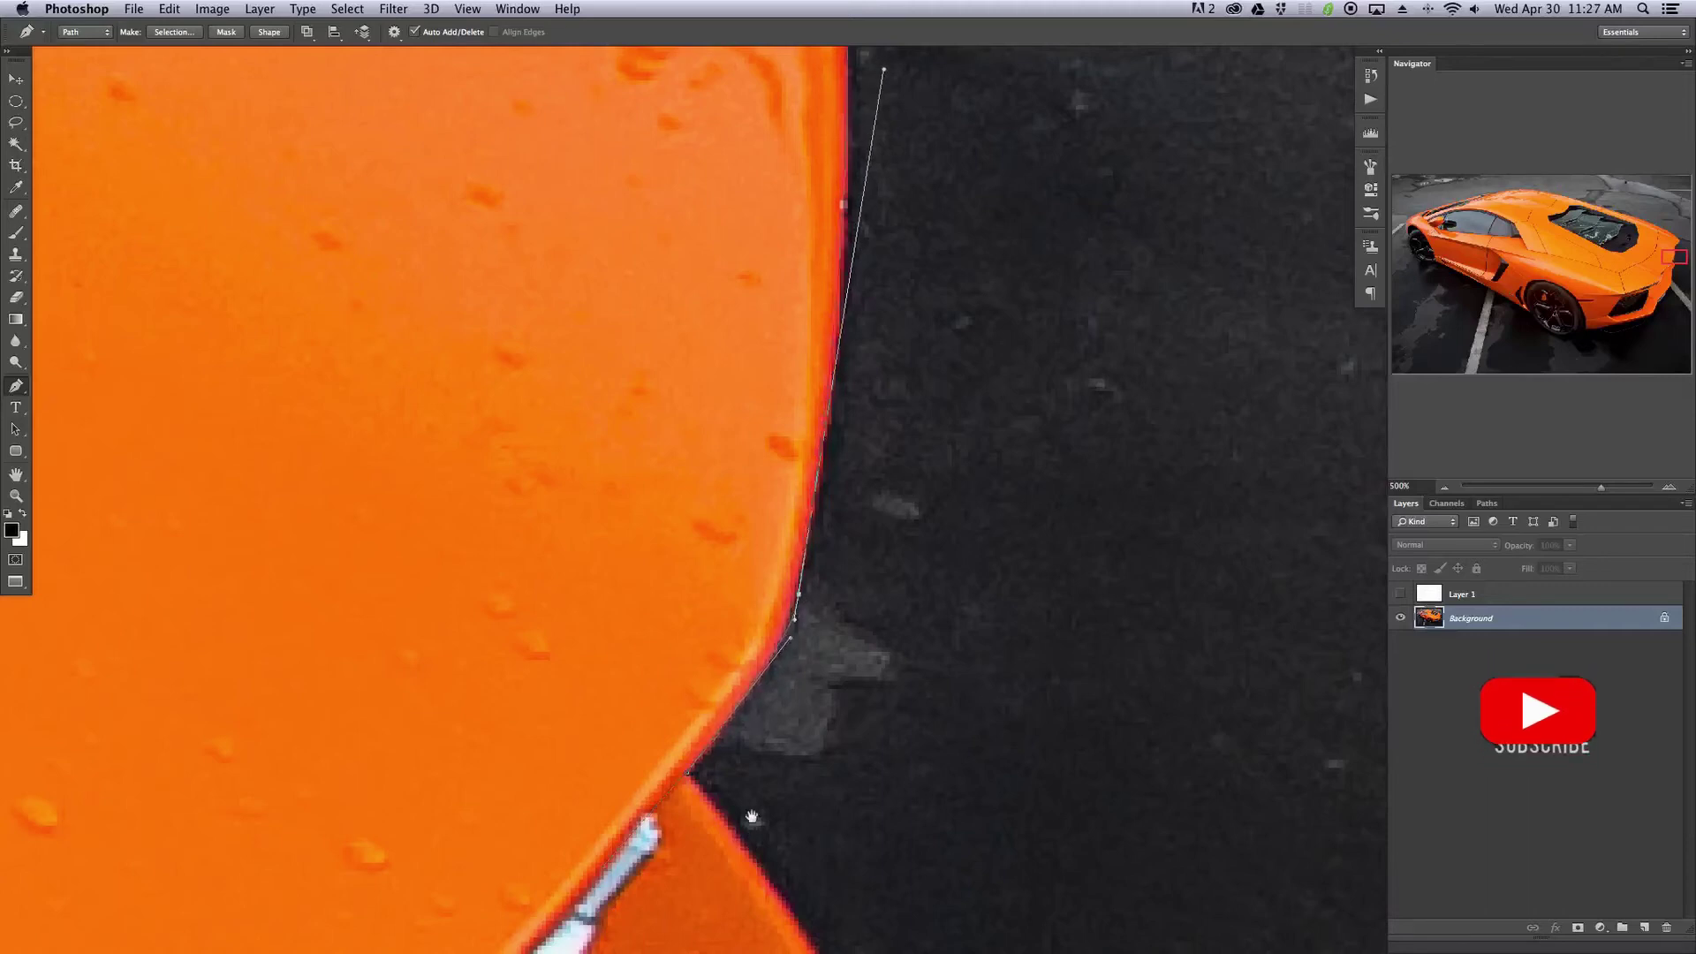
- Trace the pointed bulge beside the silver trim with two curved anchors, one just above and one just below its tip
drag(751, 816, 725, 451)
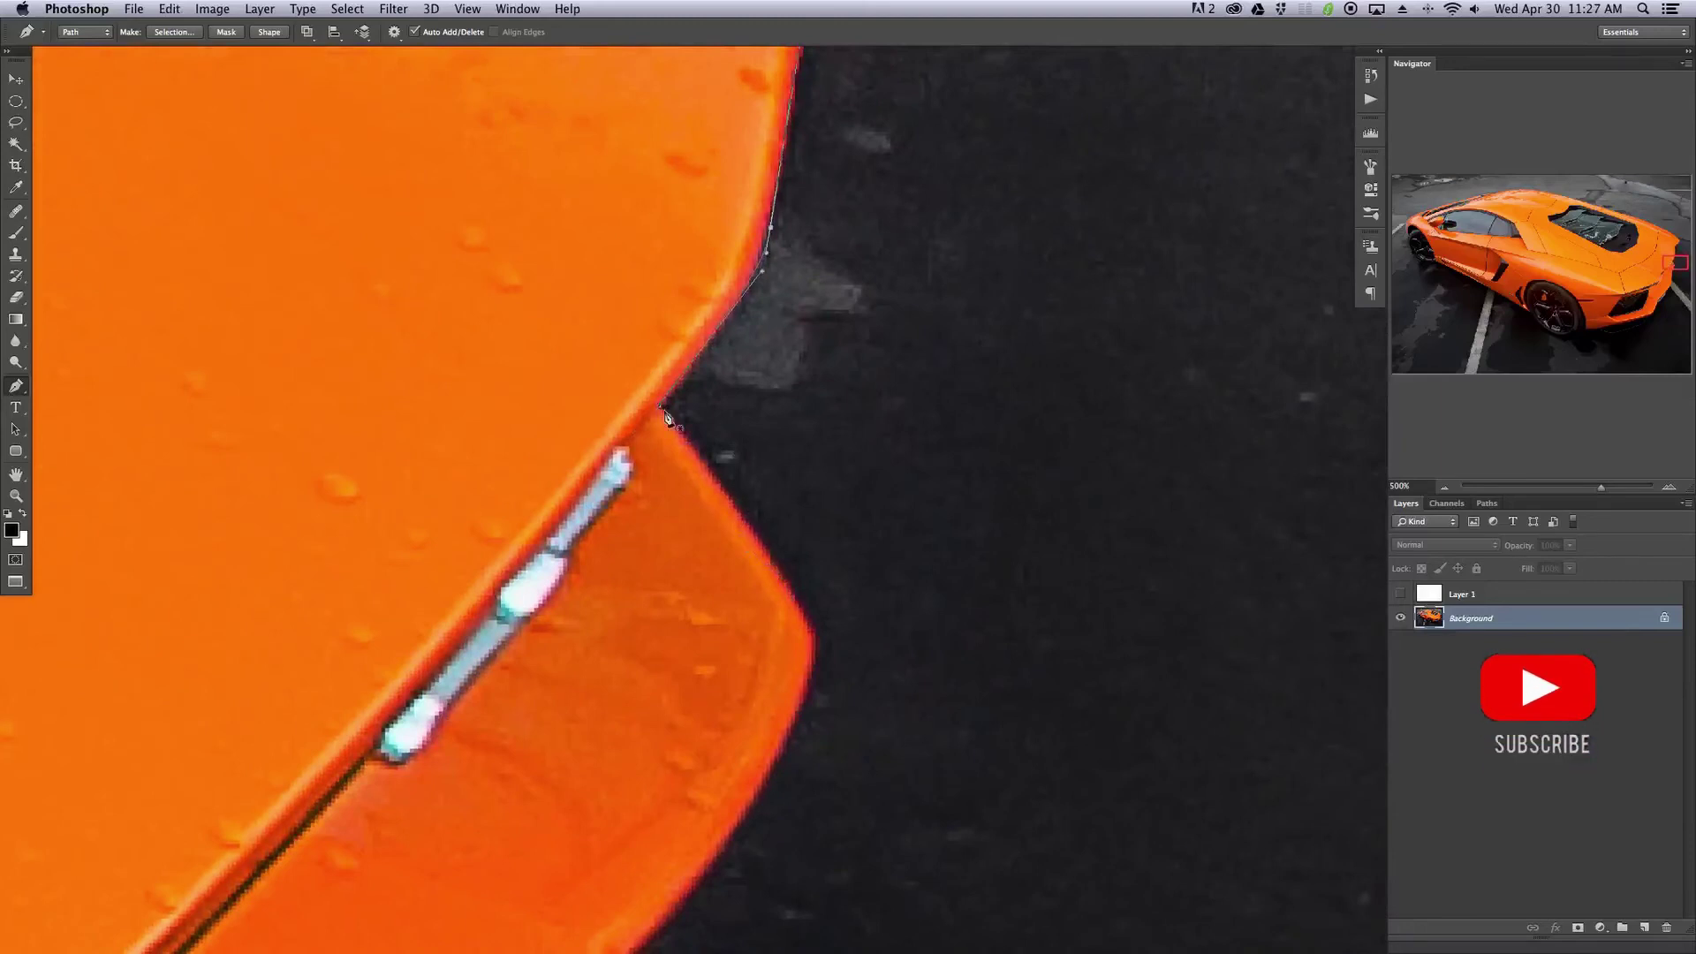
drag(659, 407, 664, 407)
key(super+z)
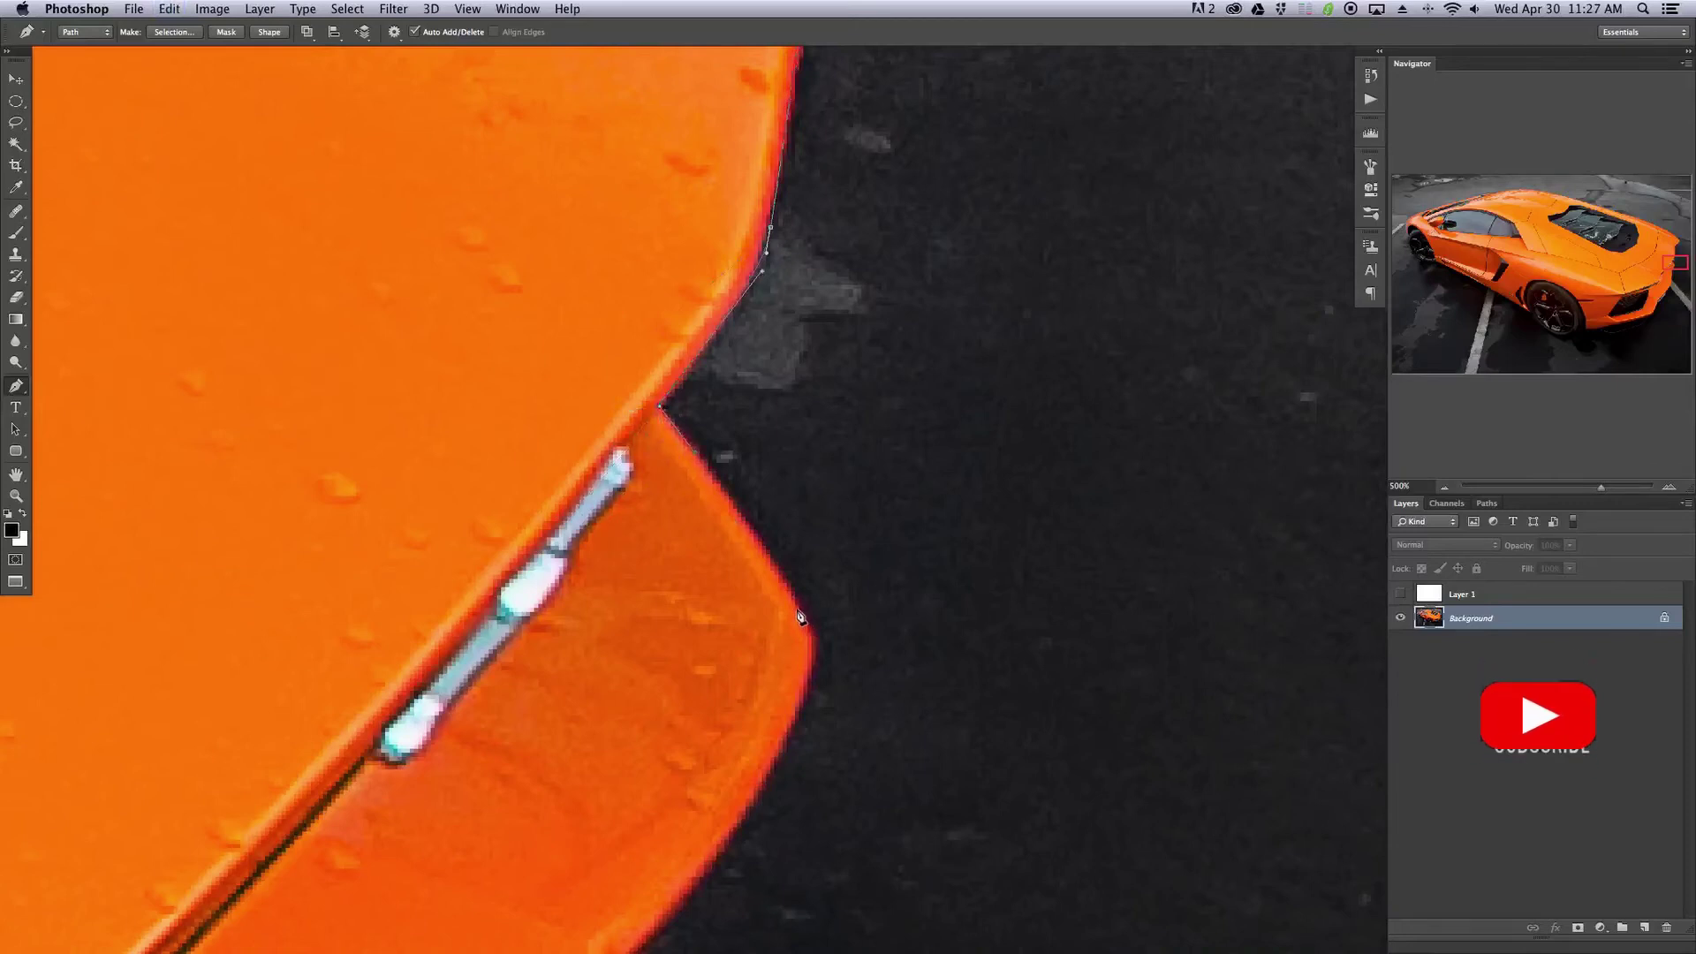
drag(797, 611, 729, 488)
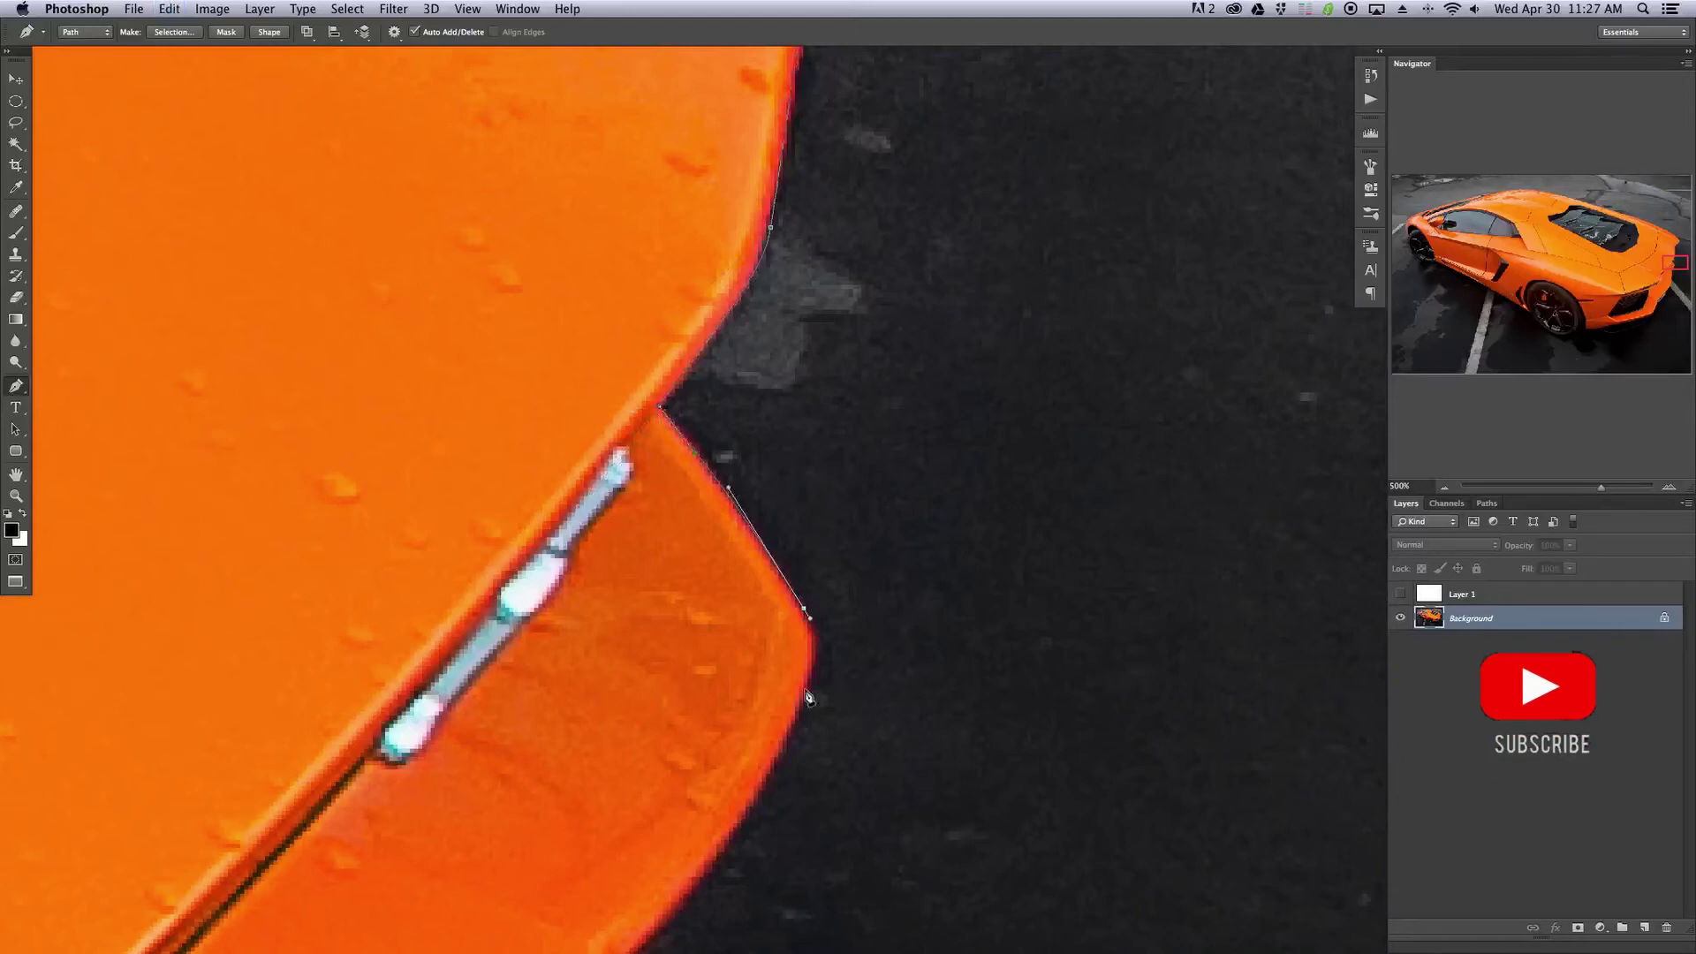
drag(803, 692, 822, 643)
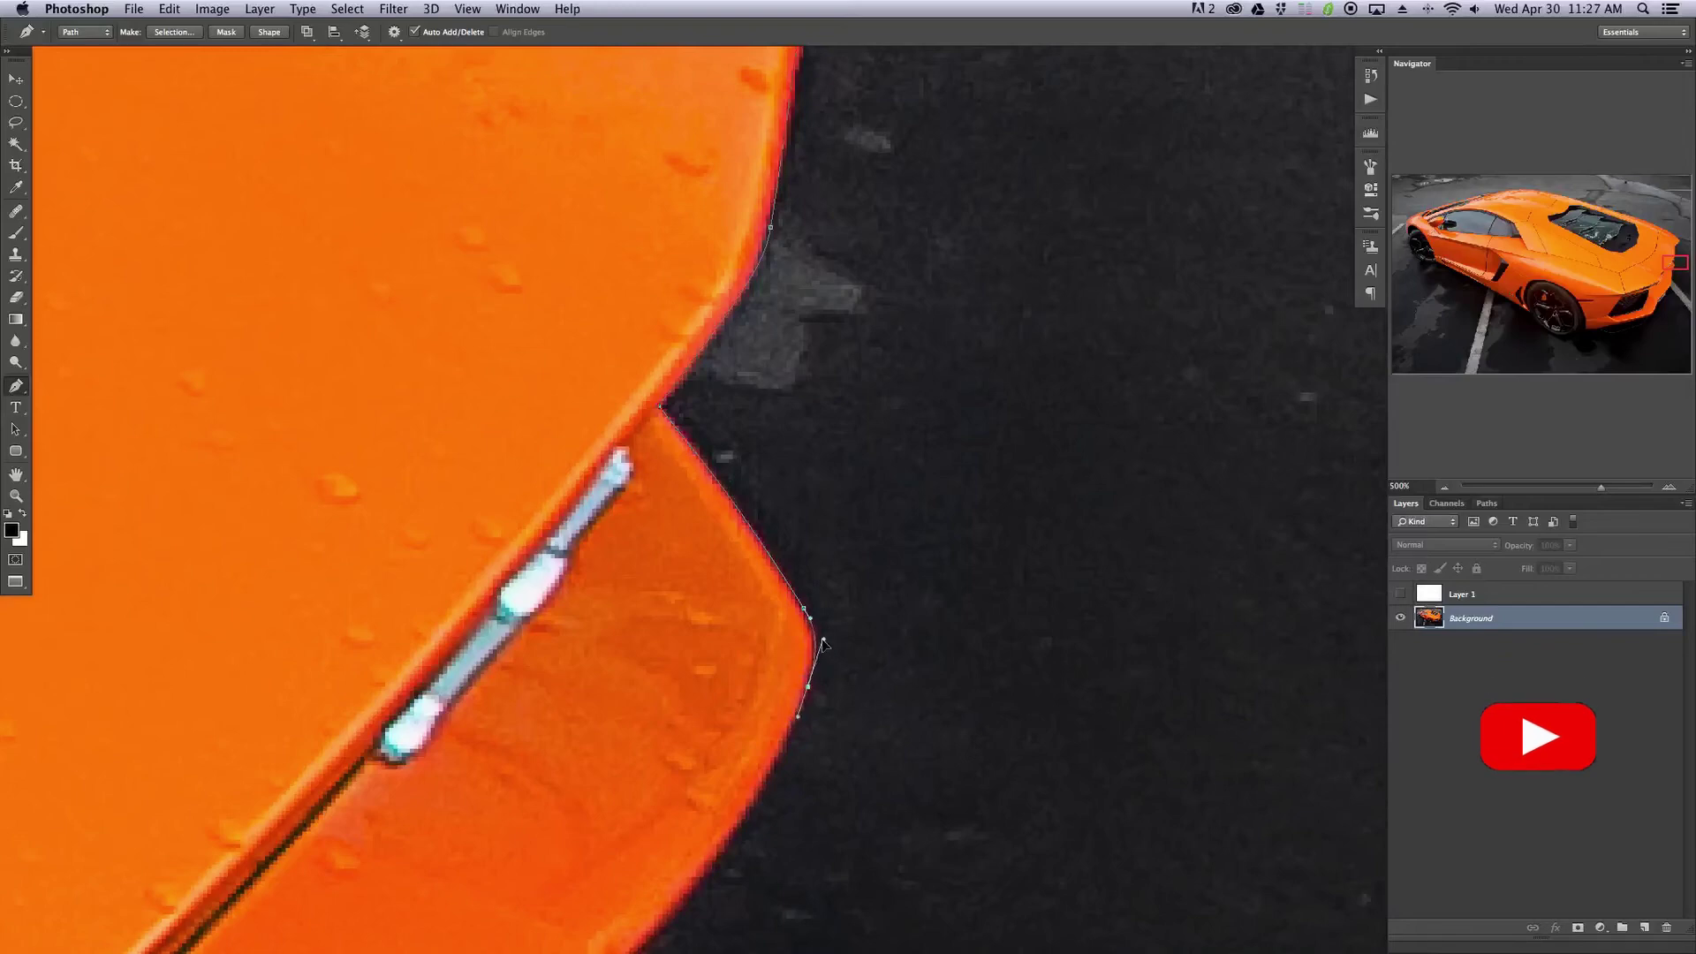
- Add an anchor in the notch below the bulge, with one handle along the edge above and another pointing straight down
scroll(883, 565, down, 5)
scroll(883, 565, left, 2)
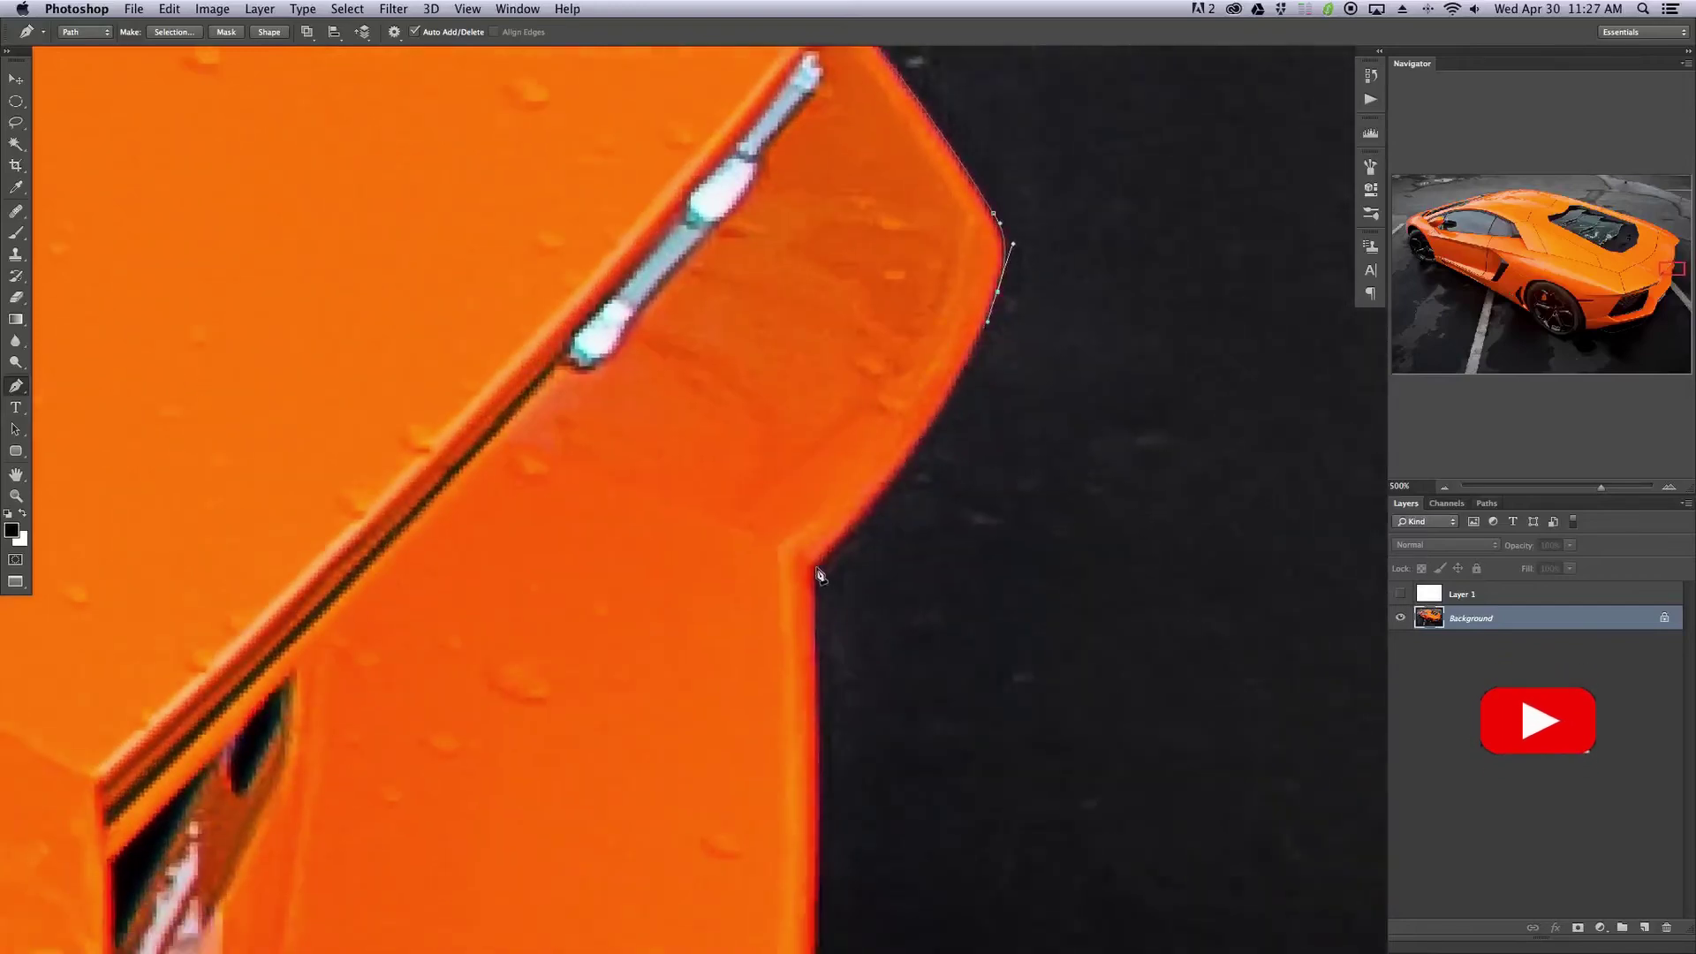
drag(814, 568, 957, 412)
click(813, 628)
- Add an anchor on the bumper's outer edge beside the parking line and pull its handle upward to fit the edge
drag(766, 779, 814, 396)
key(super+minus)
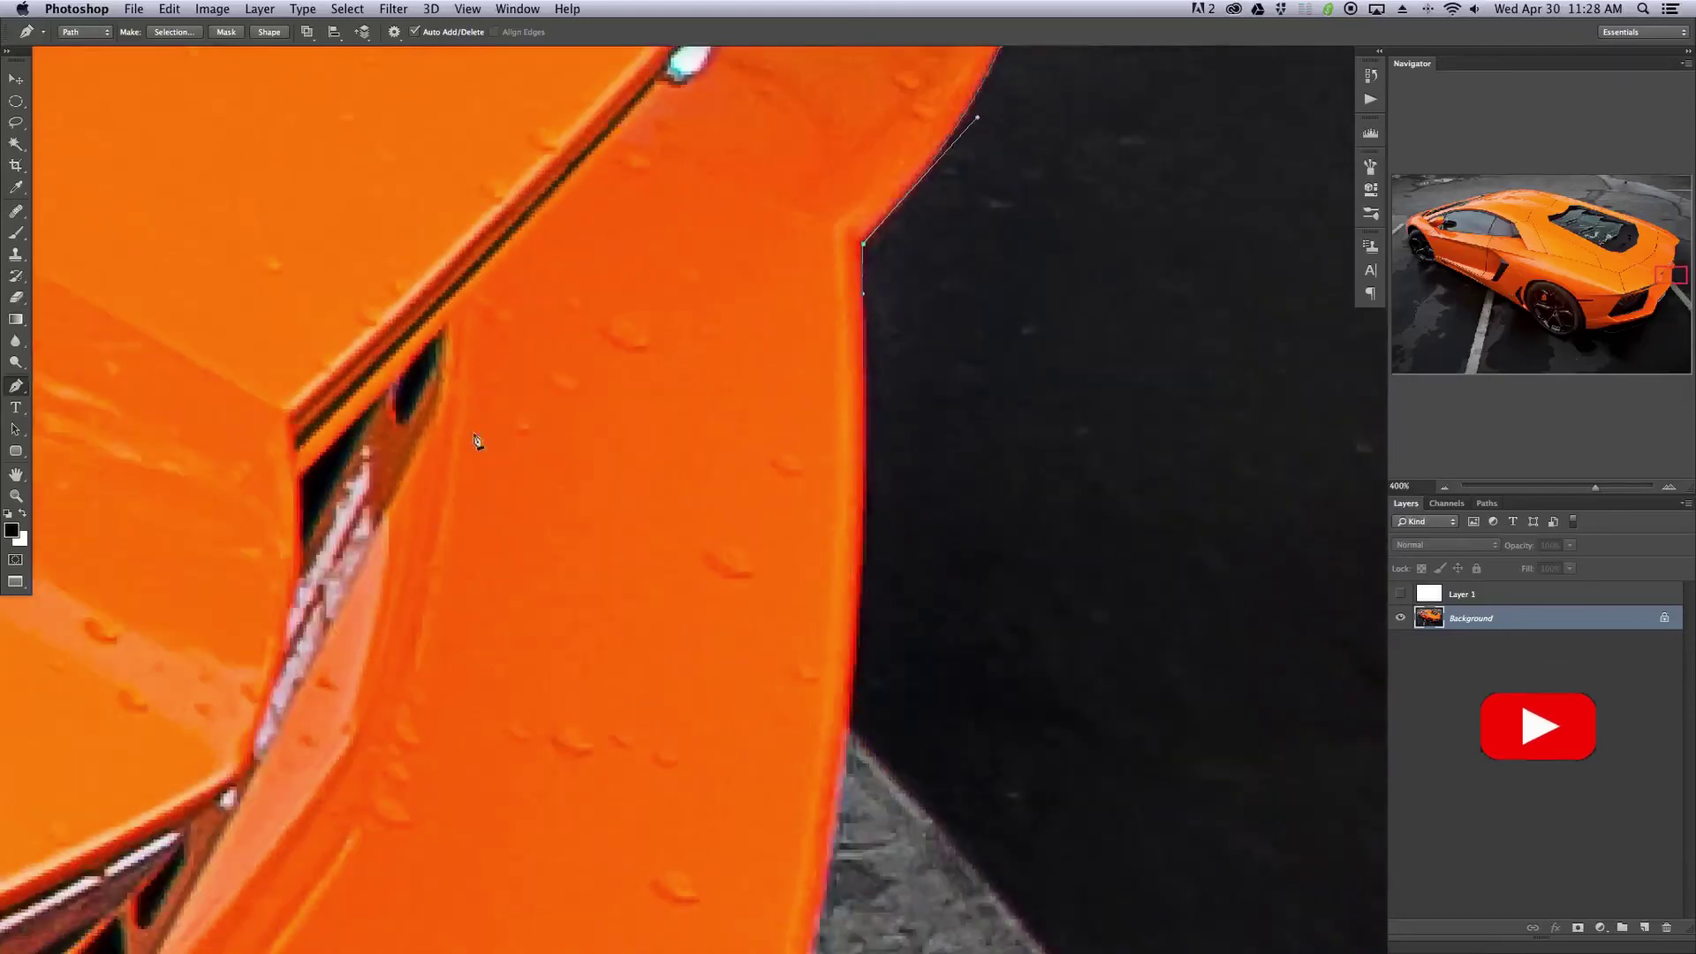
key(super+minus)
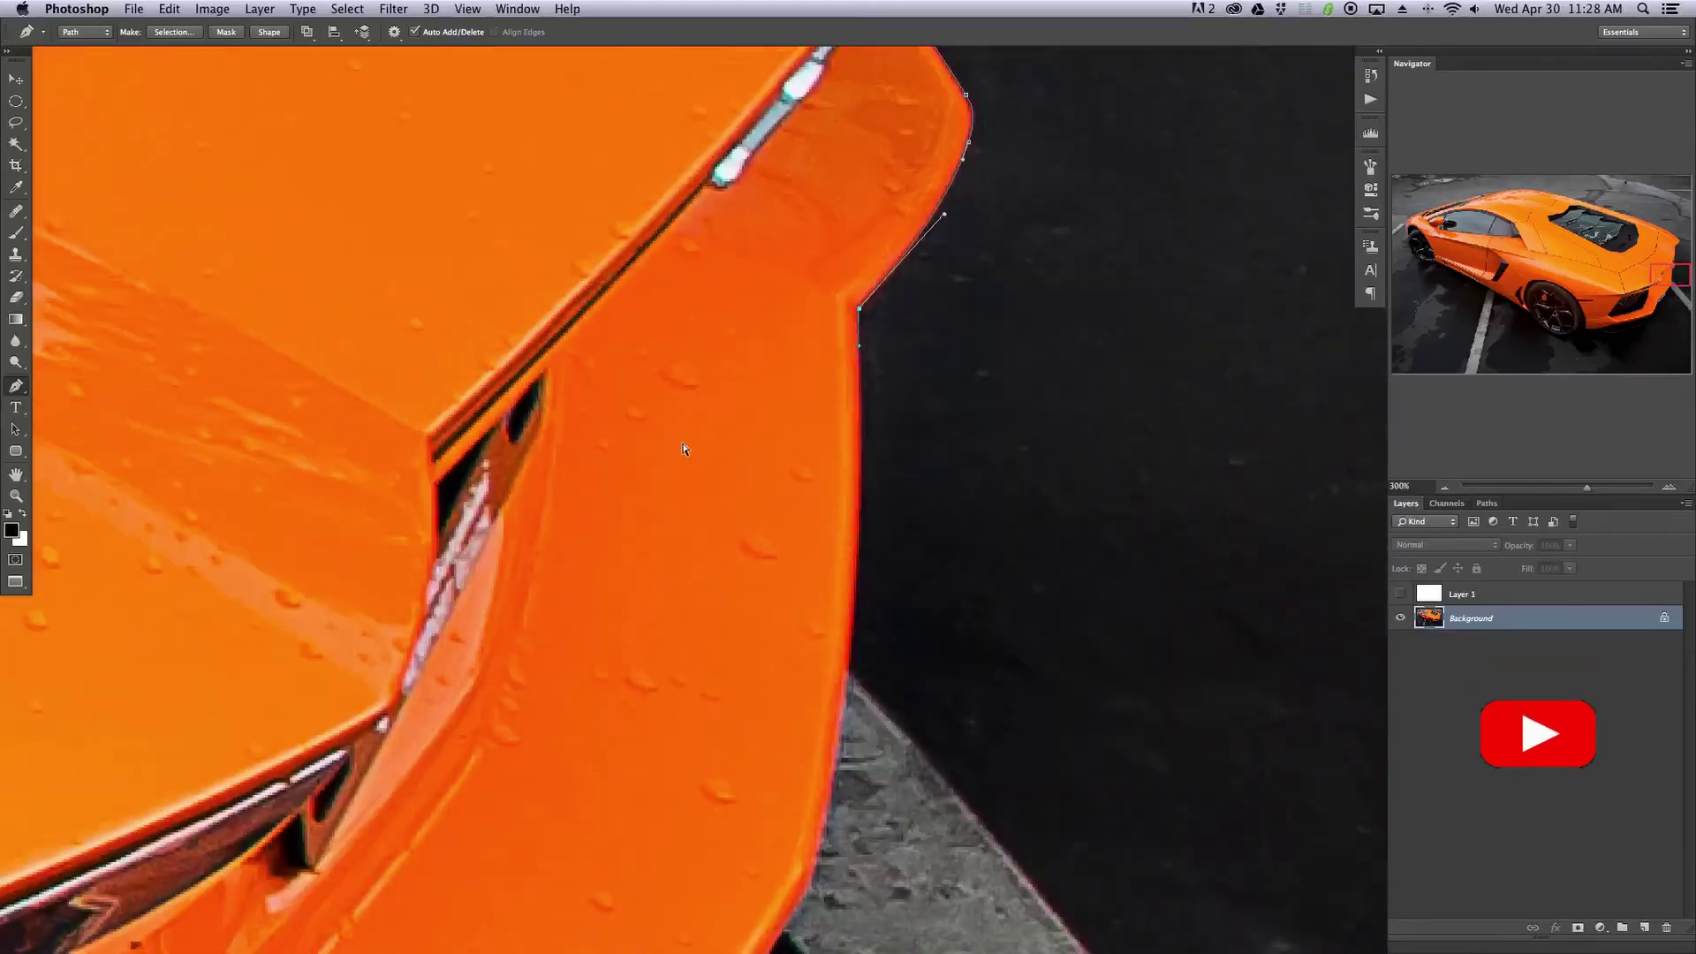
drag(757, 763, 749, 655)
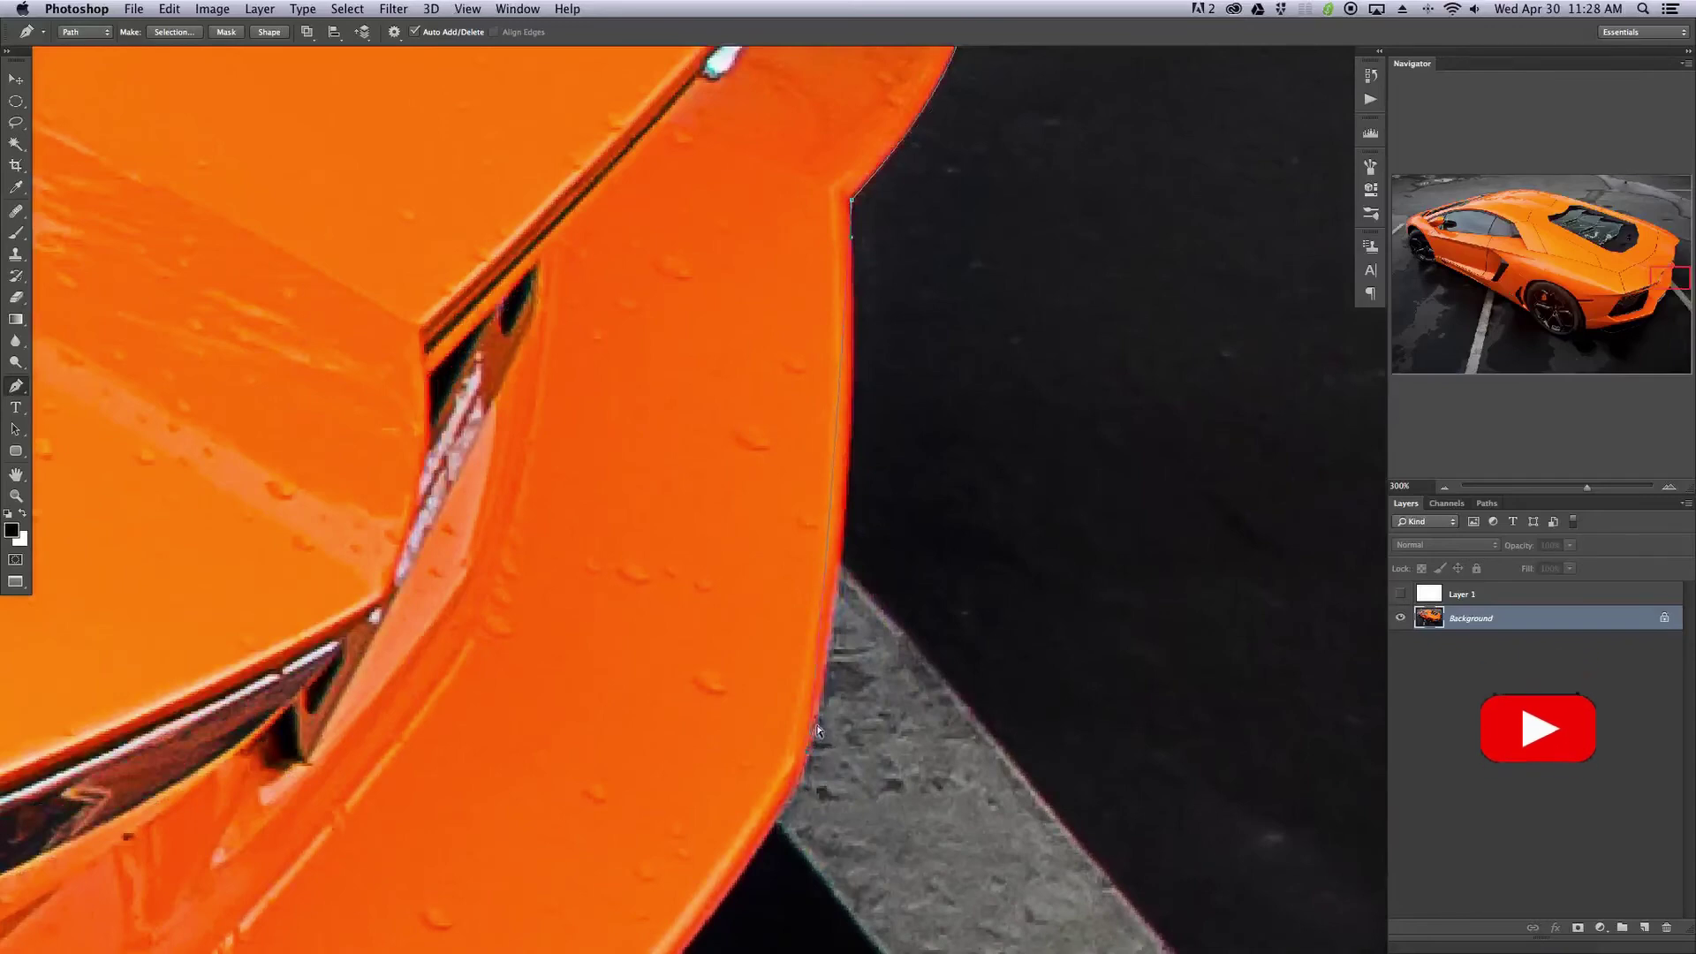
drag(849, 628, 872, 421)
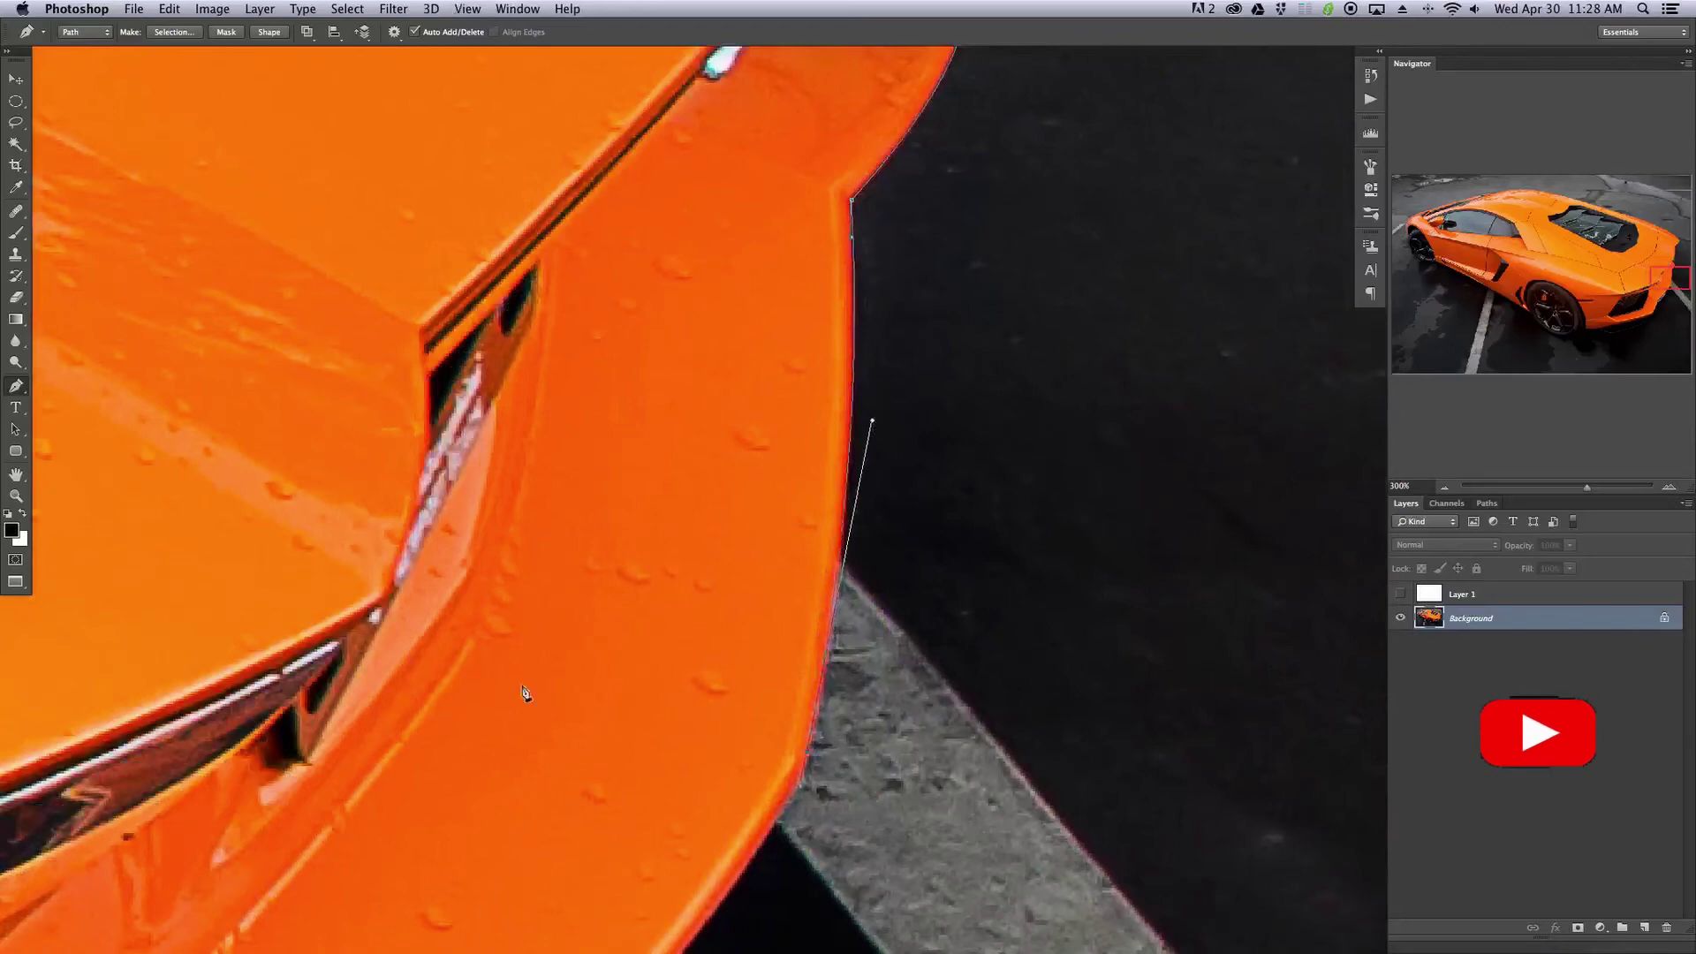
- Round the bumper's lower corner with an anchor where the parking line's near edge meets it, its handle following the edge
key(super+plus)
drag(765, 632, 835, 285)
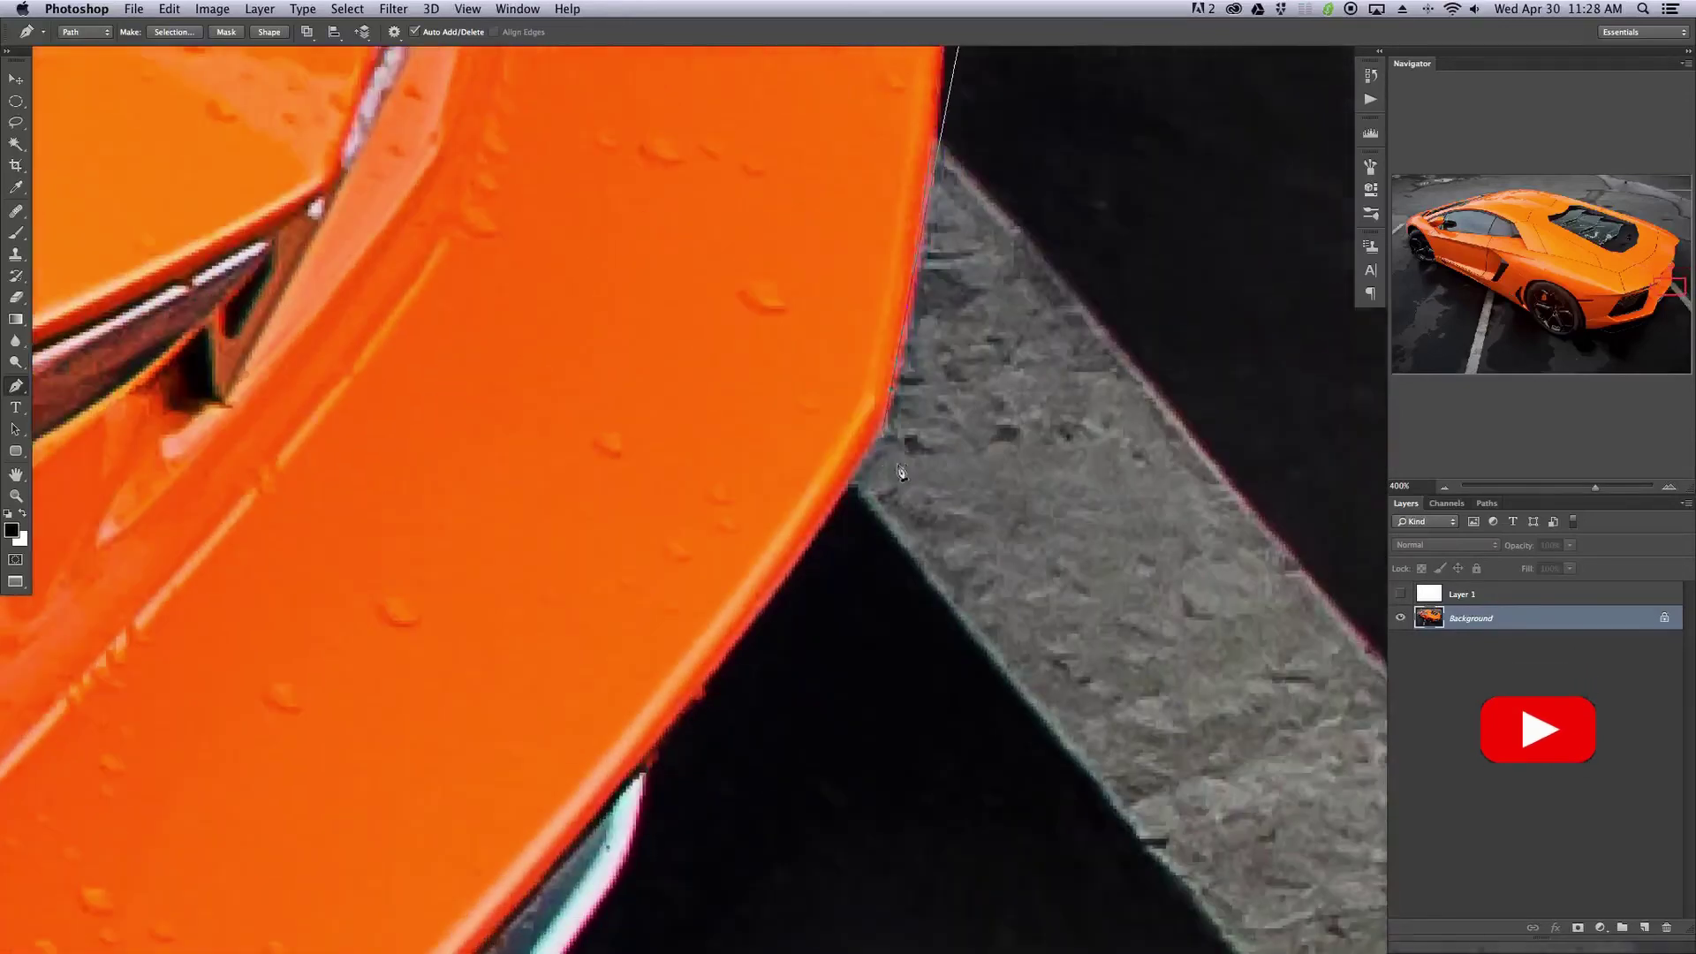
drag(844, 491, 816, 523)
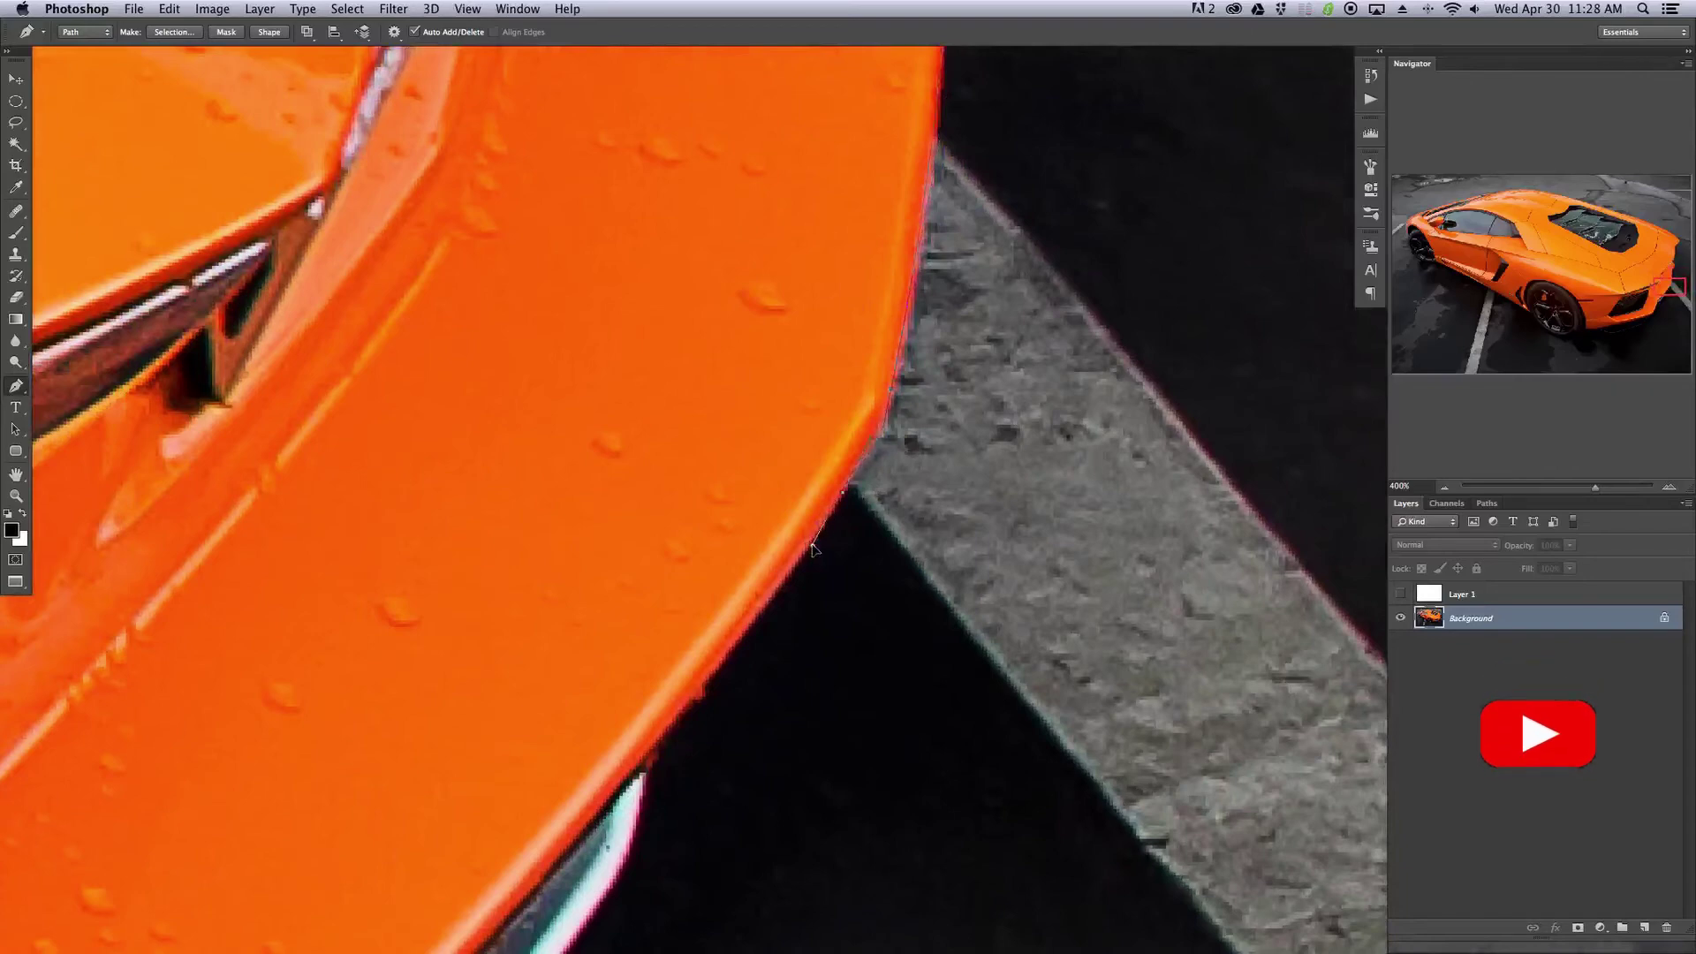
key(super+plus)
key(super+plus)
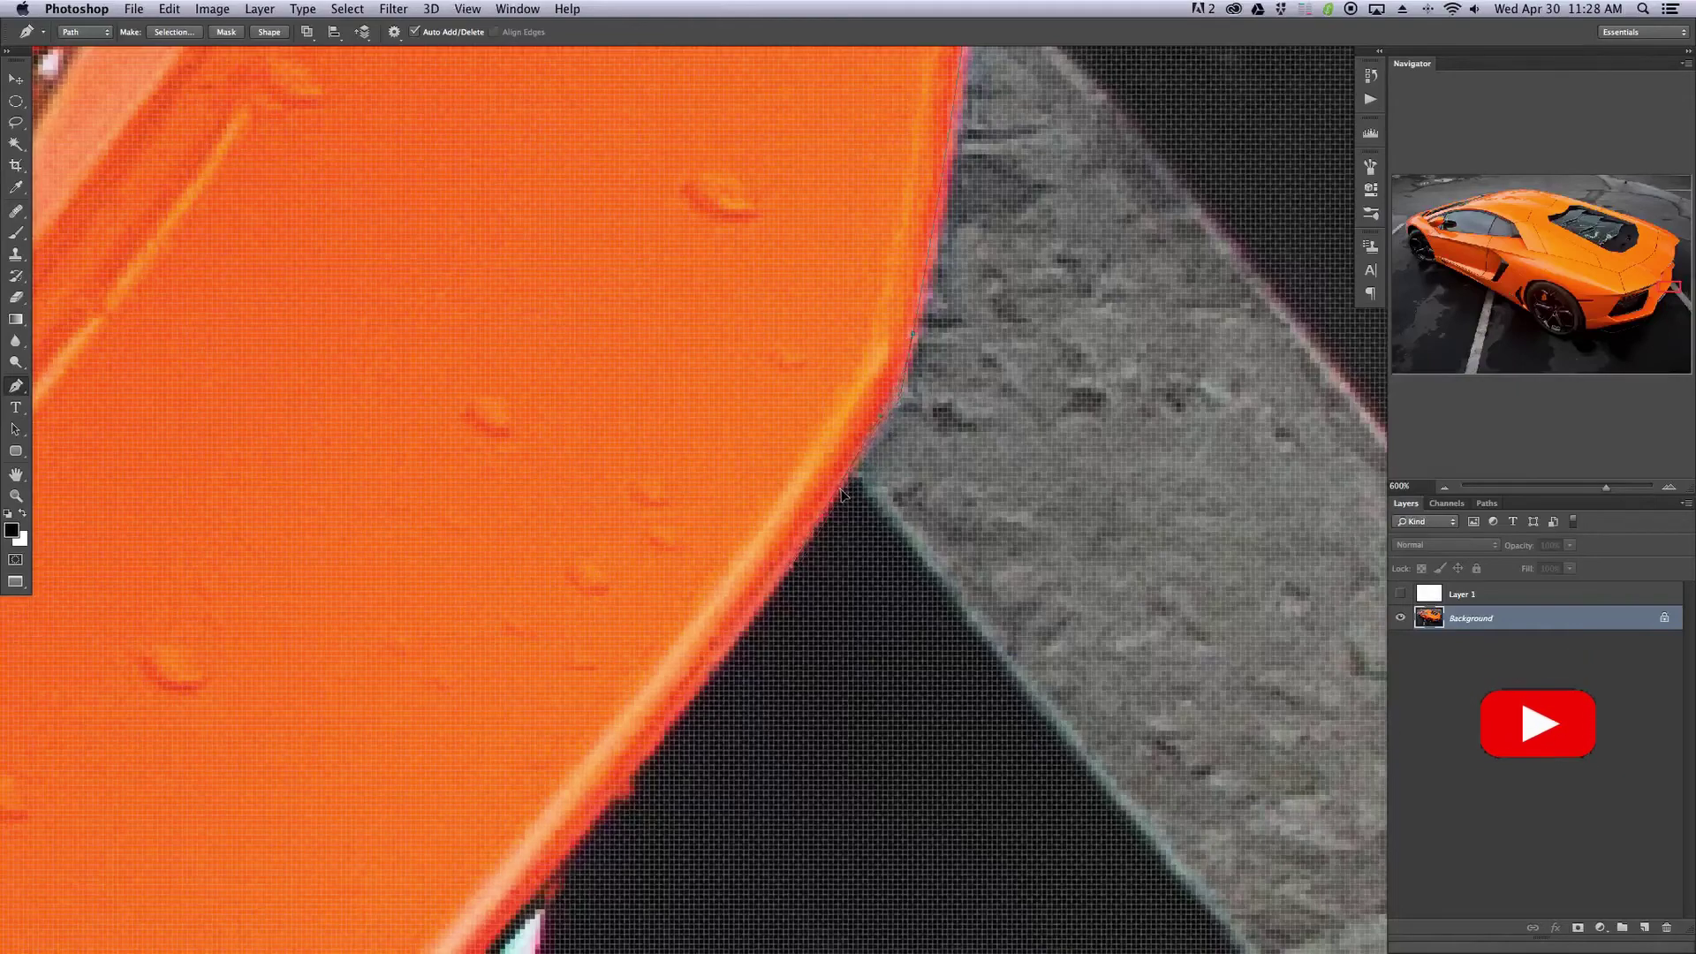
key(super+minus)
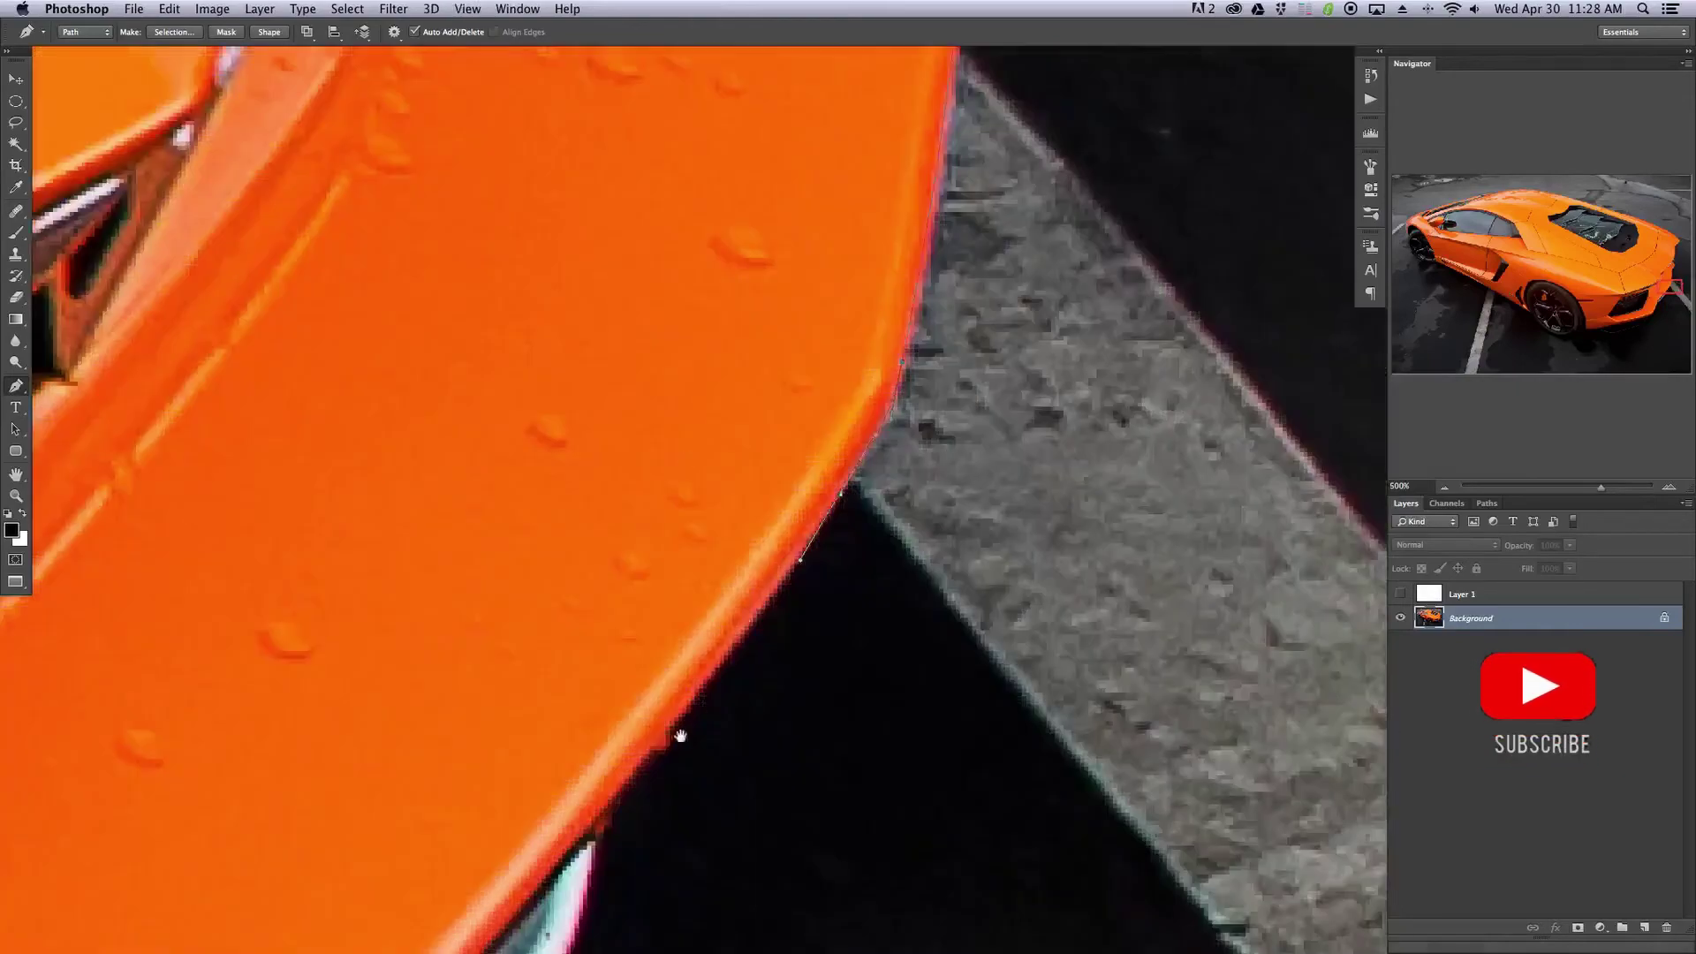
- Trace the silver strip's upper end with an anchor where it meets the orange edge and a curved anchor on its outer side
drag(680, 736, 784, 466)
key(super+minus)
key(super+minus)
key(super+minus)
key(super+minus)
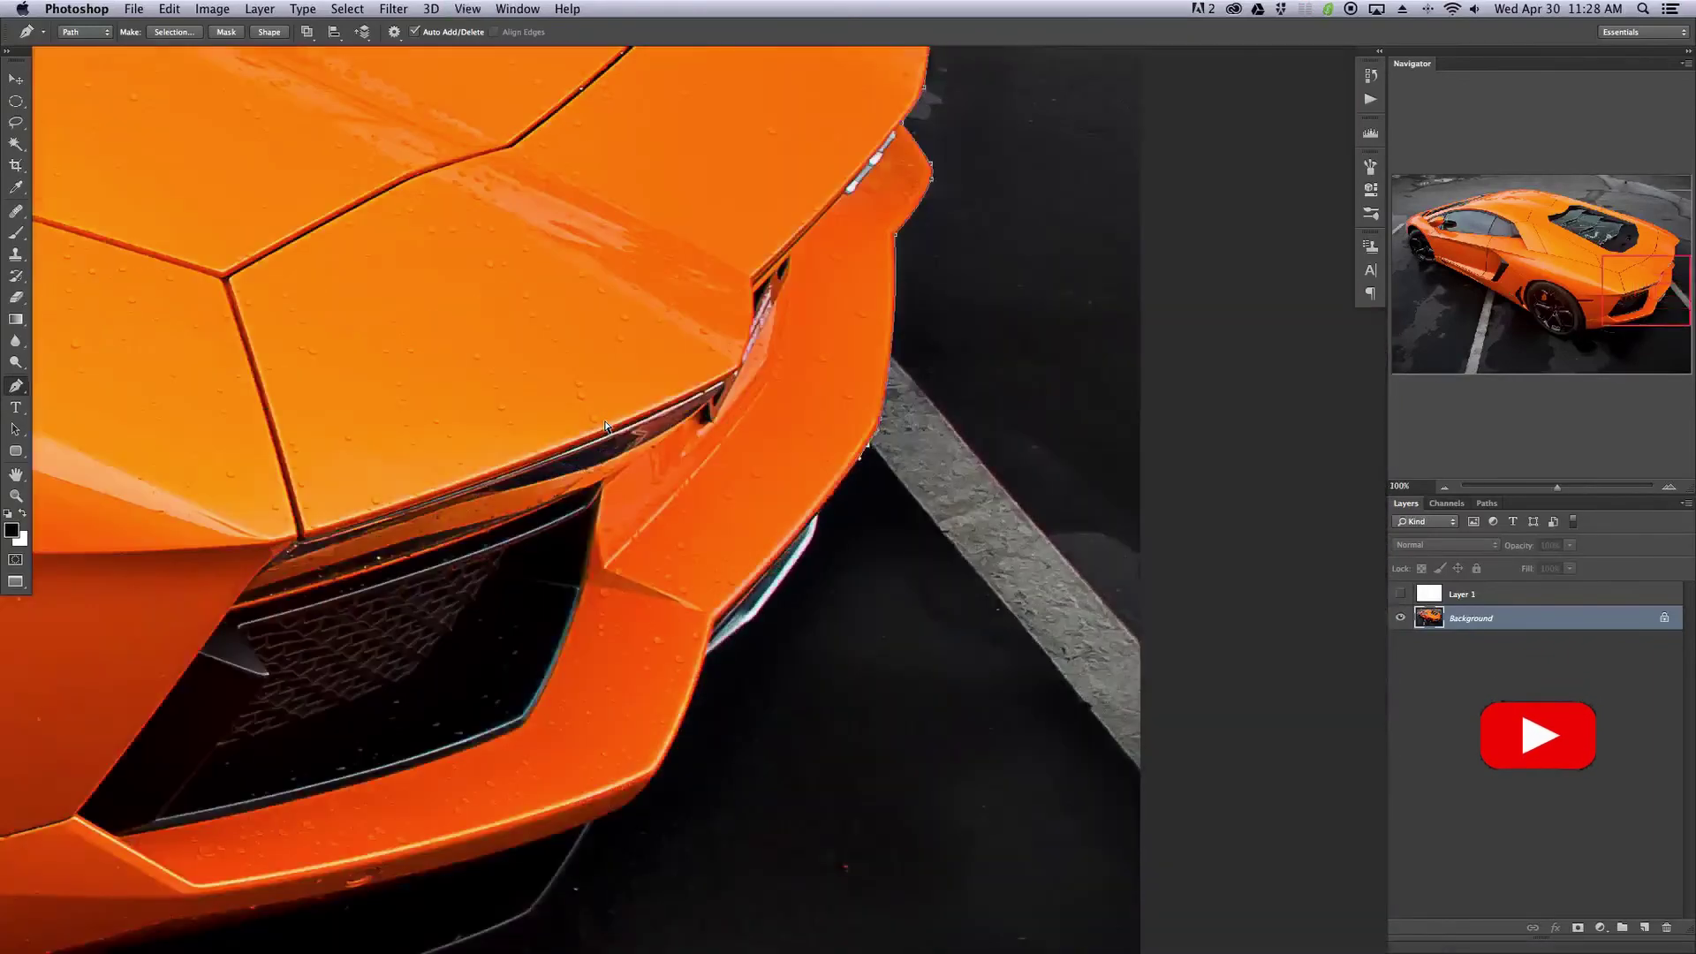
key(super+plus)
key(super+plus)
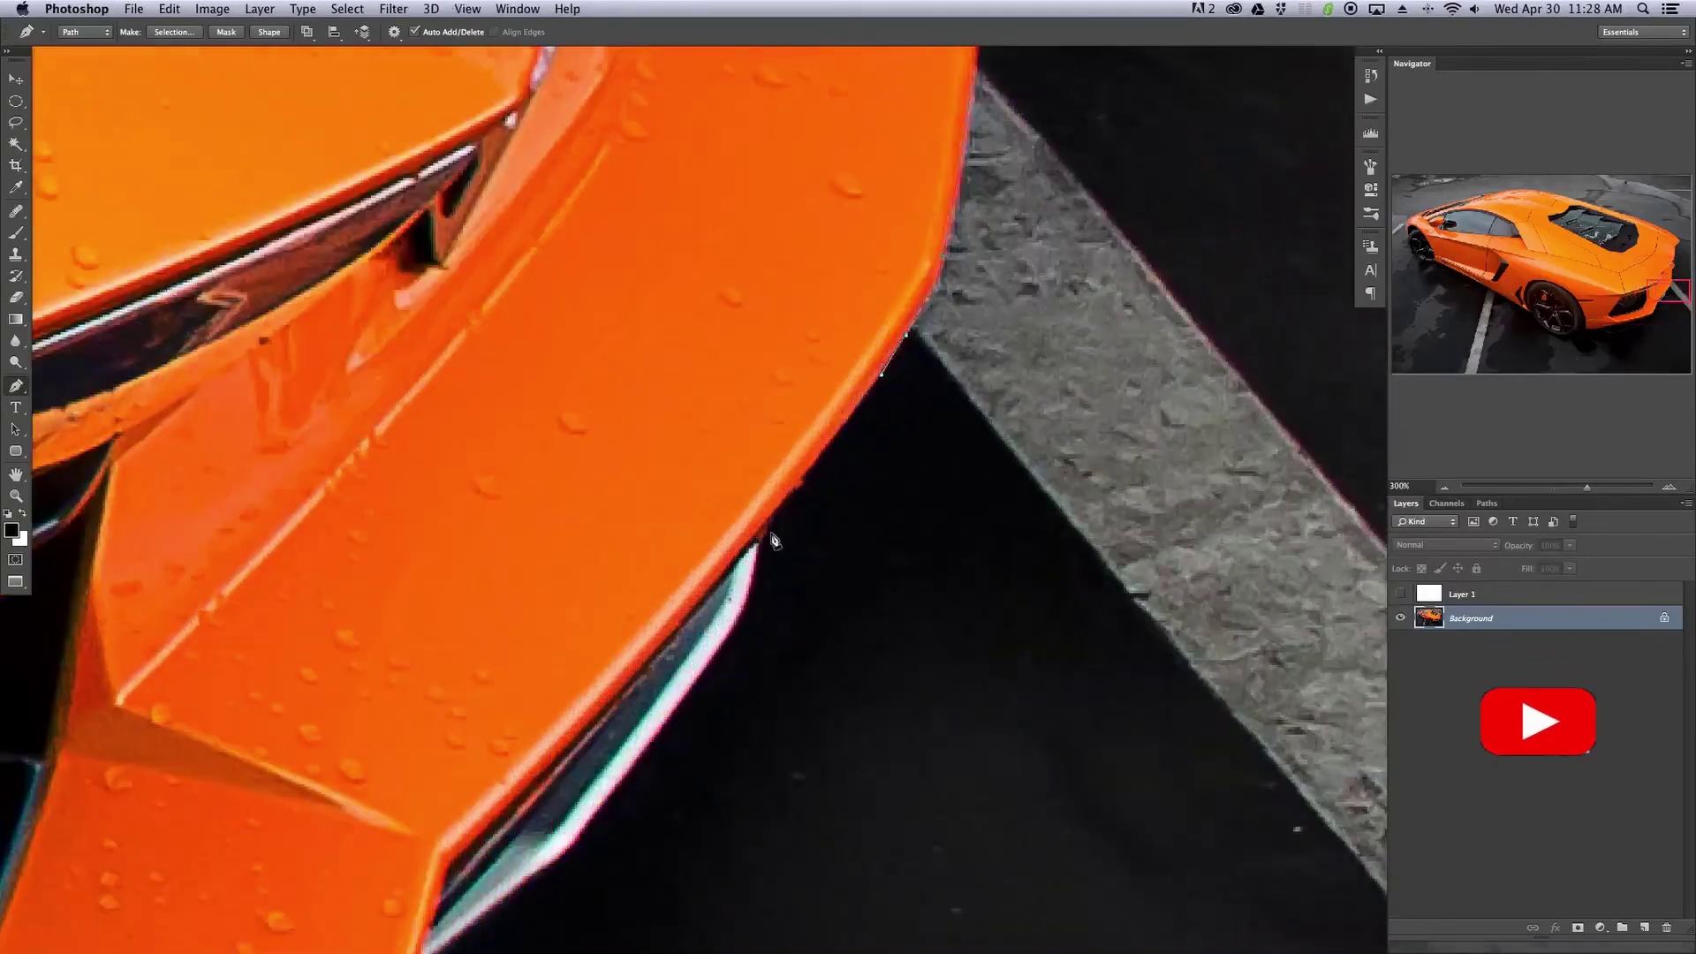
mouse_move(759, 535)
mouse_down()
mouse_move(749, 545)
mouse_move(757, 531)
mouse_up()
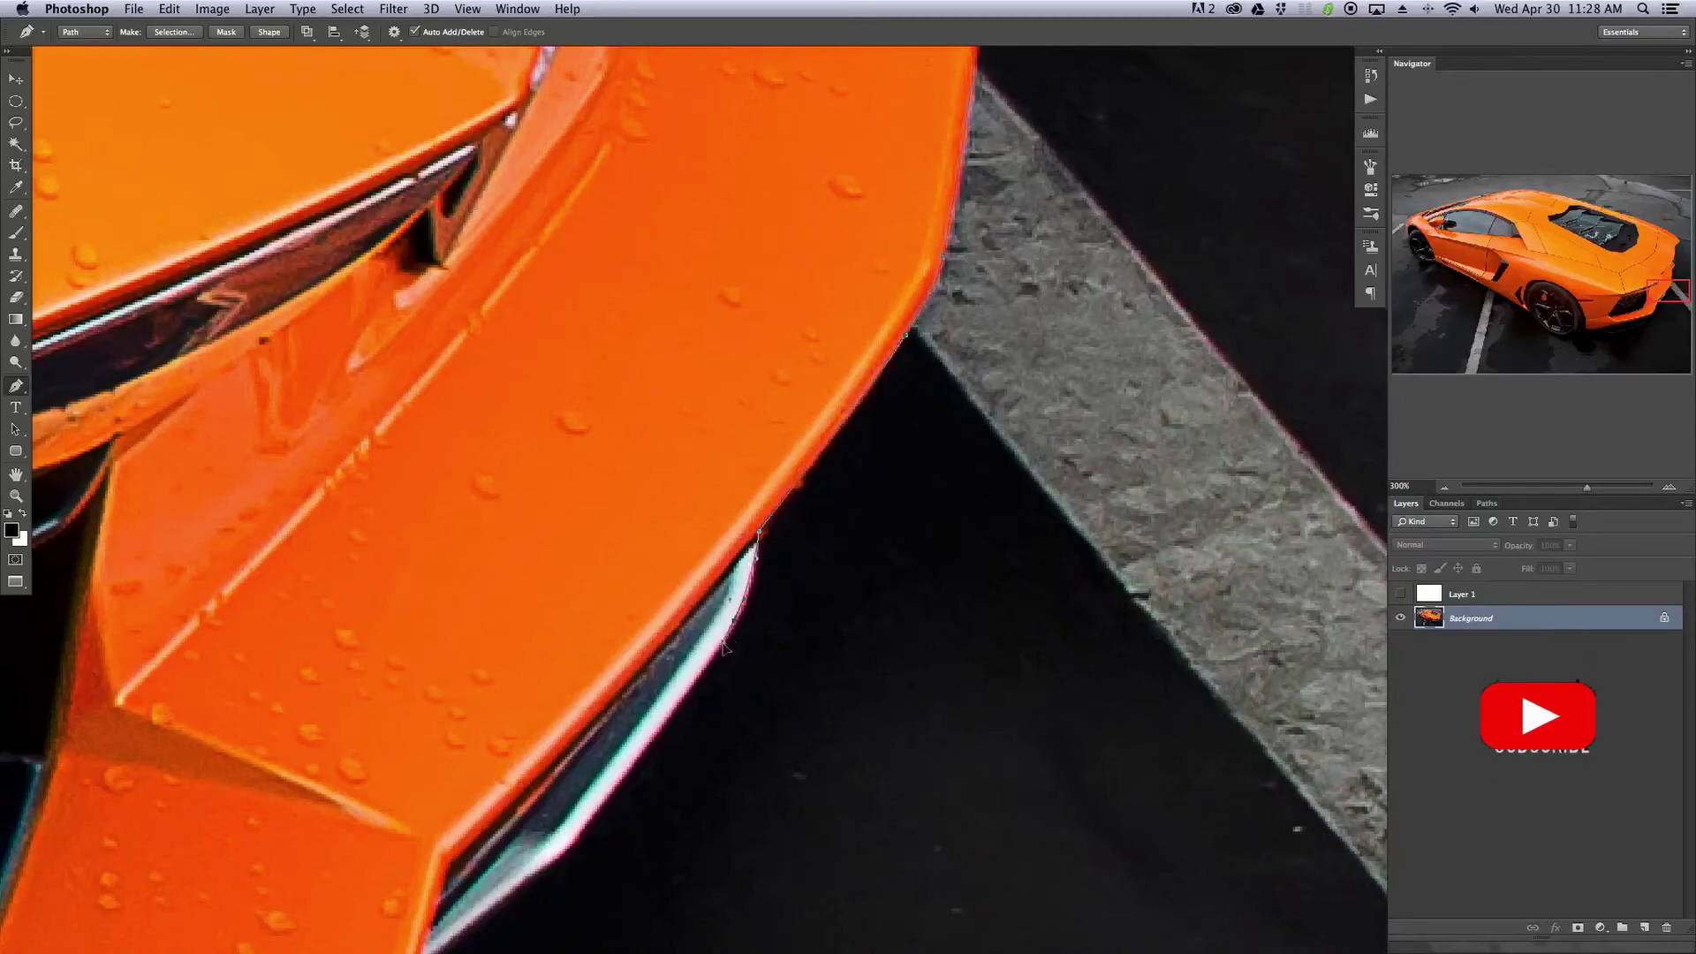
drag(734, 621, 733, 626)
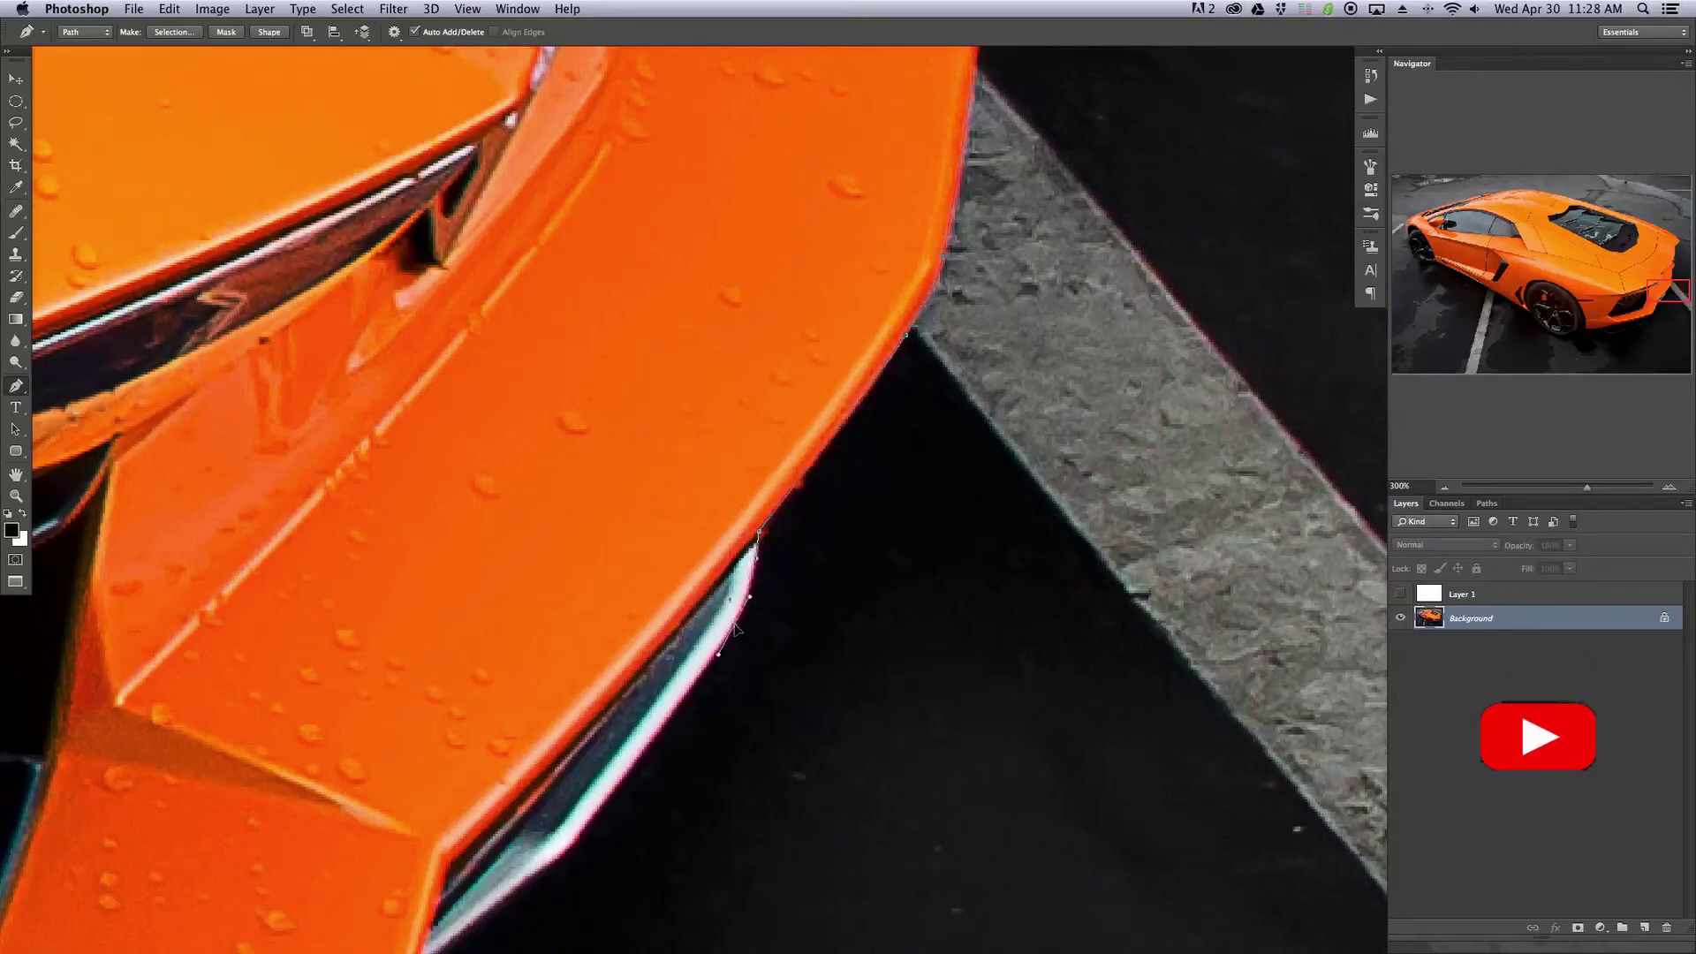
- Trace down the silver strip with a curved anchor at its lower bend and another where it ends against the orange bumper
scroll(739, 645, down, 3)
scroll(738, 644, left, 2)
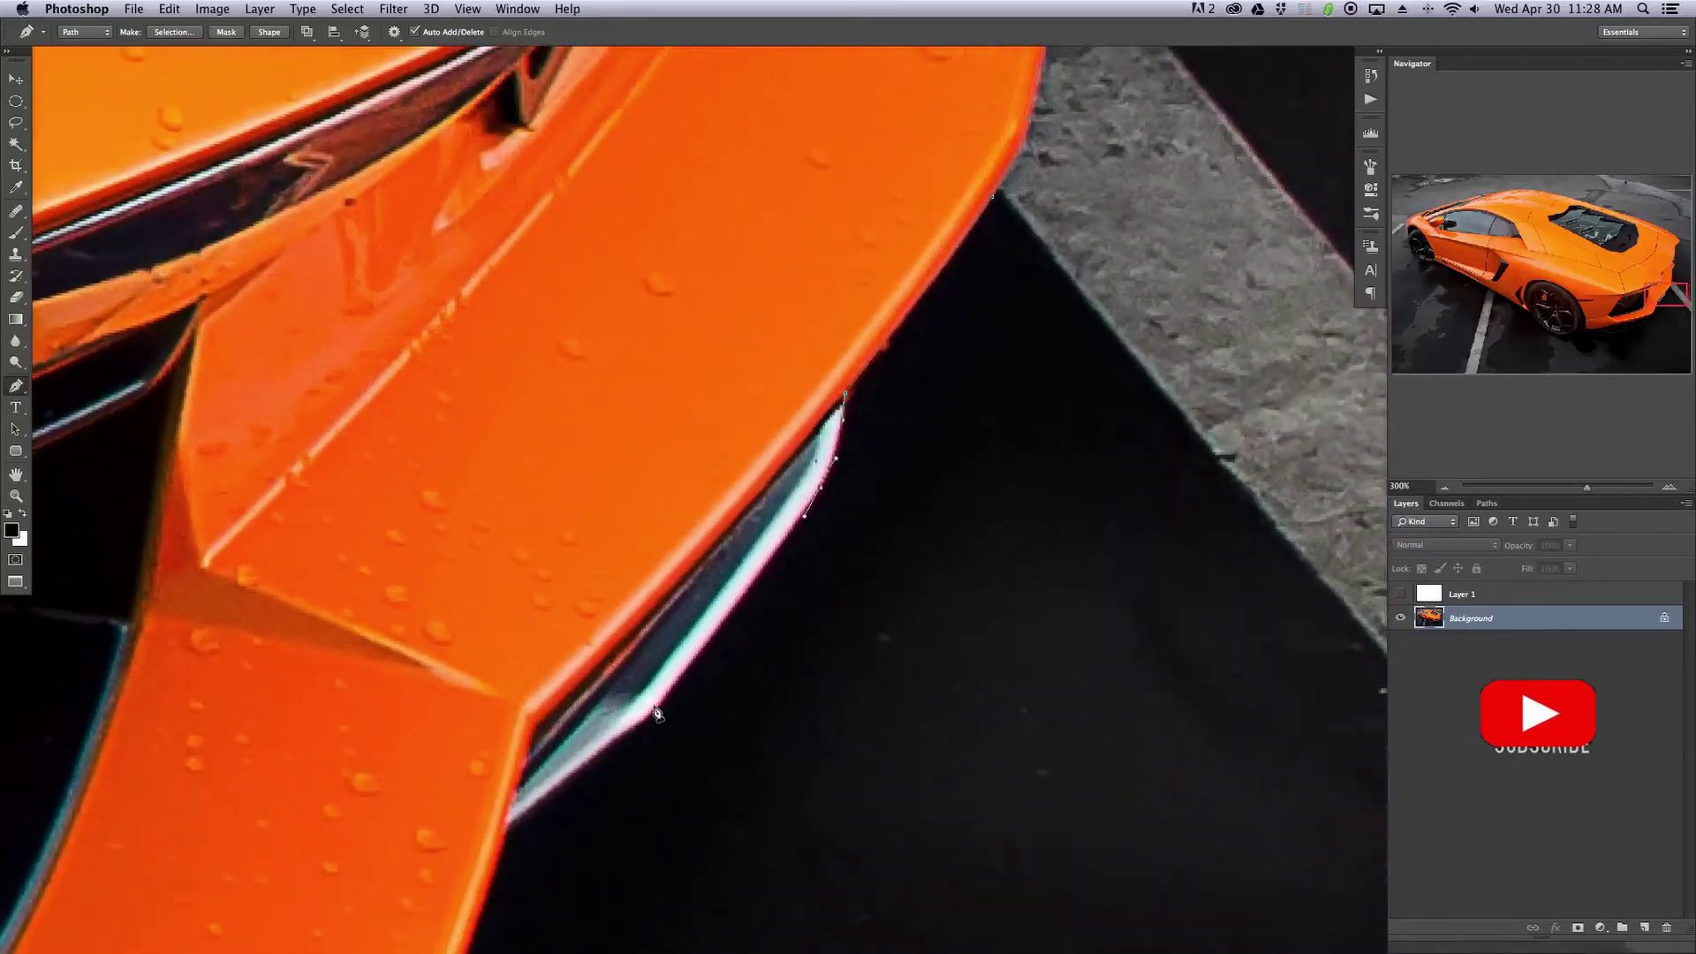
drag(658, 707, 643, 725)
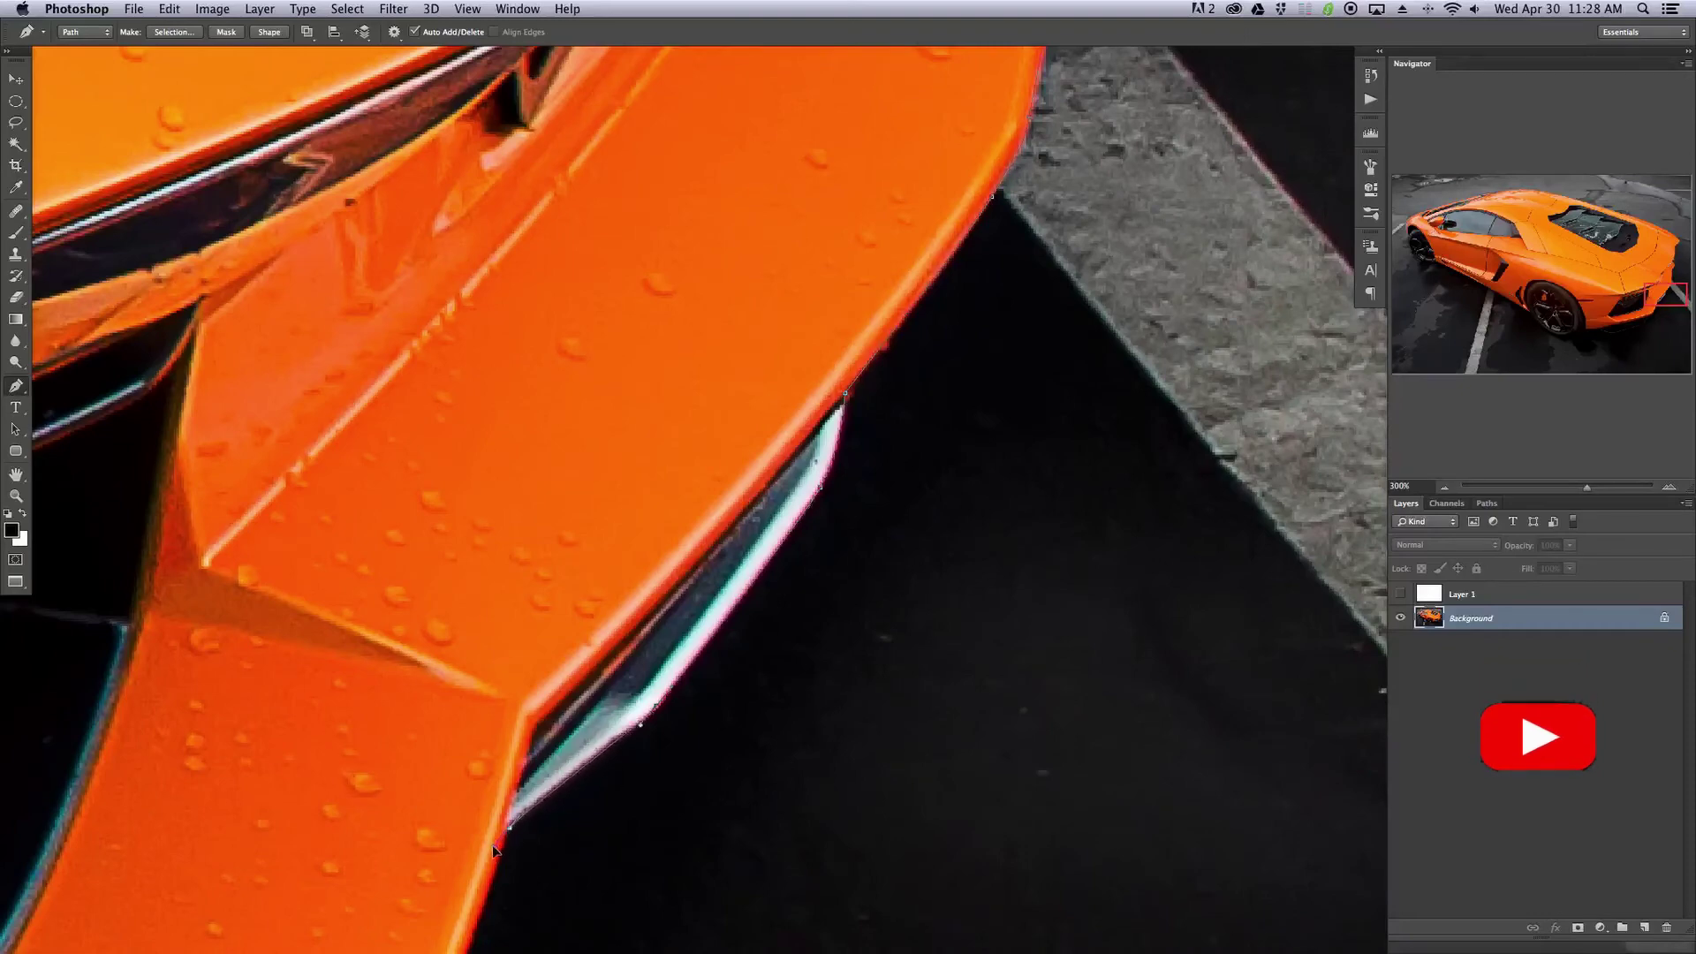
- Add an anchor at the bumper's lower outer corner and pull its handle upward to fit the edge below the silver strip
drag(561, 863, 760, 500)
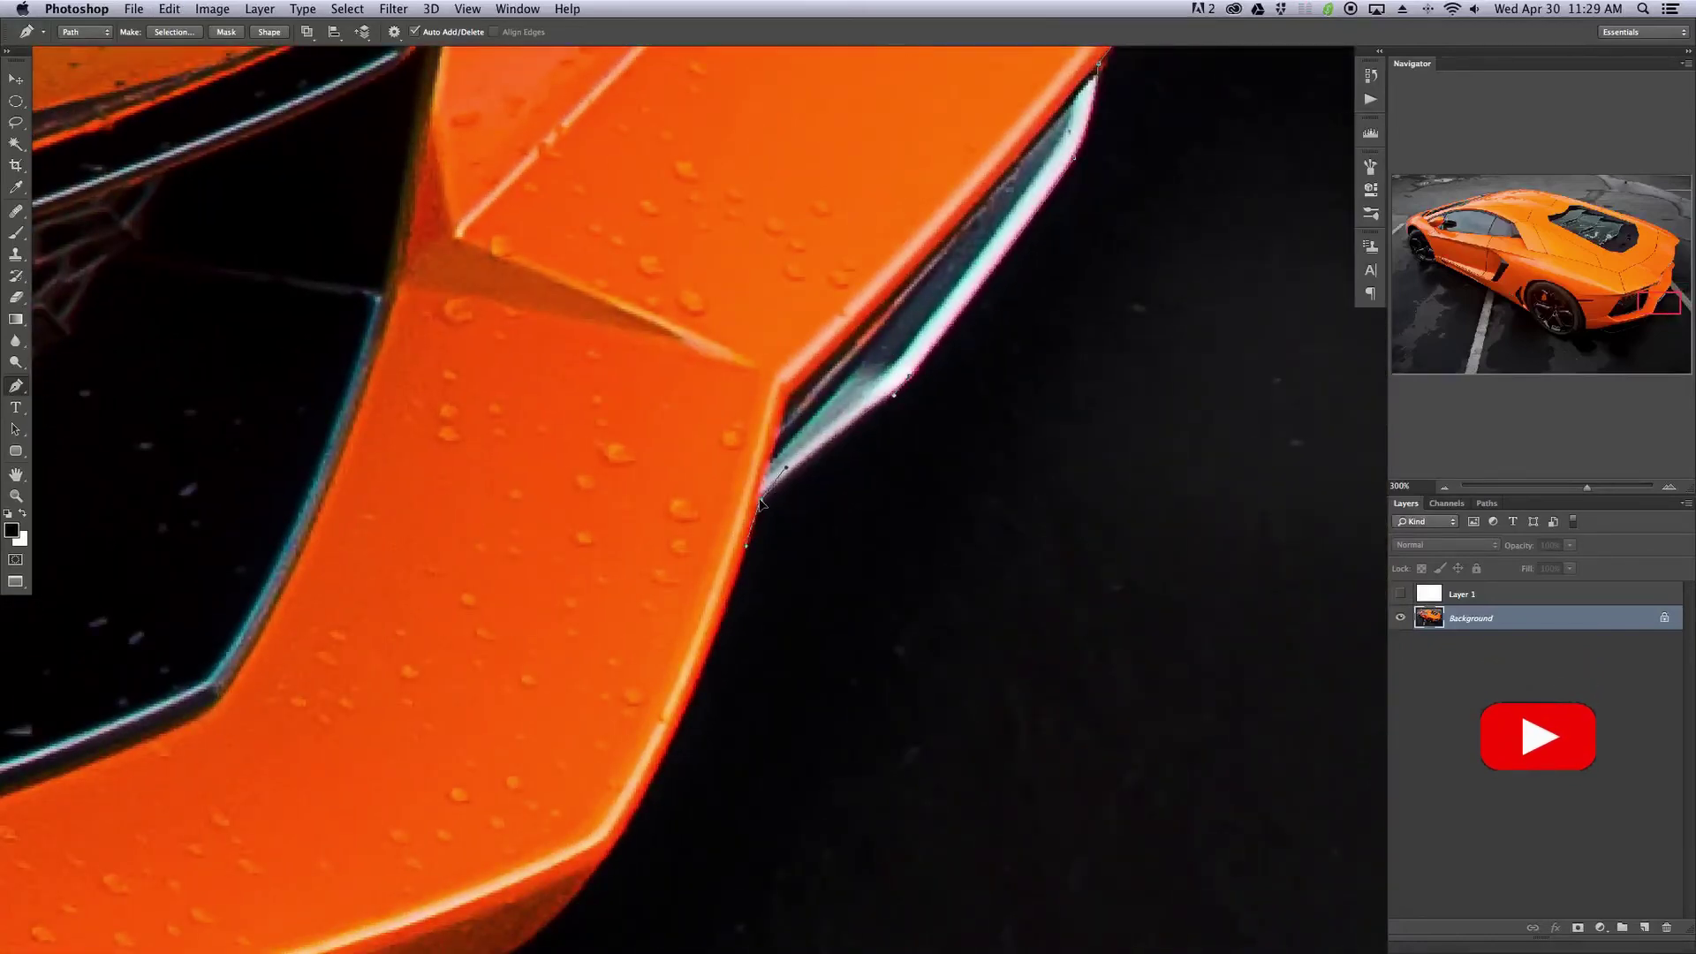
drag(719, 728, 763, 514)
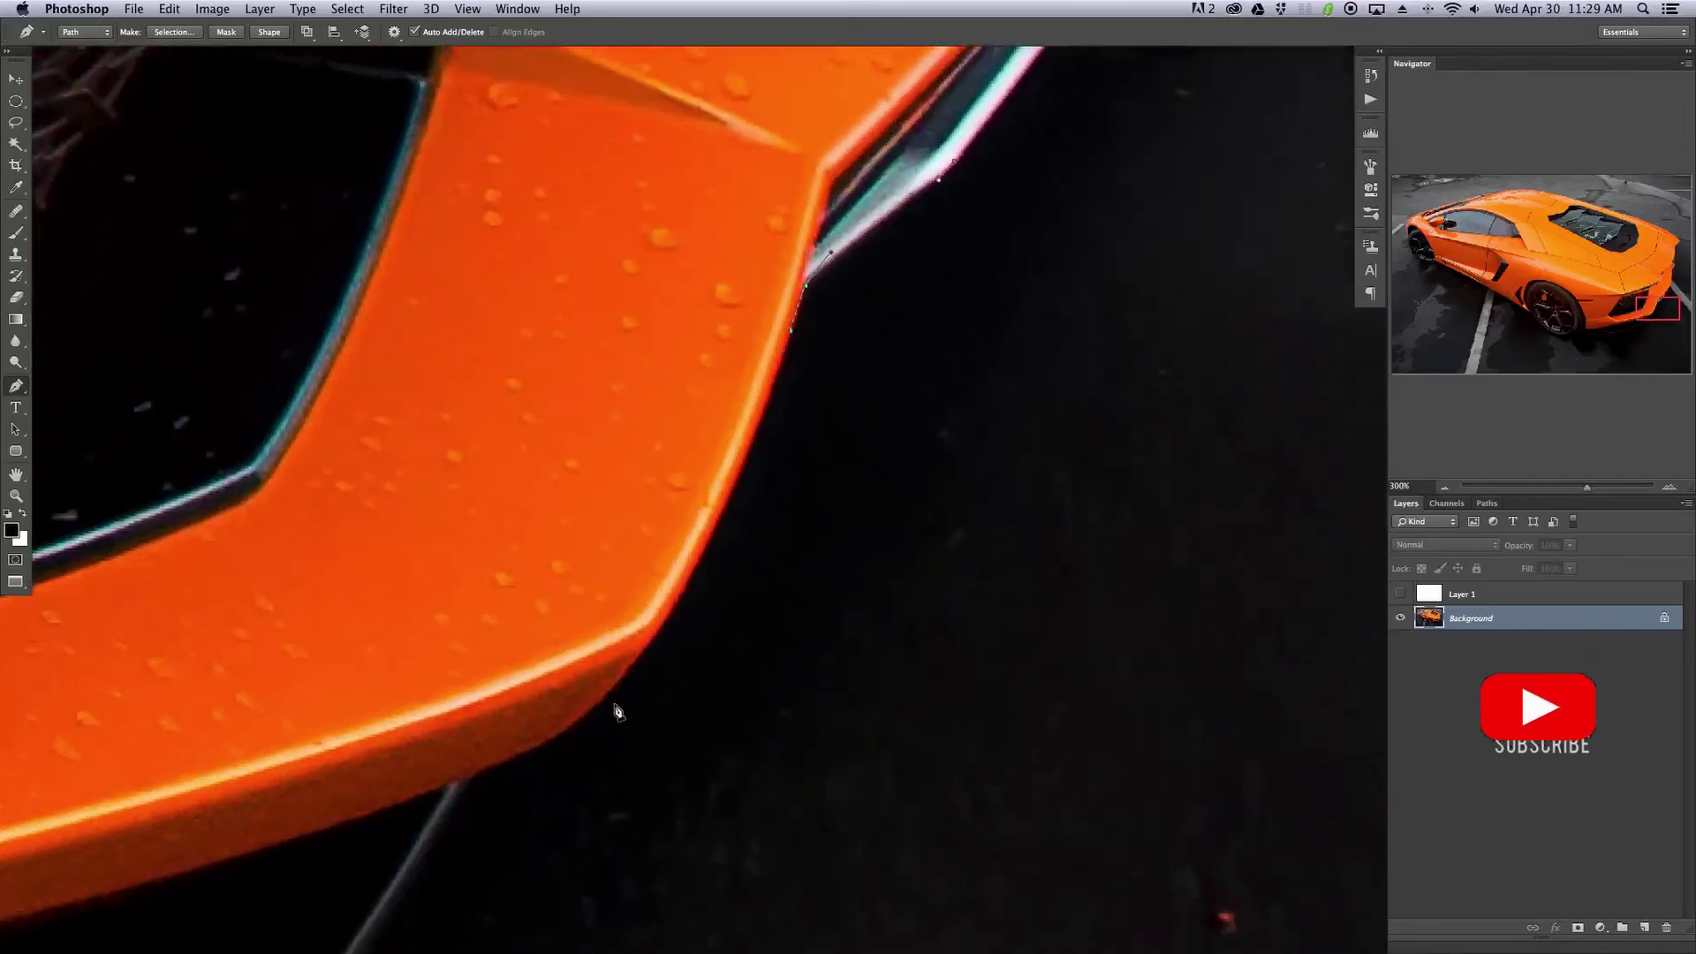
drag(651, 646, 756, 470)
- Round the bumper's underside with an anchor near the thin grey edge, refining the corner anchor's position and the new anchor's handles
key(super+minus)
key(super+minus)
key(super+minus)
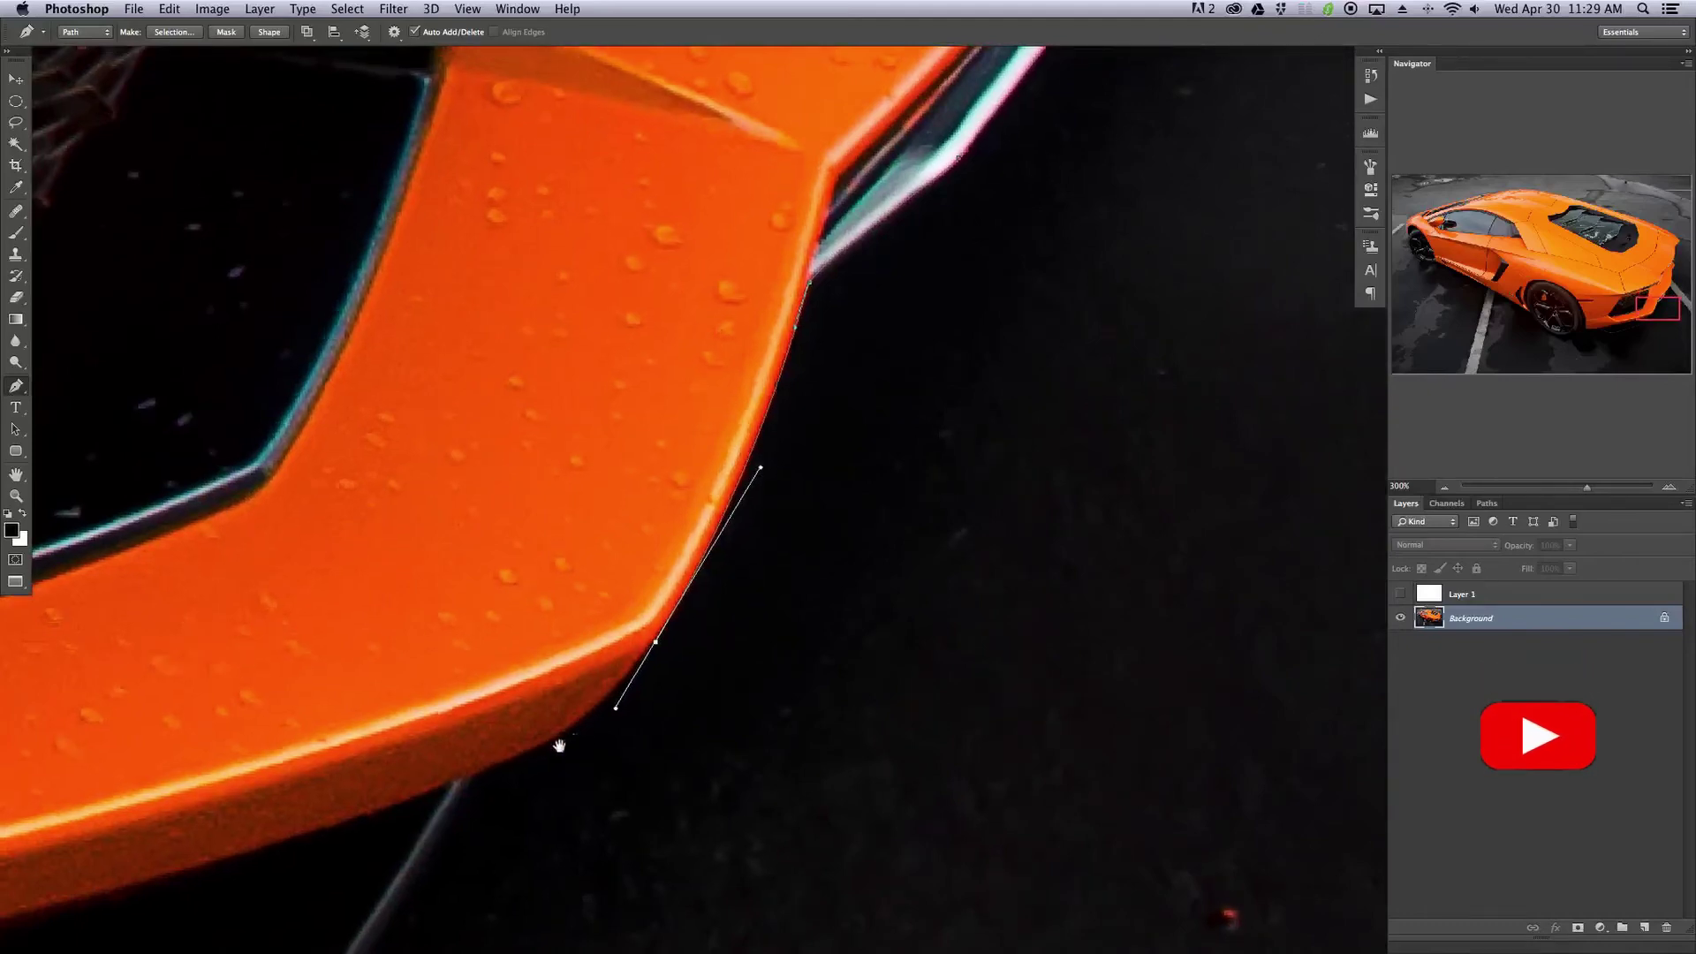
key(super+plus)
key(super+plus)
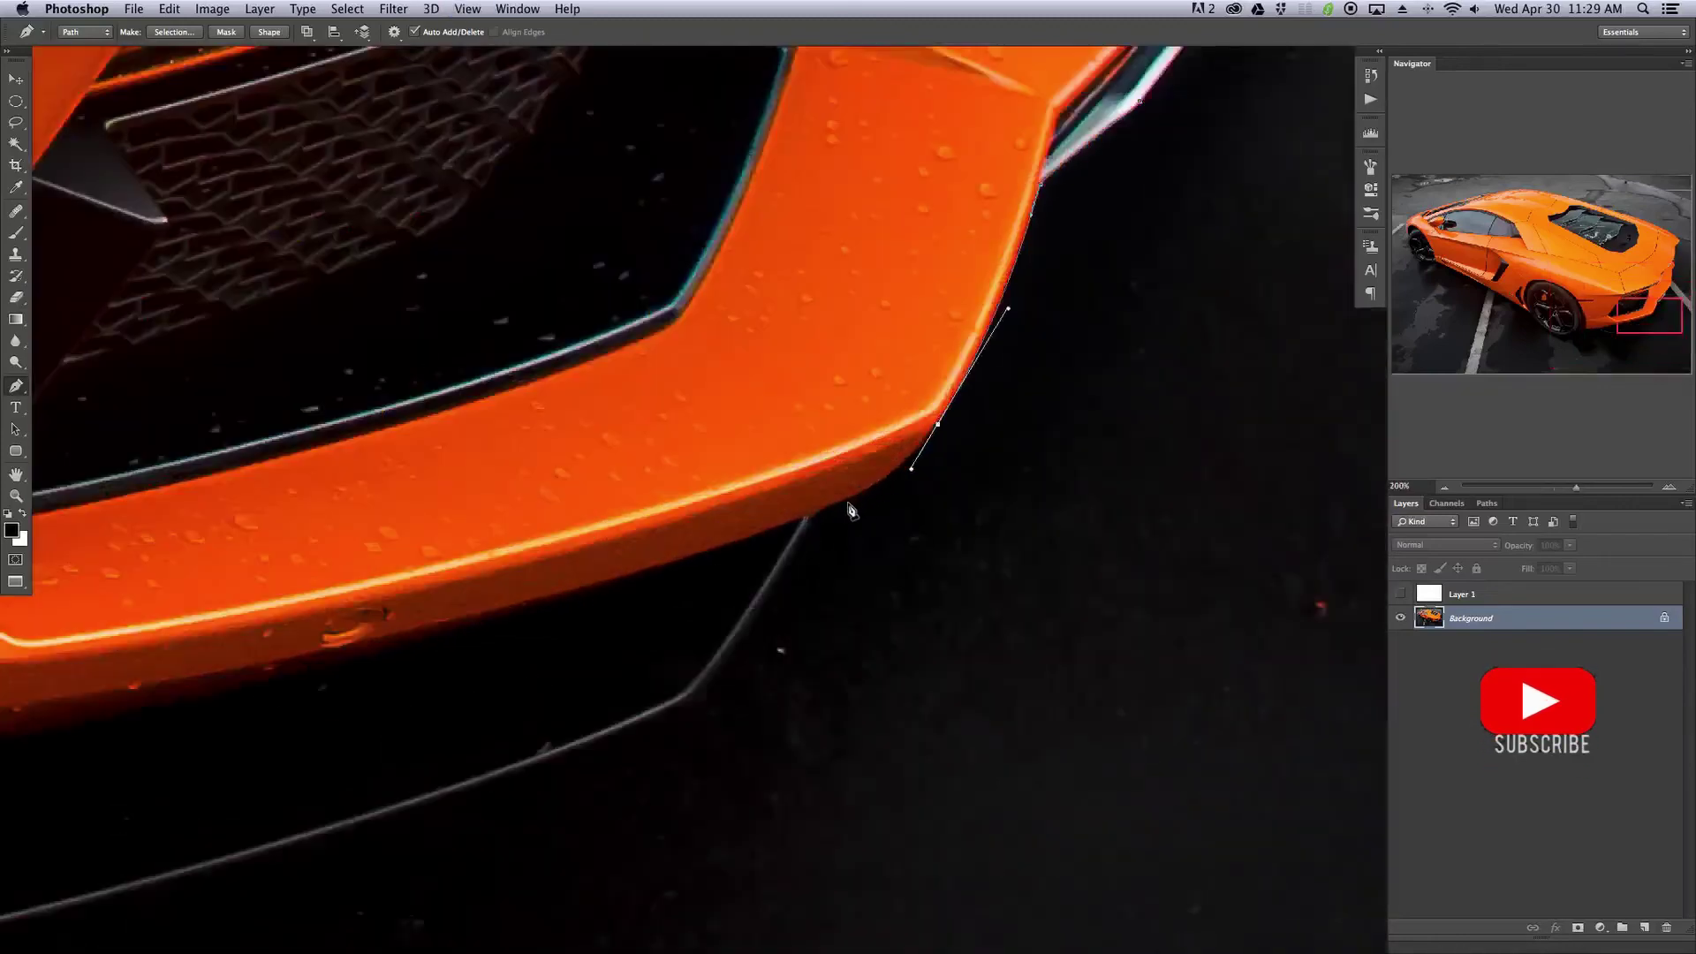
drag(856, 497, 898, 484)
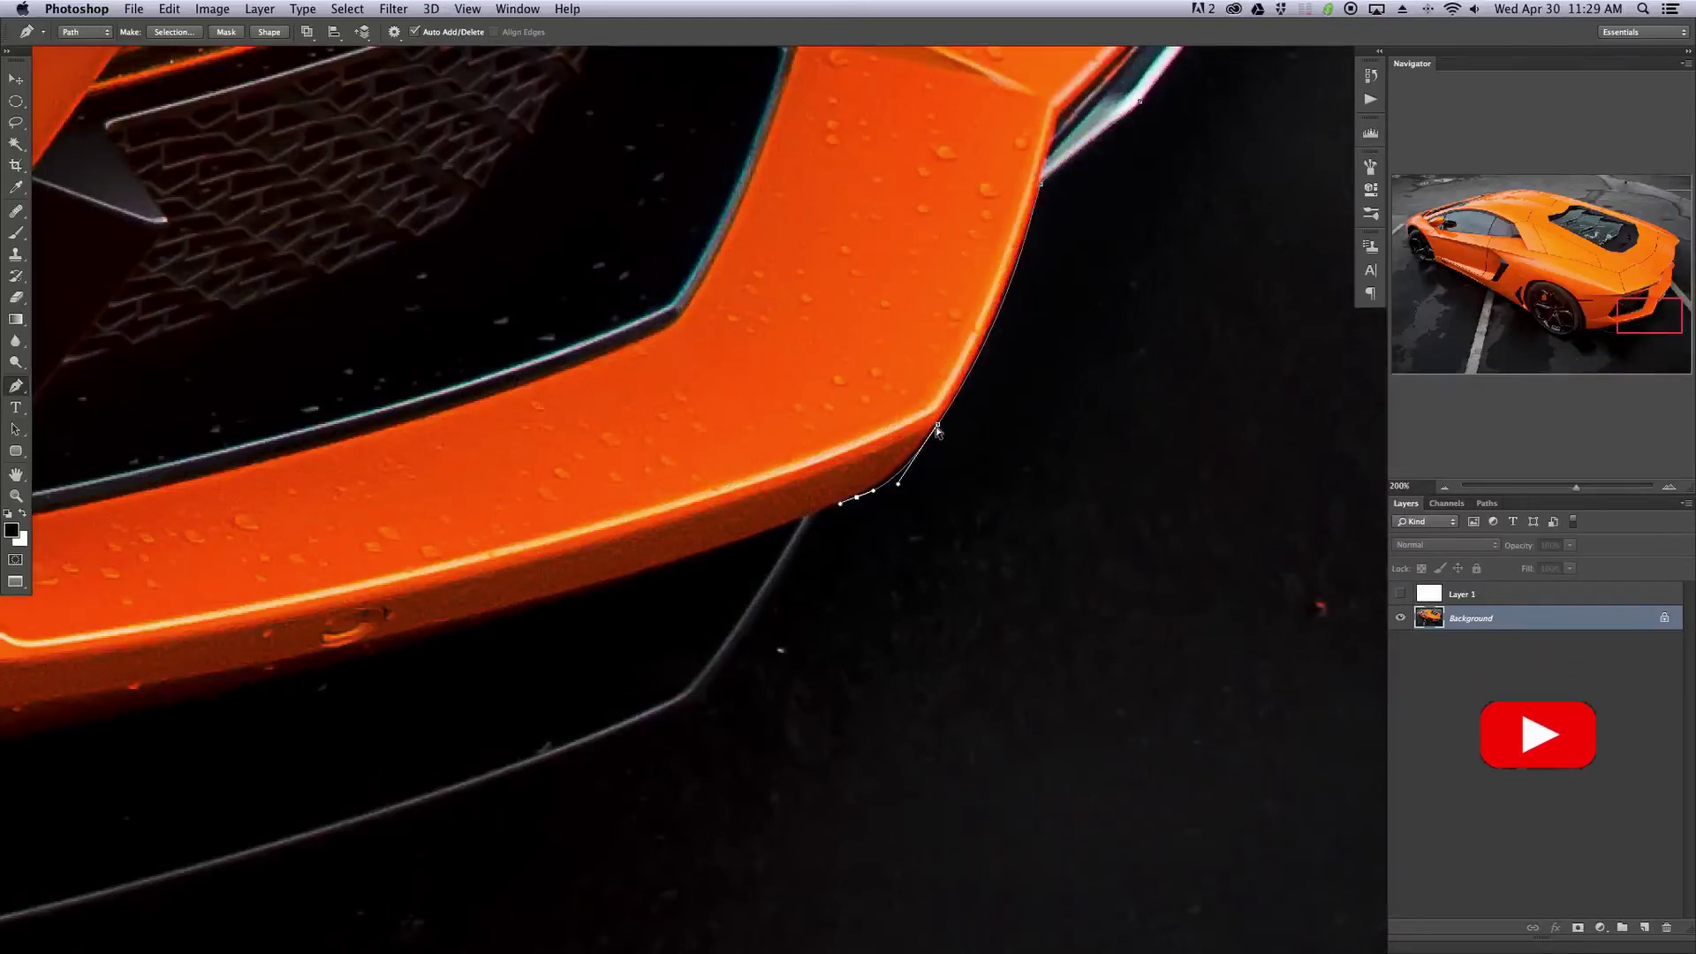
drag(937, 427, 934, 427)
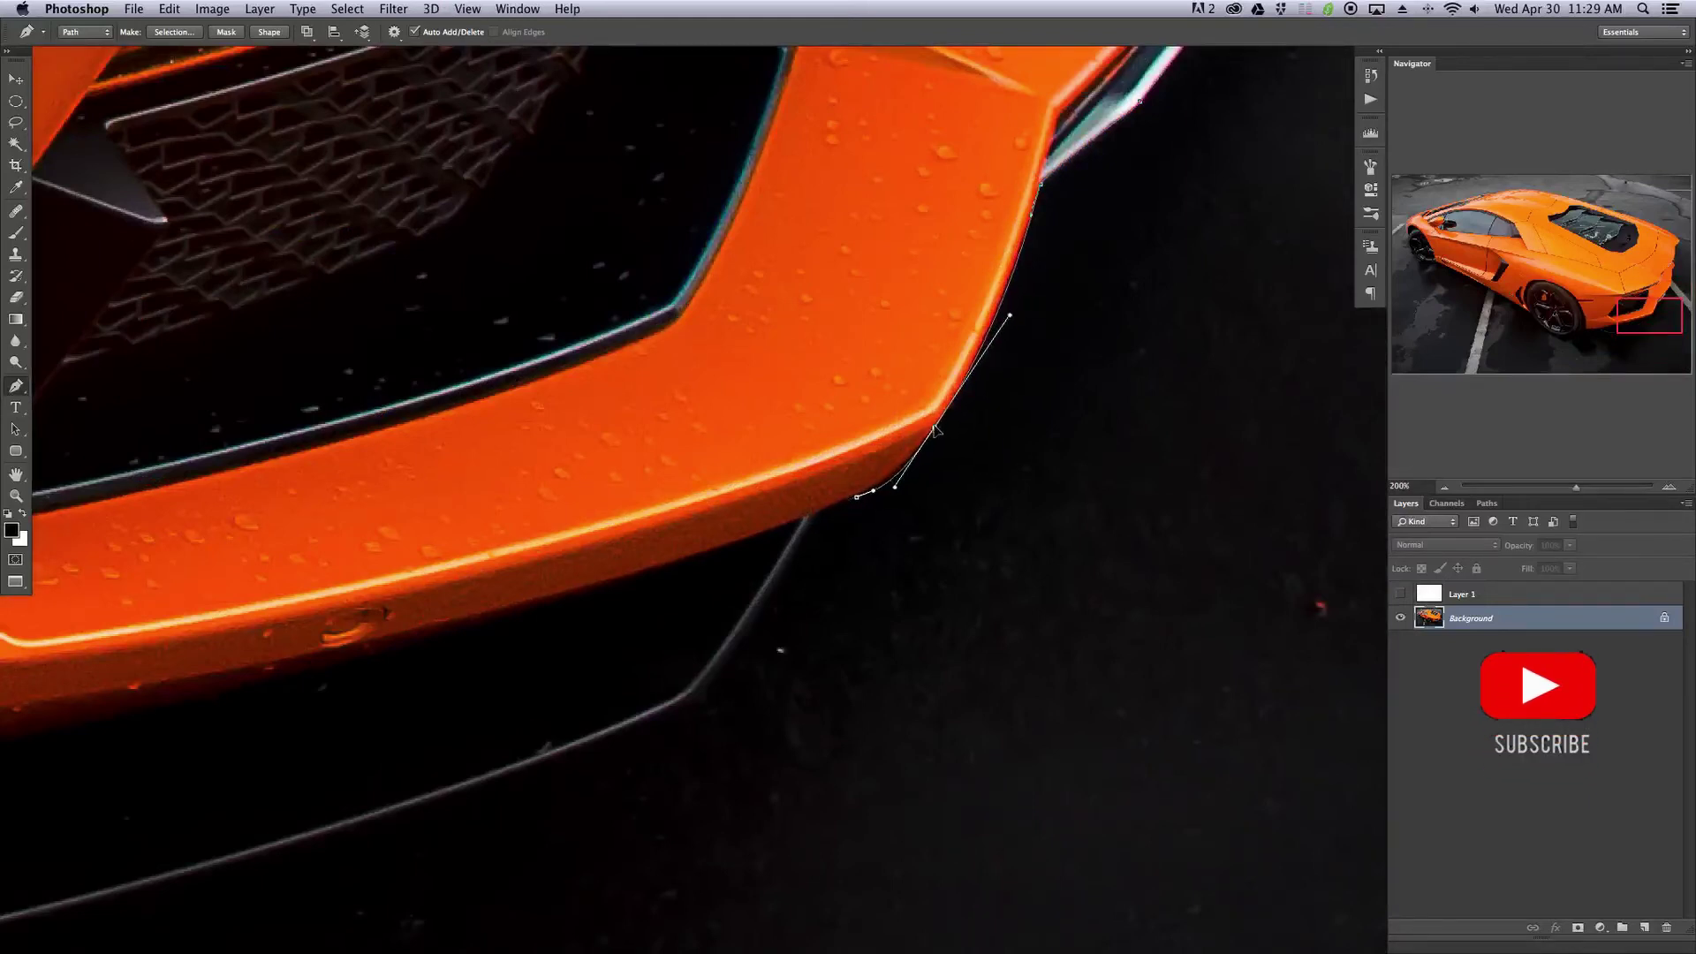
super+click(857, 497)
drag(873, 490, 835, 506)
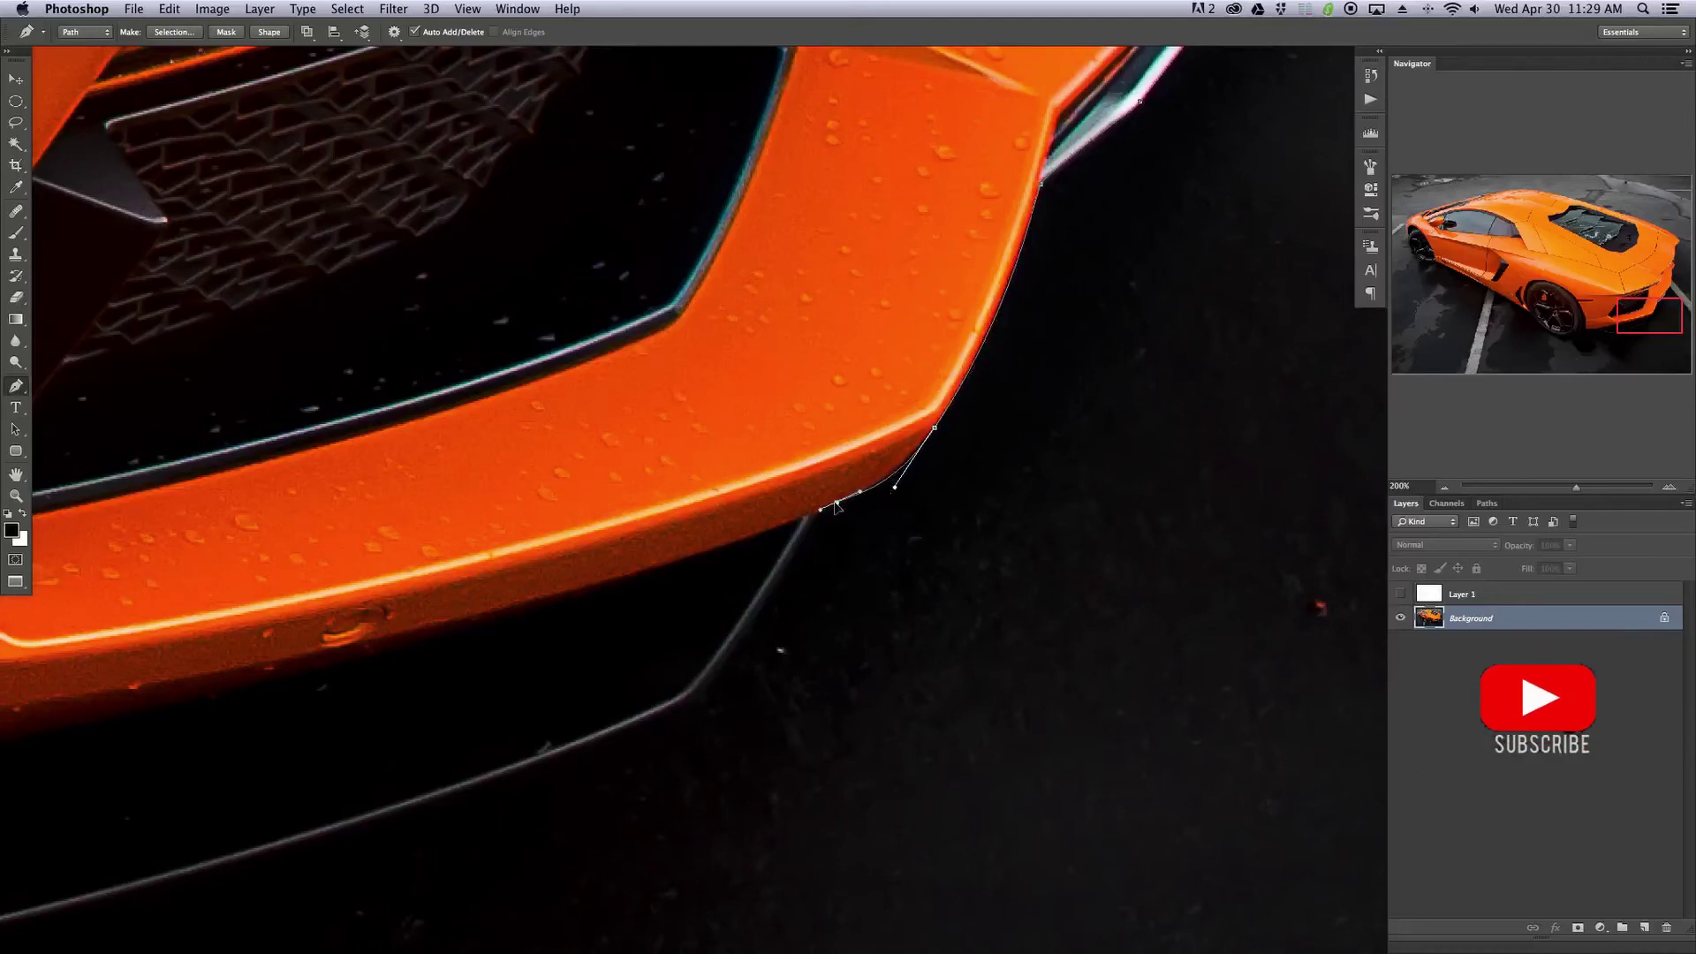
- Trace the diffuser's short grey side with an anchor at the bumper's underside and a curved anchor at its near corner, nudging both into place
click(811, 514)
drag(790, 643, 887, 518)
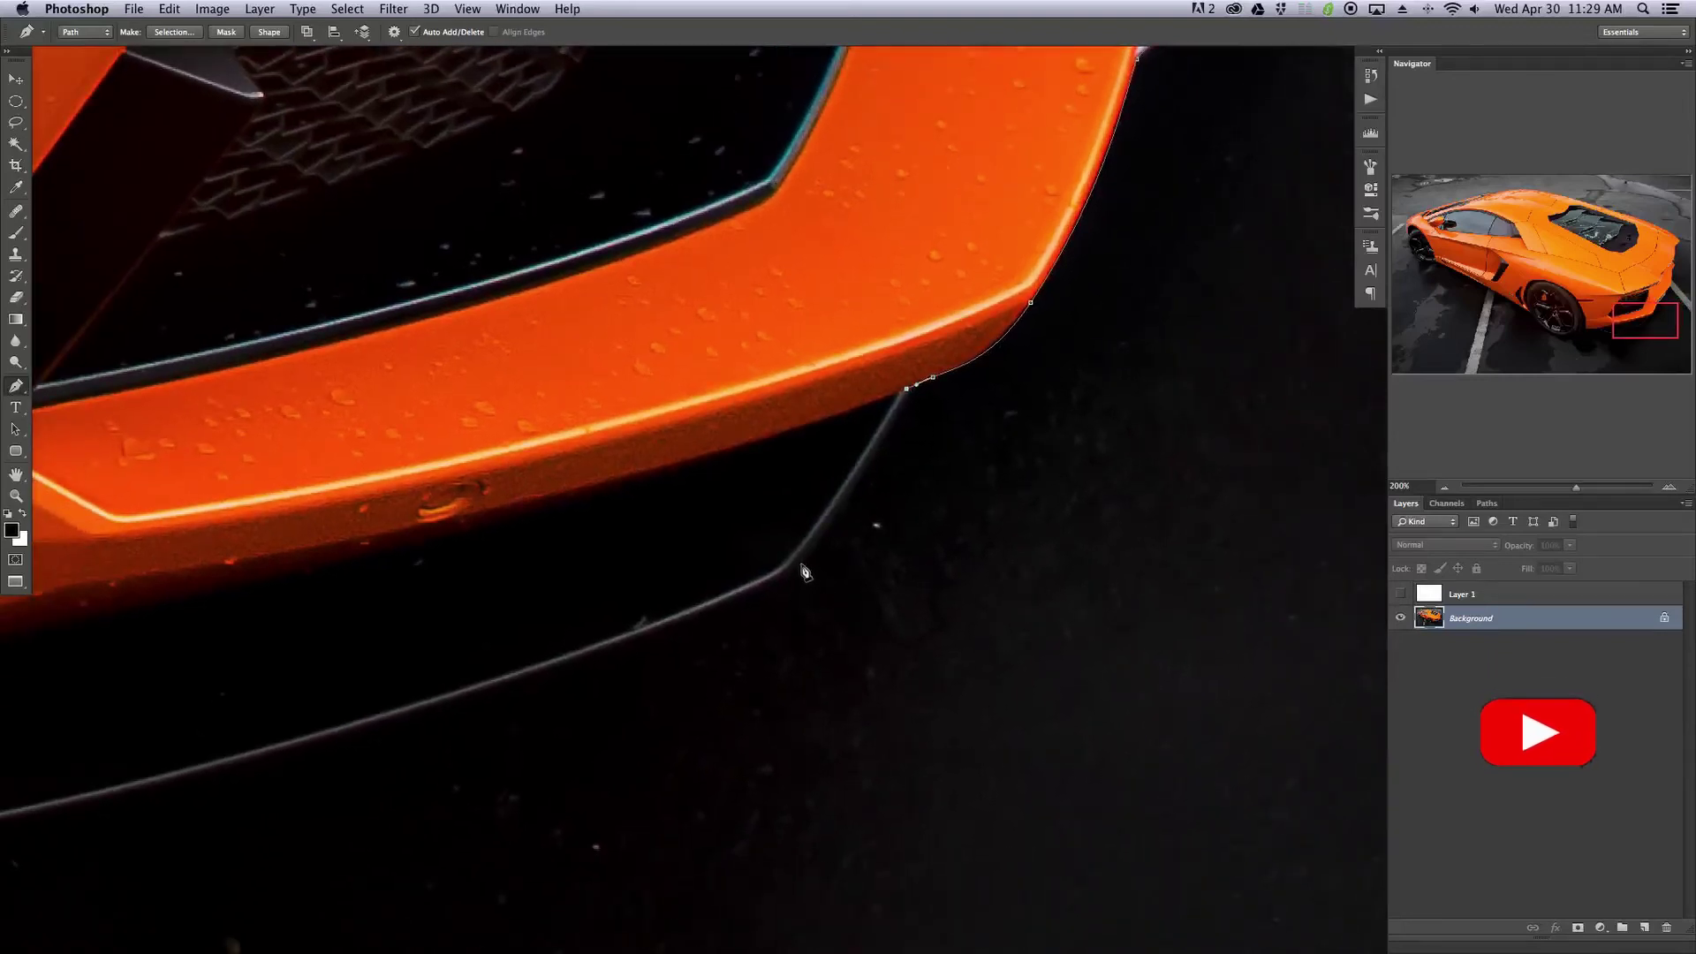
drag(801, 565, 775, 589)
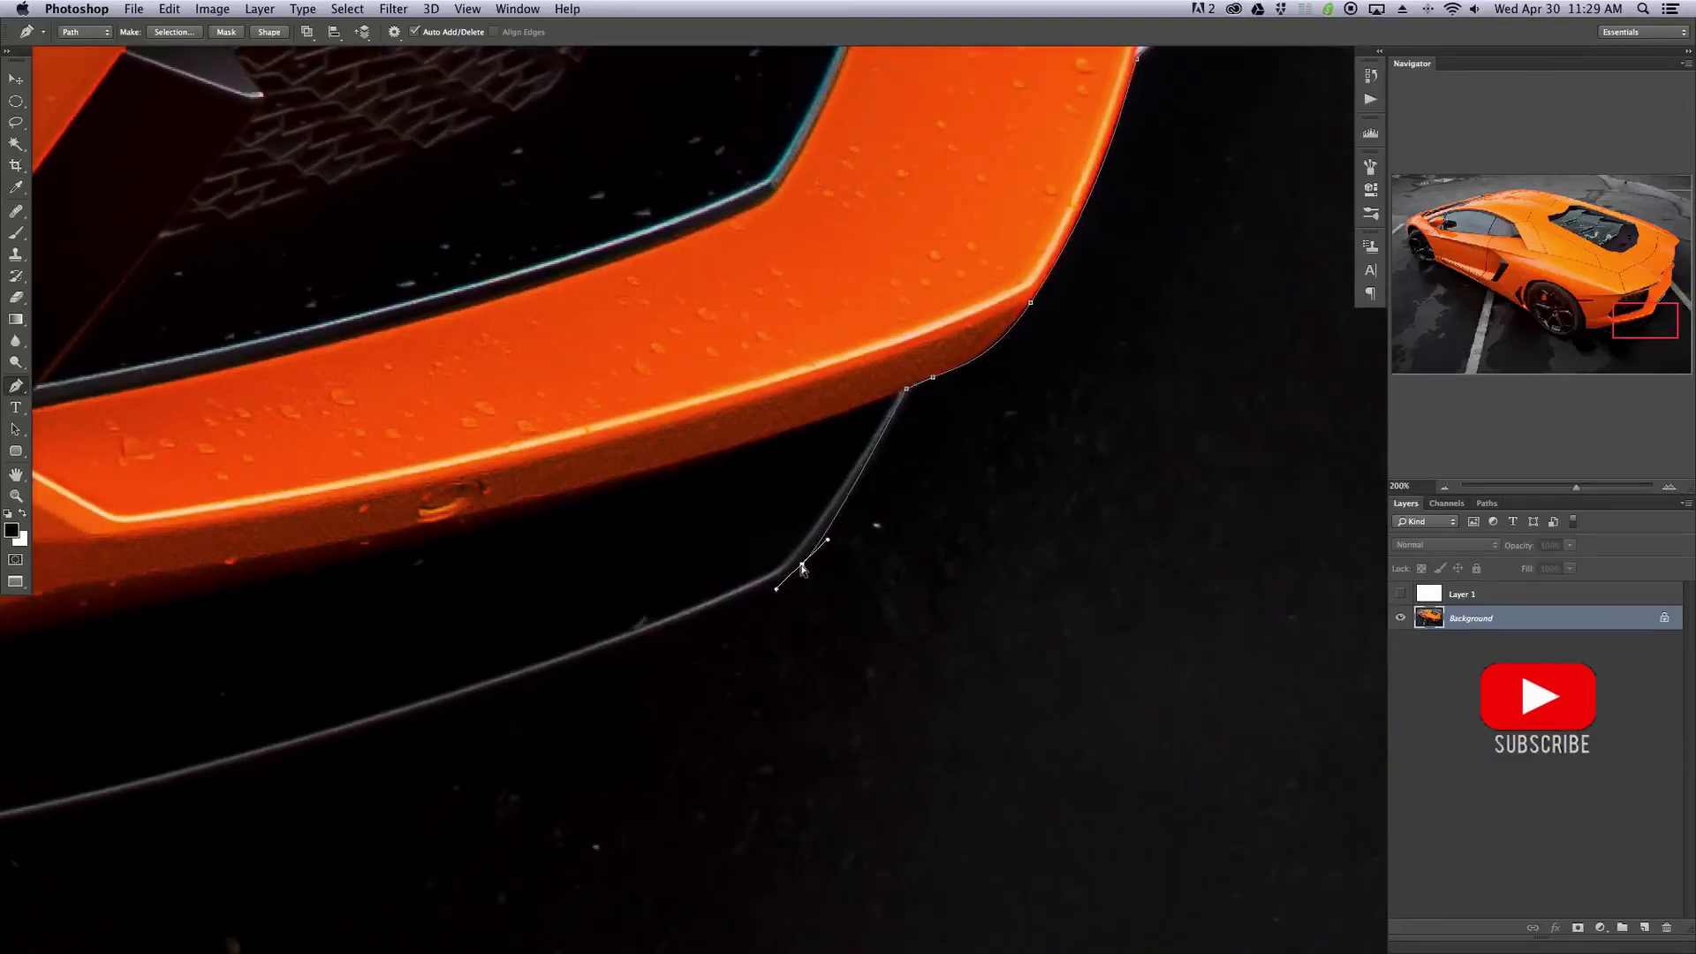
drag(907, 389, 914, 386)
drag(803, 565, 799, 566)
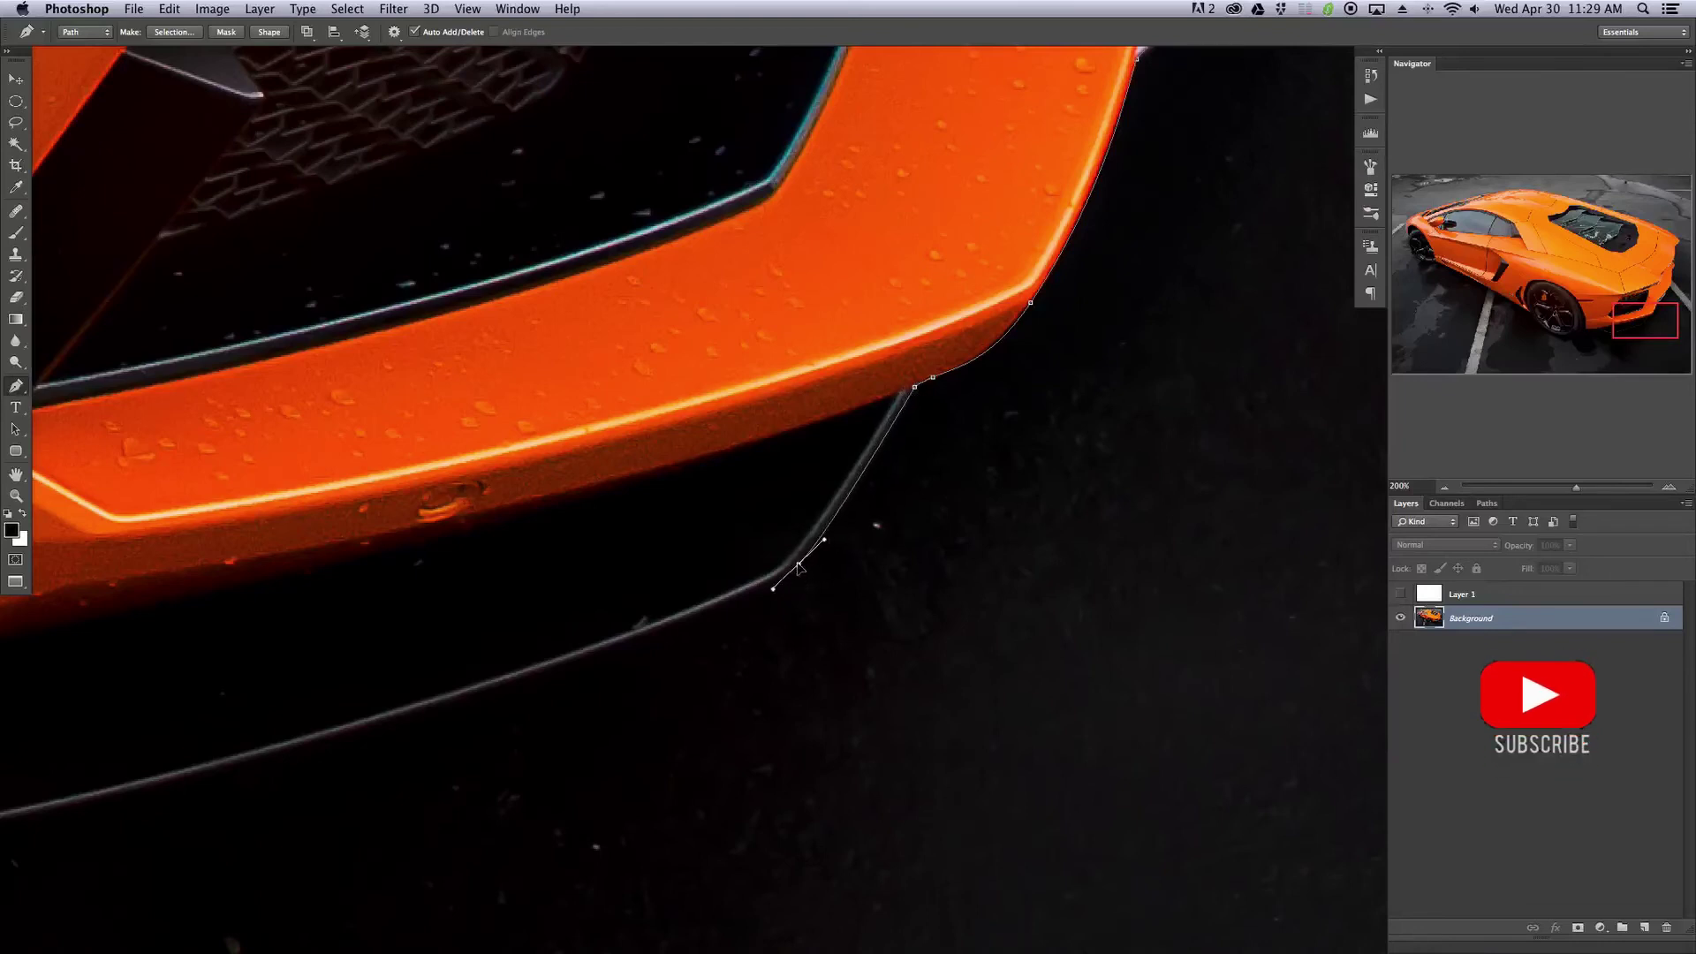
- Try an extra curved anchor on the diffuser's lower edge just past its near corner, sliding it farther along the edge
drag(636, 662, 1004, 495)
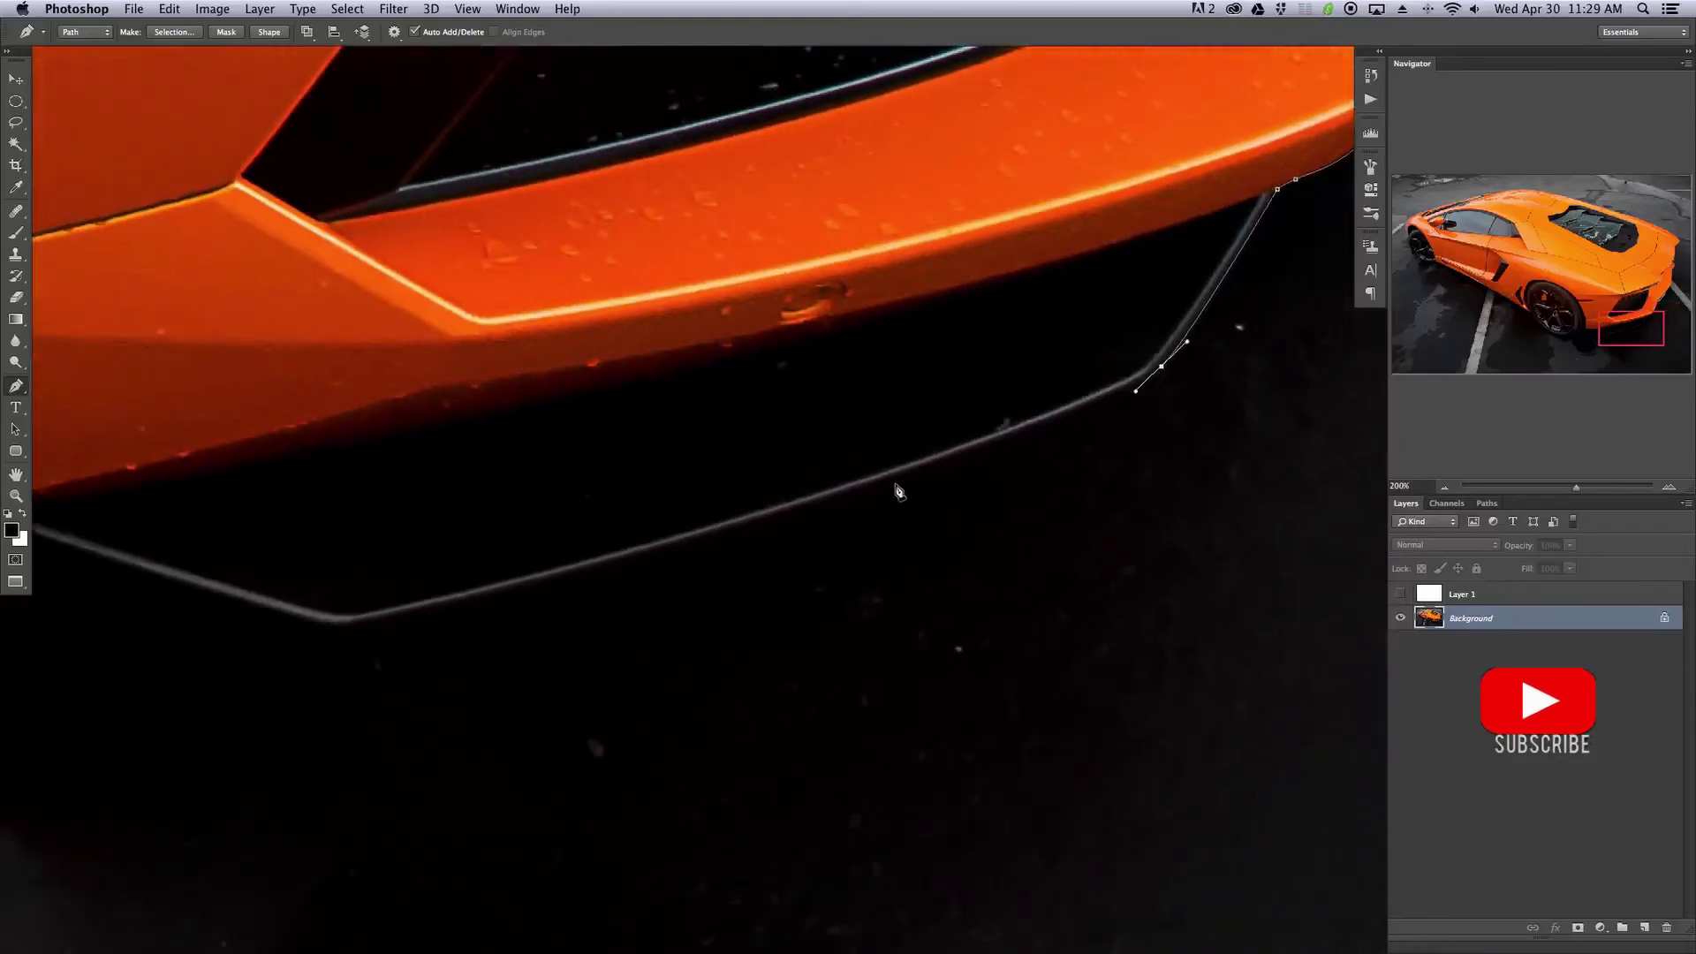
drag(1074, 416, 1030, 431)
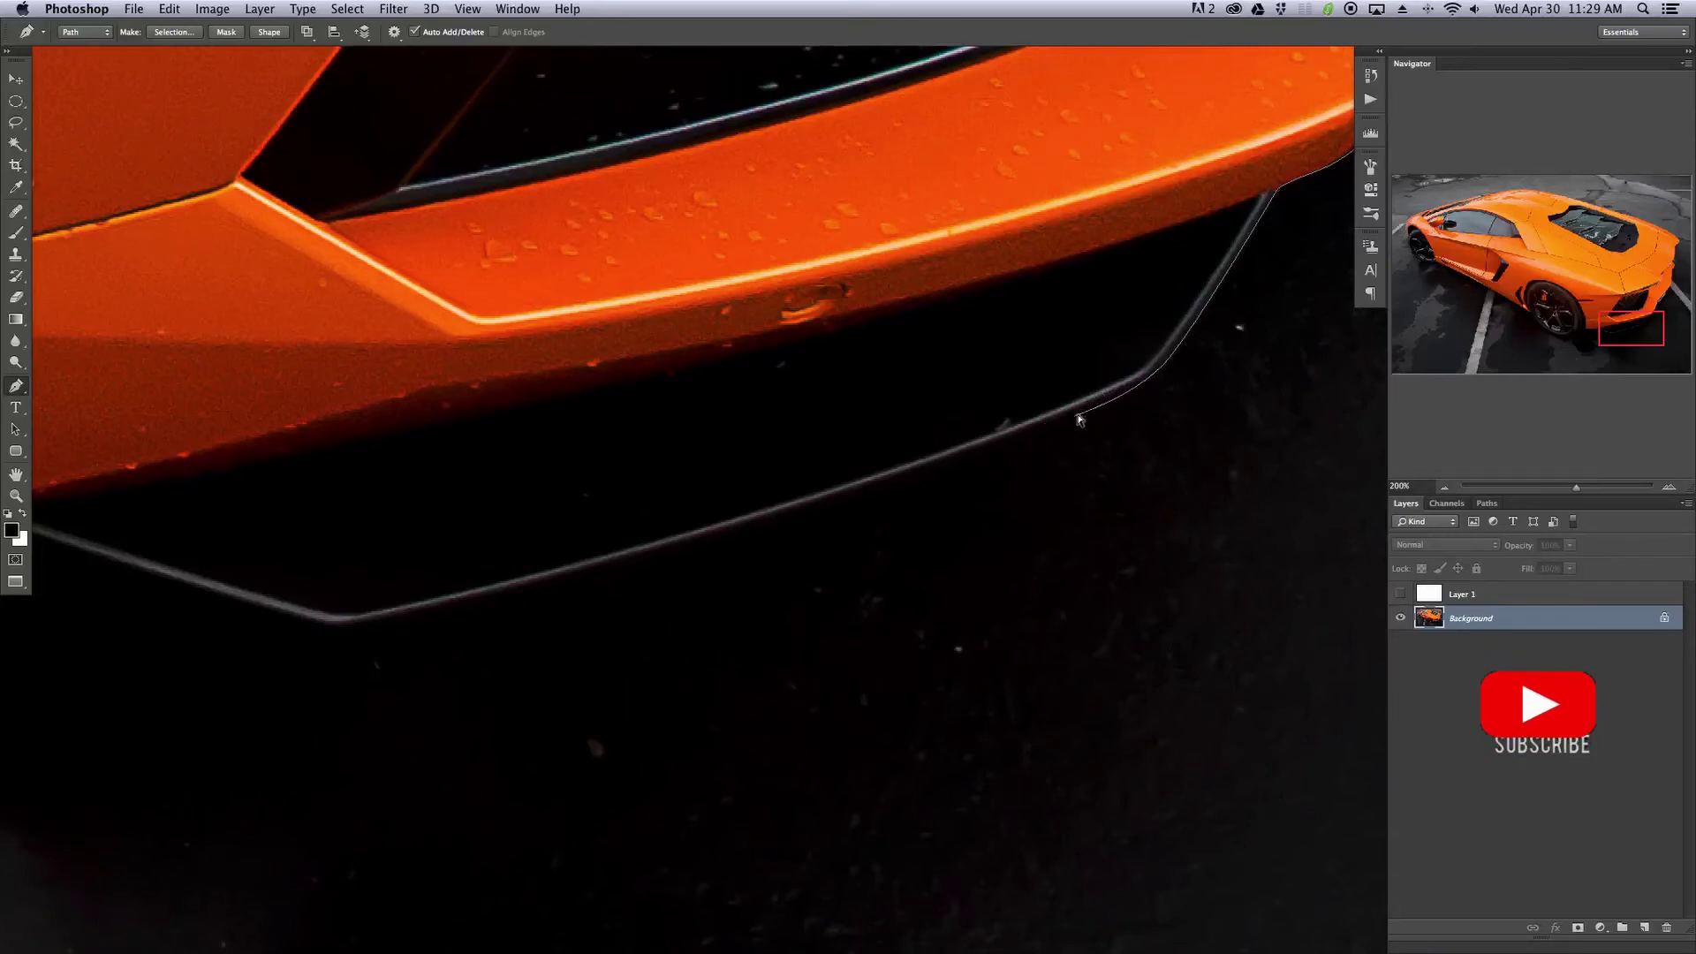
drag(1074, 416, 1057, 421)
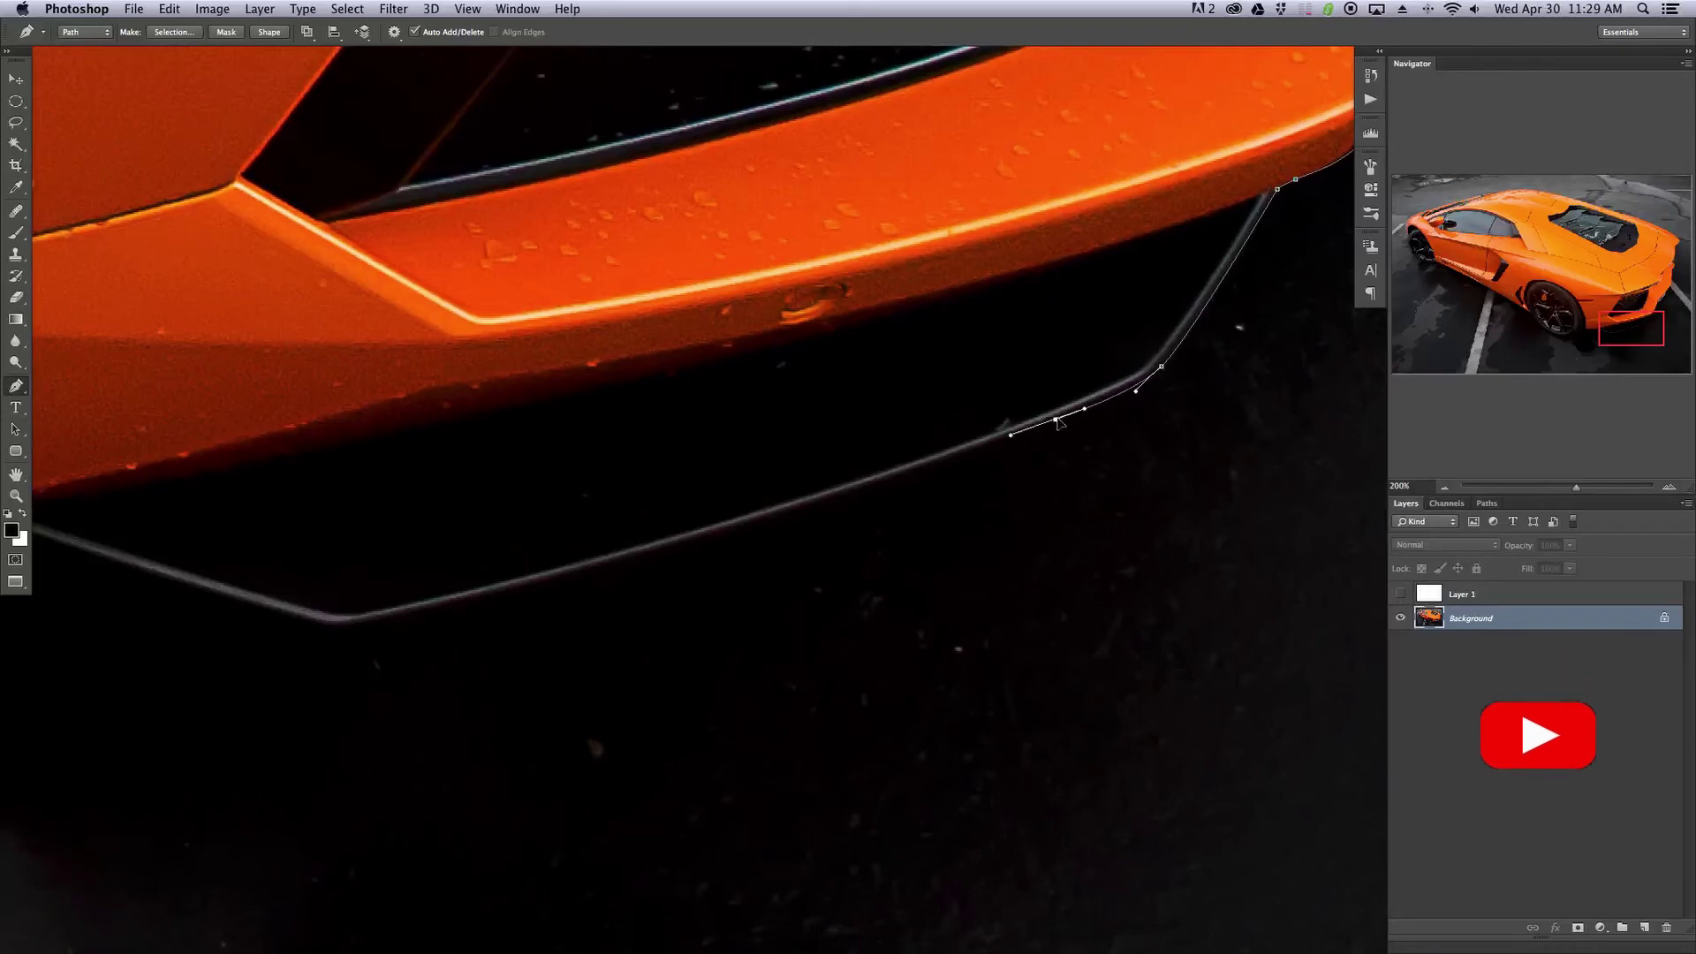
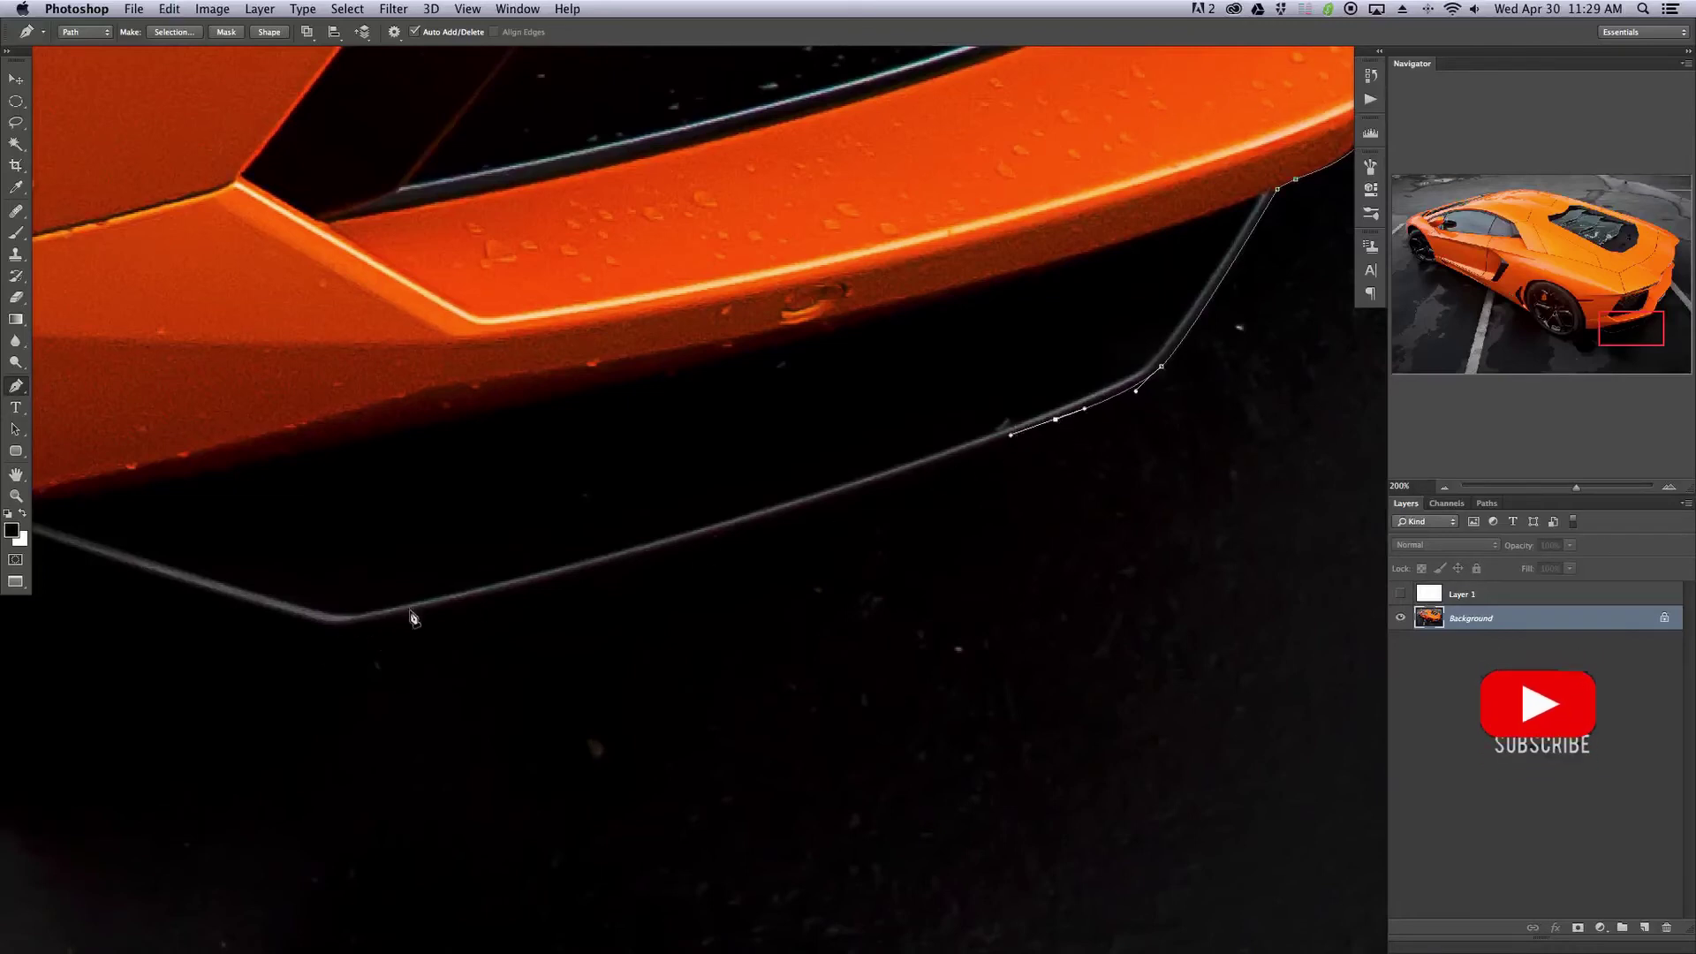
- Add an anchor just before the diffuser's far corner with a long handle along the lower edge, and remove the extra anchor between the corners
drag(380, 631, 855, 517)
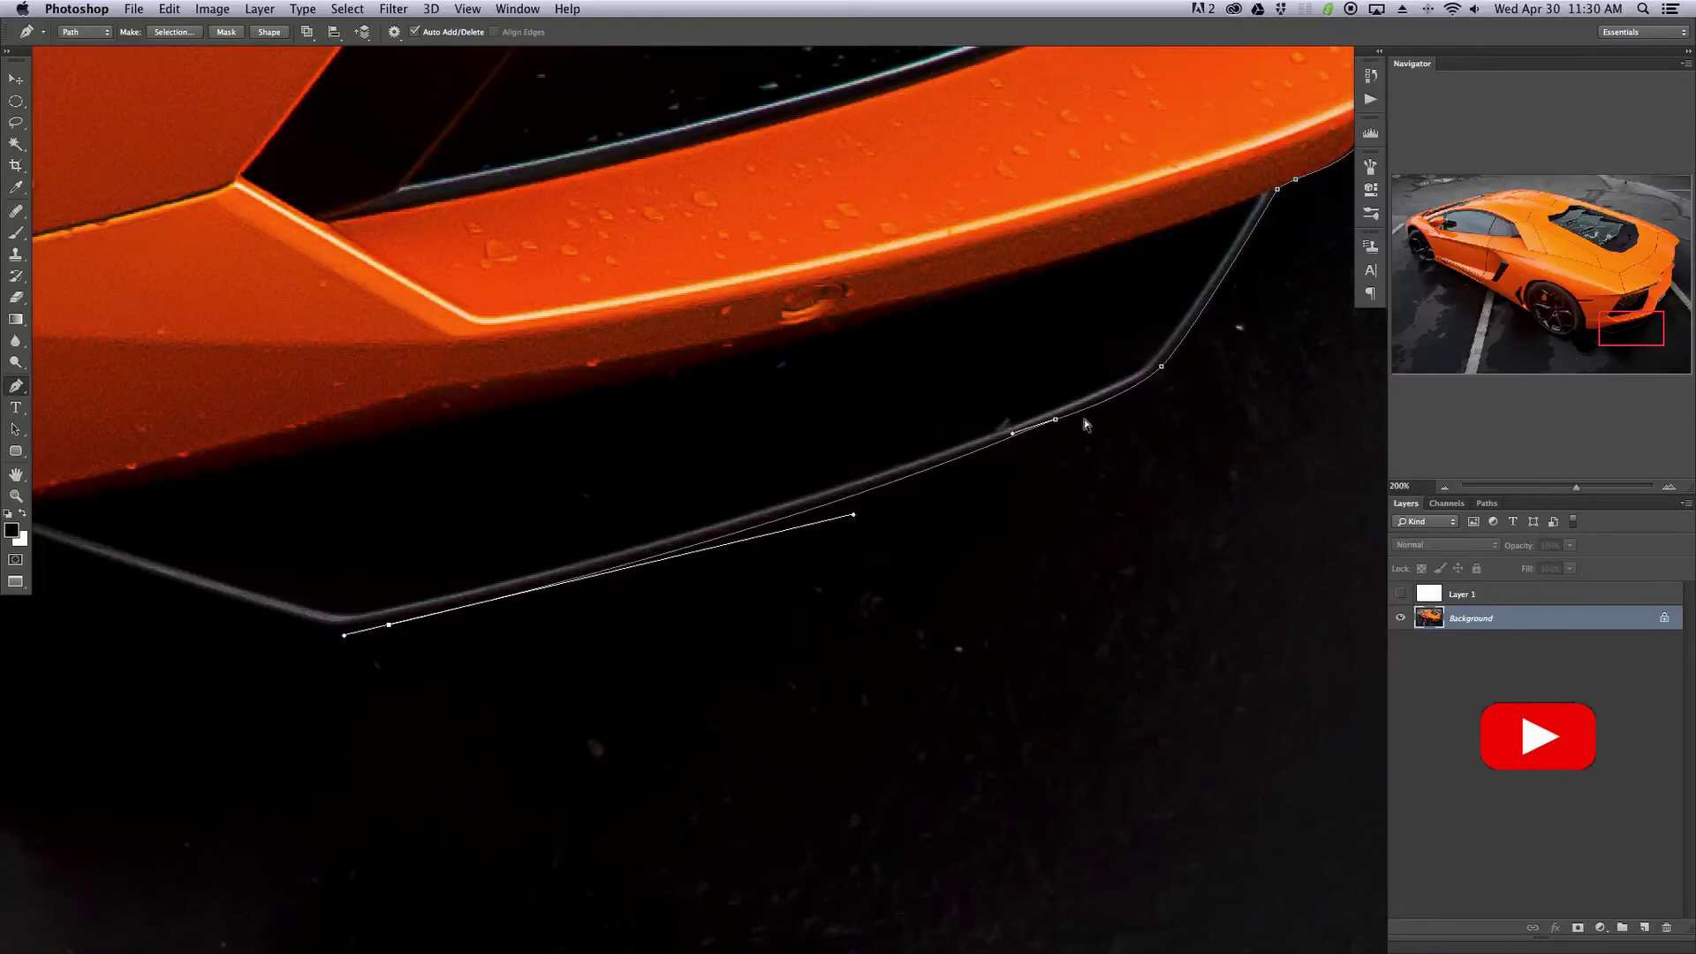
drag(1055, 488, 1010, 513)
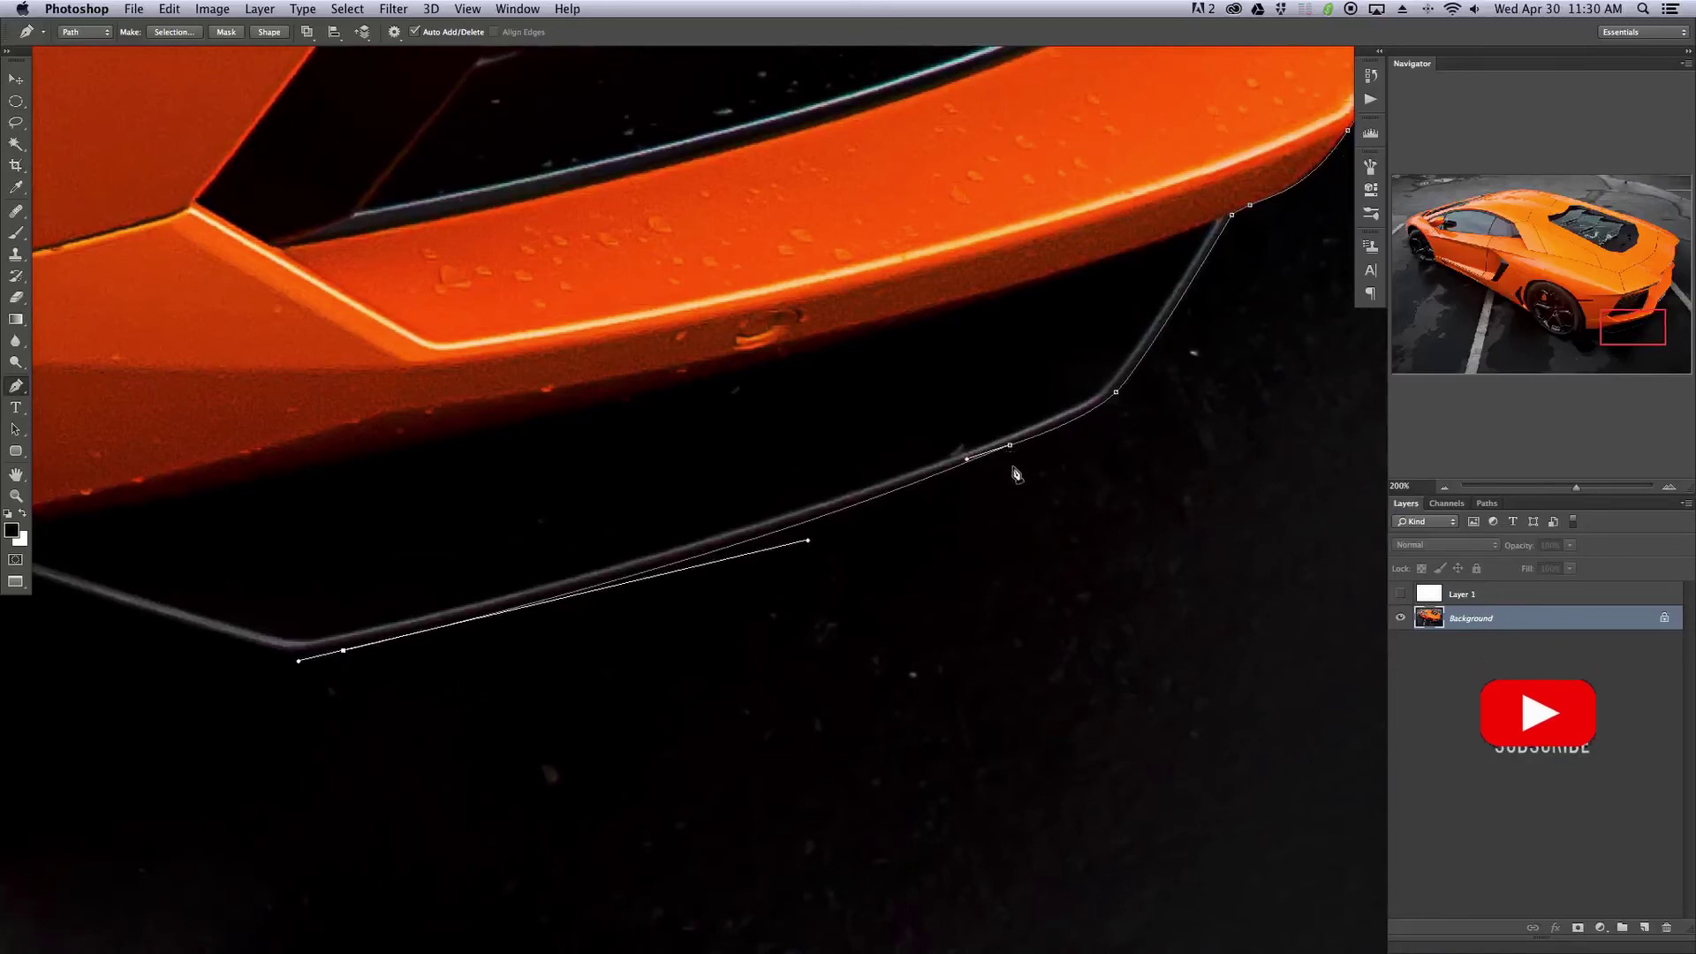
click(1011, 447)
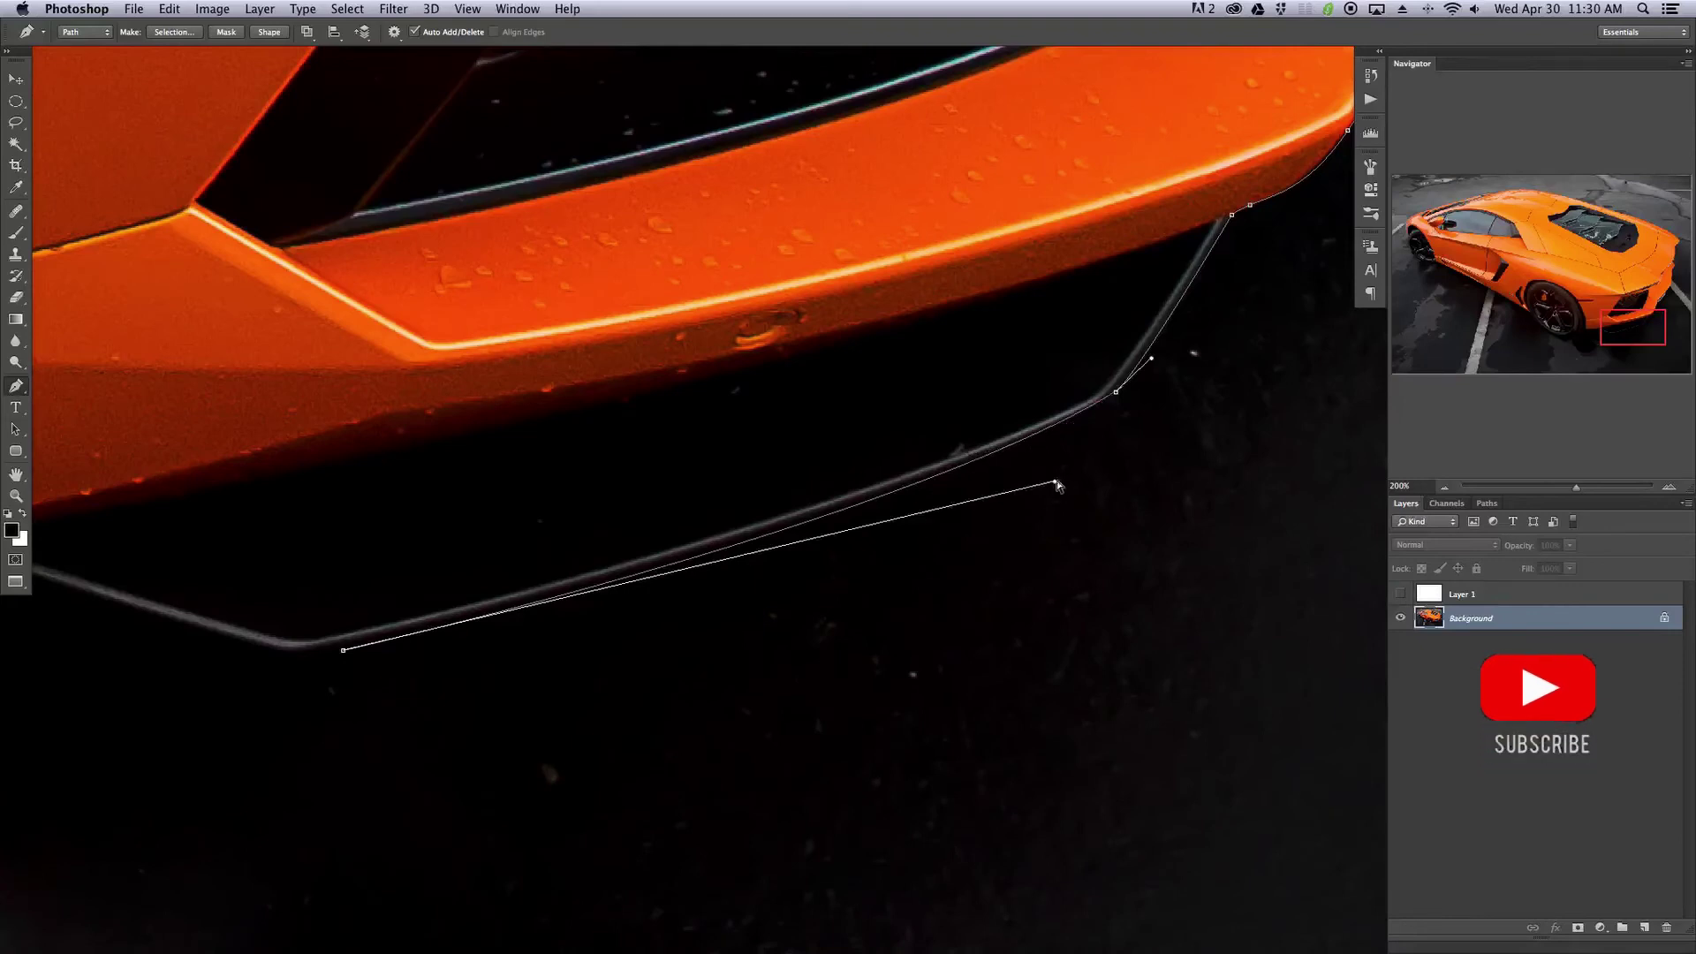
drag(1057, 485, 1087, 476)
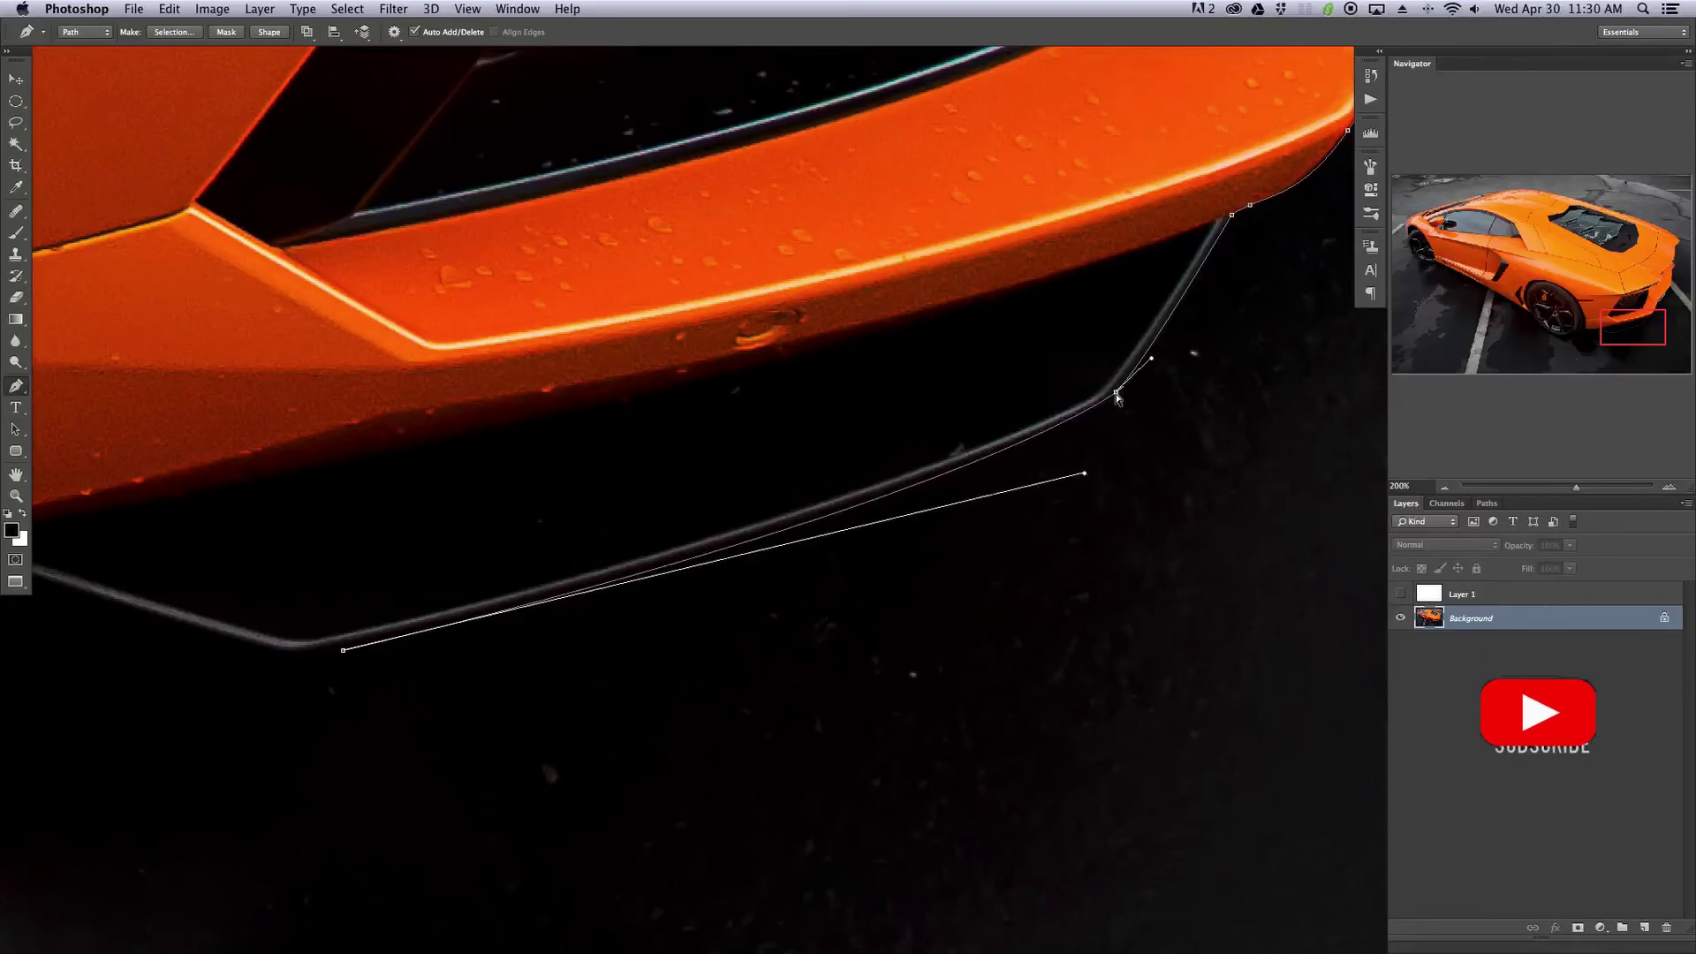
- Refit the near-corner anchor to the diffuser's bend, shortening the long lower-edge handle and extending the corner handle up the short side
drag(1116, 395, 1101, 414)
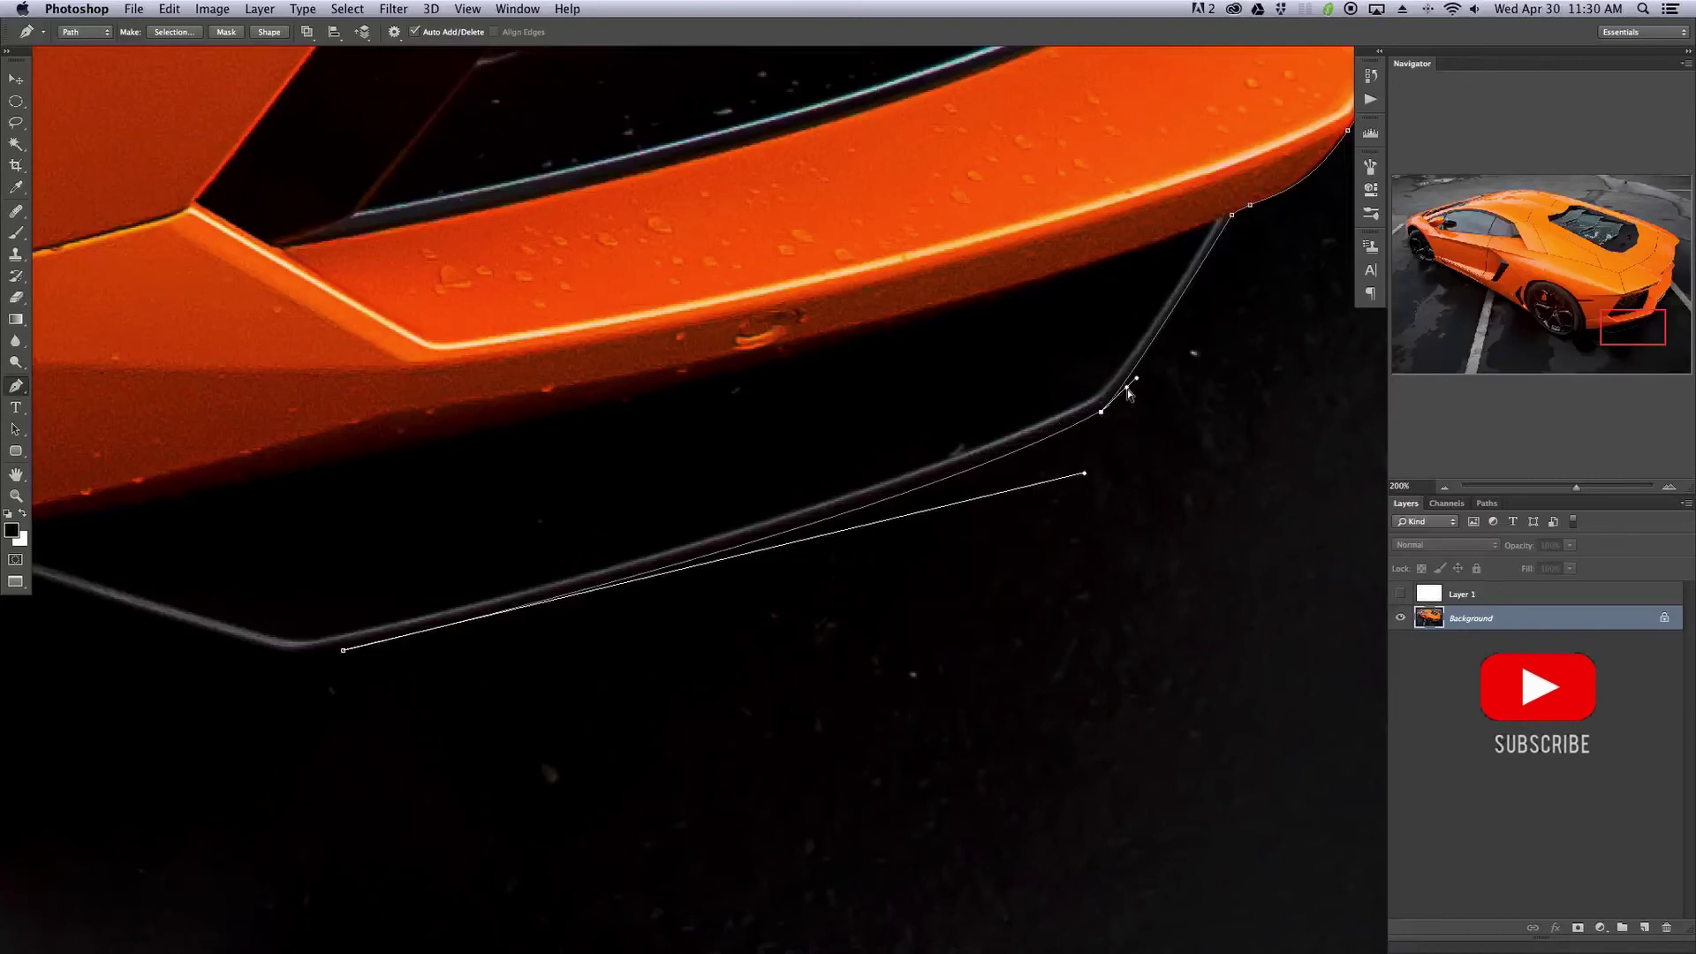
drag(1128, 393, 1158, 431)
mouse_move(1147, 431)
mouse_down()
mouse_move(1154, 446)
mouse_move(1149, 427)
mouse_up()
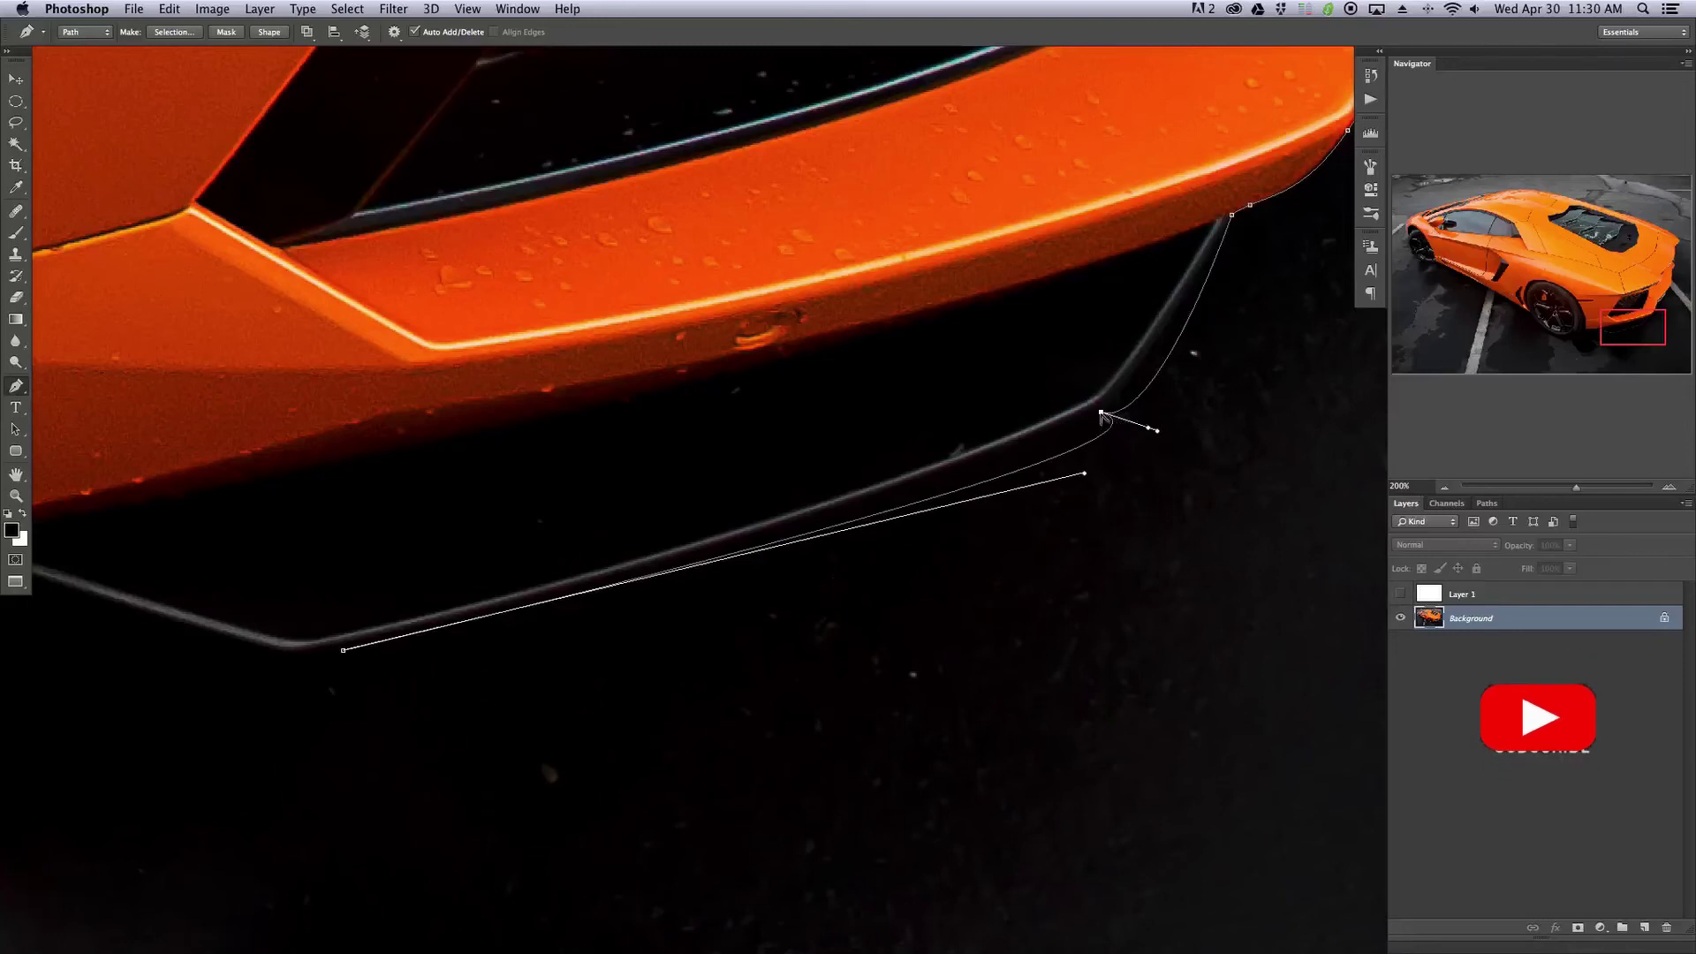
mouse_move(1101, 413)
mouse_down()
mouse_move(1079, 411)
mouse_move(1100, 431)
mouse_move(1073, 429)
mouse_move(1107, 409)
mouse_up()
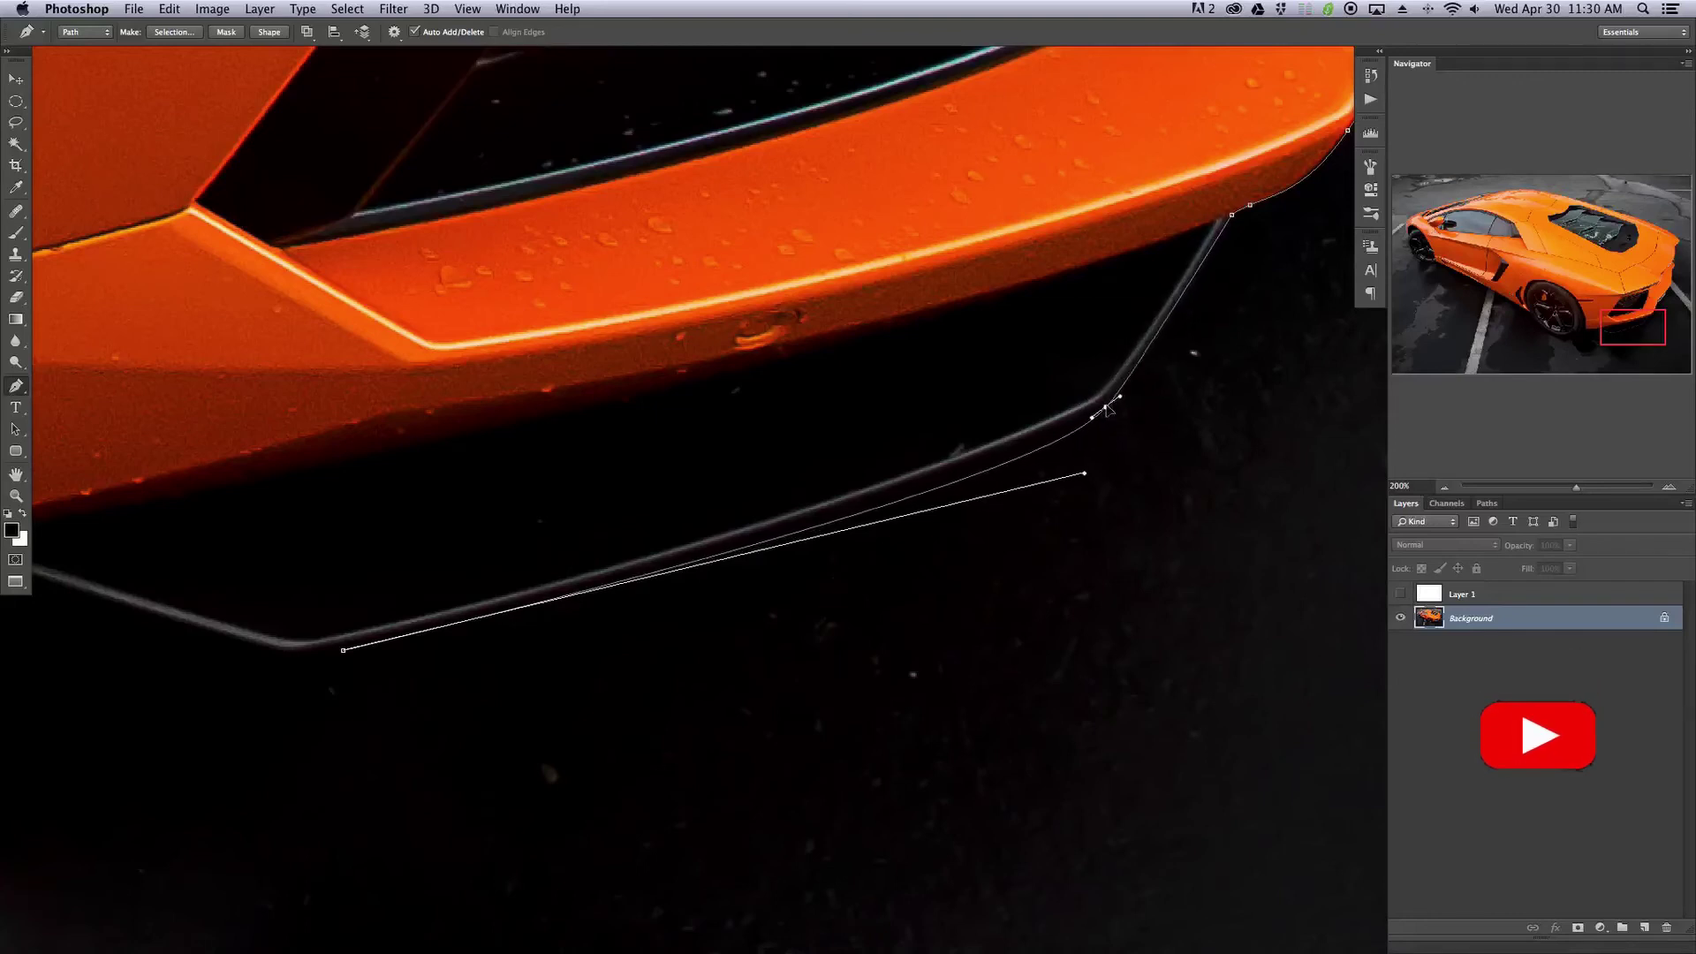
drag(1080, 477, 899, 522)
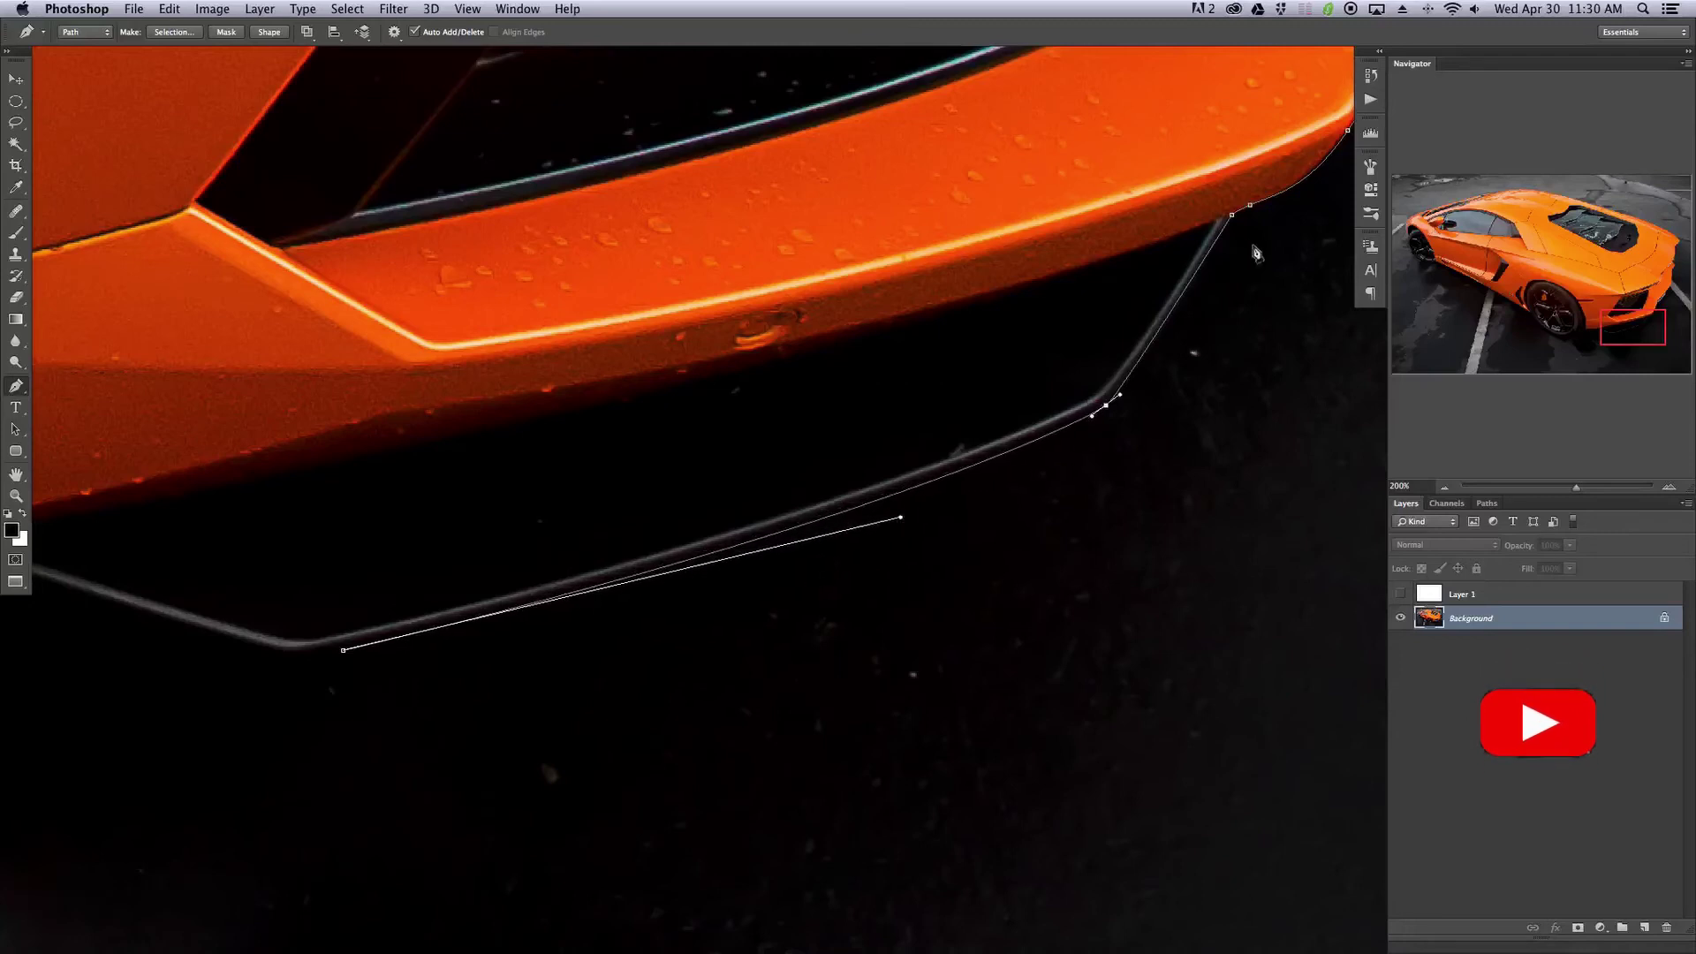
drag(1120, 396, 1149, 375)
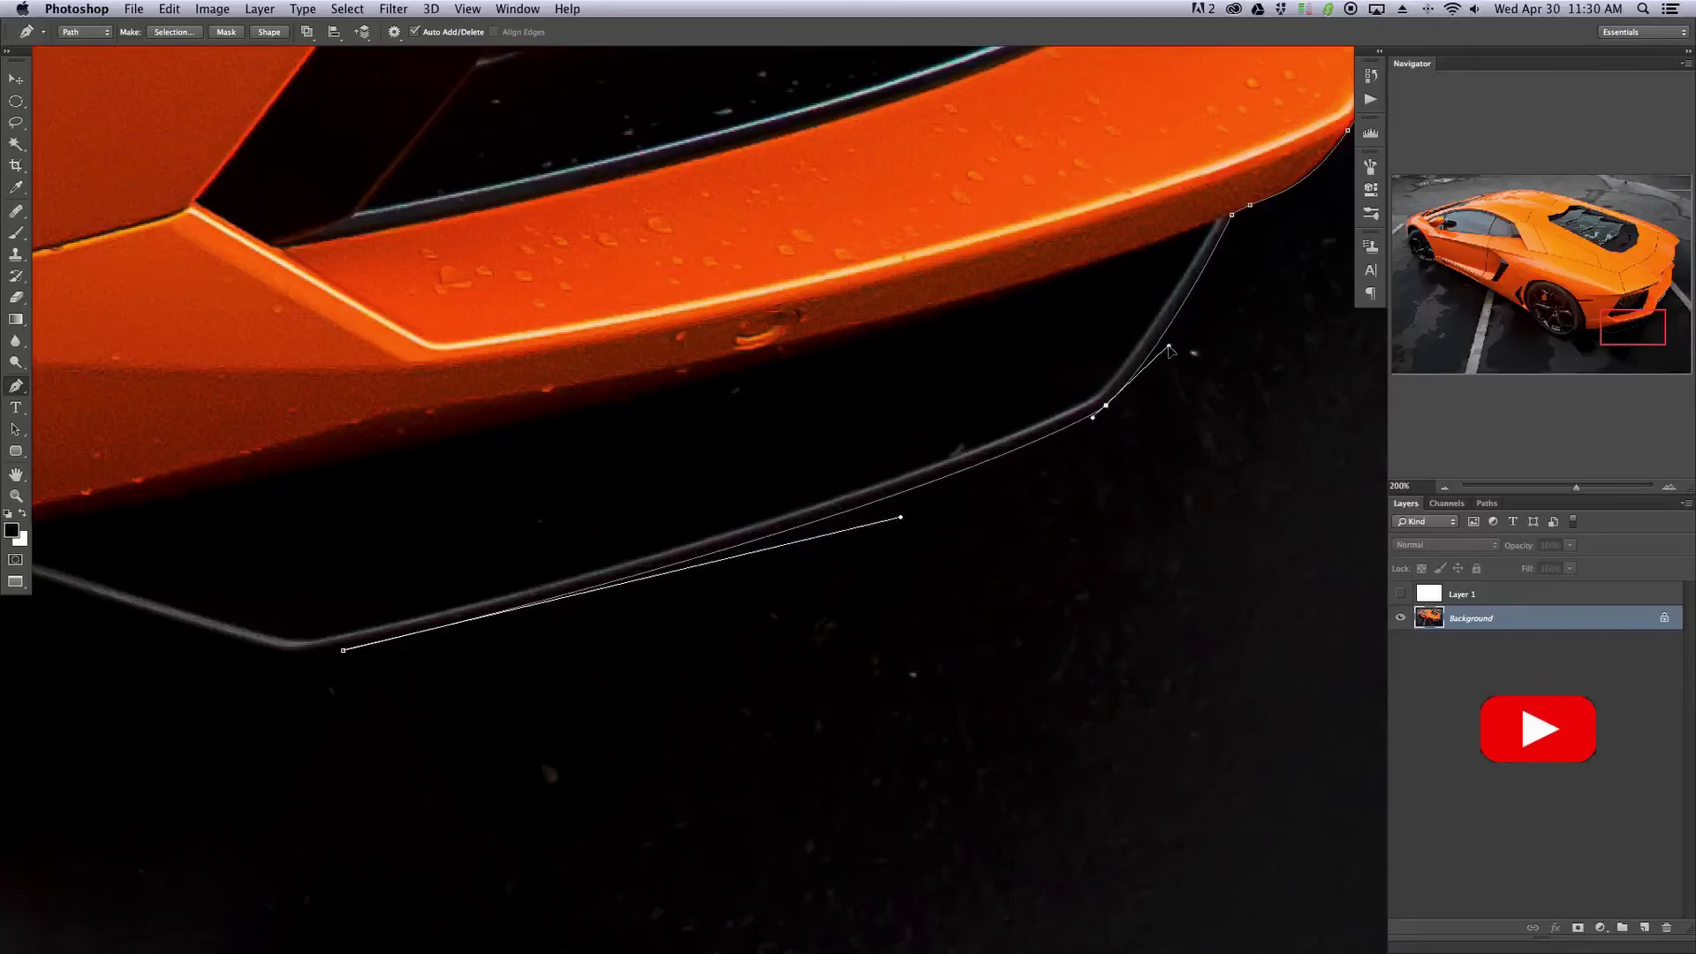
- Round the diffuser's far corner with a curved anchor just past the bend, adjusting its position and handles
scroll(715, 605, left, 10)
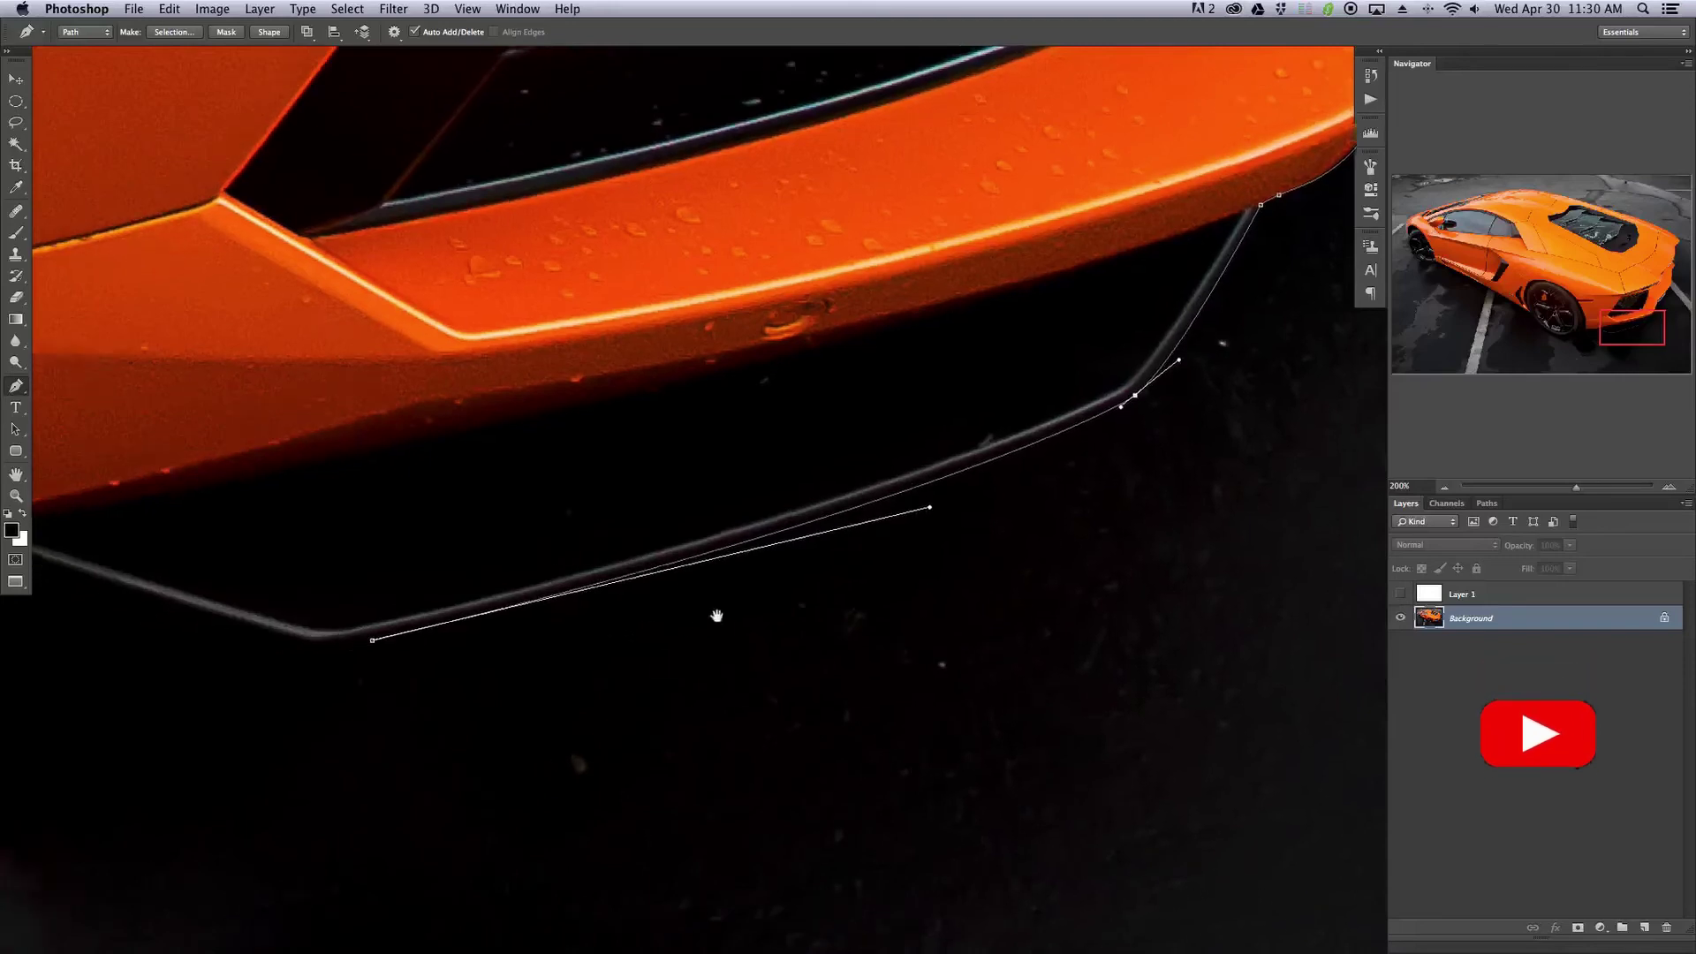
drag(661, 566, 623, 559)
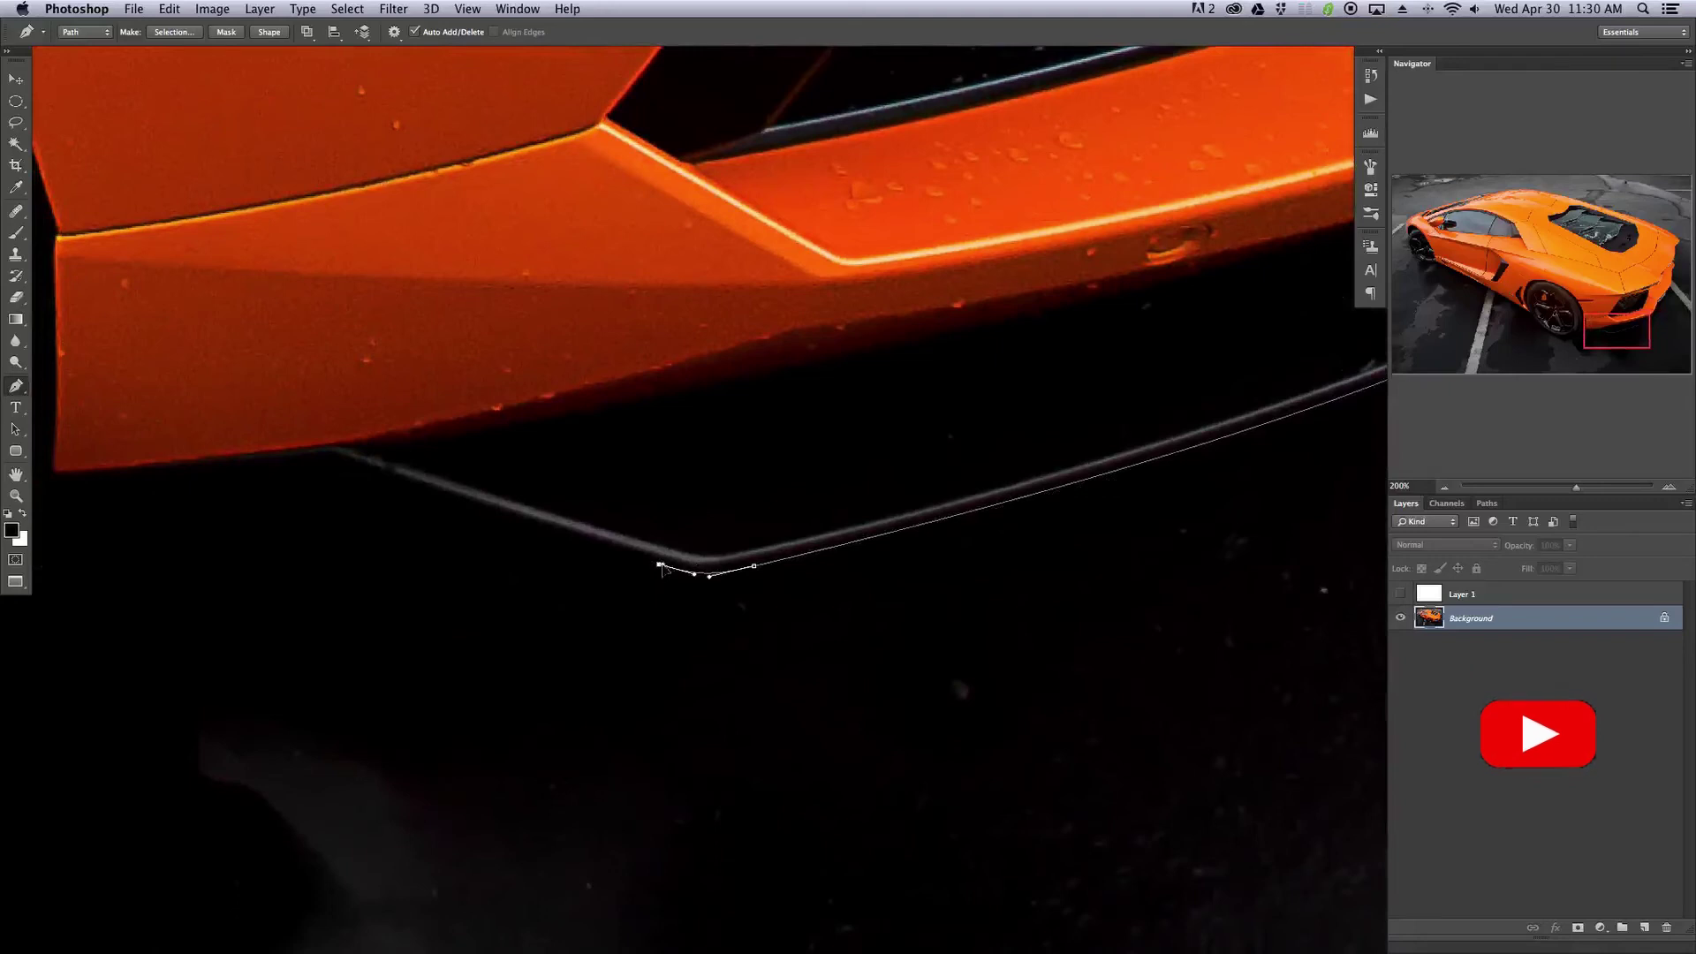
drag(617, 585, 655, 572)
key(super+z)
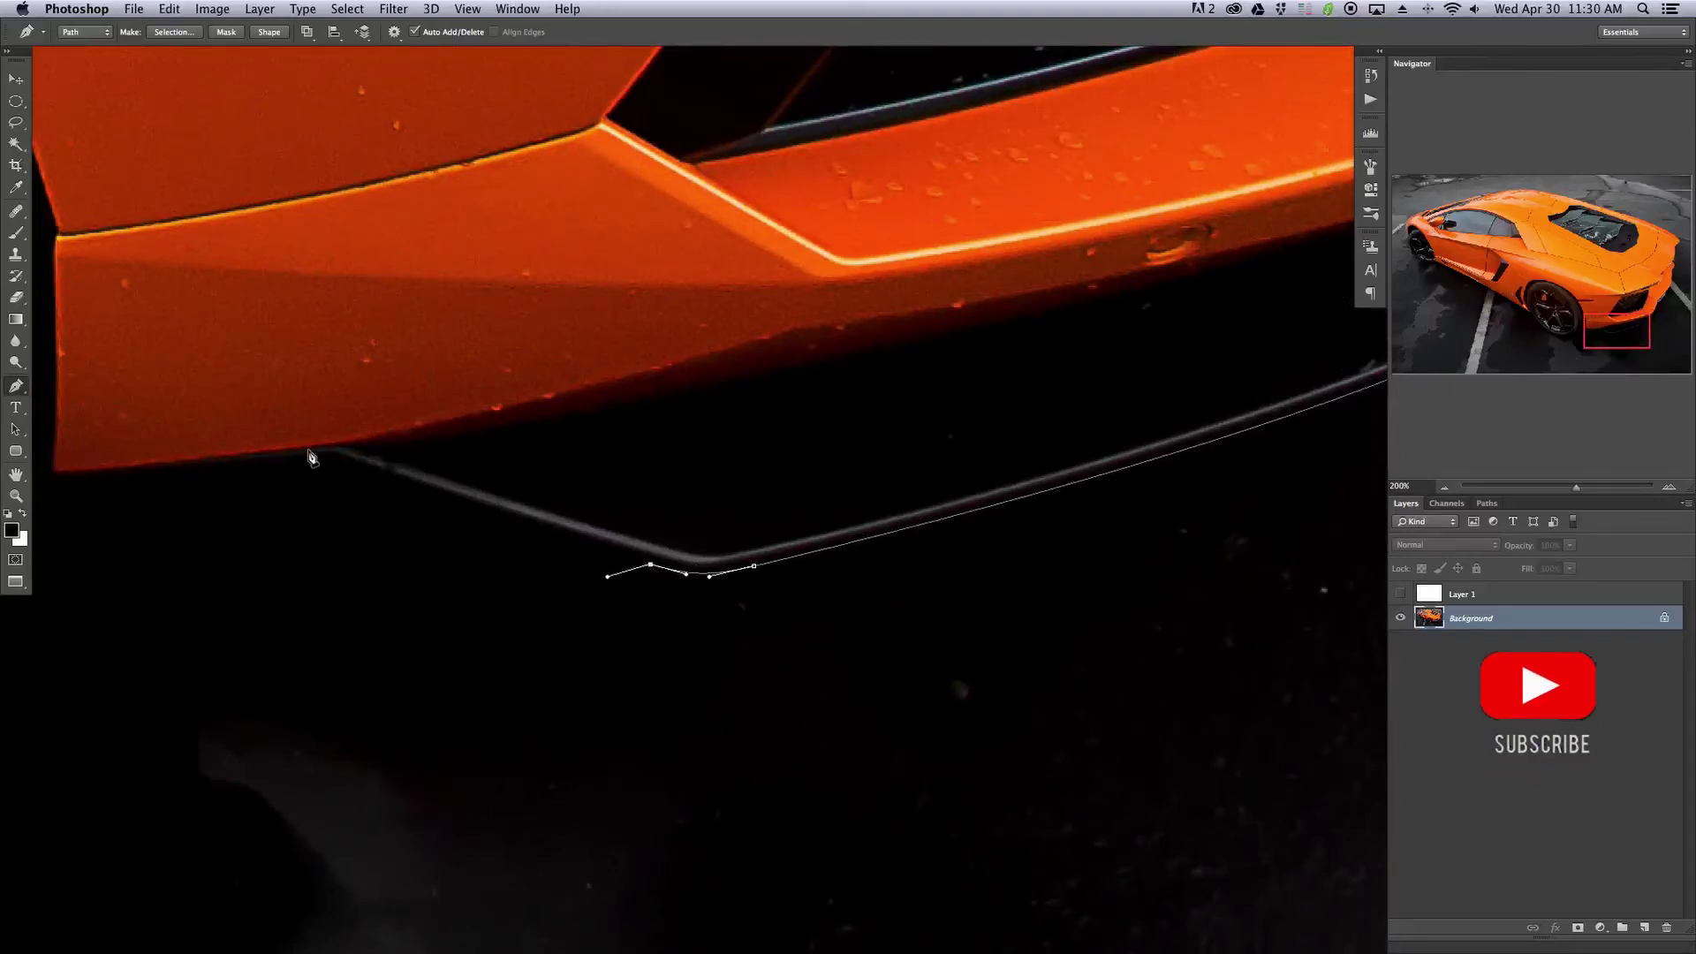
- Add an anchor where the diffuser's grey edge meets the bumper's underside, and align the previous anchor's handle with the straight edge between them
click(309, 455)
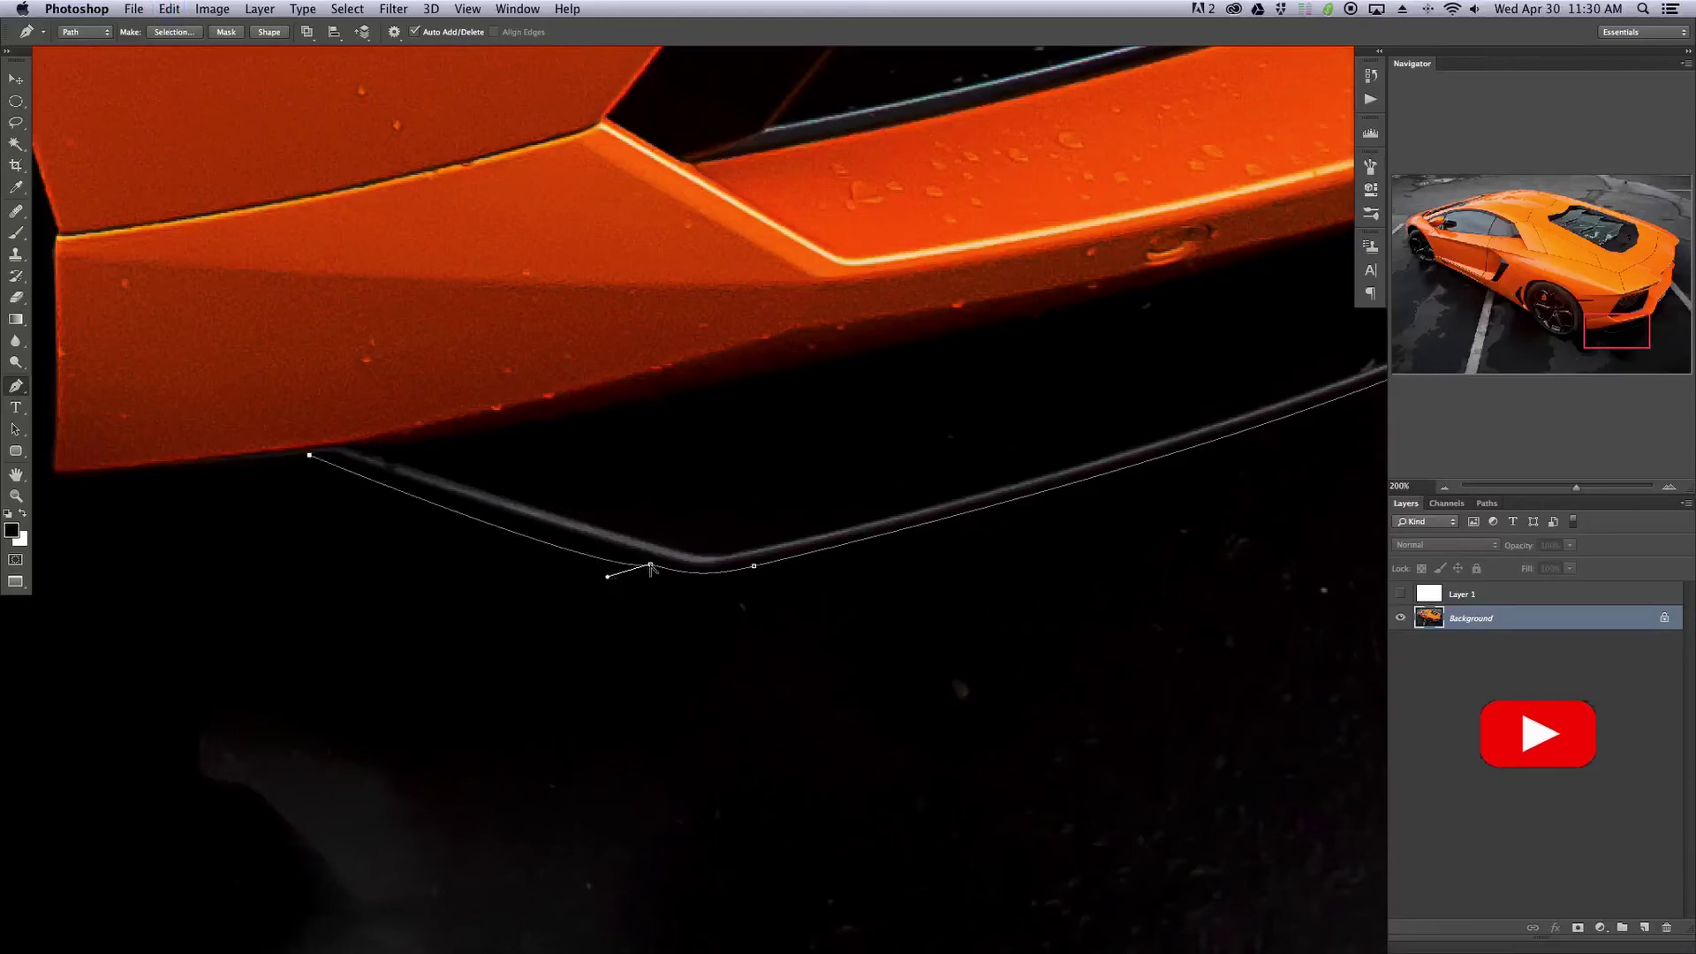
drag(651, 565, 613, 557)
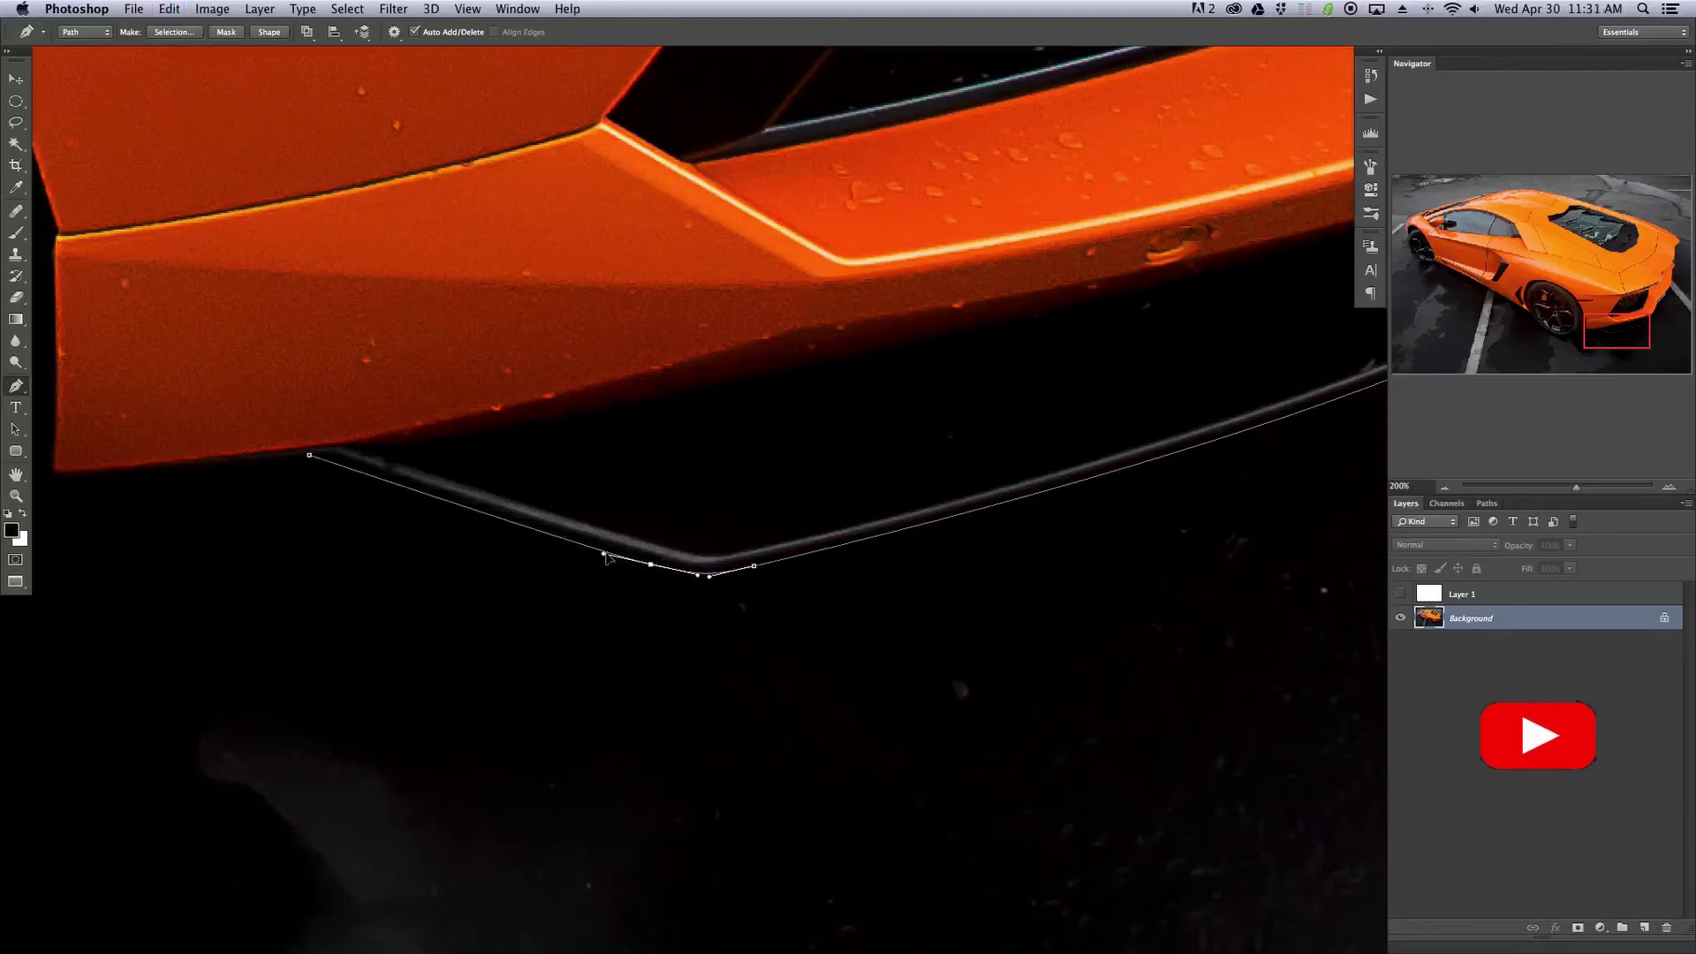
scroll(304, 562, left, 6)
scroll(305, 562, up, 2)
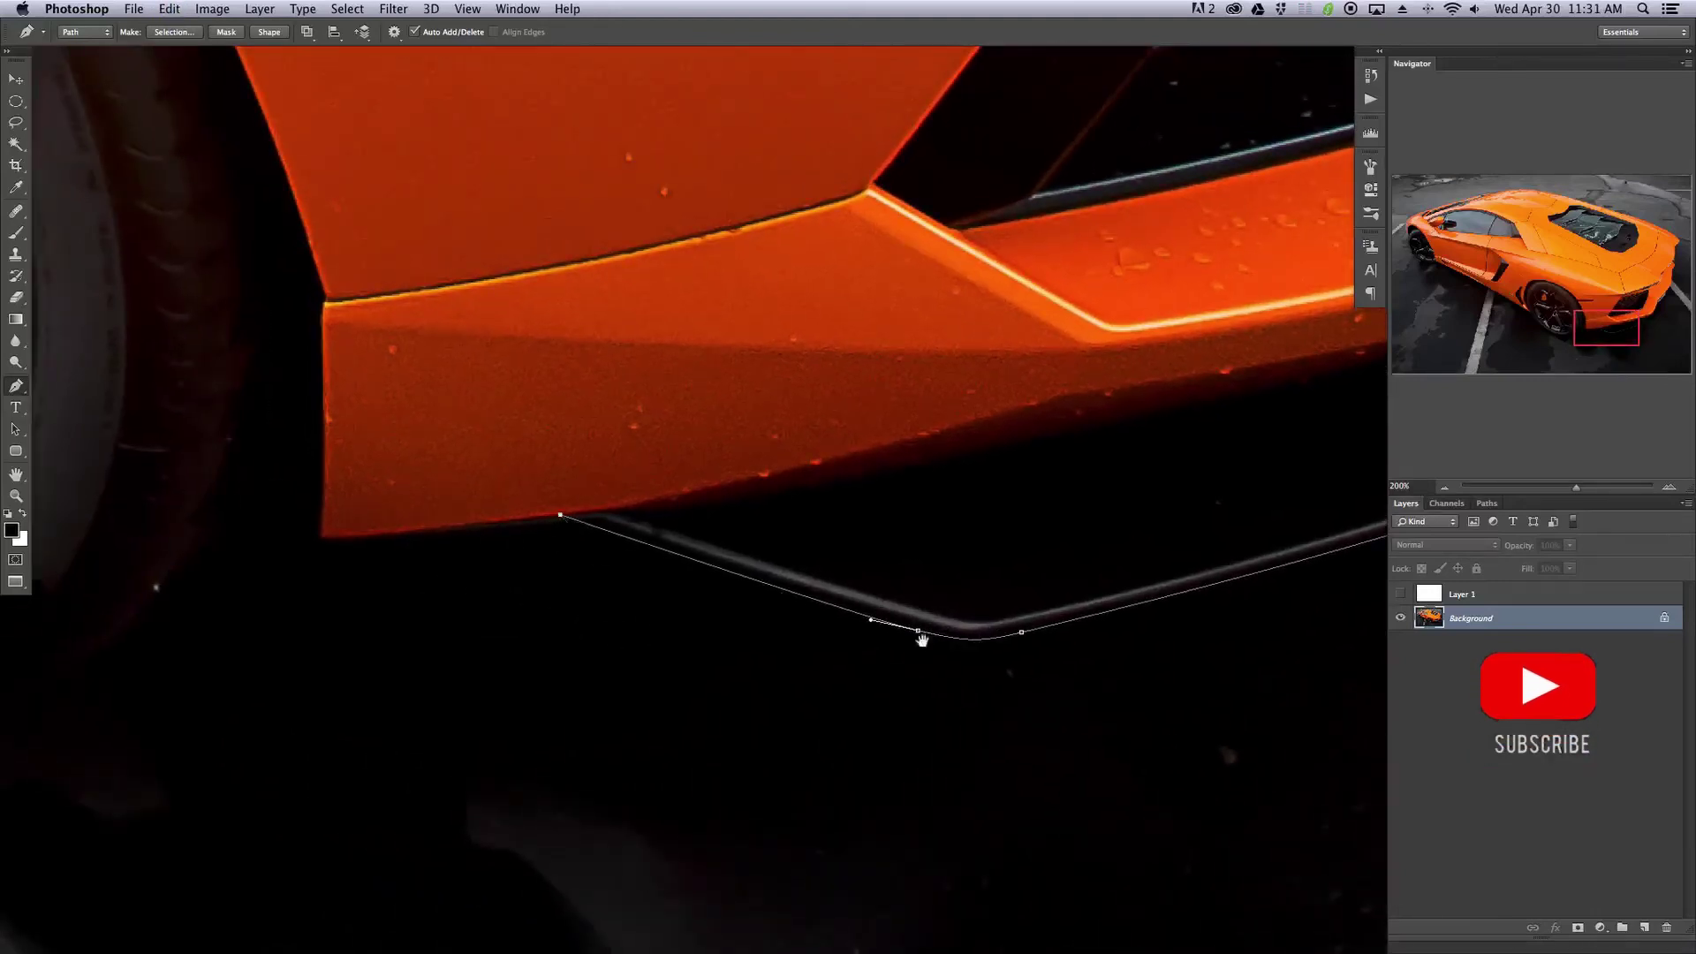
- Refine the direction handles of the anchors at the diffuser's two lower corners so the path hugs its edge
scroll(920, 636, right, 15)
scroll(919, 636, up, 3)
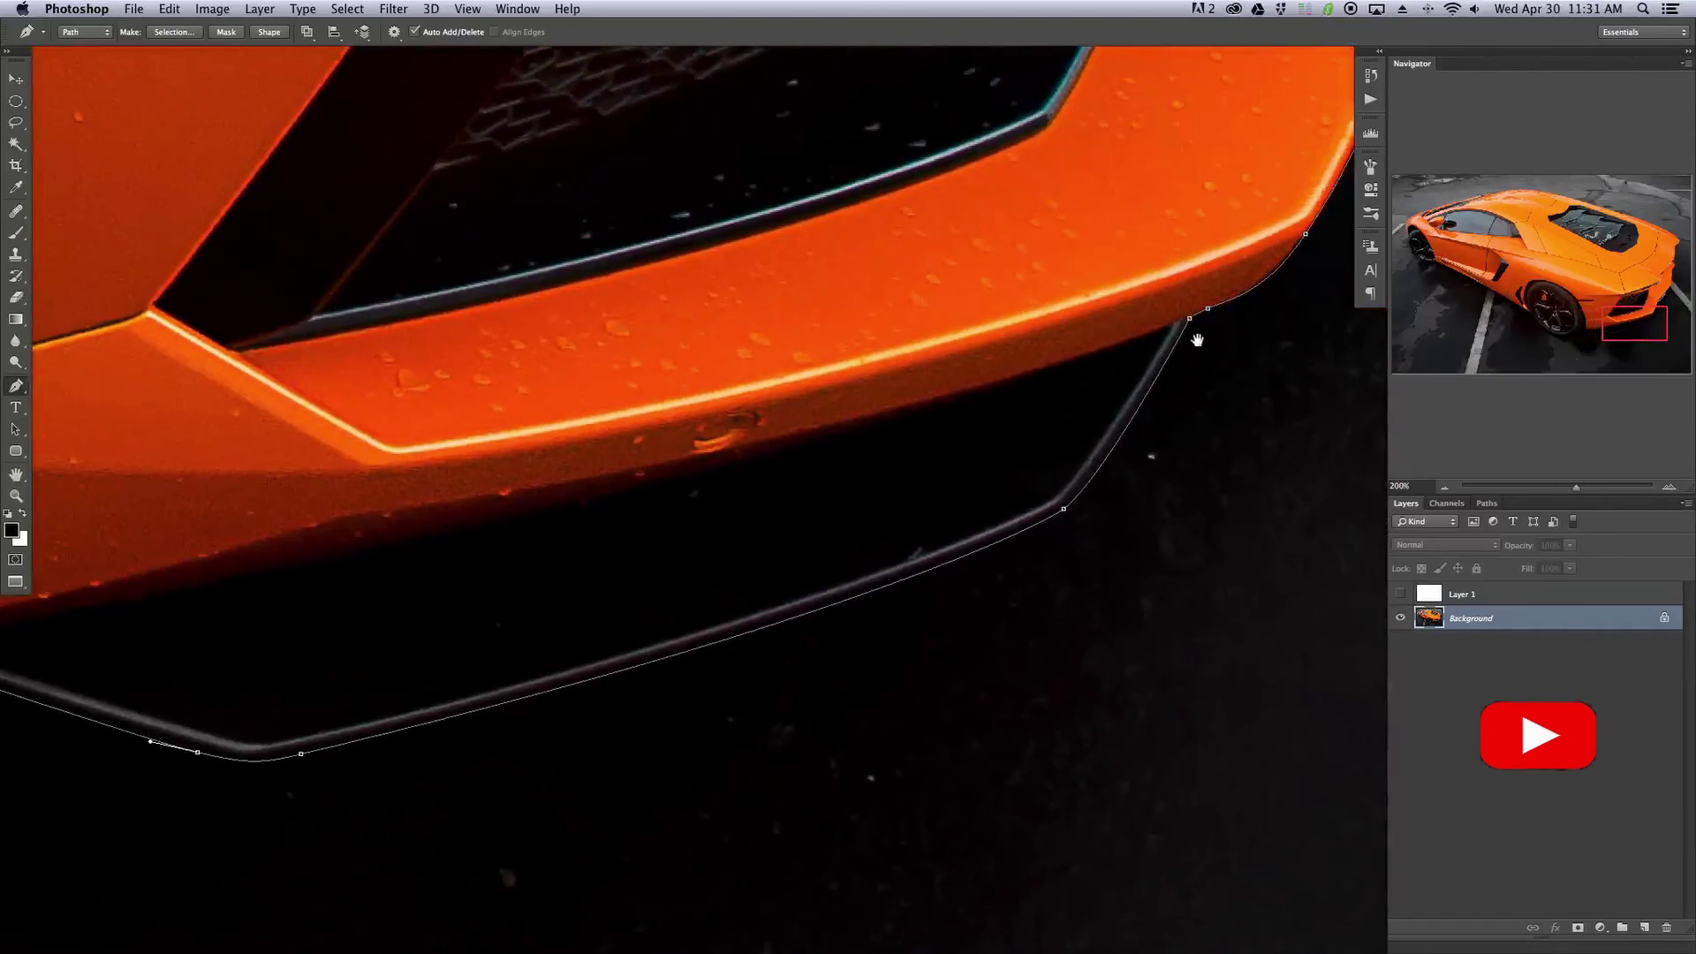
drag(1189, 319, 1192, 317)
drag(530, 753, 678, 717)
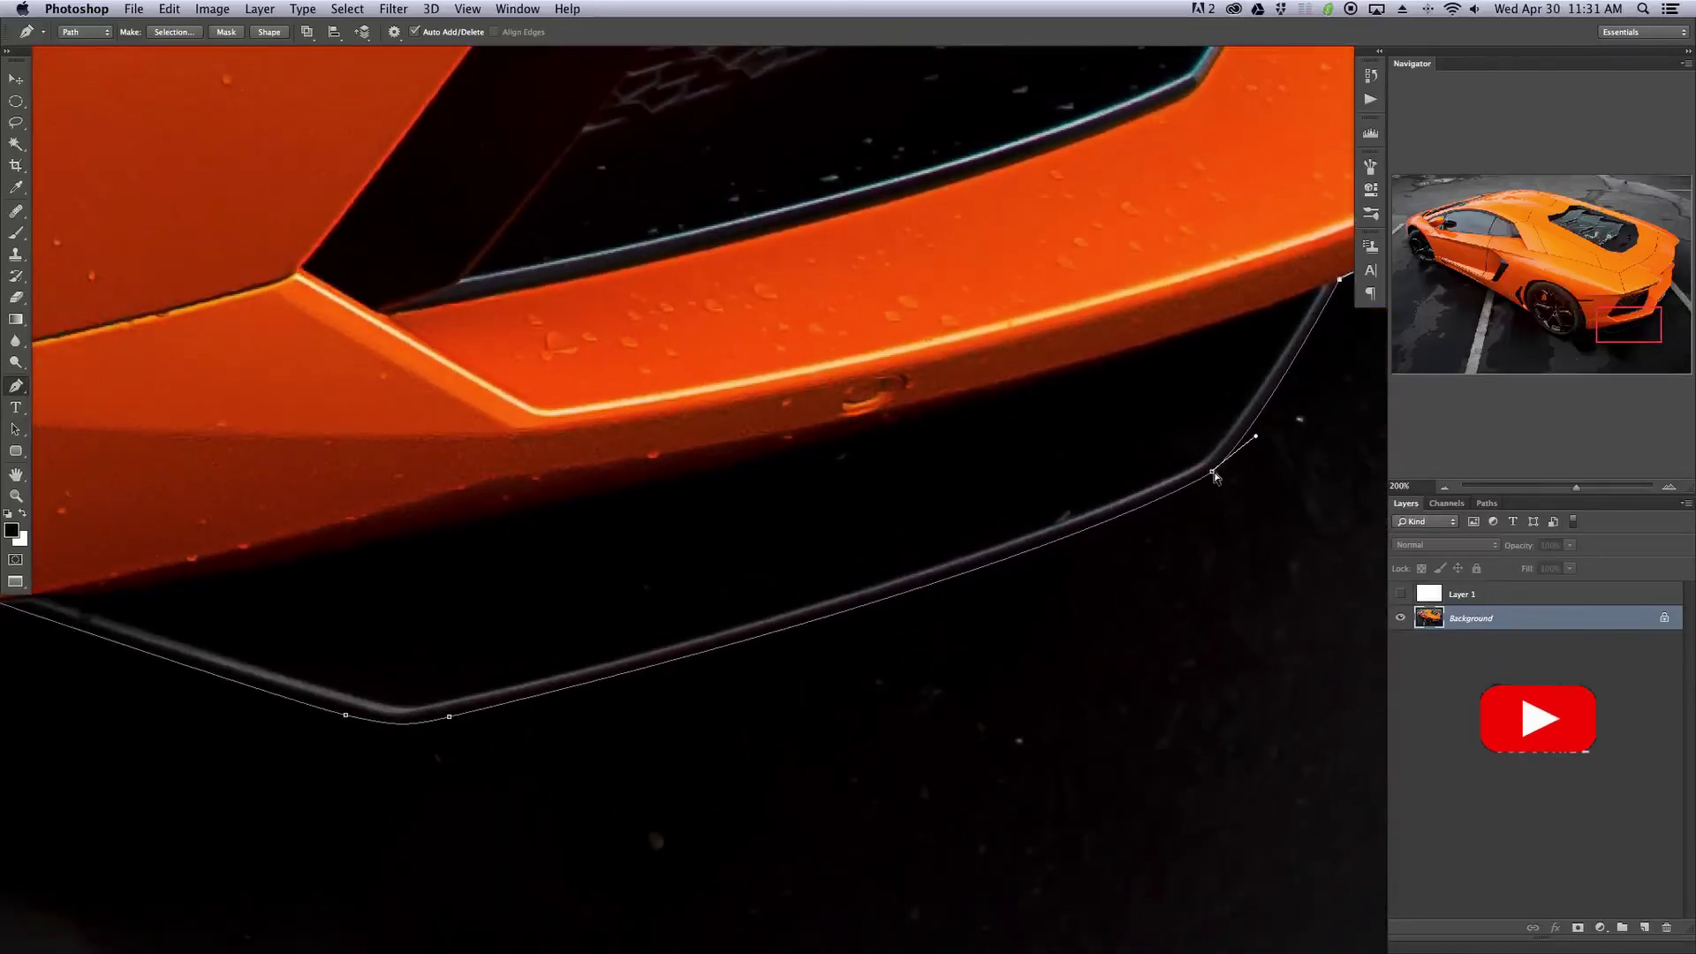
click(1214, 475)
drag(1199, 486, 1188, 491)
drag(457, 688, 820, 706)
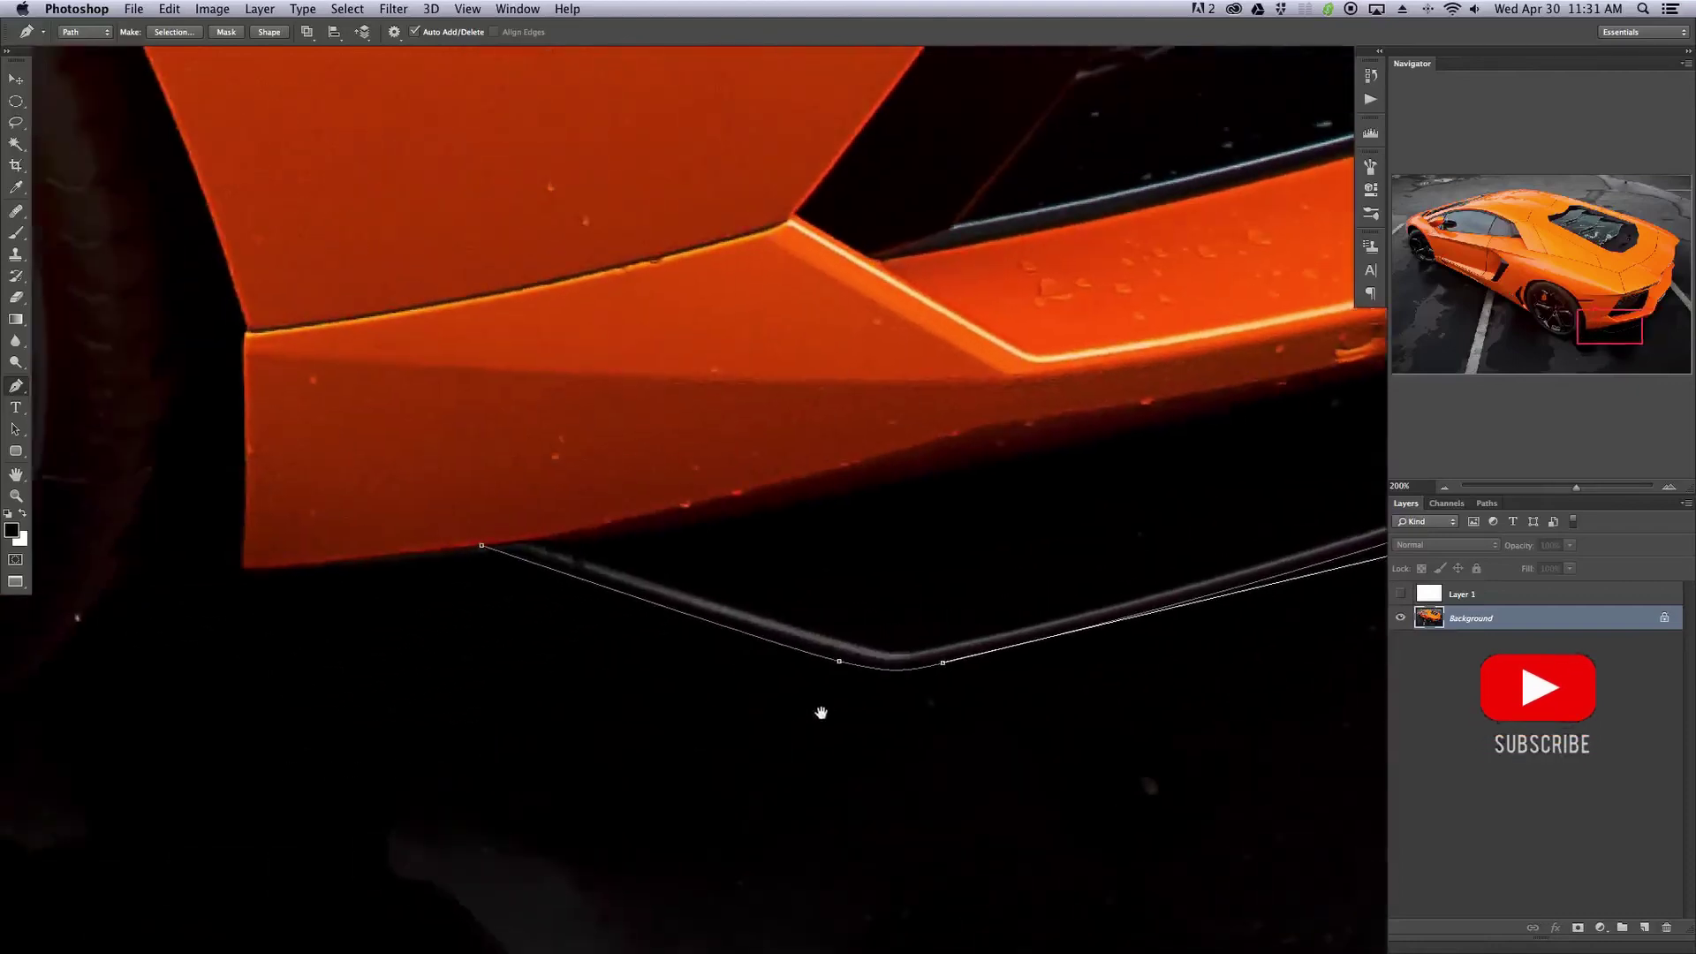
drag(944, 669, 938, 669)
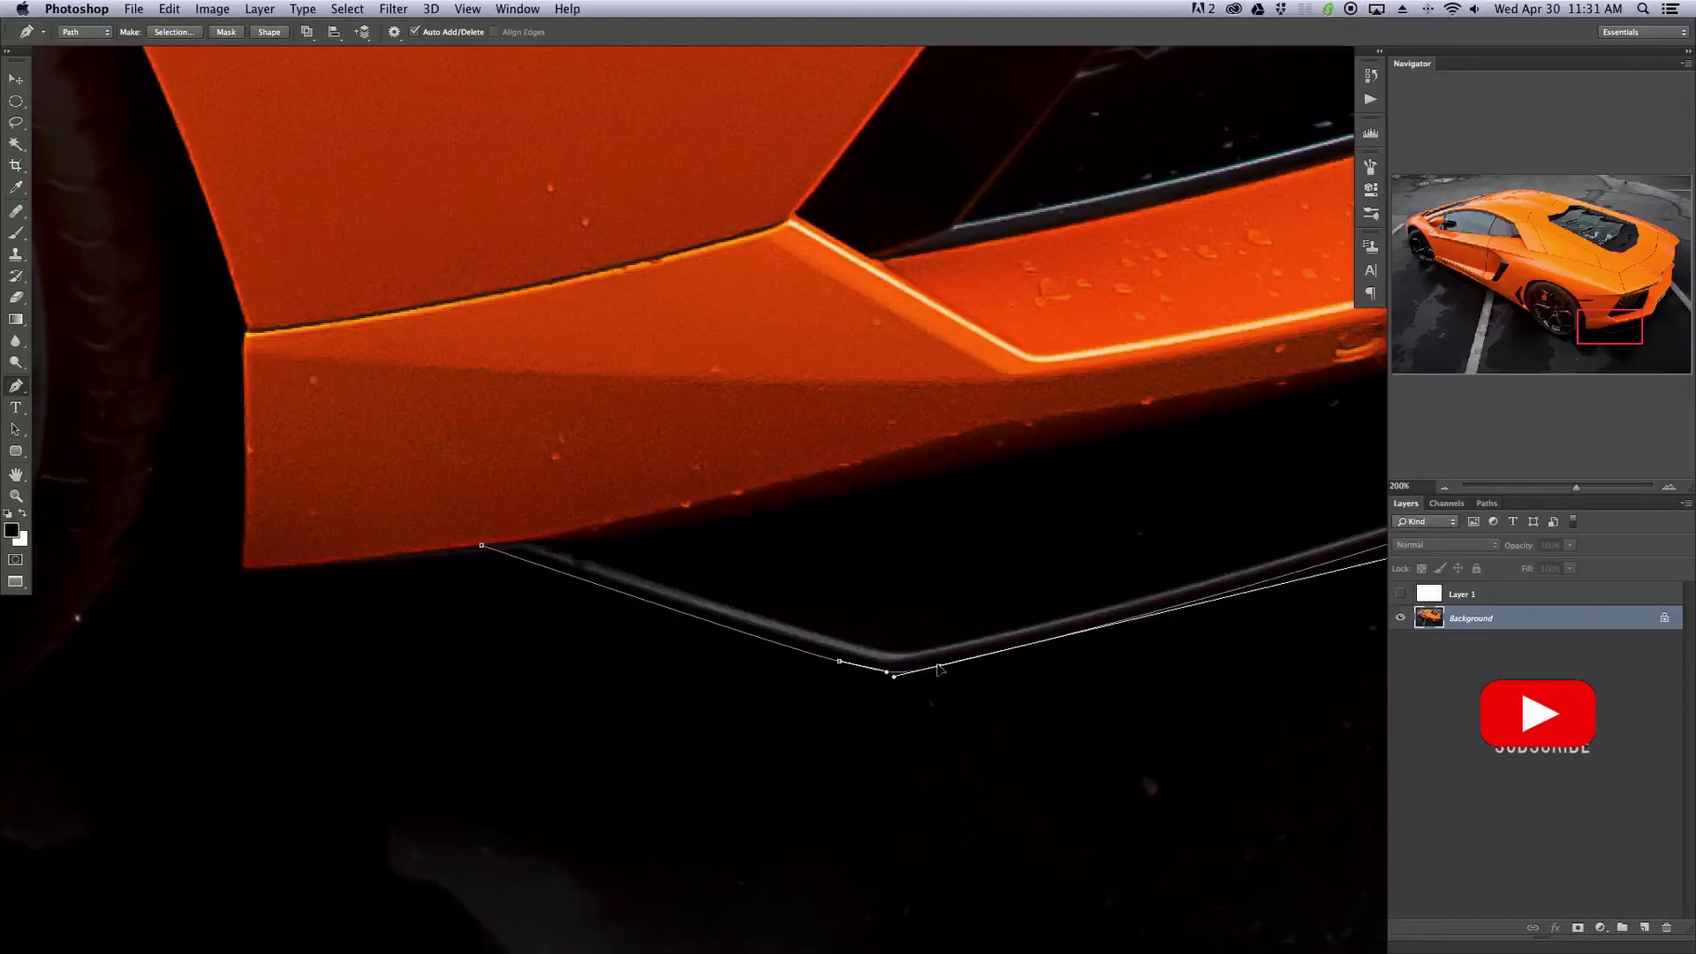
super+click(858, 683)
- Add a curved anchor at the bumper's lower corner beside the rear wheel, and shorten its outgoing handle toward the vertical edge
drag(503, 638, 1060, 686)
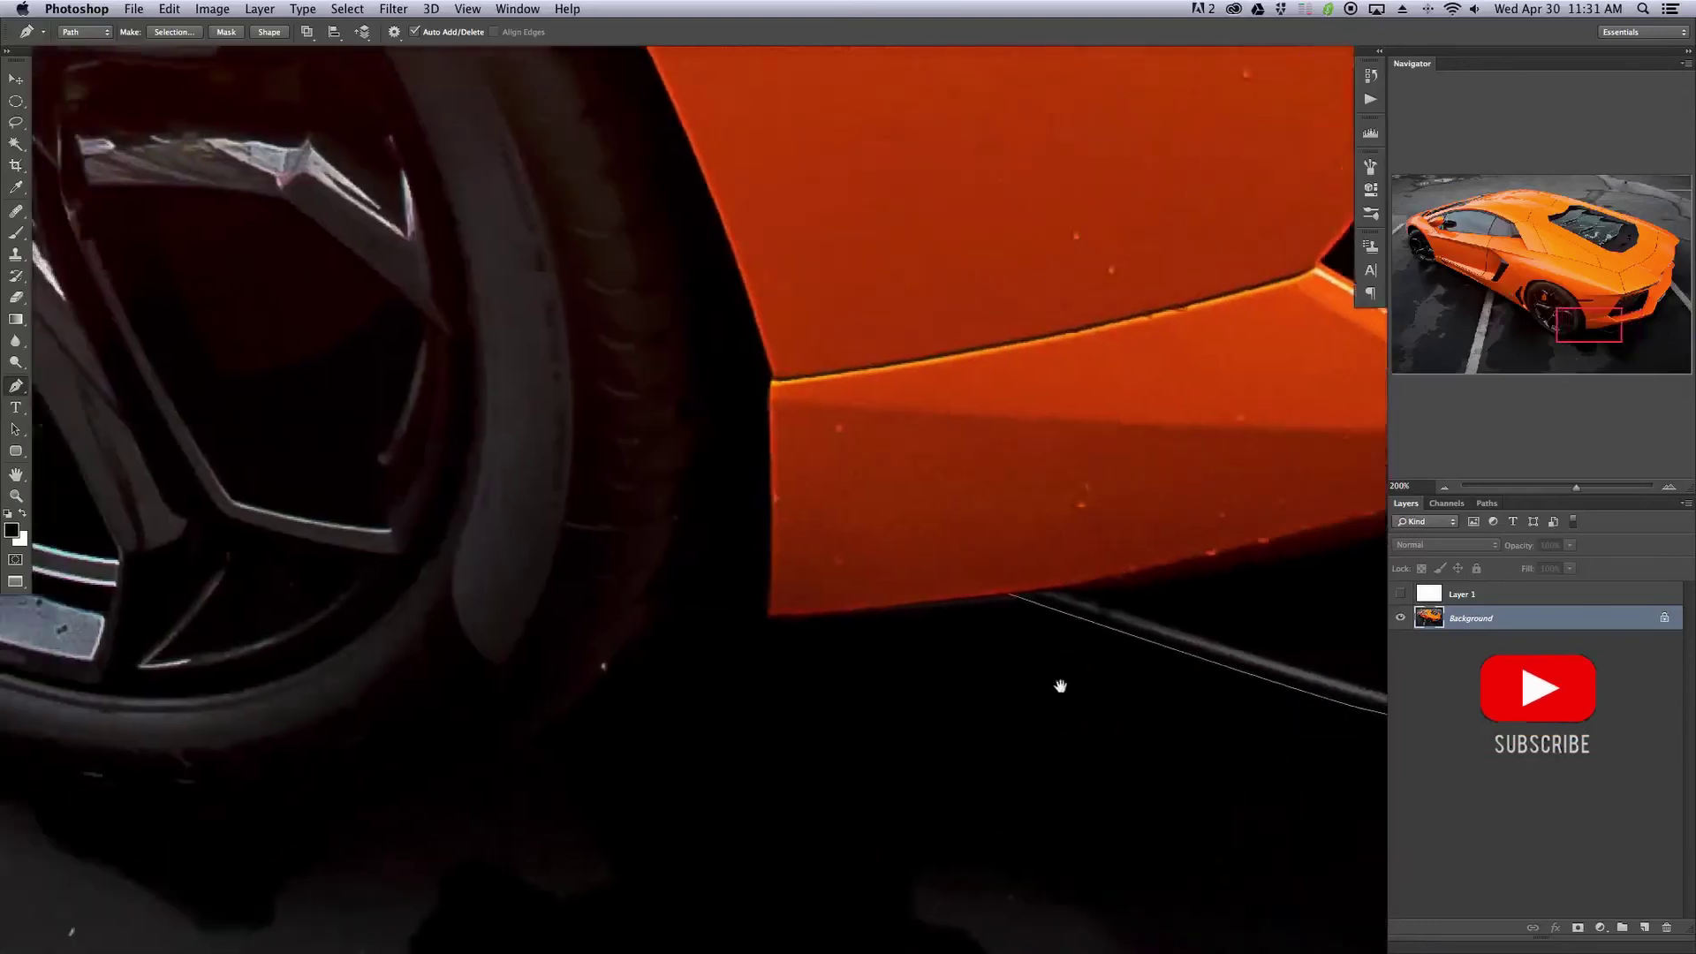
click(1025, 593)
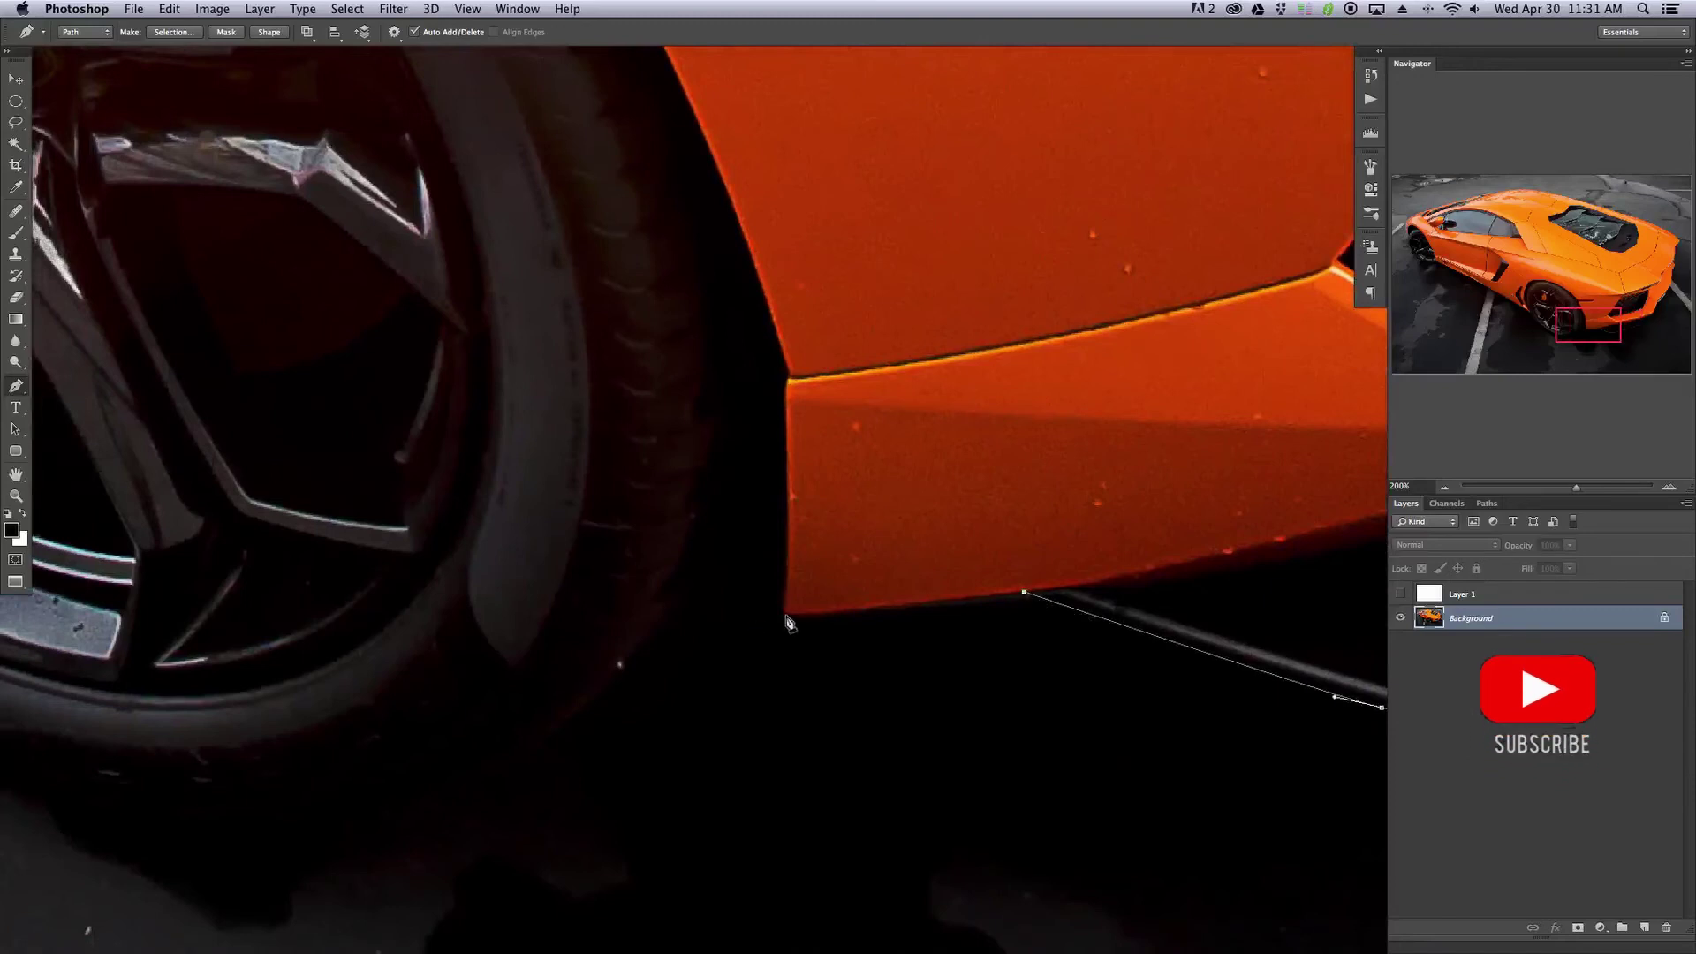
drag(785, 614, 690, 614)
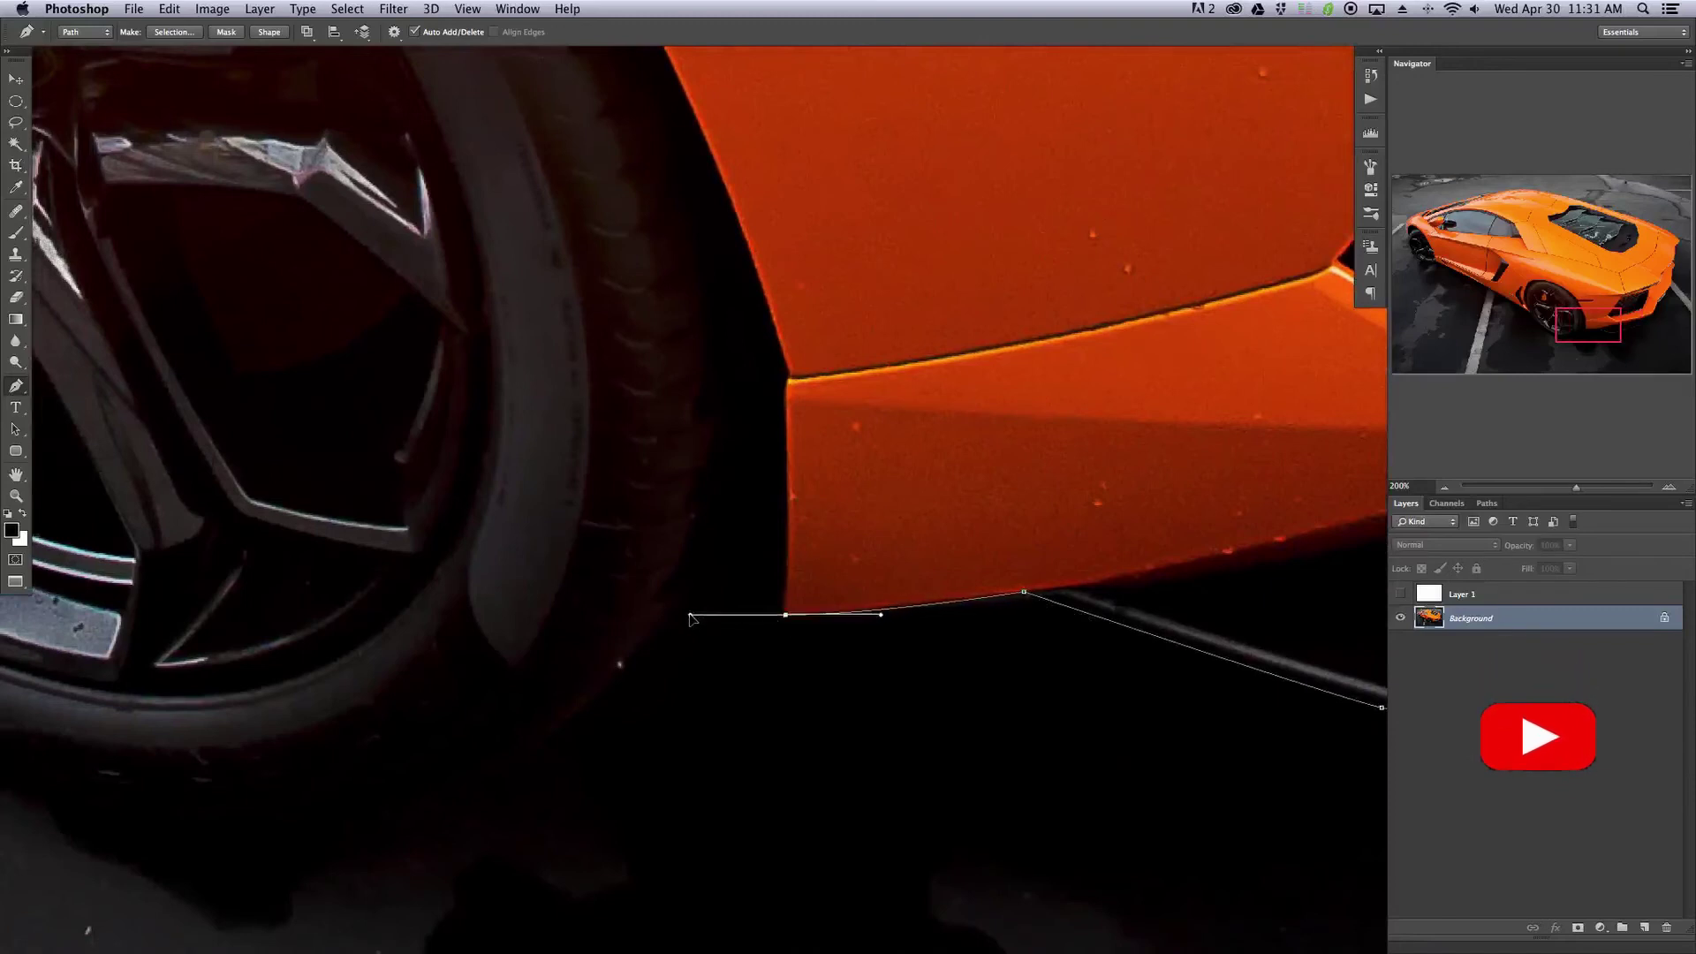
alt+click(786, 611)
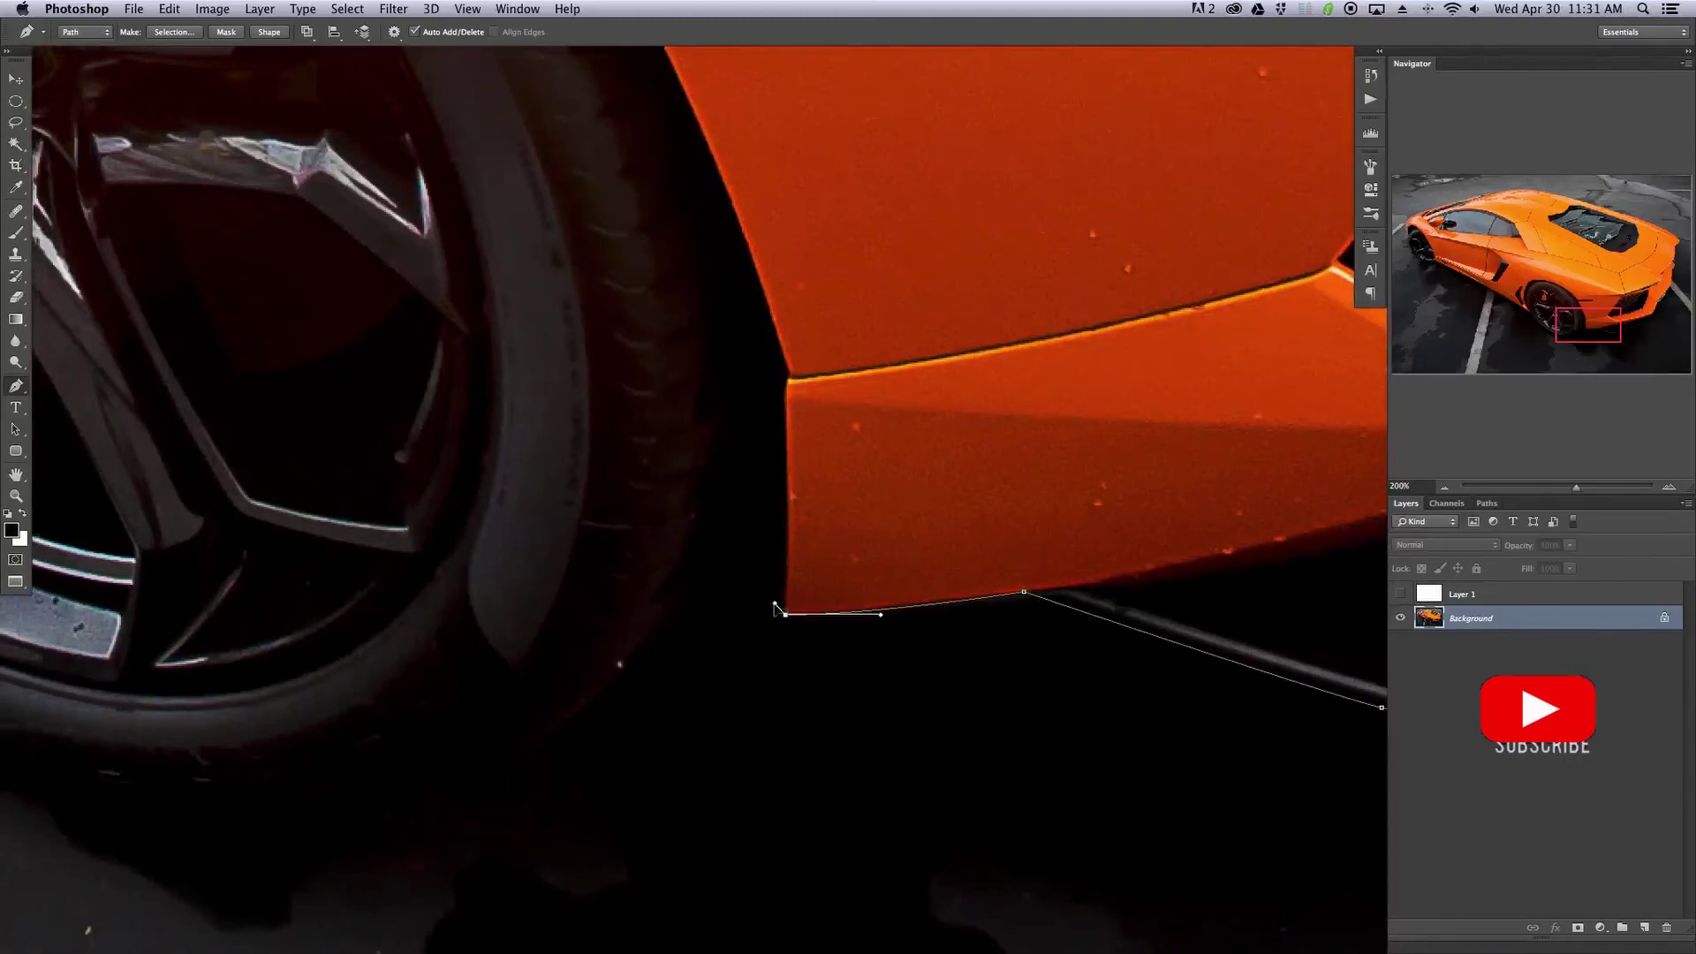
key(super+minus)
key(super+plus)
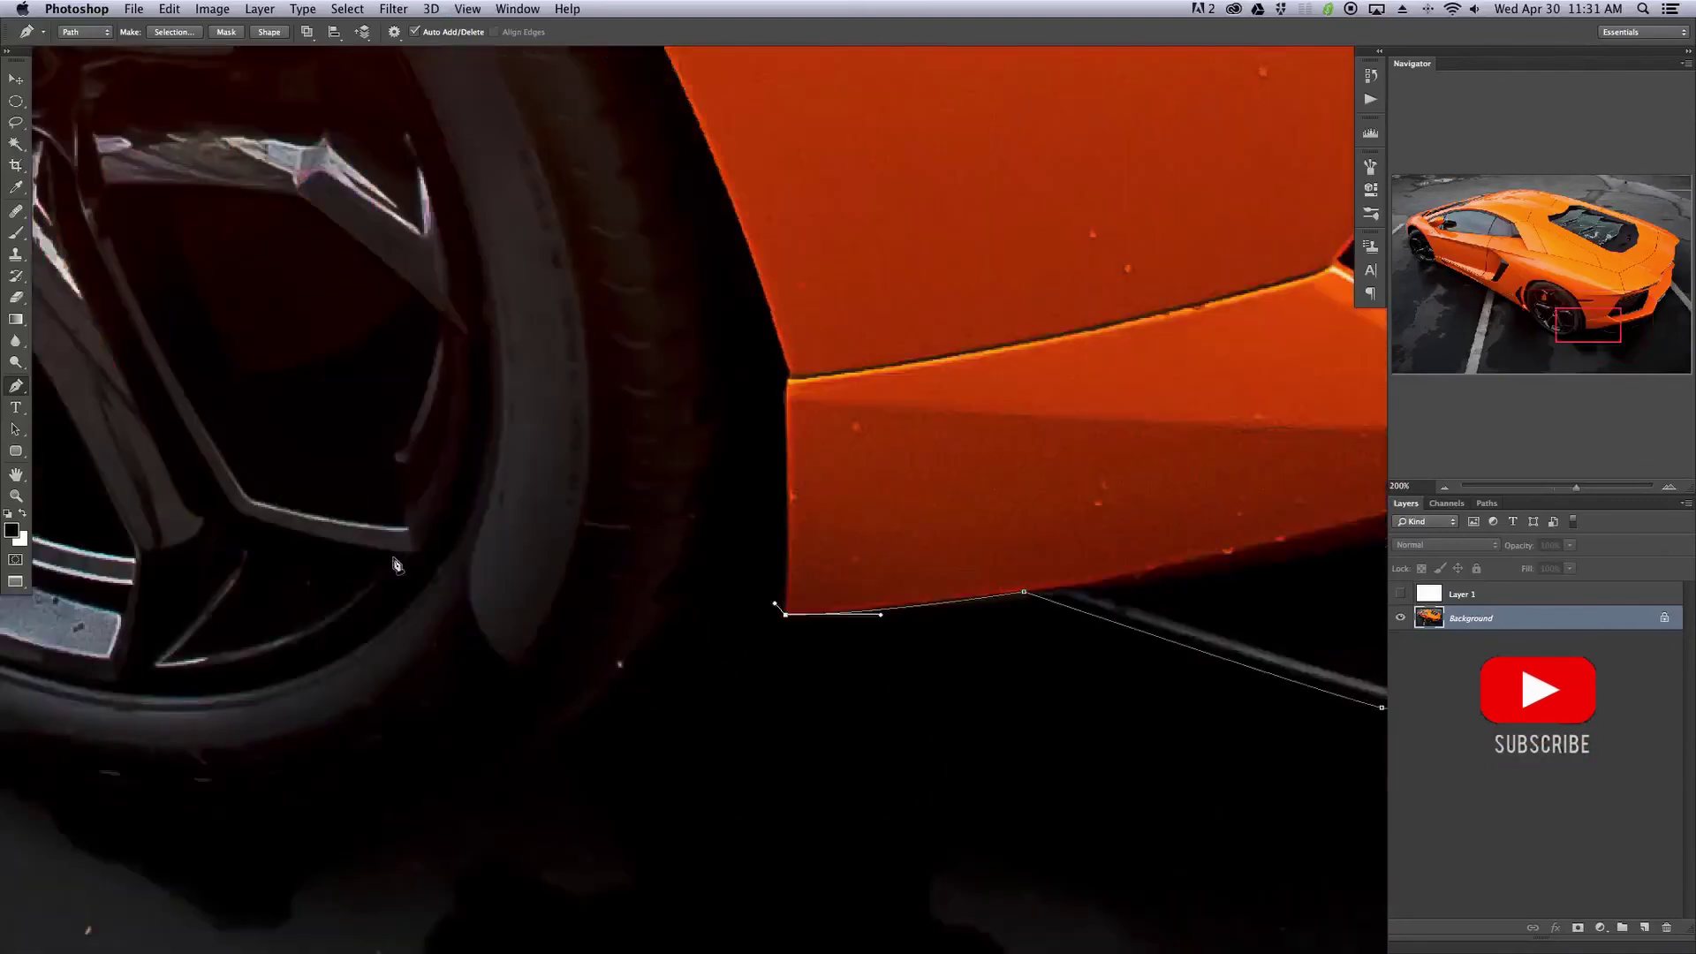
- Trace up the bumper's edge with an anchor at the panel seam and a curved anchor where the wheel arch meets the tire
drag(842, 660, 1038, 591)
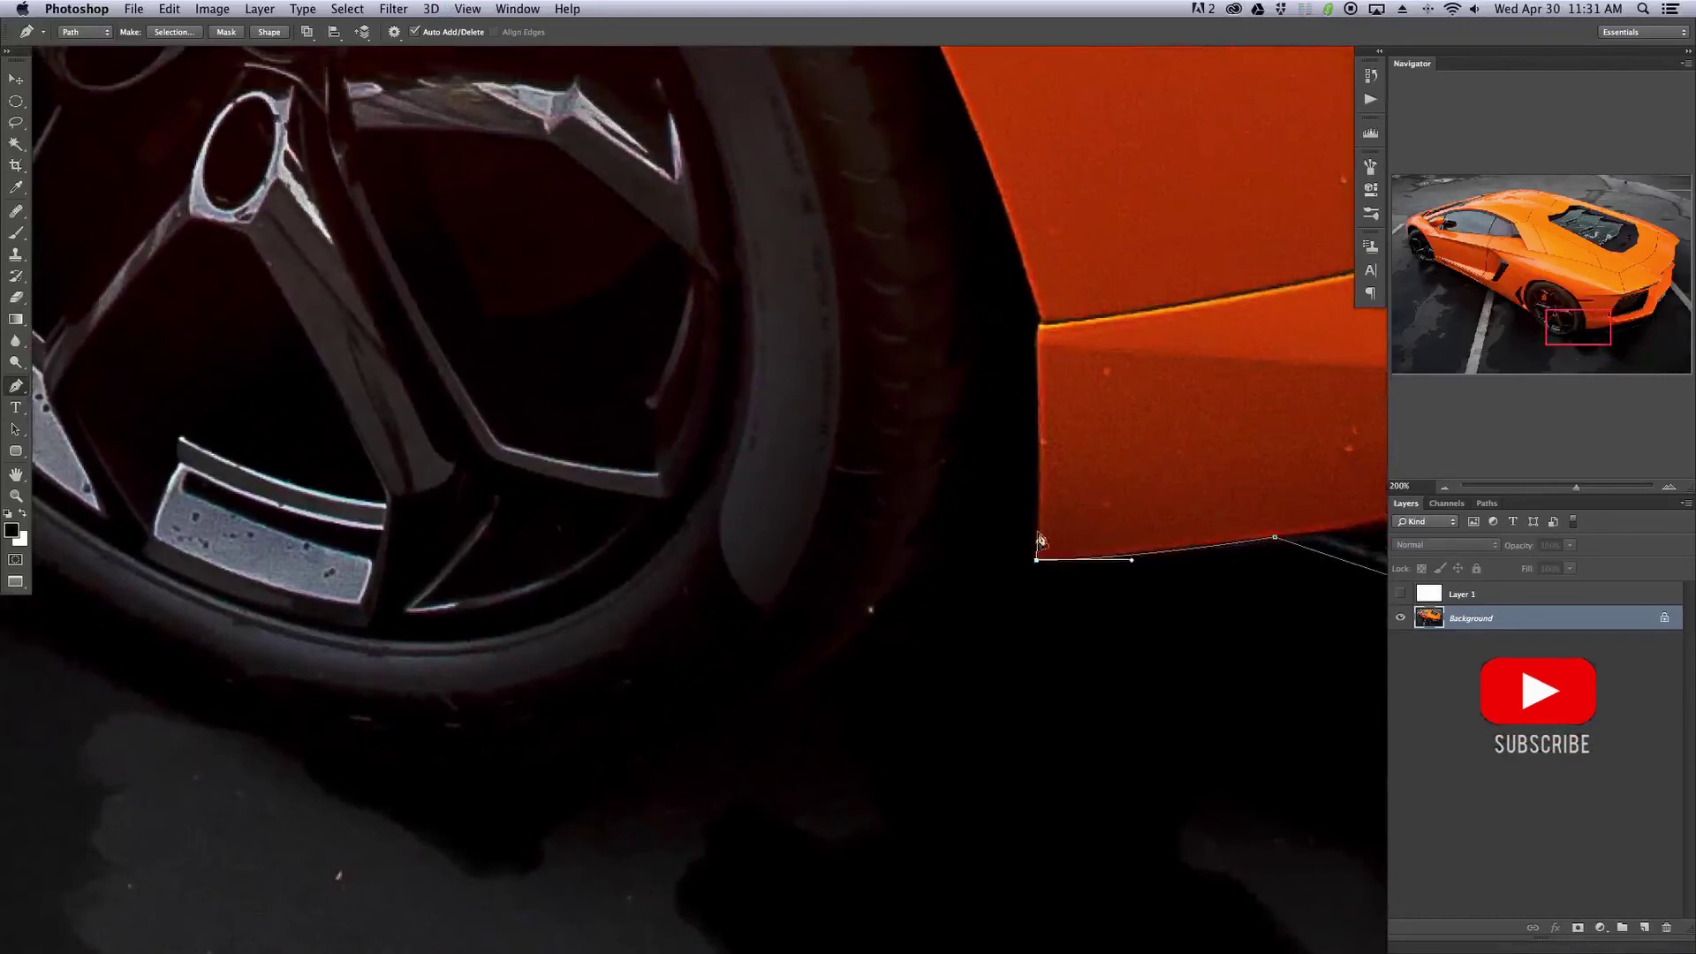
click(1038, 328)
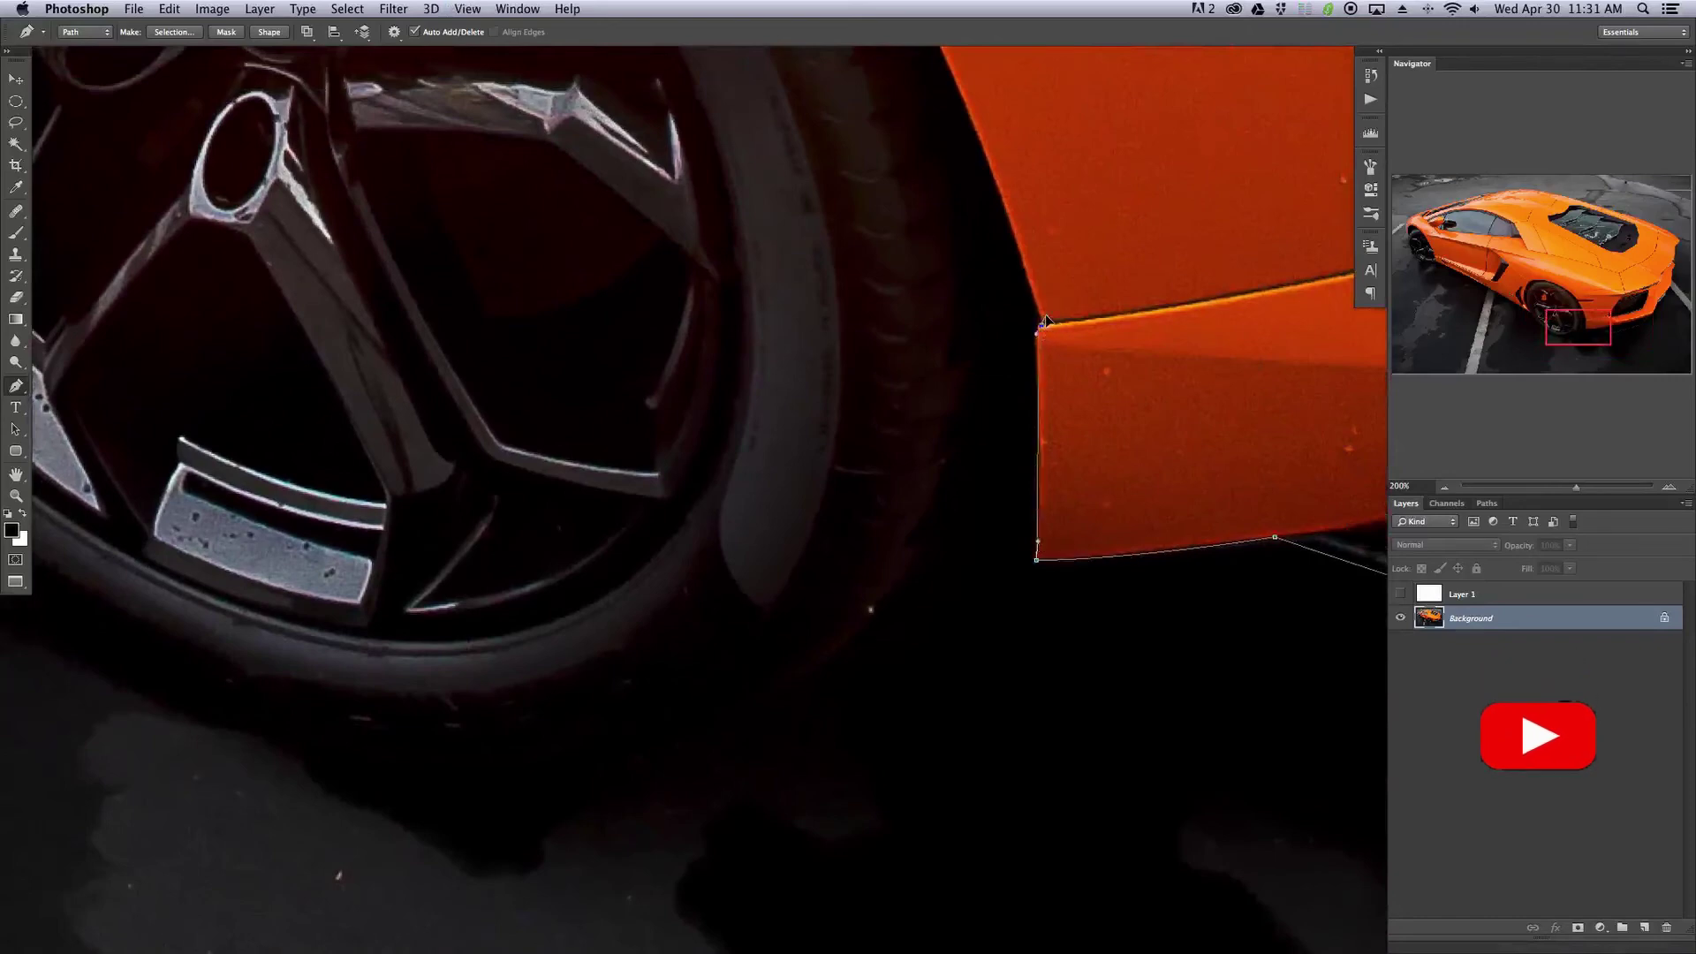
drag(955, 350, 970, 656)
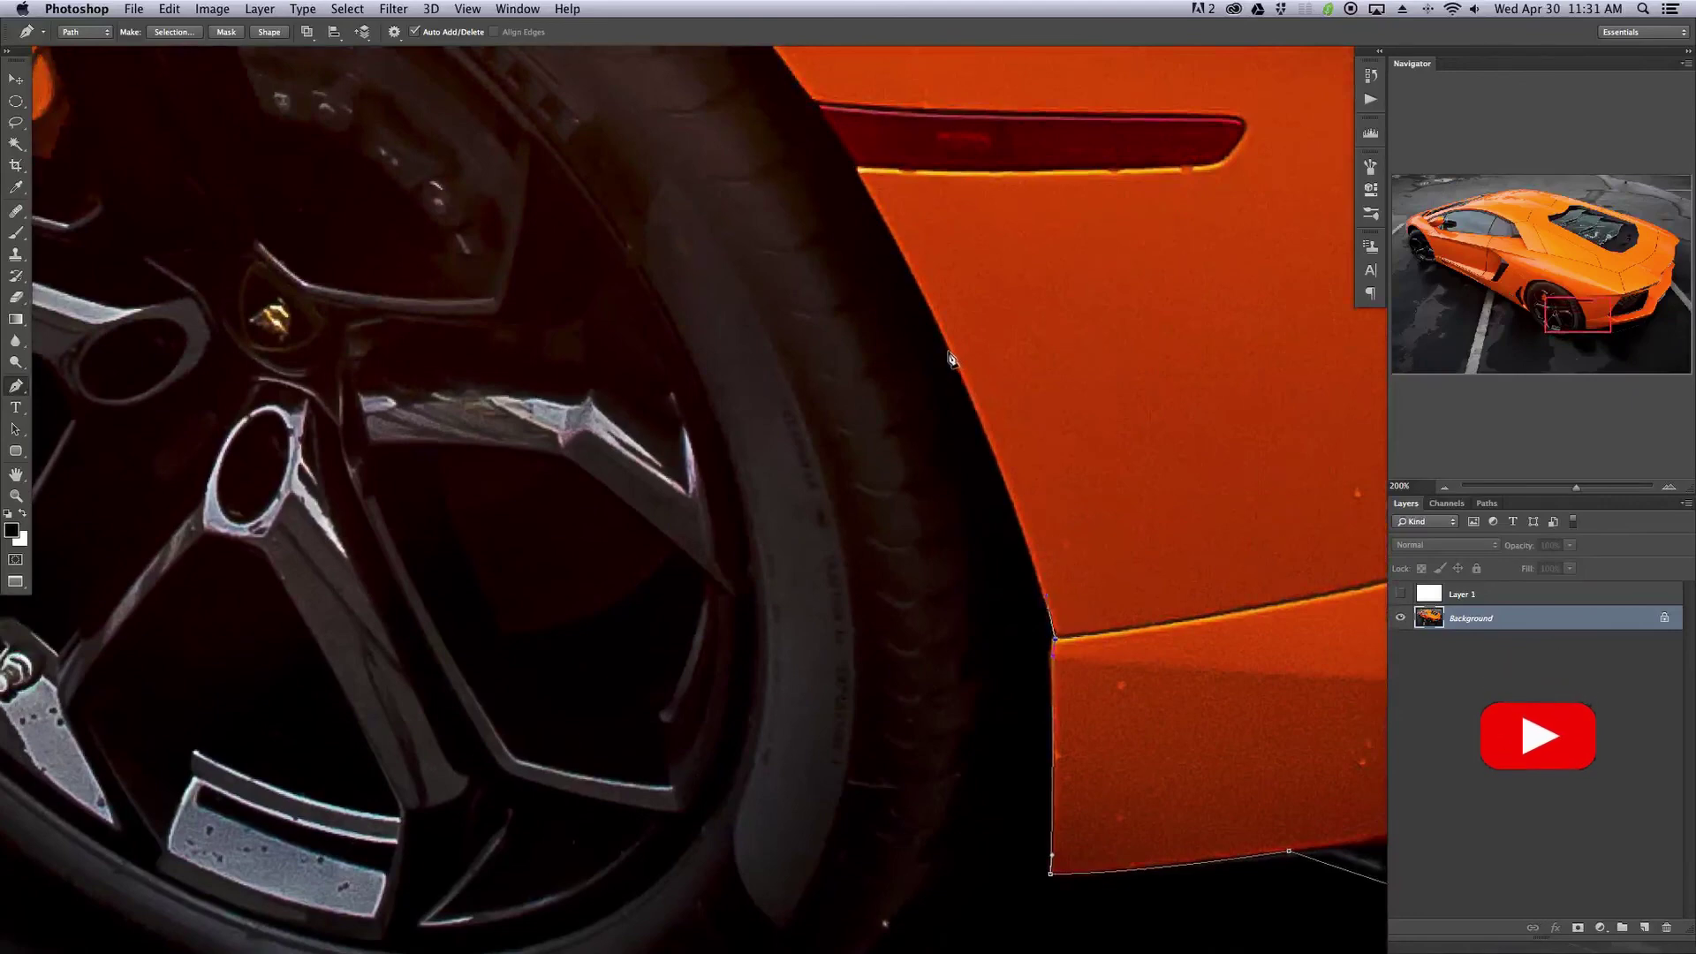
drag(950, 354, 1003, 460)
scroll(927, 300, down, 6)
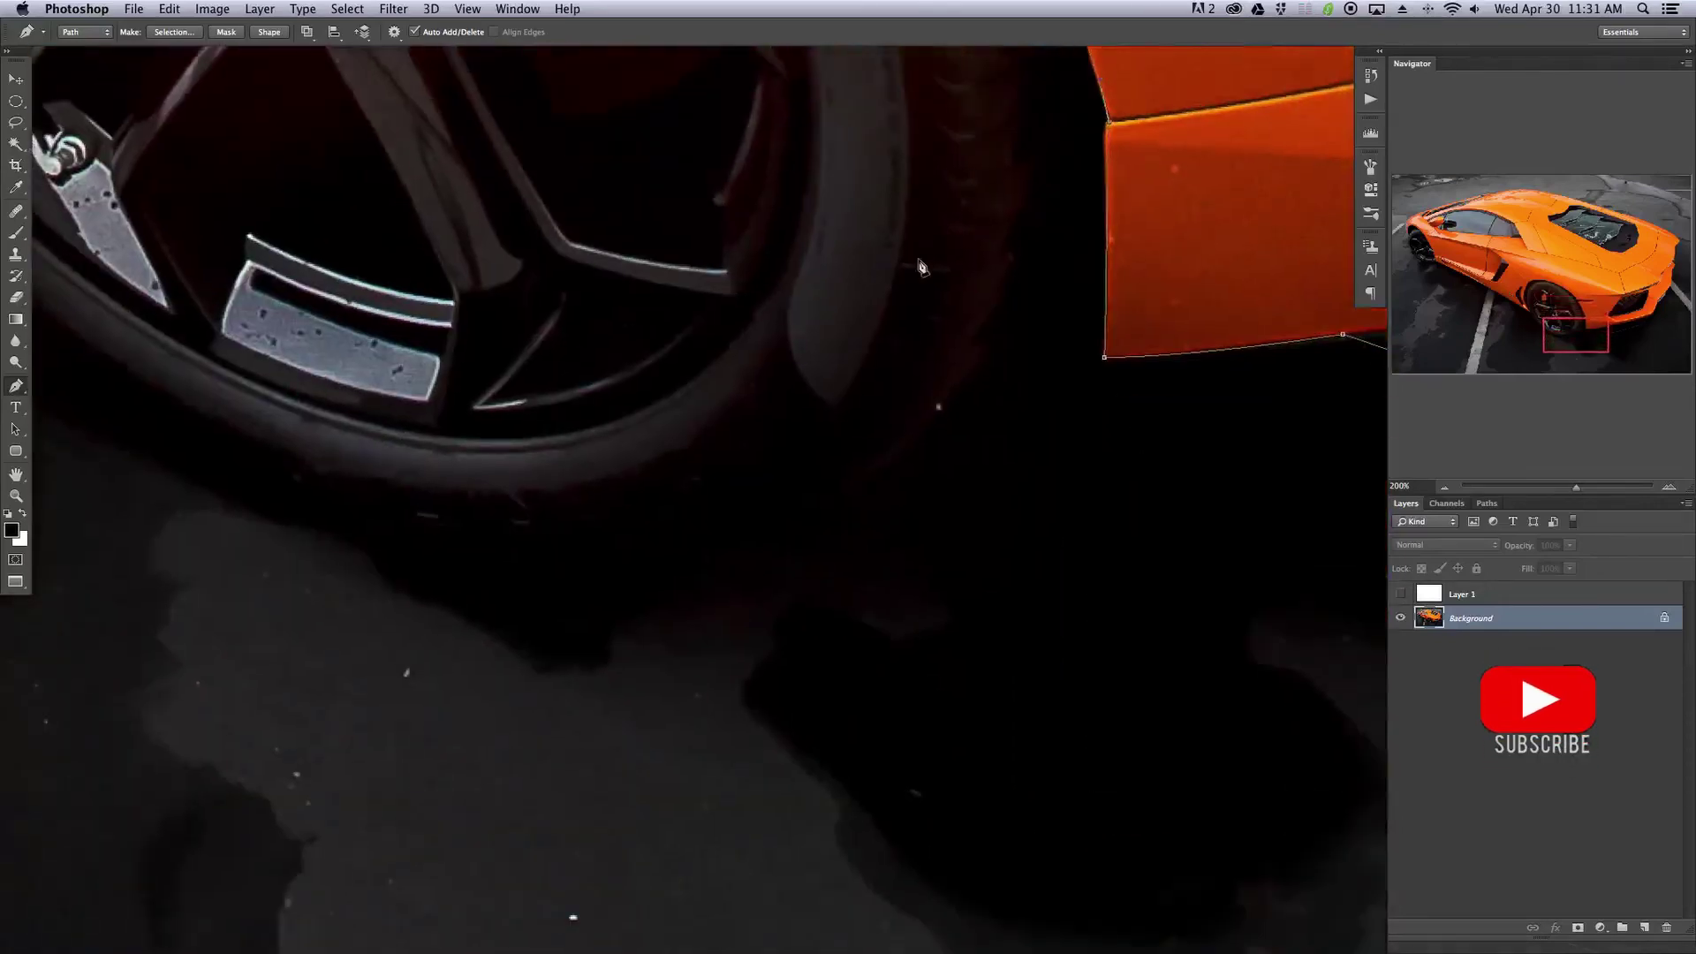
- Trace around the bottom of the rear tire with two curved anchors, adjusting the handles and anchor position to fit the rubber
key(super+minus)
scroll(792, 493, up, 3)
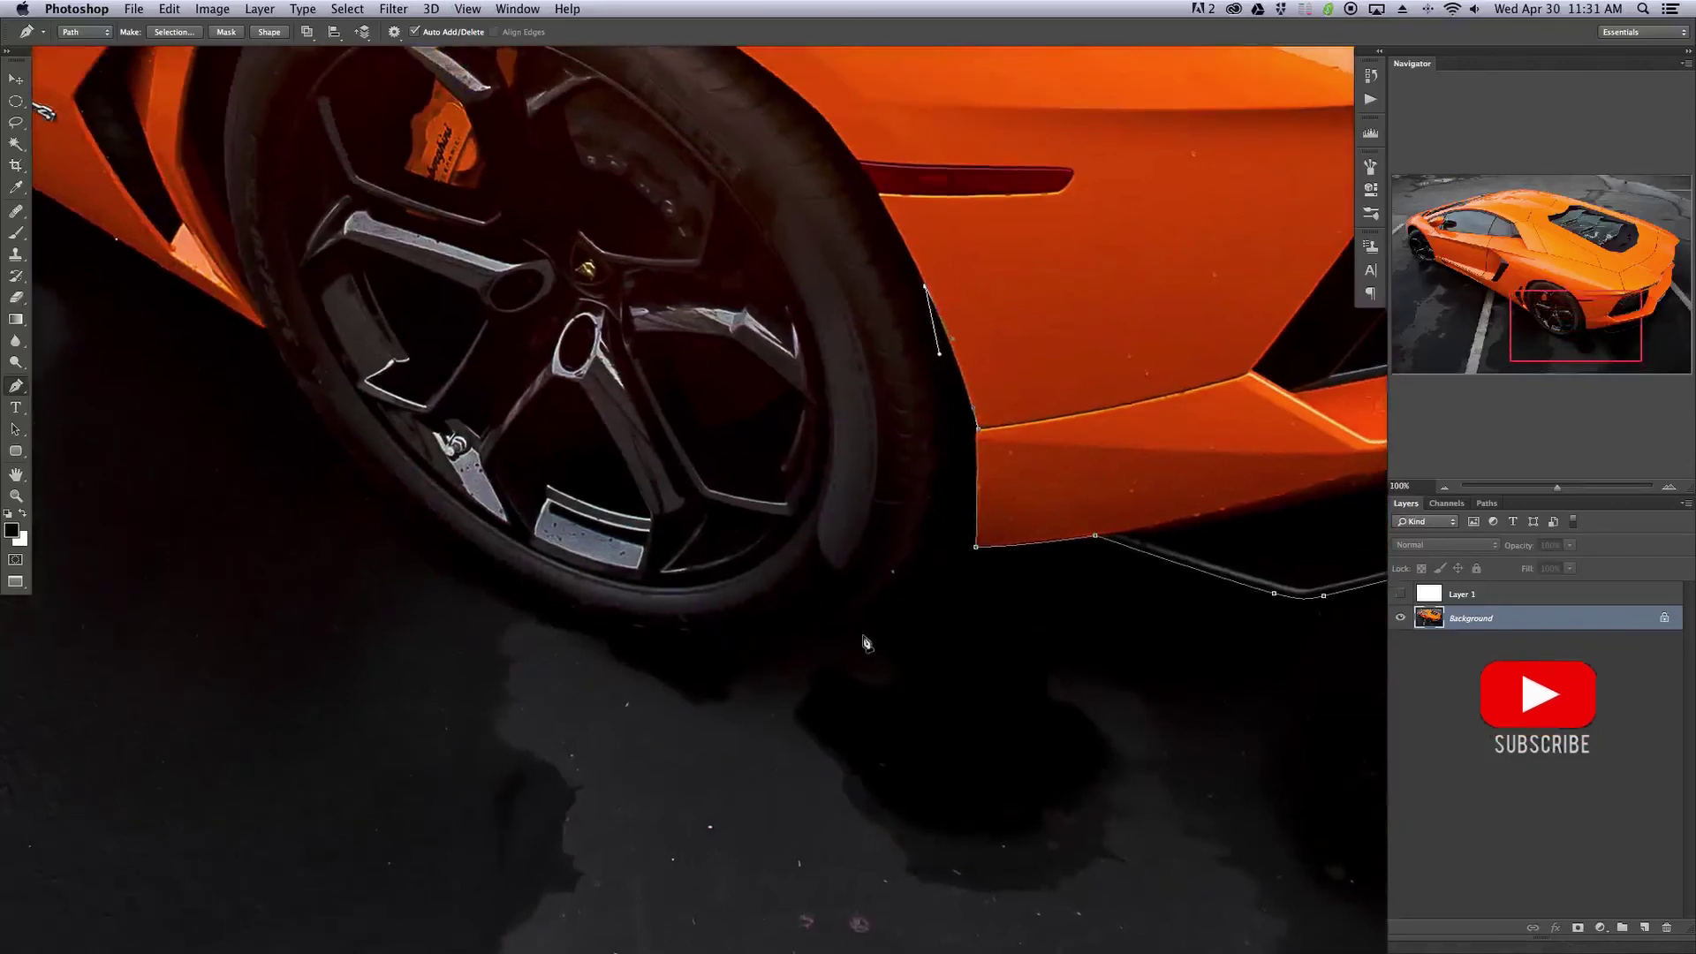
drag(874, 622, 787, 683)
drag(941, 357, 951, 455)
drag(873, 627, 851, 618)
drag(433, 548, 583, 685)
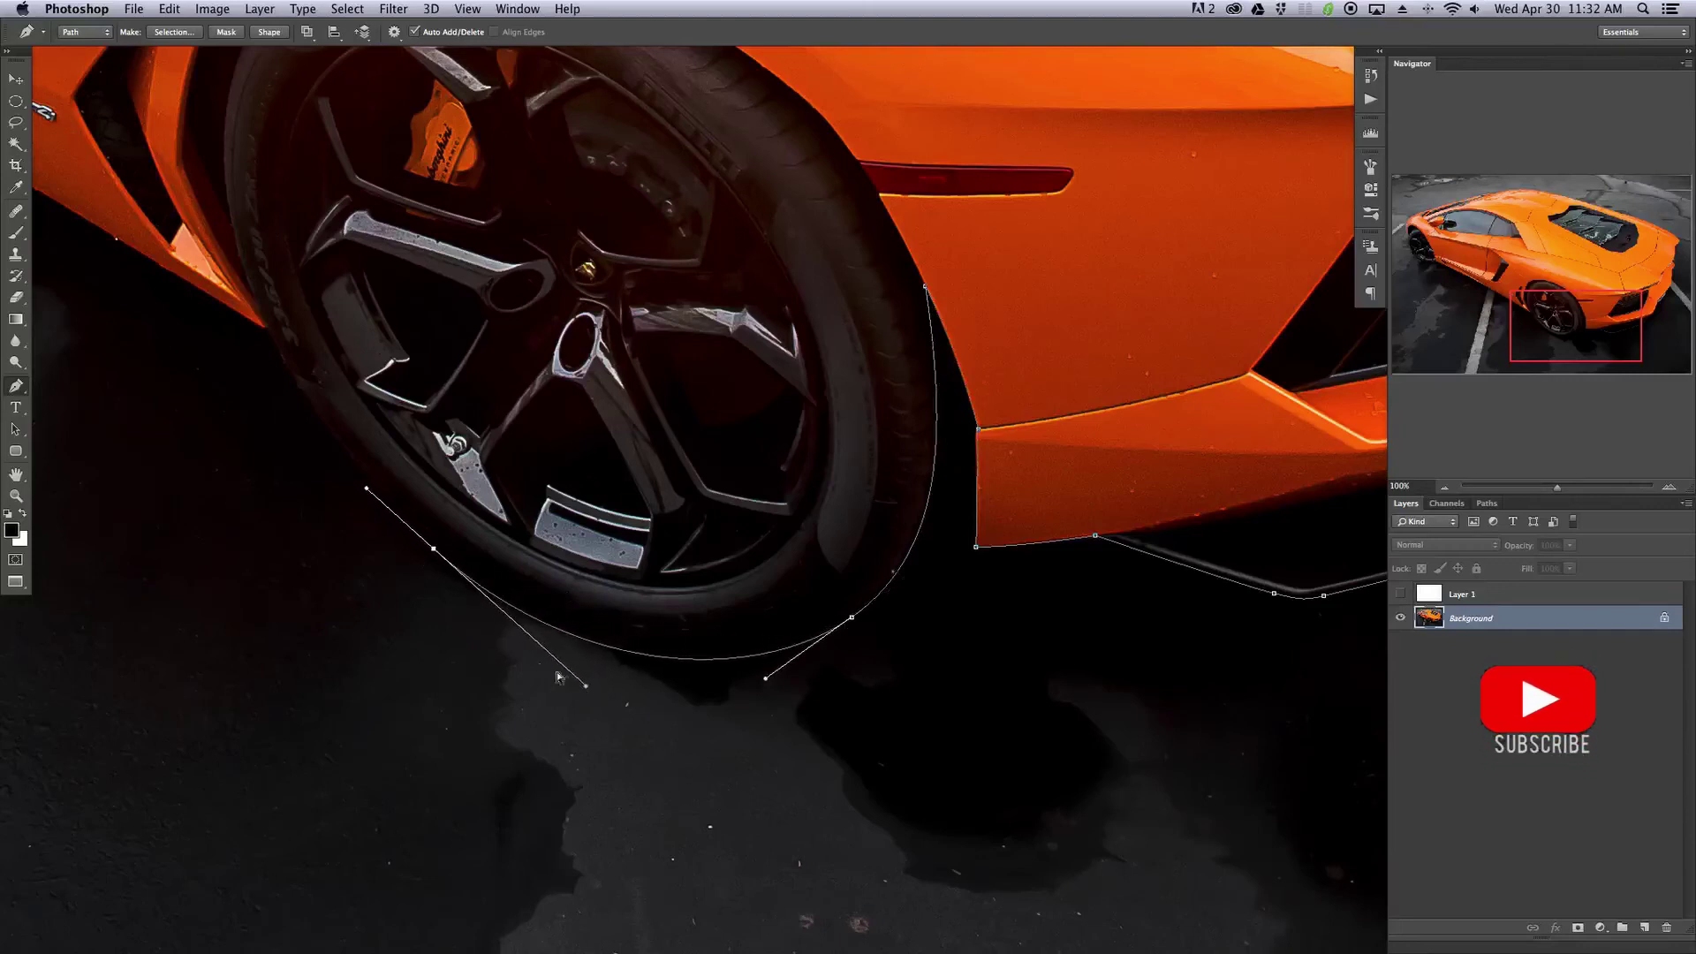
- Add a curved anchor where the rear tire meets the tip of the side sill, and shorten its outgoing handle along the sill
scroll(568, 674, left, 5)
scroll(568, 674, up, 3)
drag(553, 477, 591, 564)
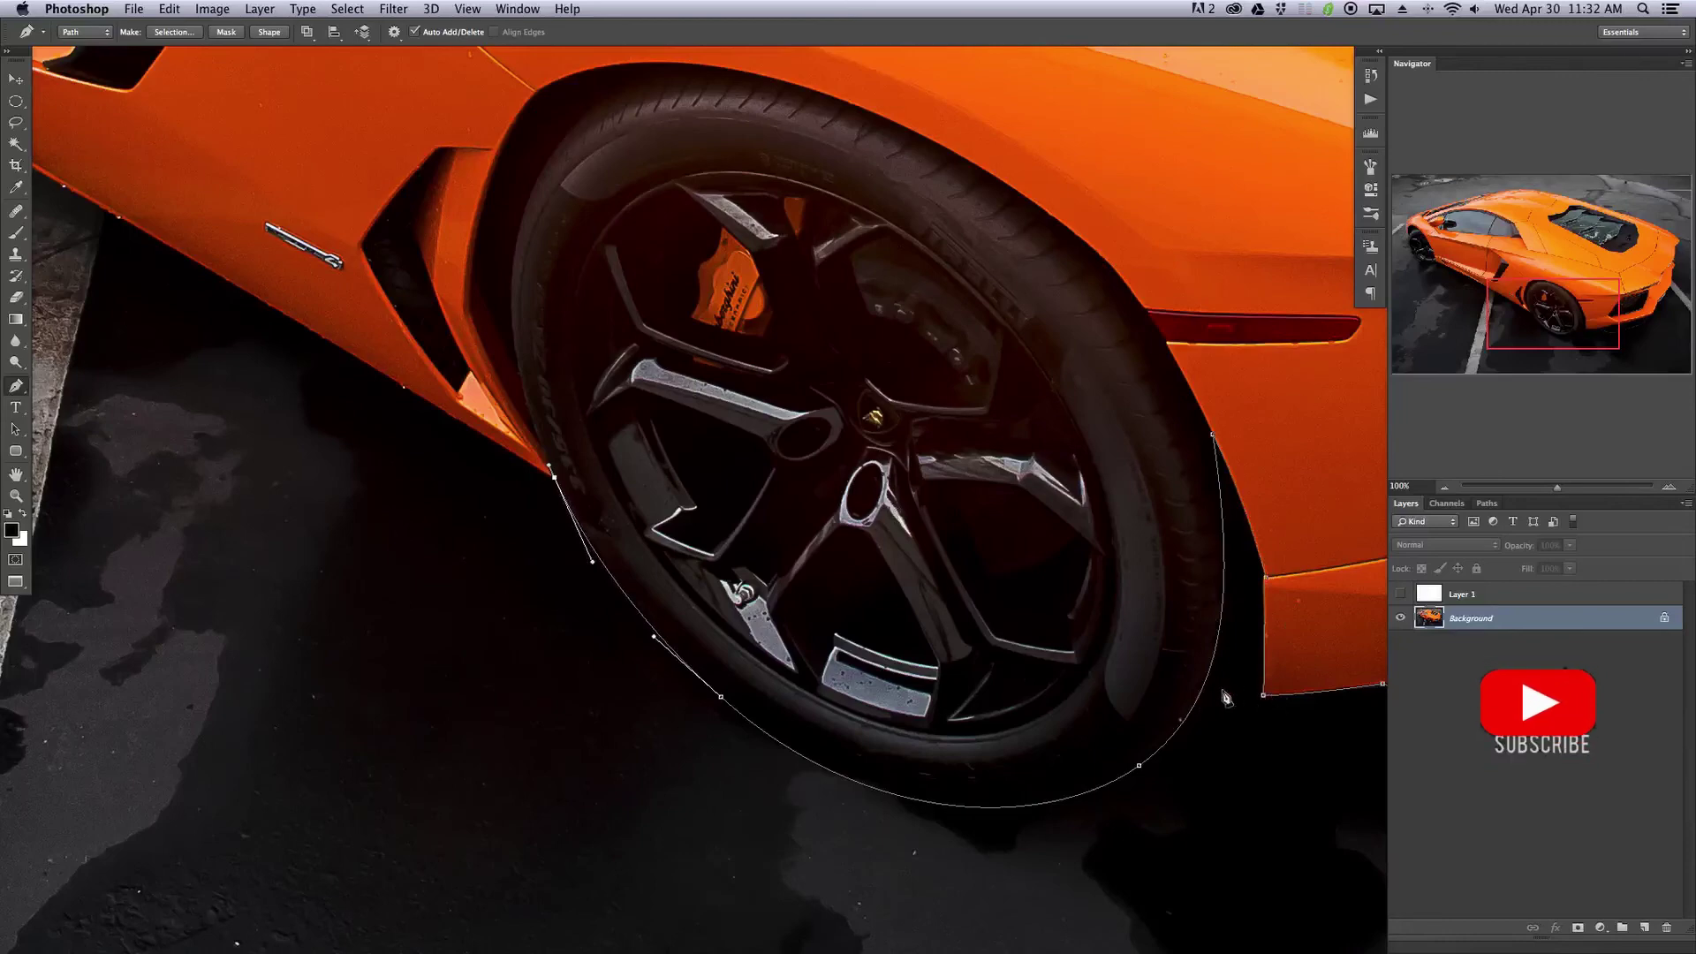
key(super+equal)
drag(312, 497, 1001, 600)
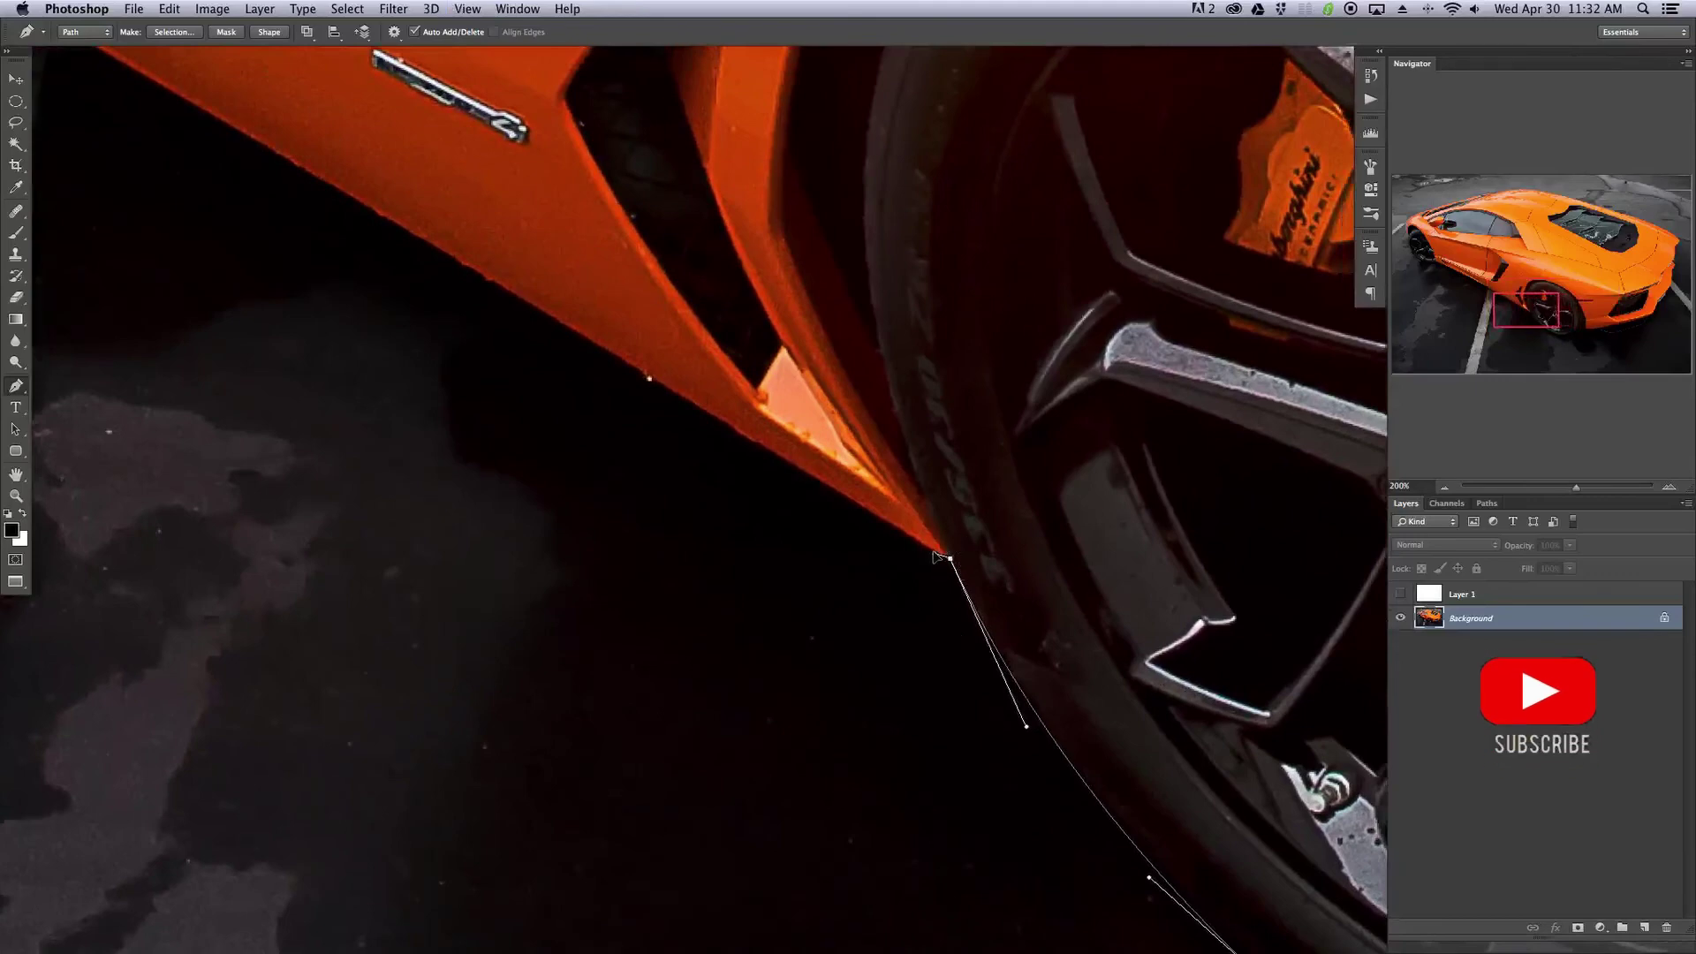
click(951, 557)
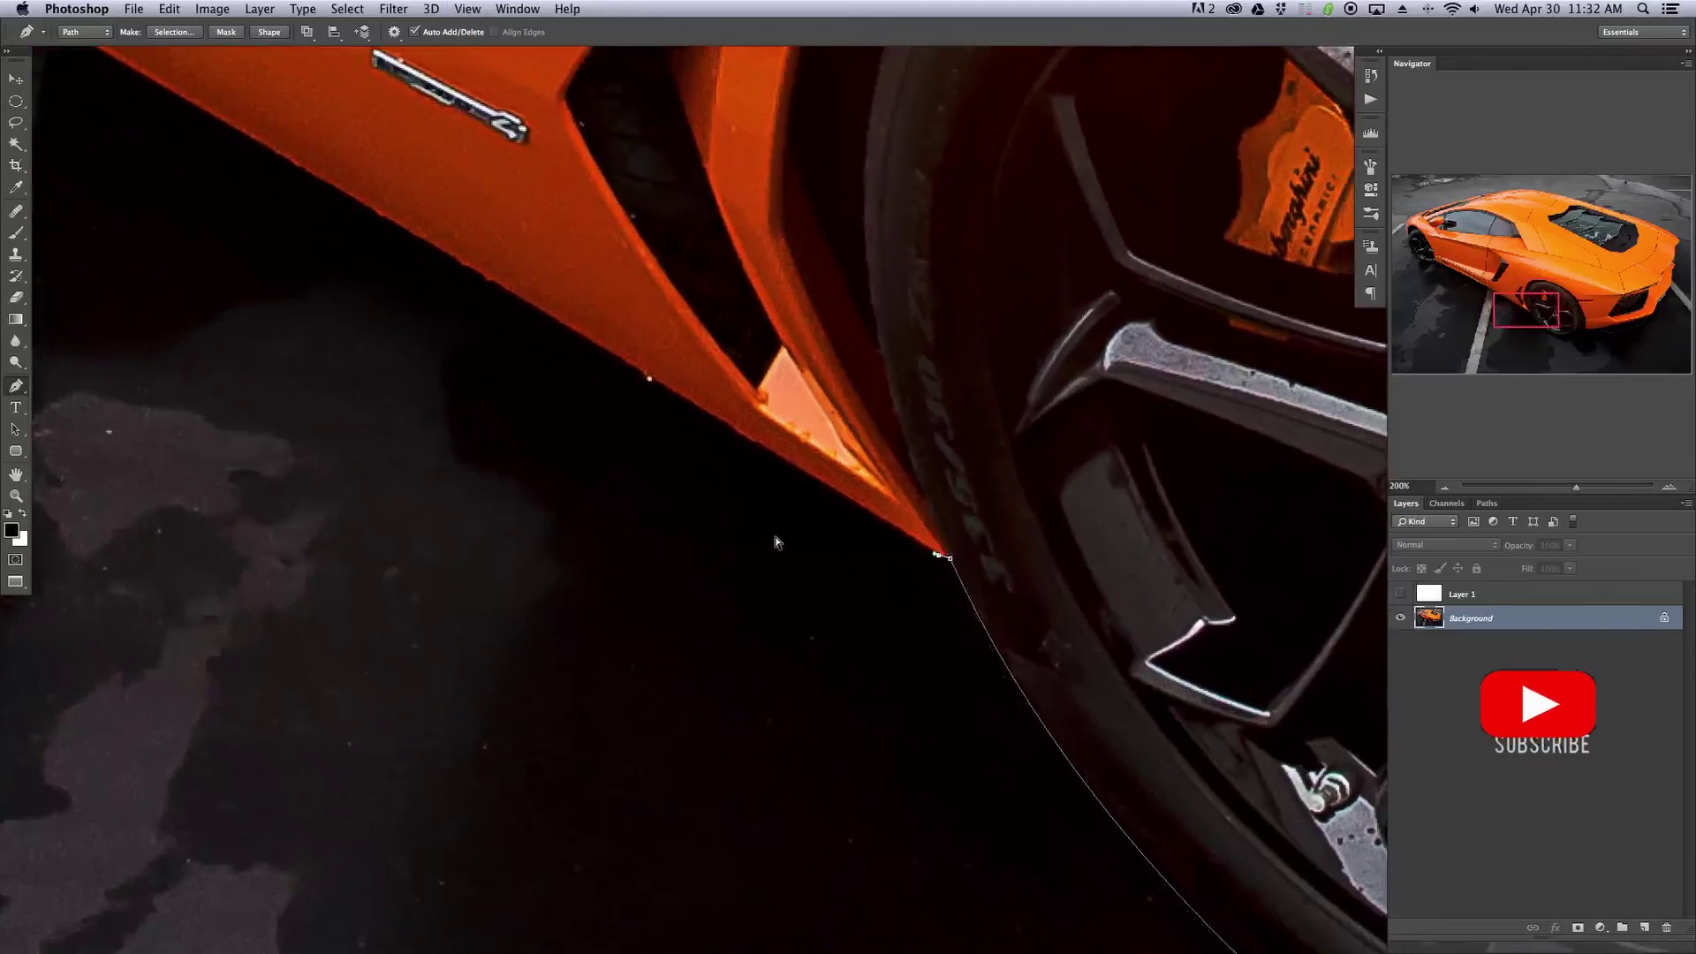
- Trace the side sill with one curved anchor at its lower corner by the front wheel, and shorten that anchor's outgoing handle
key(super+minus)
key(super+minus)
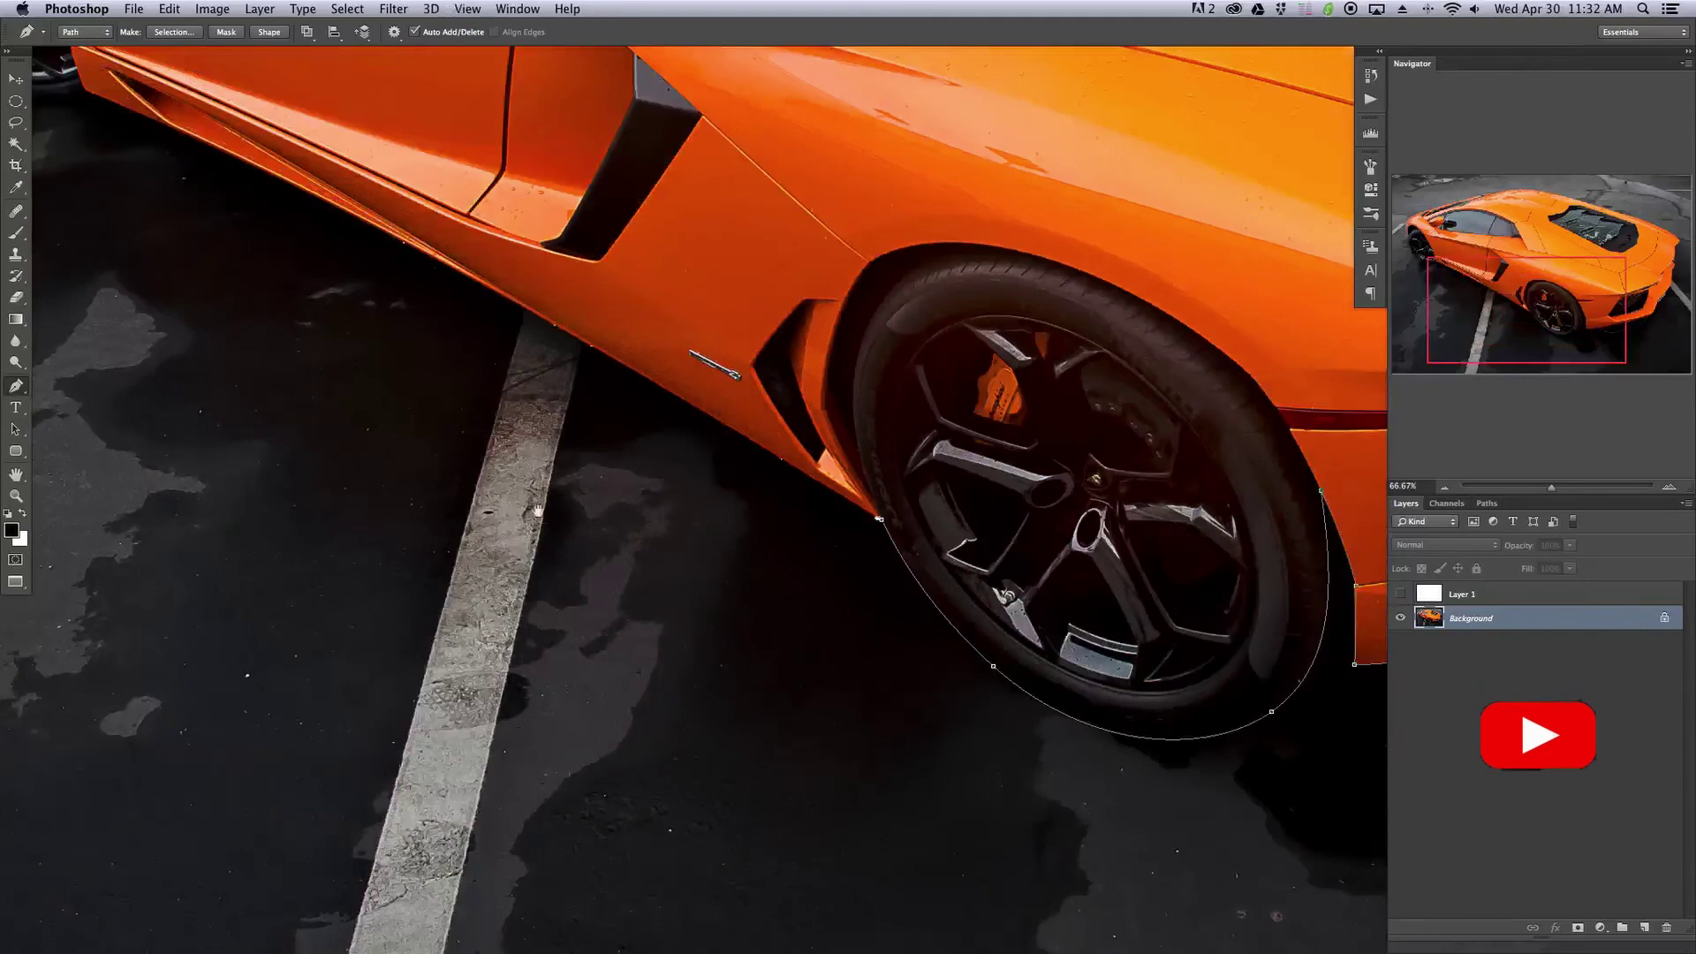
drag(538, 510, 791, 657)
drag(588, 453, 640, 530)
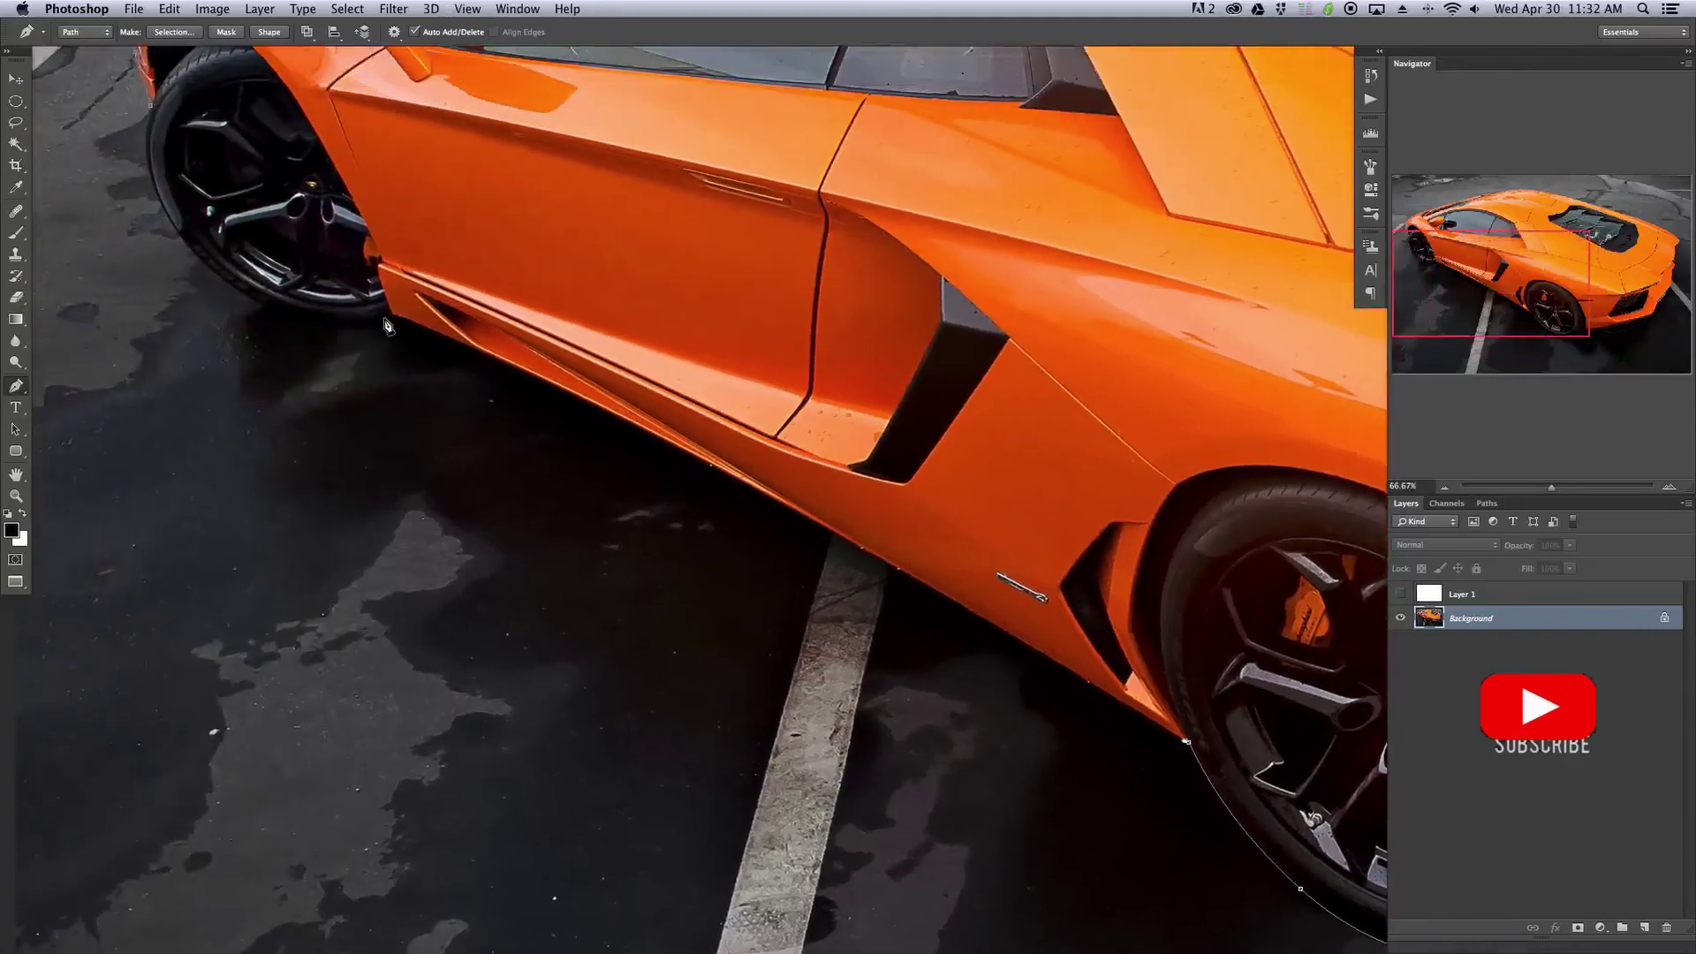
drag(392, 316, 758, 463)
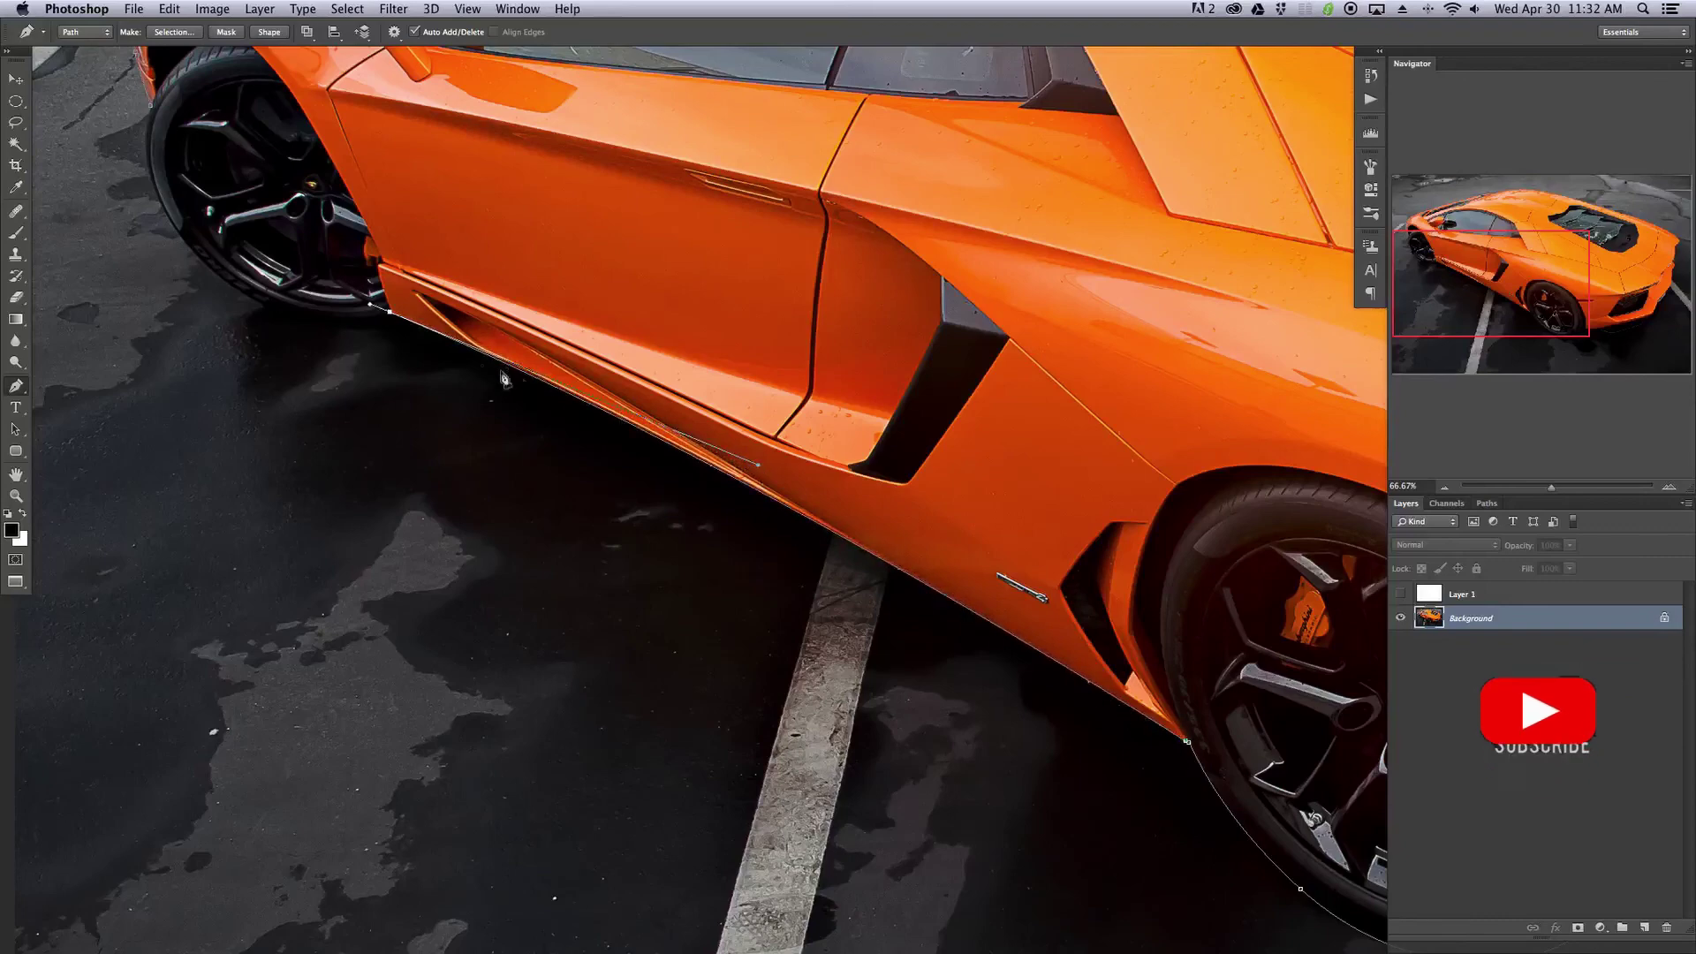
key(super+plus)
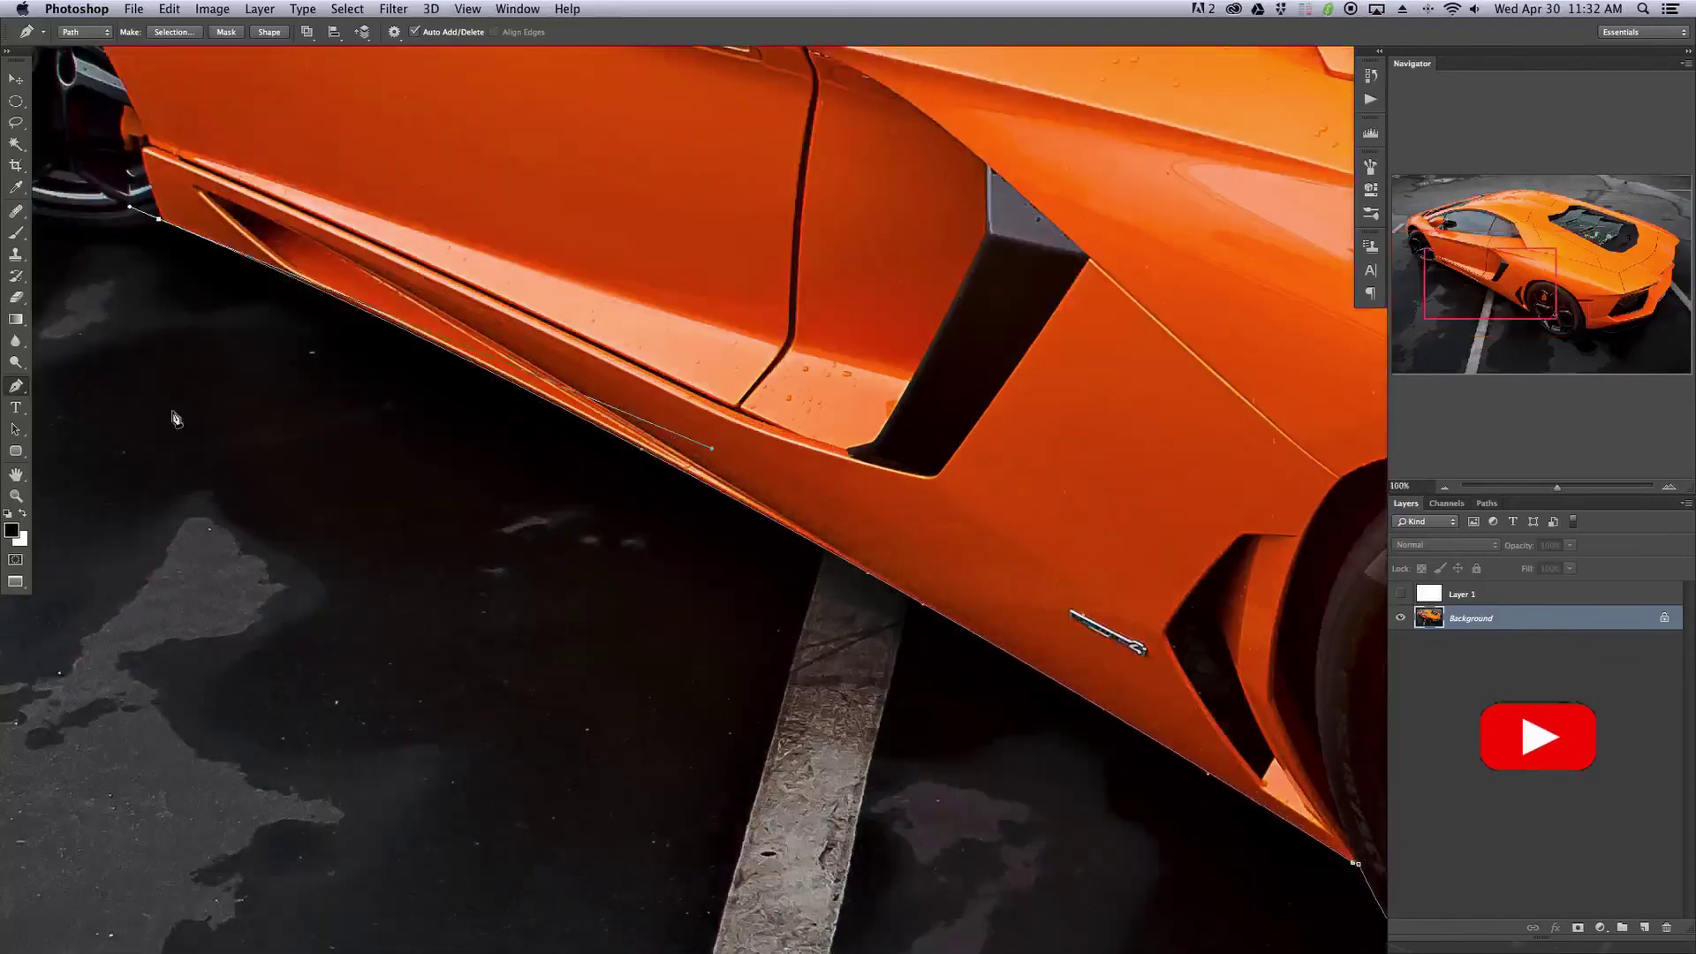
key(super+plus)
drag(166, 334, 826, 662)
drag(869, 548, 882, 555)
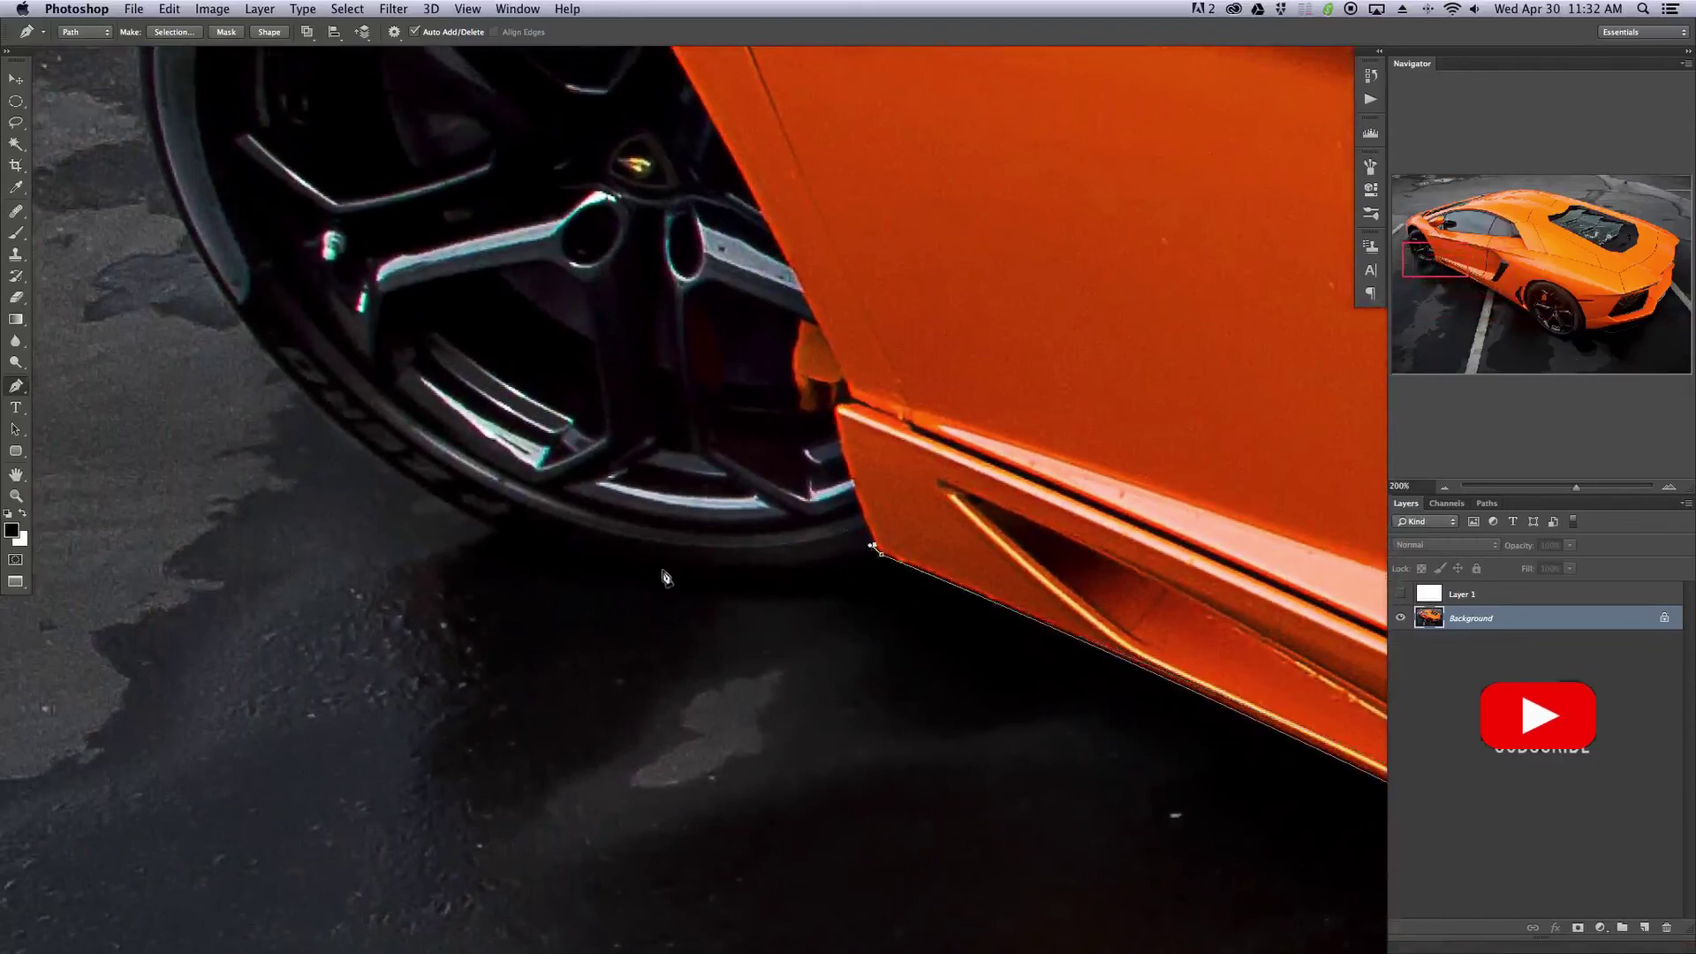
- Trace the front tire's outer edge with curved anchors at its underside and where it meets the front bumper
drag(513, 536, 750, 625)
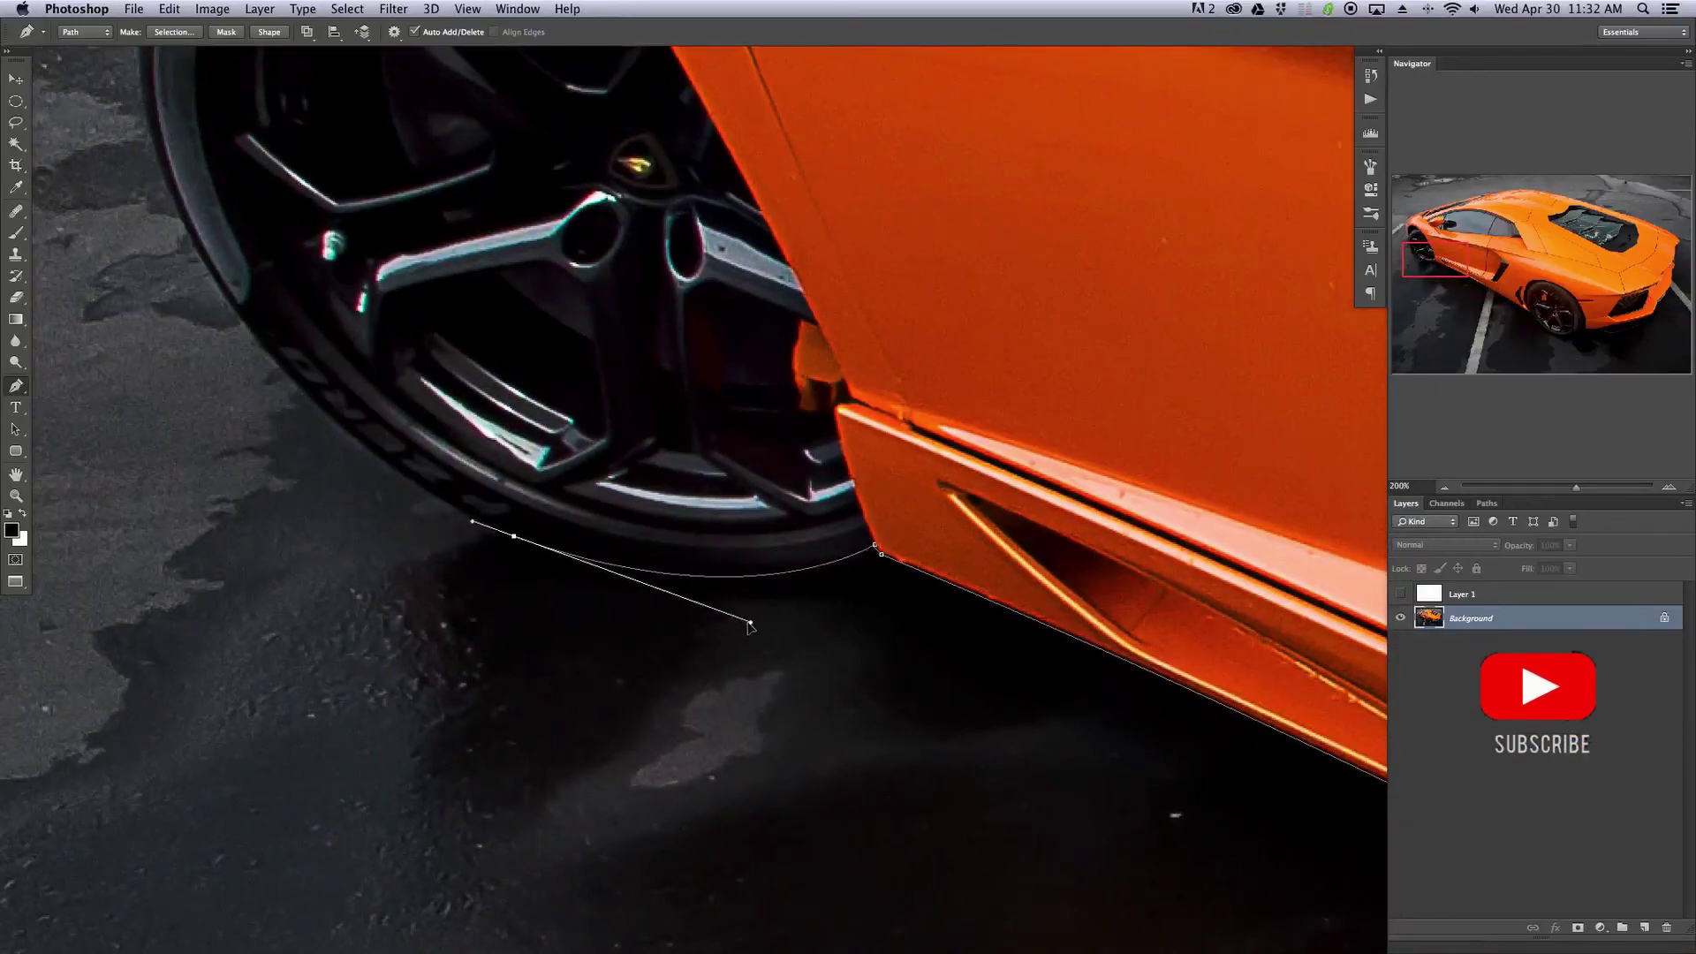
drag(393, 576, 855, 917)
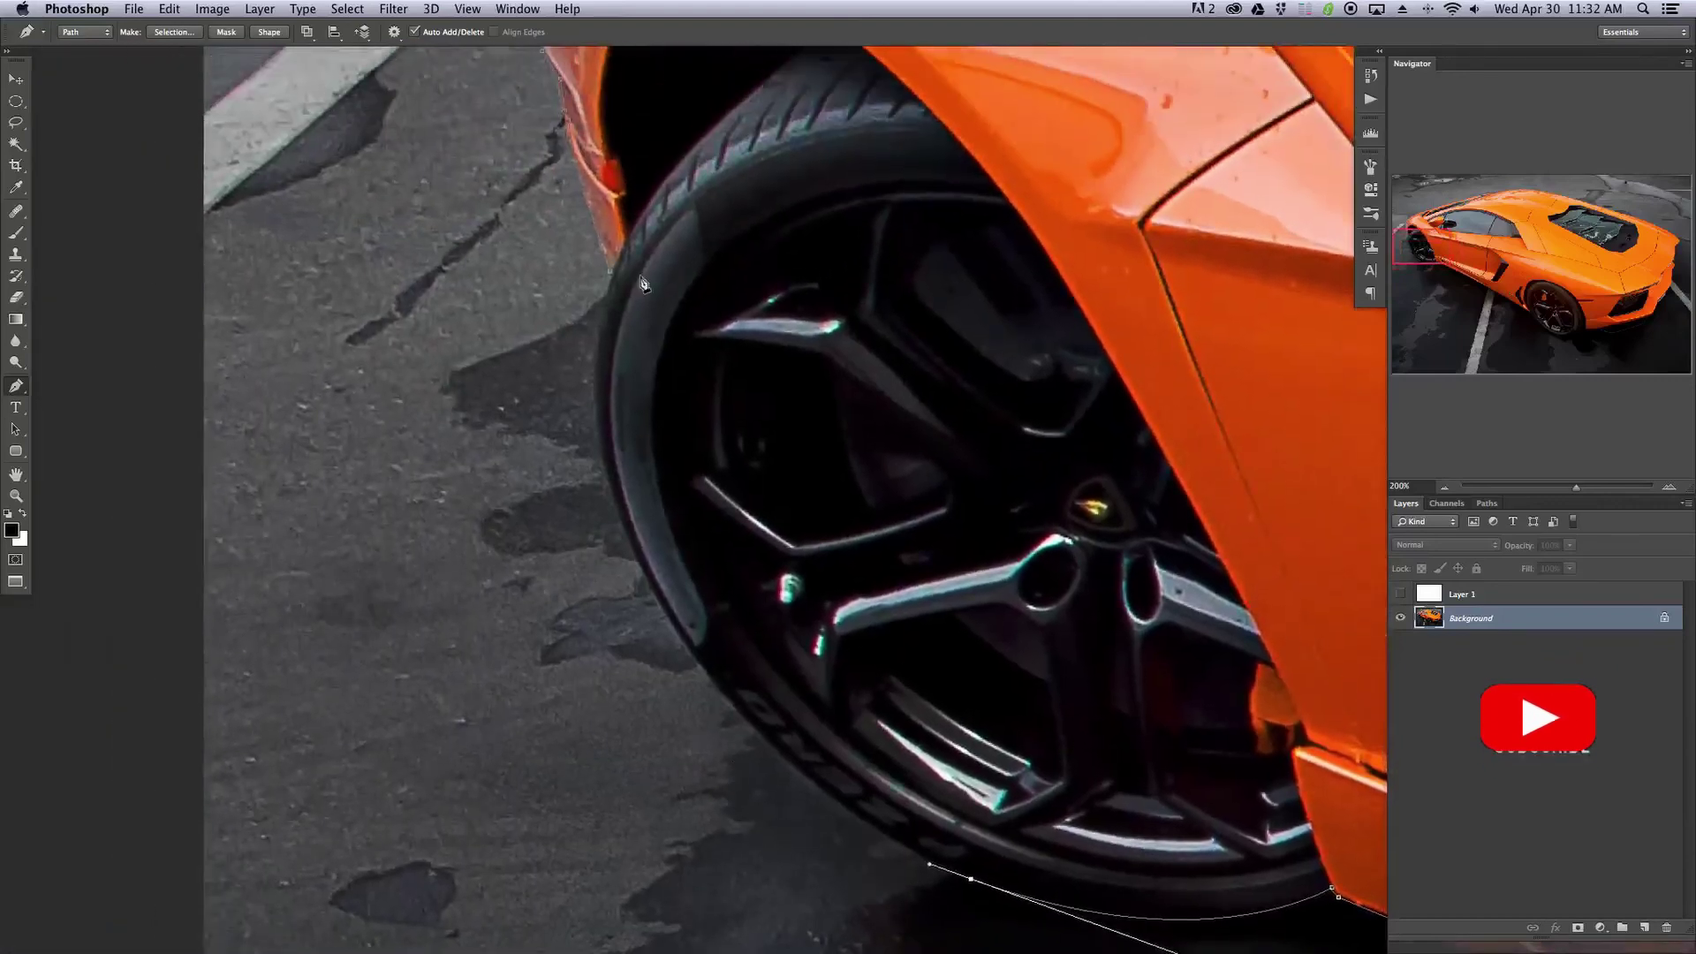
drag(613, 272, 509, 652)
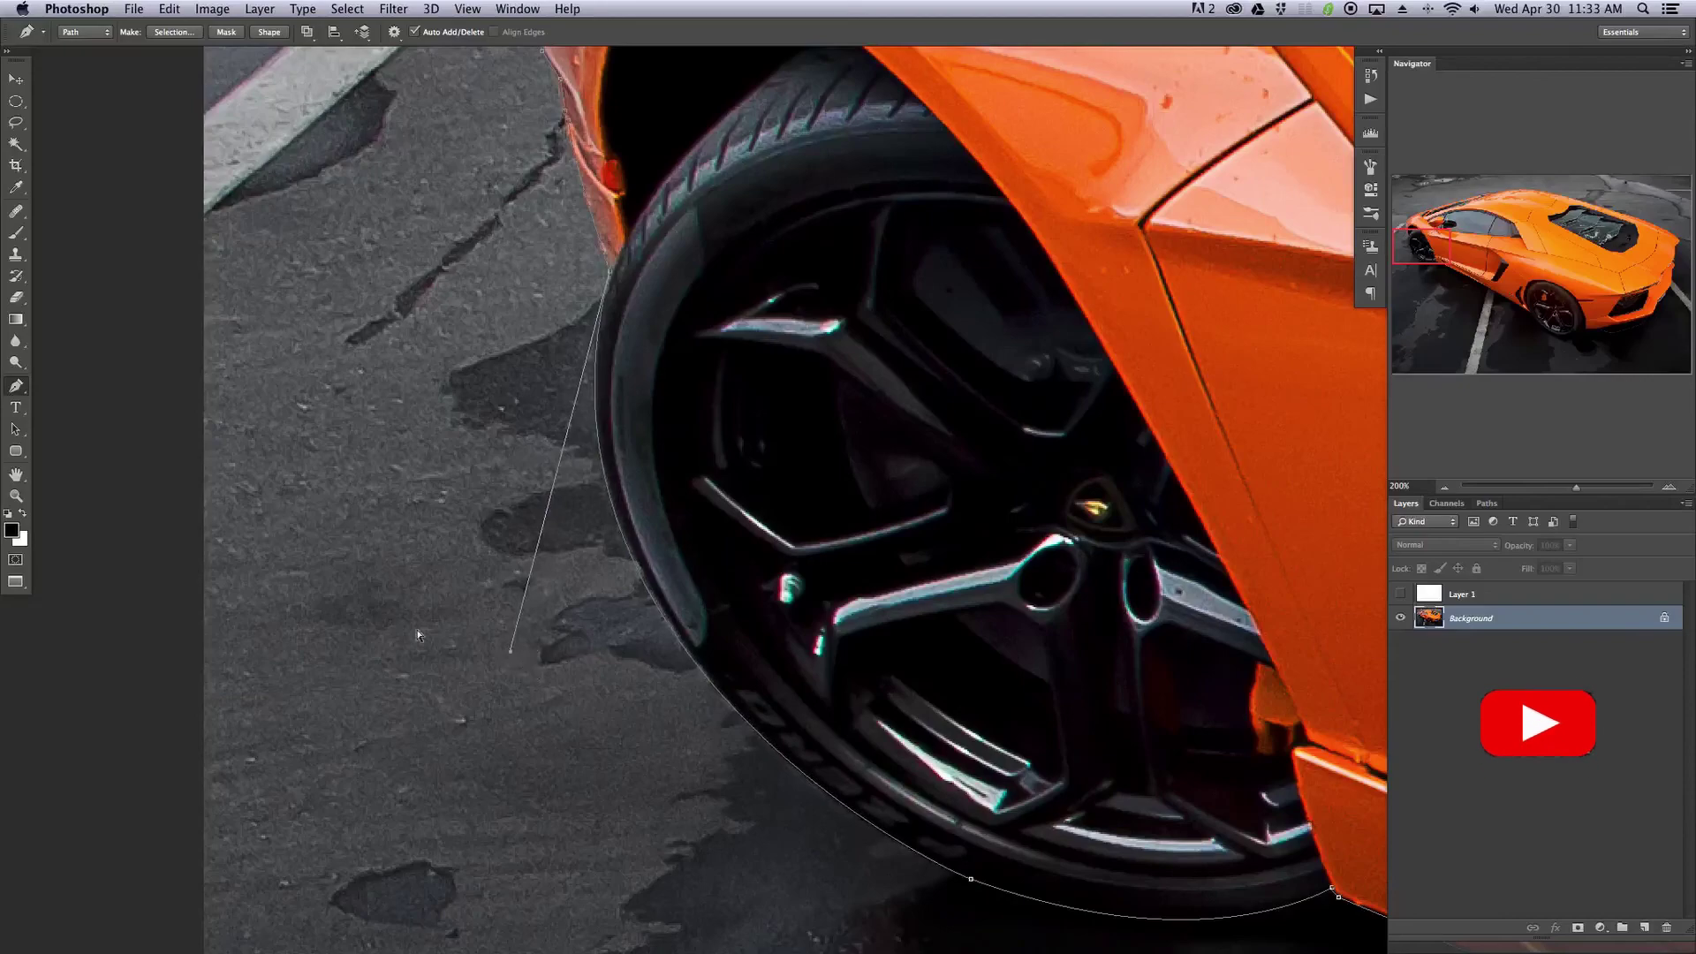
- Delete the wheel-arch anchor above the rear tire and the panel-seam anchor on the bumper's edge
key(super+0)
drag(1123, 645, 951, 692)
key(super+plus)
key(super+plus)
key(super+plus)
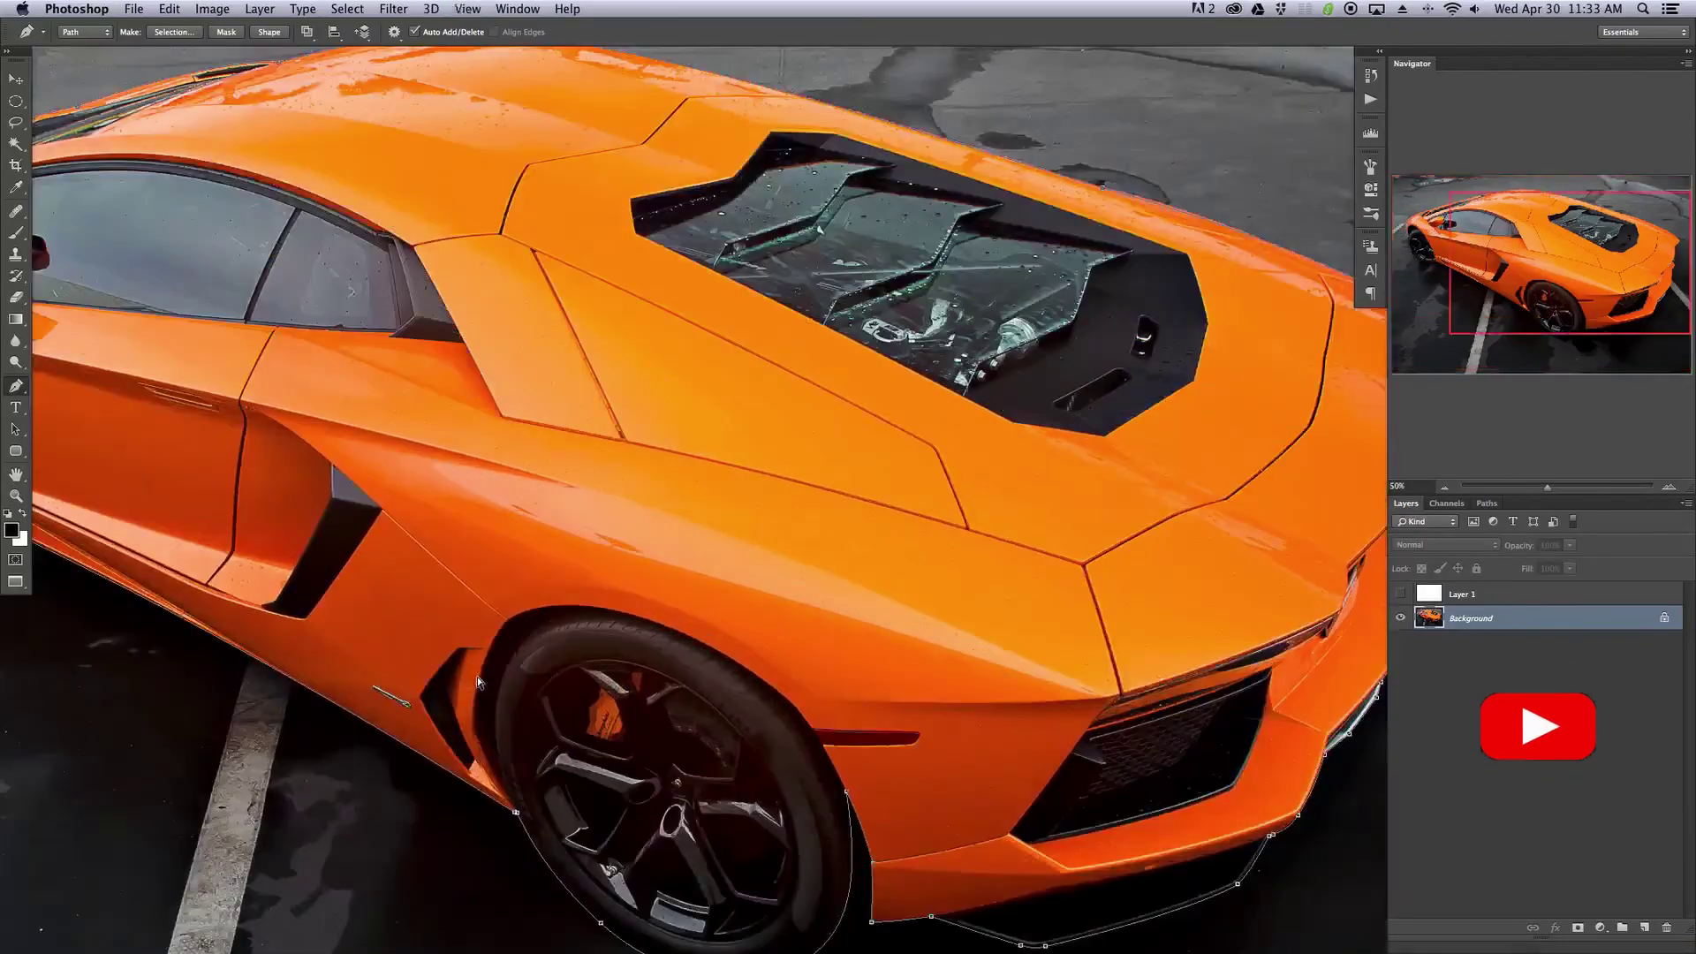
drag(761, 699, 789, 519)
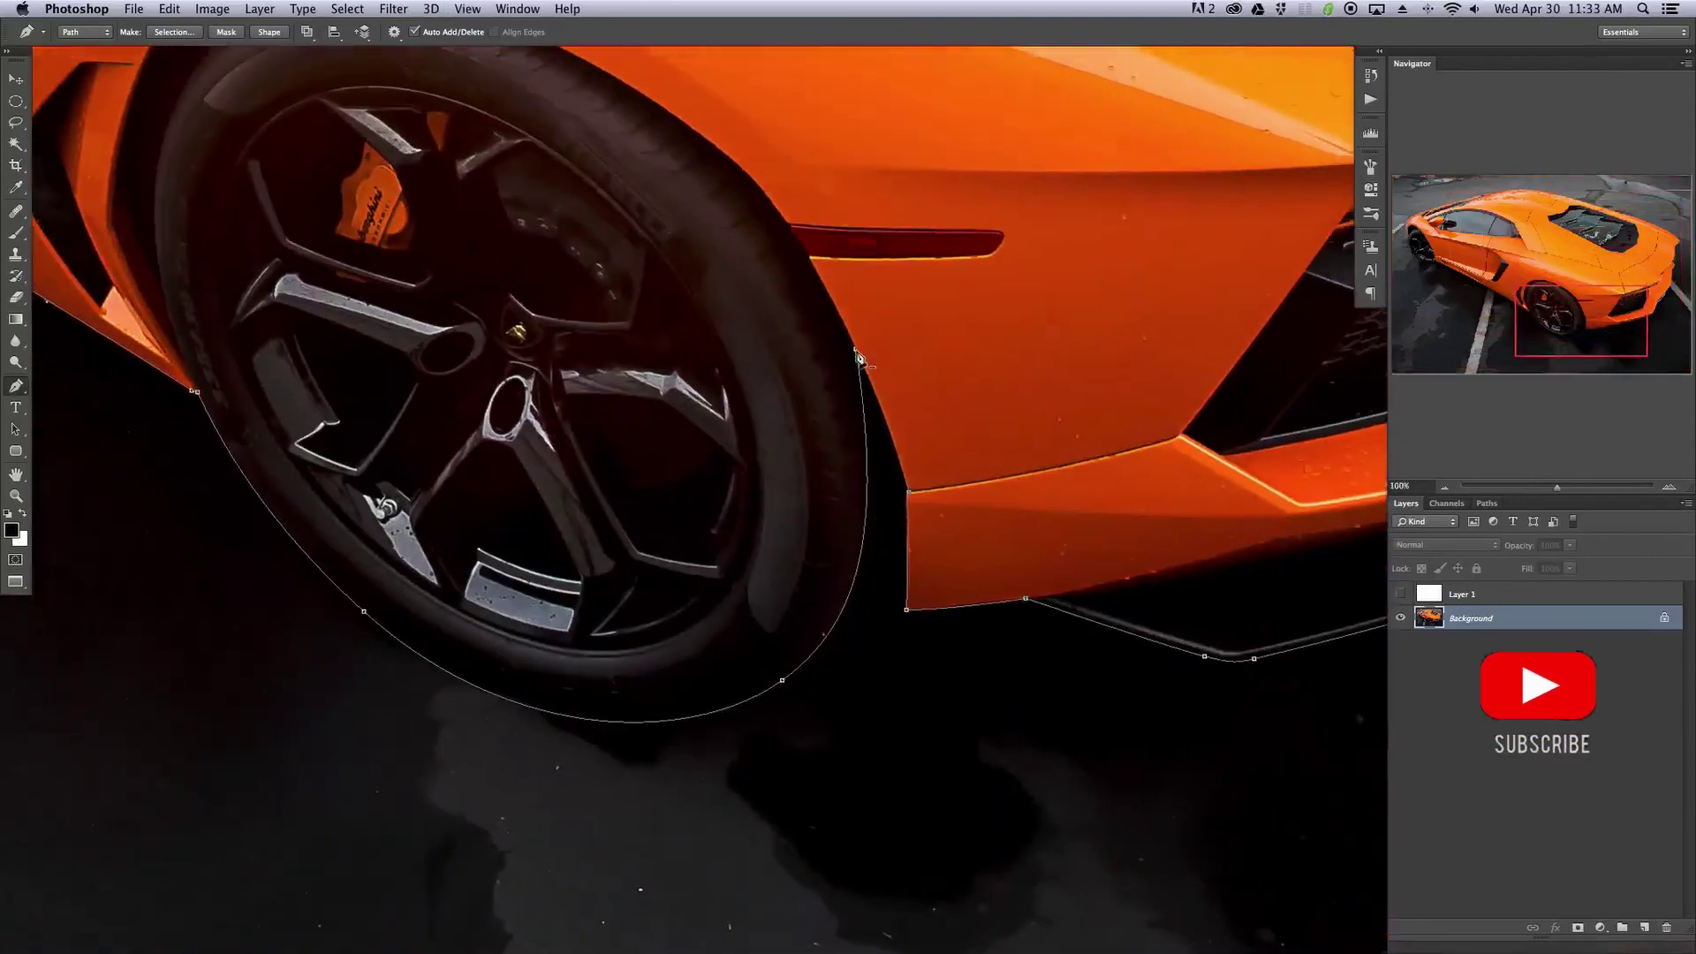
click(858, 356)
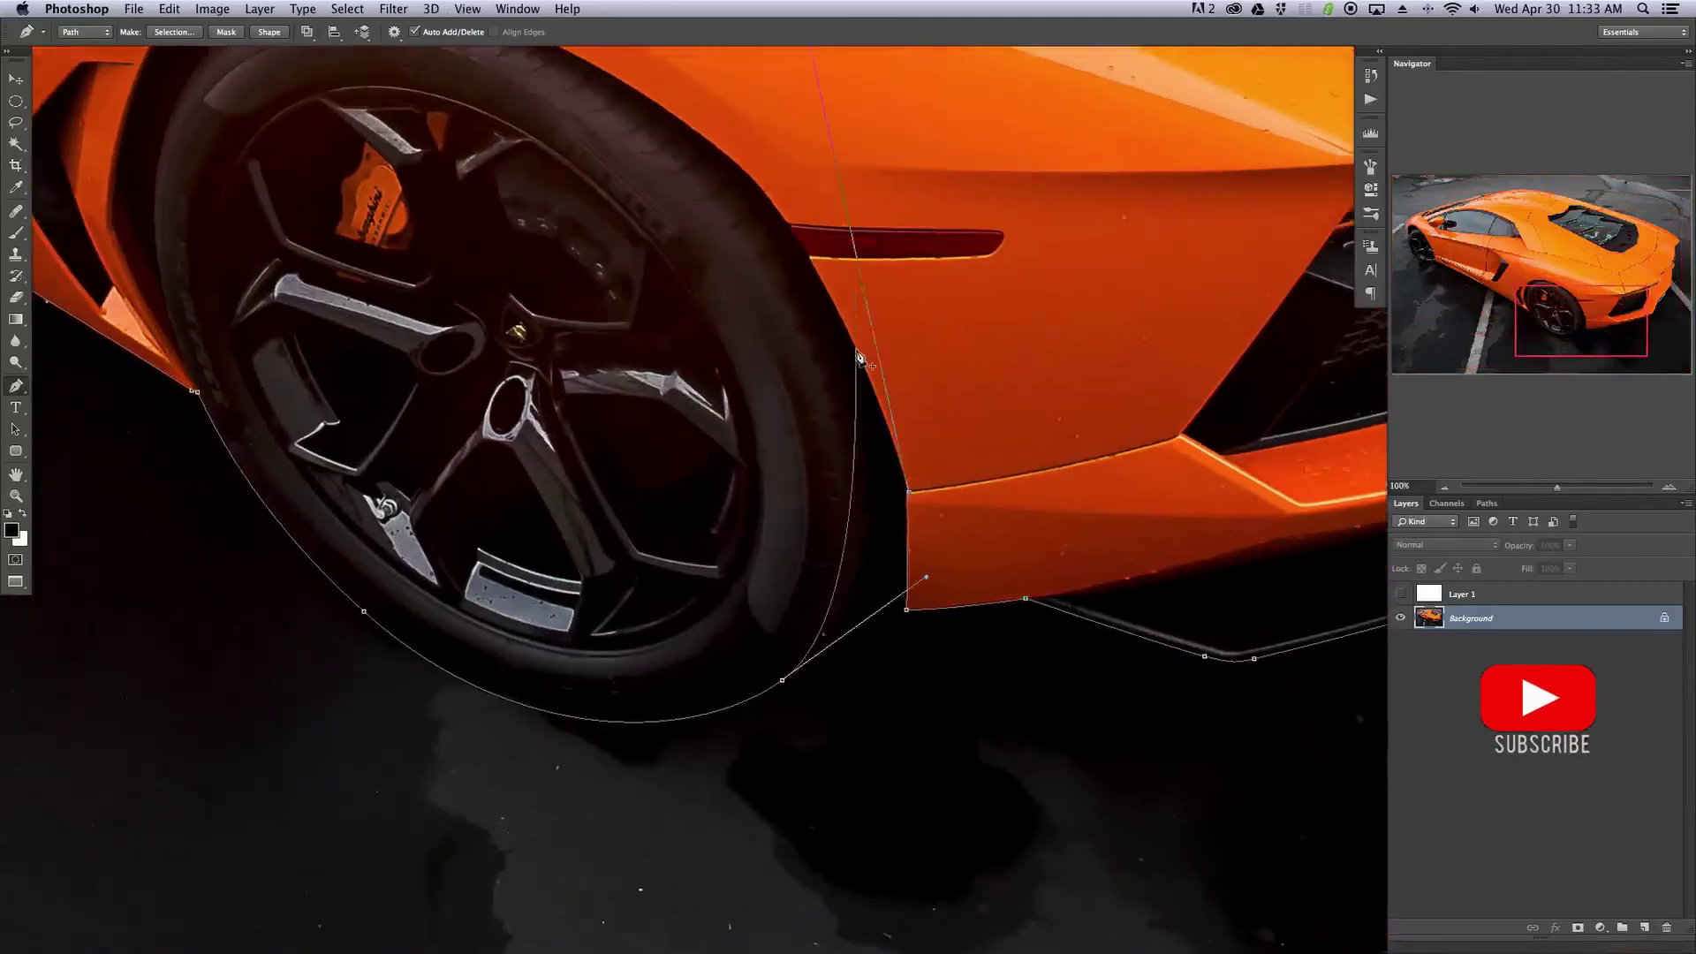
click(909, 494)
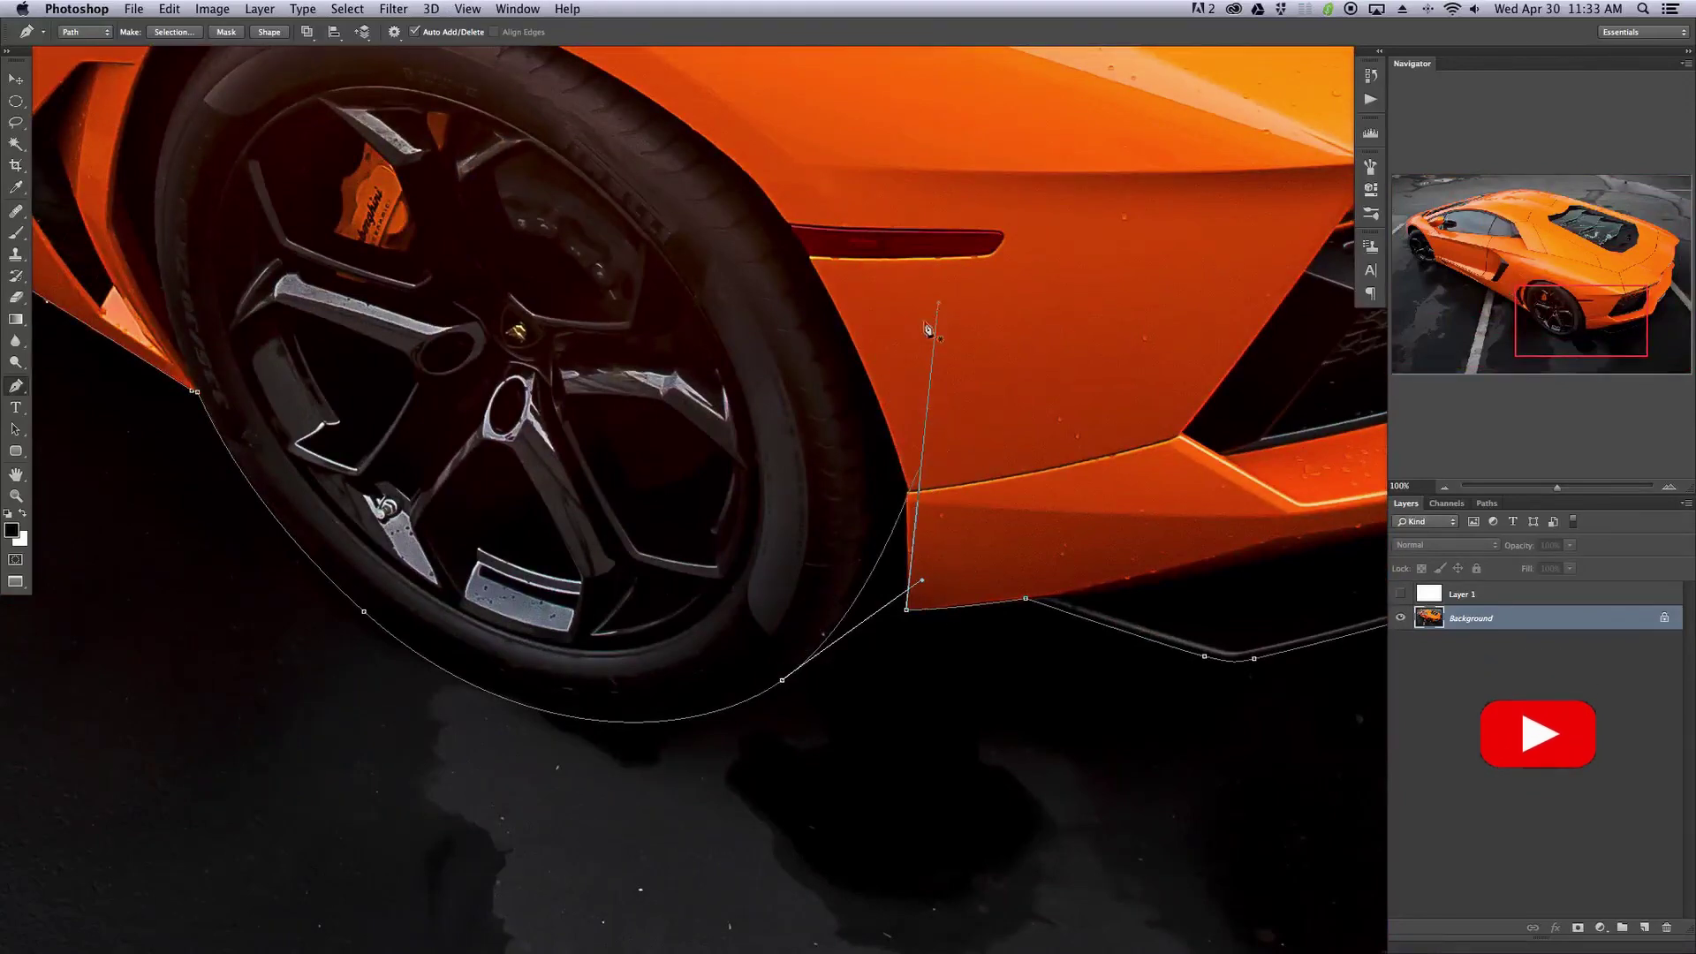
- Shorten both handles of the curve between the rear tire's underside and the bumper's lower corner
drag(939, 305, 832, 645)
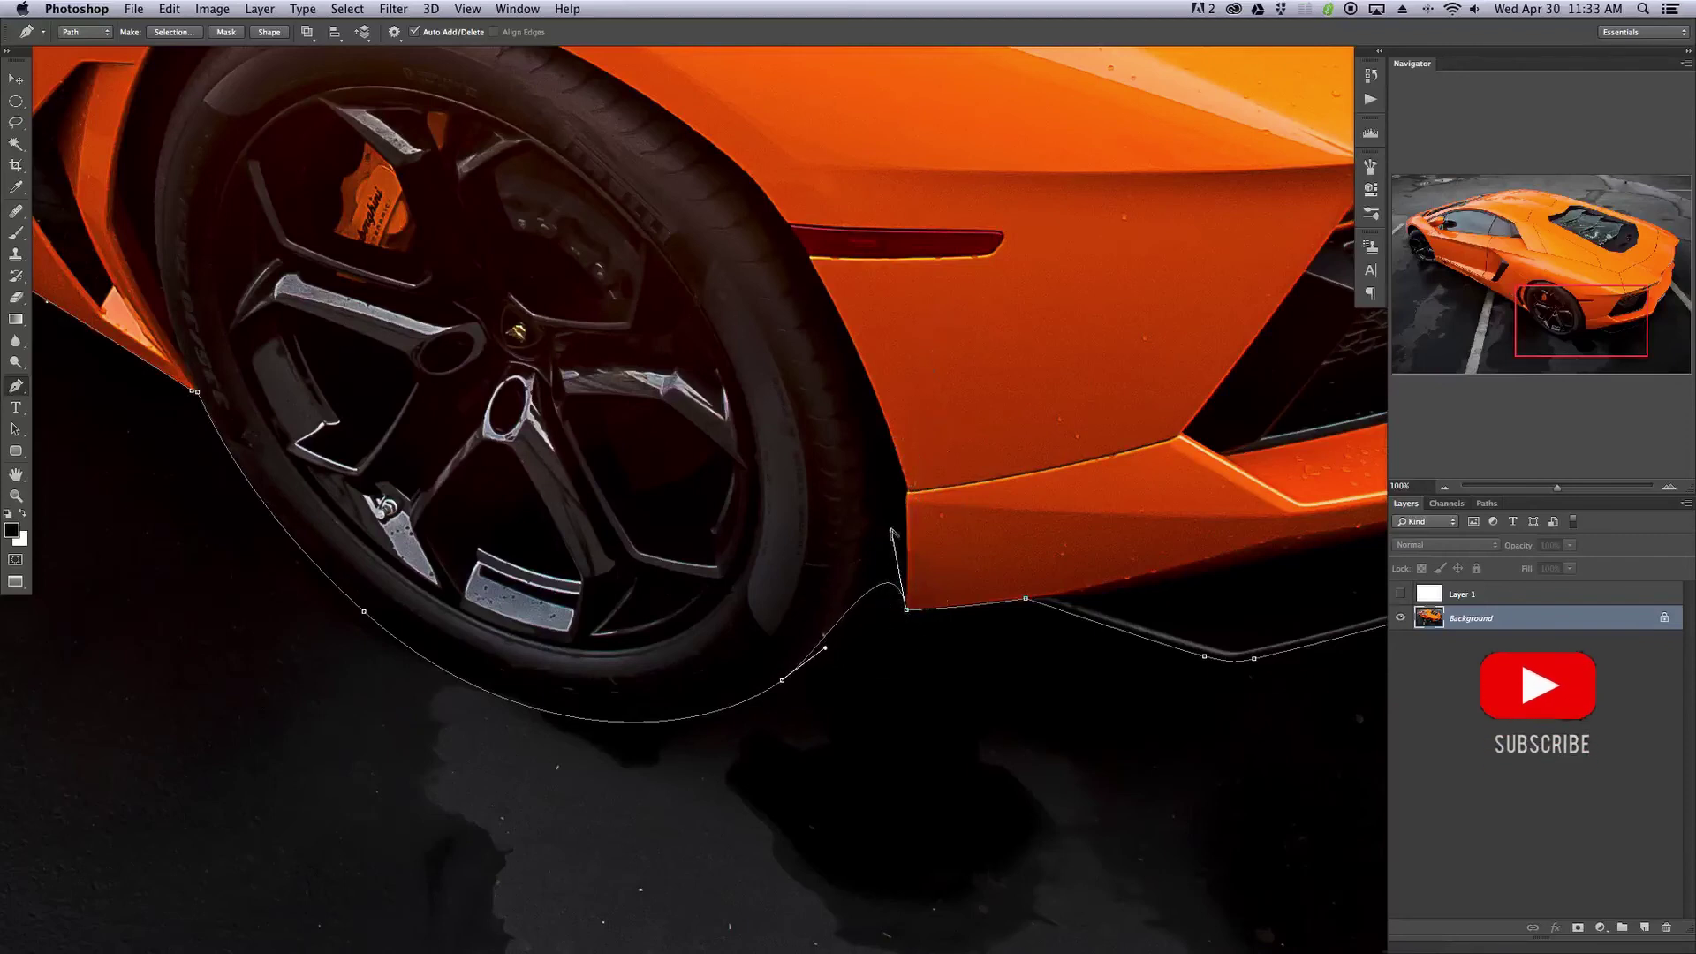
drag(892, 532, 894, 589)
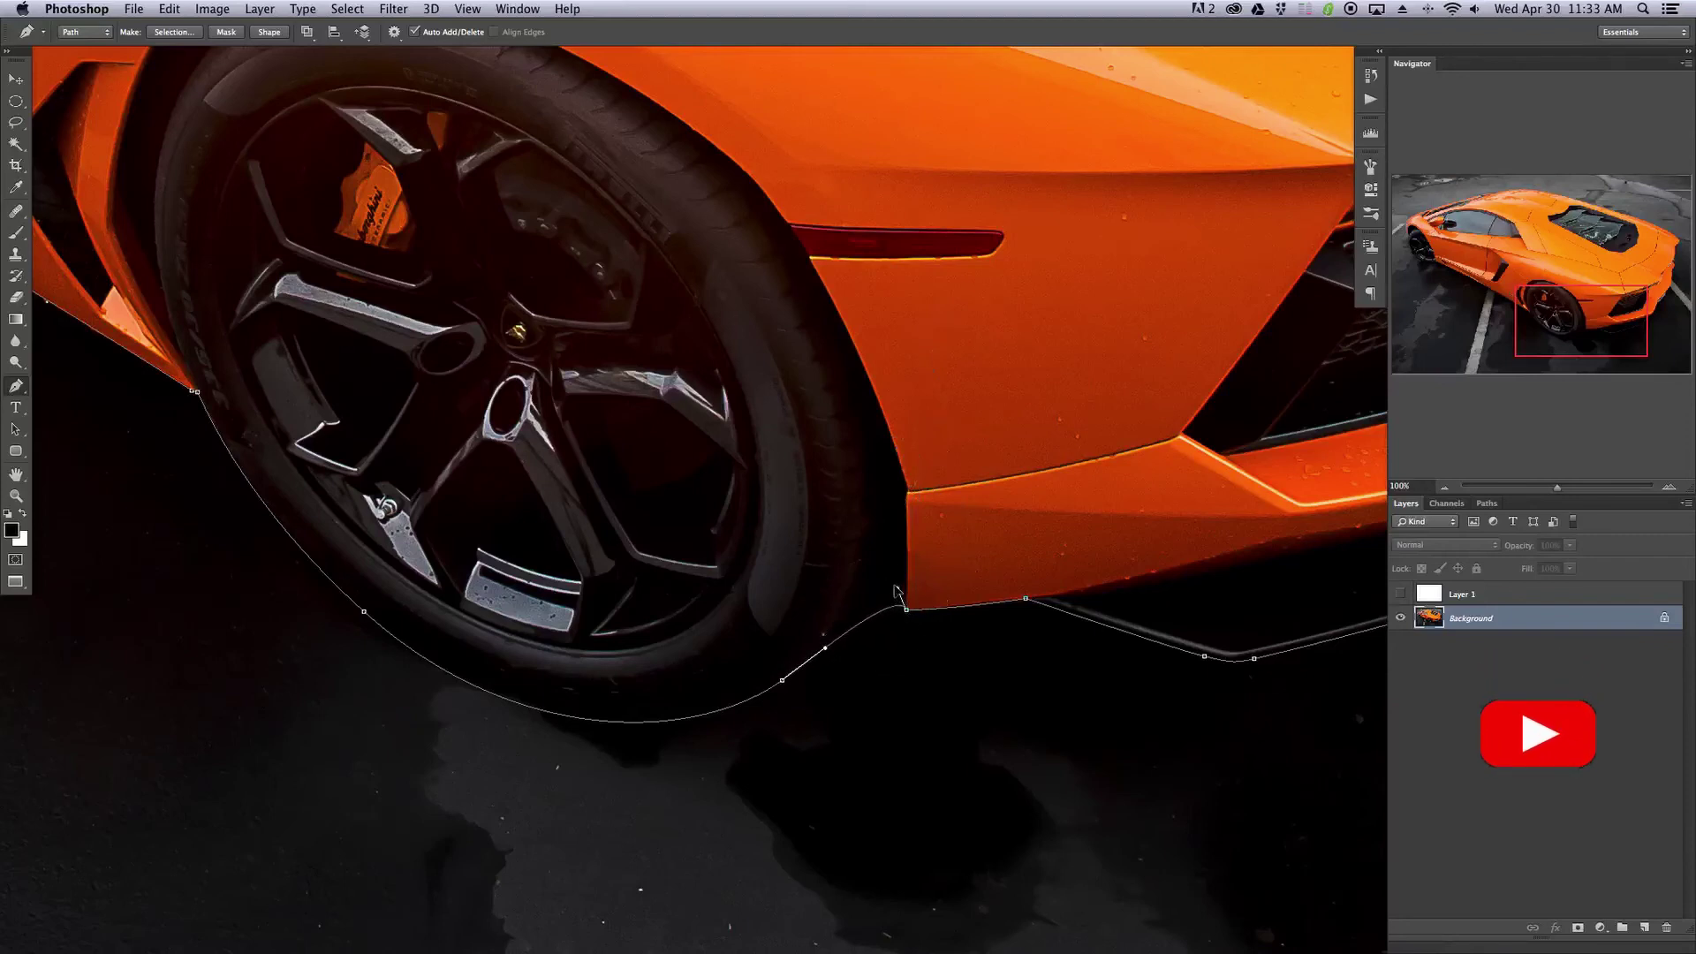
- Add an anchor midway between the rear tire and the bumper corner, move it up onto the tire's edge, and angle its handles along the tread
key(super+plus)
key(super+plus)
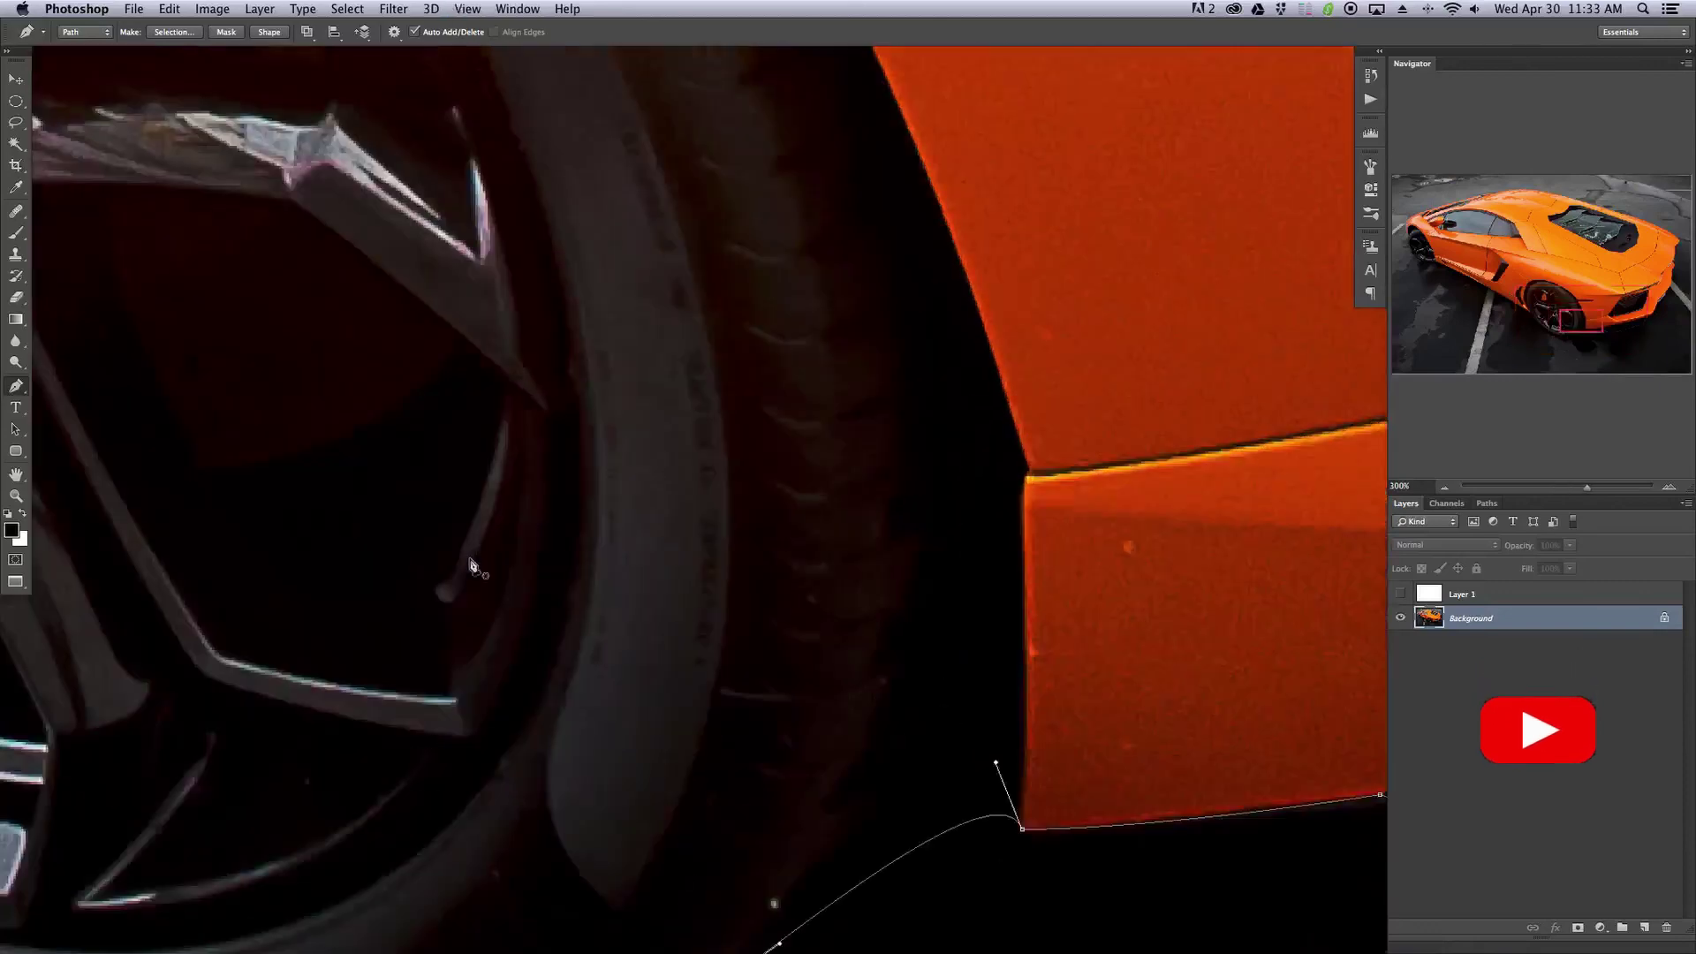
scroll(795, 719, down, 5)
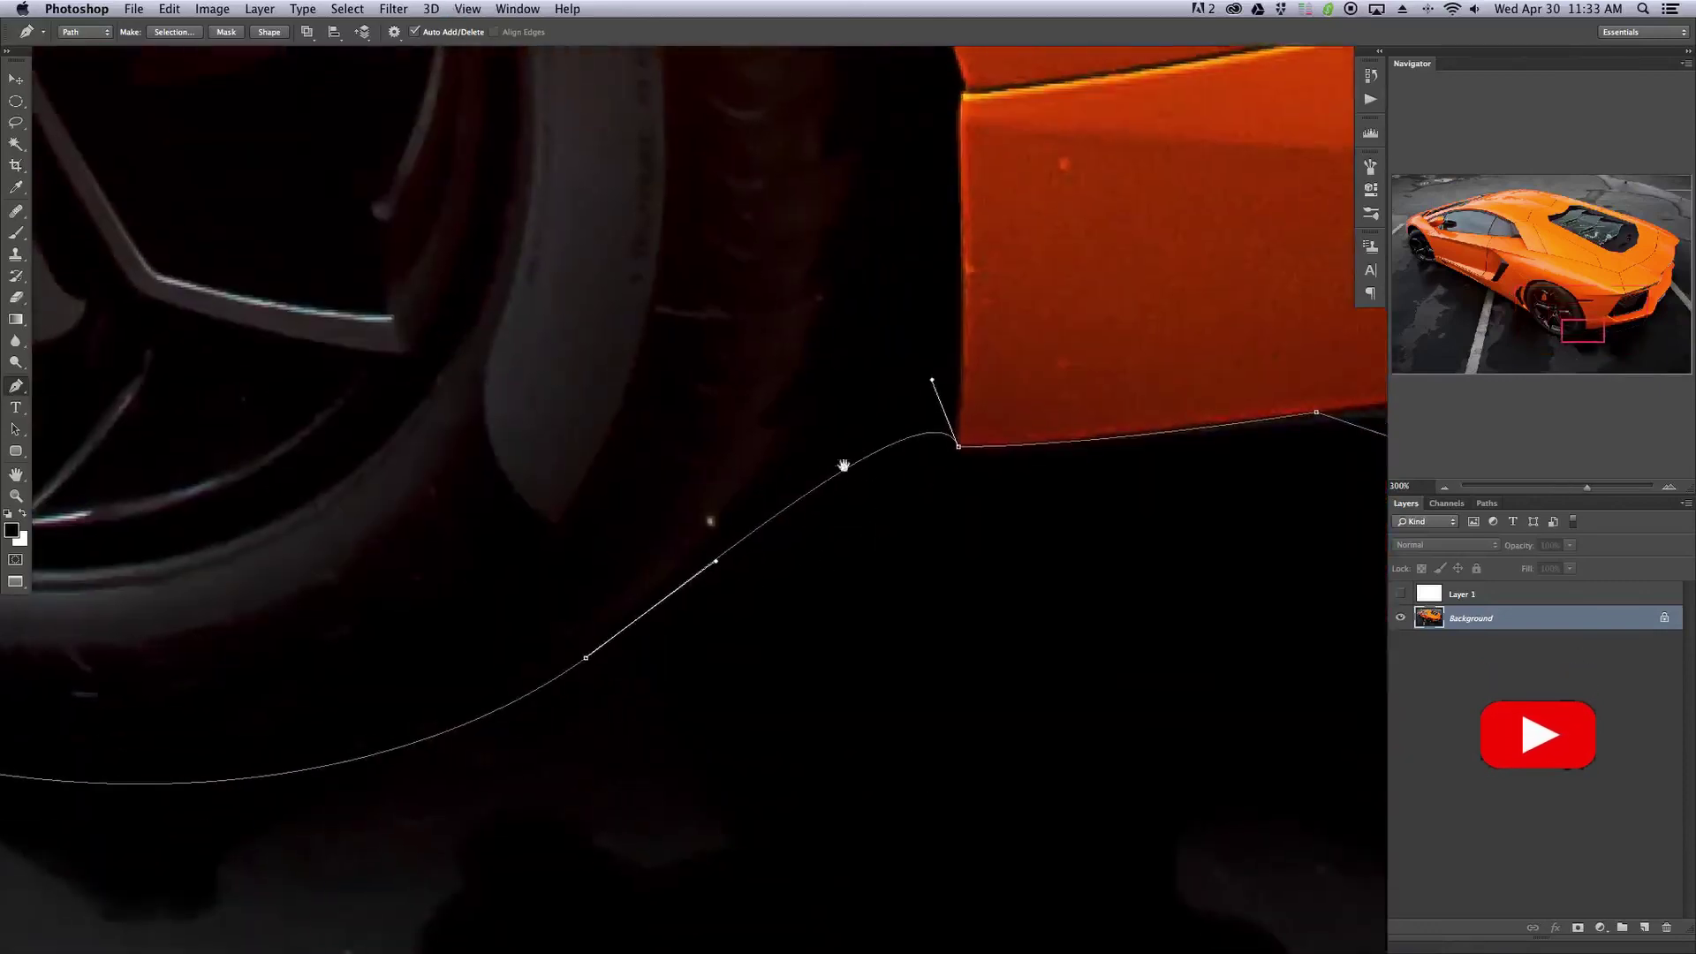
scroll(843, 466, up, 3)
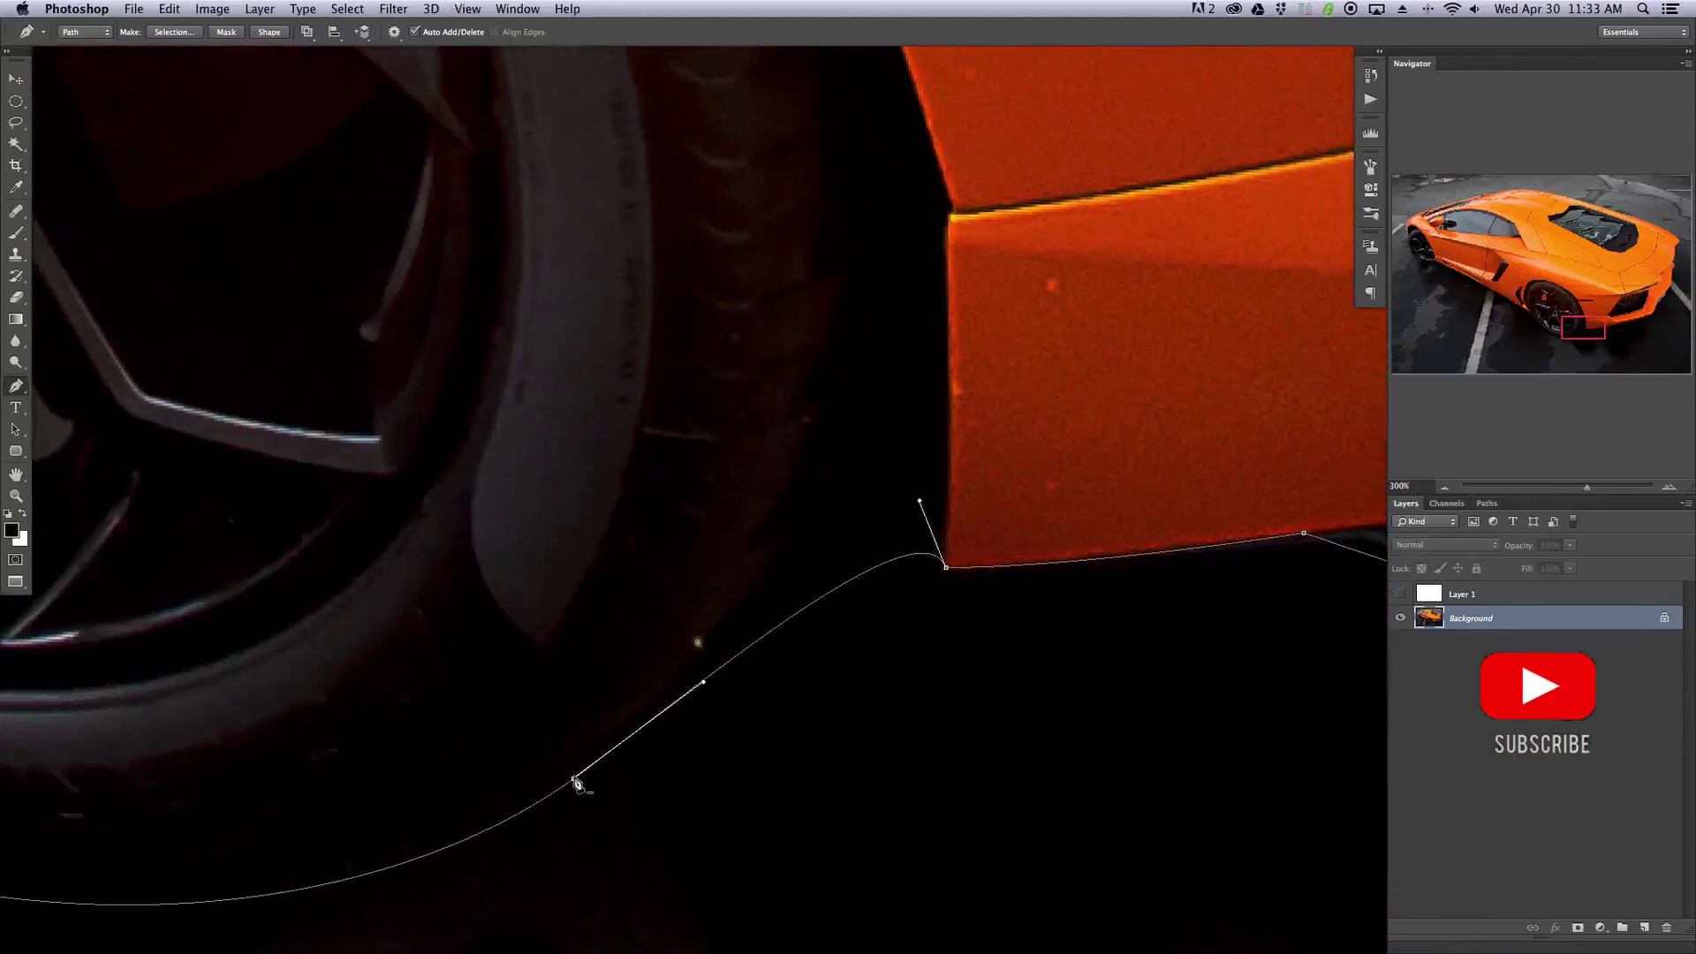
click(841, 588)
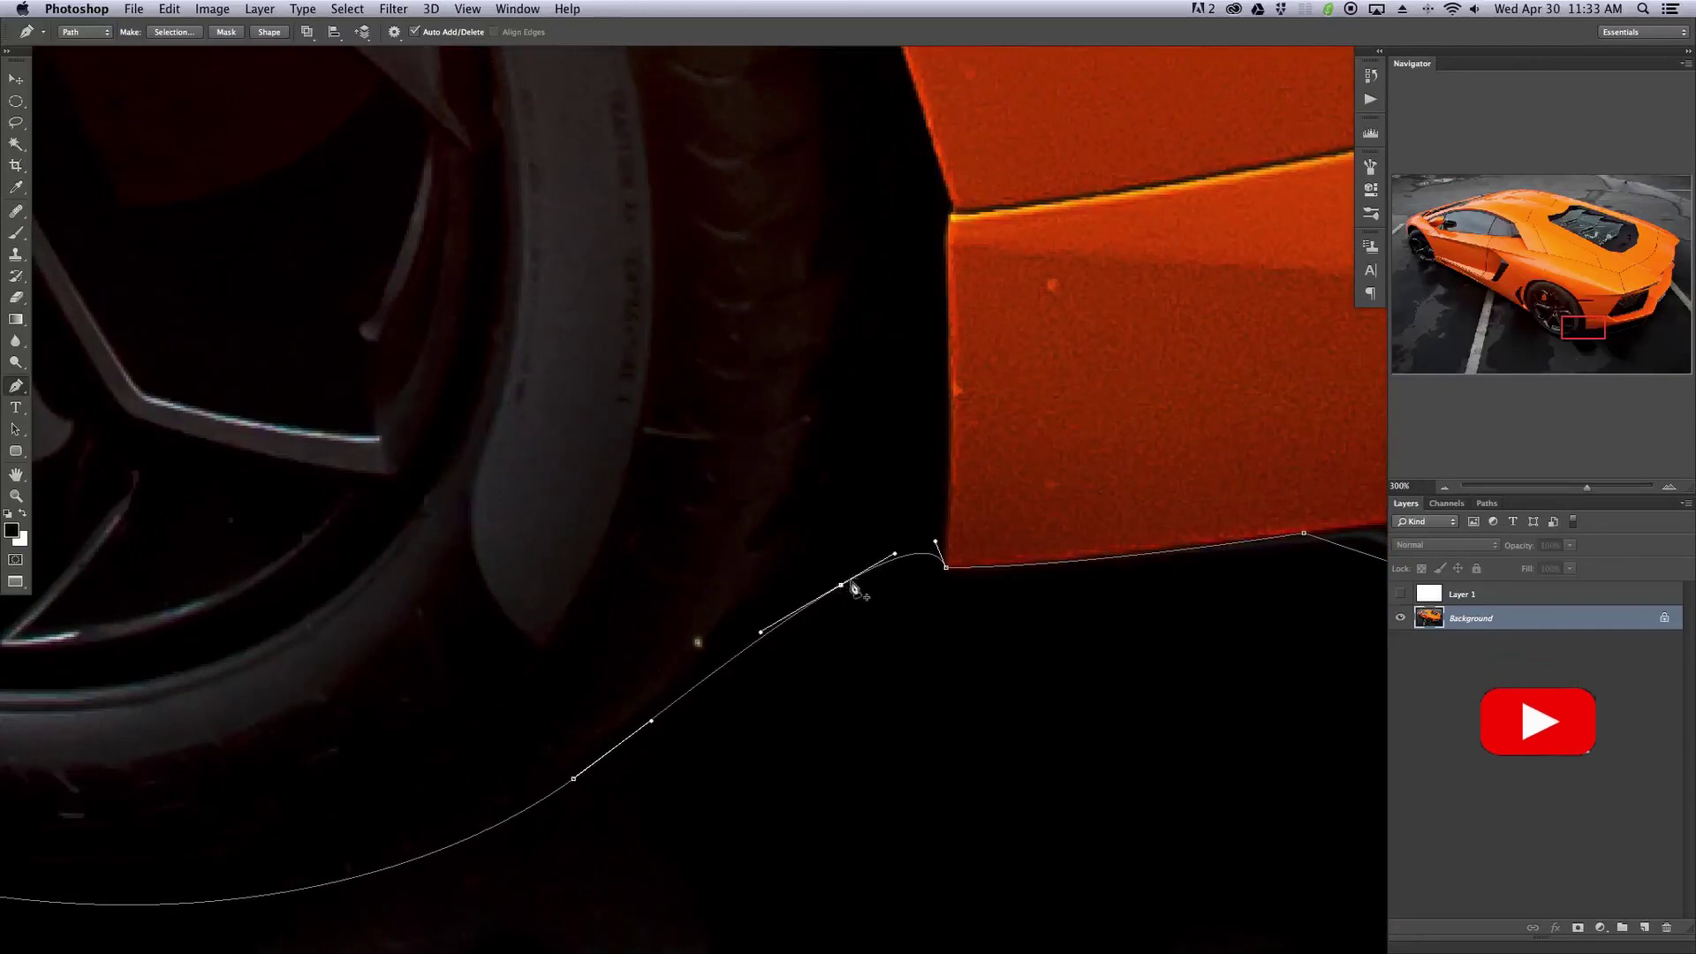
super+click(894, 542)
click(842, 584)
drag(895, 554, 881, 535)
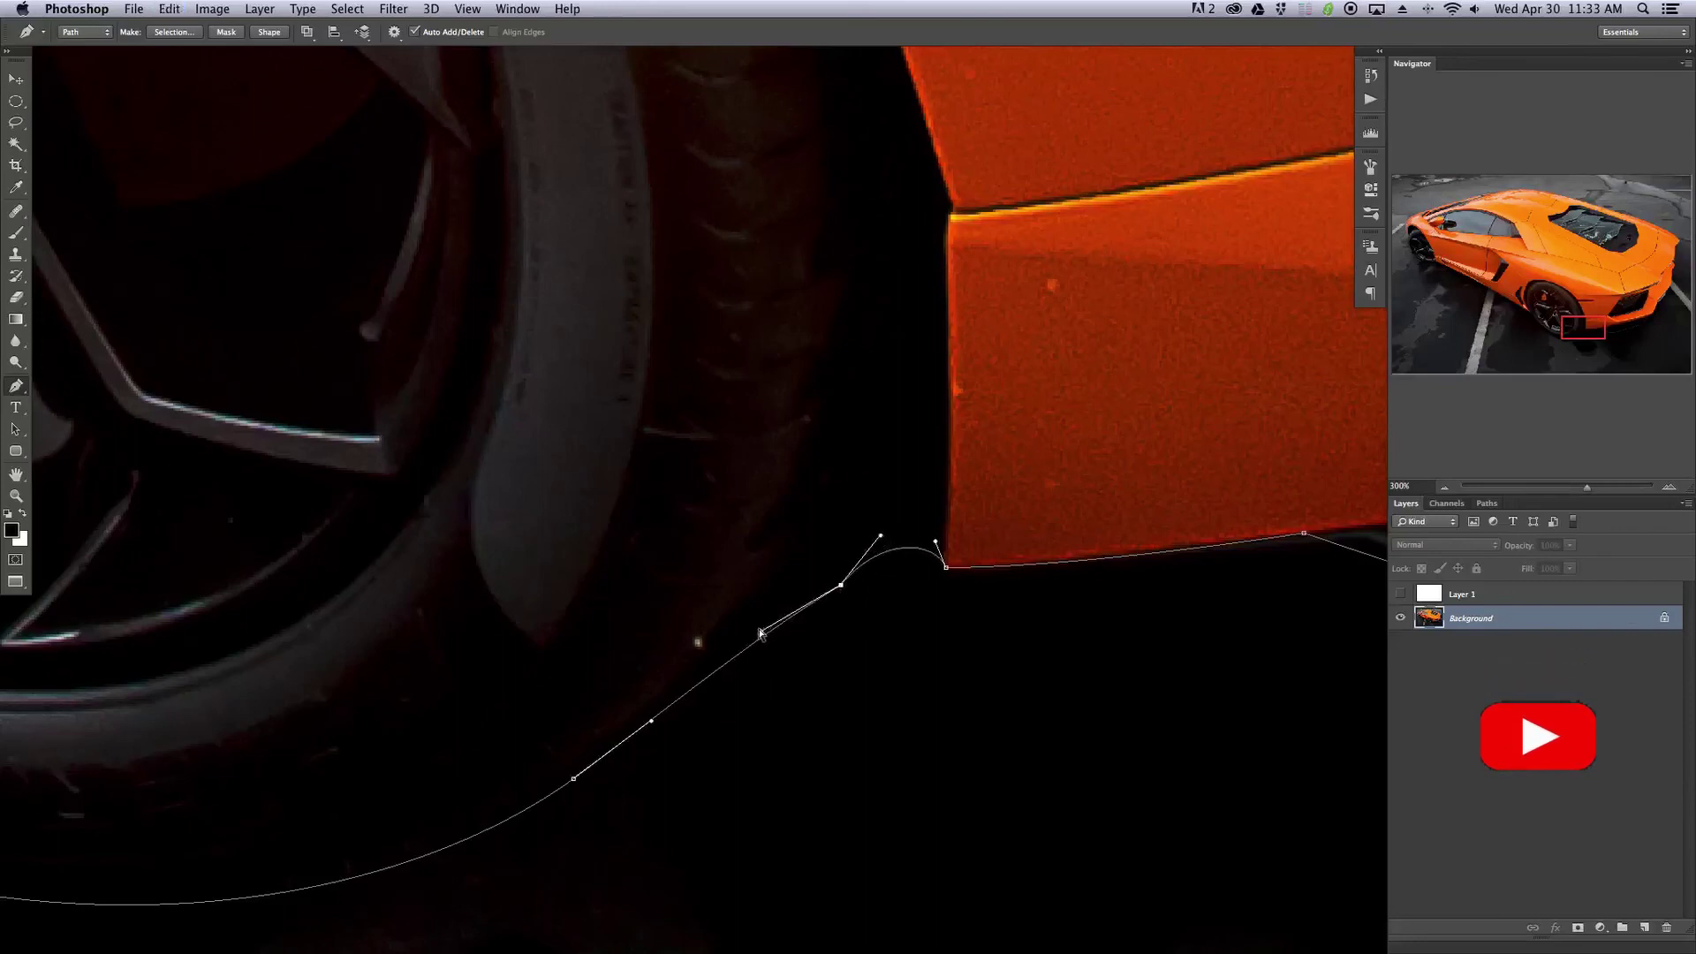
drag(761, 633, 764, 655)
drag(840, 585, 994, 328)
key(super+z)
drag(927, 419, 885, 499)
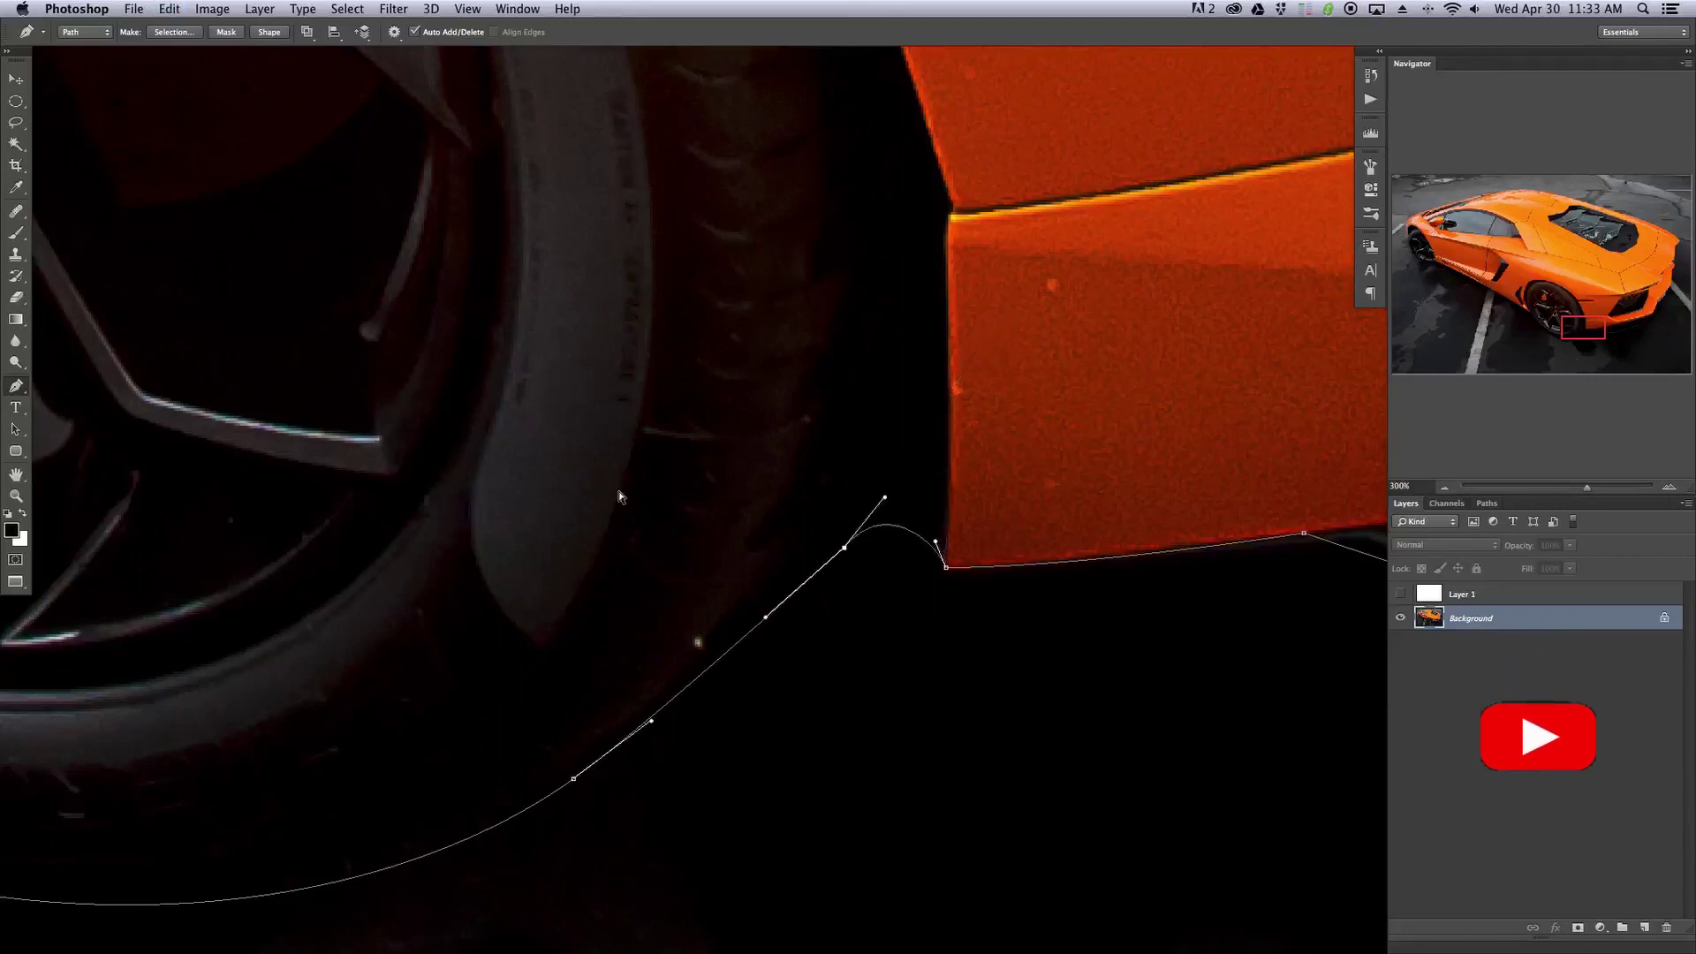
- Flatten the short curve from the new tire anchor to the bumper corner by redirecting the handles at both ends
key(super+minus)
key(super+minus)
key(super+equal)
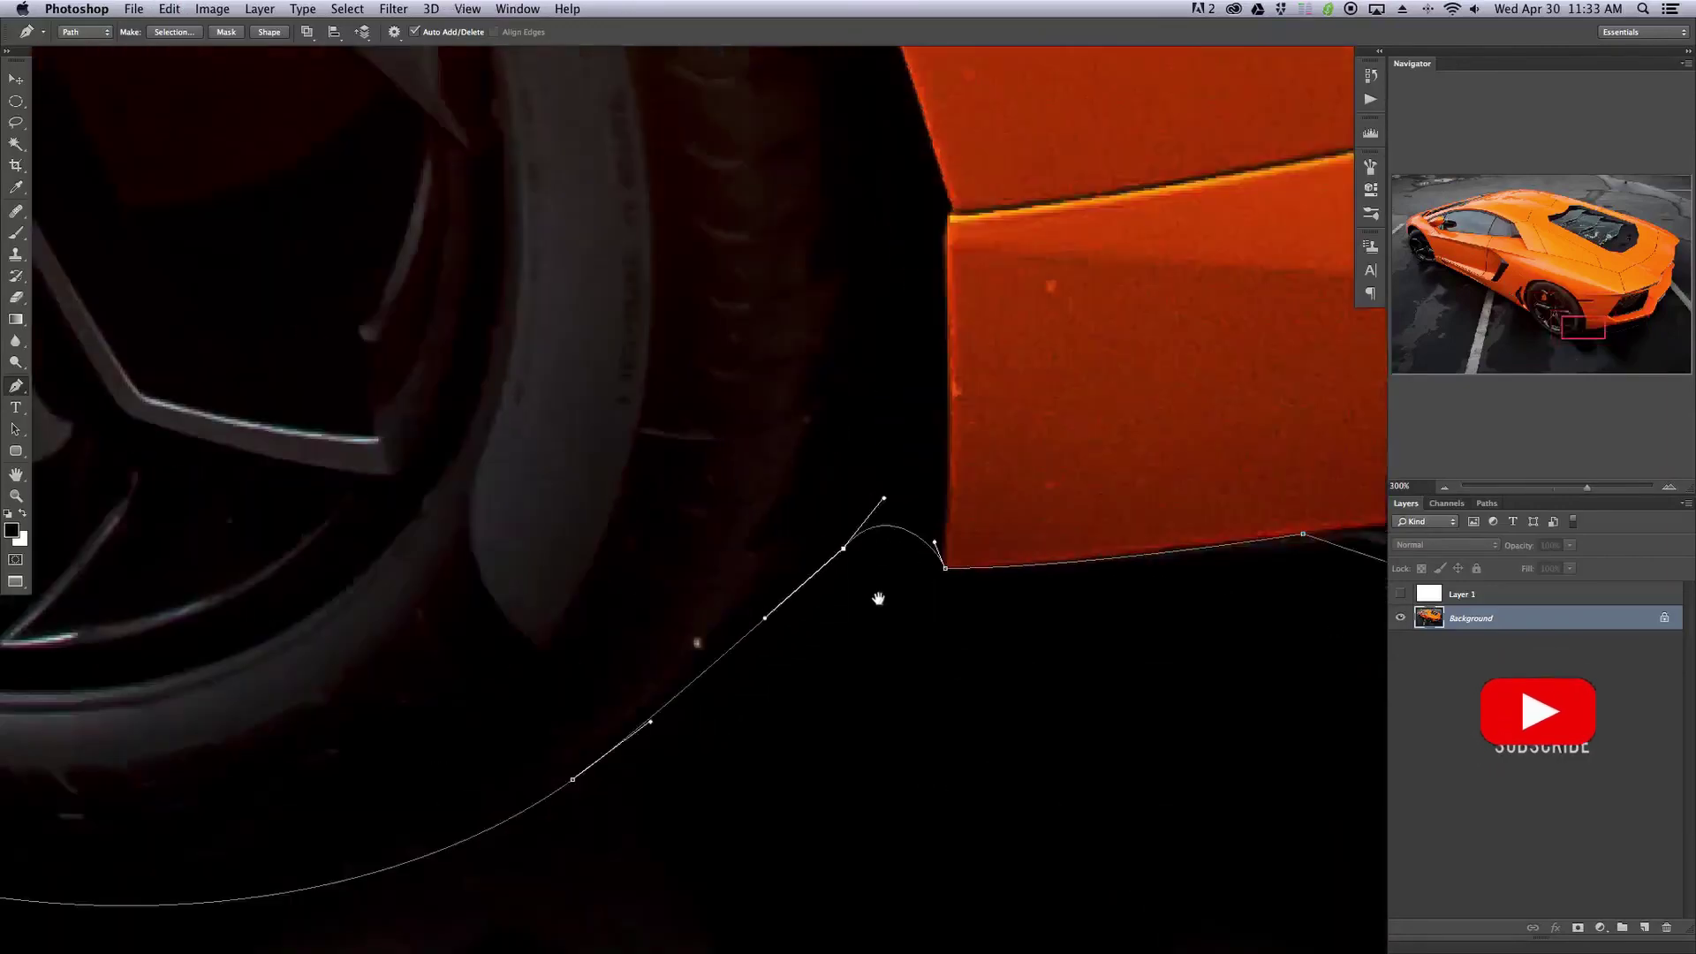
key(super+equal)
alt+drag(901, 590, 897, 604)
alt+drag(850, 548, 850, 607)
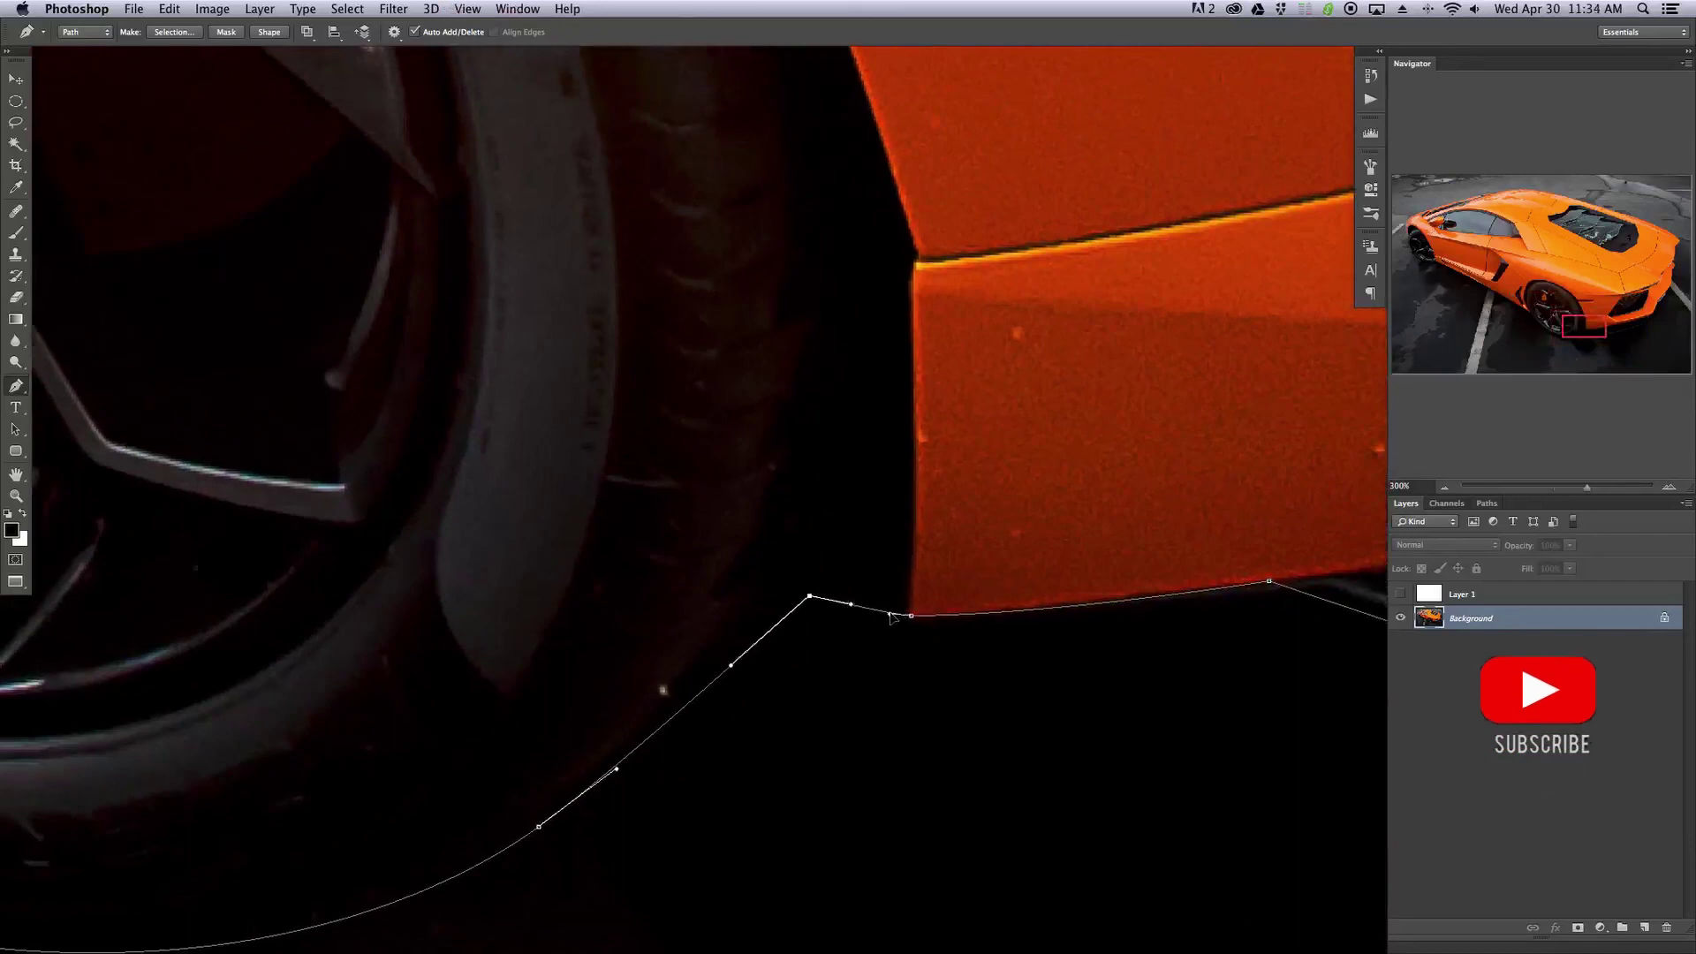
- Save the finished work path under the name Aventador
key(super+minus)
key(super+minus)
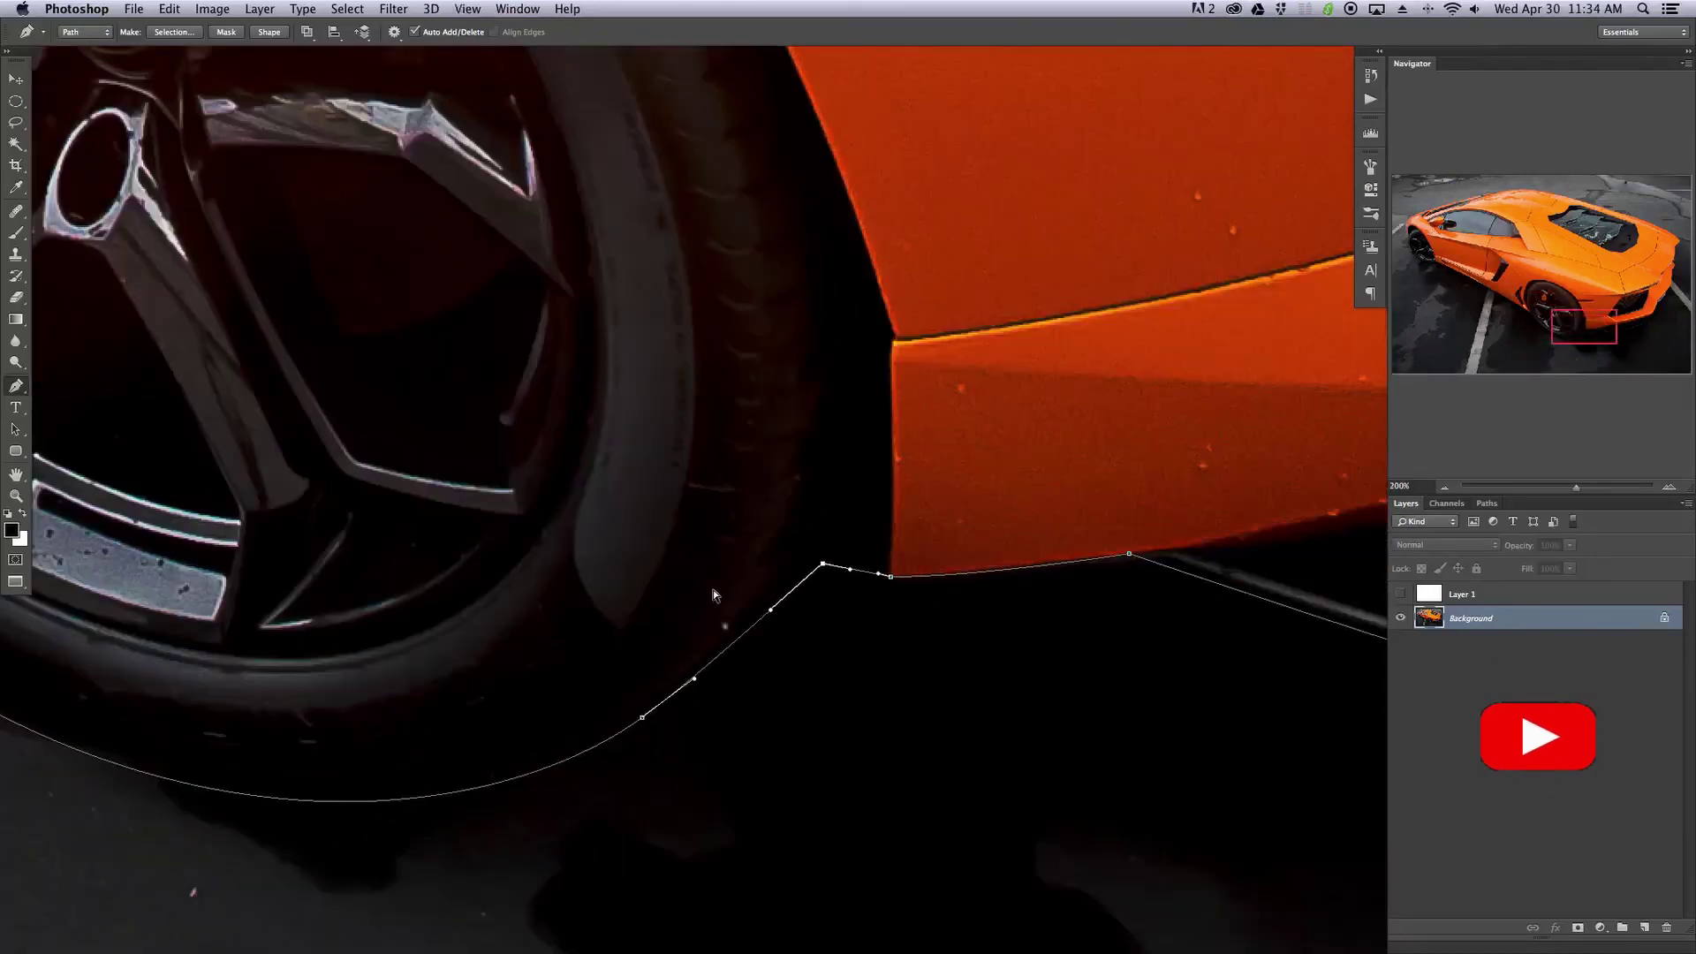
key(super+minus)
key(super+minus)
key(super+minus)
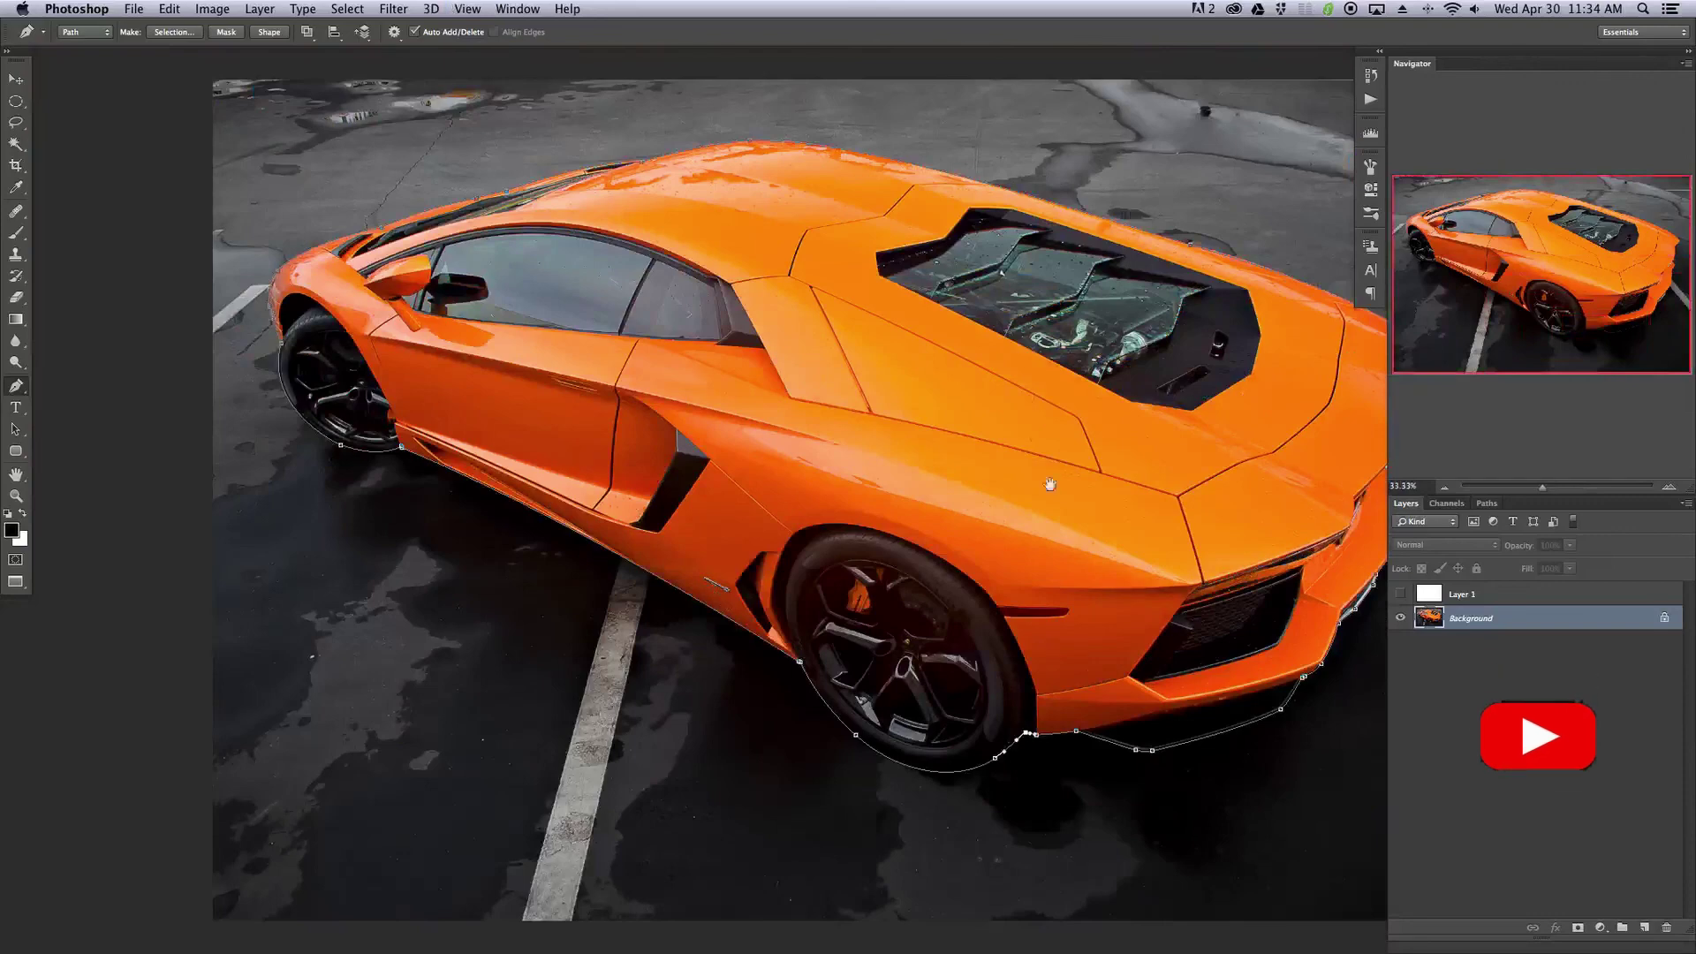
key(super+minus)
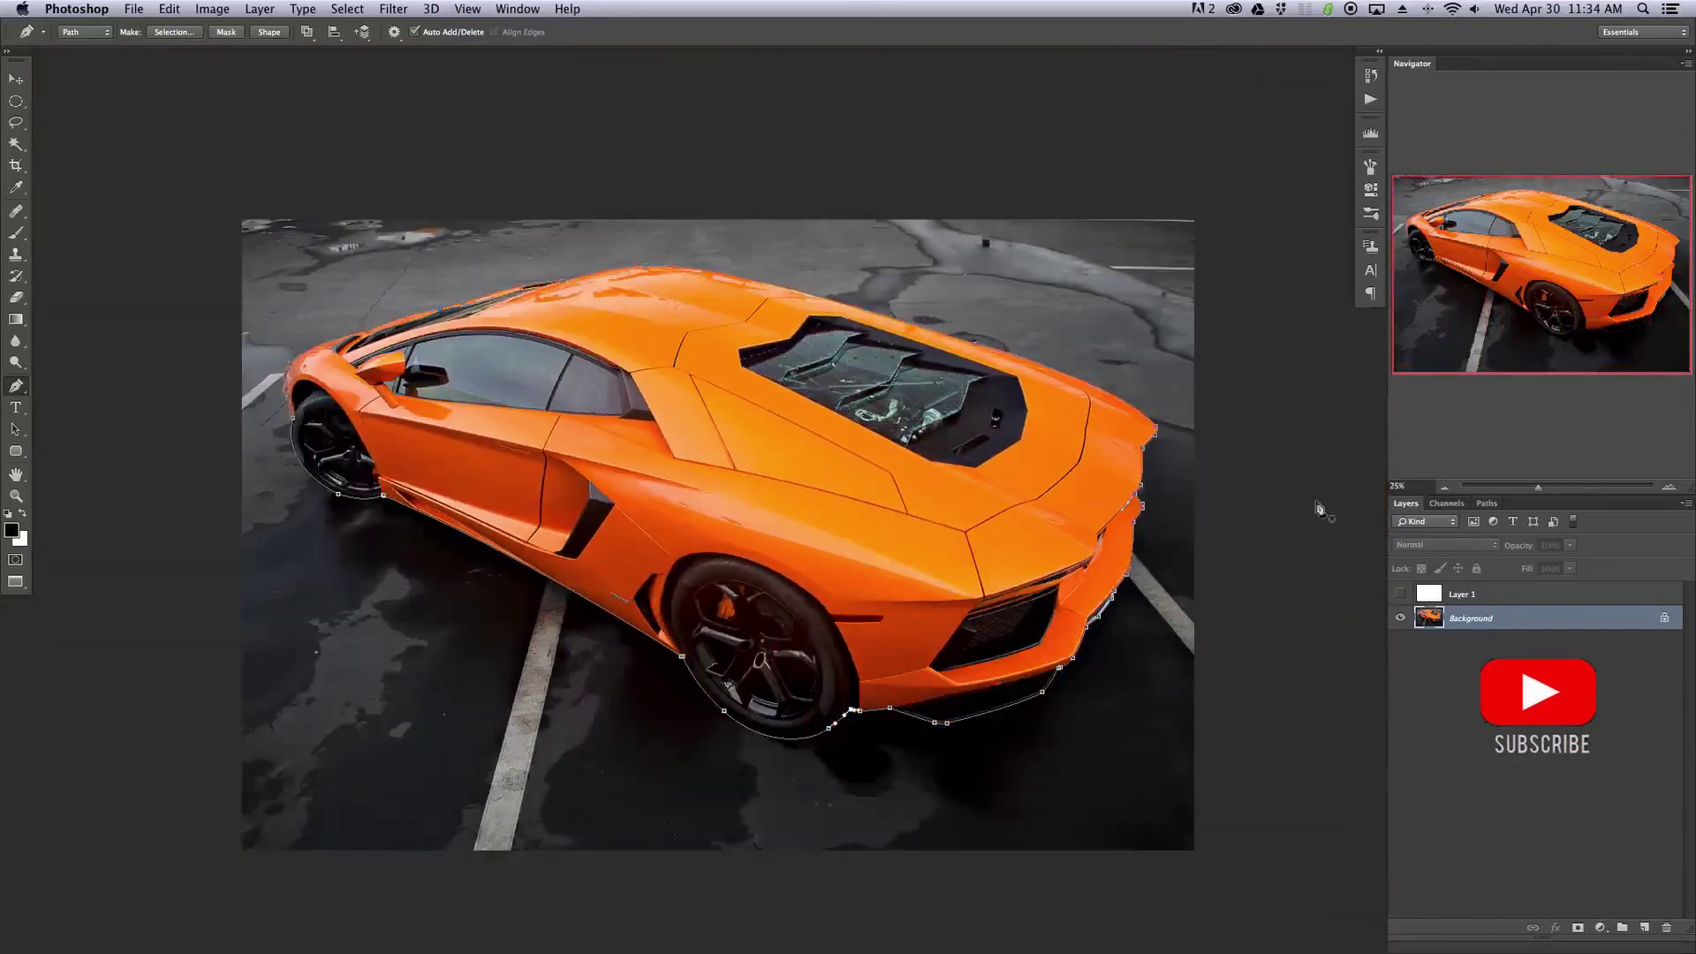
click(1489, 503)
double_click(1445, 523)
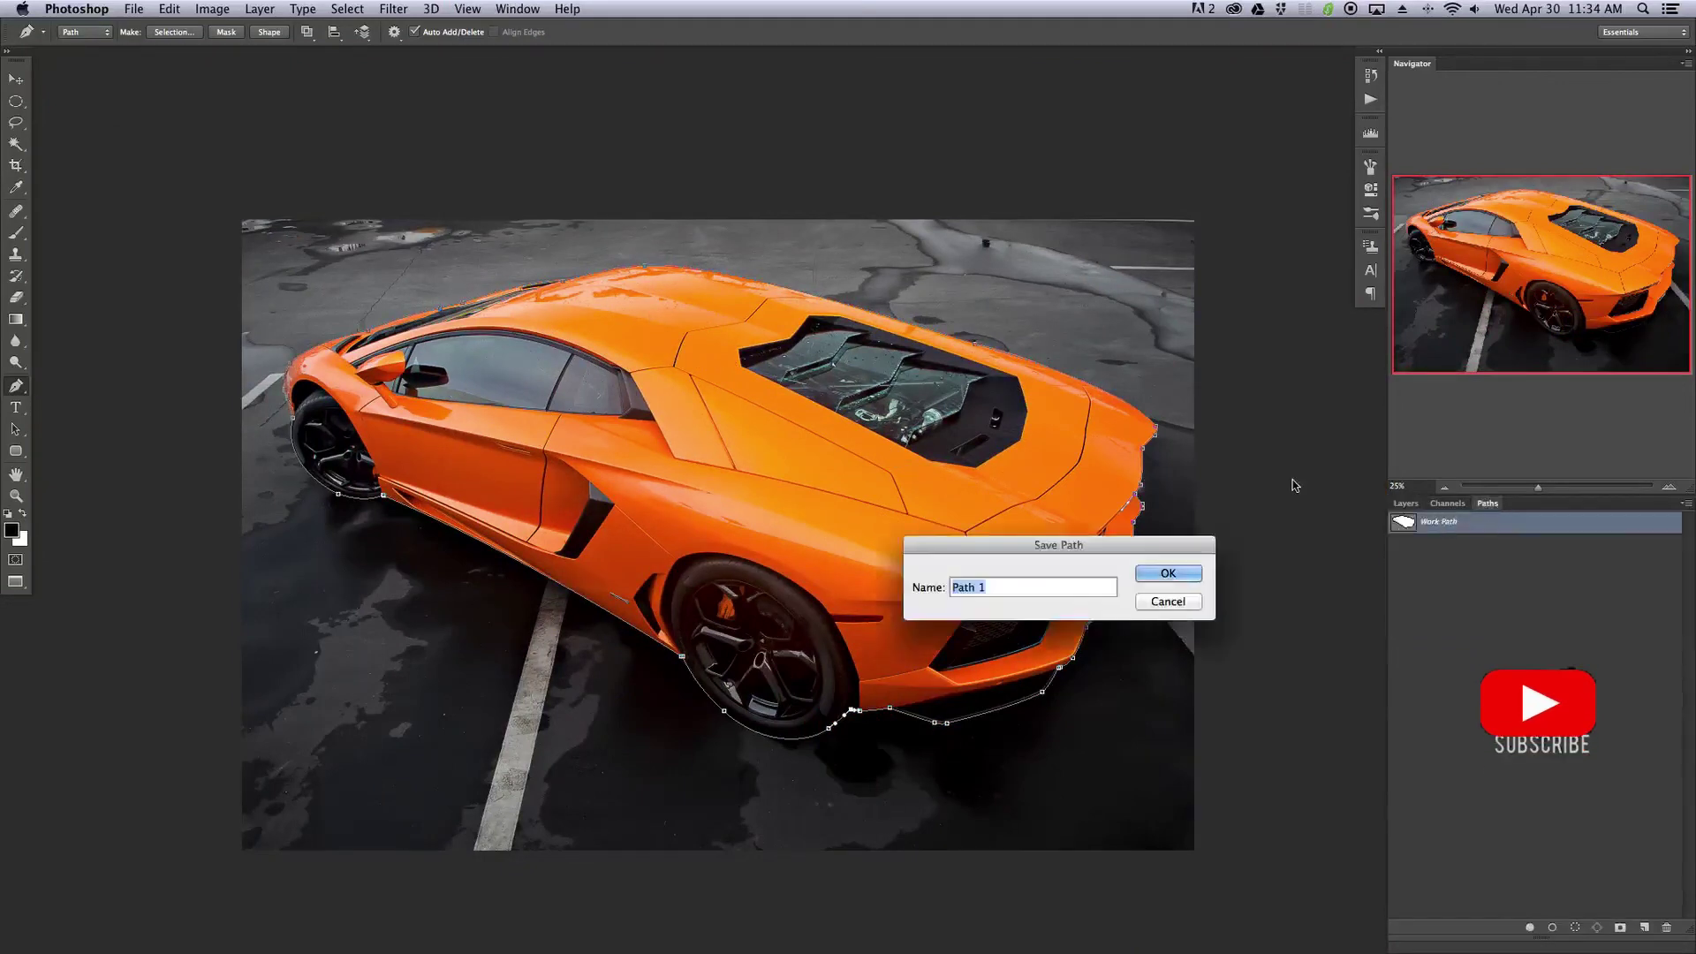
text(Aventador)
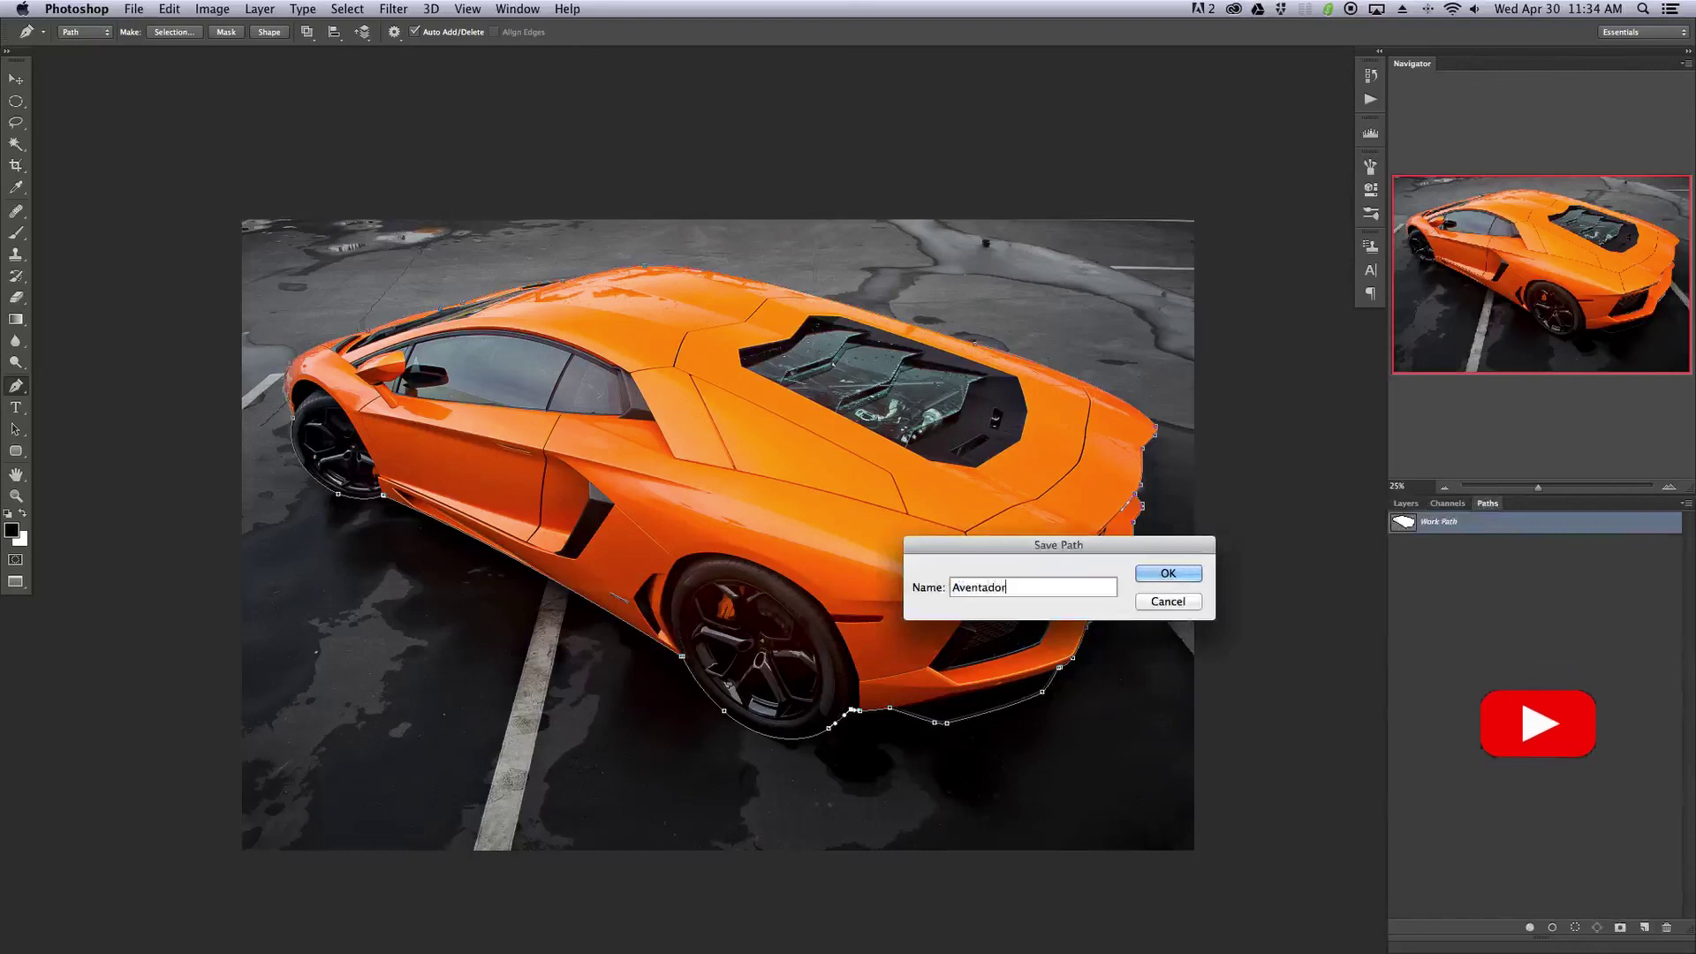
key(Return)
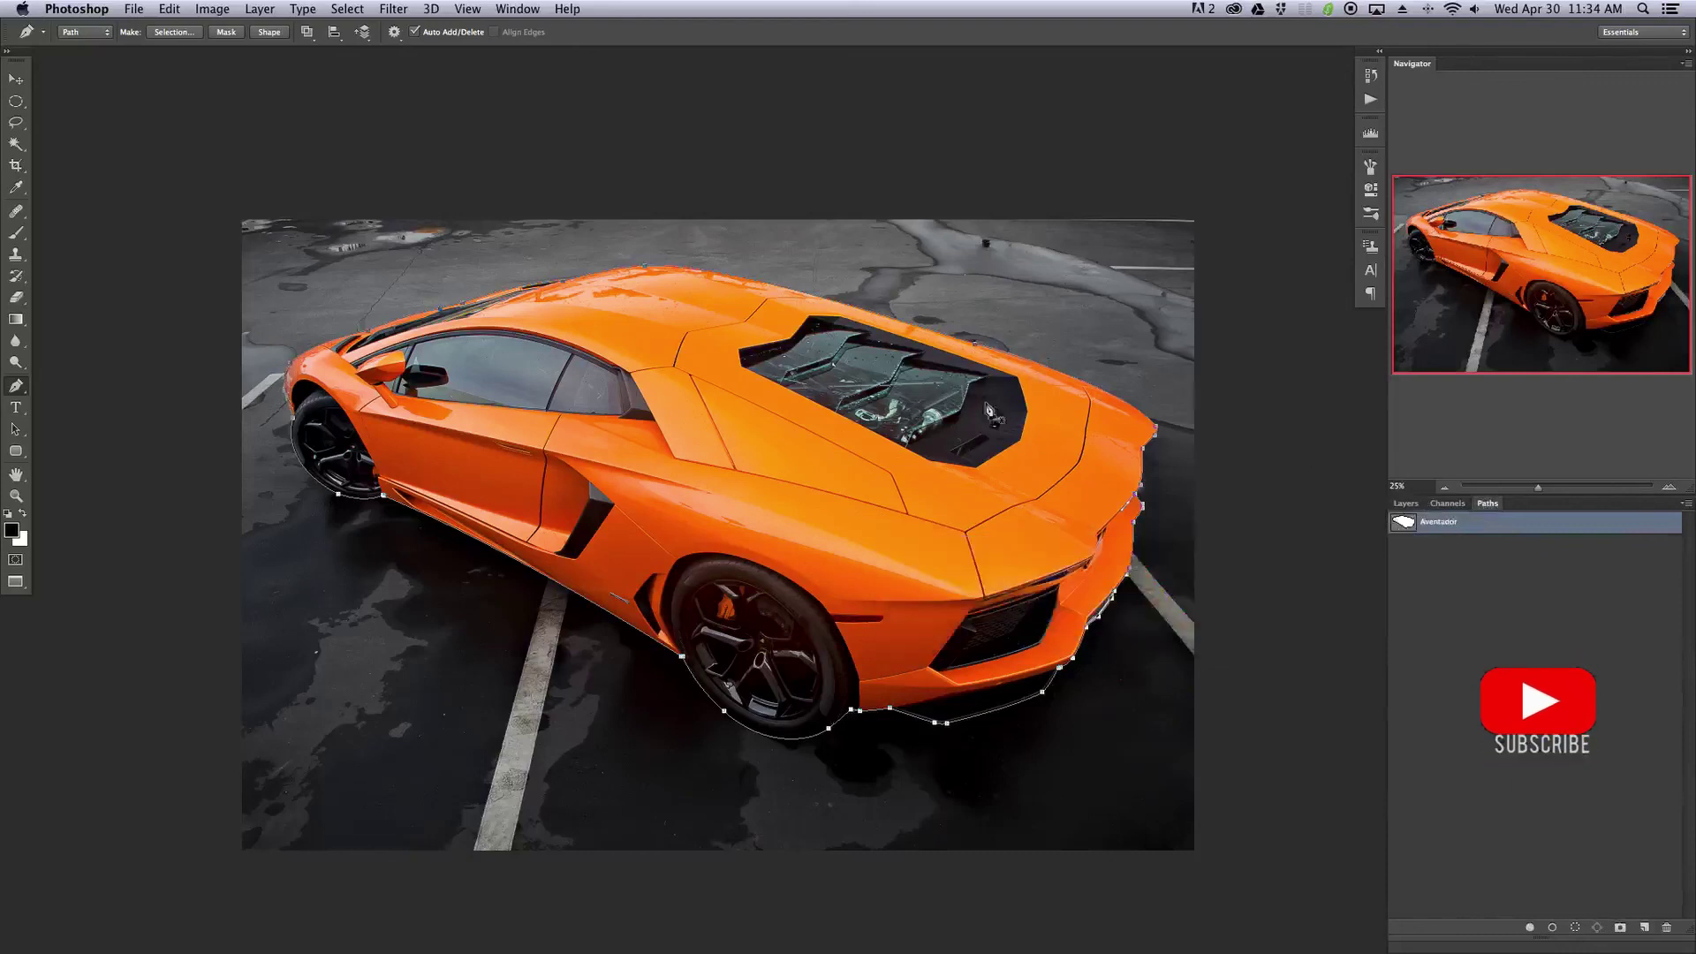
- Make a new anti-aliased selection from the Aventador path with a 0.3-pixel feather, and mask the Background layer with it
right_click(1484, 528)
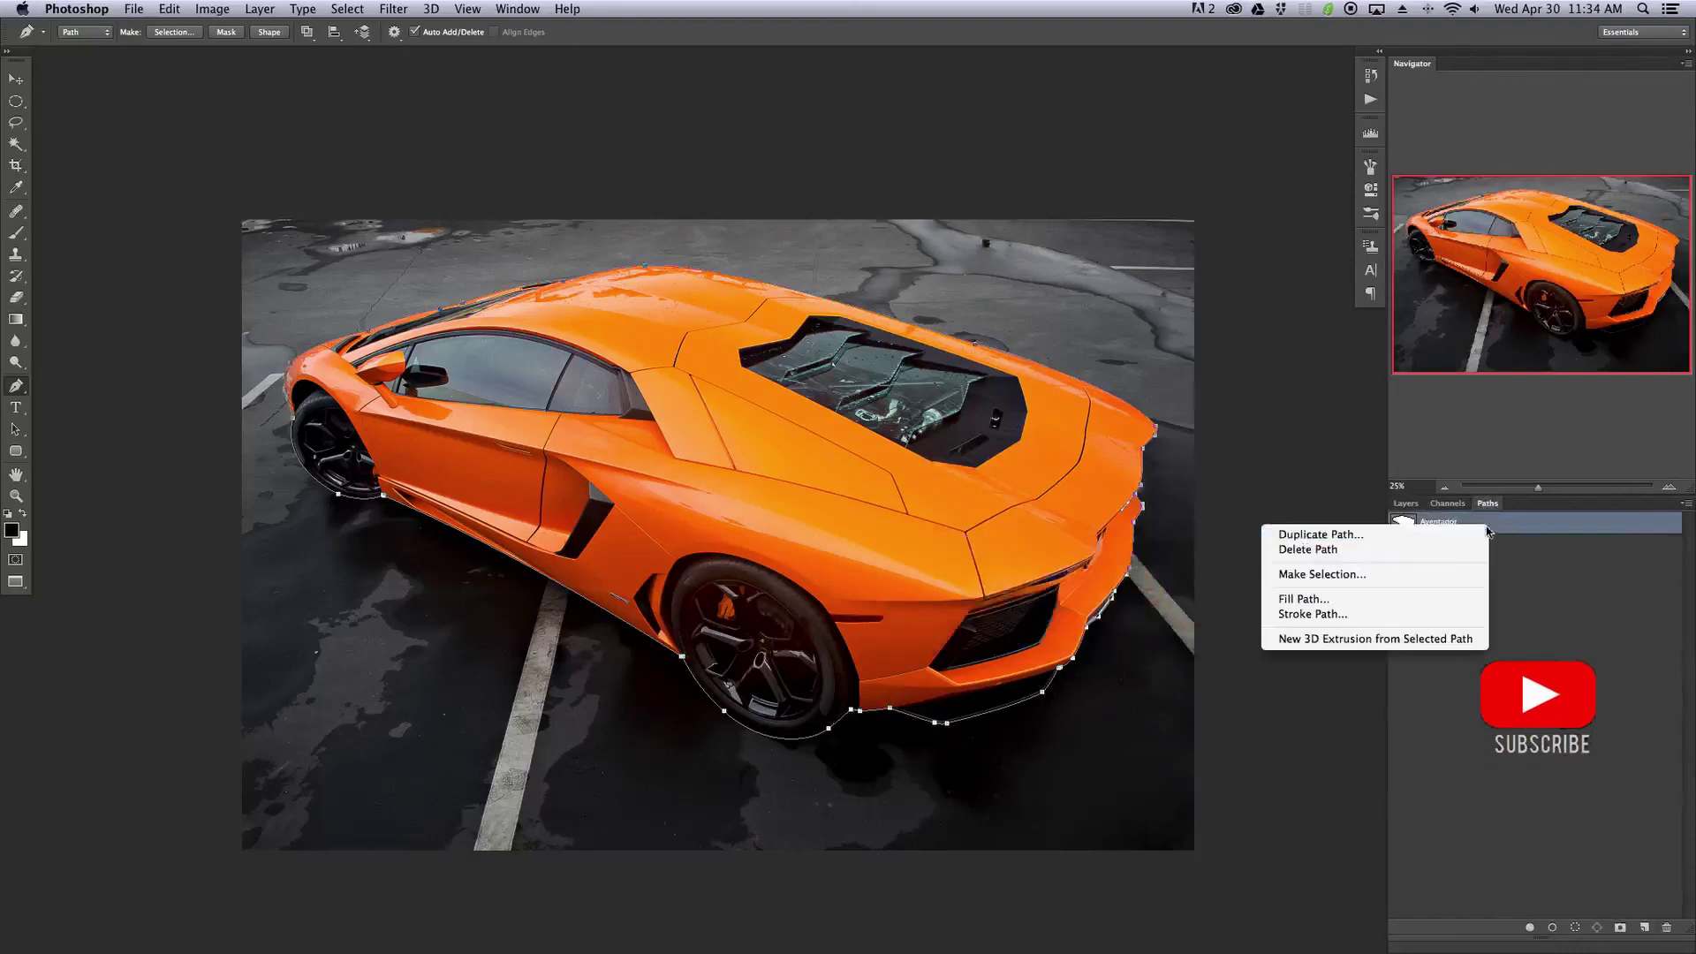
click(1423, 576)
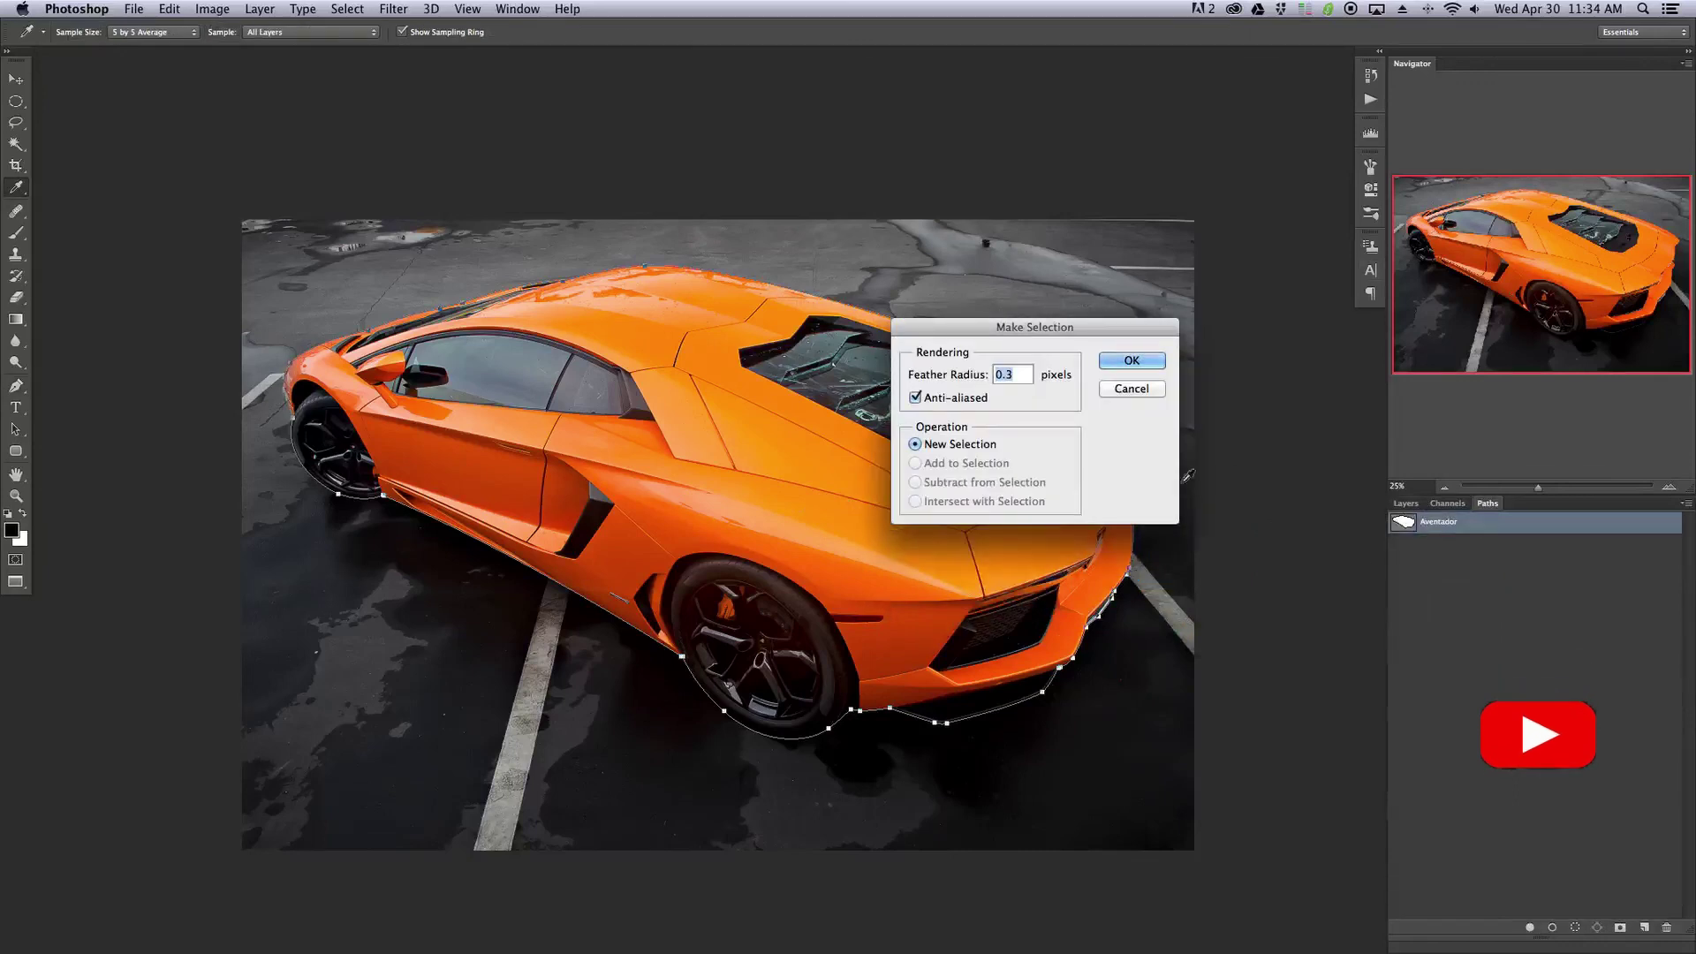
click(1131, 360)
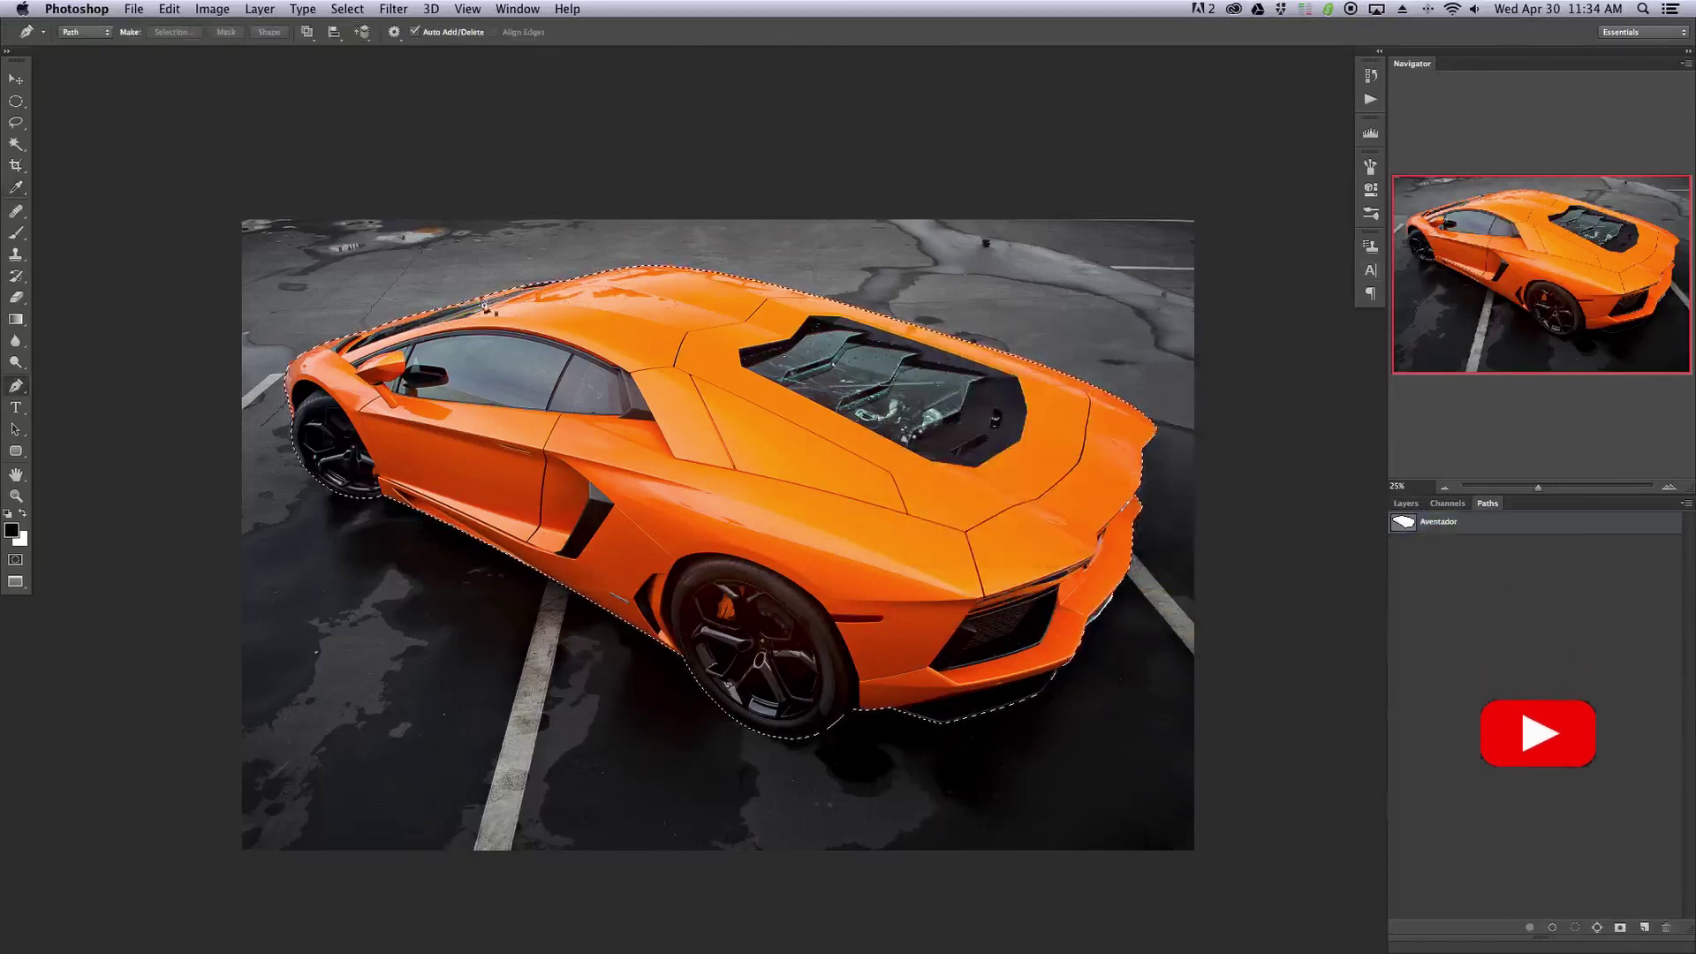
click(1409, 504)
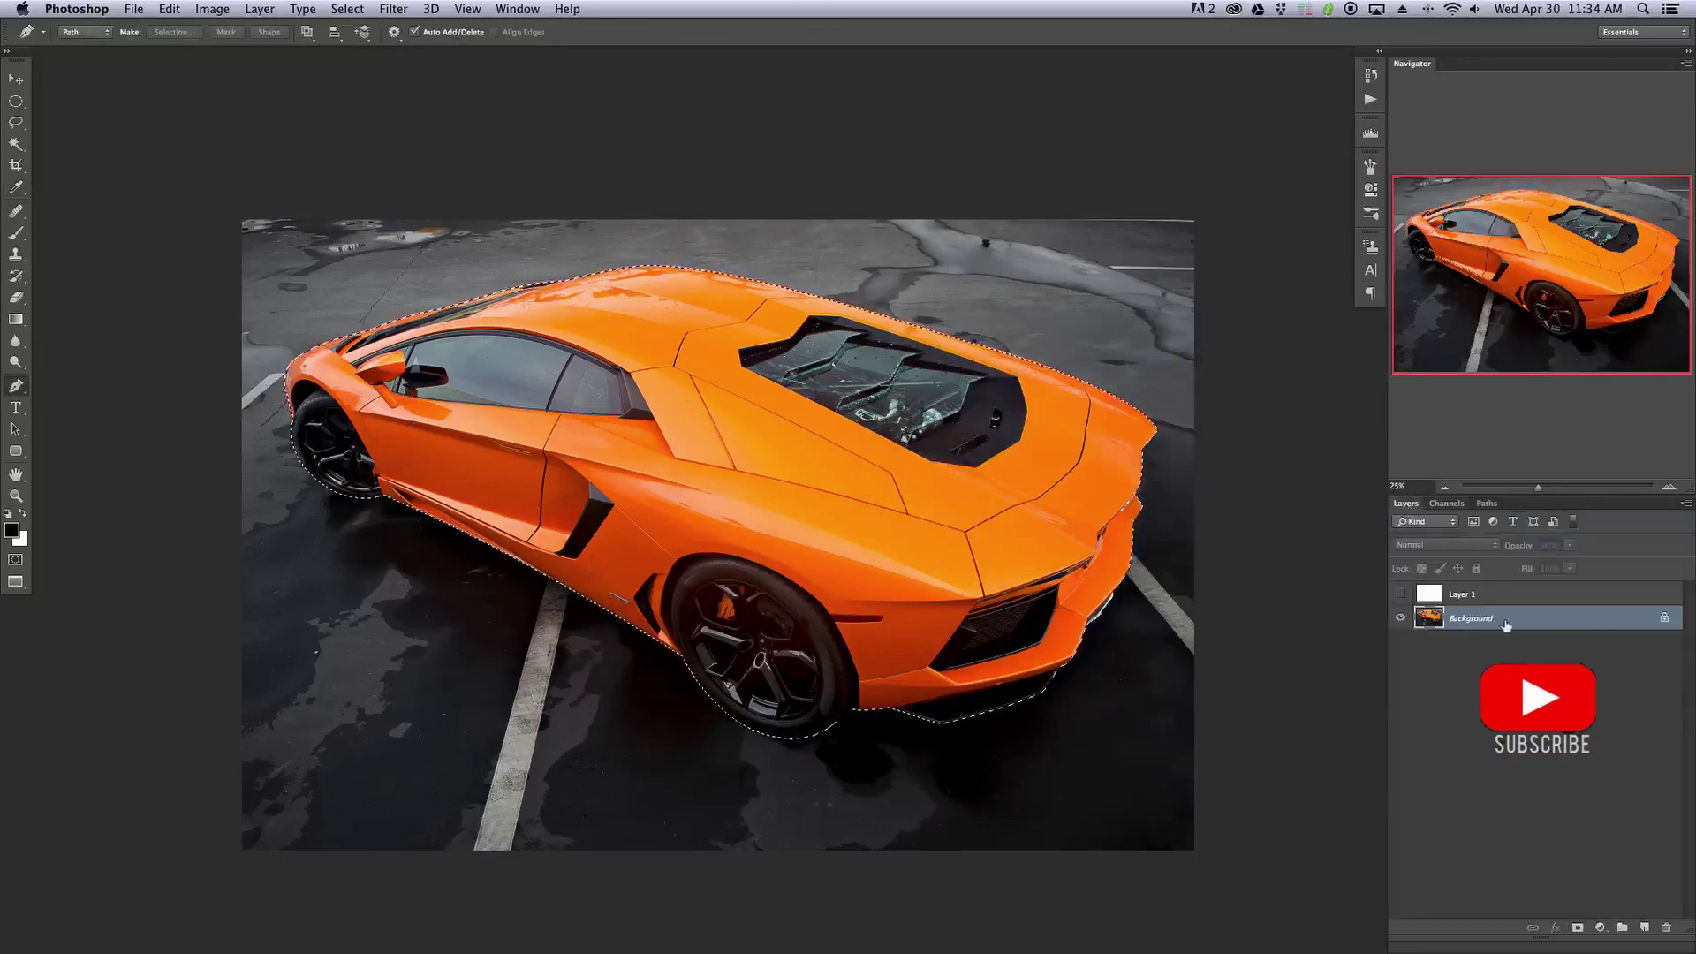
click(1577, 927)
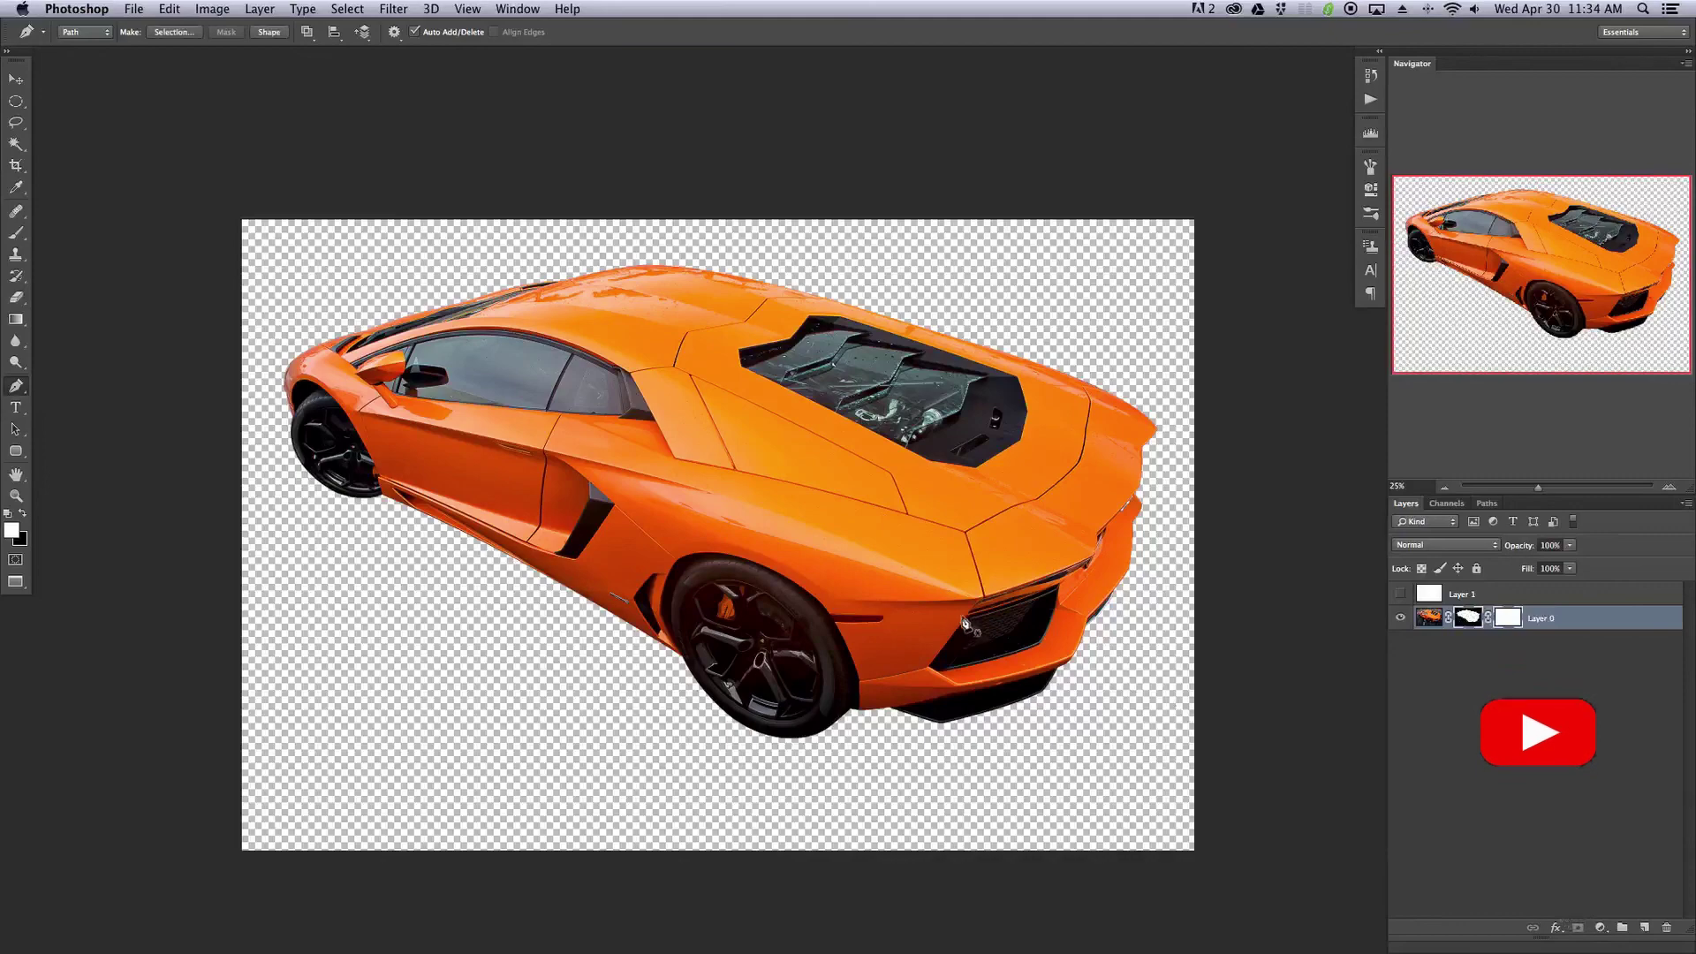
- Inspect the cut-out's edges up close around the rear bumper, roof, front end, side sill and tires
key(super+plus)
key(super+plus)
key(super+plus)
key(super+plus)
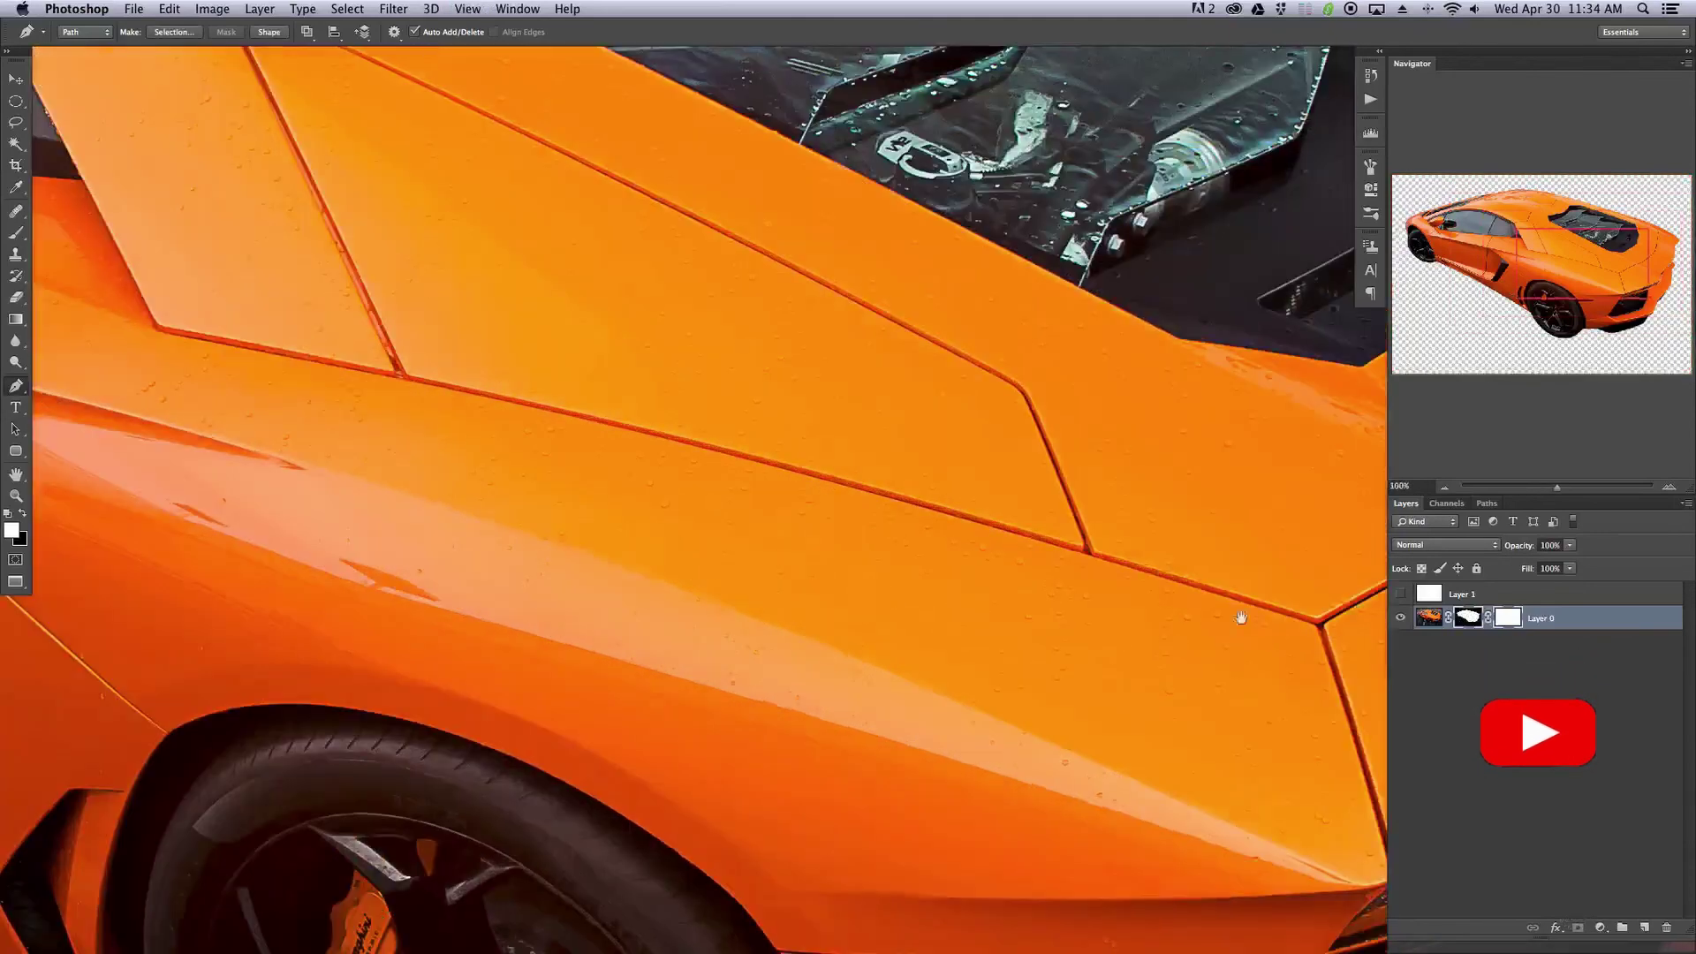
drag(1241, 617, 1020, 592)
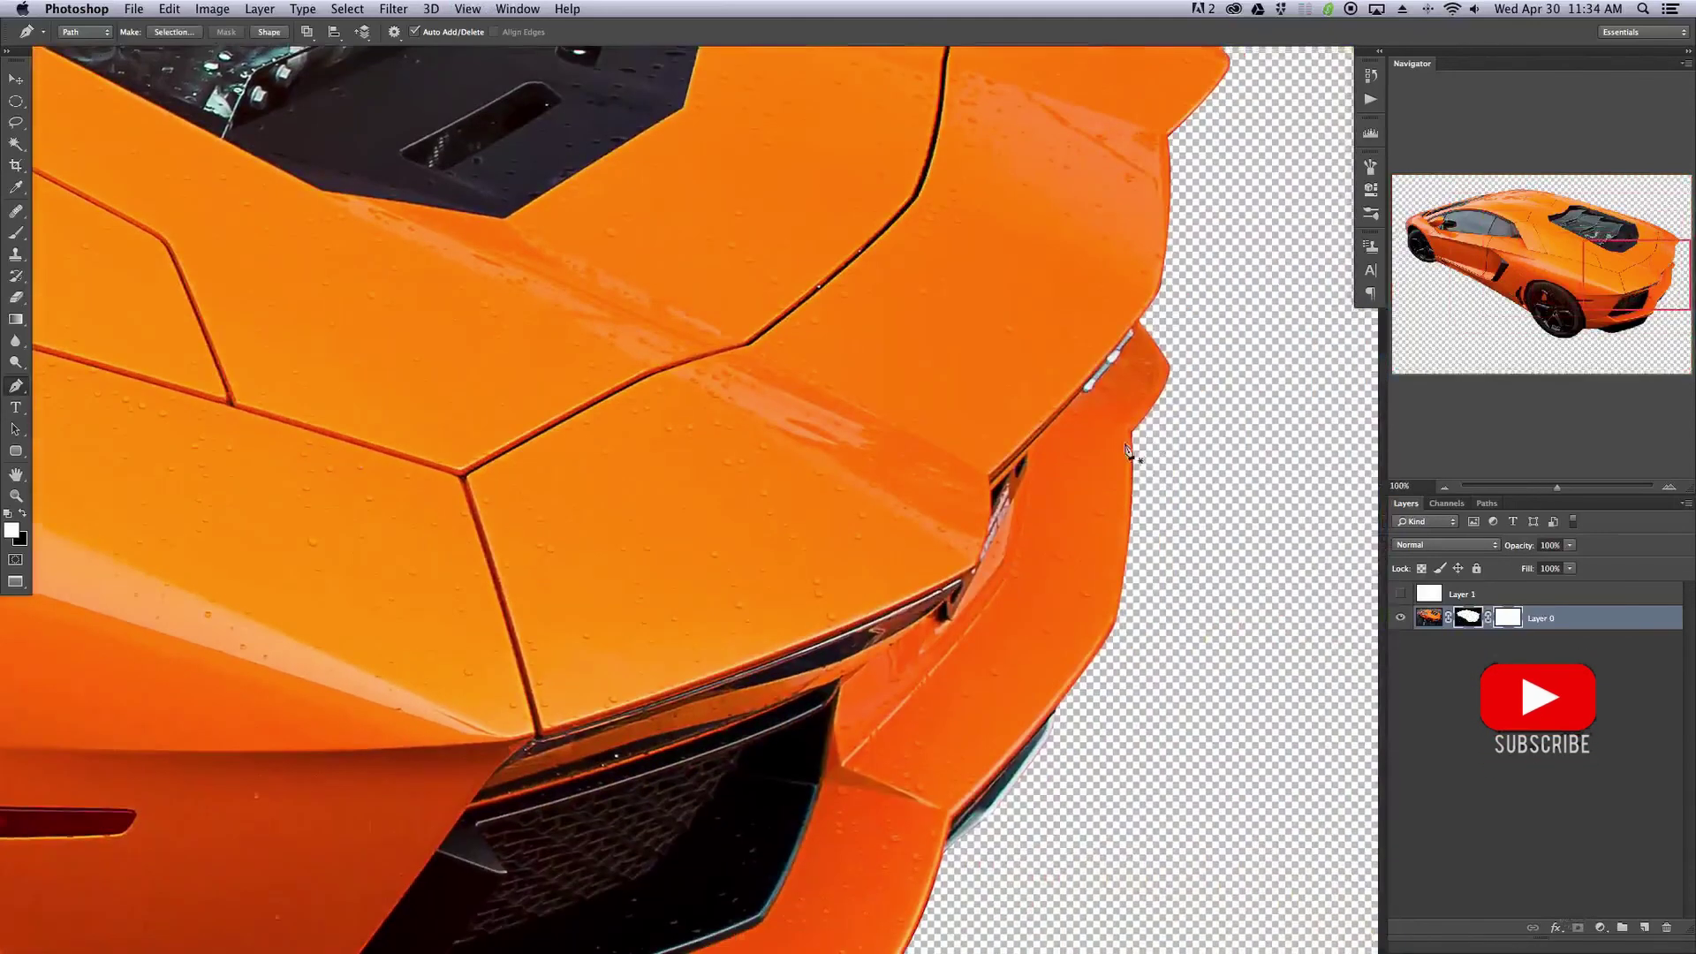
drag(1145, 287, 1119, 533)
drag(633, 250, 1237, 522)
drag(432, 407, 1184, 610)
drag(300, 617, 1226, 541)
drag(712, 787, 1128, 670)
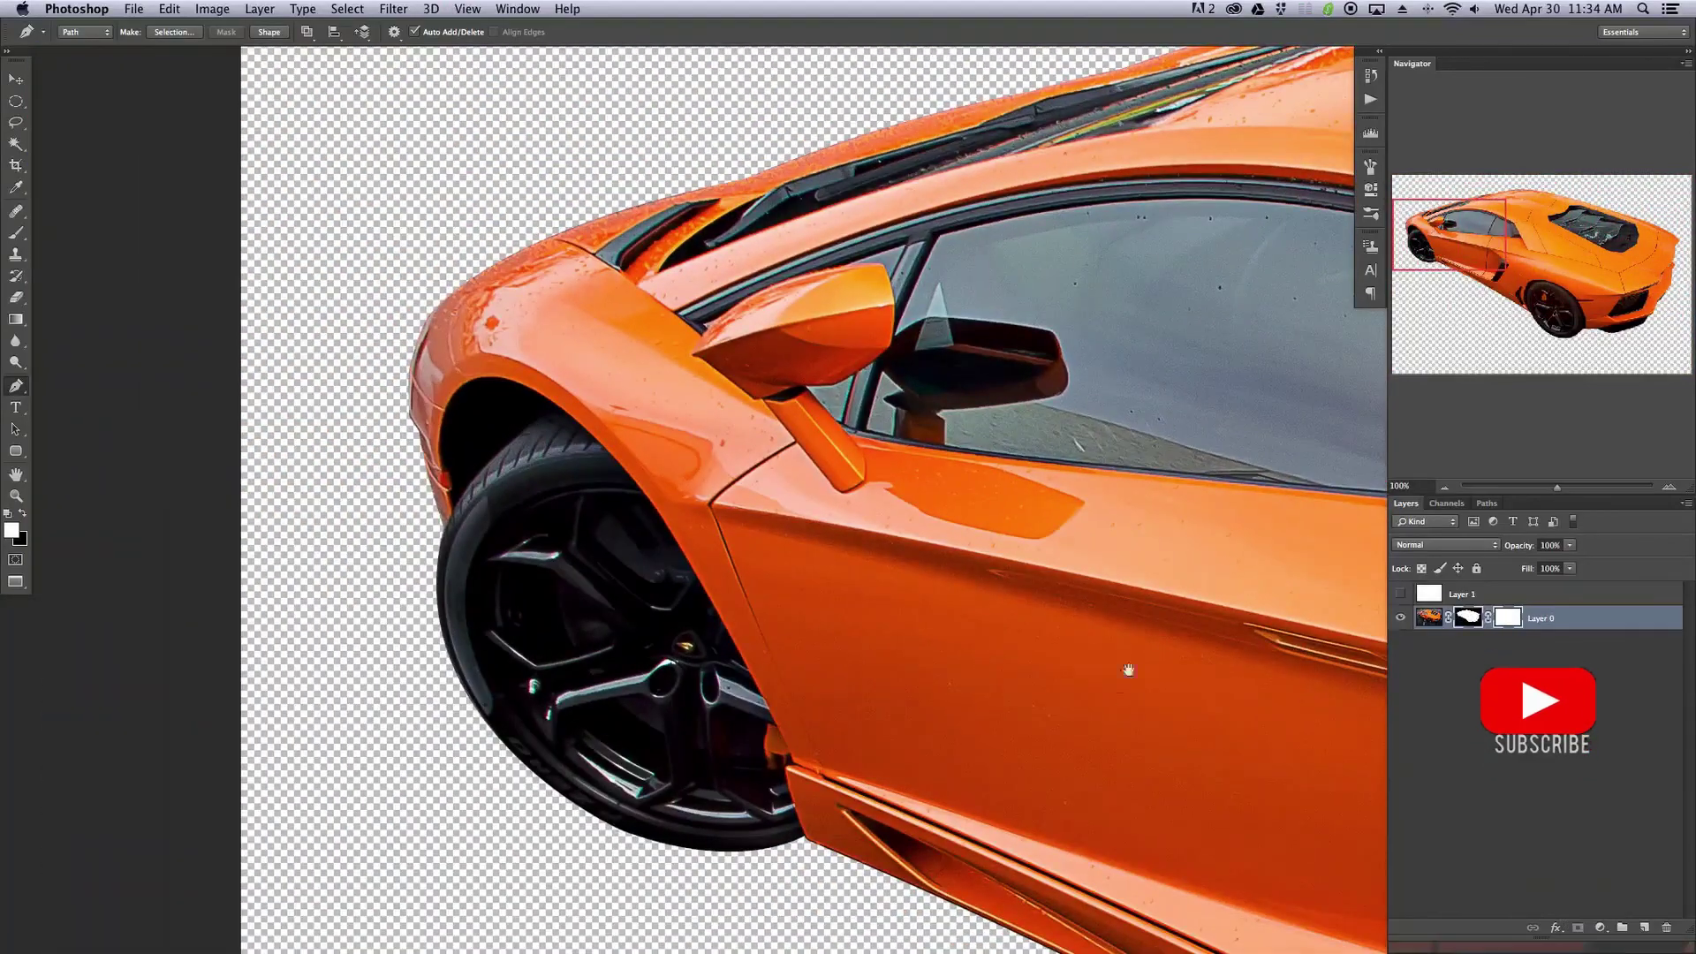
drag(991, 629, 749, 220)
drag(1348, 779, 659, 522)
drag(1317, 742, 624, 353)
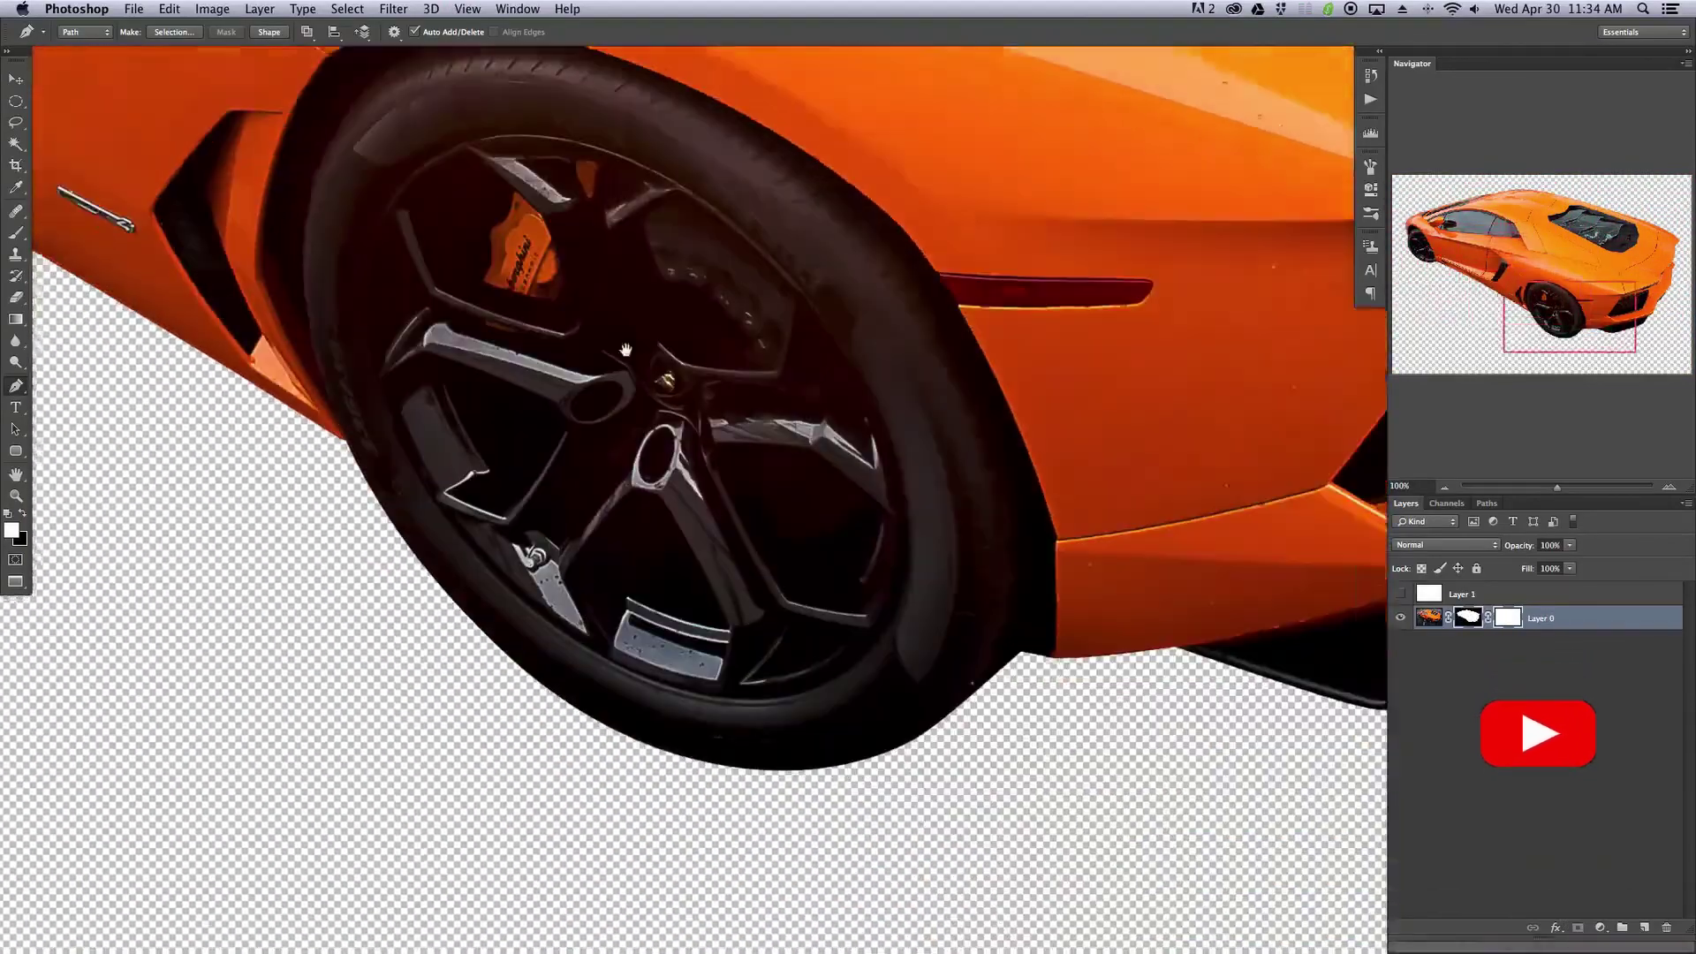
drag(1111, 630, 947, 520)
scroll(839, 526, down, 2)
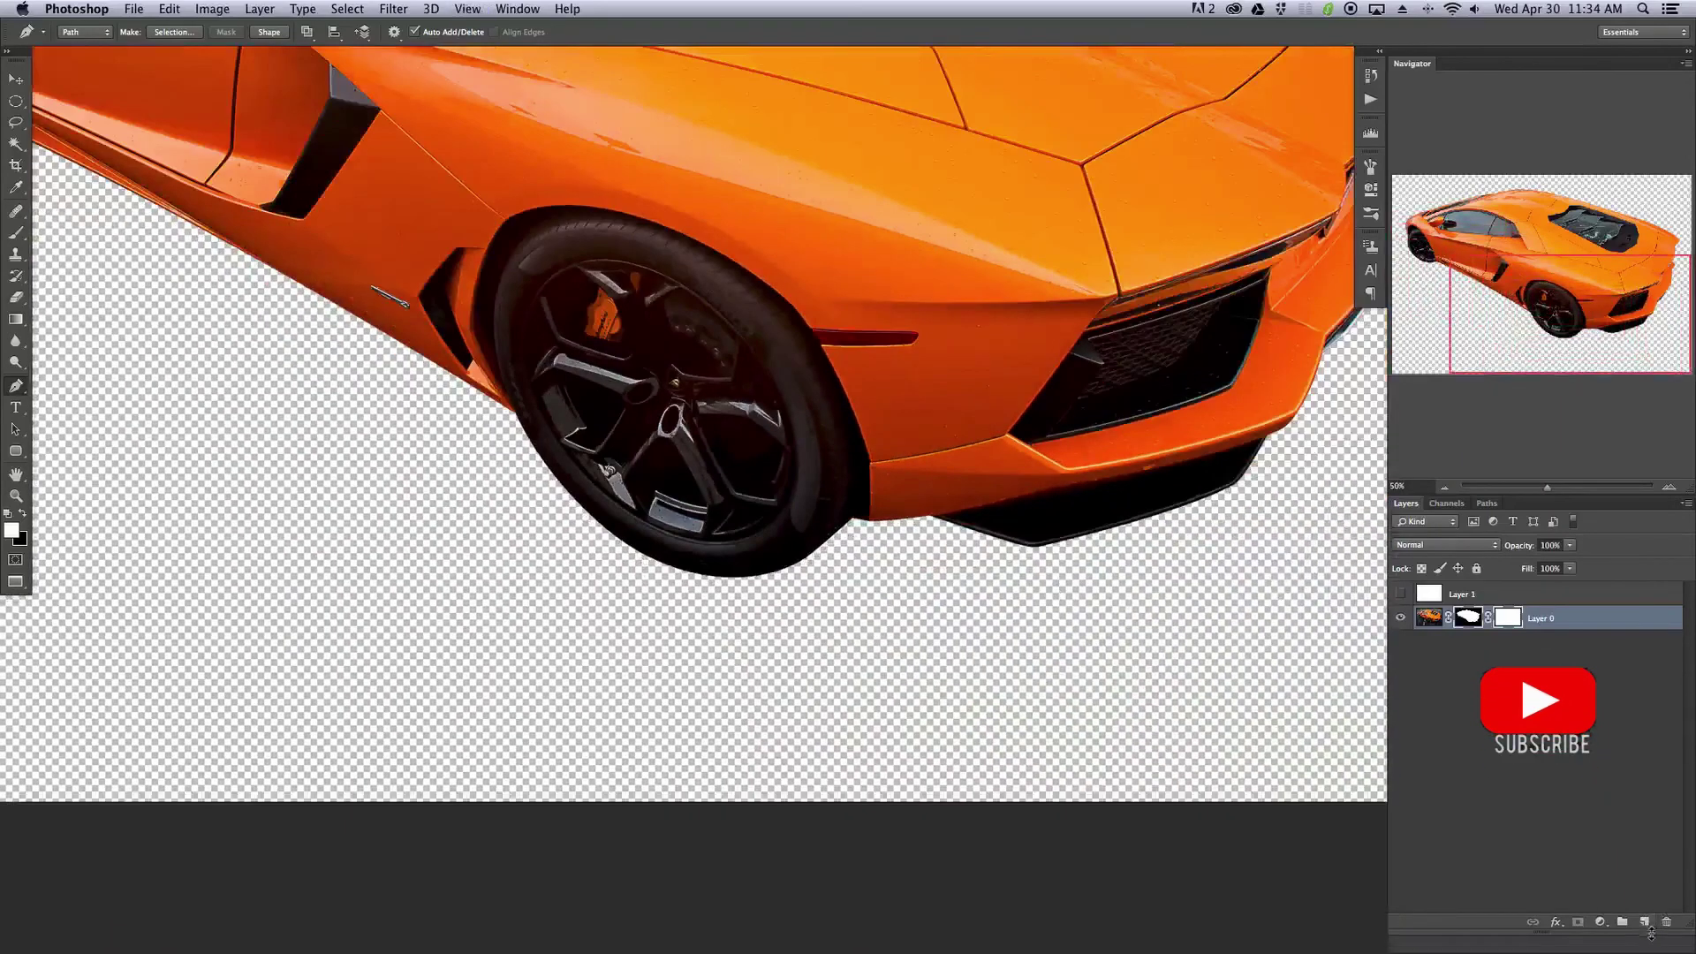
- Create a new layer beneath the car layer and fill it with black in Normal mode at 100% opacity
ctrl+click(1645, 927)
key(shift+BackSpace)
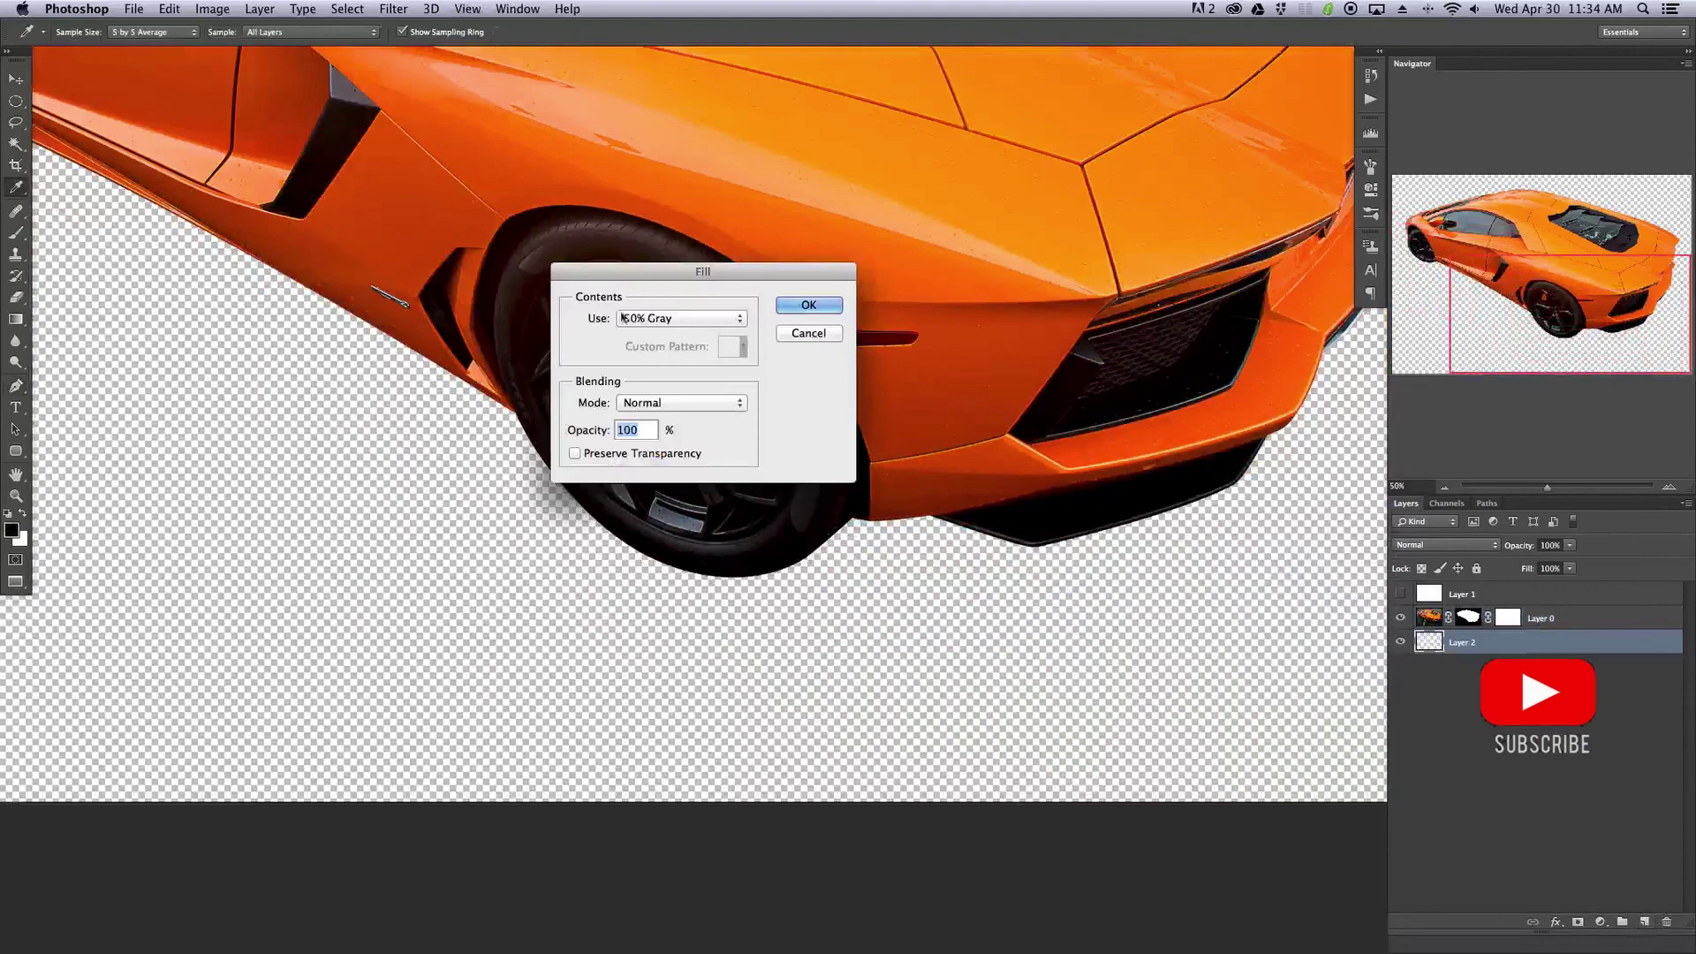
click(658, 405)
click(673, 371)
click(671, 320)
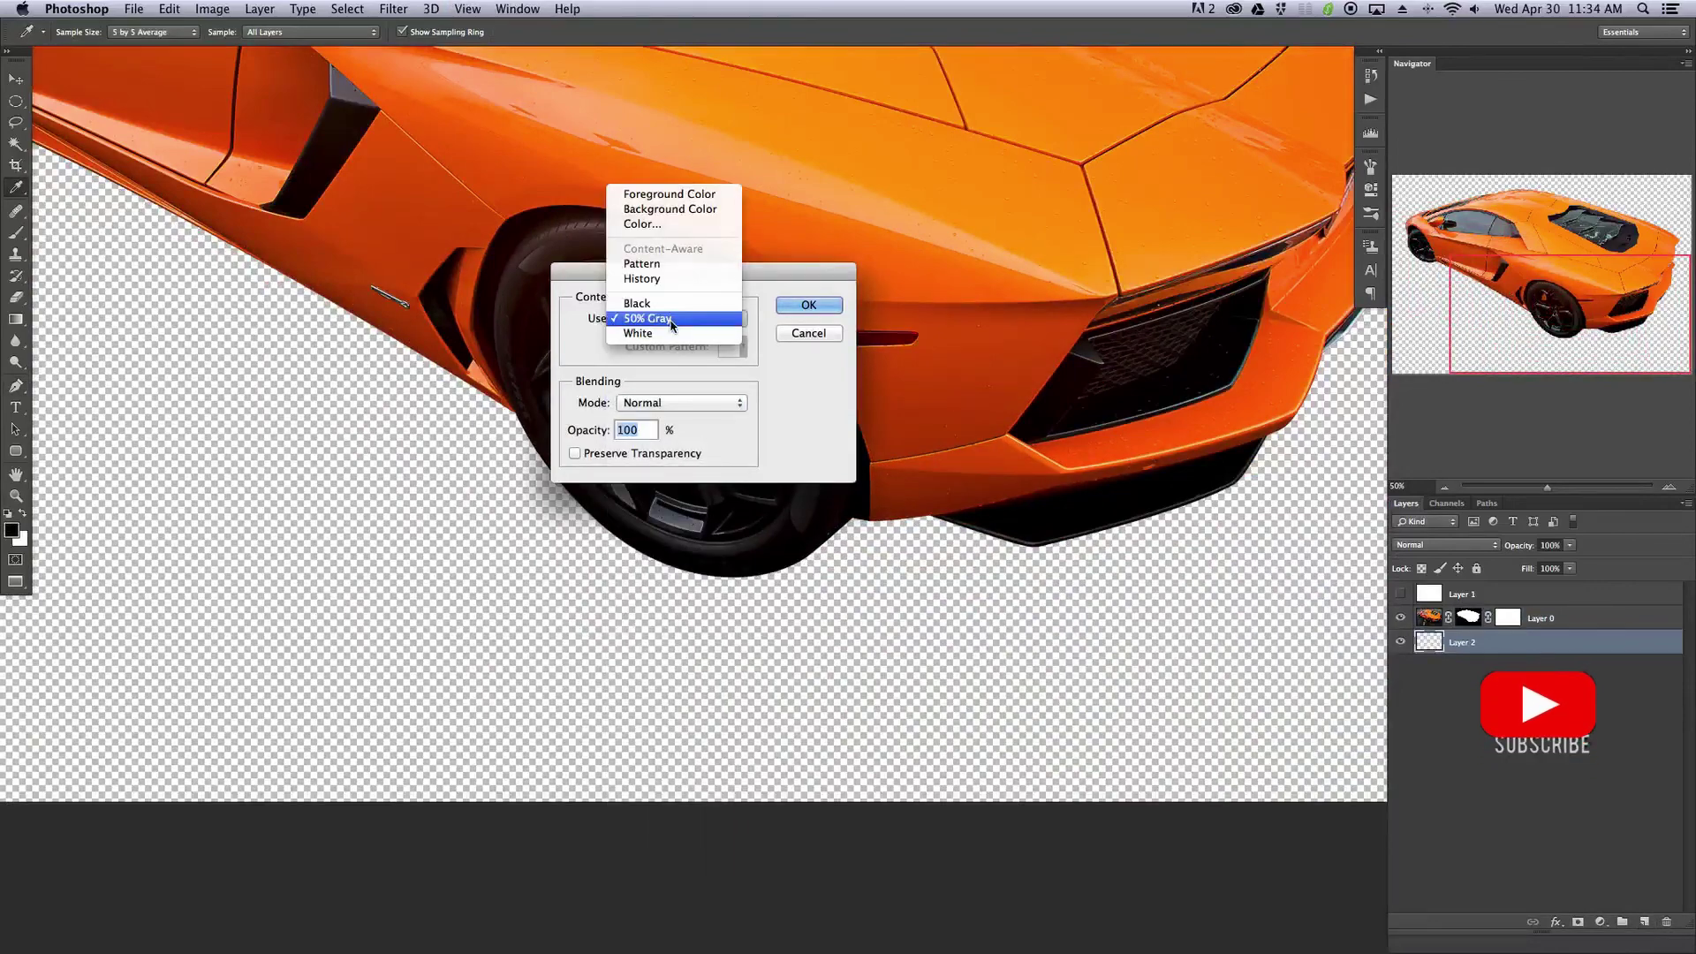
click(676, 300)
key(Return)
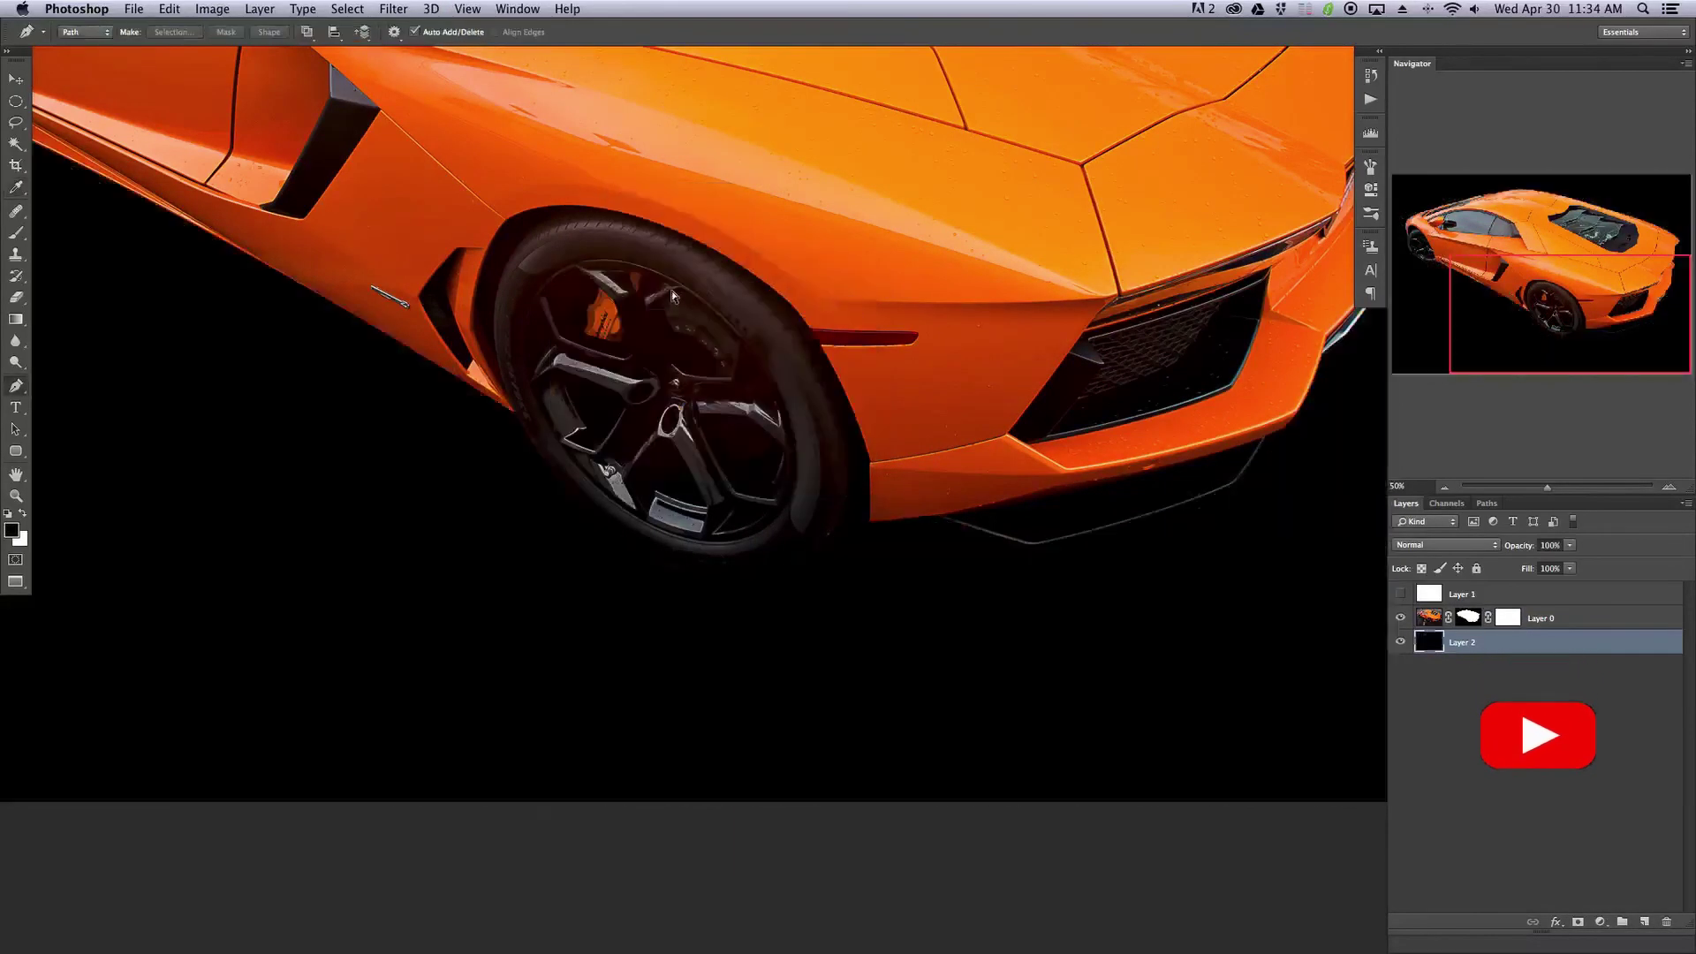
- Toggle the masked car layer's visibility off and on to check it against the black background
key(super+minus)
drag(1012, 580, 948, 595)
click(1400, 619)
click(1400, 619)
click(1400, 619)
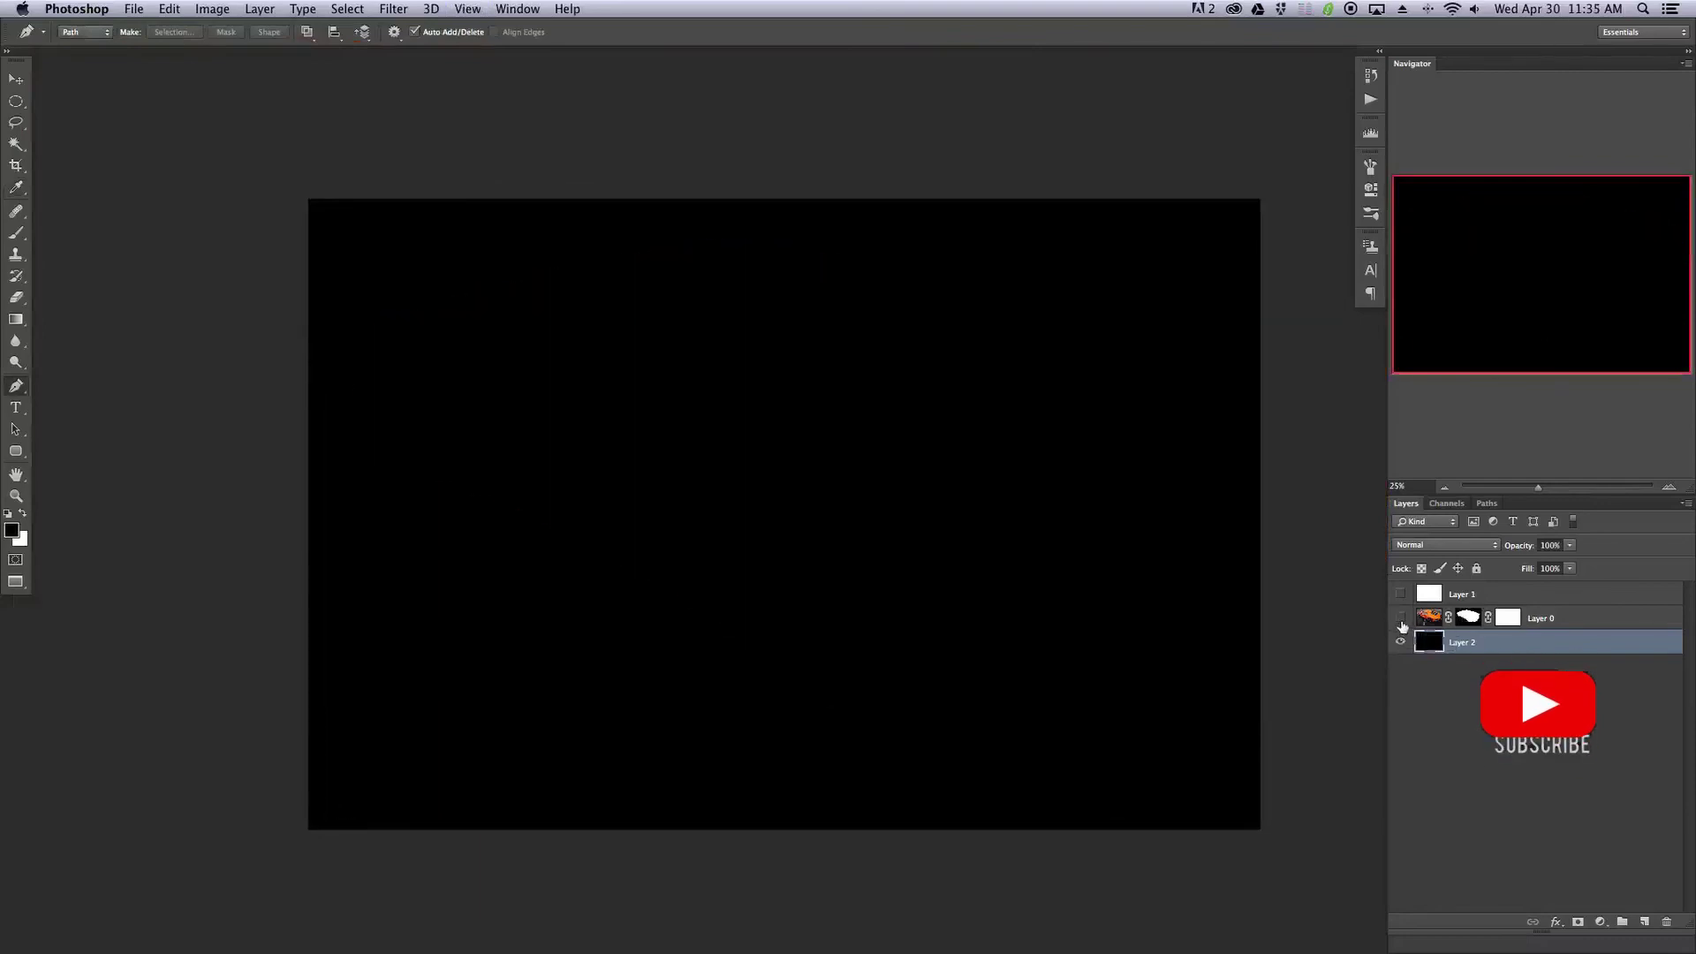
click(1400, 620)
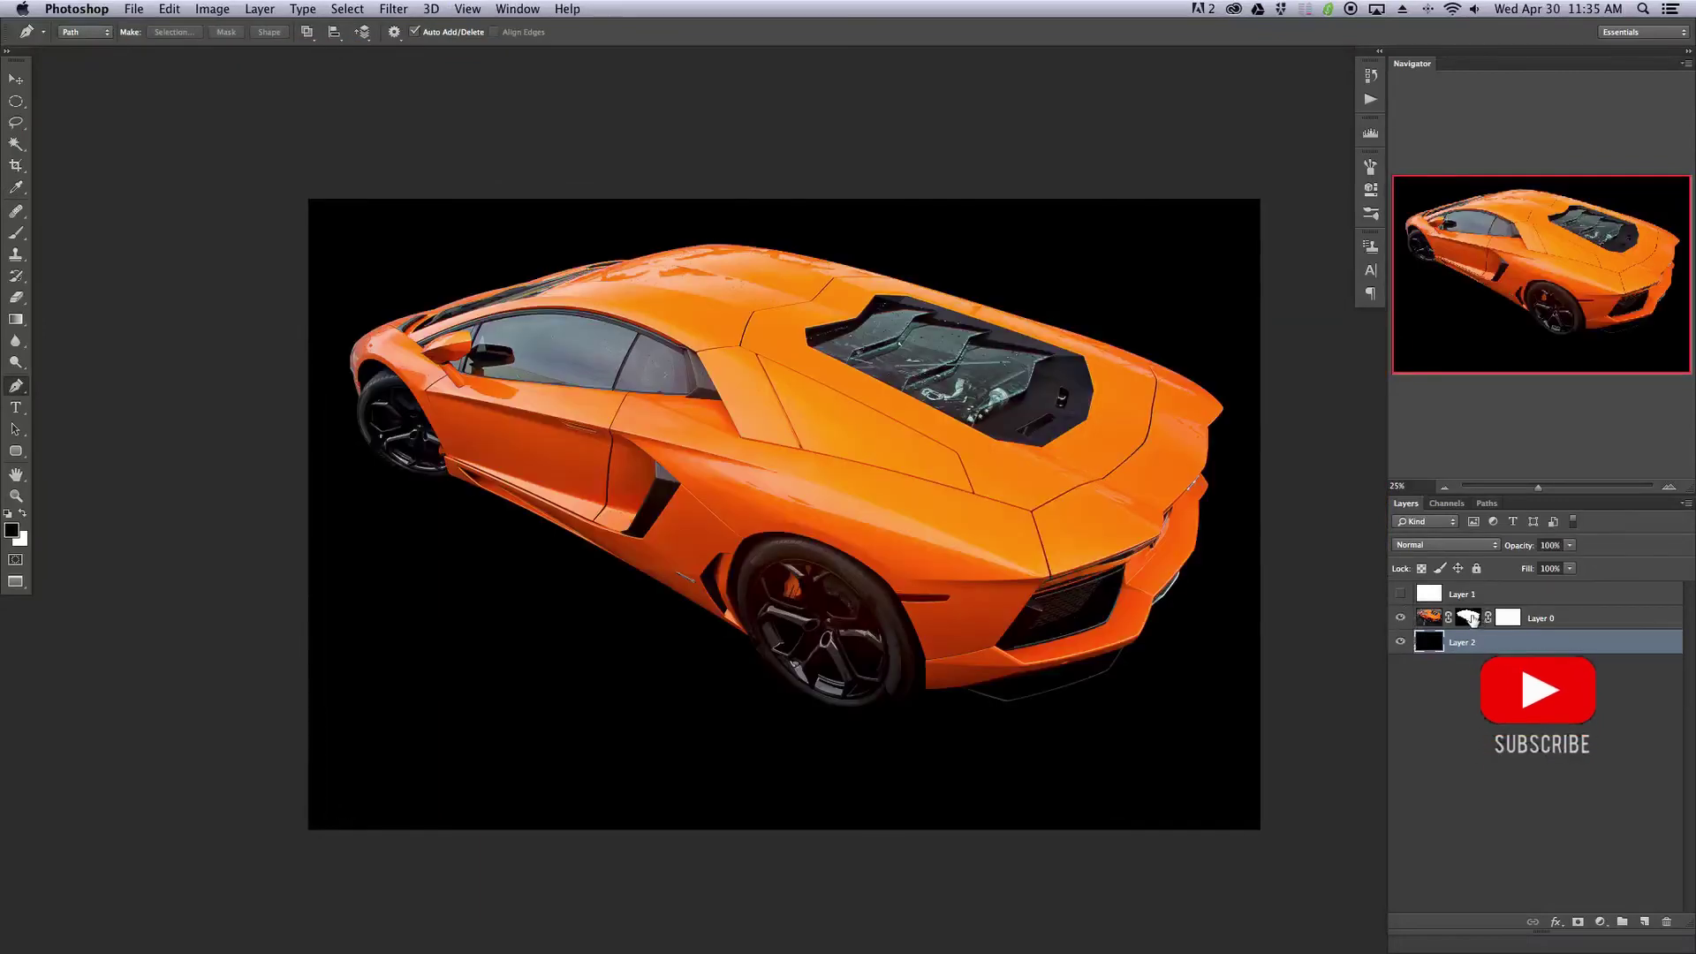
- Disable and re-enable the car layer's mask repeatedly to compare the original photo with the cut-out
shift+click(1467, 617)
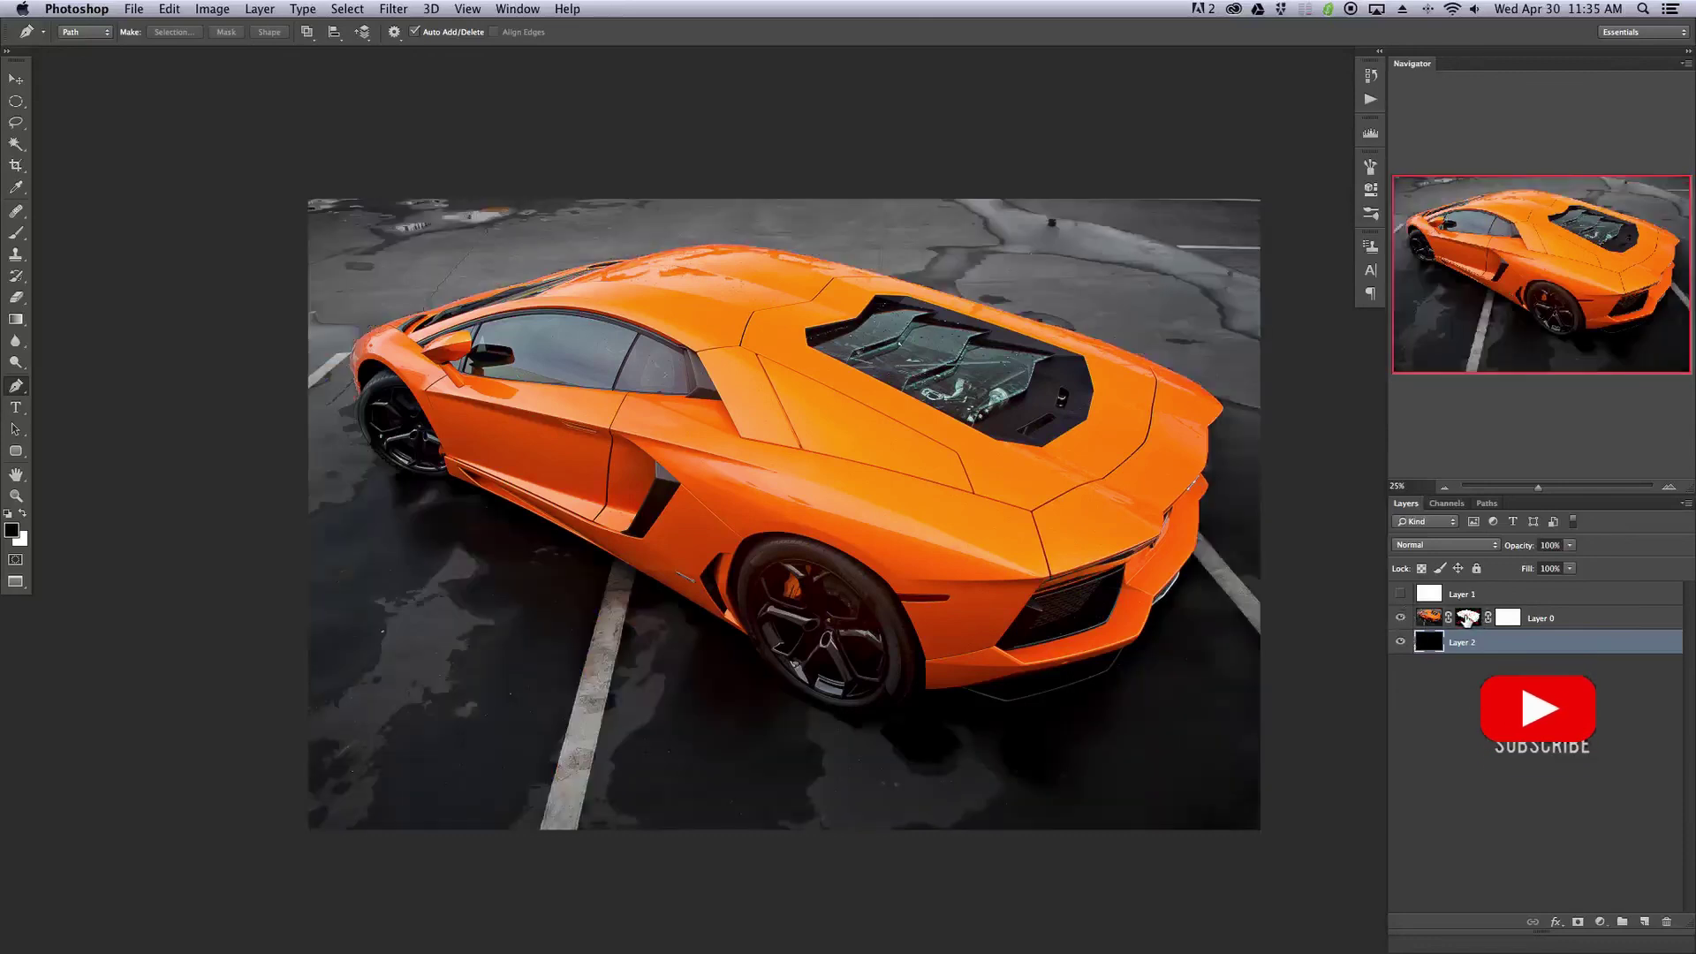
shift+click(1467, 619)
shift+click(1466, 620)
shift+click(1466, 619)
shift+click(1466, 619)
shift+click(1464, 621)
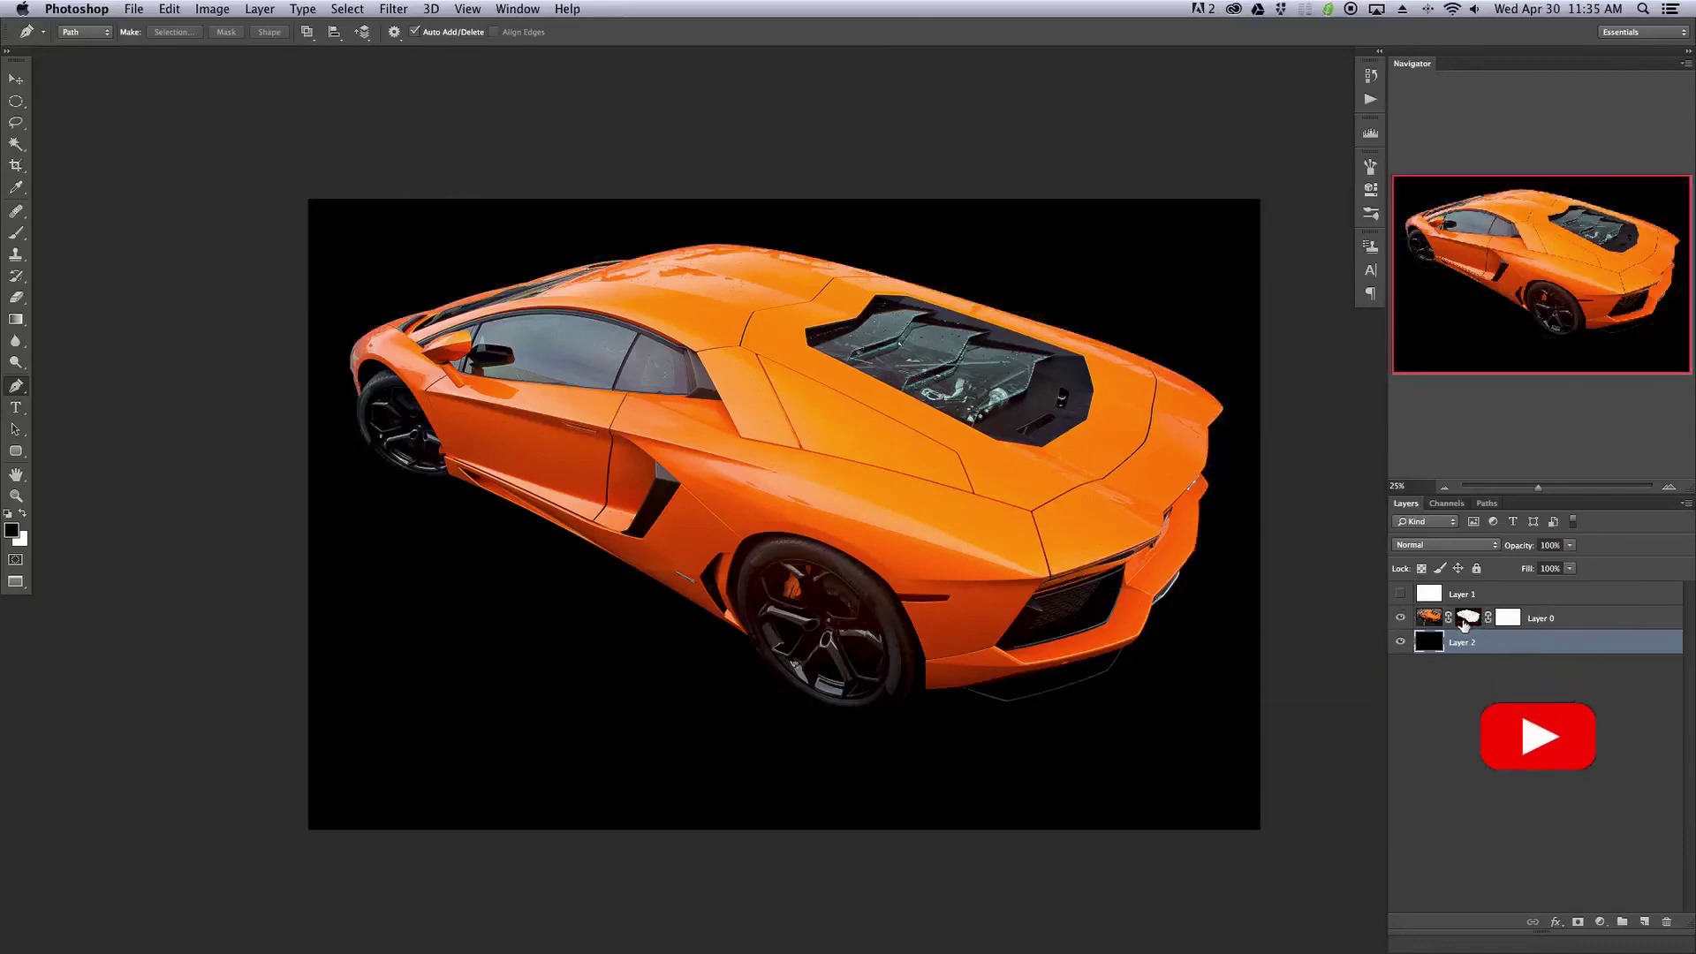
shift+click(1466, 621)
shift+click(1466, 621)
shift+click(1467, 622)
shift+click(1470, 625)
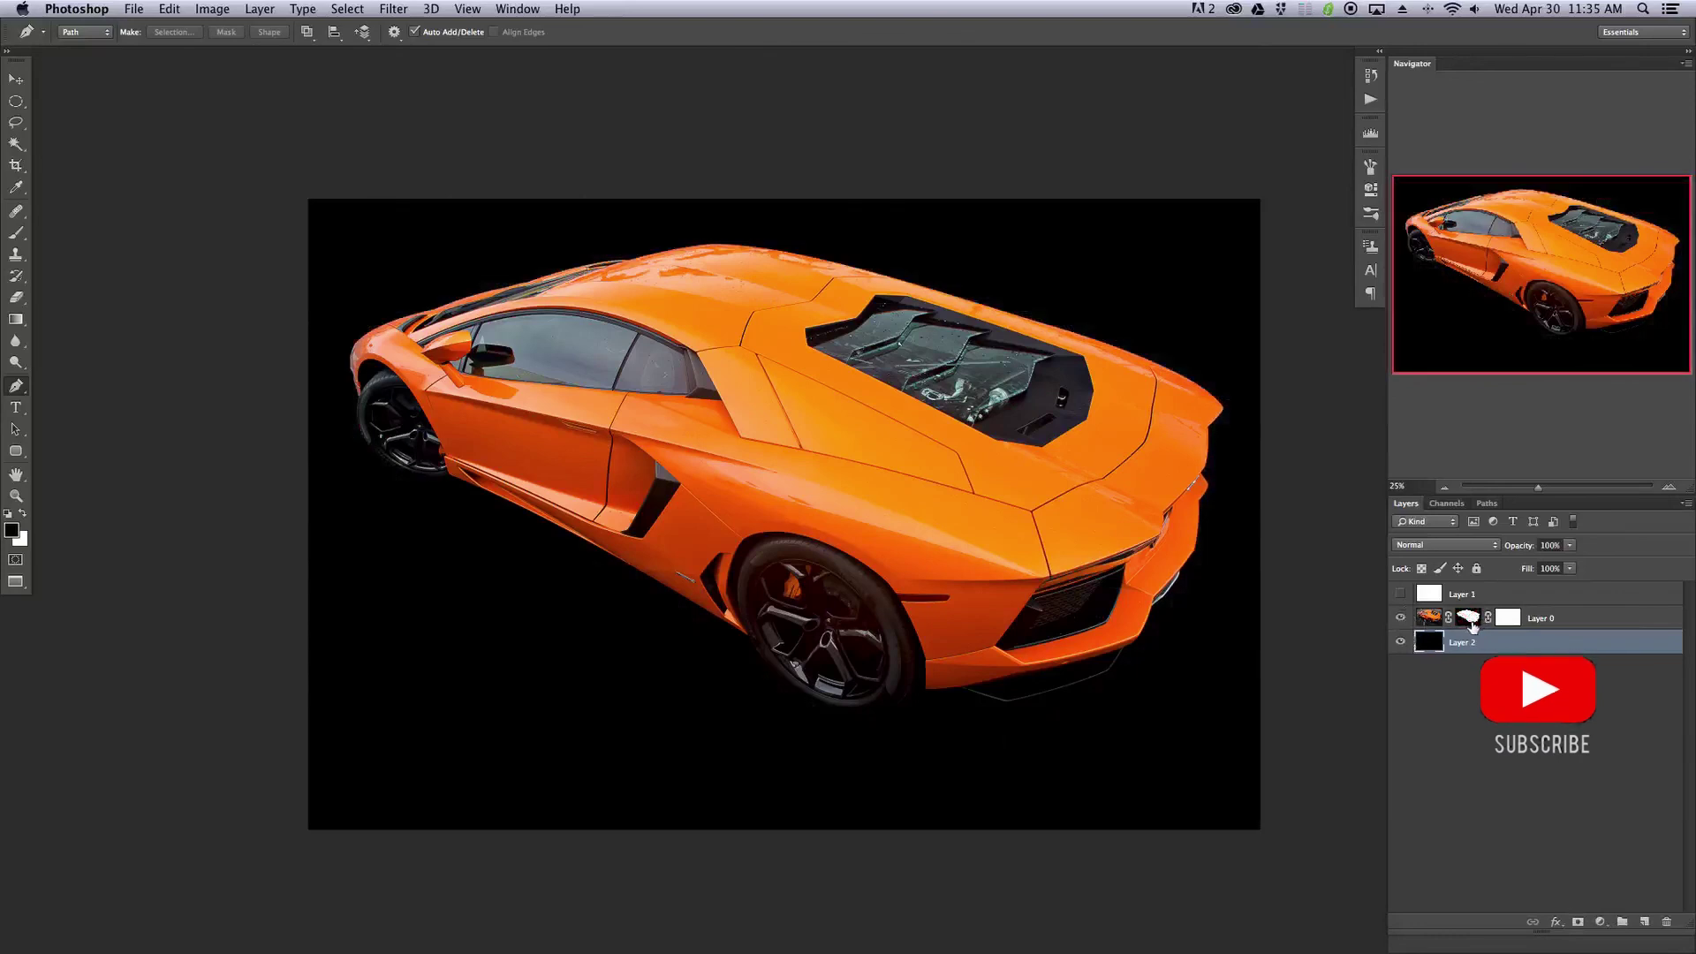
- Create a new layer above the black layer and set up a white-to-transparent linear gradient at 100% opacity
key(super+shift+alt+n)
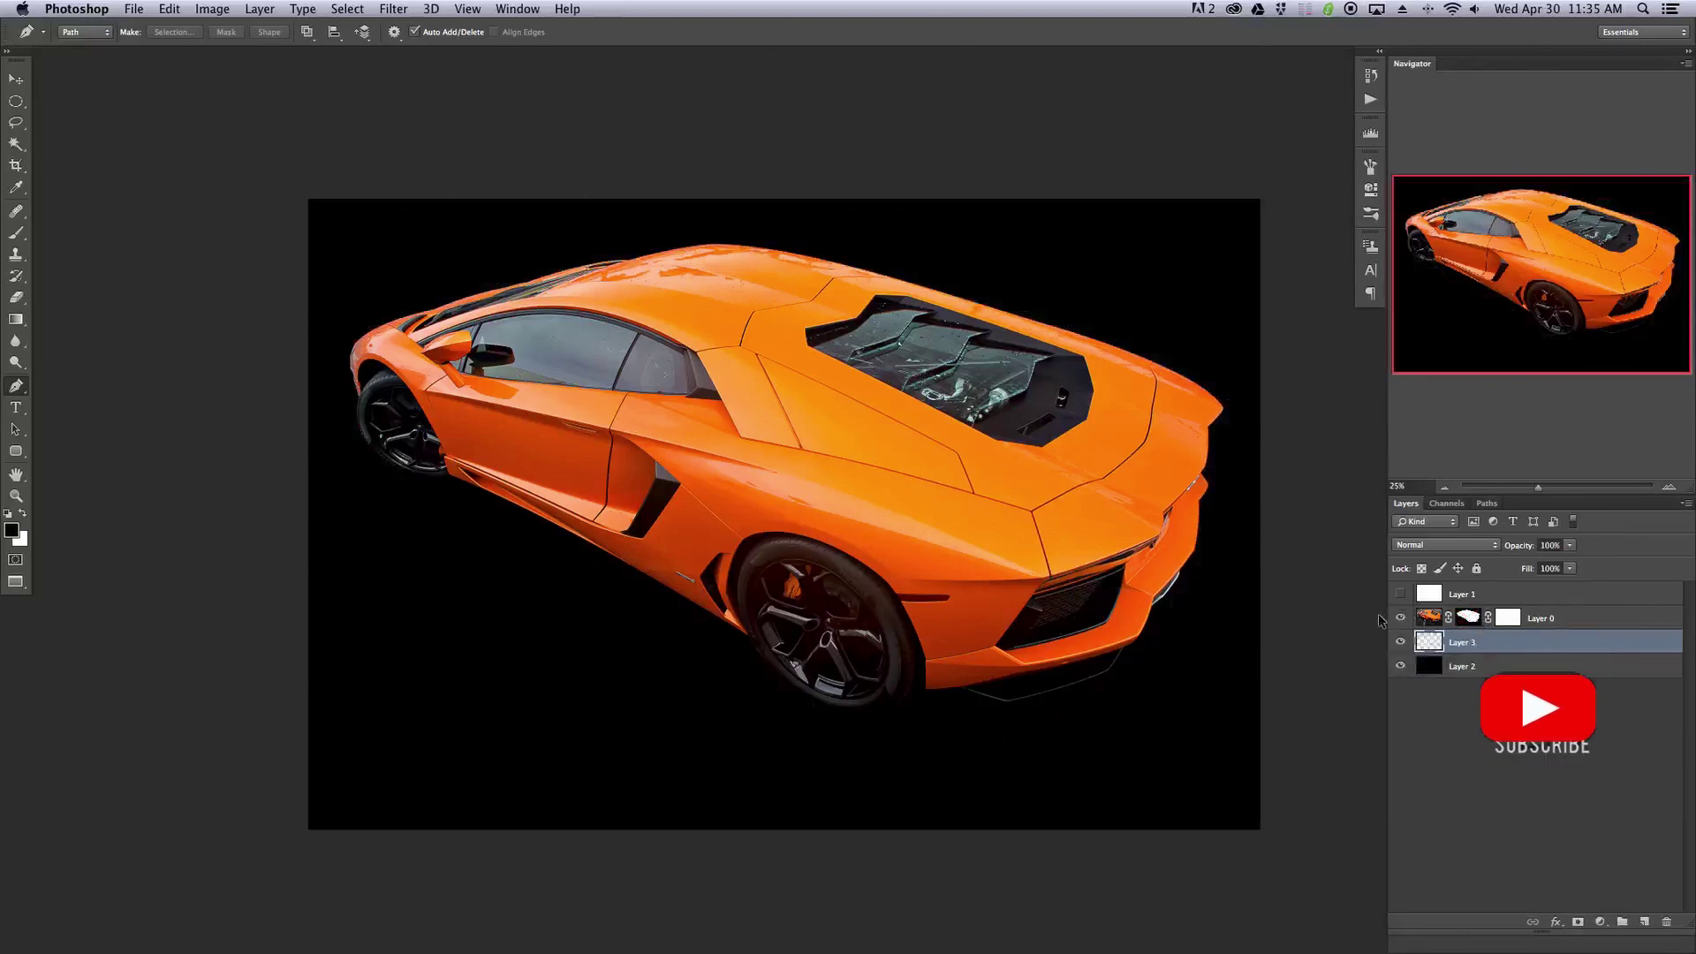
key(g)
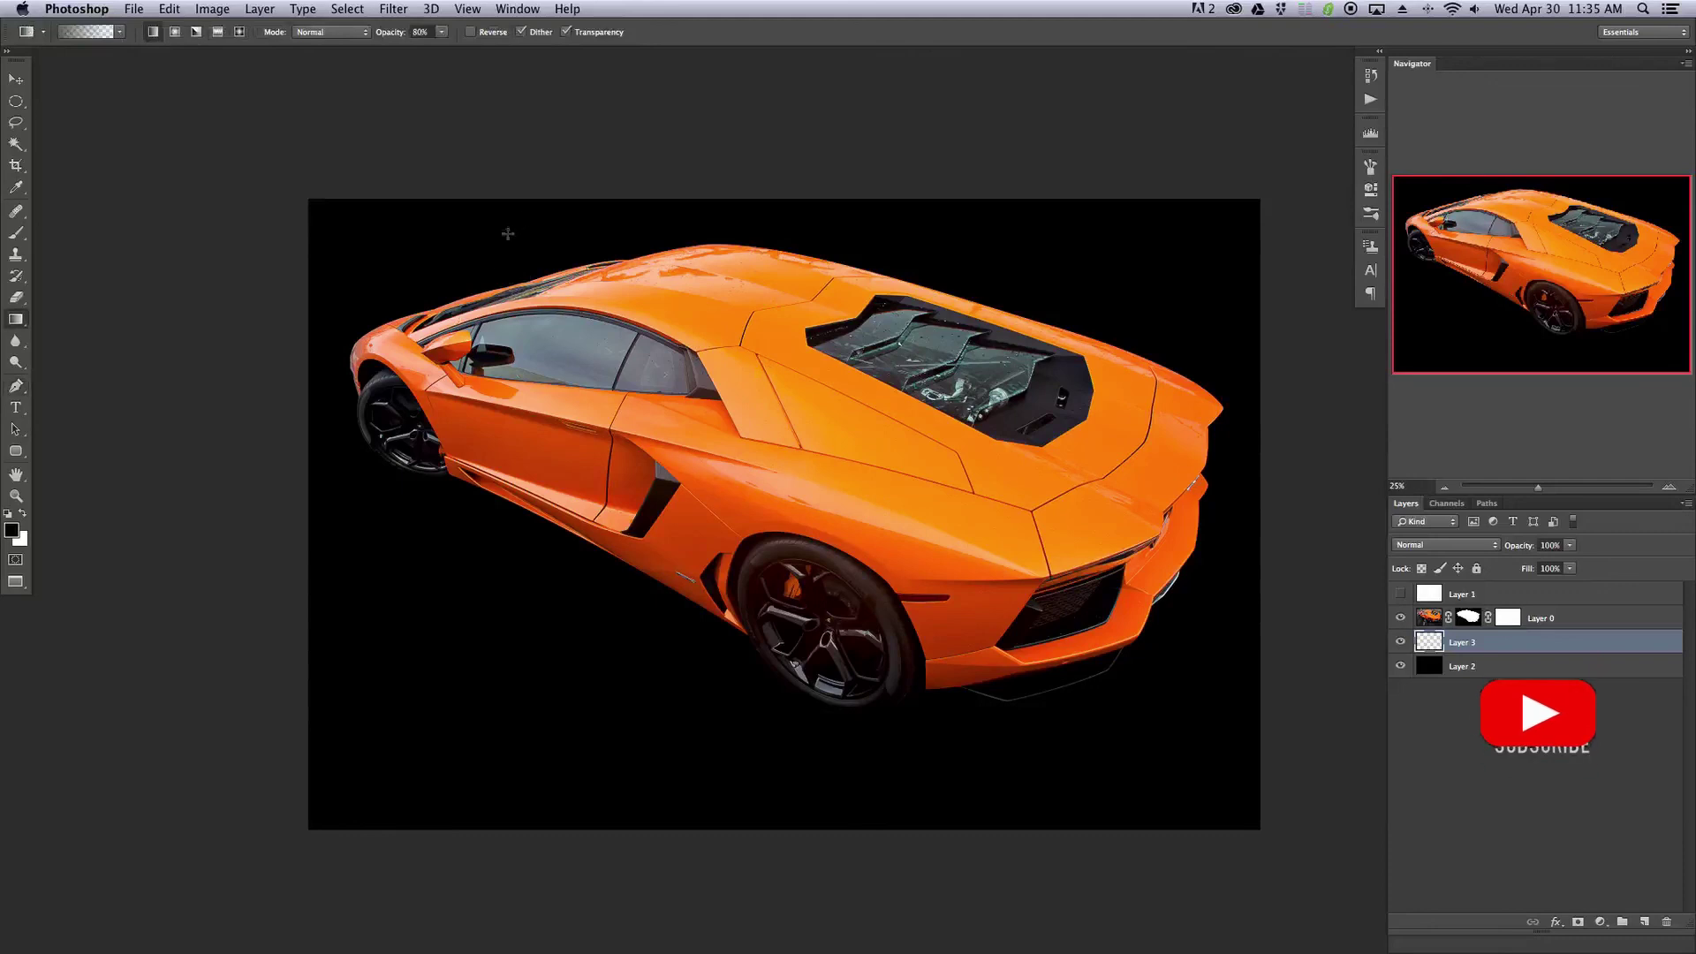
key(0)
key(x)
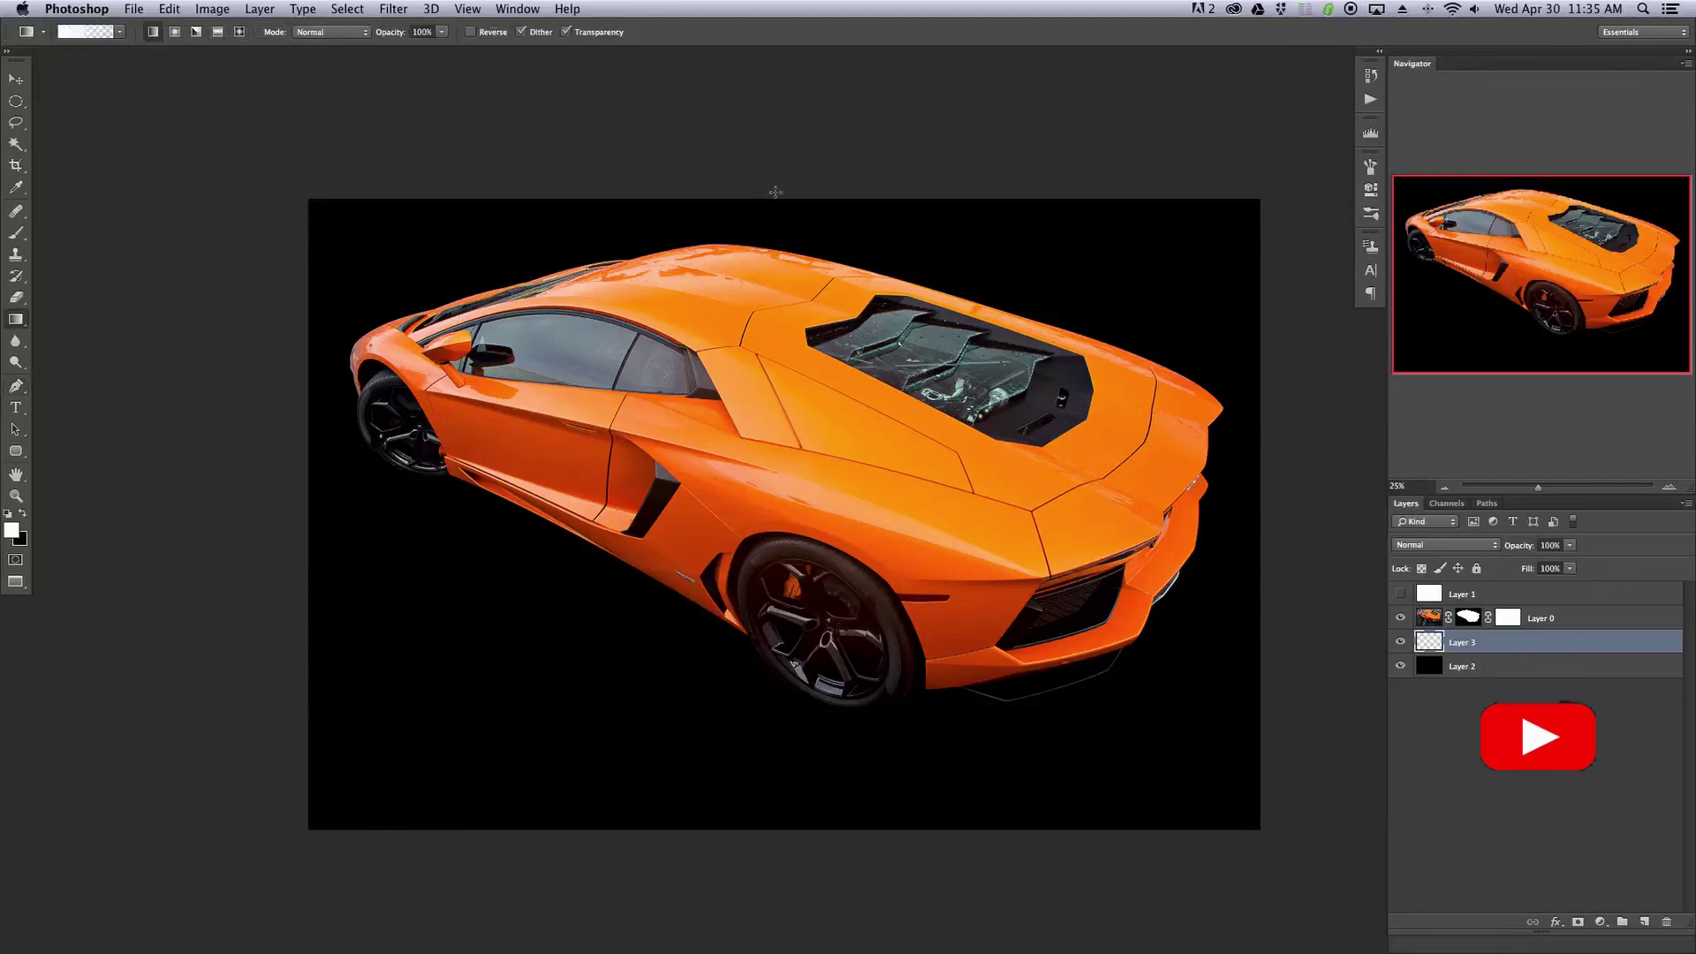
drag(783, 184, 782, 380)
drag(782, 565, 783, 565)
key(ctrl+z)
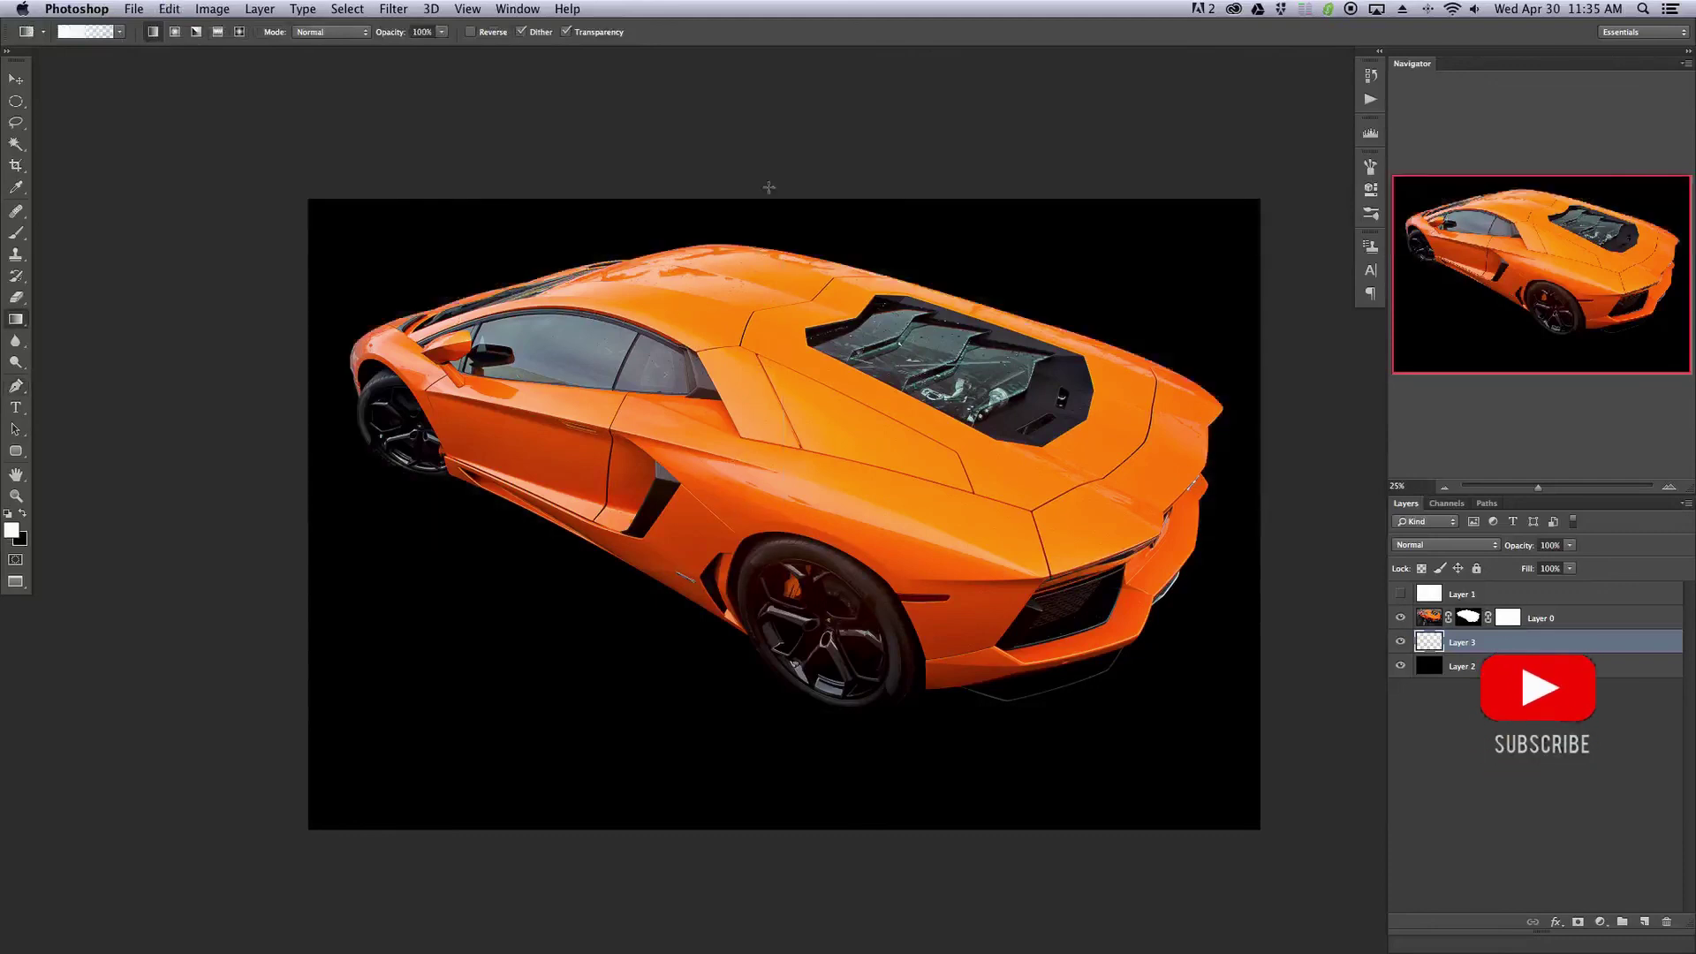
- Draw a vertical white gradient fading from just above the canvas to about its middle, and set the gradient layer's opacity to 60%
drag(767, 159, 768, 487)
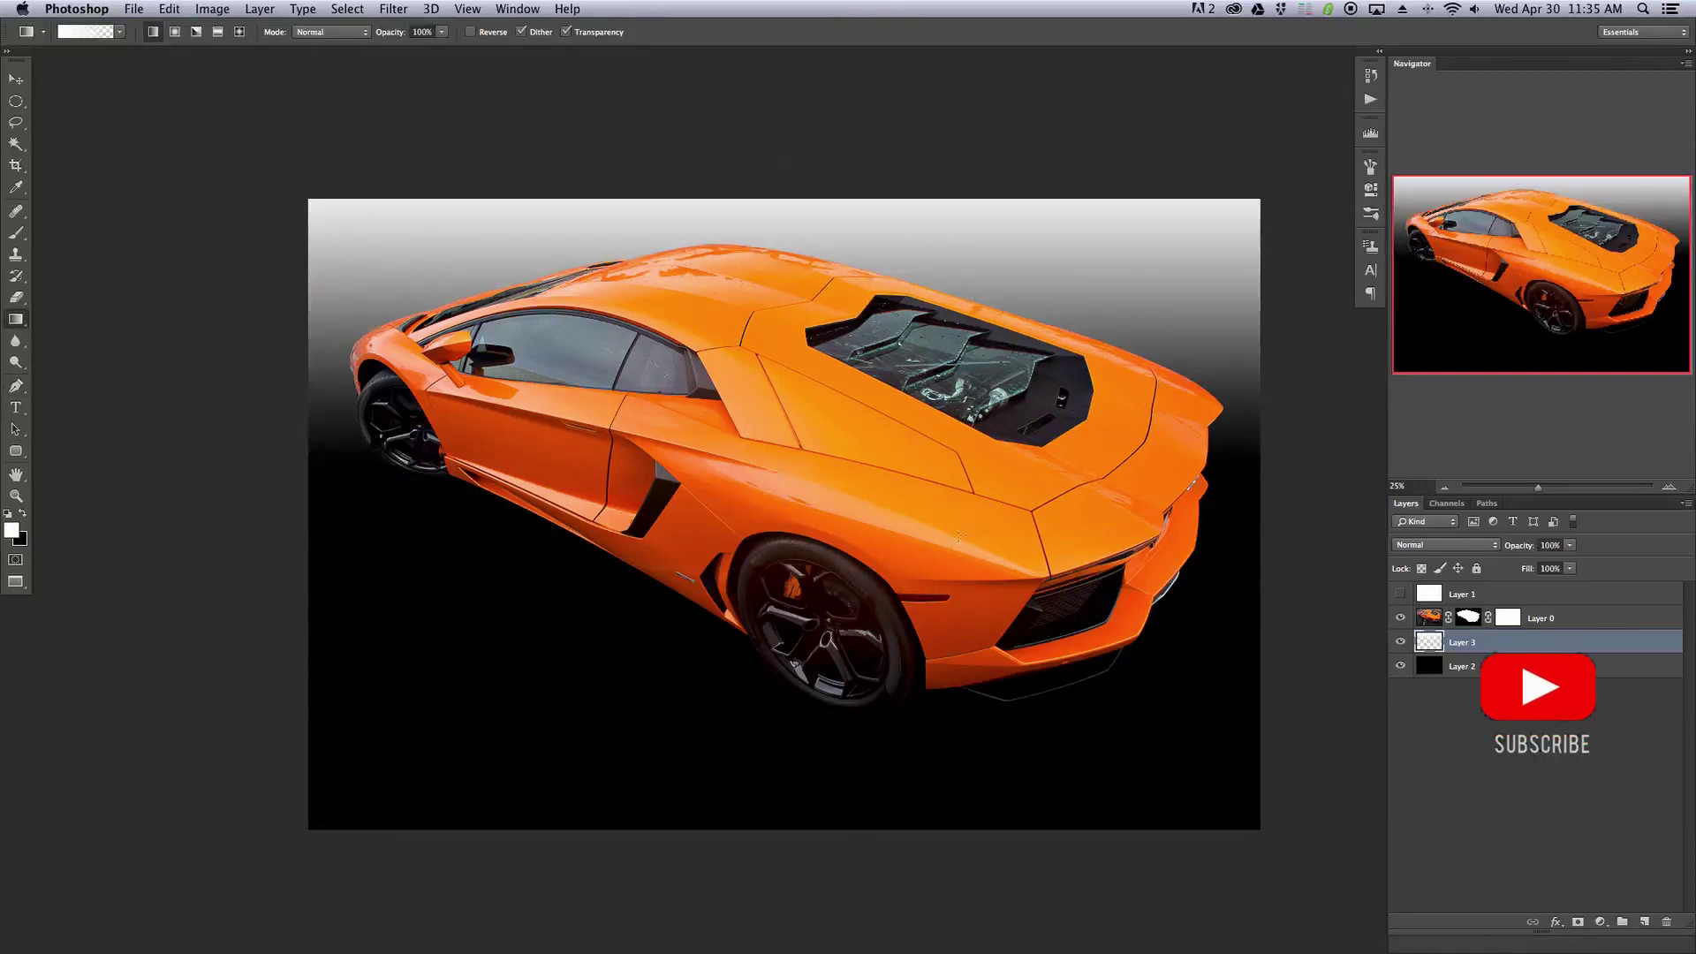
key(v)
key(5)
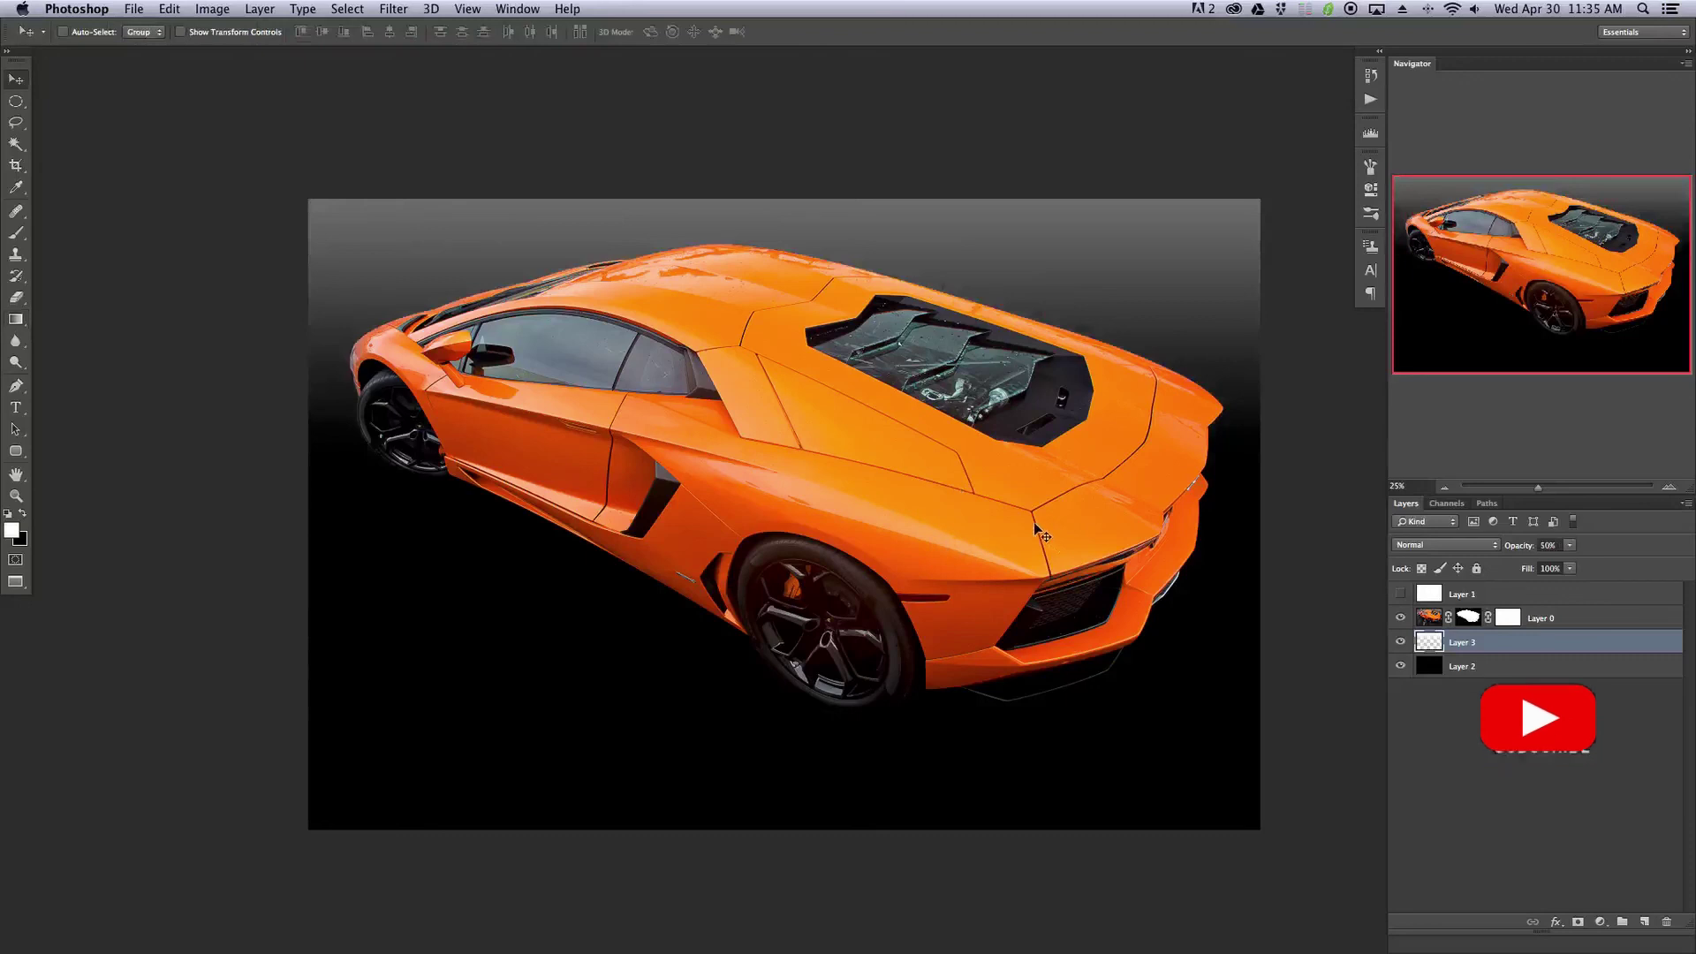
key(6)
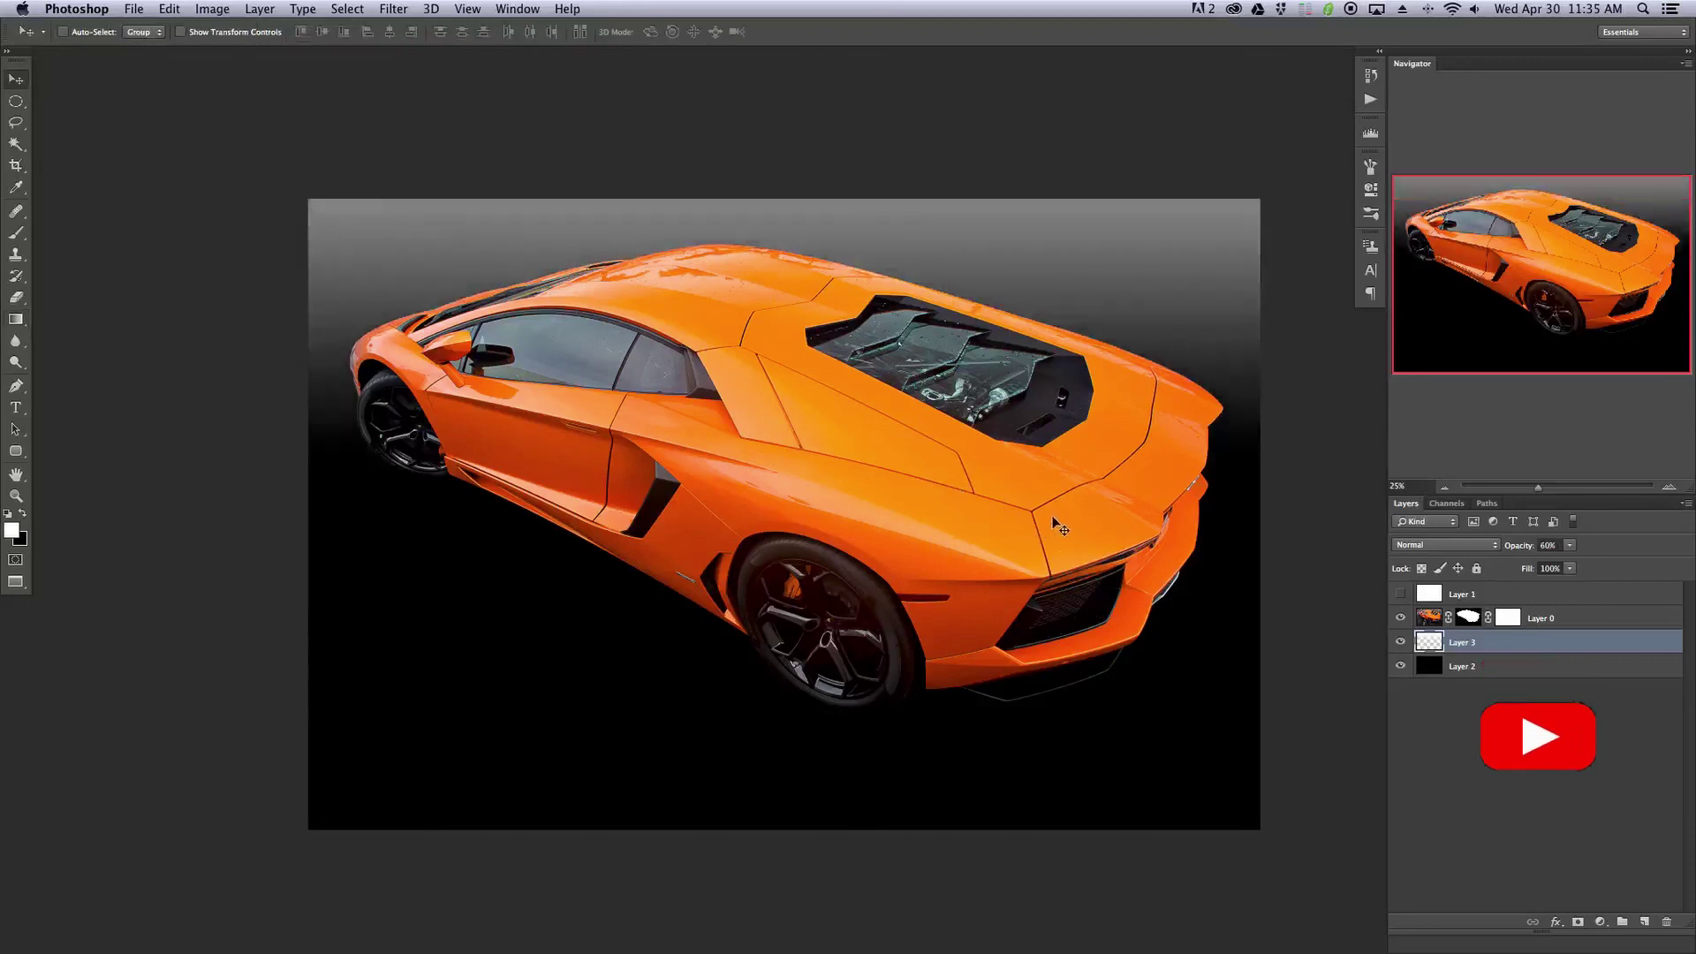
- Toggle the gradient layer's visibility repeatedly to compare the background with and without it
click(1399, 641)
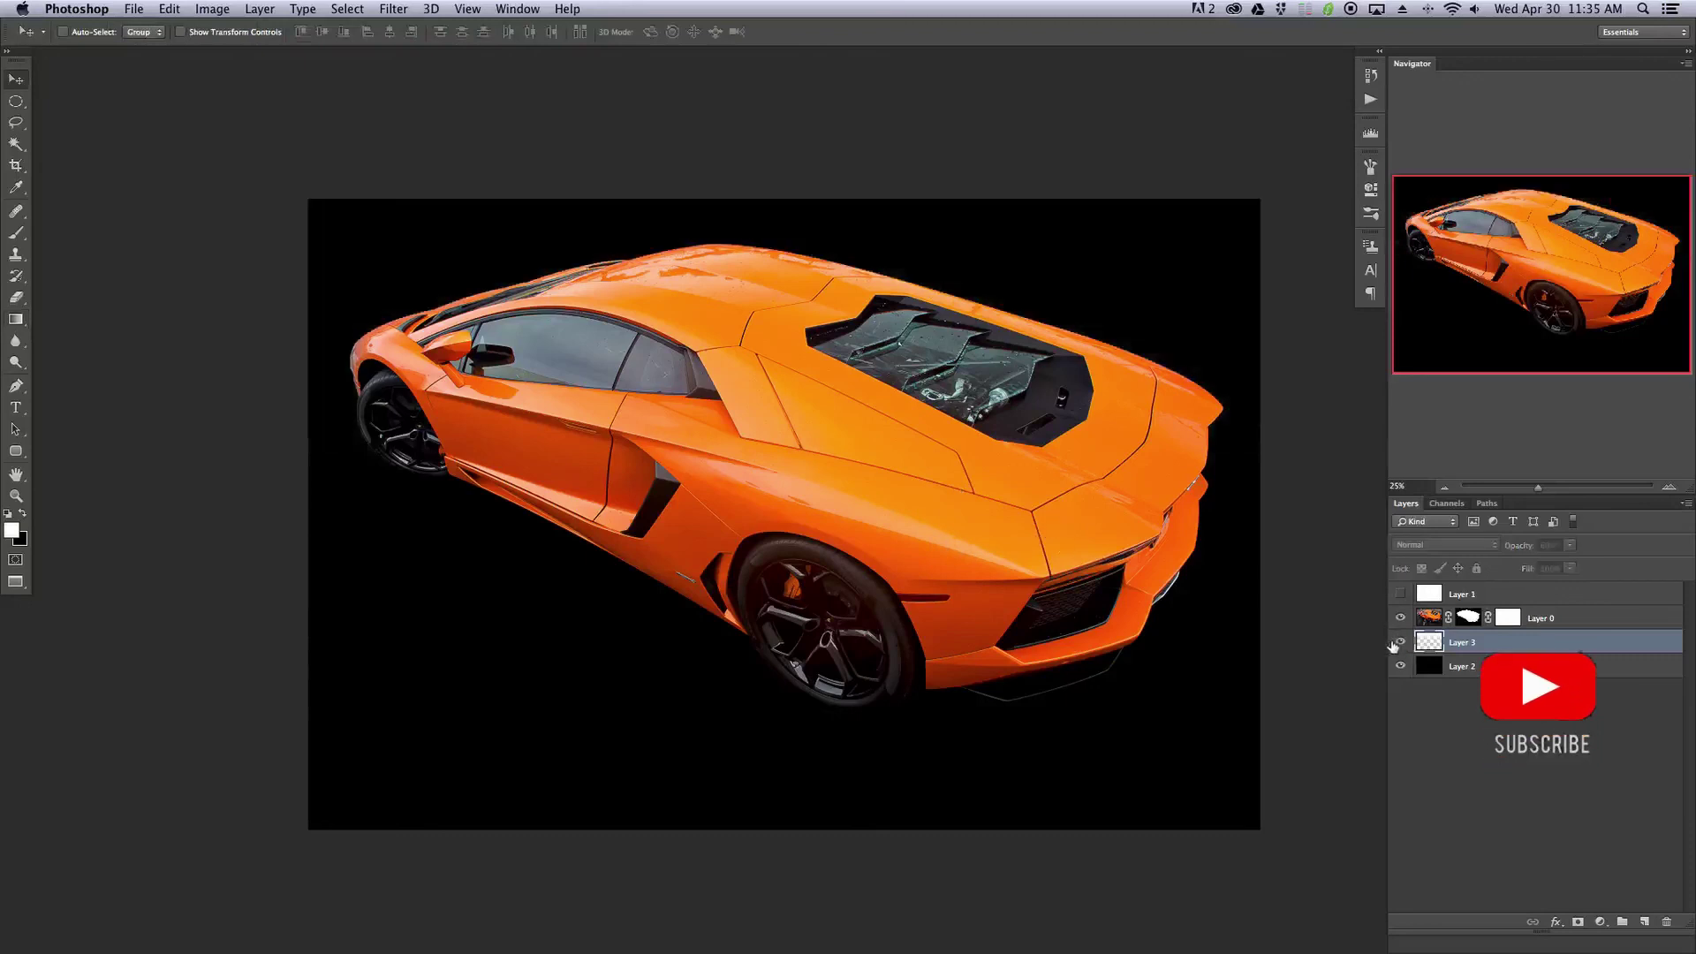
click(1399, 641)
click(1399, 641)
click(1397, 643)
click(1399, 642)
click(1399, 642)
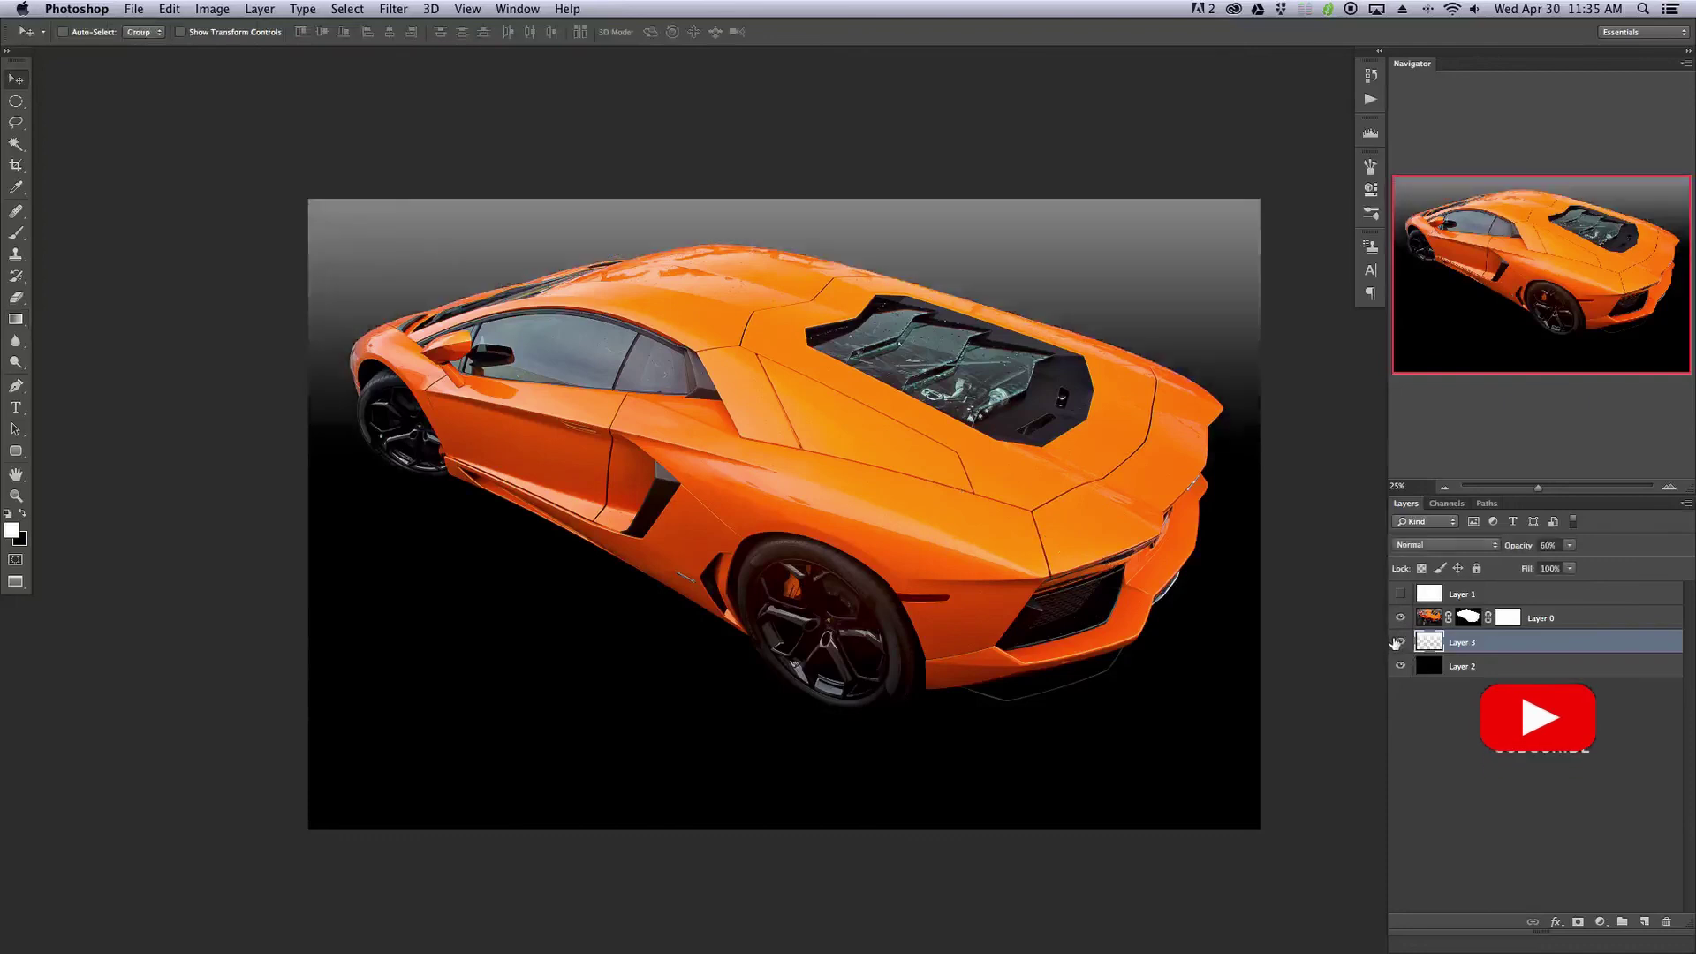
- Toggle the masked car layer's visibility off and on to view the gradient background without the car
click(1399, 617)
click(1399, 617)
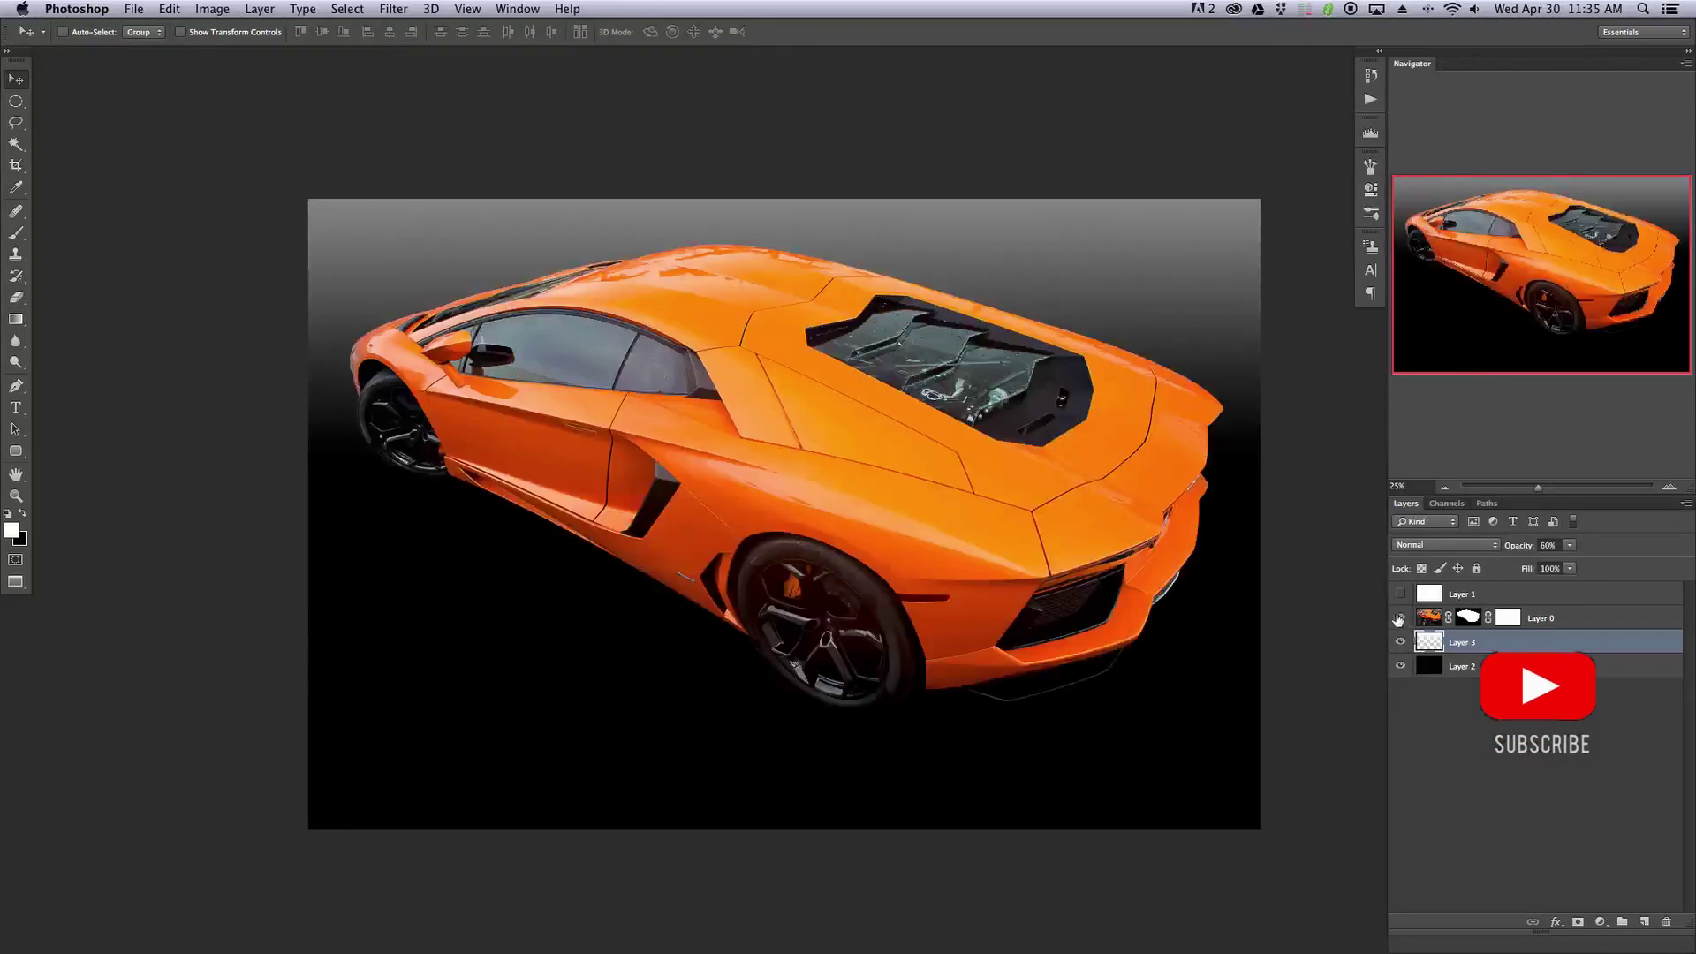
click(1399, 617)
click(1400, 619)
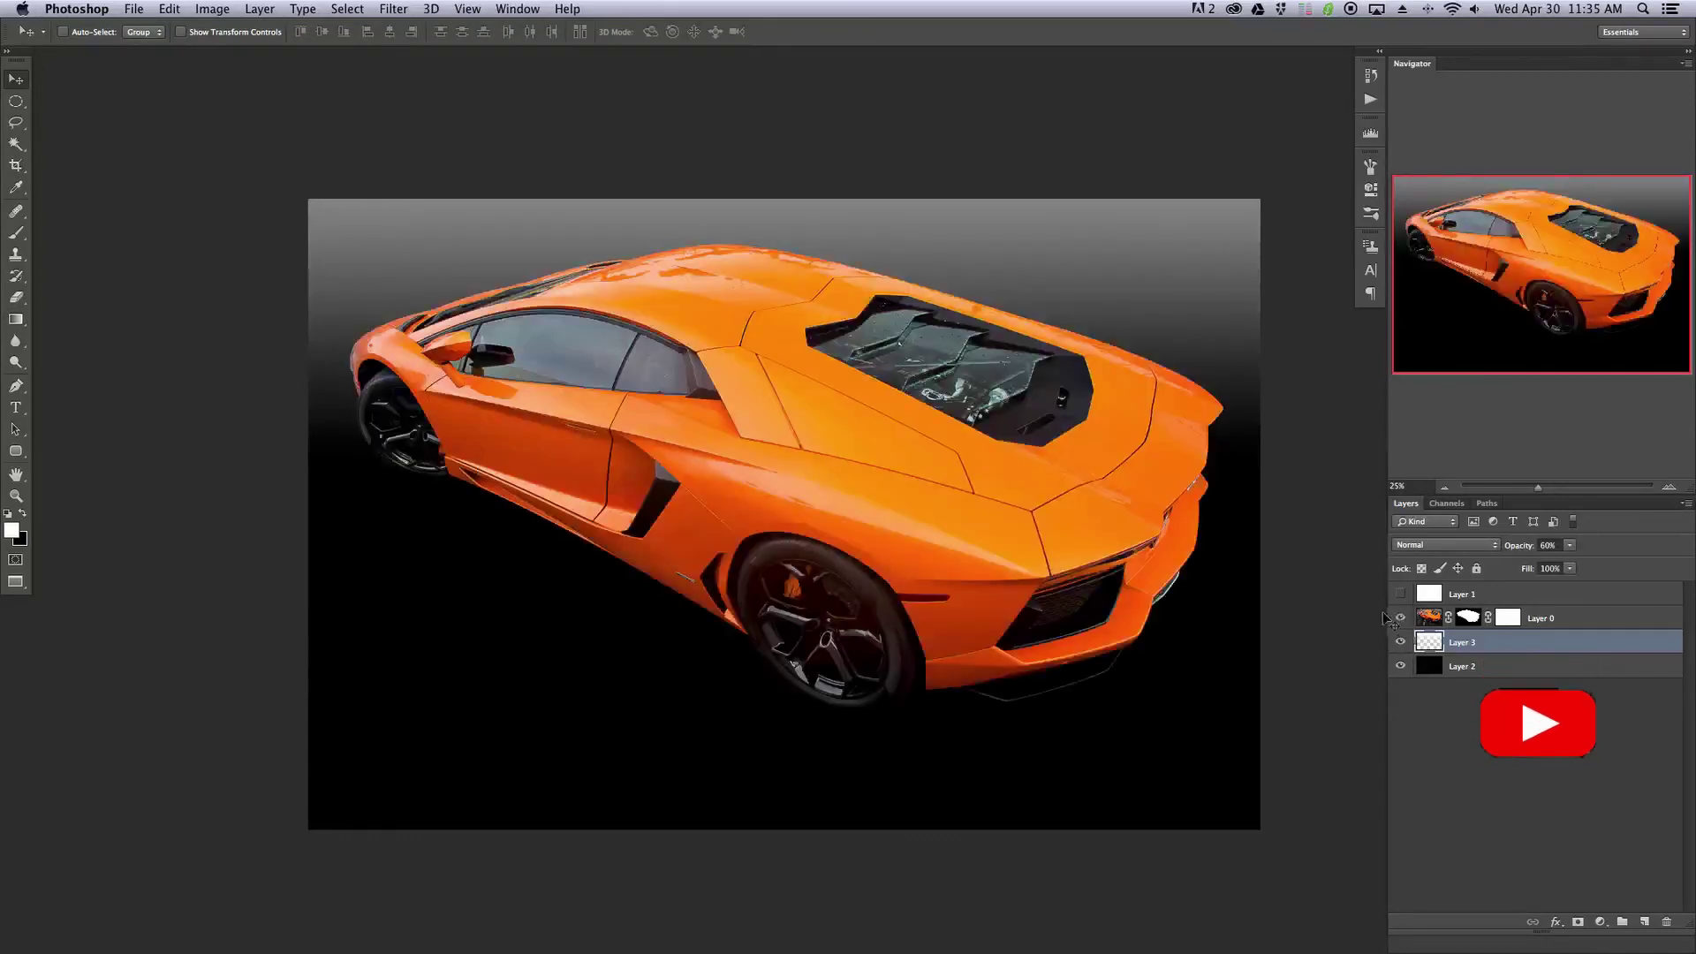
- Inspect the cut-out's edges at 100% zoom against the gradient, along the roof, windshield and front fender
key(super+equal)
key(super+equal)
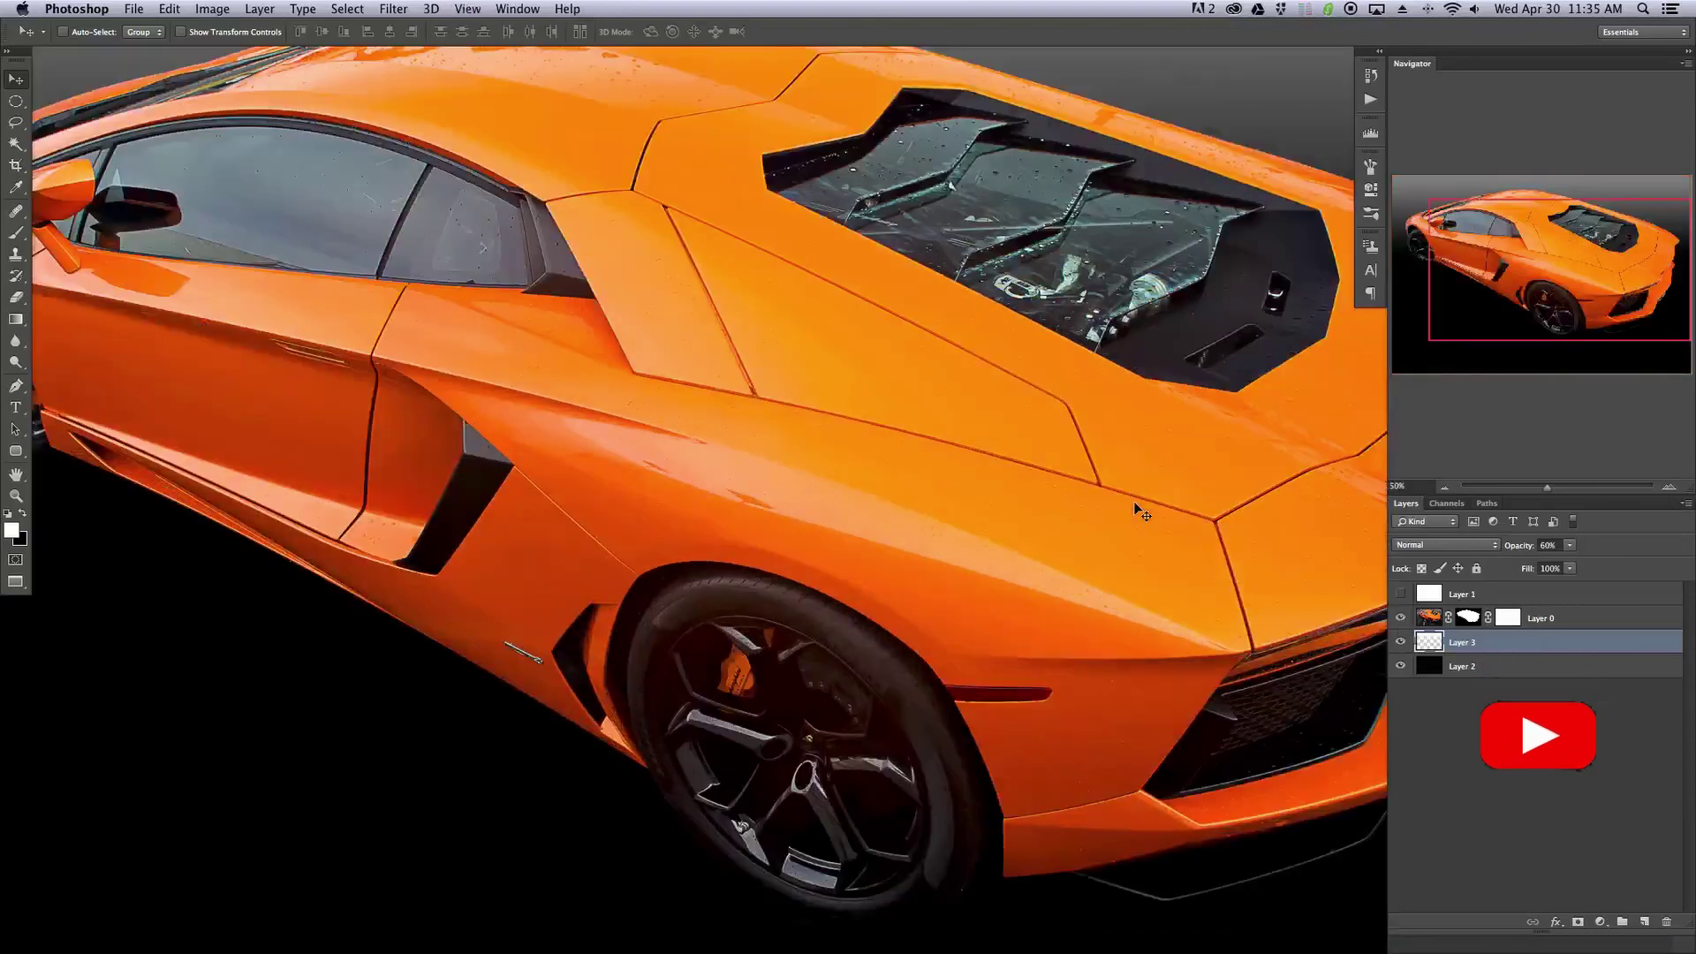
scroll(616, 302, up, 4)
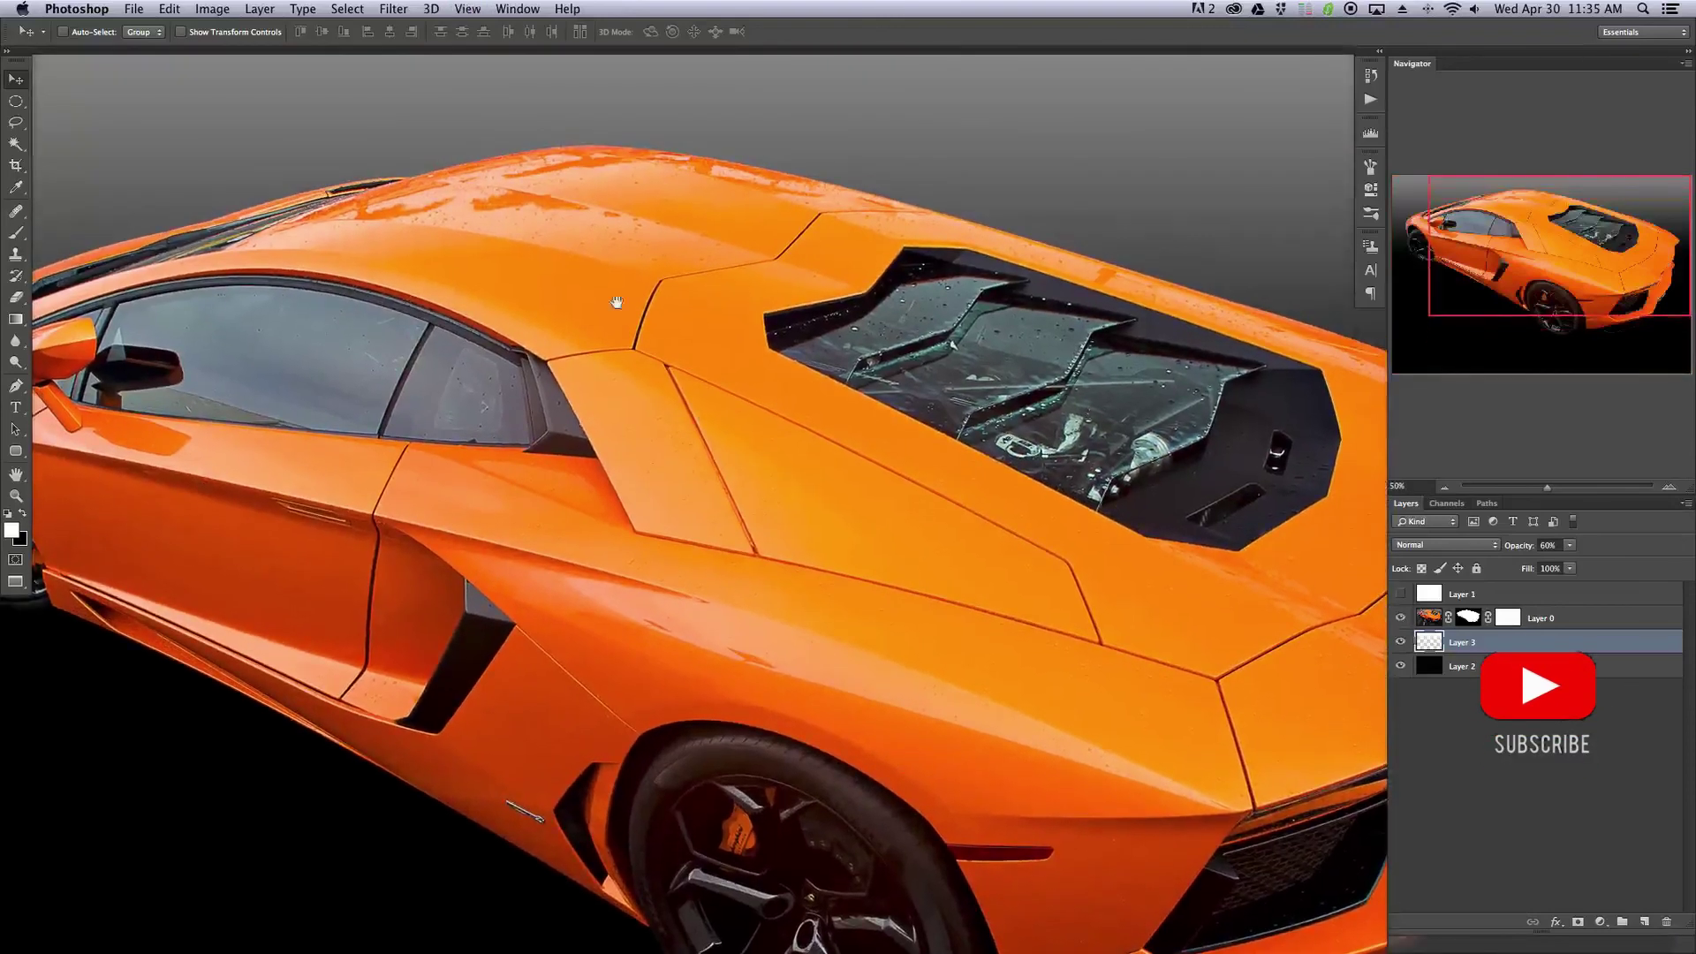
key(super+equal)
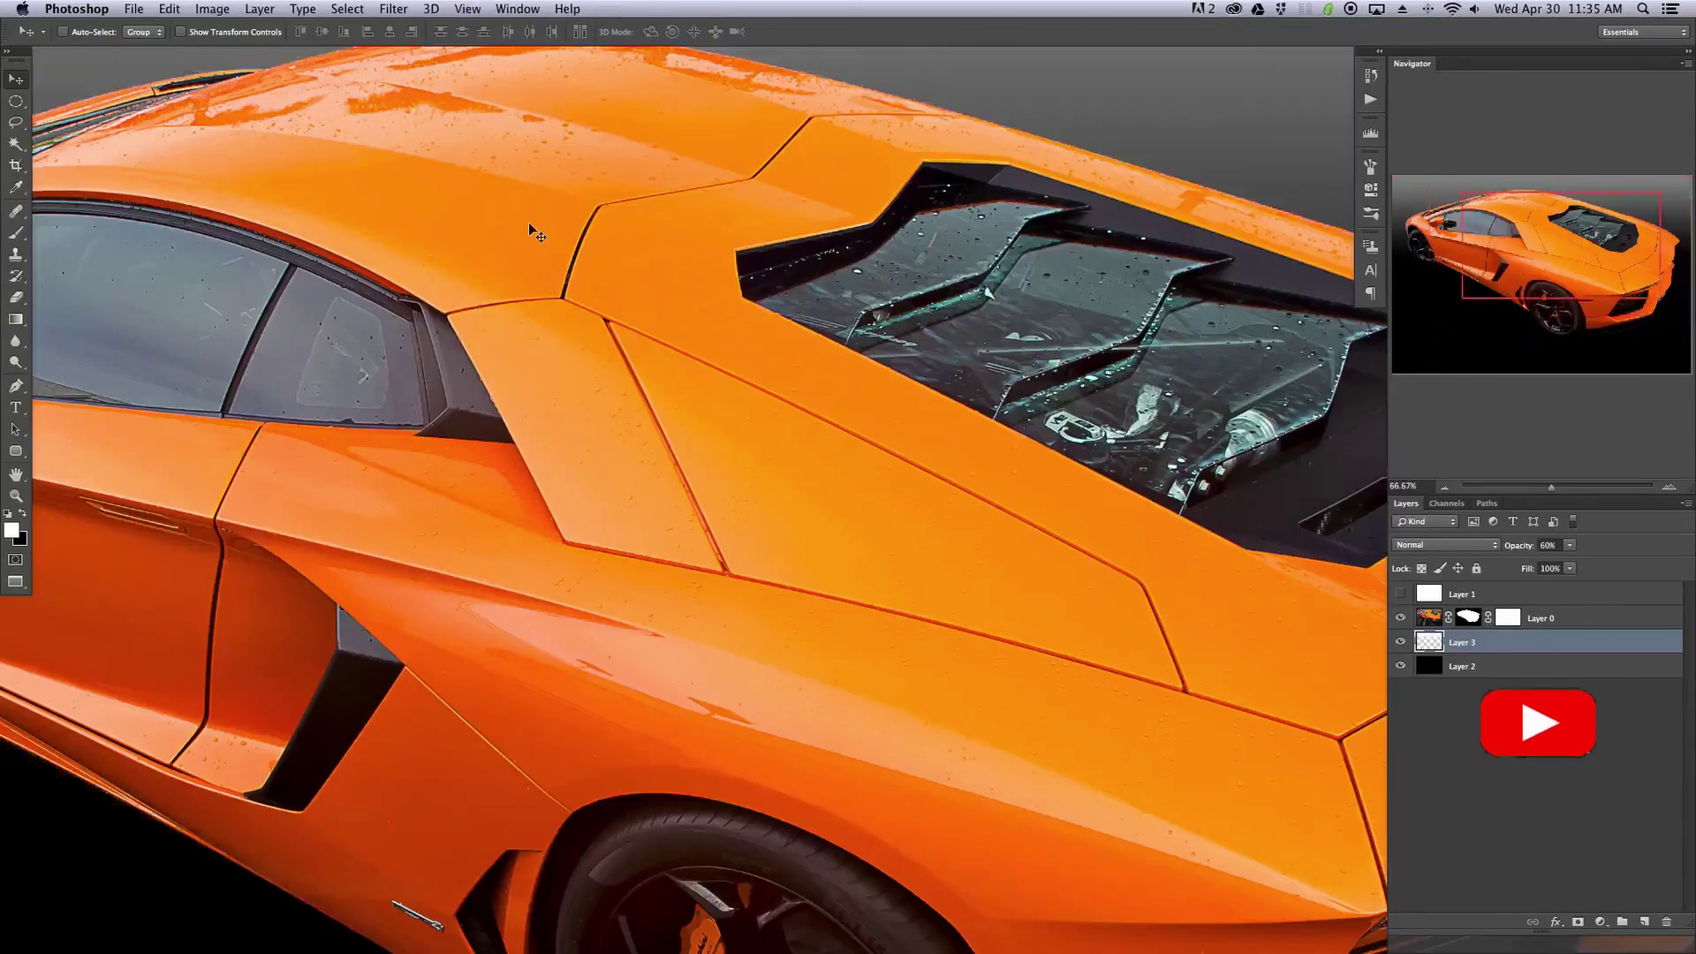
key(super+equal)
drag(530, 227, 995, 572)
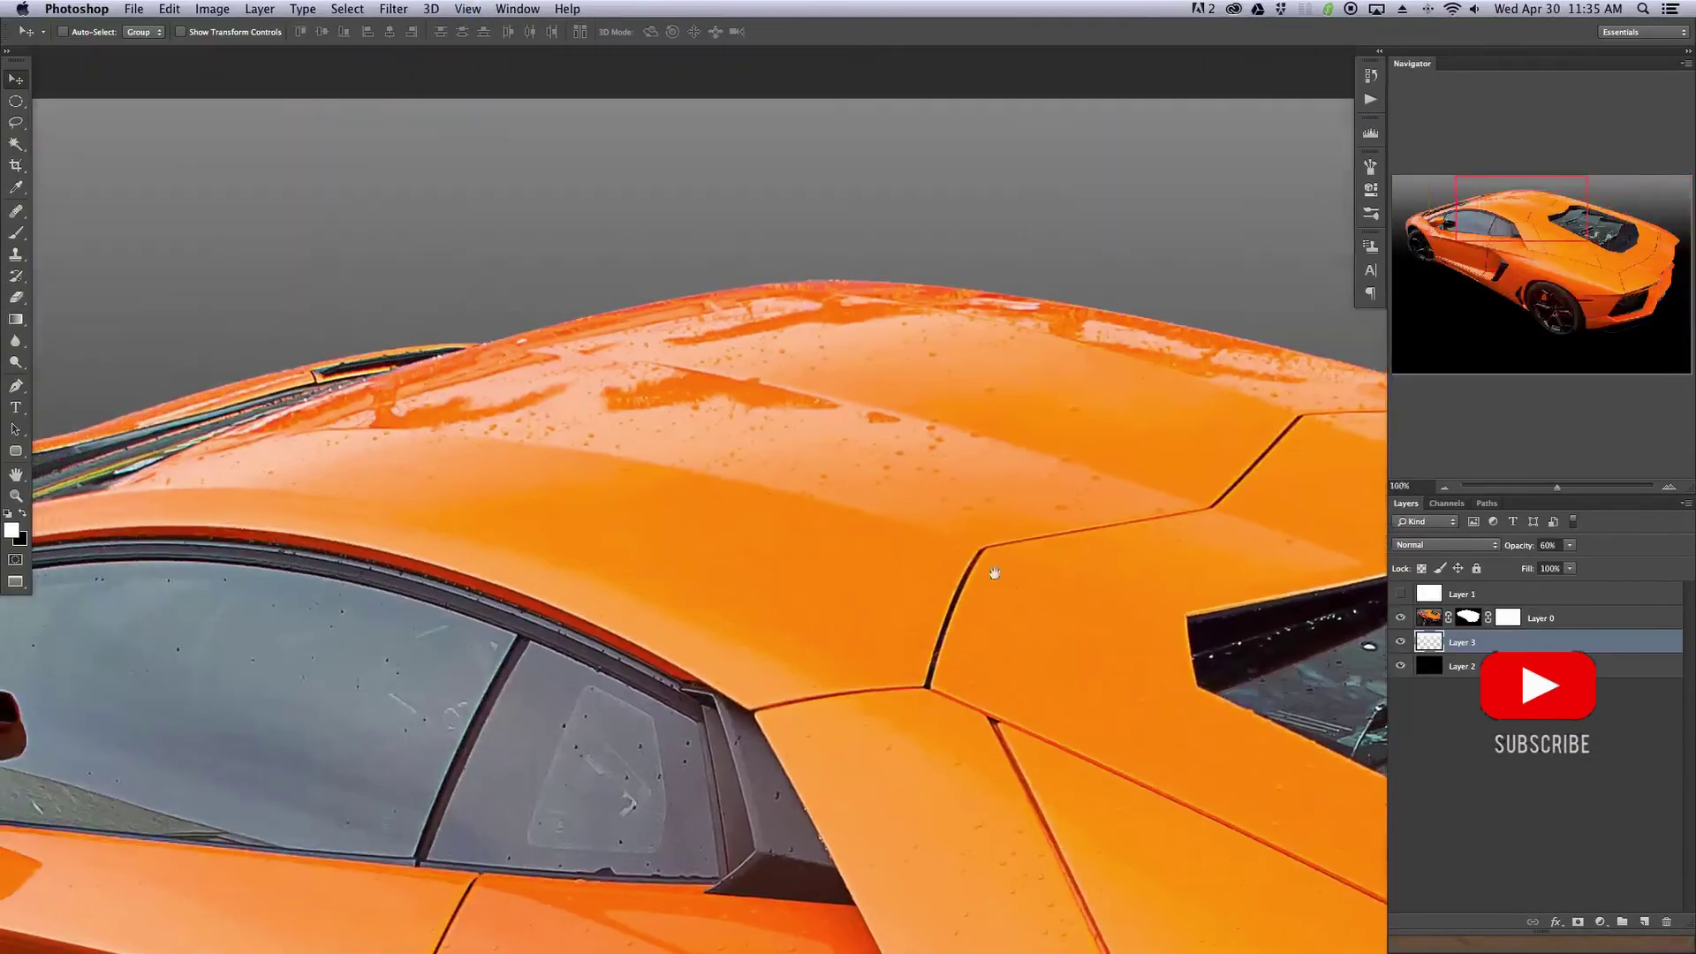
drag(459, 353, 738, 300)
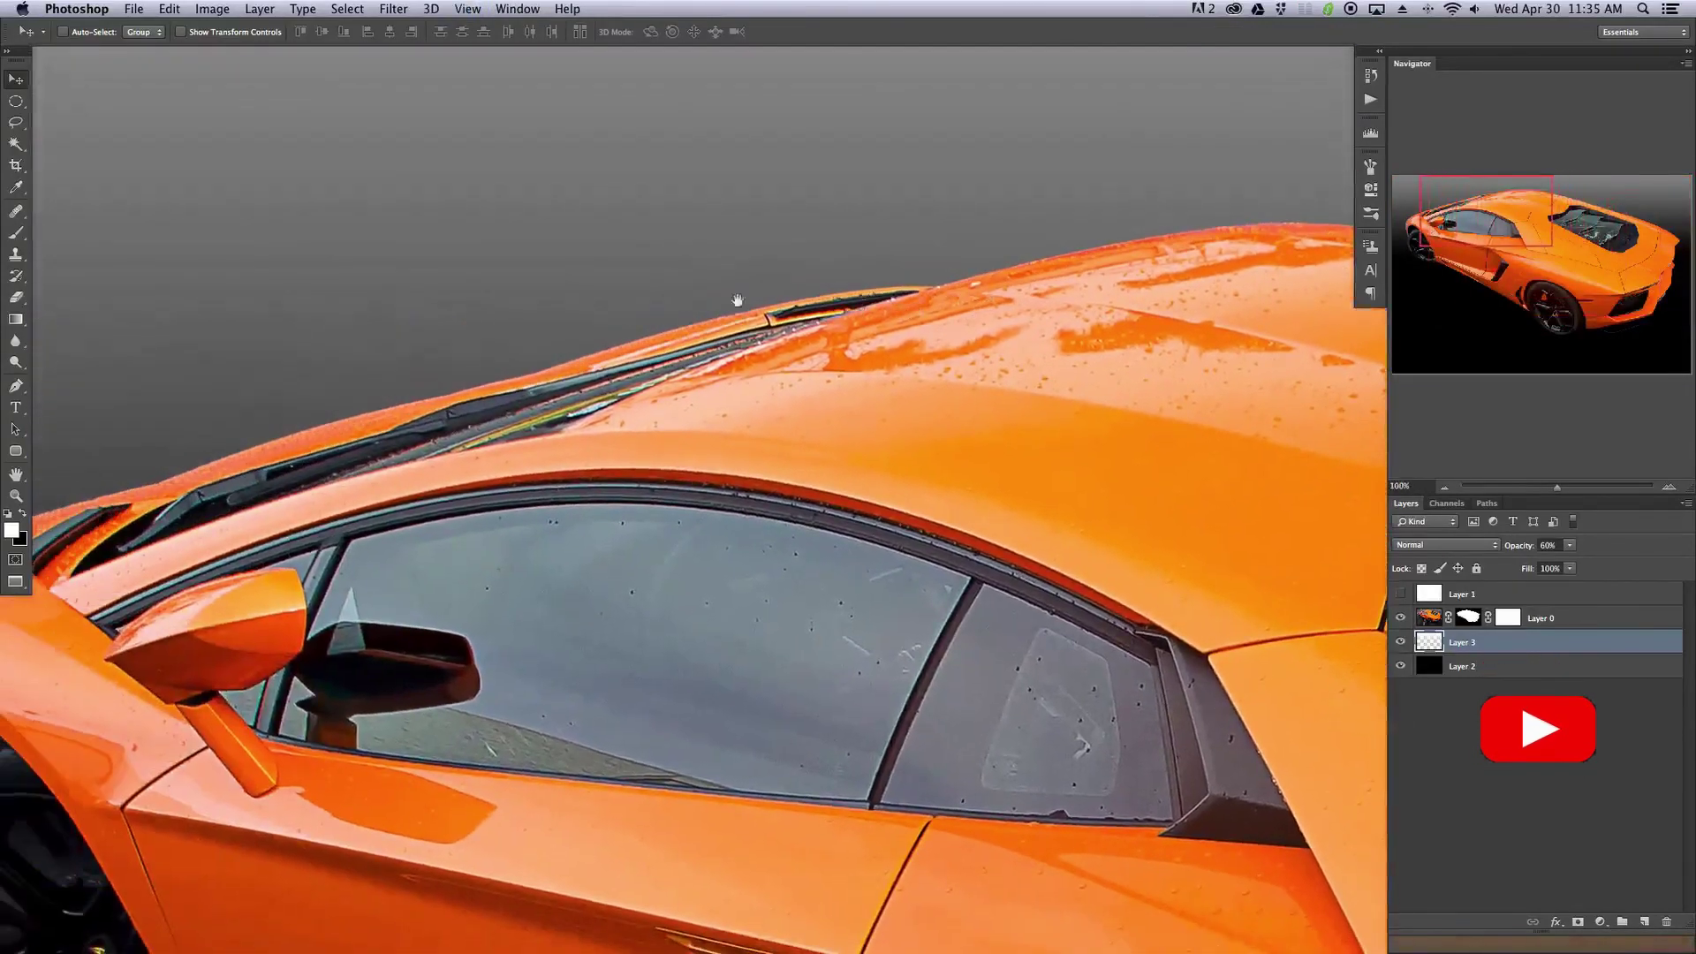
drag(492, 399, 994, 314)
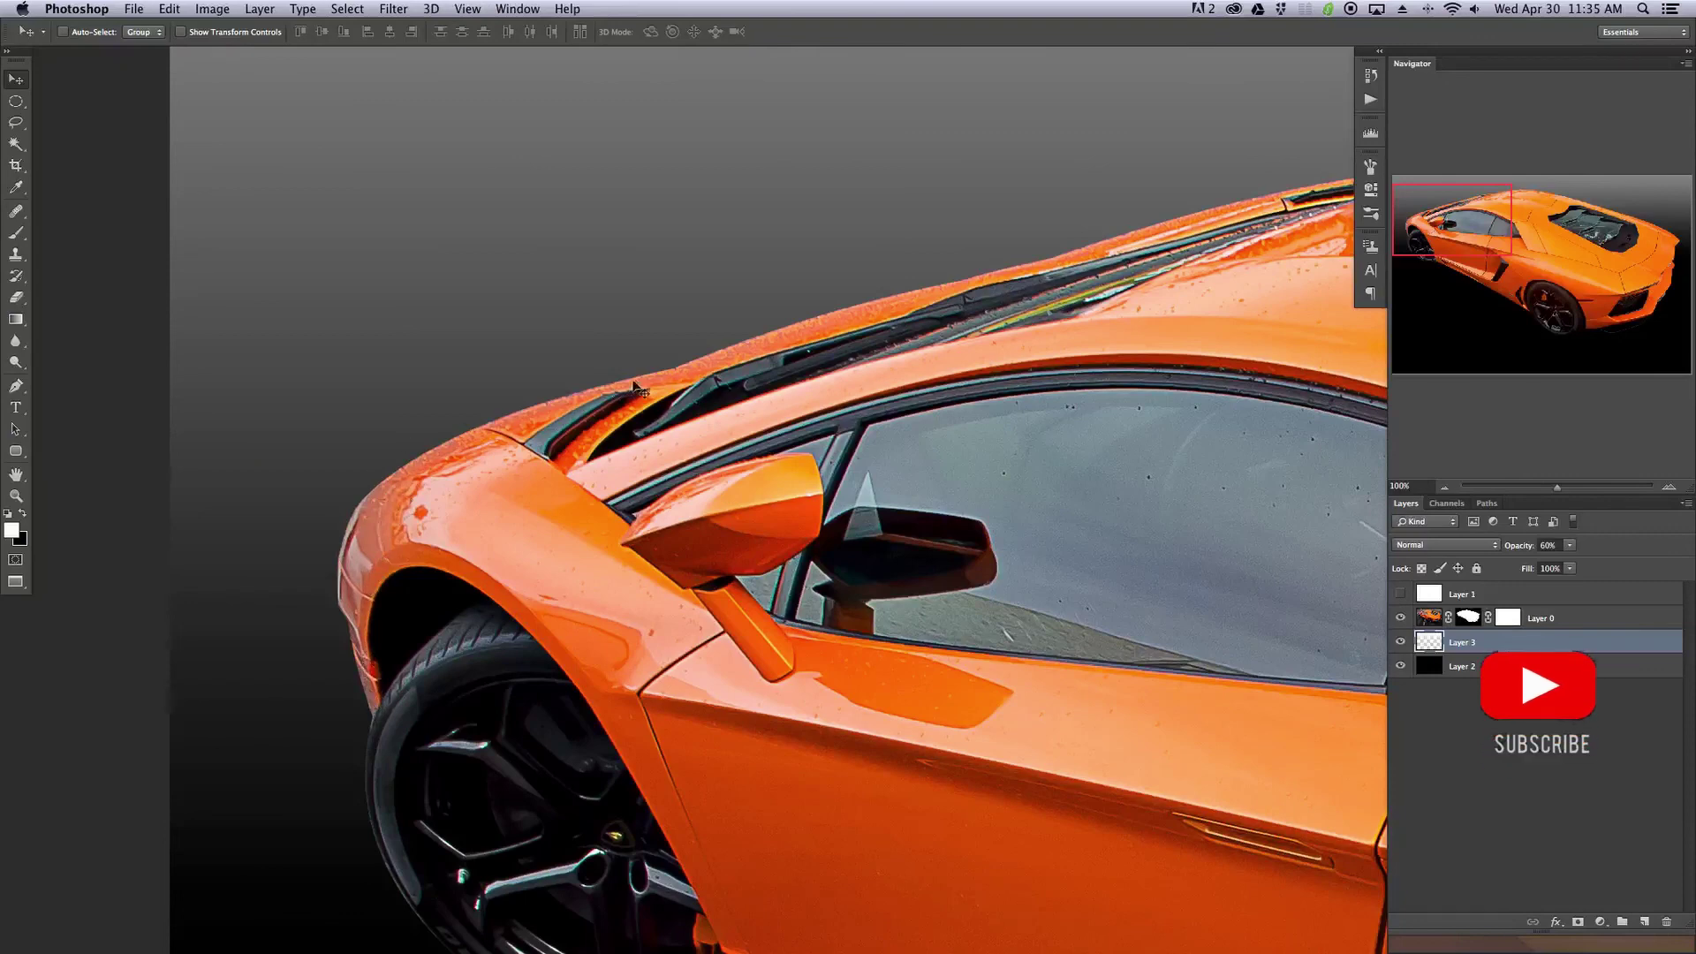
drag(722, 380, 661, 409)
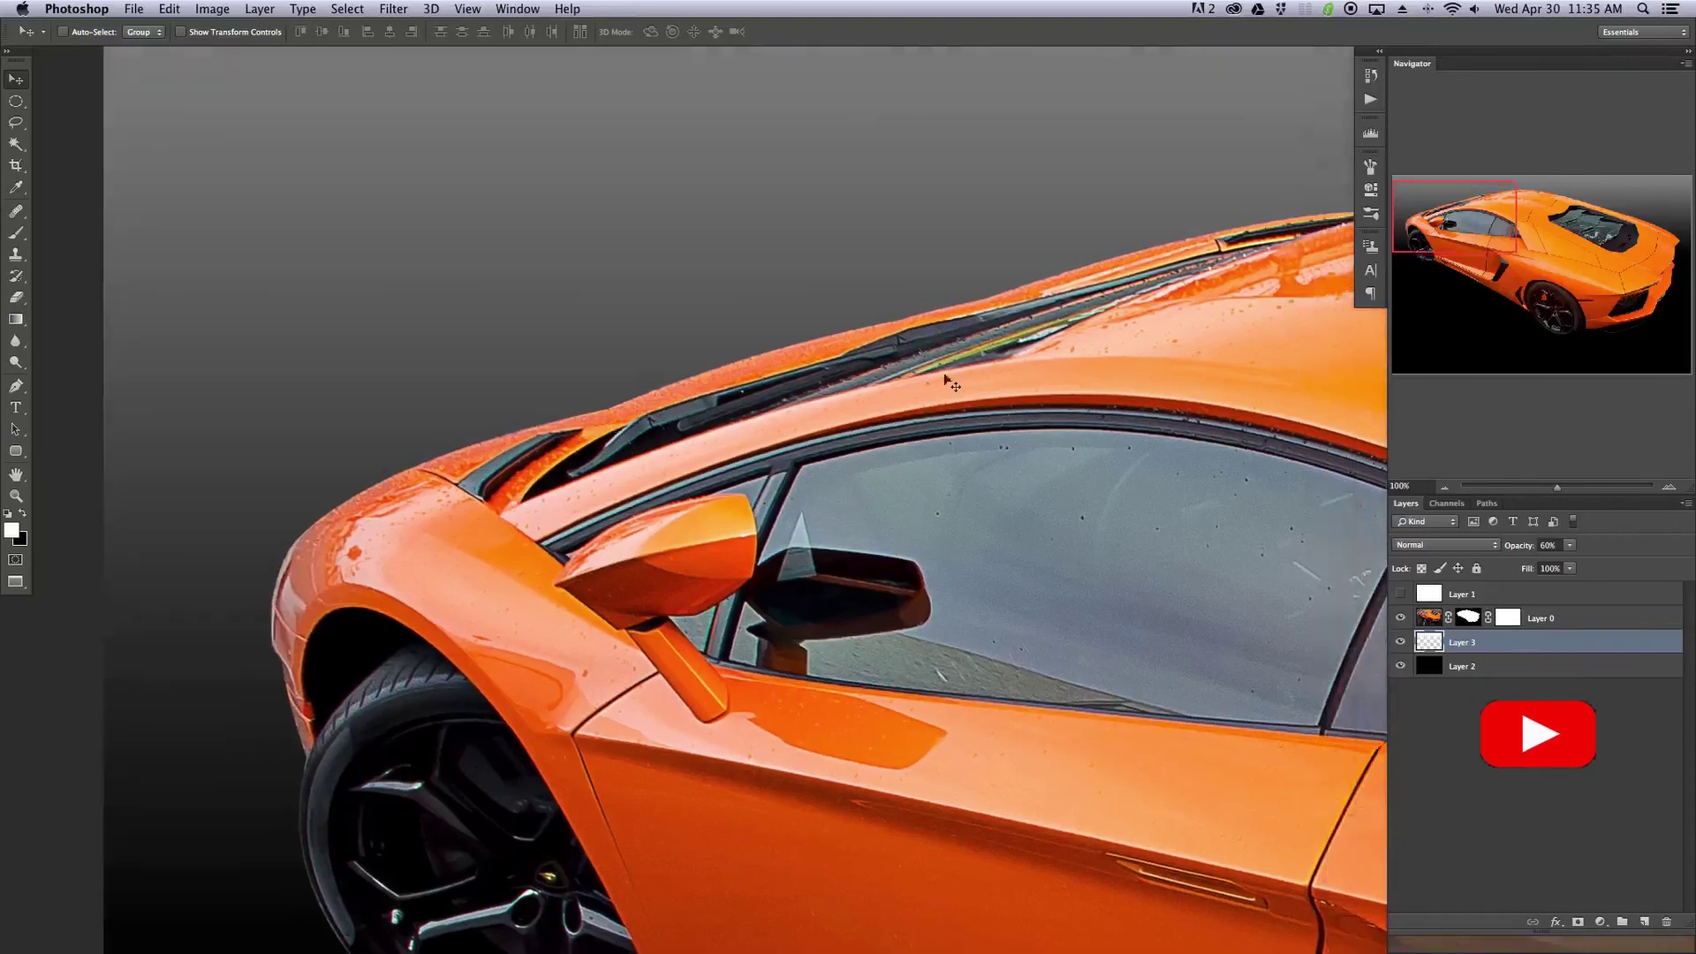
- Examine the cut-out's edges along the side sill, rear wheel and rear bumper against the dark background
drag(1042, 928, 668, 128)
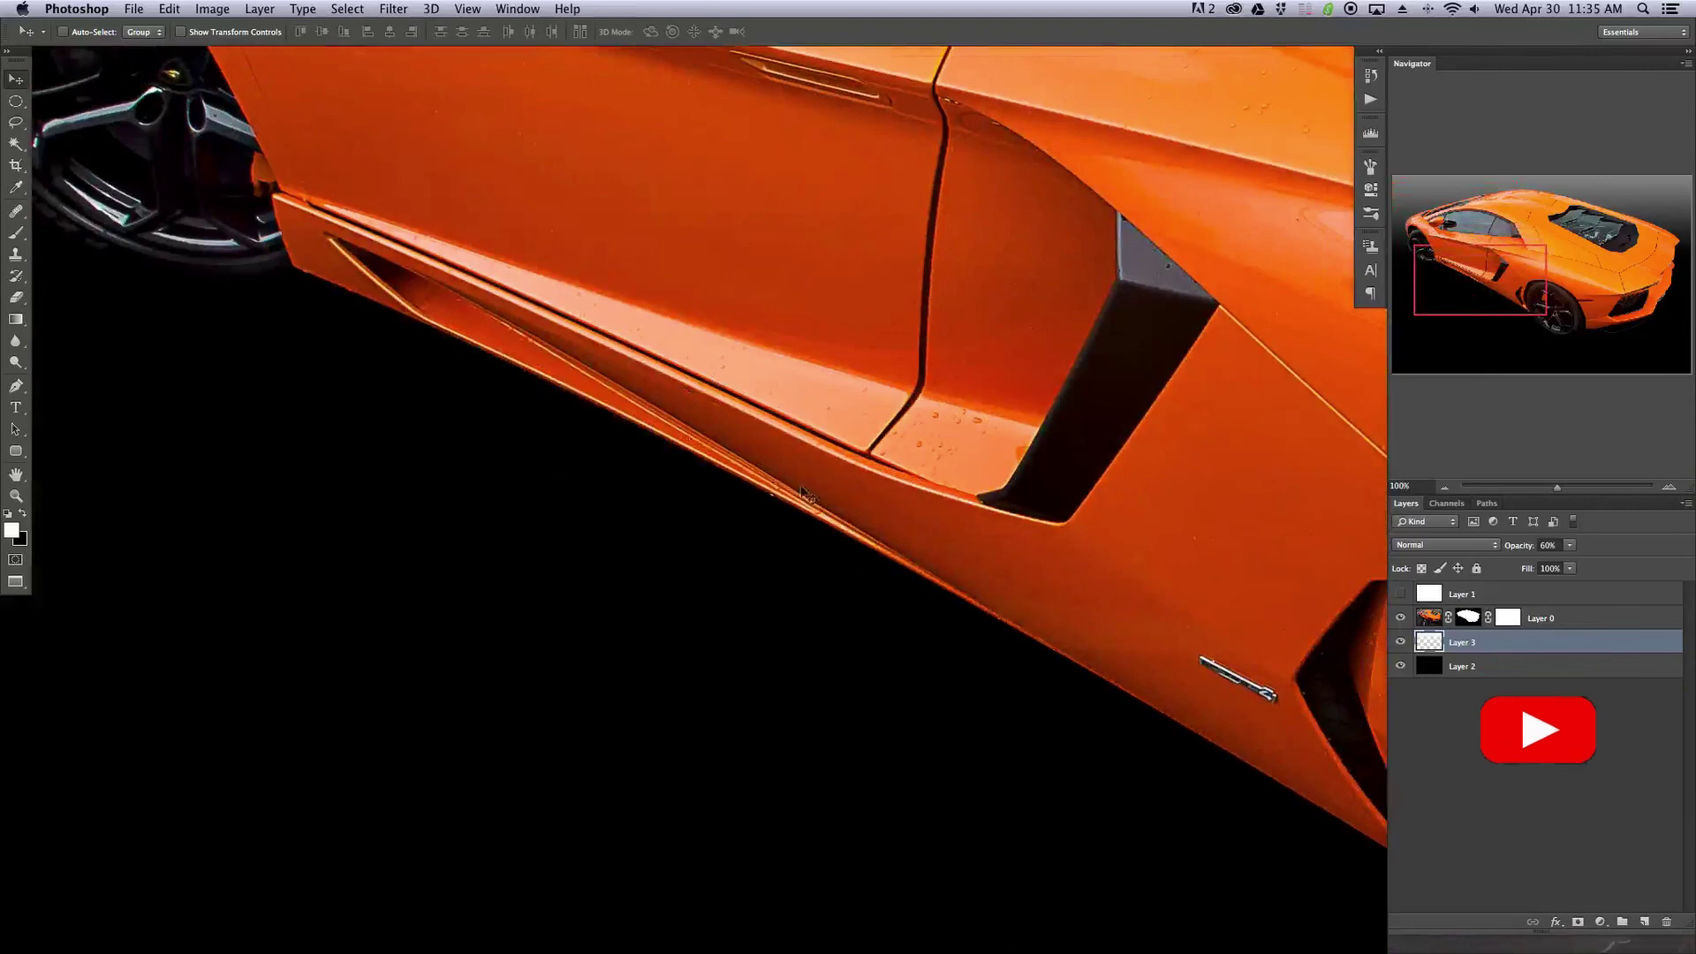
drag(1322, 824, 1158, 702)
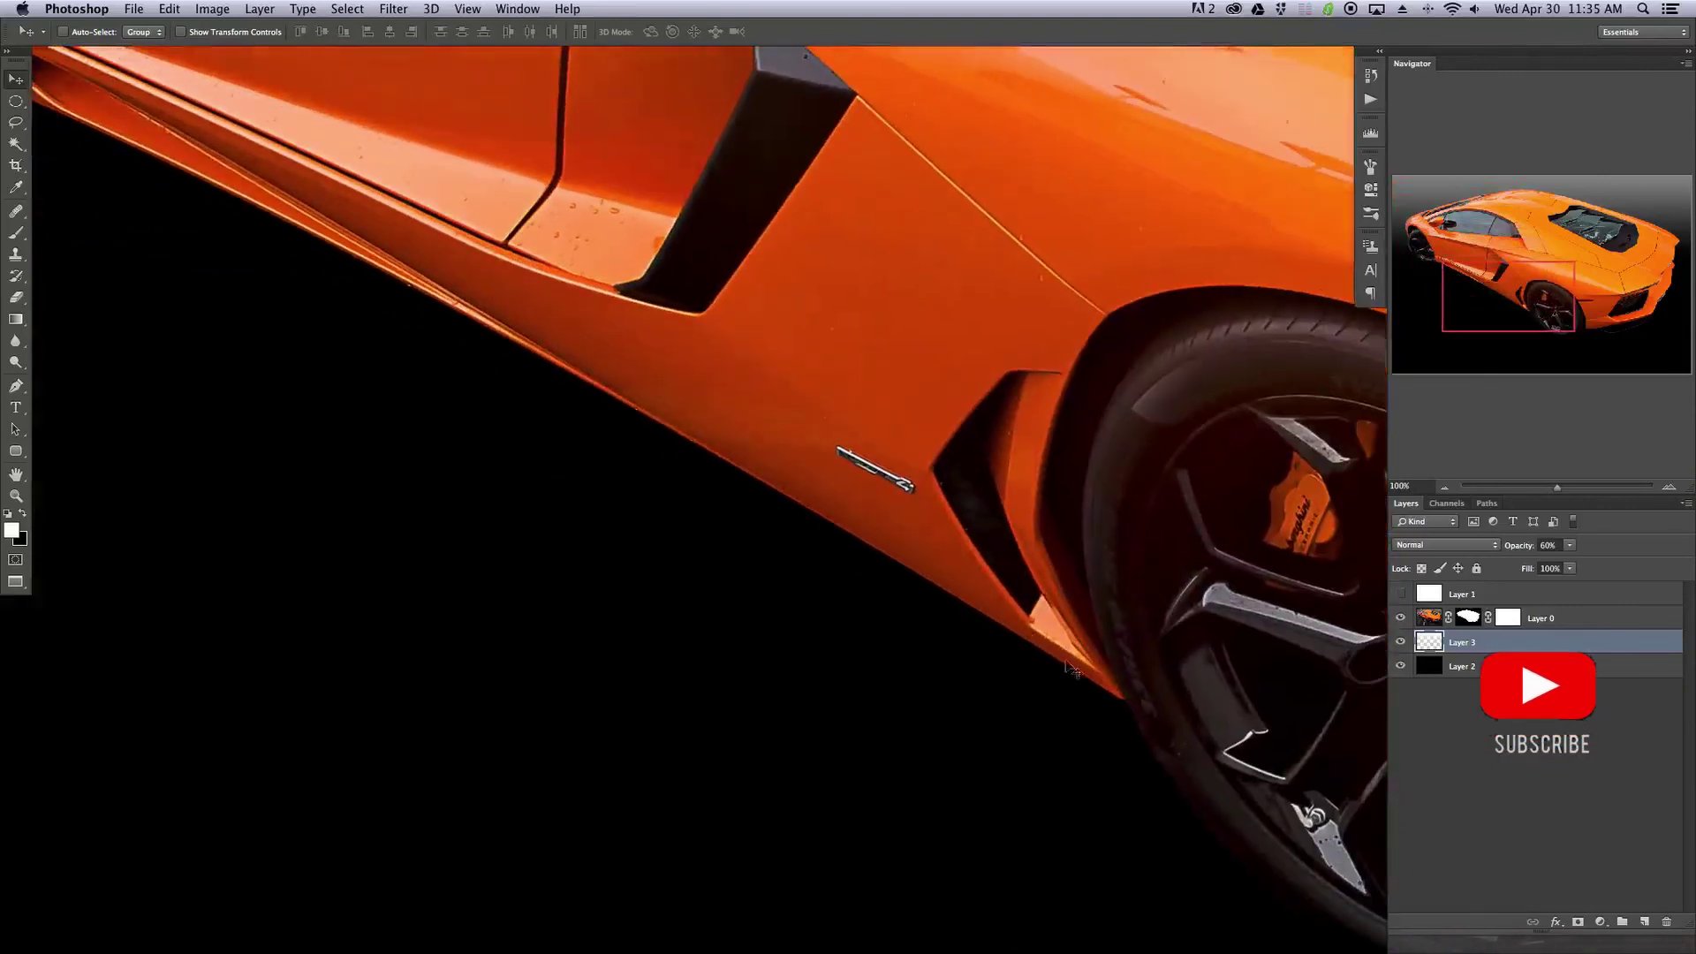
drag(924, 594, 654, 632)
drag(999, 628, 662, 725)
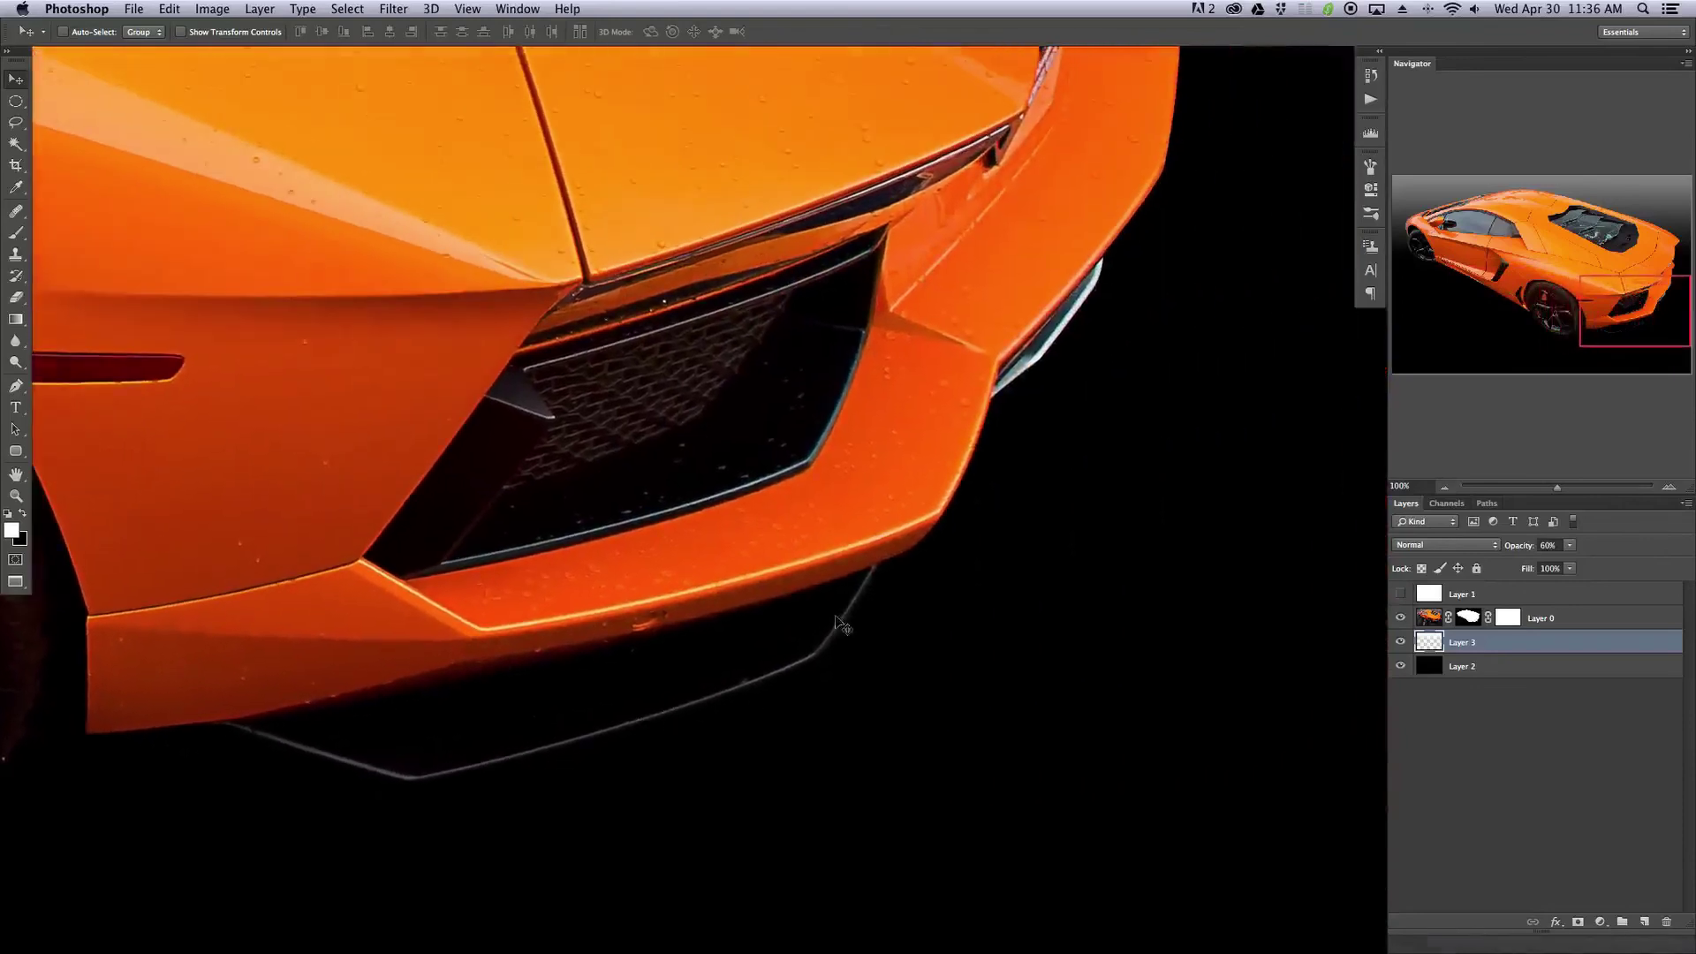
drag(945, 512, 811, 657)
drag(867, 454, 862, 764)
drag(830, 523, 976, 710)
- Check the upper edge by the engine cover and the front wheel area, and return to a view of the whole car
drag(315, 503, 1030, 666)
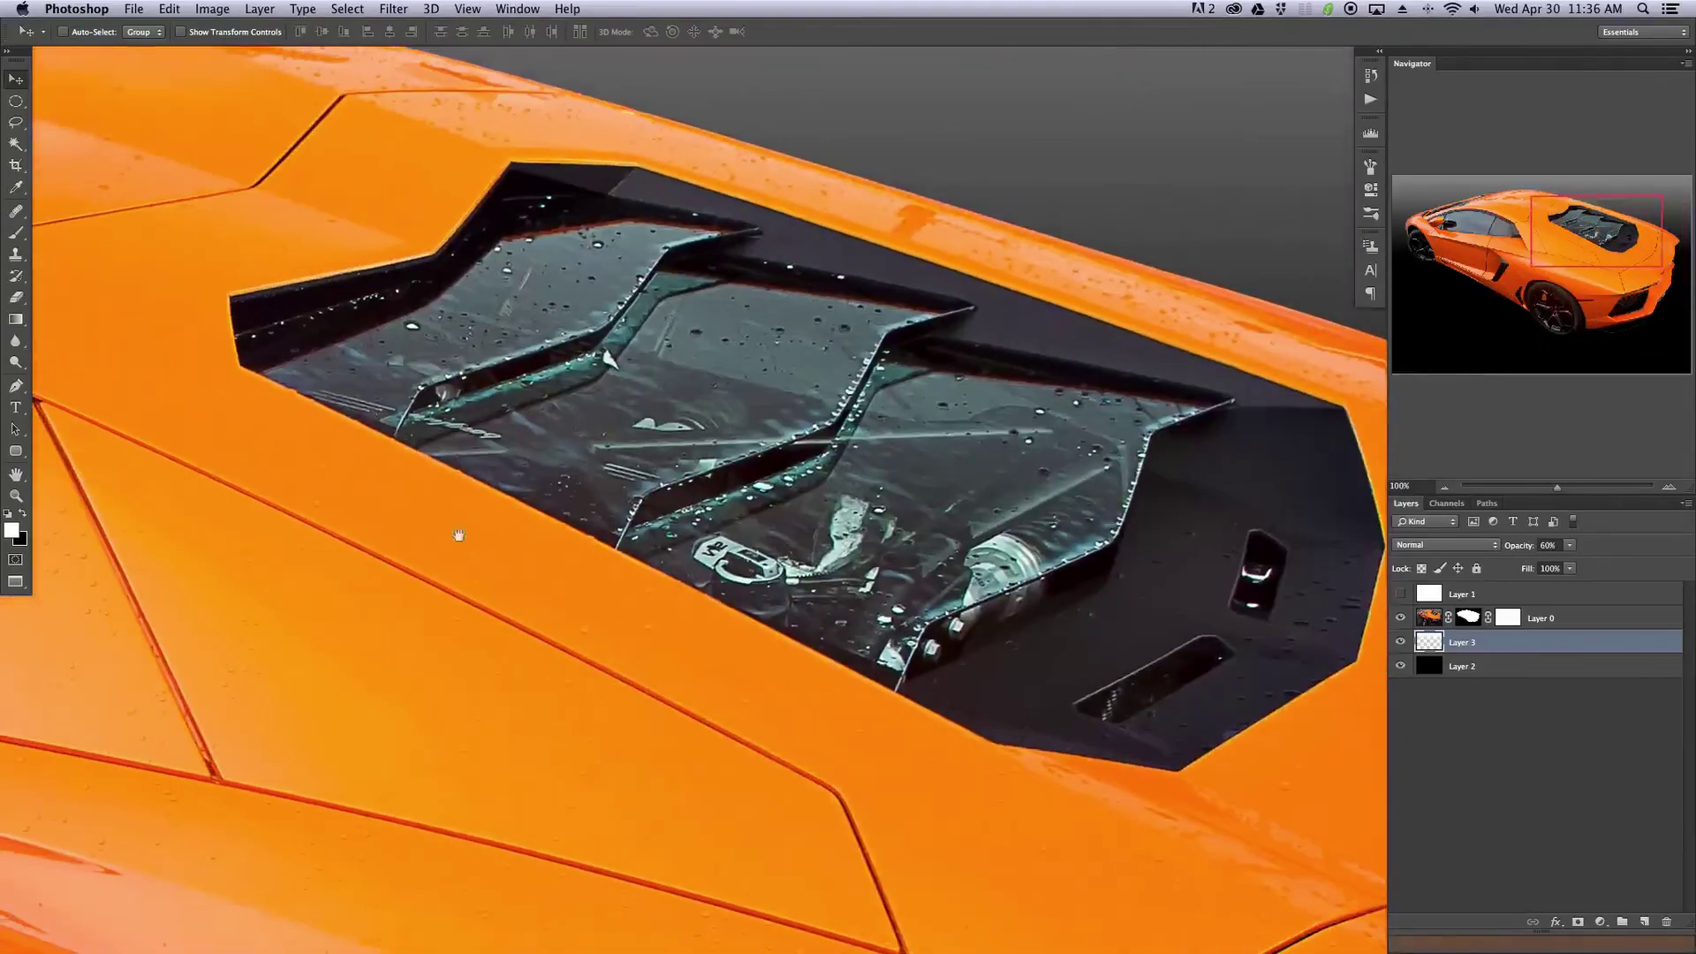
drag(458, 533, 1283, 615)
drag(415, 559, 1180, 579)
drag(618, 614, 932, 397)
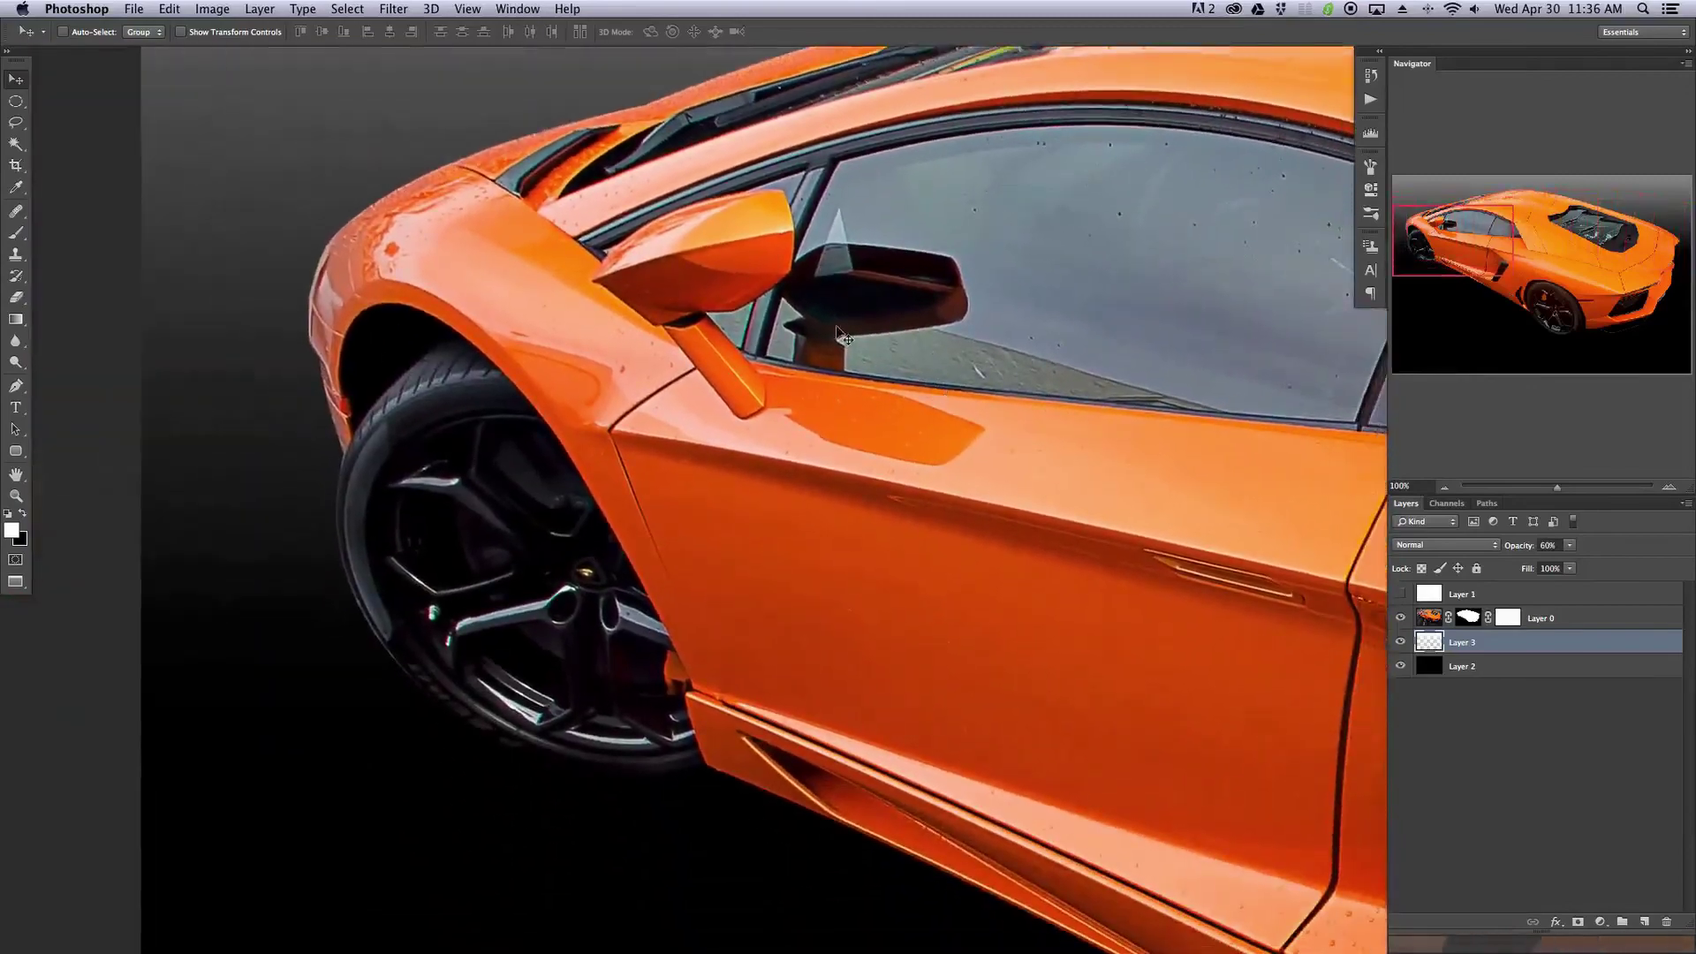
key(super+minus)
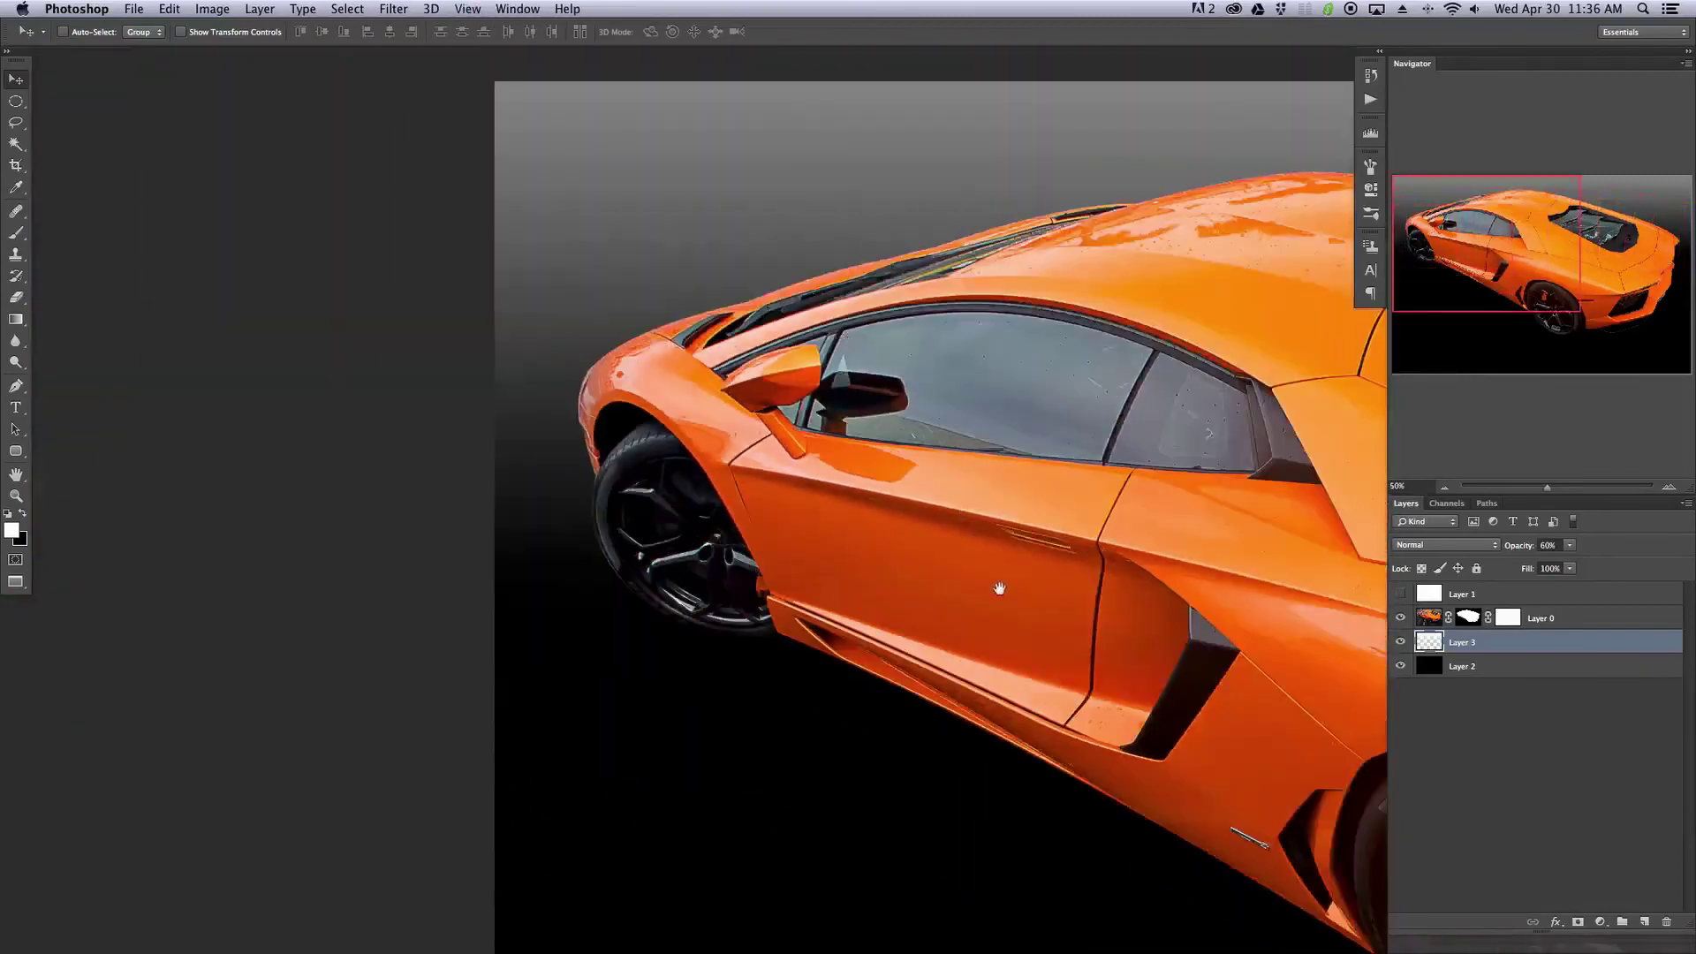
key(super+minus)
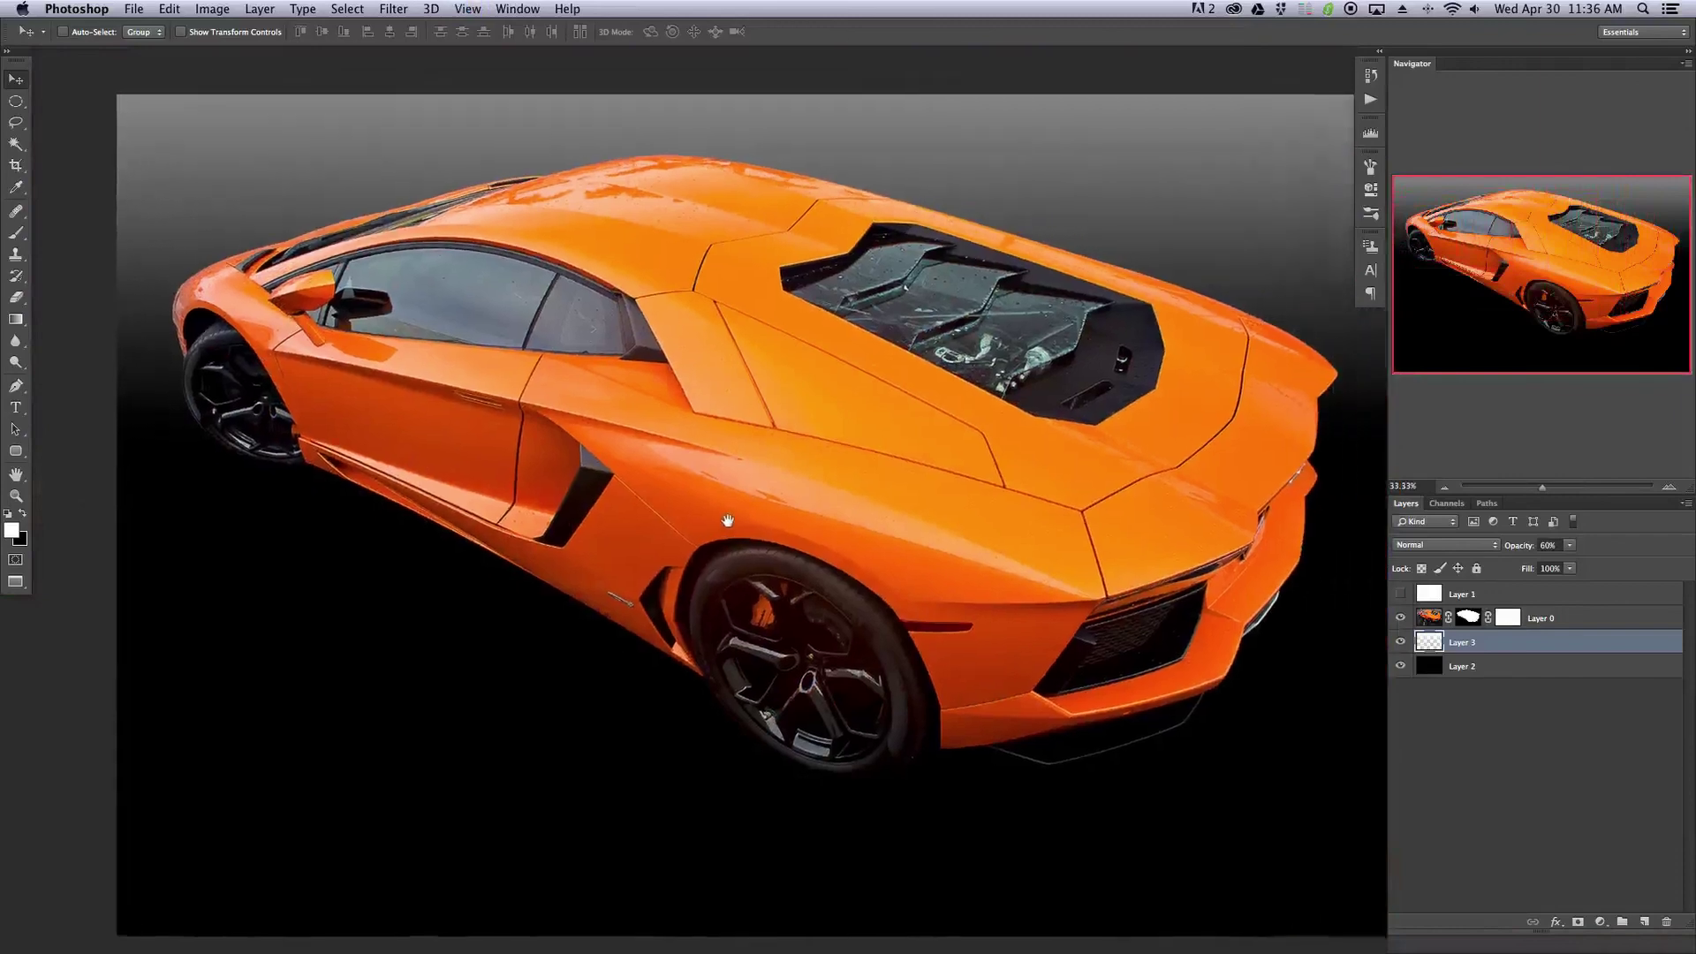
- Select the car layer and toggle its visibility off and on
click(1428, 618)
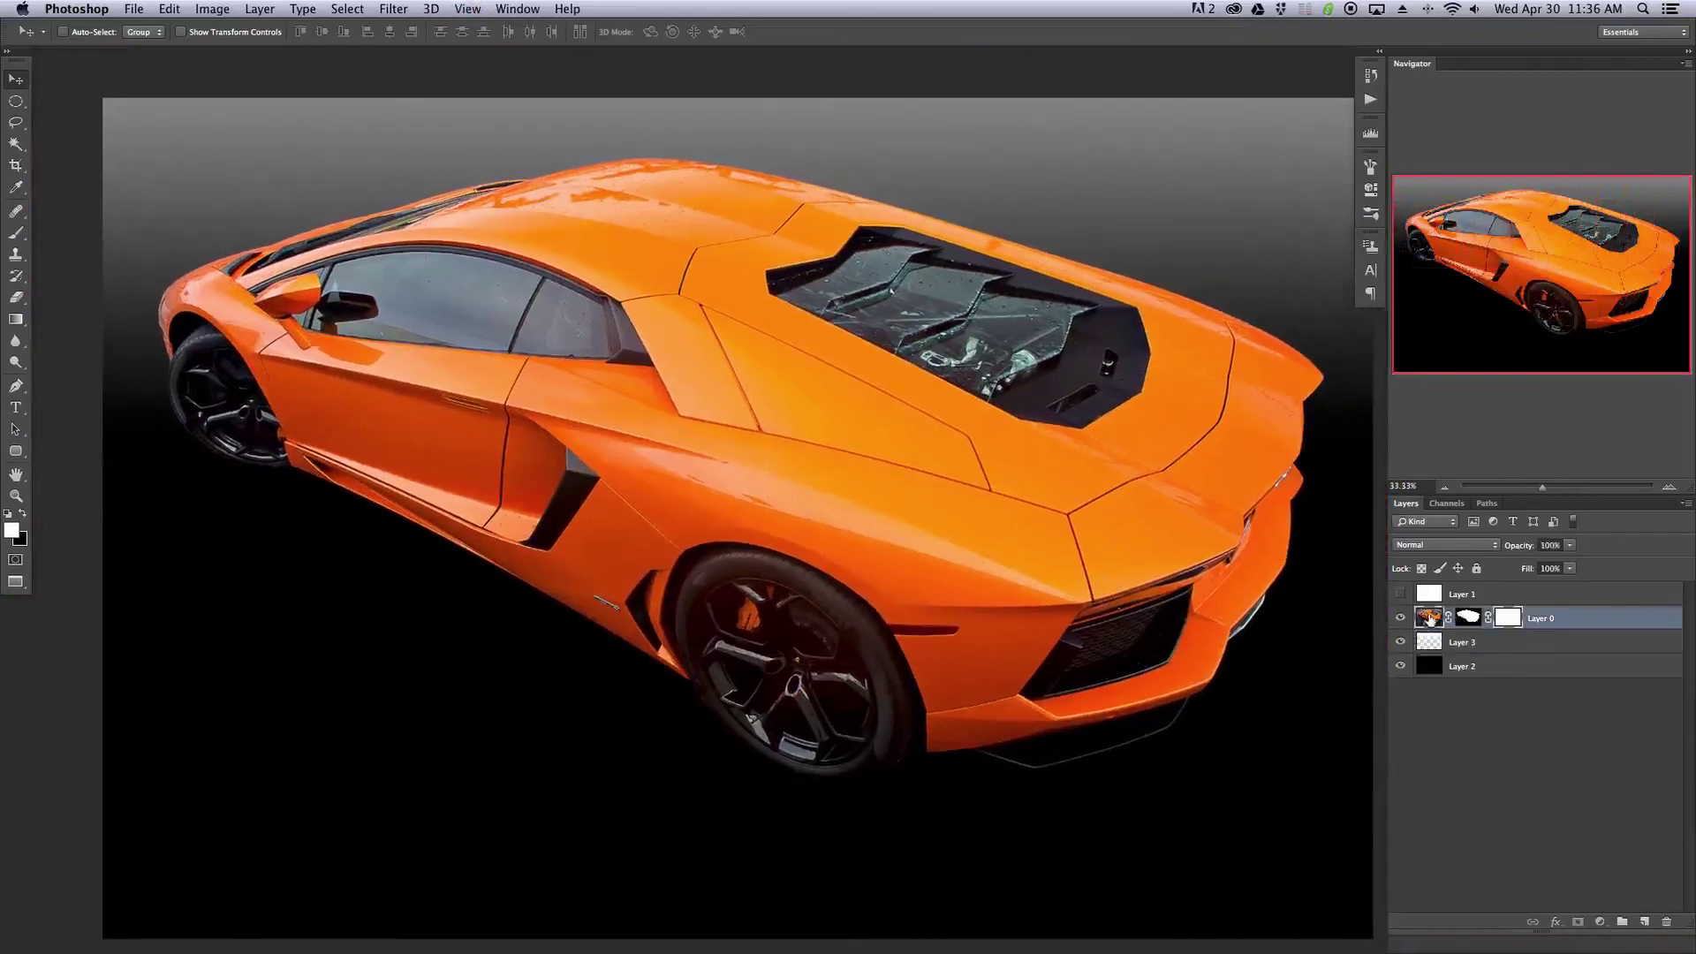
click(1402, 620)
click(1401, 619)
- Preview the car on white by showing the white layer beneath it, restore that layer above the car and hide it
click(1402, 596)
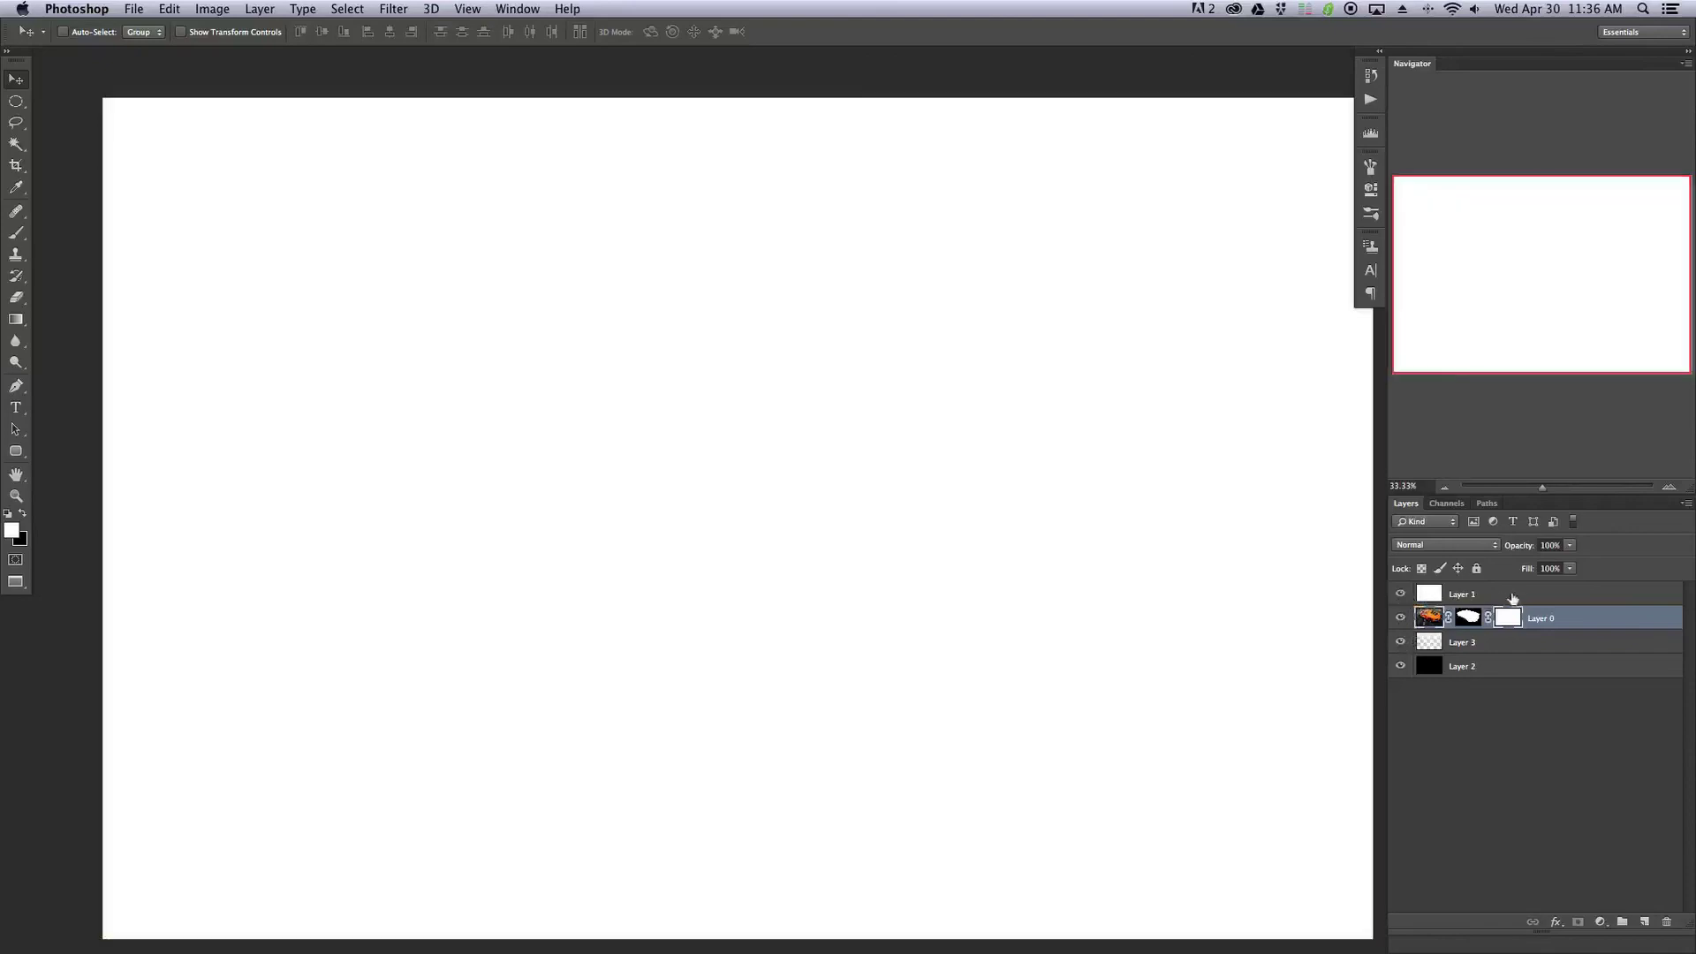
click(1512, 598)
key(super+[)
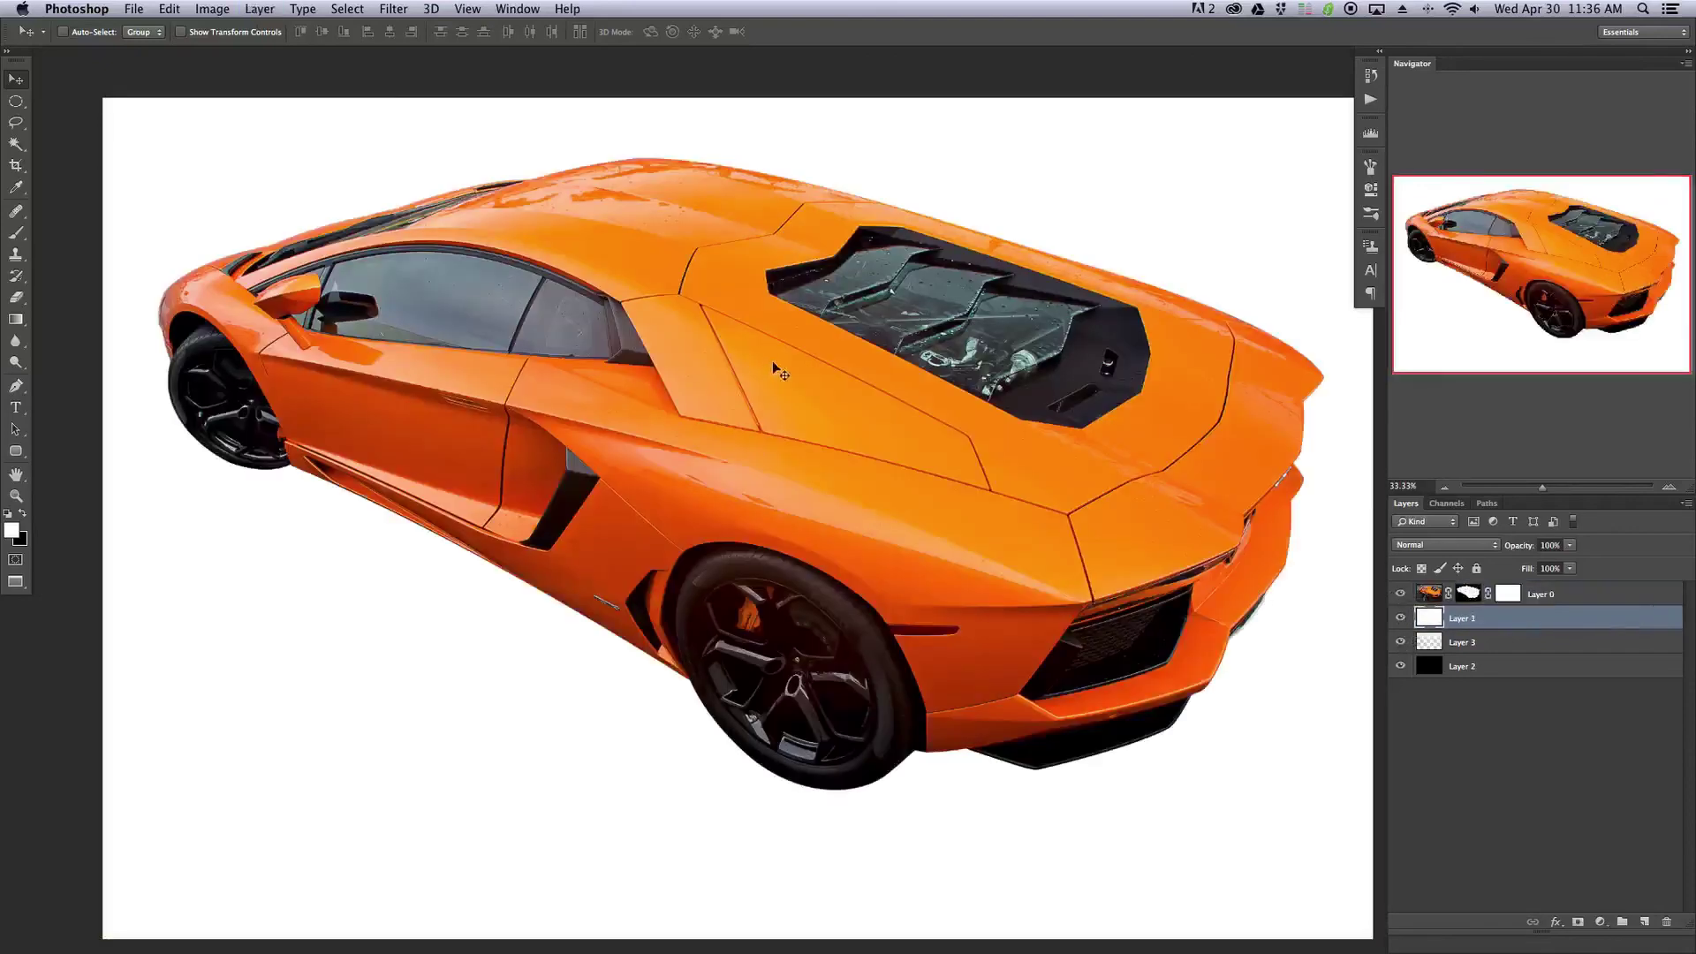
key(super+])
click(1417, 636)
click(1400, 594)
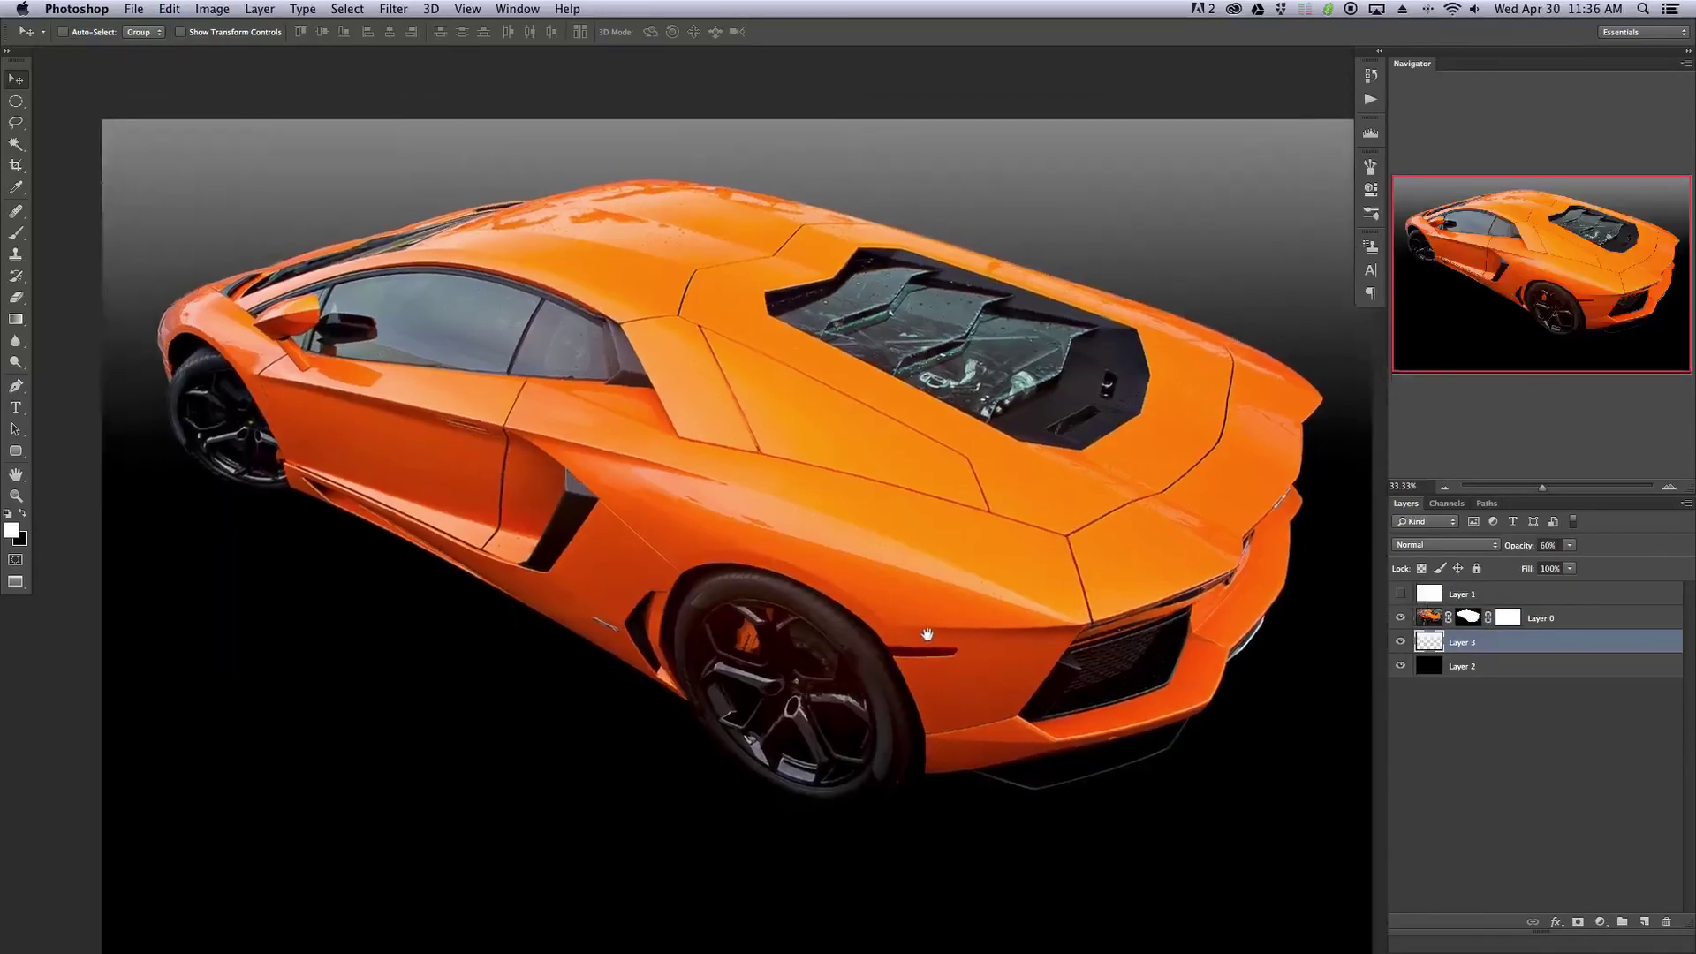